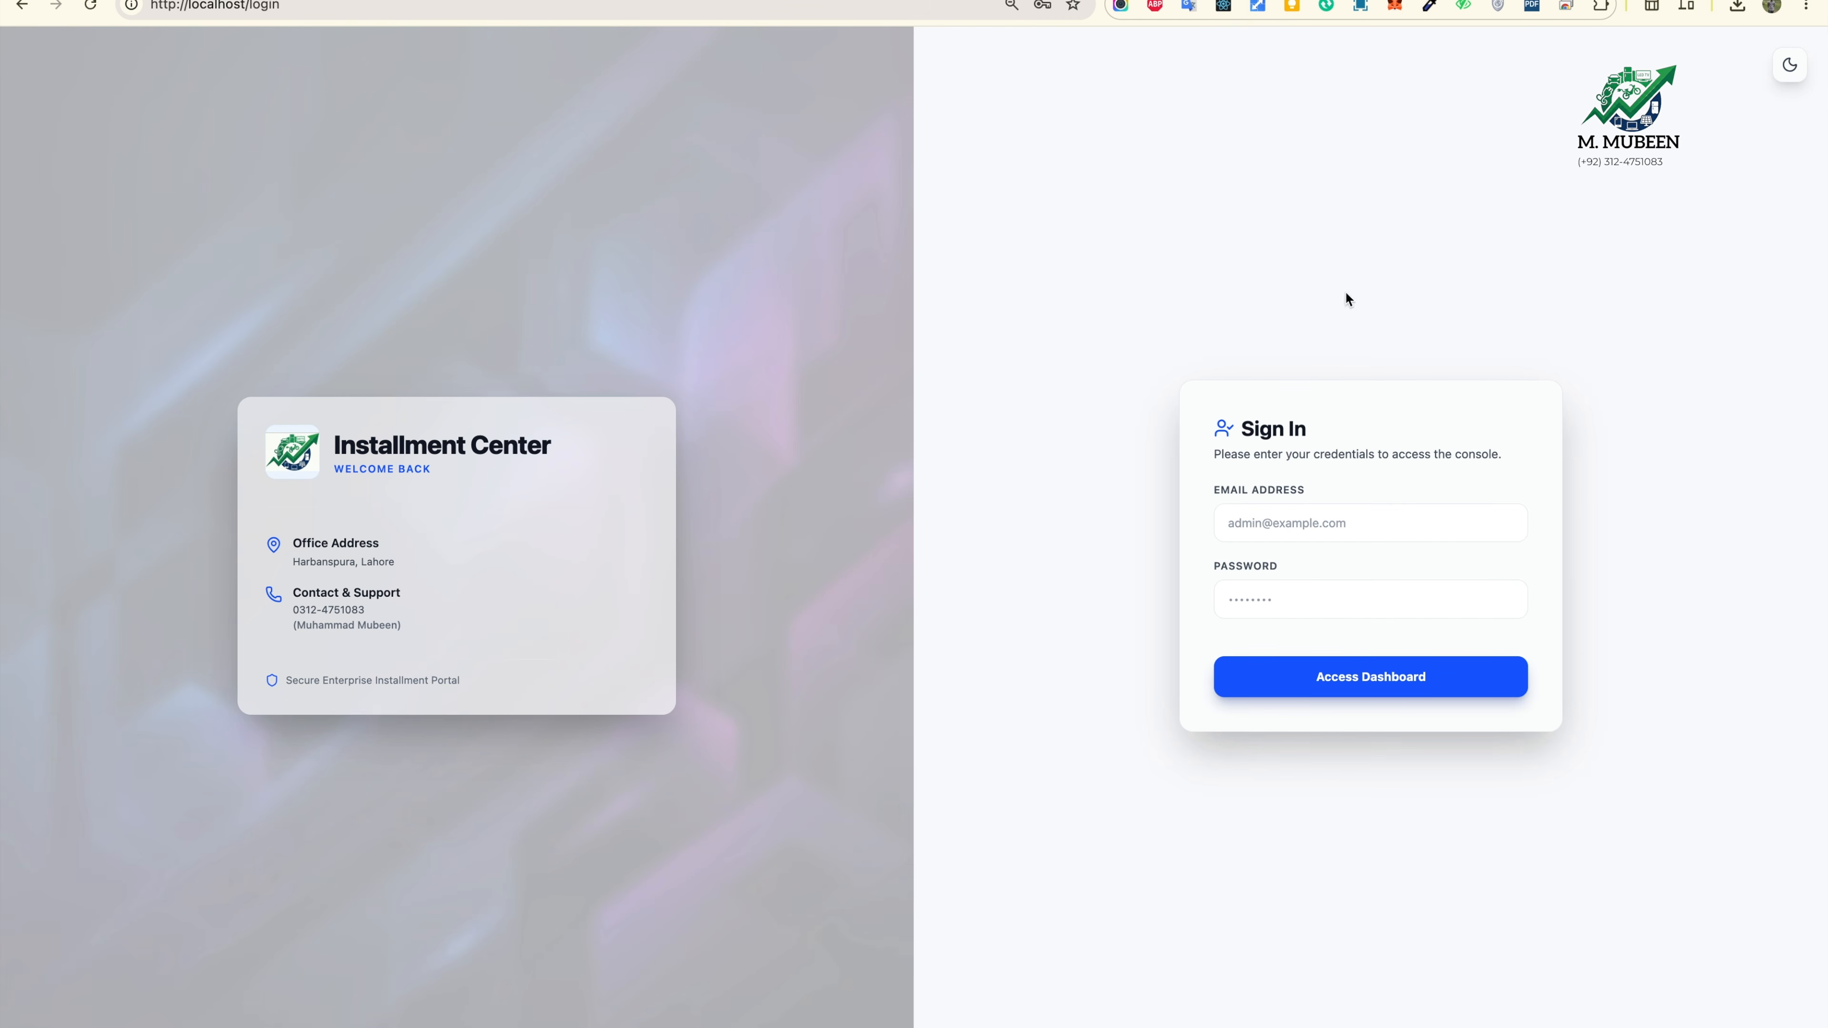
Step: Sign in with the saved administrator credentials to open the Analytics Overview dashboard
{"action": "left_click", "coordinate": [1330, 523]}
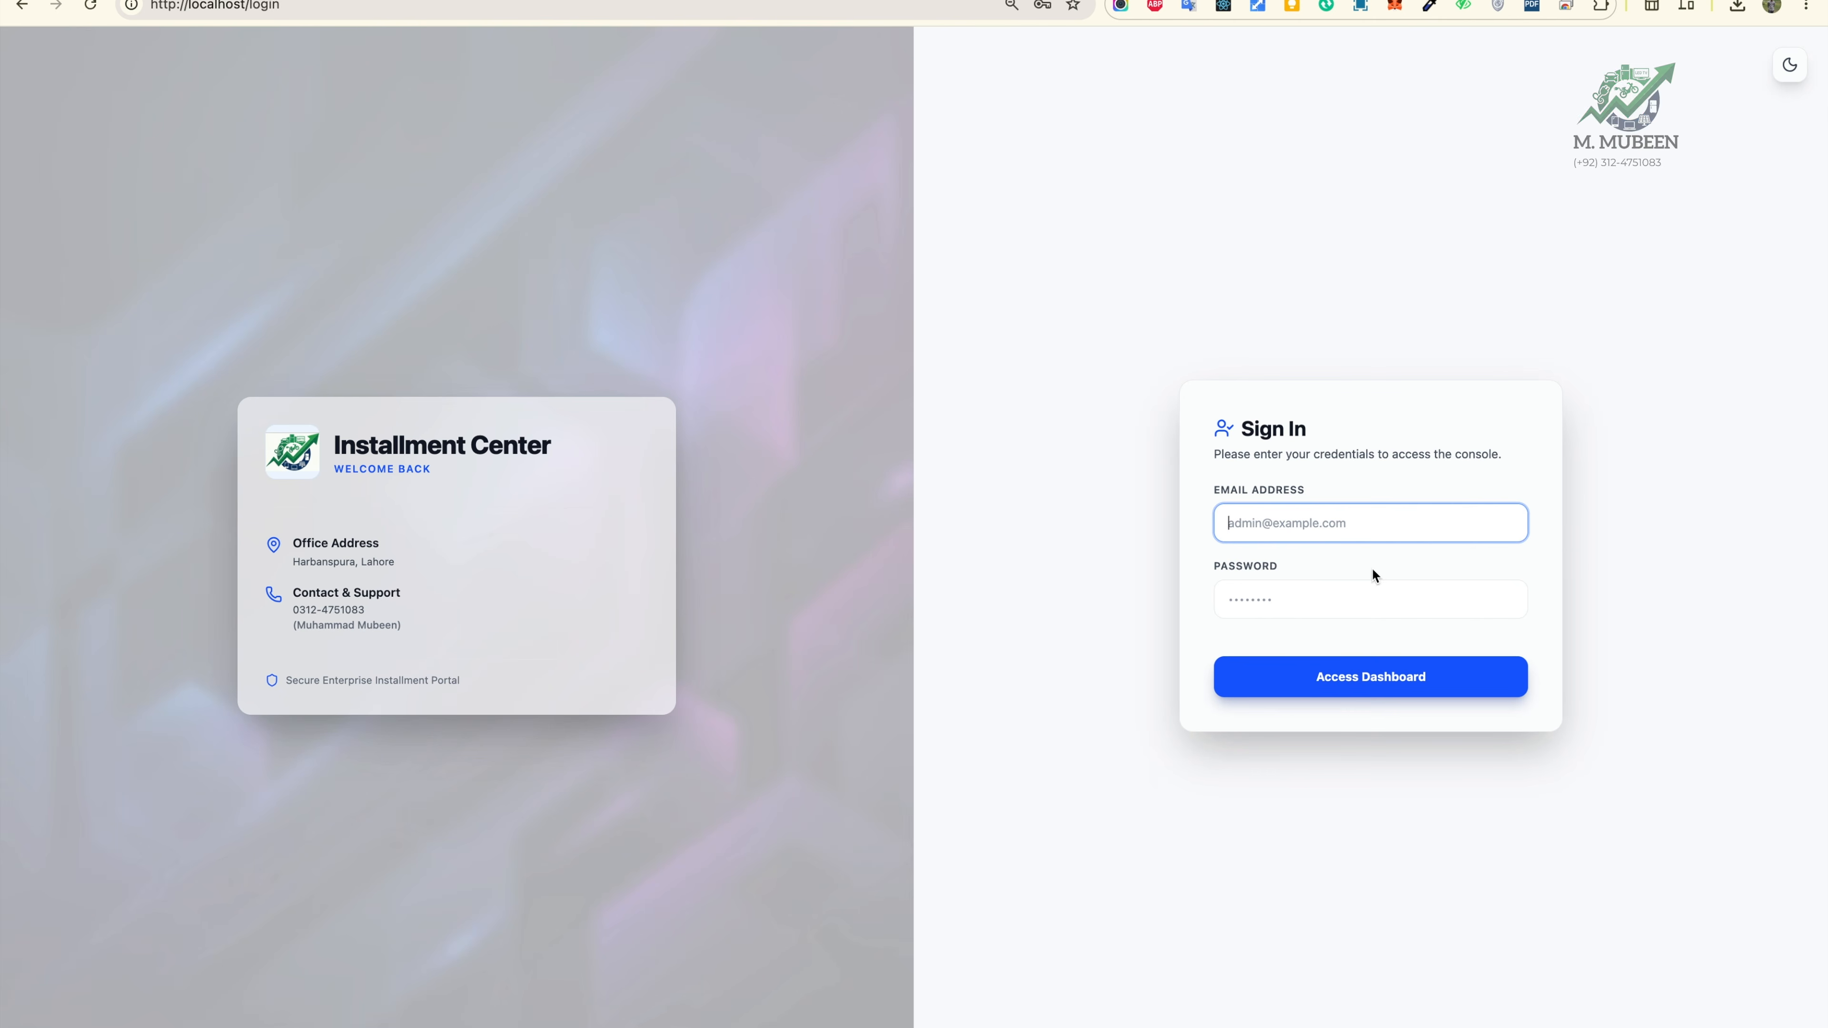
{"action": "left_click", "coordinate": [1335, 577]}
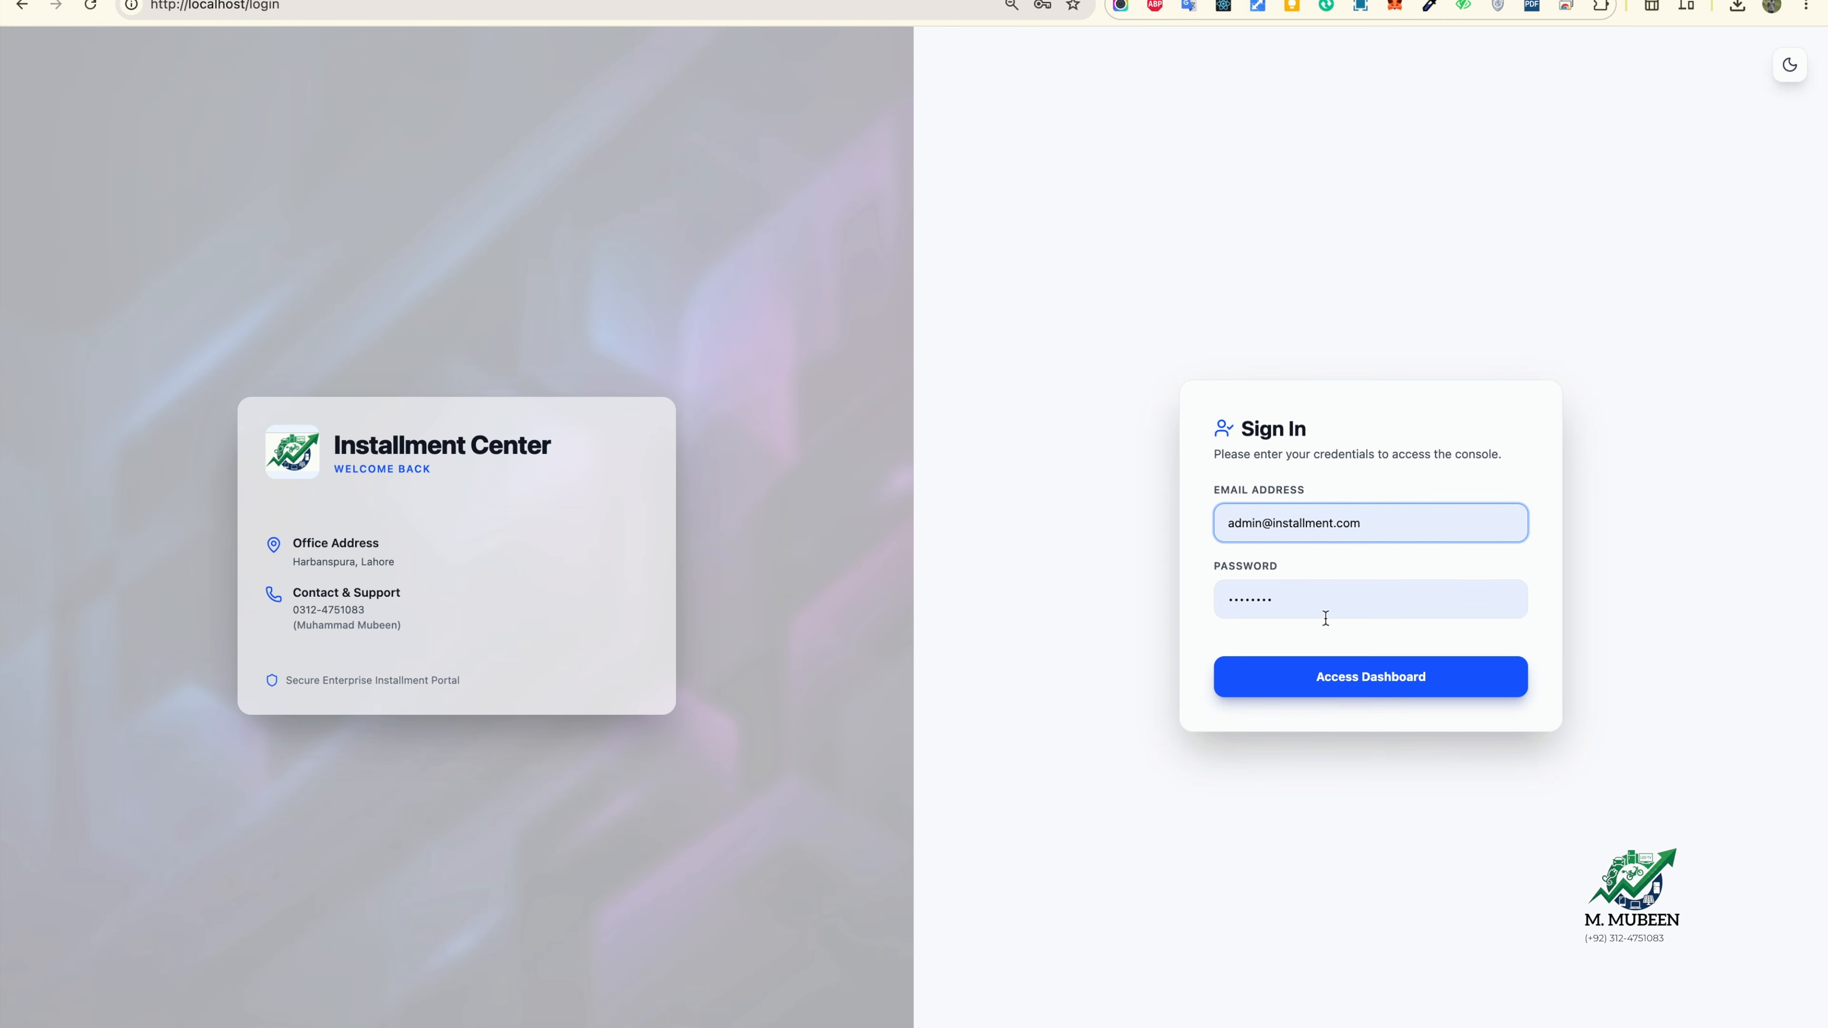
{"action": "left_click", "coordinate": [1356, 669]}
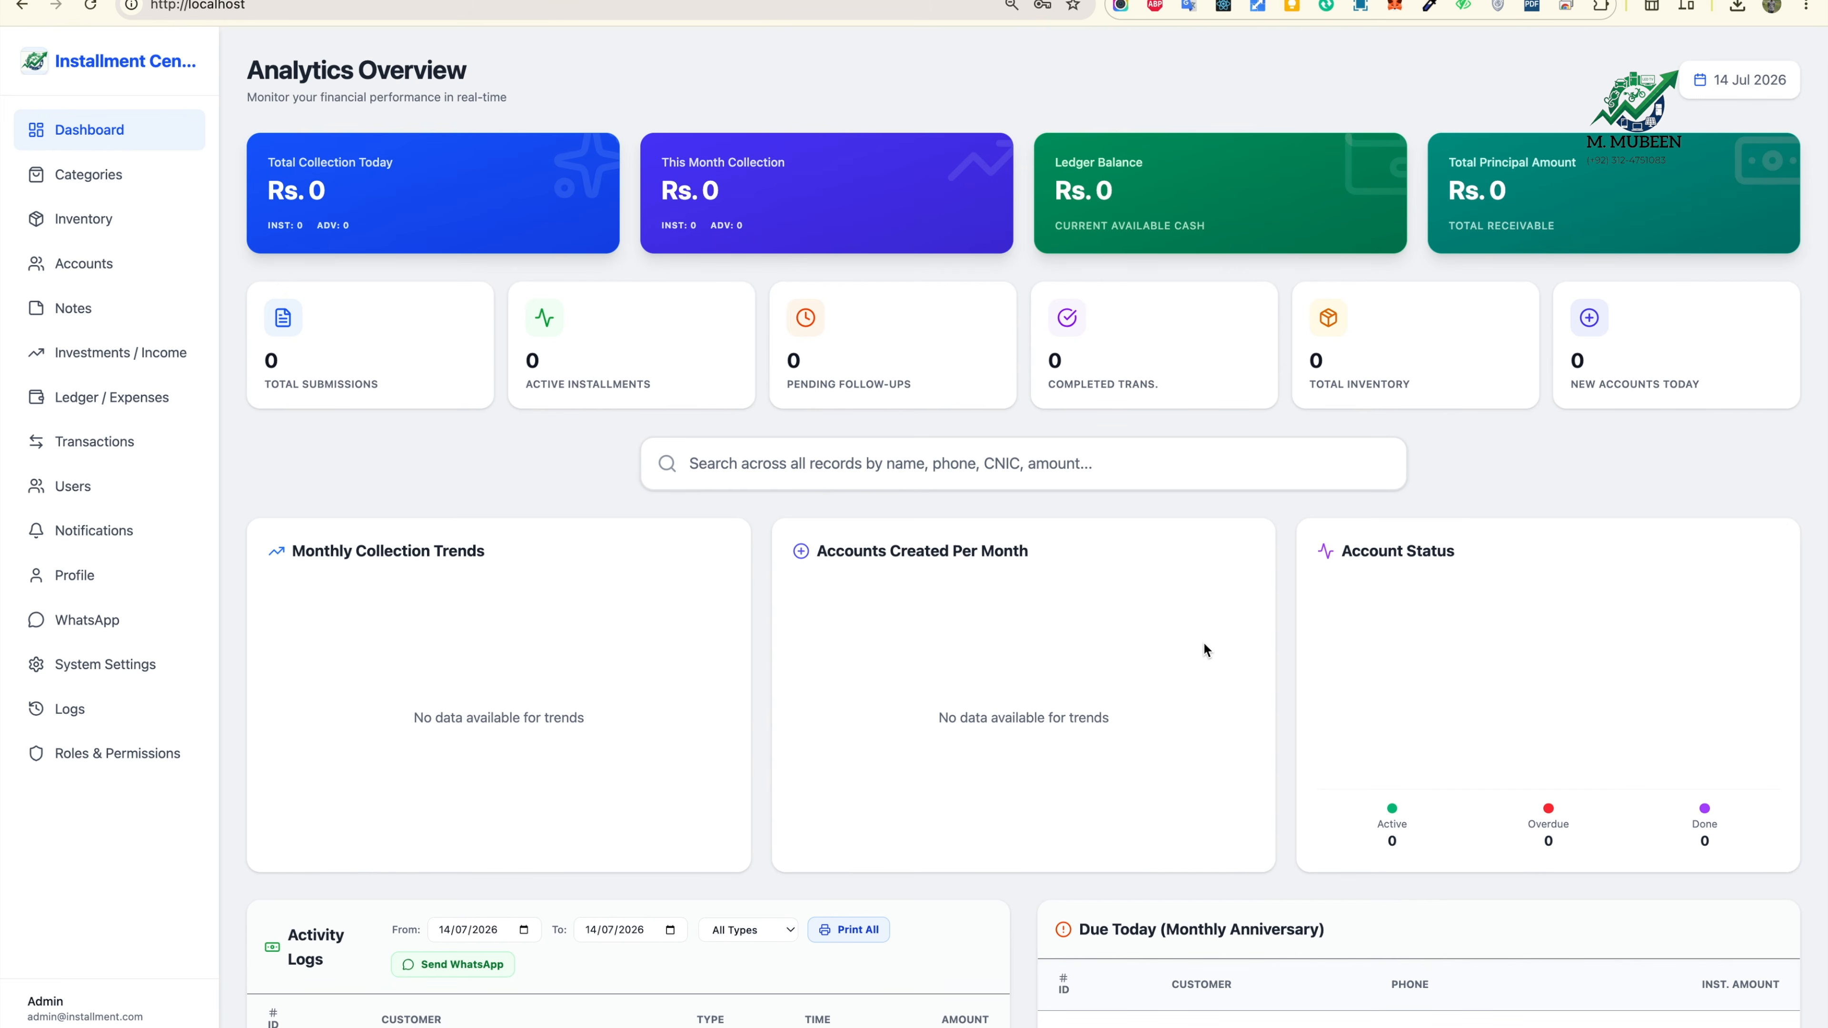
{"action": "scroll", "coordinate": [1202, 642], "scroll_direction": "down", "scroll_amount": 2}
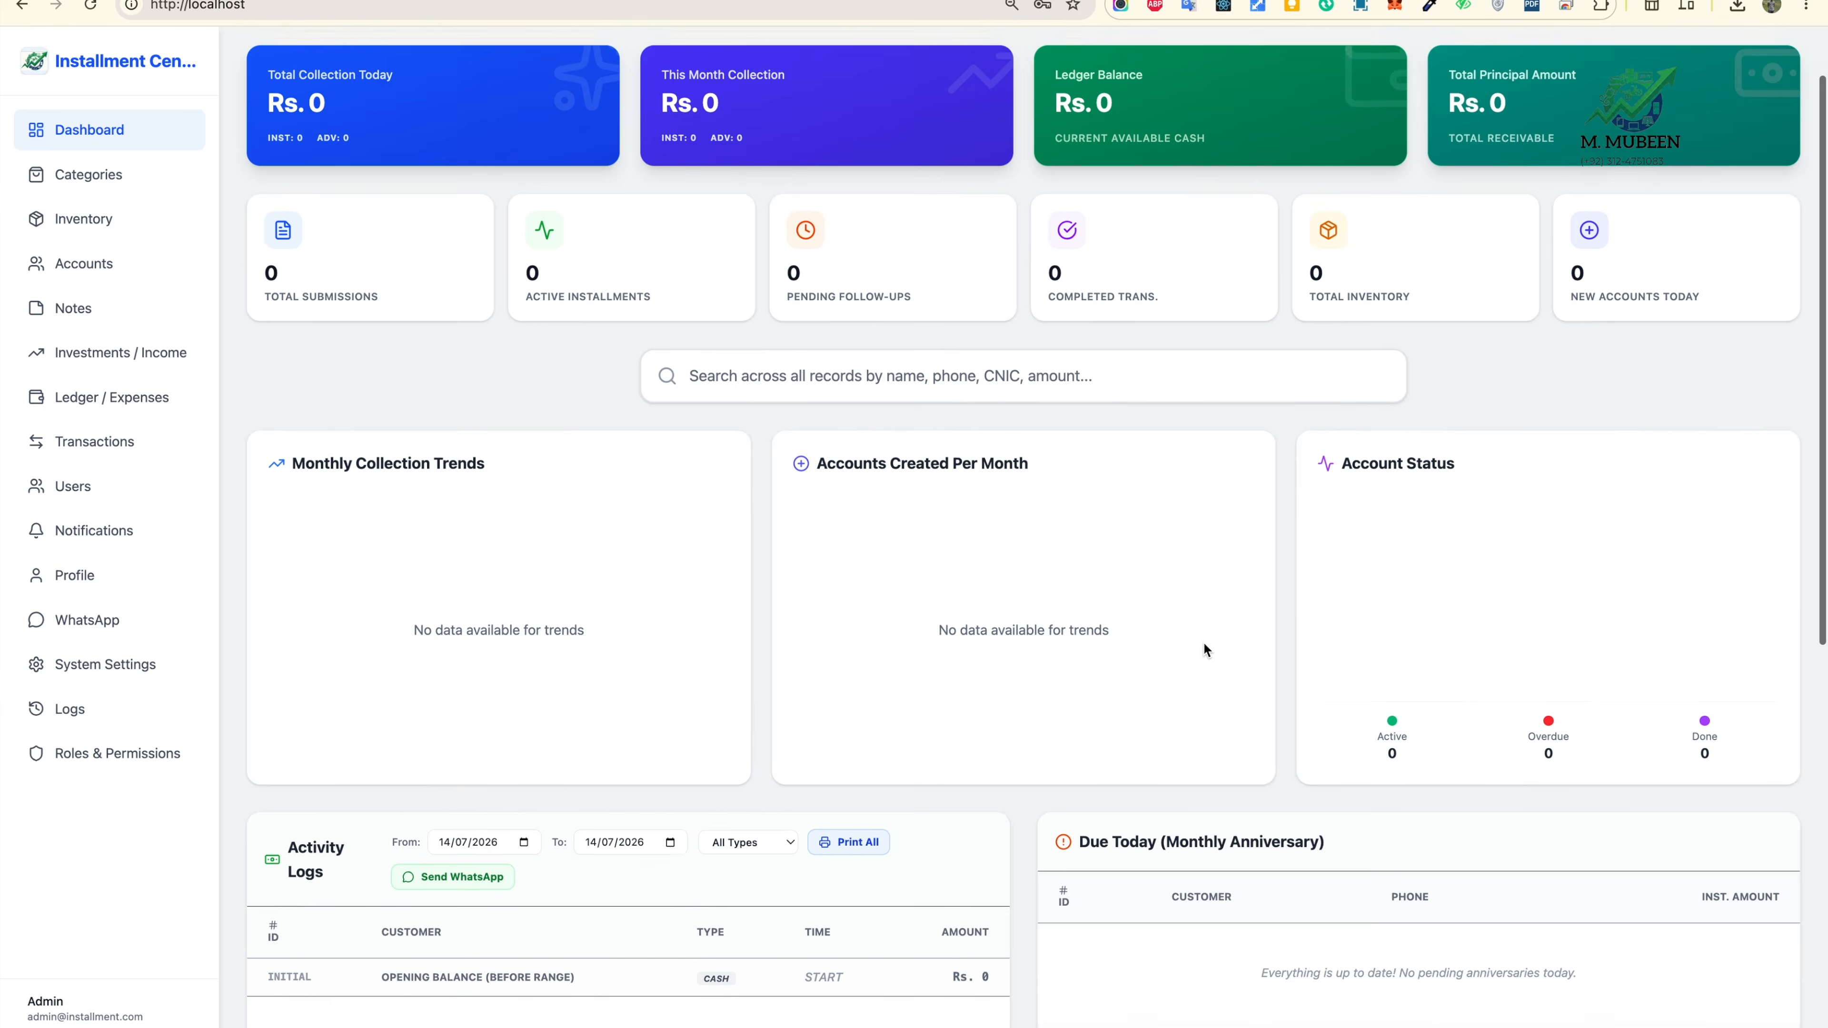
{"action": "left_click", "coordinate": [899, 317]}
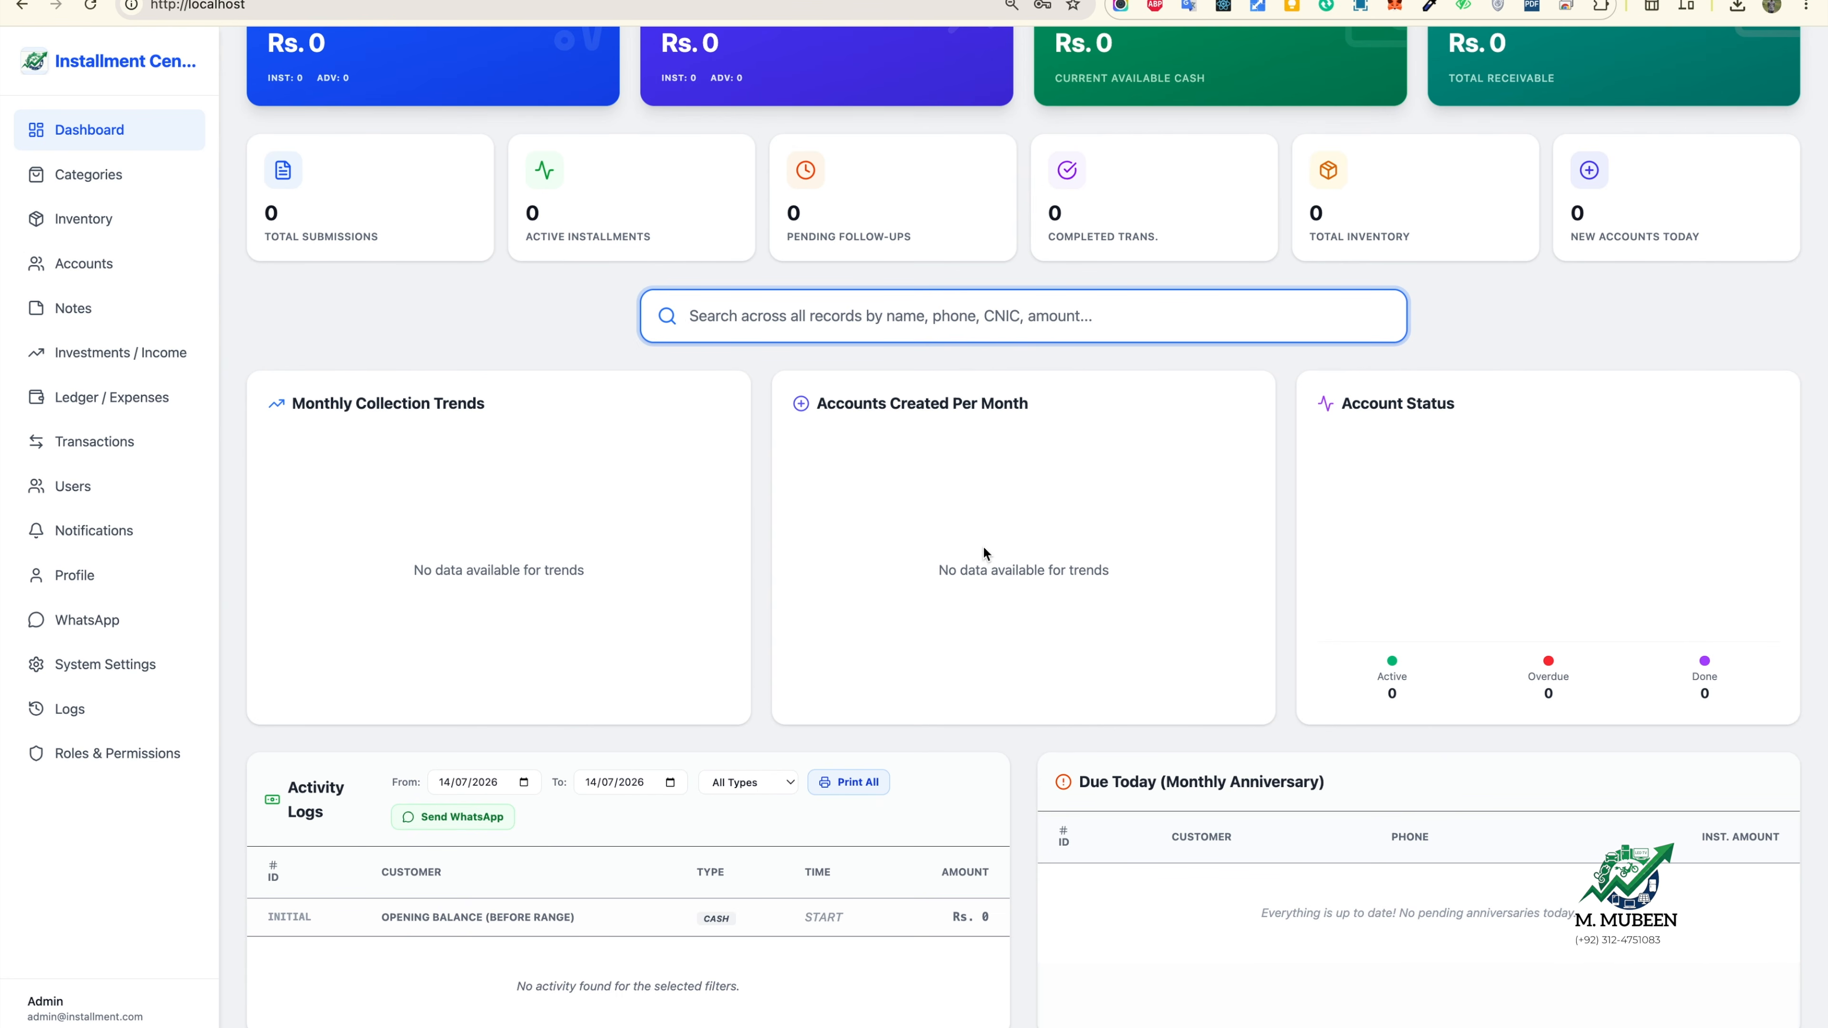
{"action": "scroll", "coordinate": [1263, 907], "scroll_direction": "down", "scroll_amount": 3}
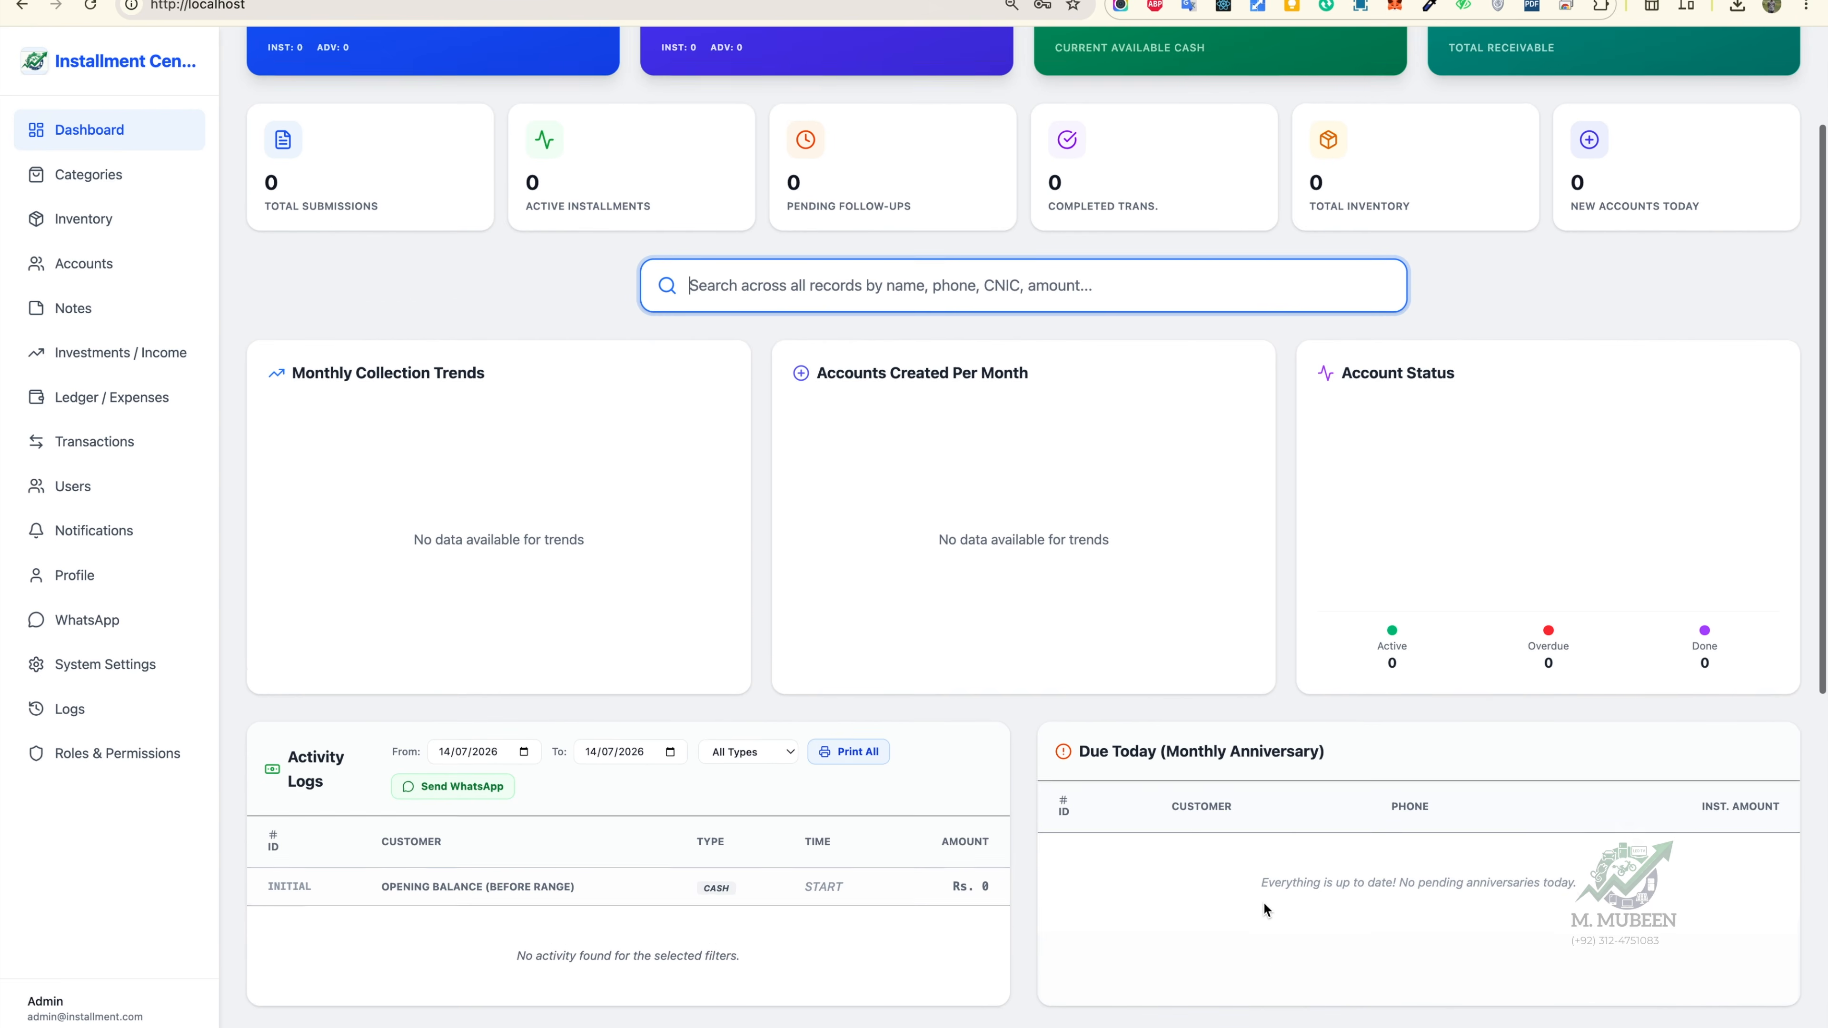
{"action": "scroll", "coordinate": [1263, 908], "scroll_direction": "down", "scroll_amount": 3}
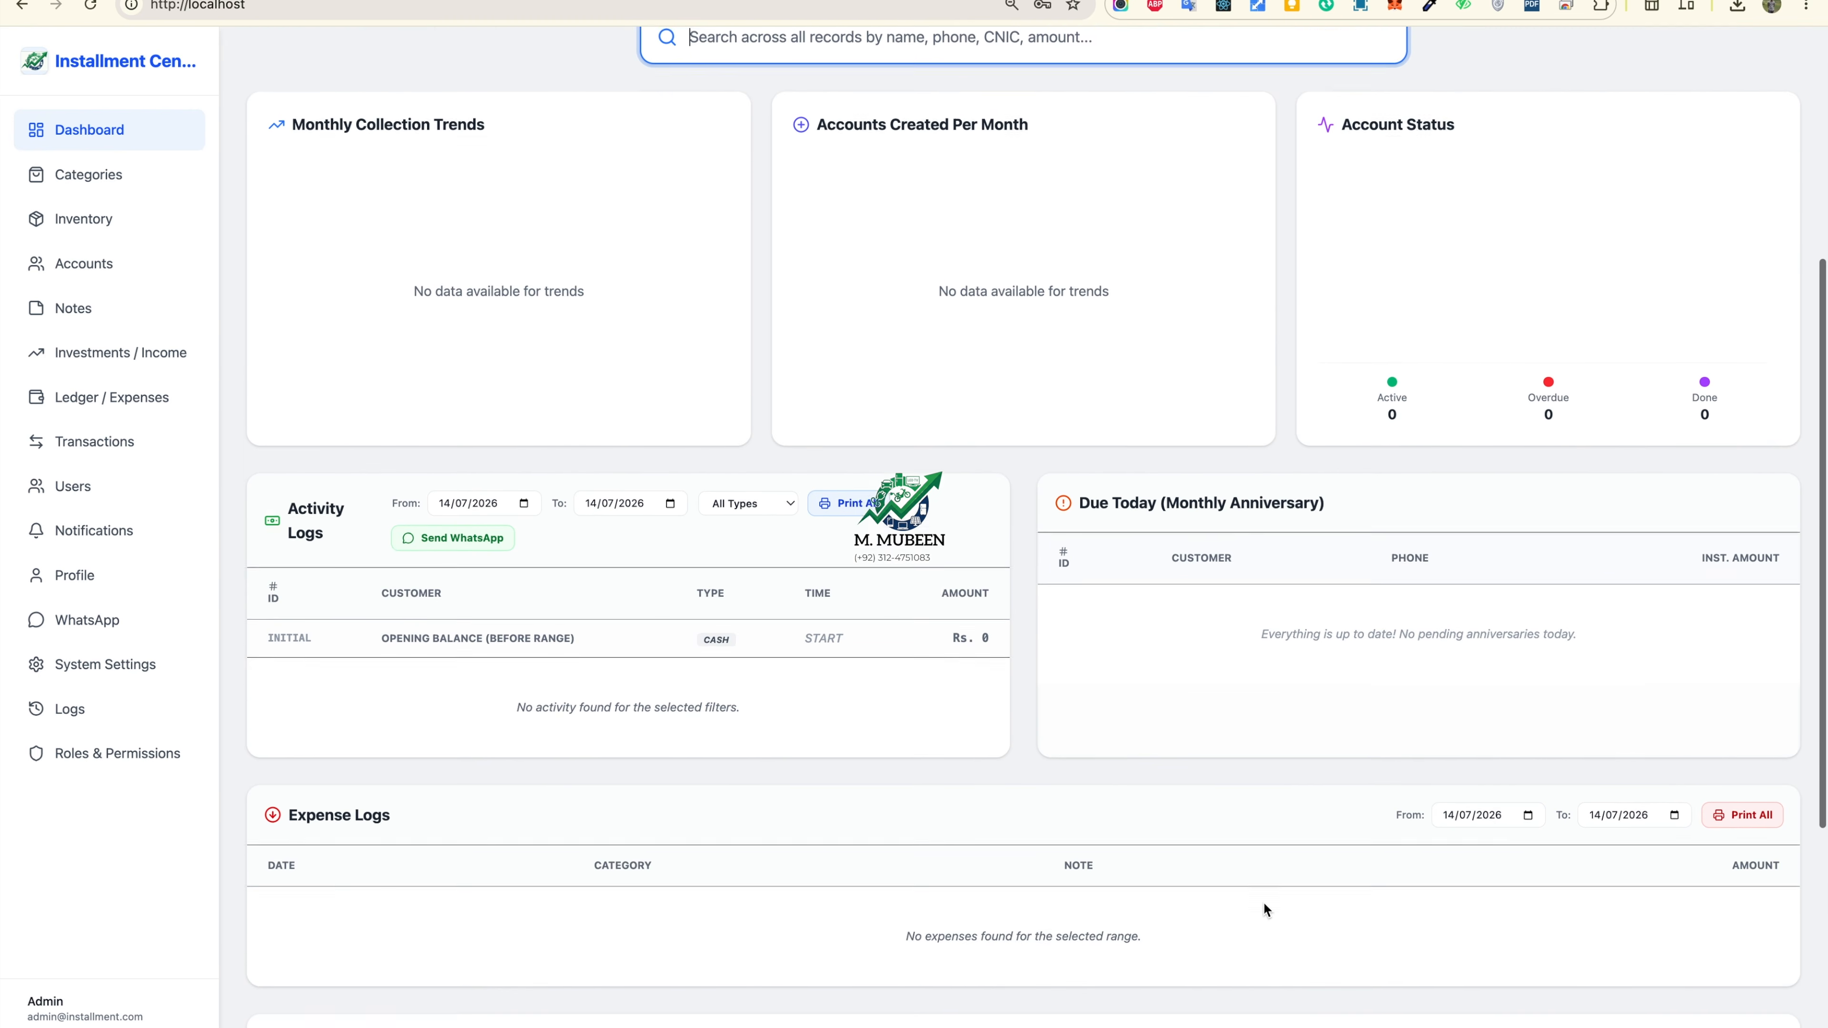
{"action": "scroll", "coordinate": [1264, 909], "scroll_direction": "up", "scroll_amount": 7}
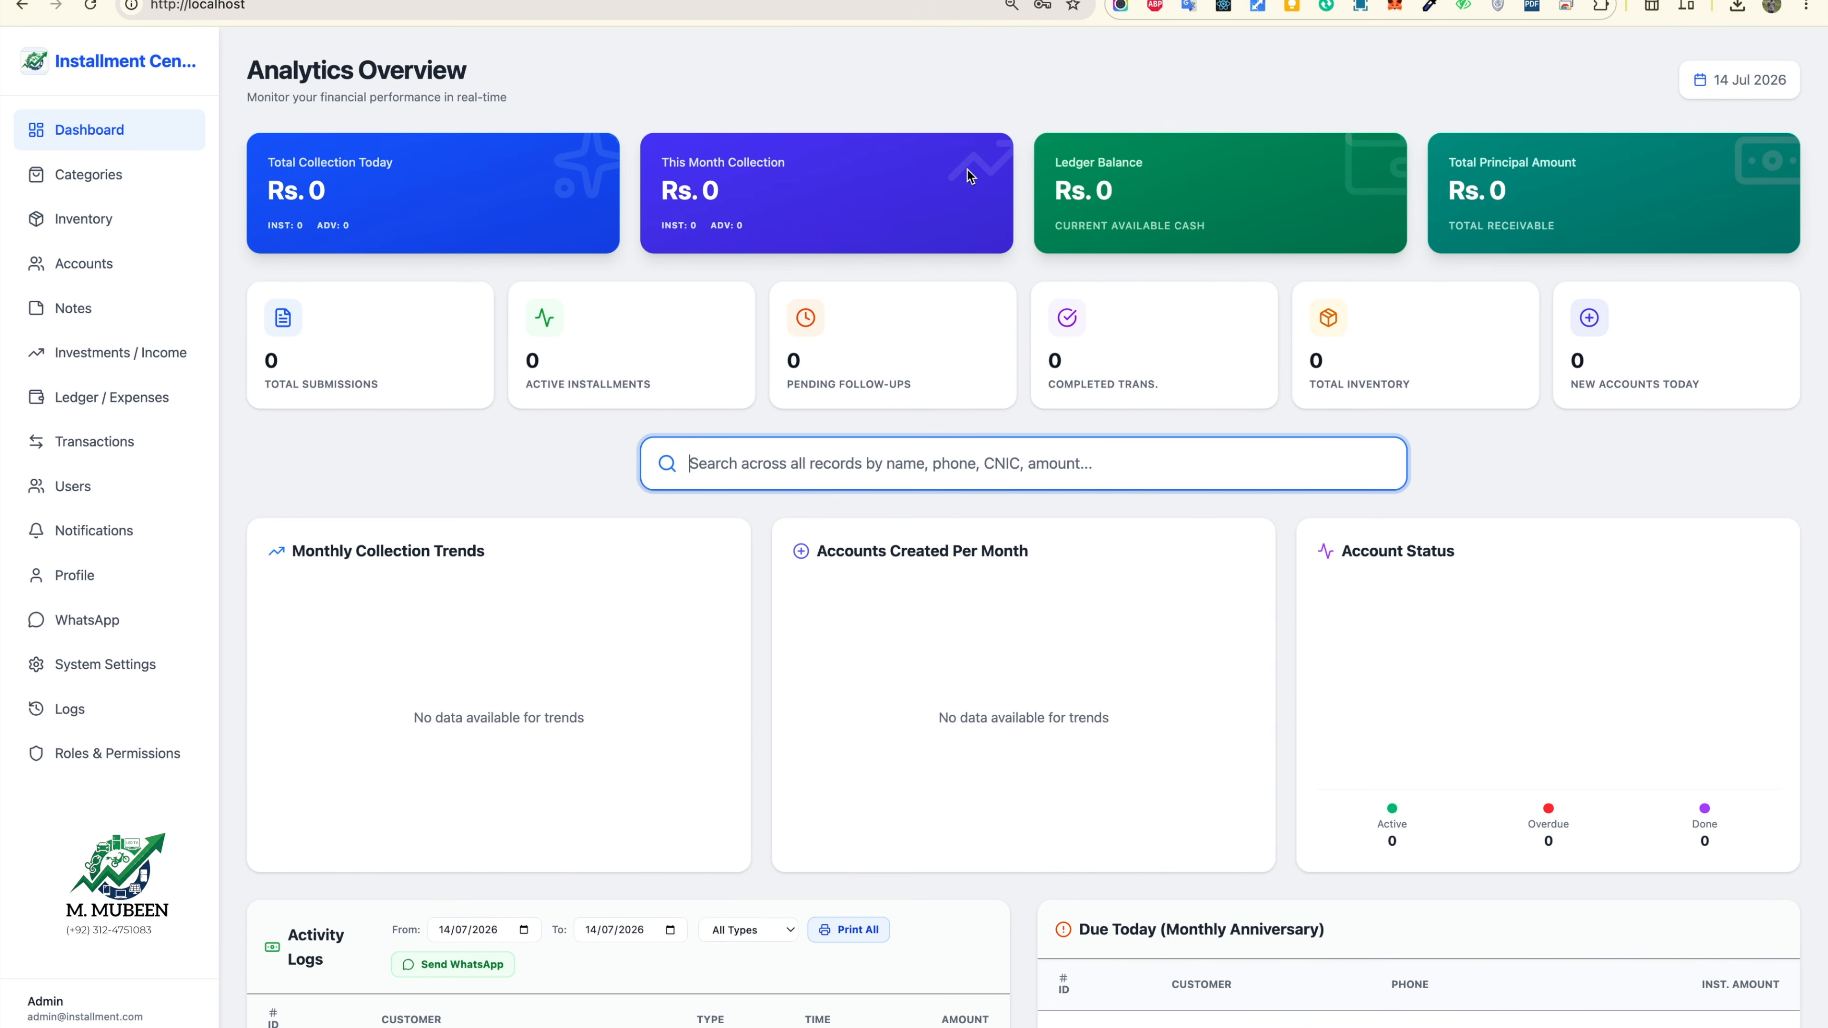
{"action": "scroll", "coordinate": [1281, 580], "scroll_direction": "down", "scroll_amount": 10}
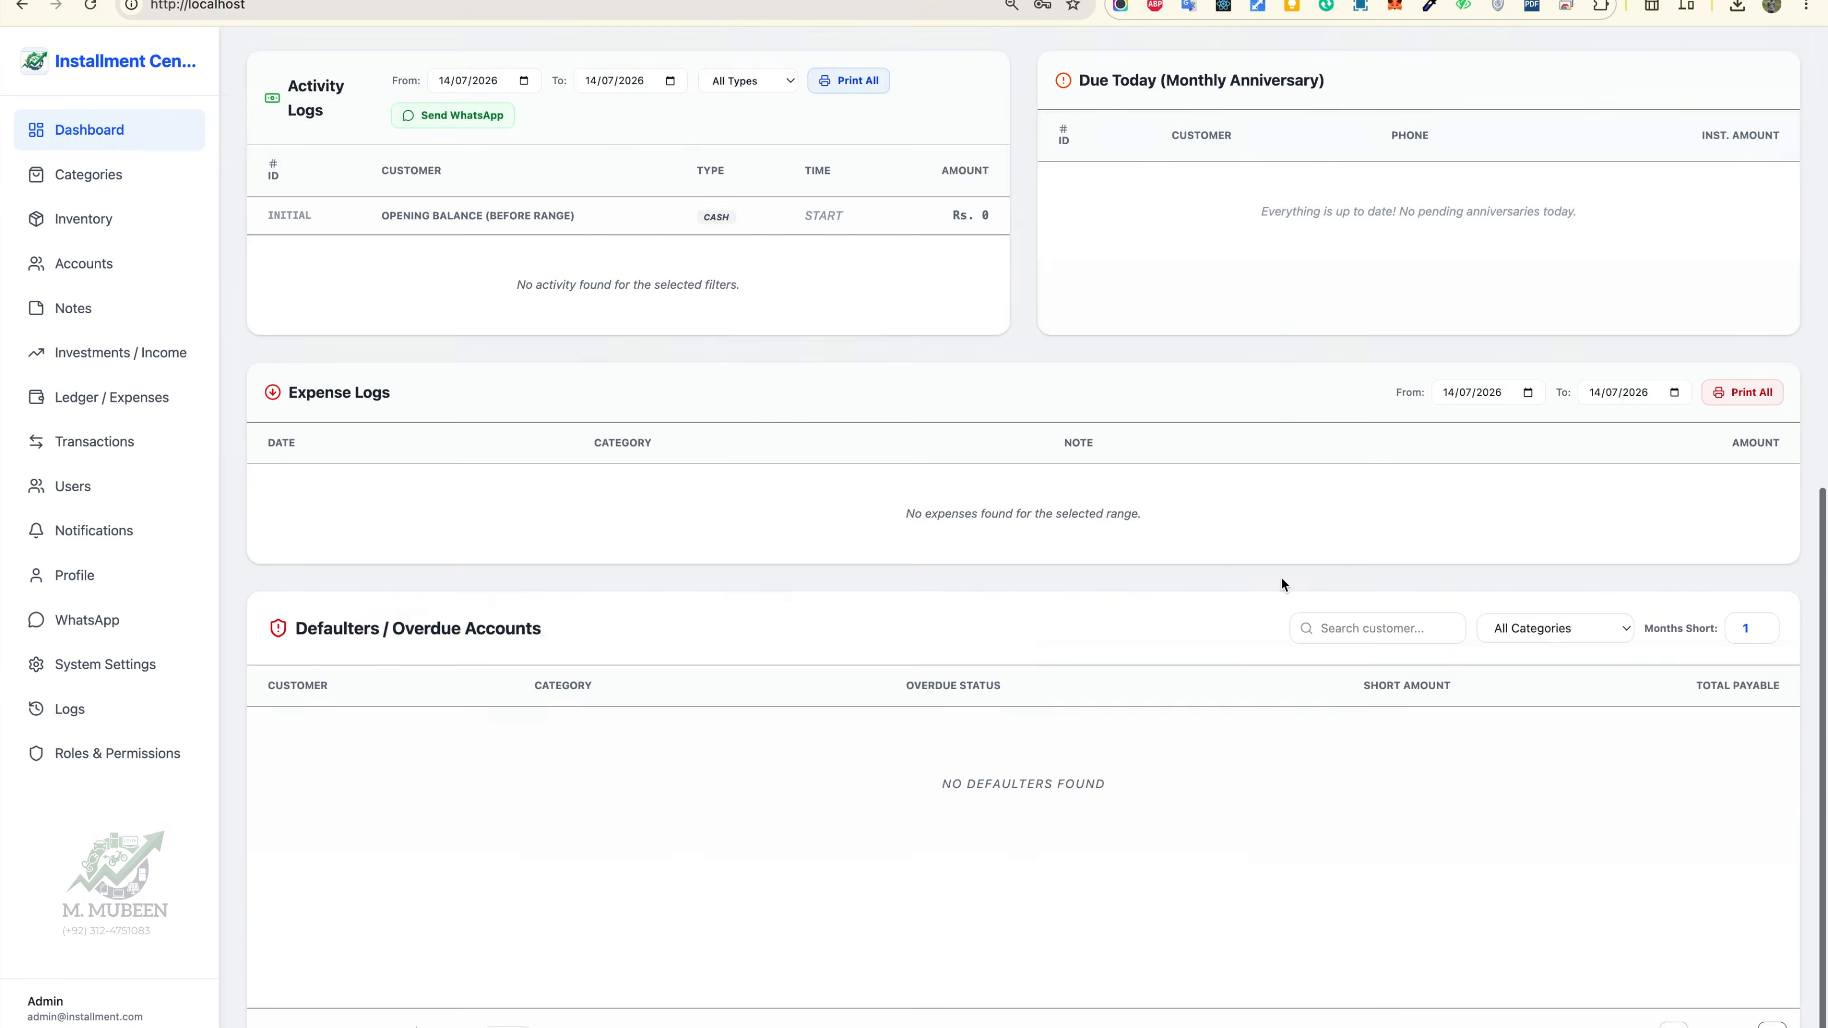
{"action": "scroll", "coordinate": [1281, 583], "scroll_direction": "up", "scroll_amount": 10}
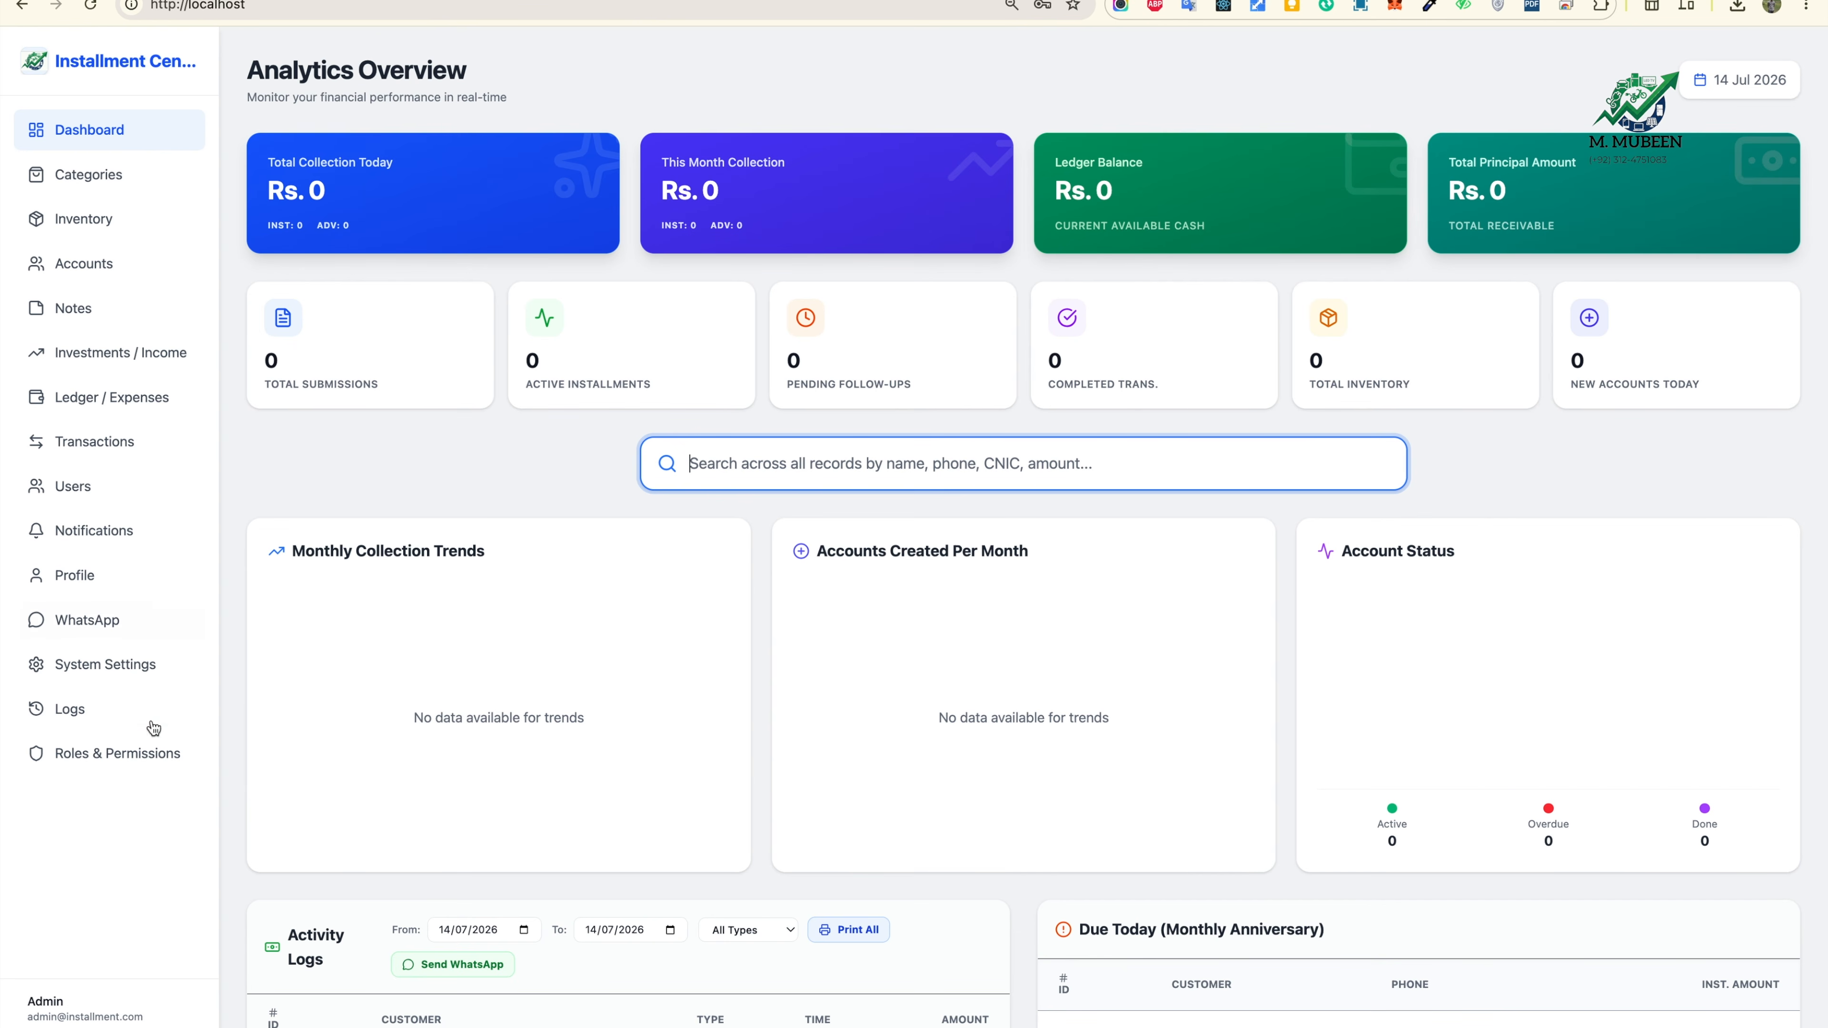
Step: Open Category Management and load the Air Conditioners category for editing
{"action": "left_click", "coordinate": [145, 175]}
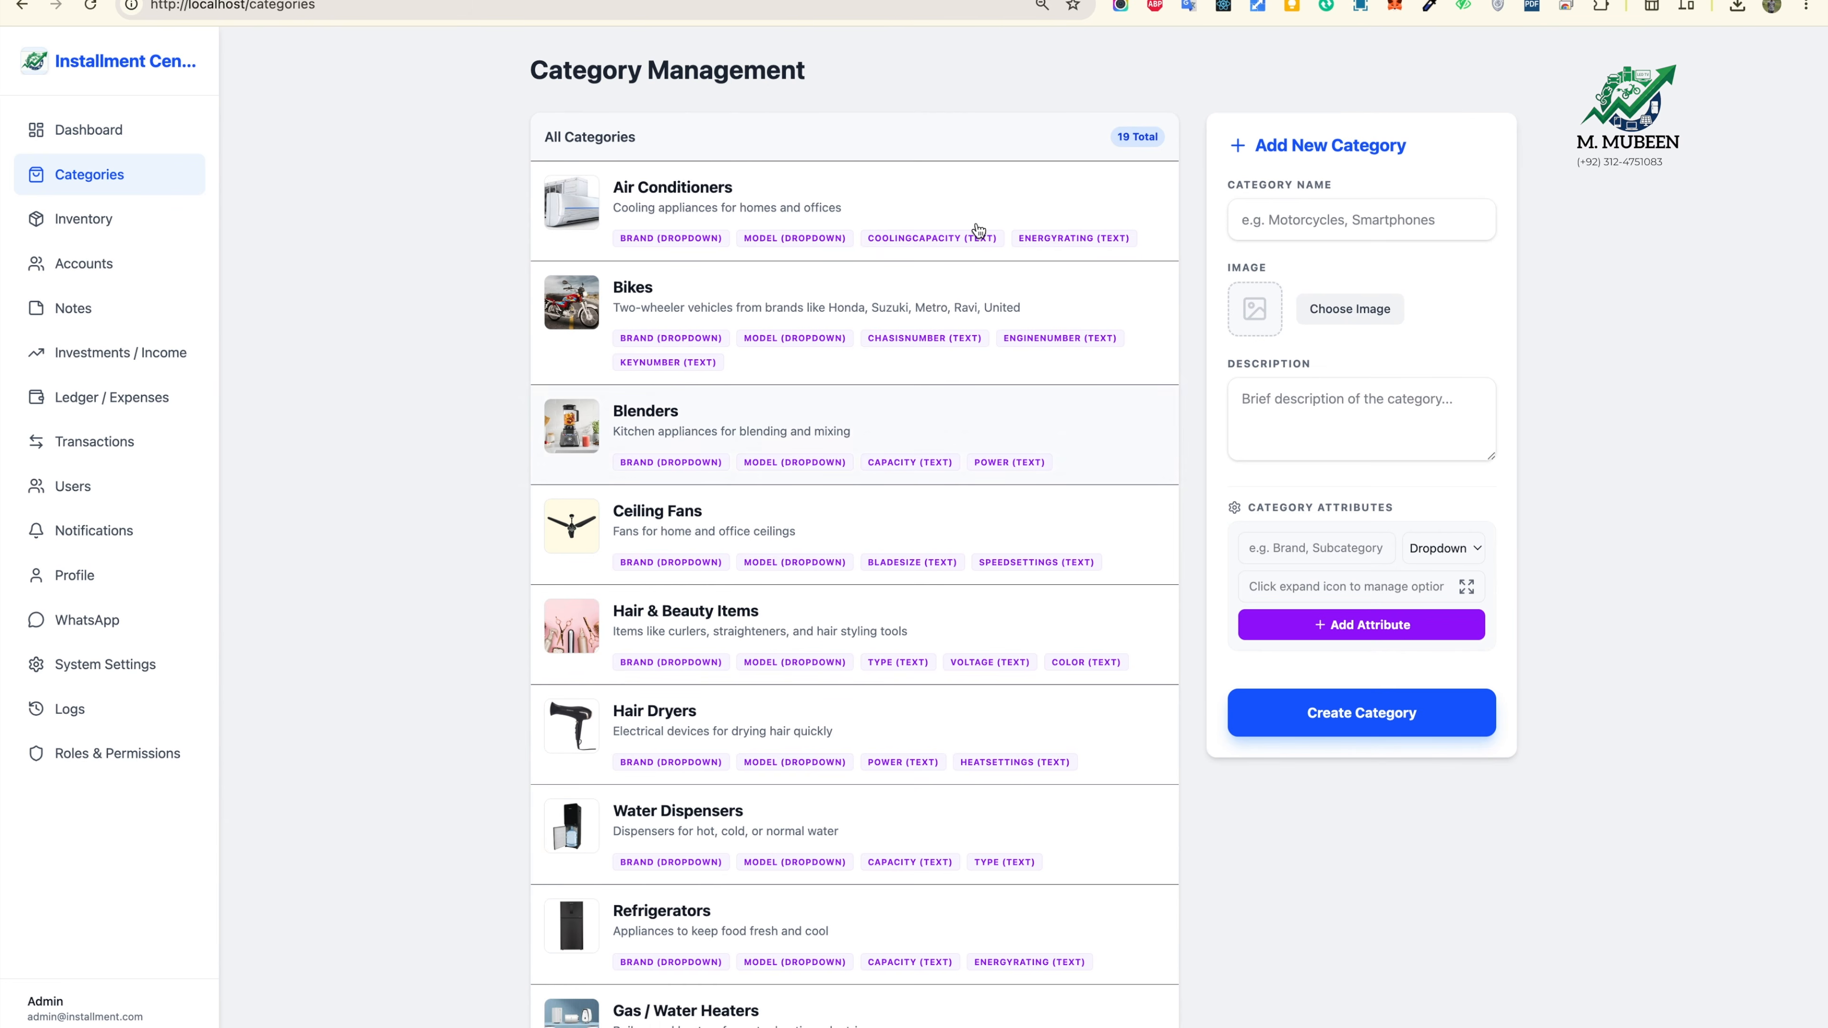
{"action": "scroll", "coordinate": [931, 509], "scroll_direction": "down", "scroll_amount": 10}
{"action": "scroll", "coordinate": [930, 509], "scroll_direction": "up", "scroll_amount": 10}
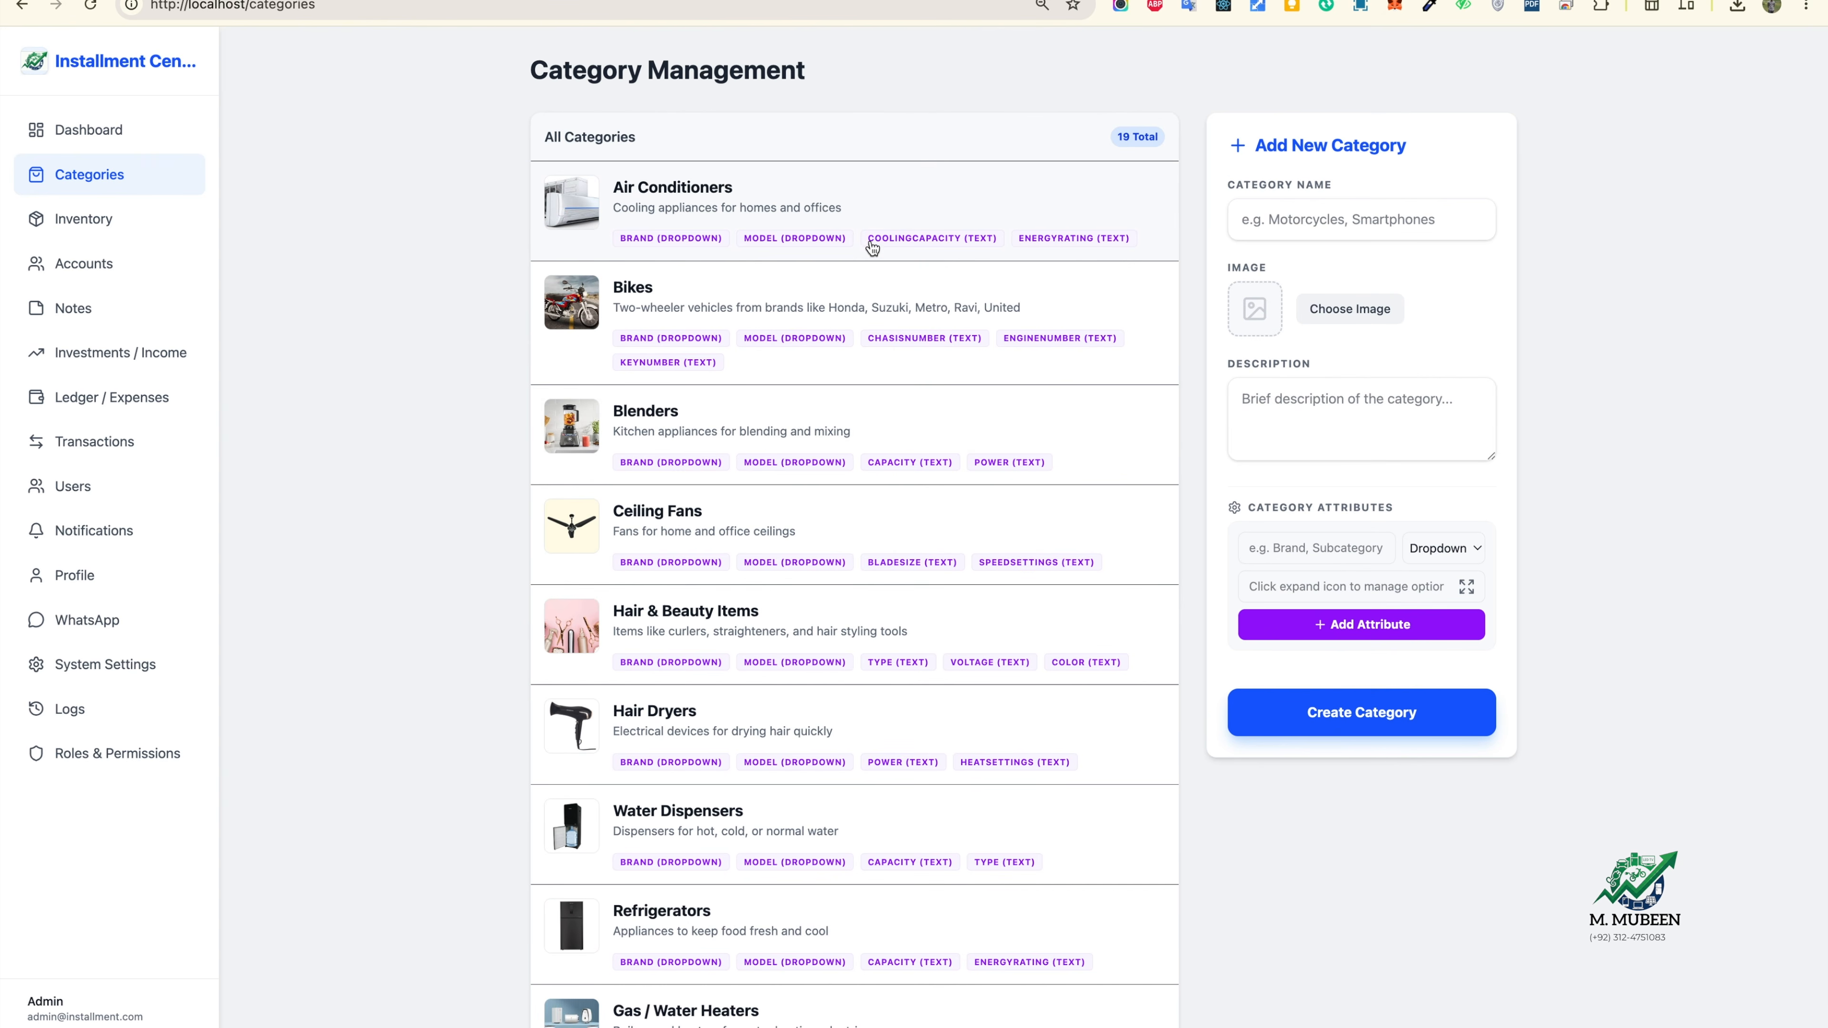
{"action": "scroll", "coordinate": [828, 547], "scroll_direction": "down", "scroll_amount": 10}
{"action": "scroll", "coordinate": [827, 547], "scroll_direction": "up", "scroll_amount": 10}
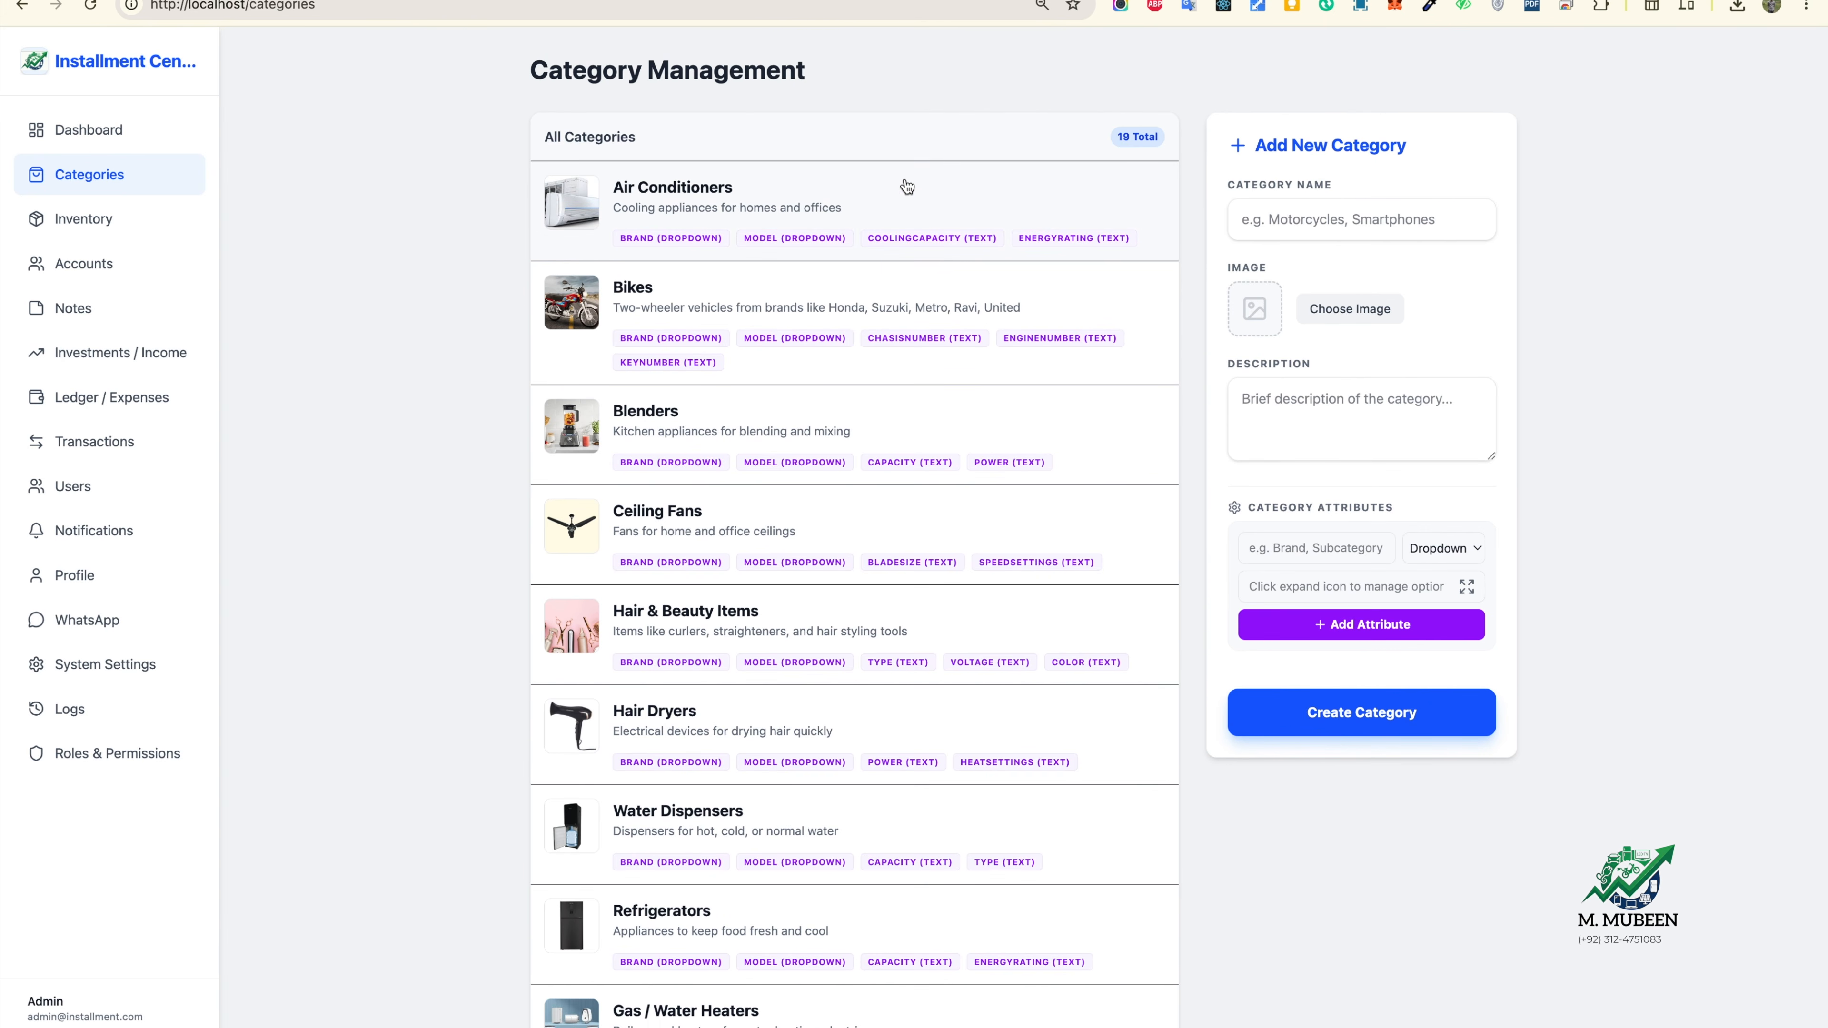
{"action": "left_click", "coordinate": [877, 212]}
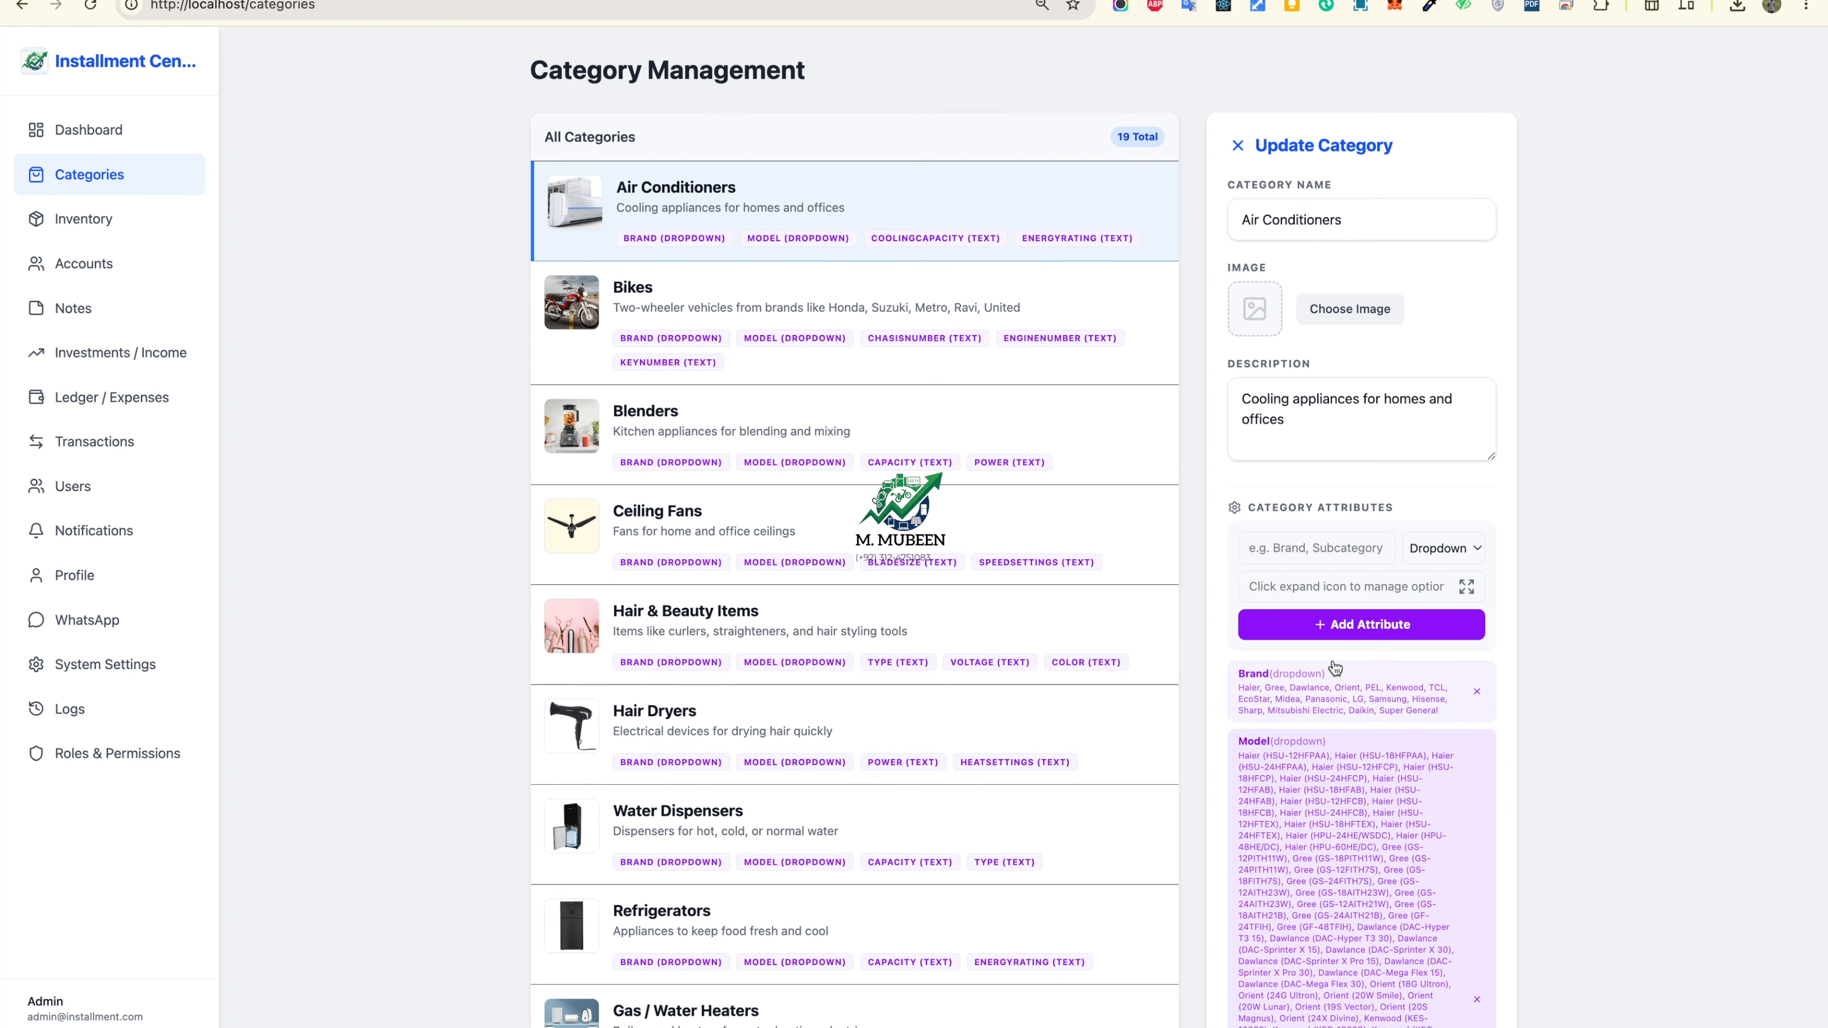
Step: Review the Brand and Model attributes and the Model options list, then cancel
{"action": "scroll", "coordinate": [1336, 670], "scroll_direction": "down", "scroll_amount": 1}
{"action": "left_click", "coordinate": [1323, 632]}
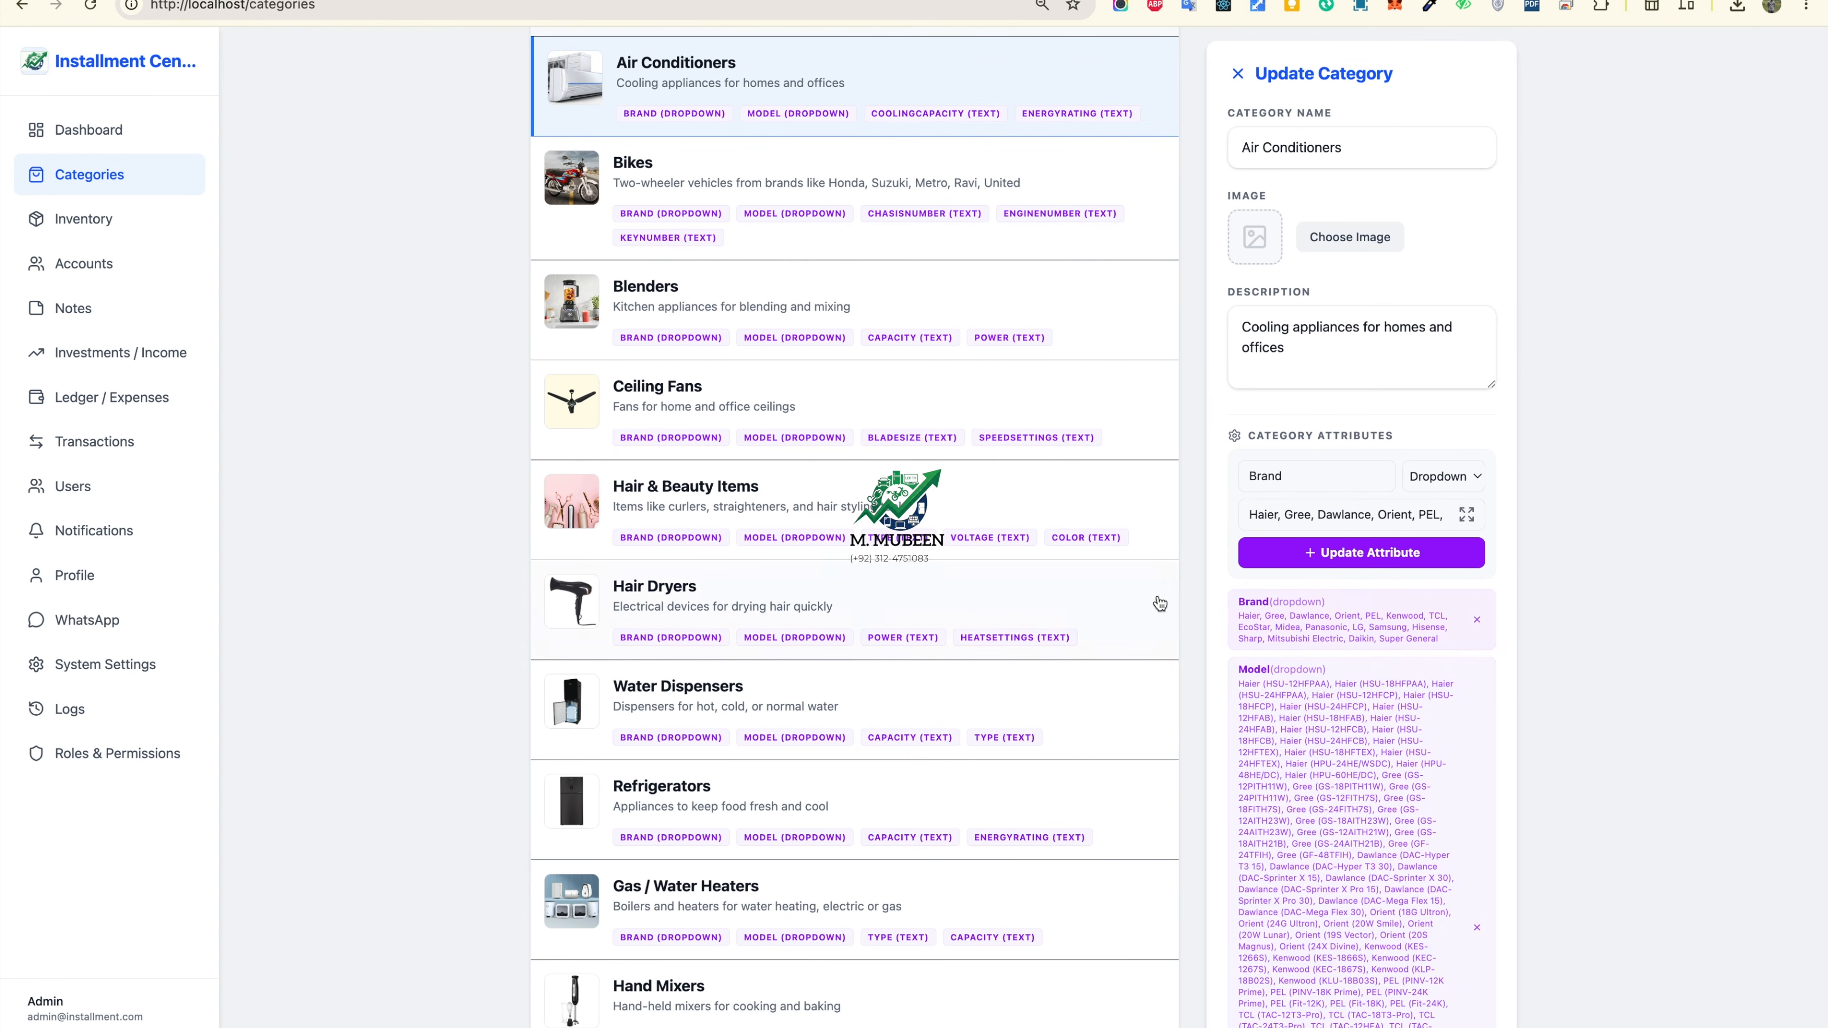
{"action": "left_click", "coordinate": [1336, 793]}
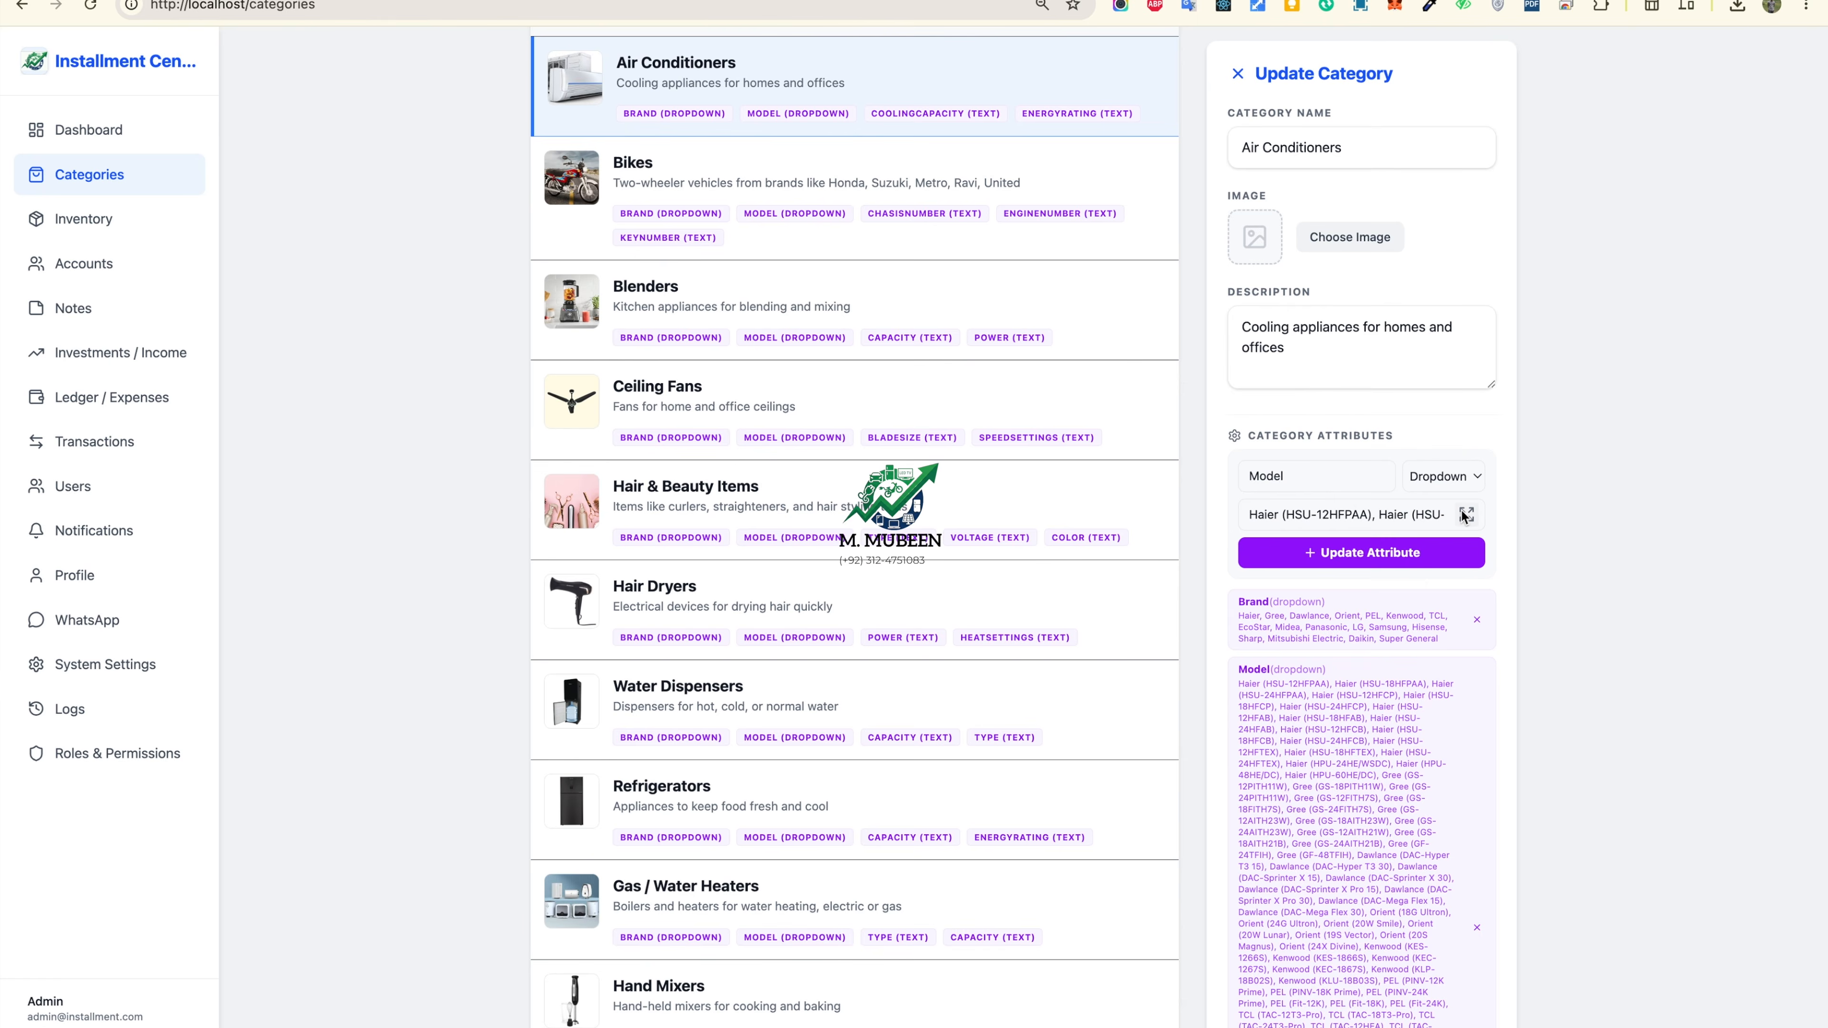
{"action": "left_click", "coordinate": [1429, 515]}
{"action": "left_click", "coordinate": [1055, 745]}
{"action": "scroll", "coordinate": [1295, 746], "scroll_direction": "up", "scroll_amount": 2}
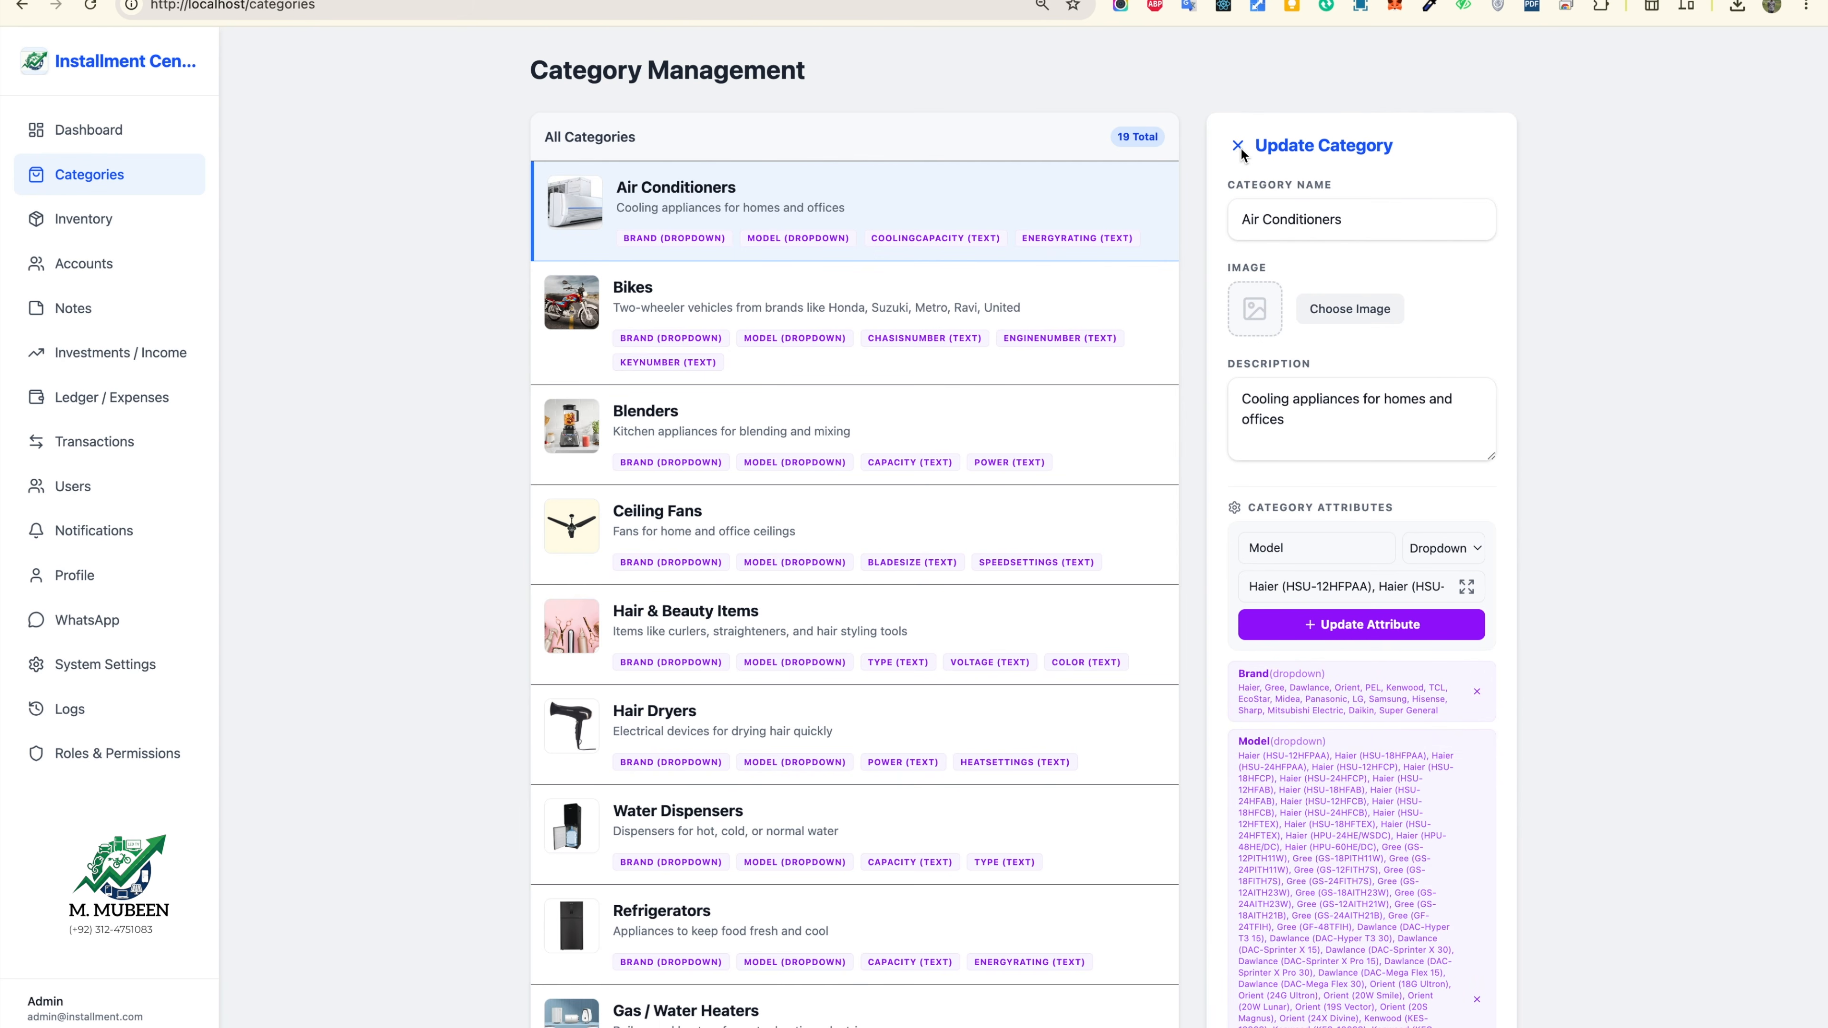
{"action": "left_click", "coordinate": [69, 151]}
Step: Start a new category named Telephone with download.png as its picture
{"action": "left_click", "coordinate": [90, 173]}
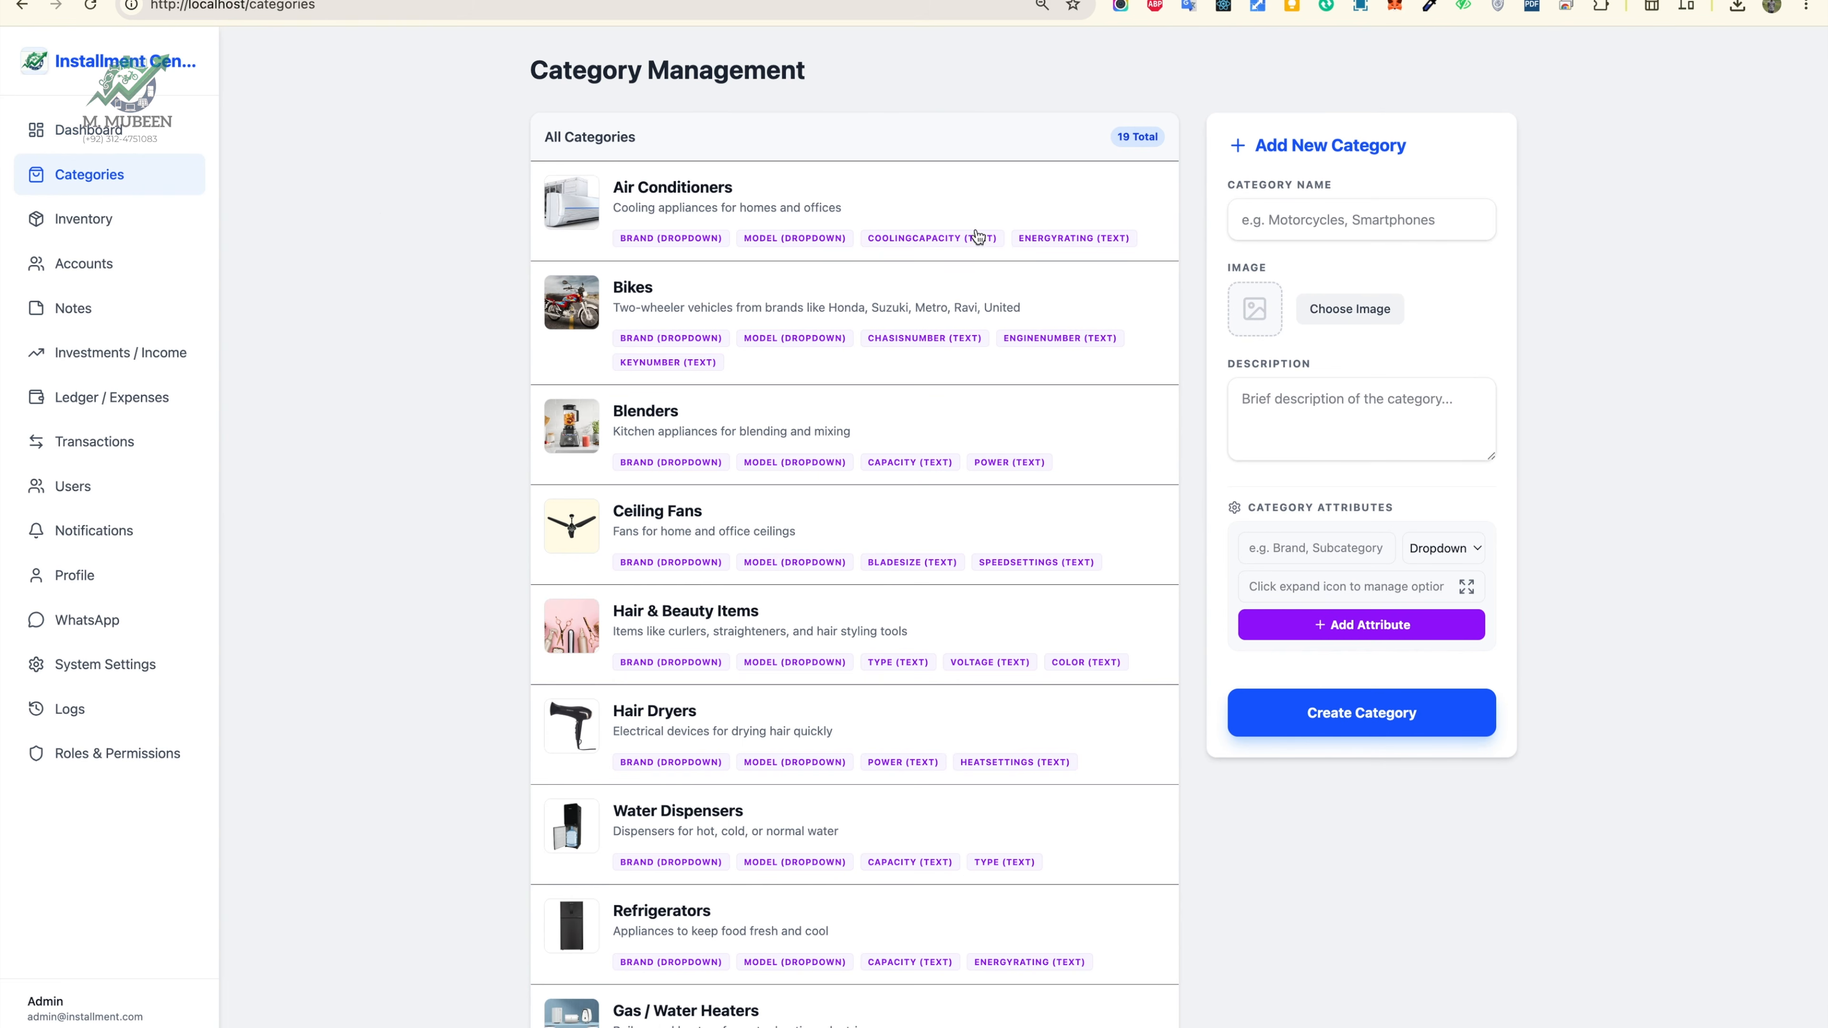
{"action": "left_click", "coordinate": [1367, 220]}
{"action": "type", "text": "Telephone"}
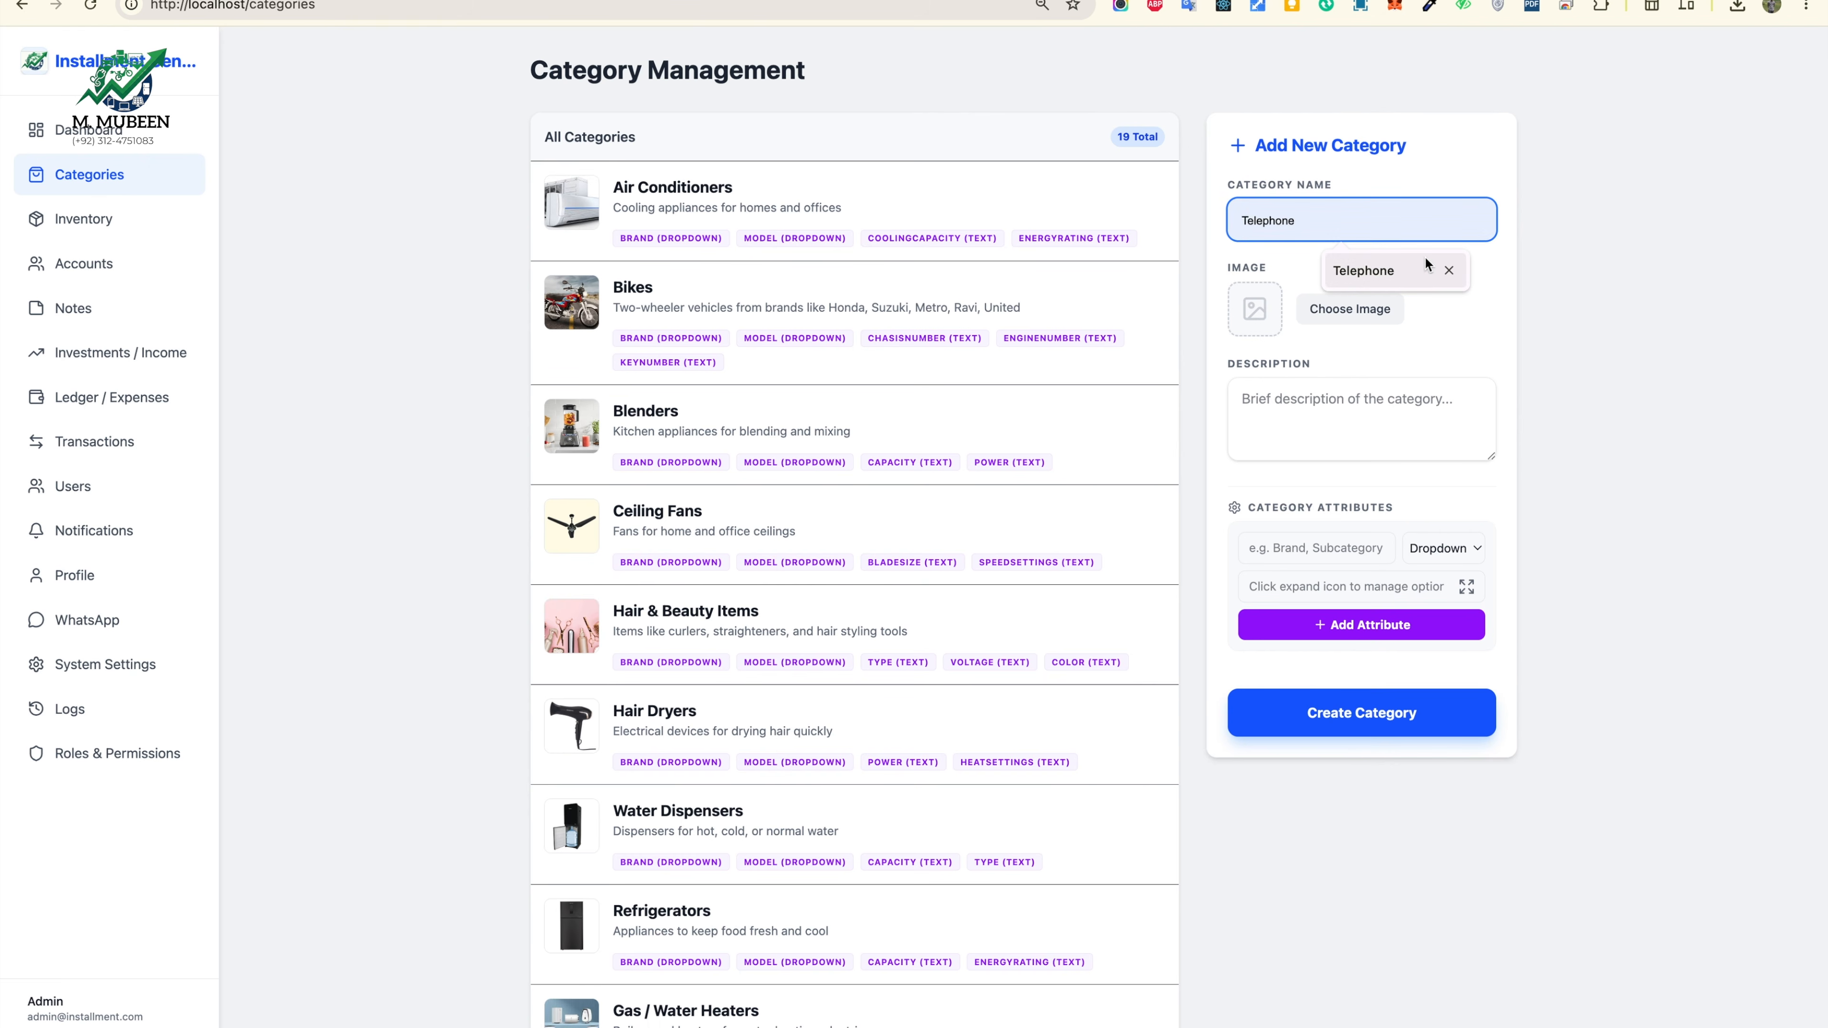
{"action": "left_click", "coordinate": [1366, 271]}
{"action": "left_click", "coordinate": [1350, 308]}
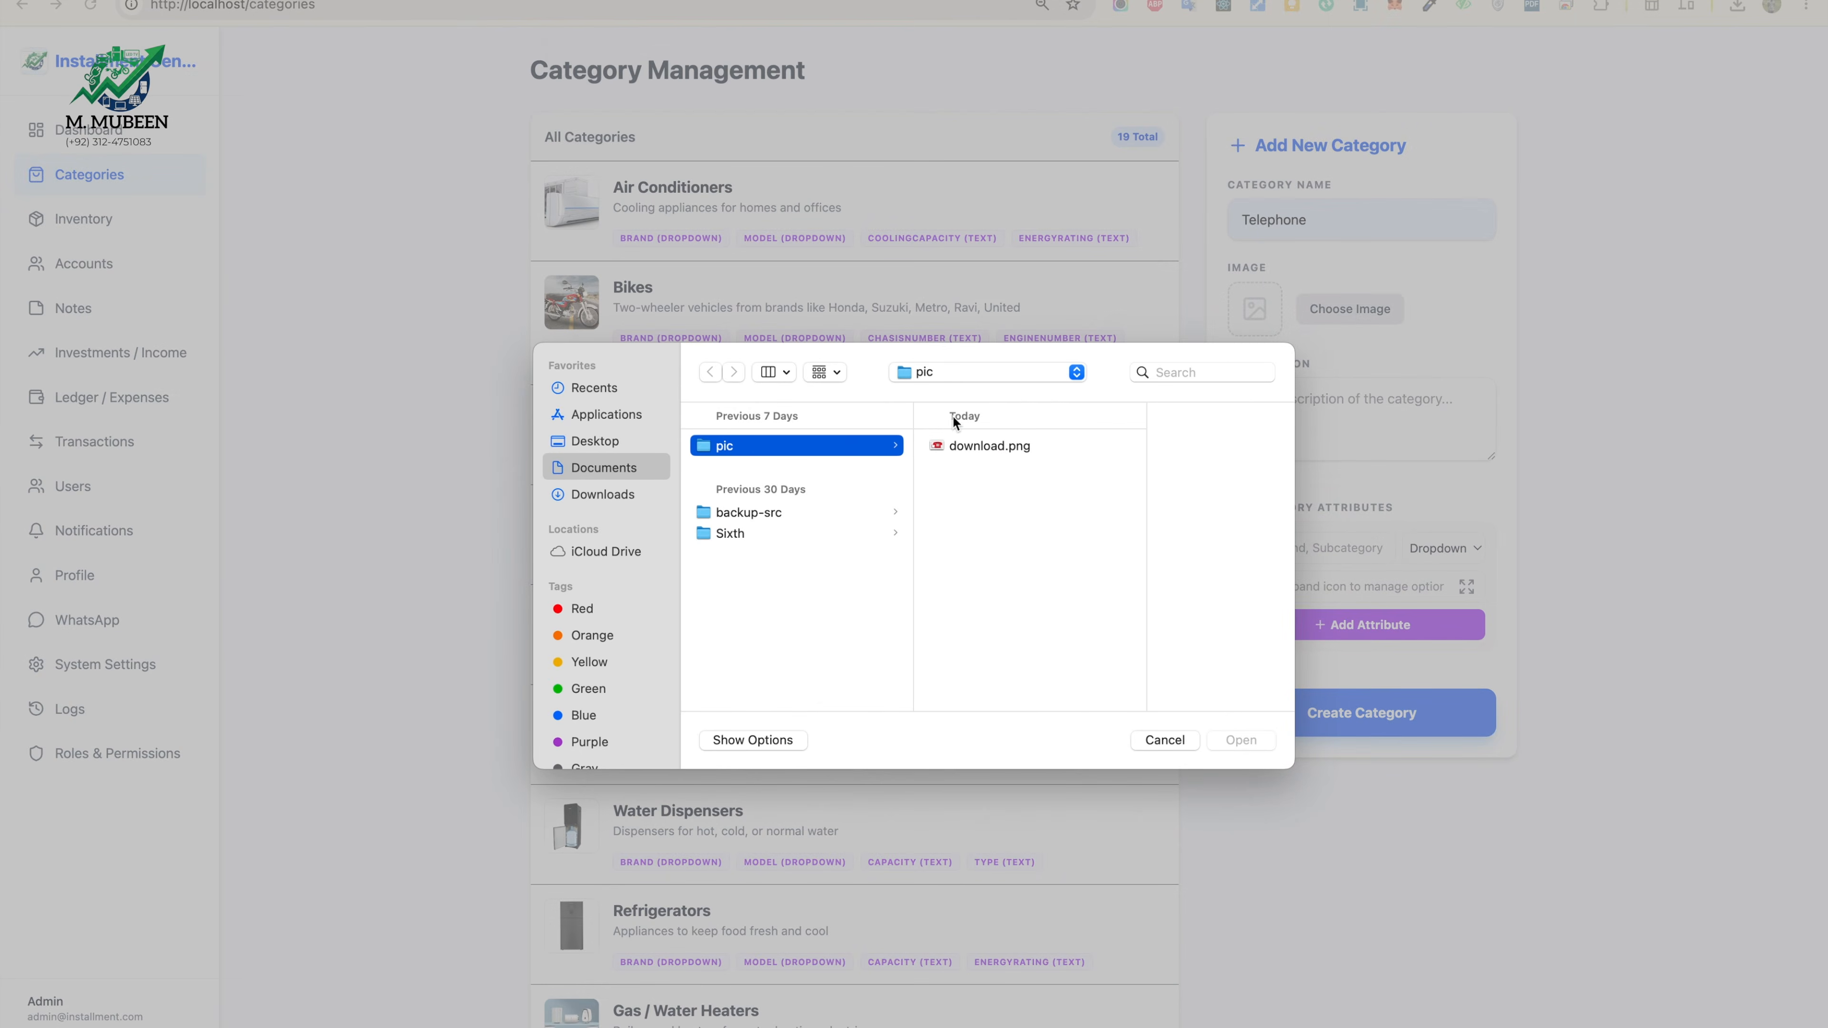
{"action": "left_click", "coordinate": [990, 446]}
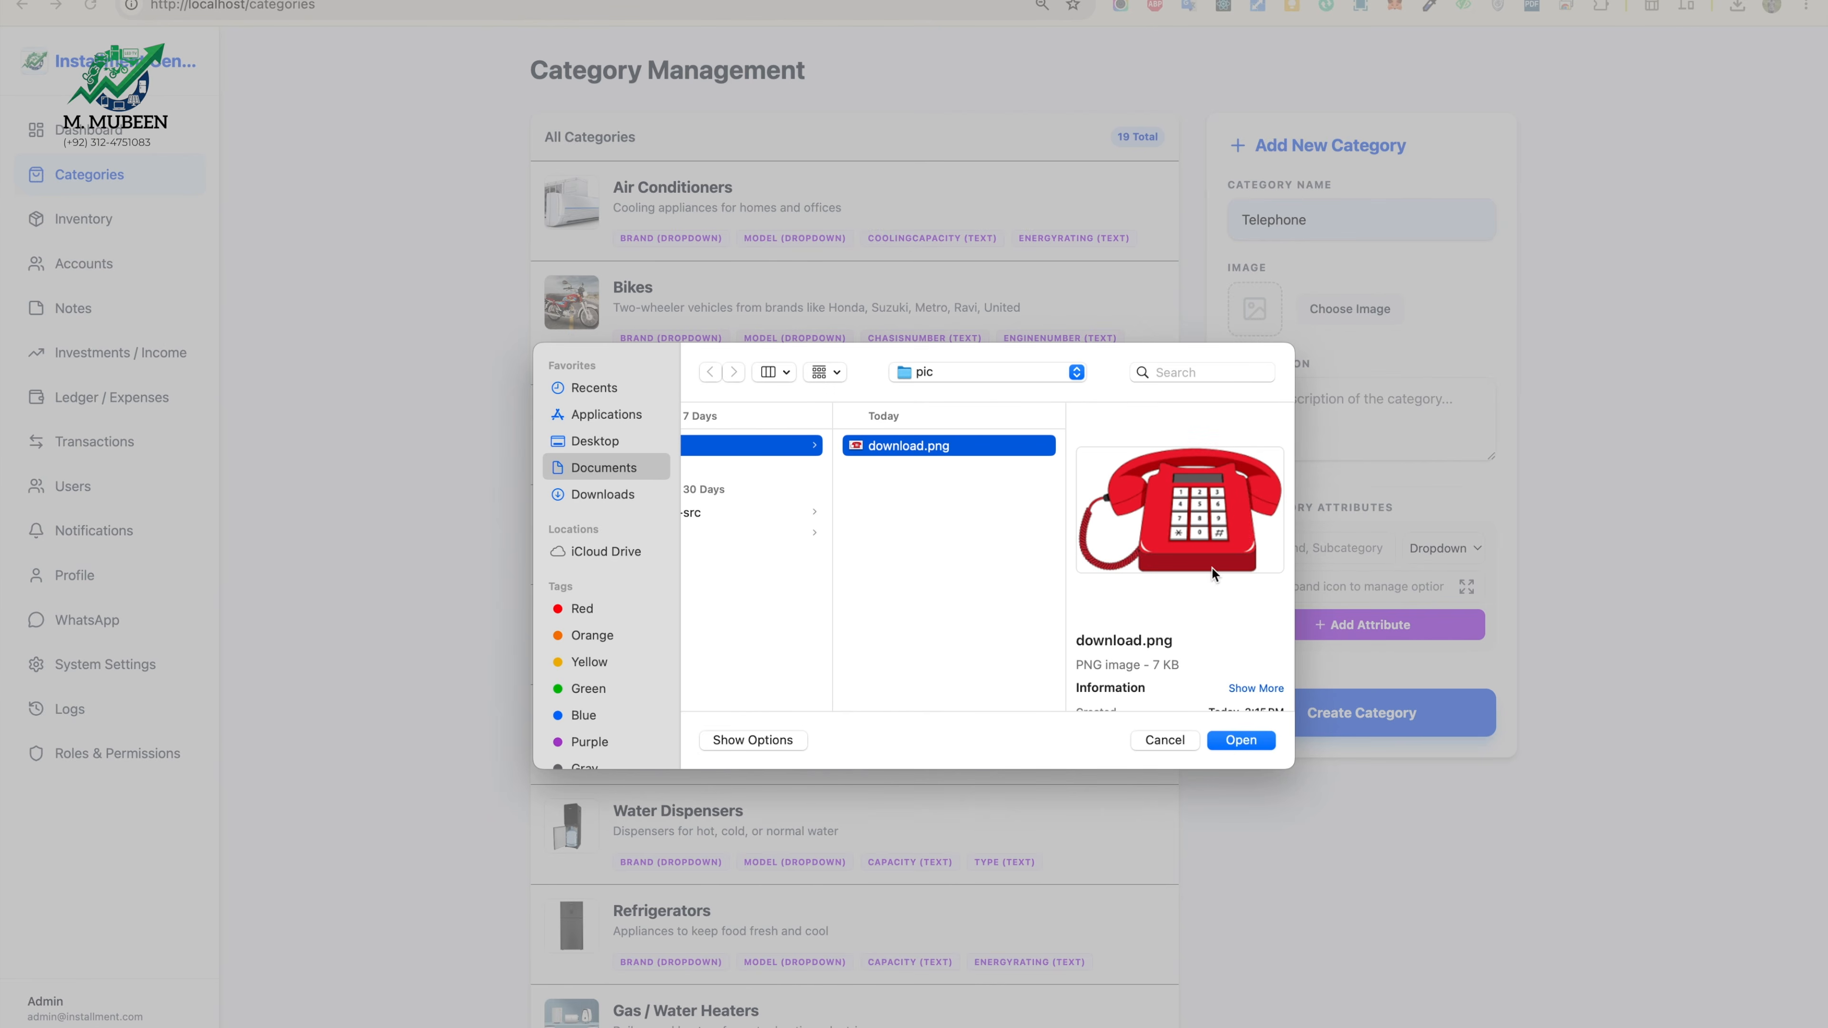
{"action": "left_click", "coordinate": [1231, 738]}
Step: Give the category the description 'For making calls'
{"action": "left_click", "coordinate": [1324, 410]}
{"action": "type", "text": "For m"}
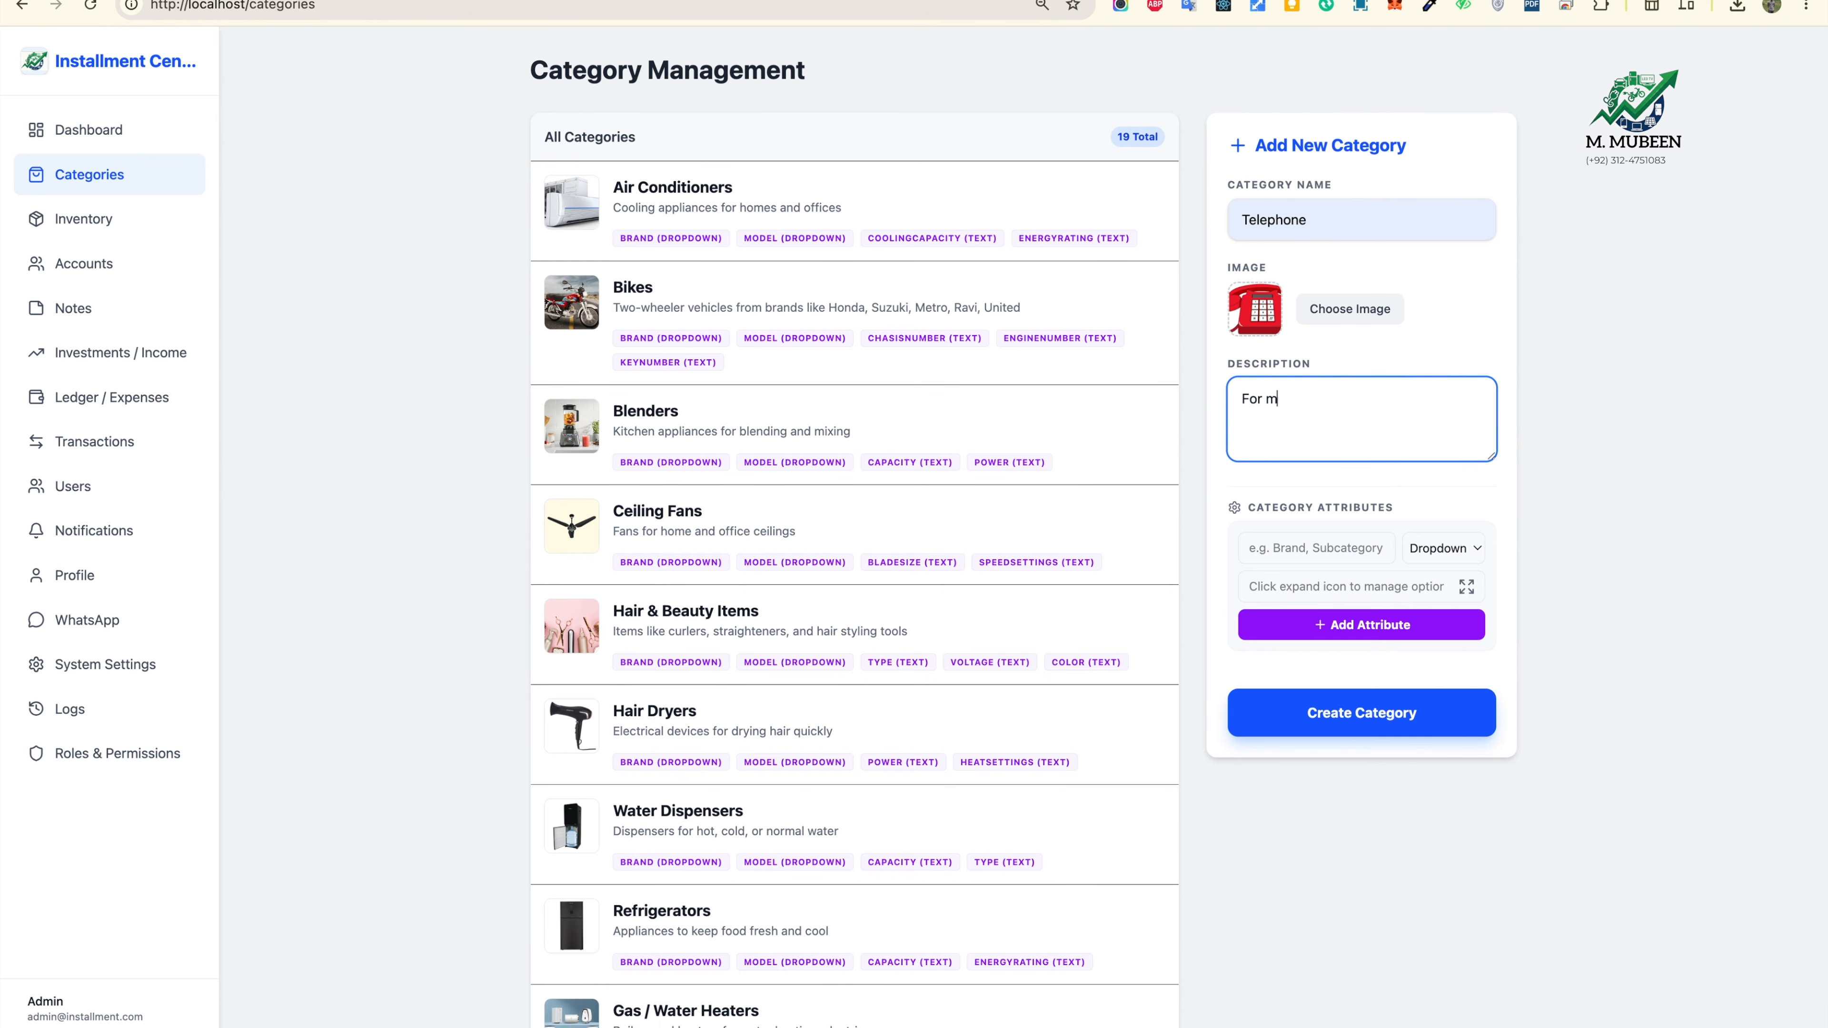
{"action": "type", "text": "aking calls"}
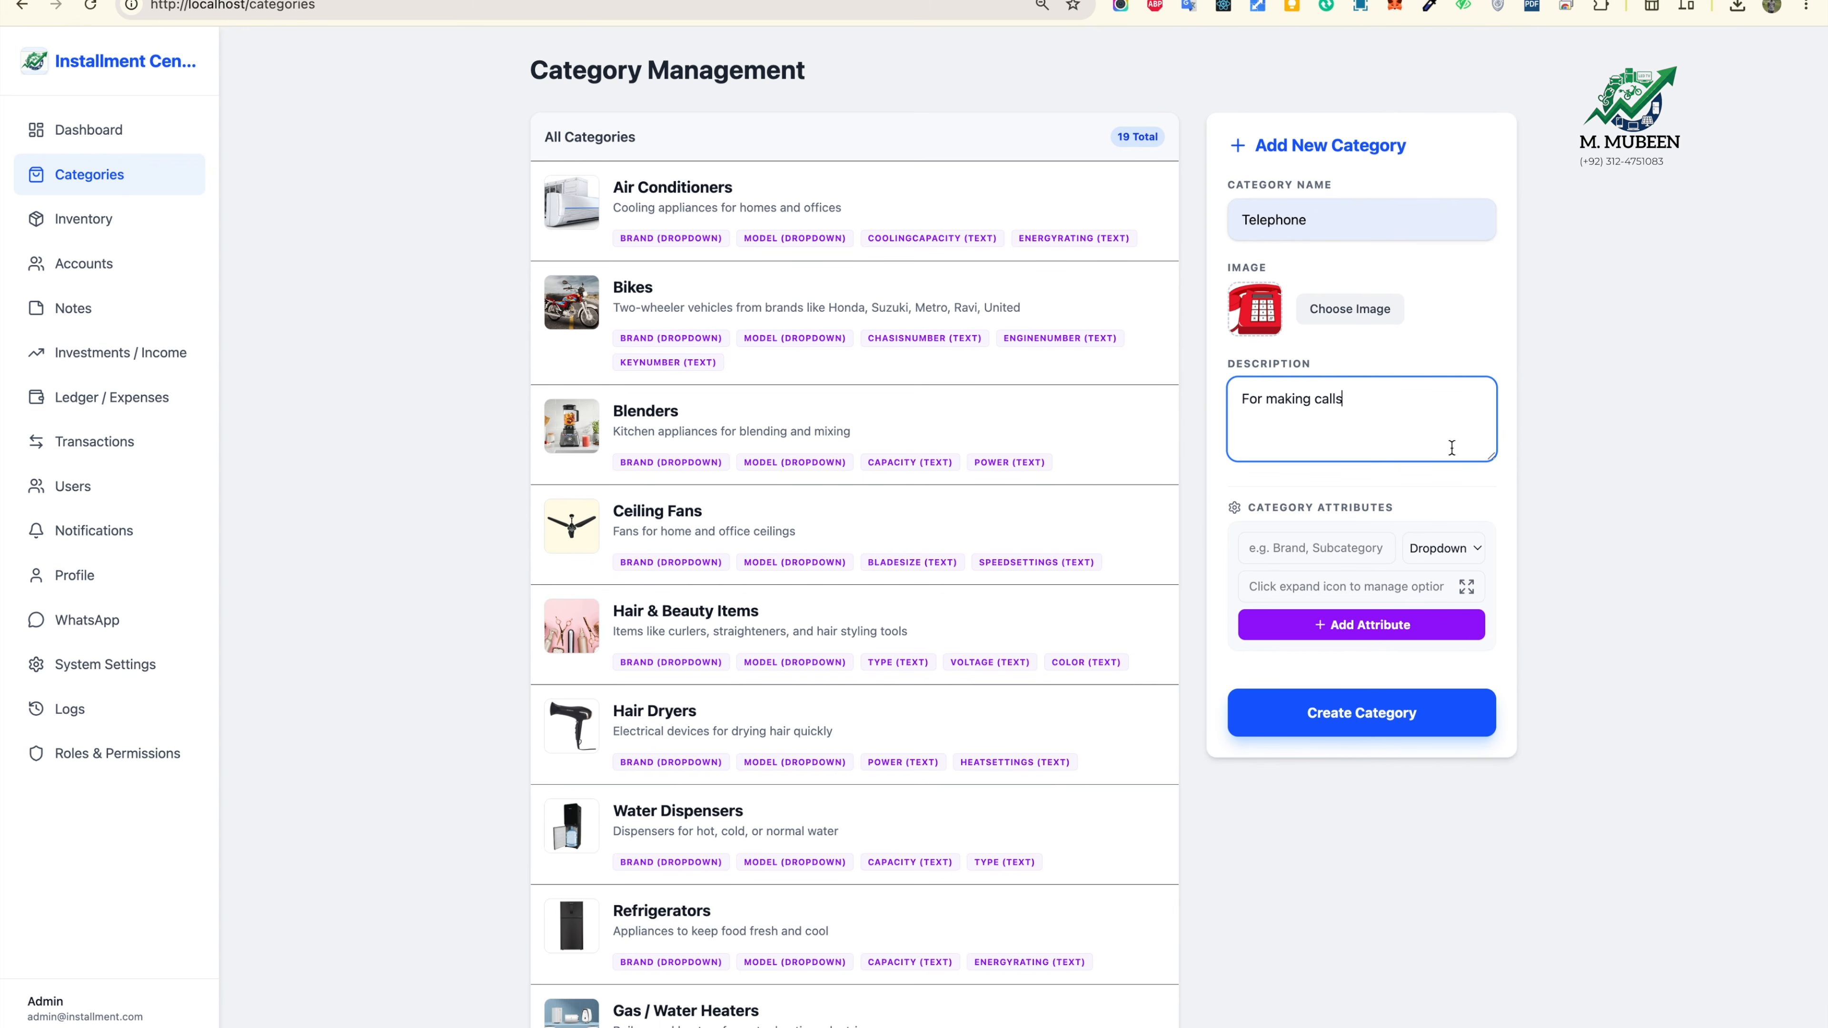
{"action": "left_click", "coordinate": [1332, 549]}
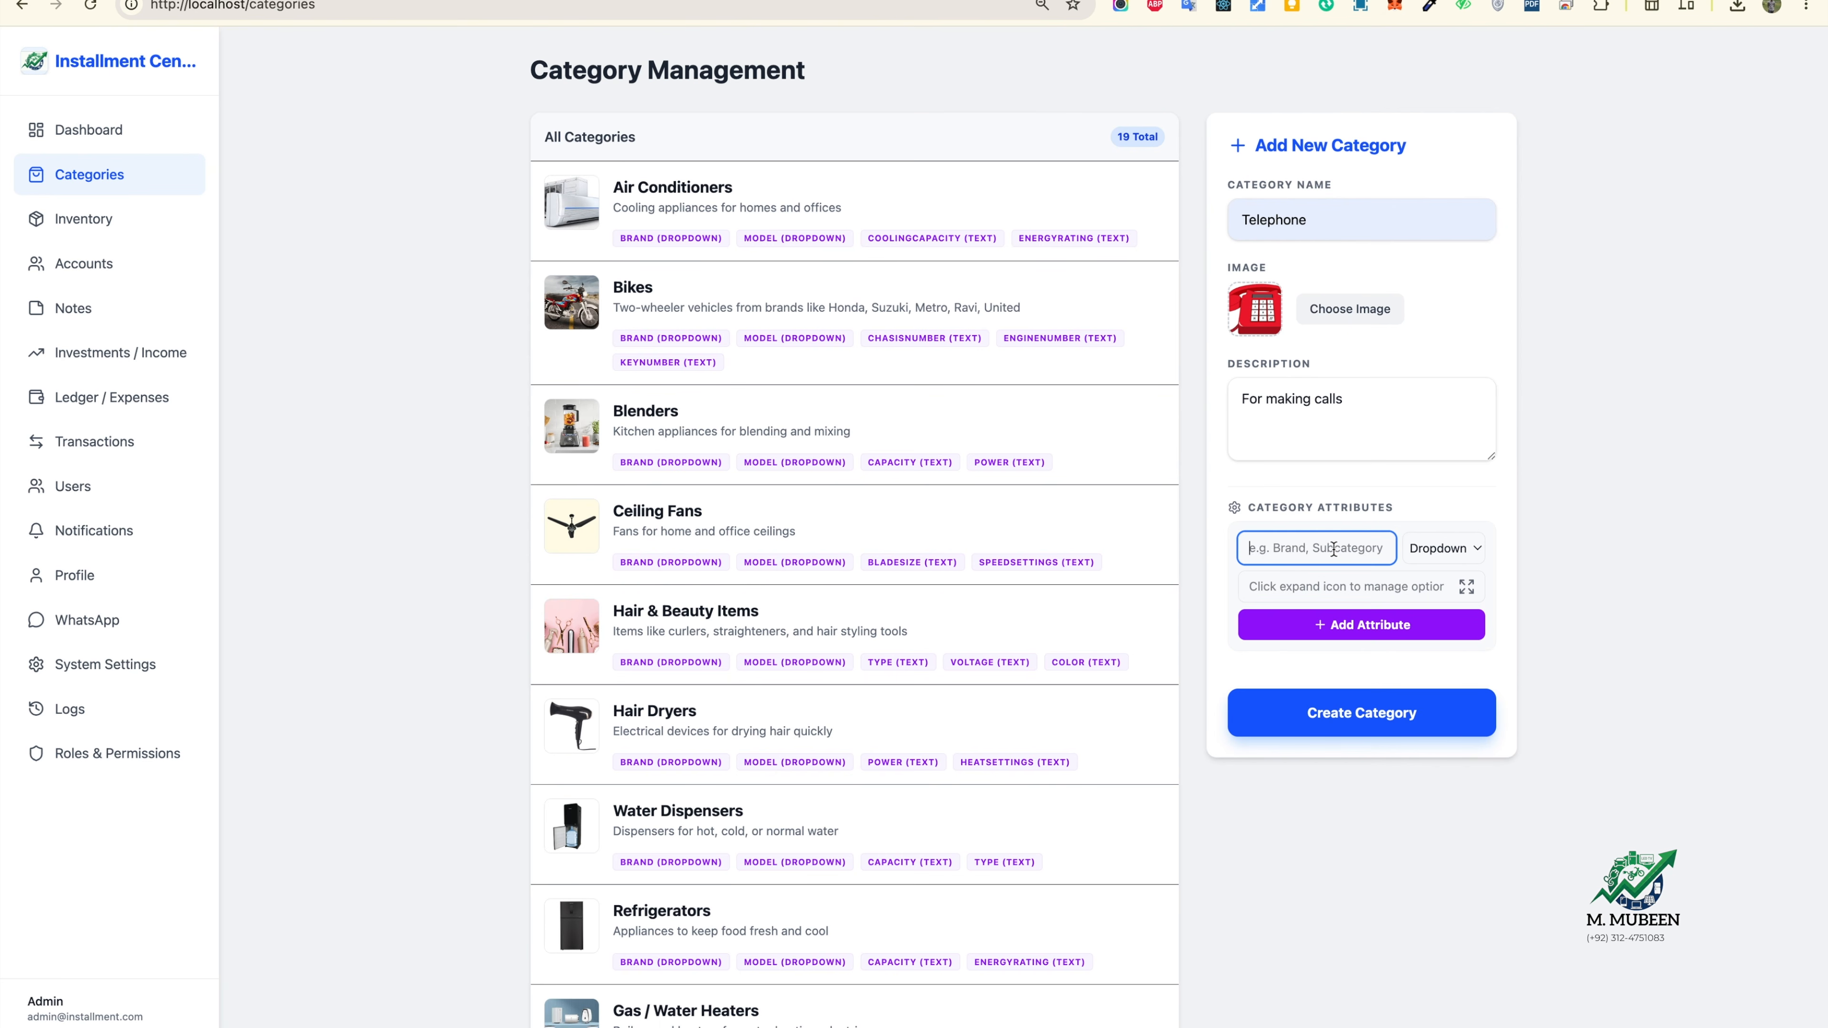
Step: Add a Brand dropdown attribute with options Panasonic and Daw, fixing the mistyped name
{"action": "type", "text": "Panasonic"}
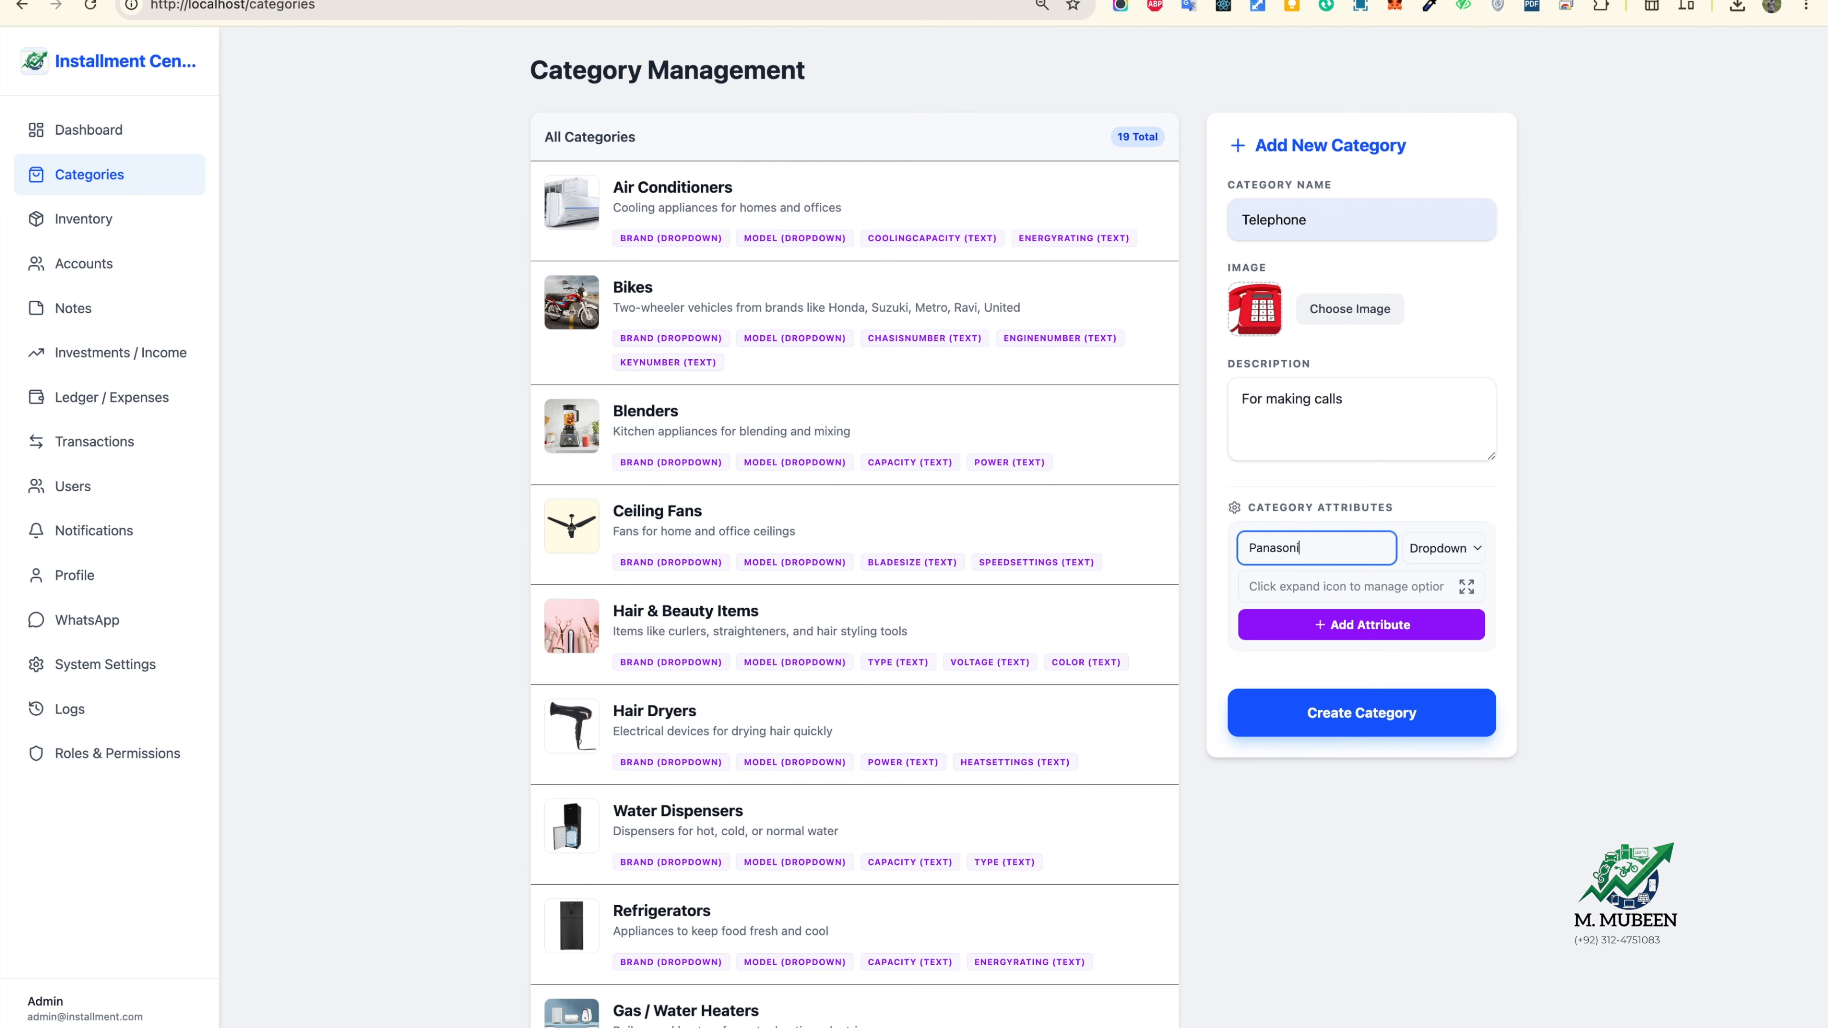
{"action": "double_click", "coordinate": [1356, 541]}
{"action": "type", "text": "Brand"}
{"action": "left_click", "coordinate": [1357, 585]}
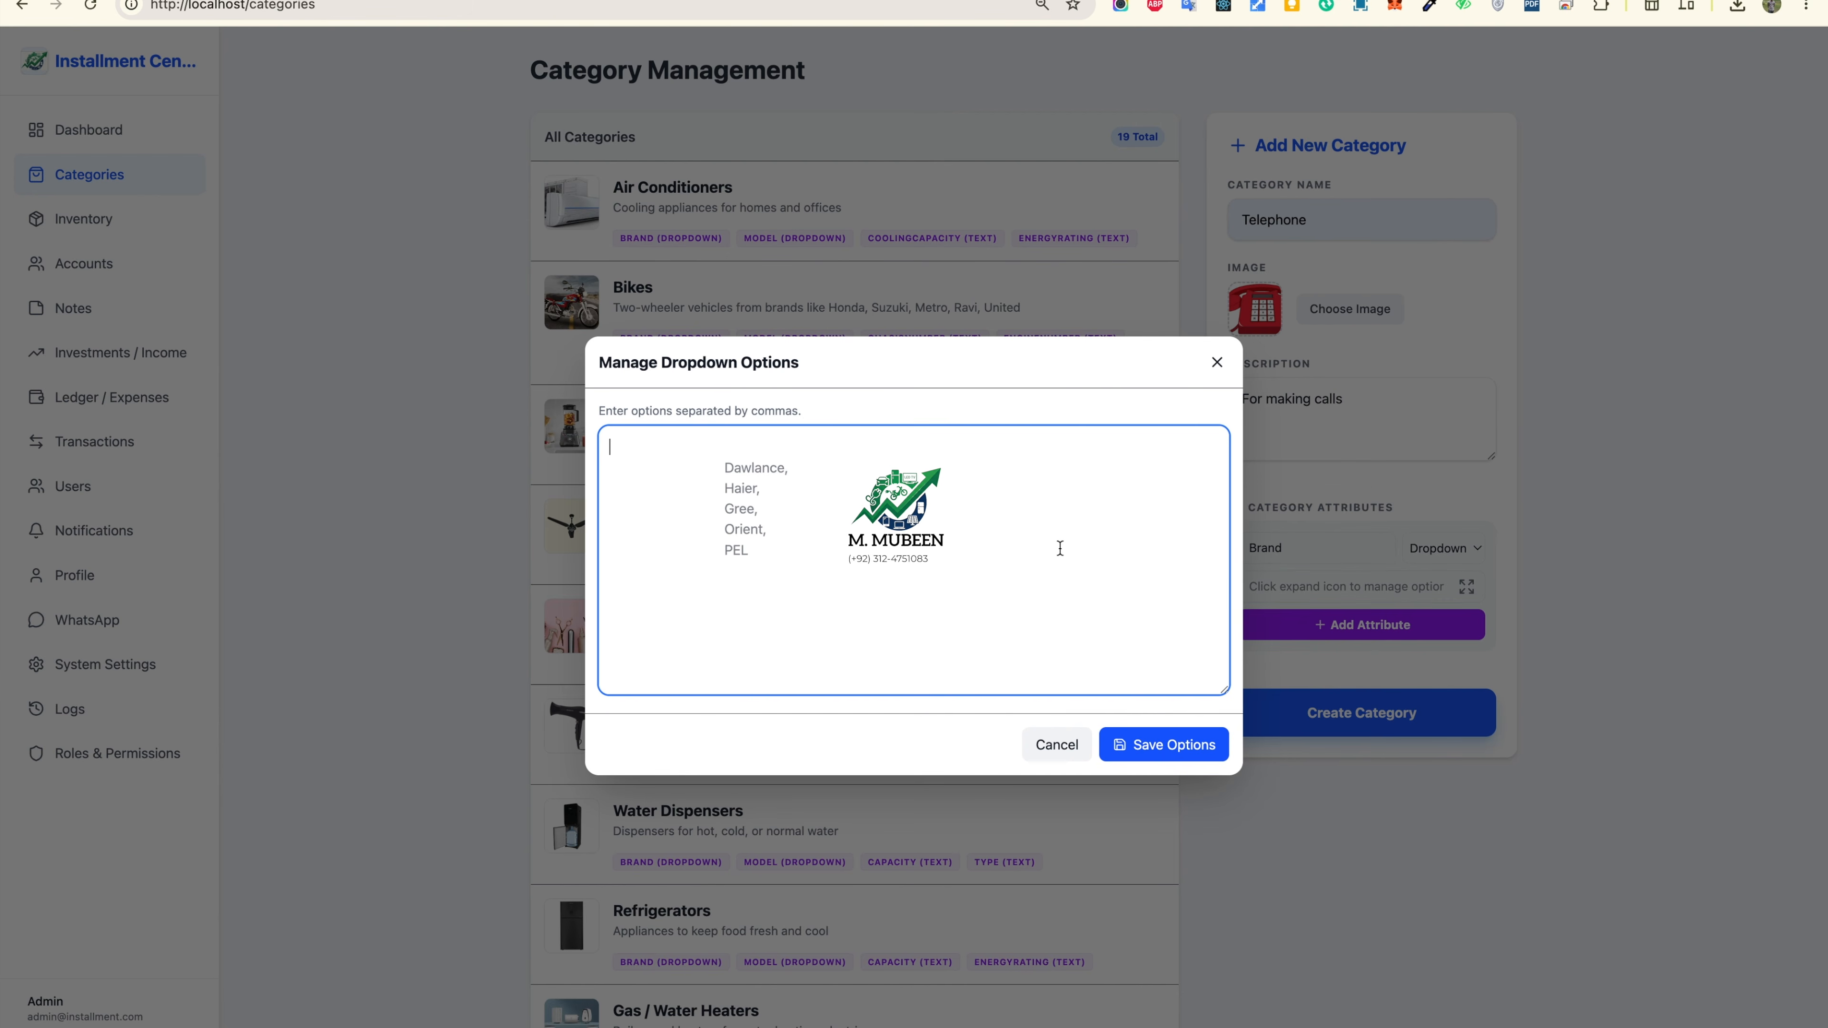
{"action": "type", "text": "Pa"}
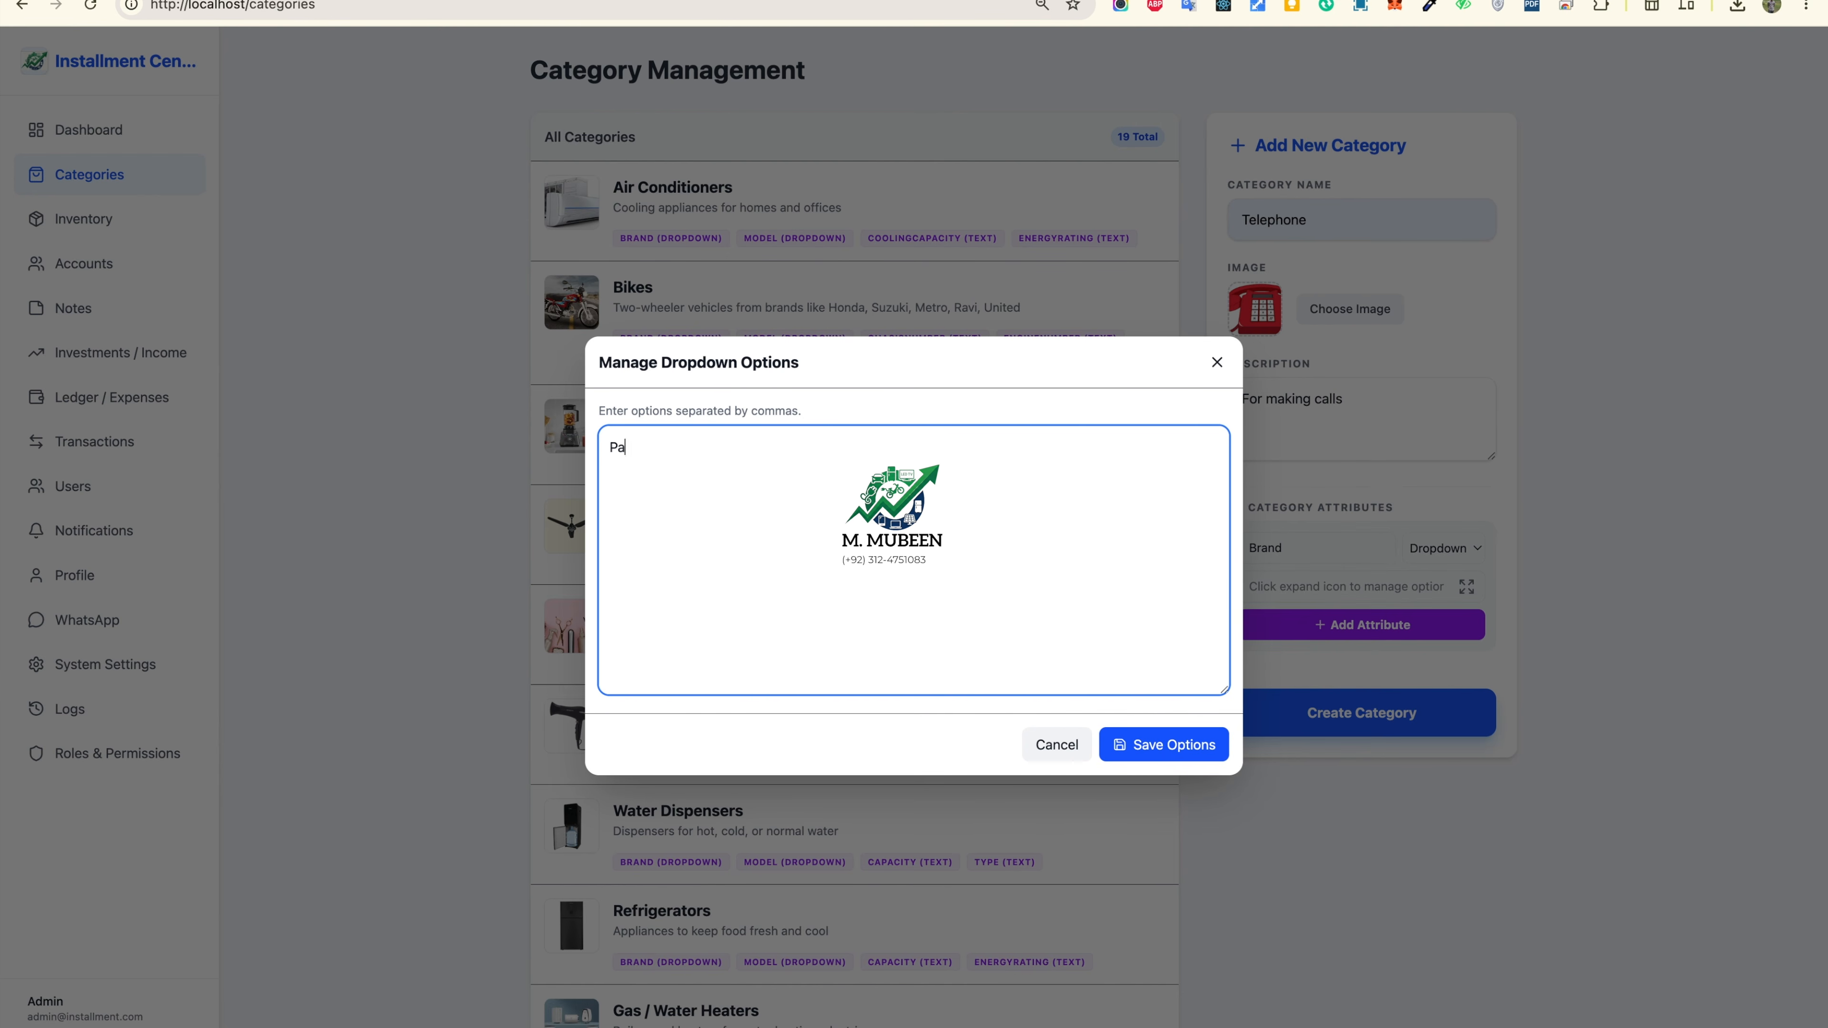
{"action": "type", "text": "nasonic, Daw"}
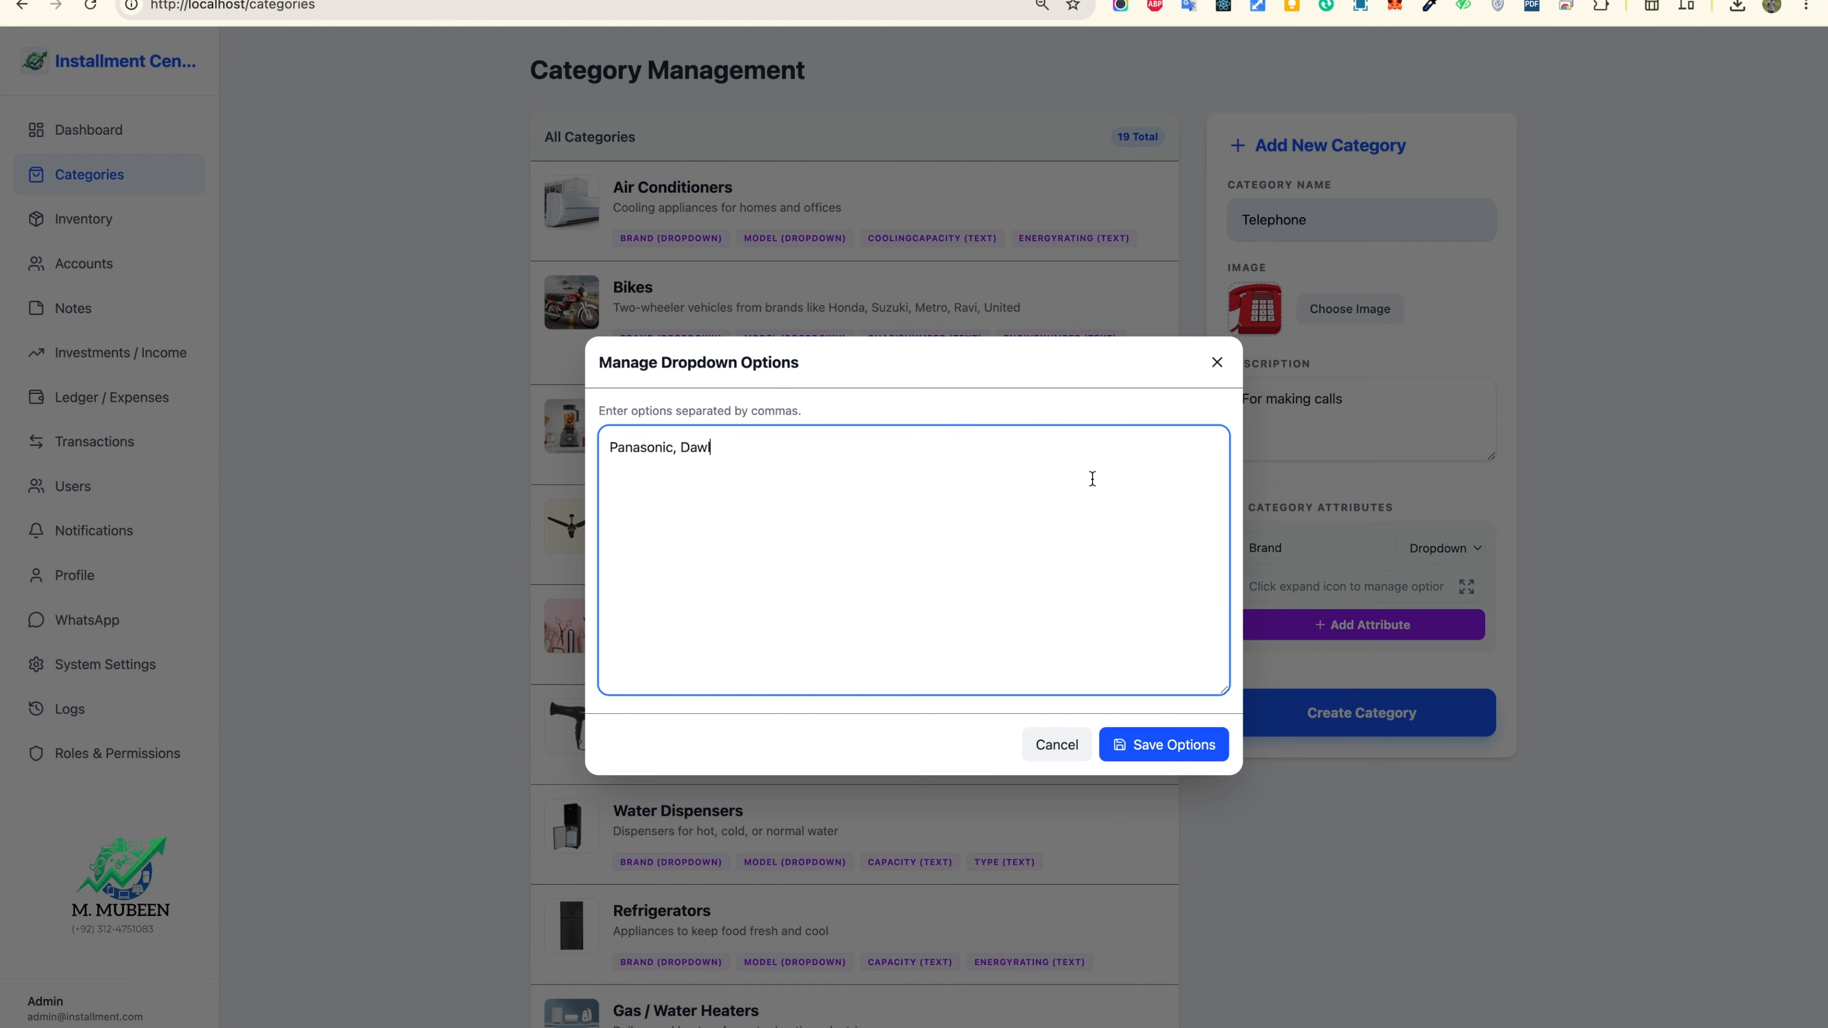
{"action": "left_click", "coordinate": [1179, 746]}
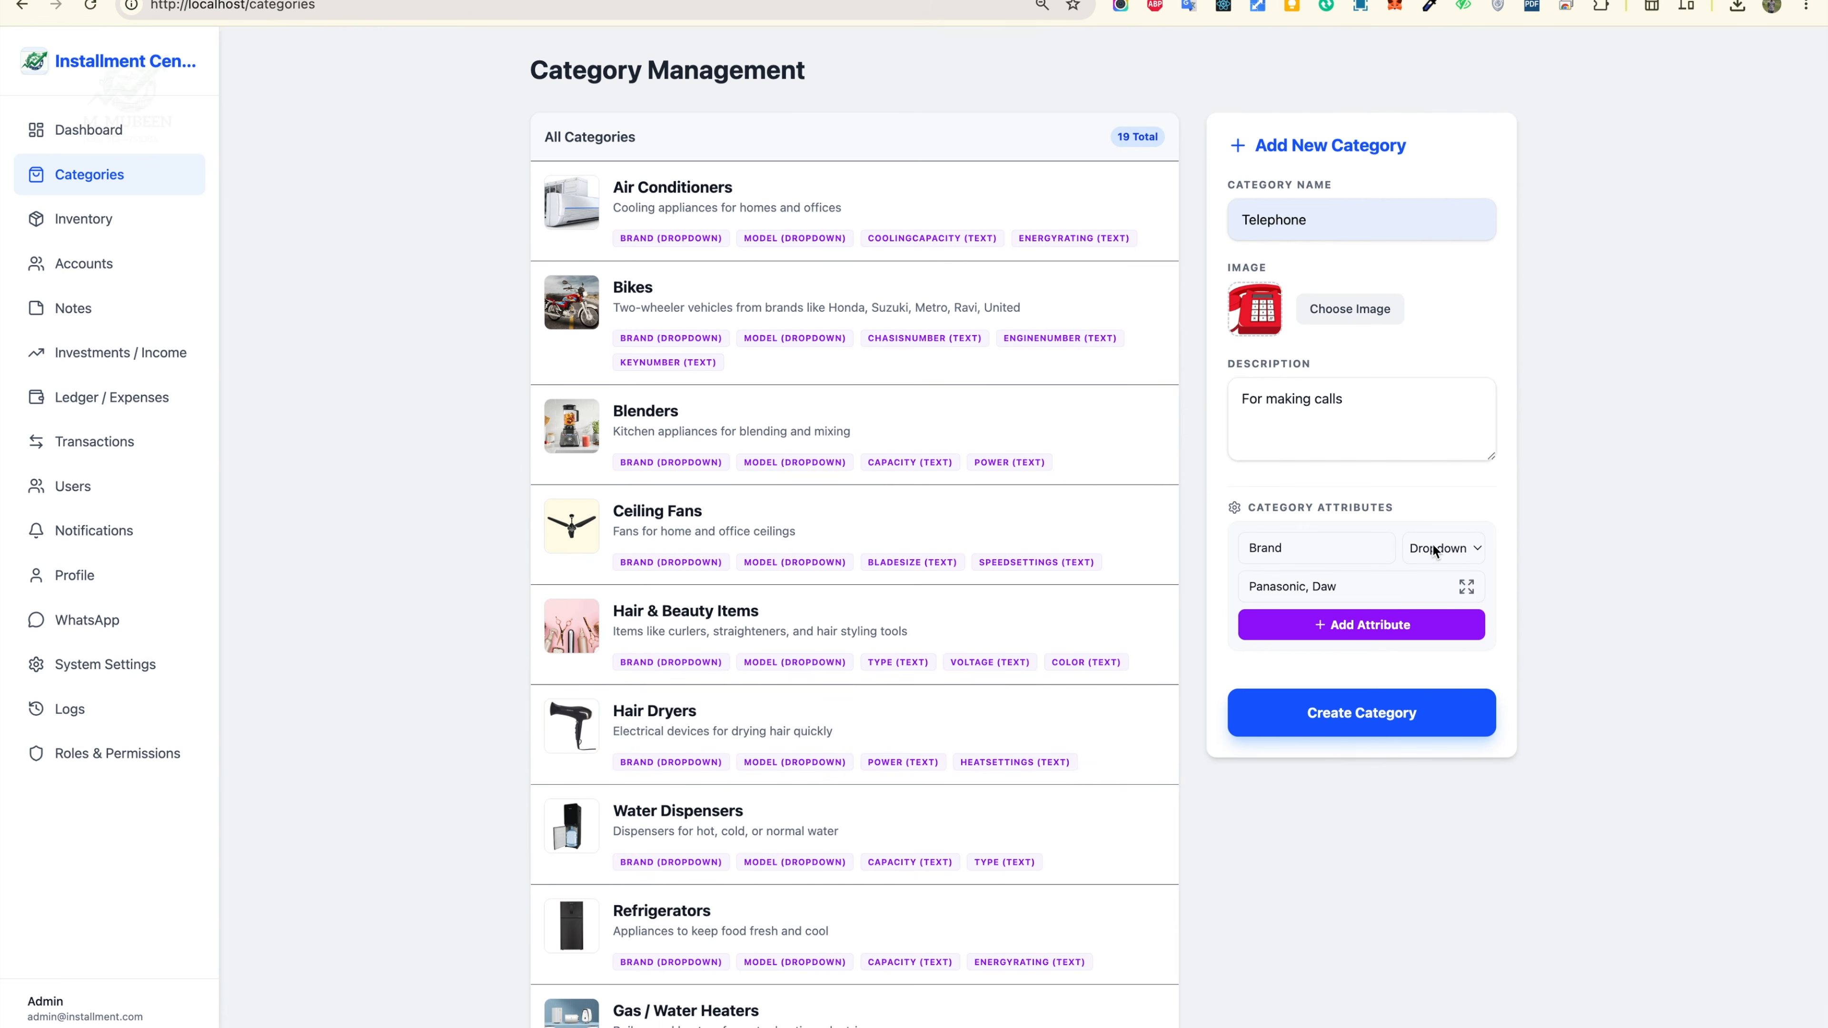
{"action": "left_click", "coordinate": [1389, 628]}
{"action": "left_click", "coordinate": [1331, 549]}
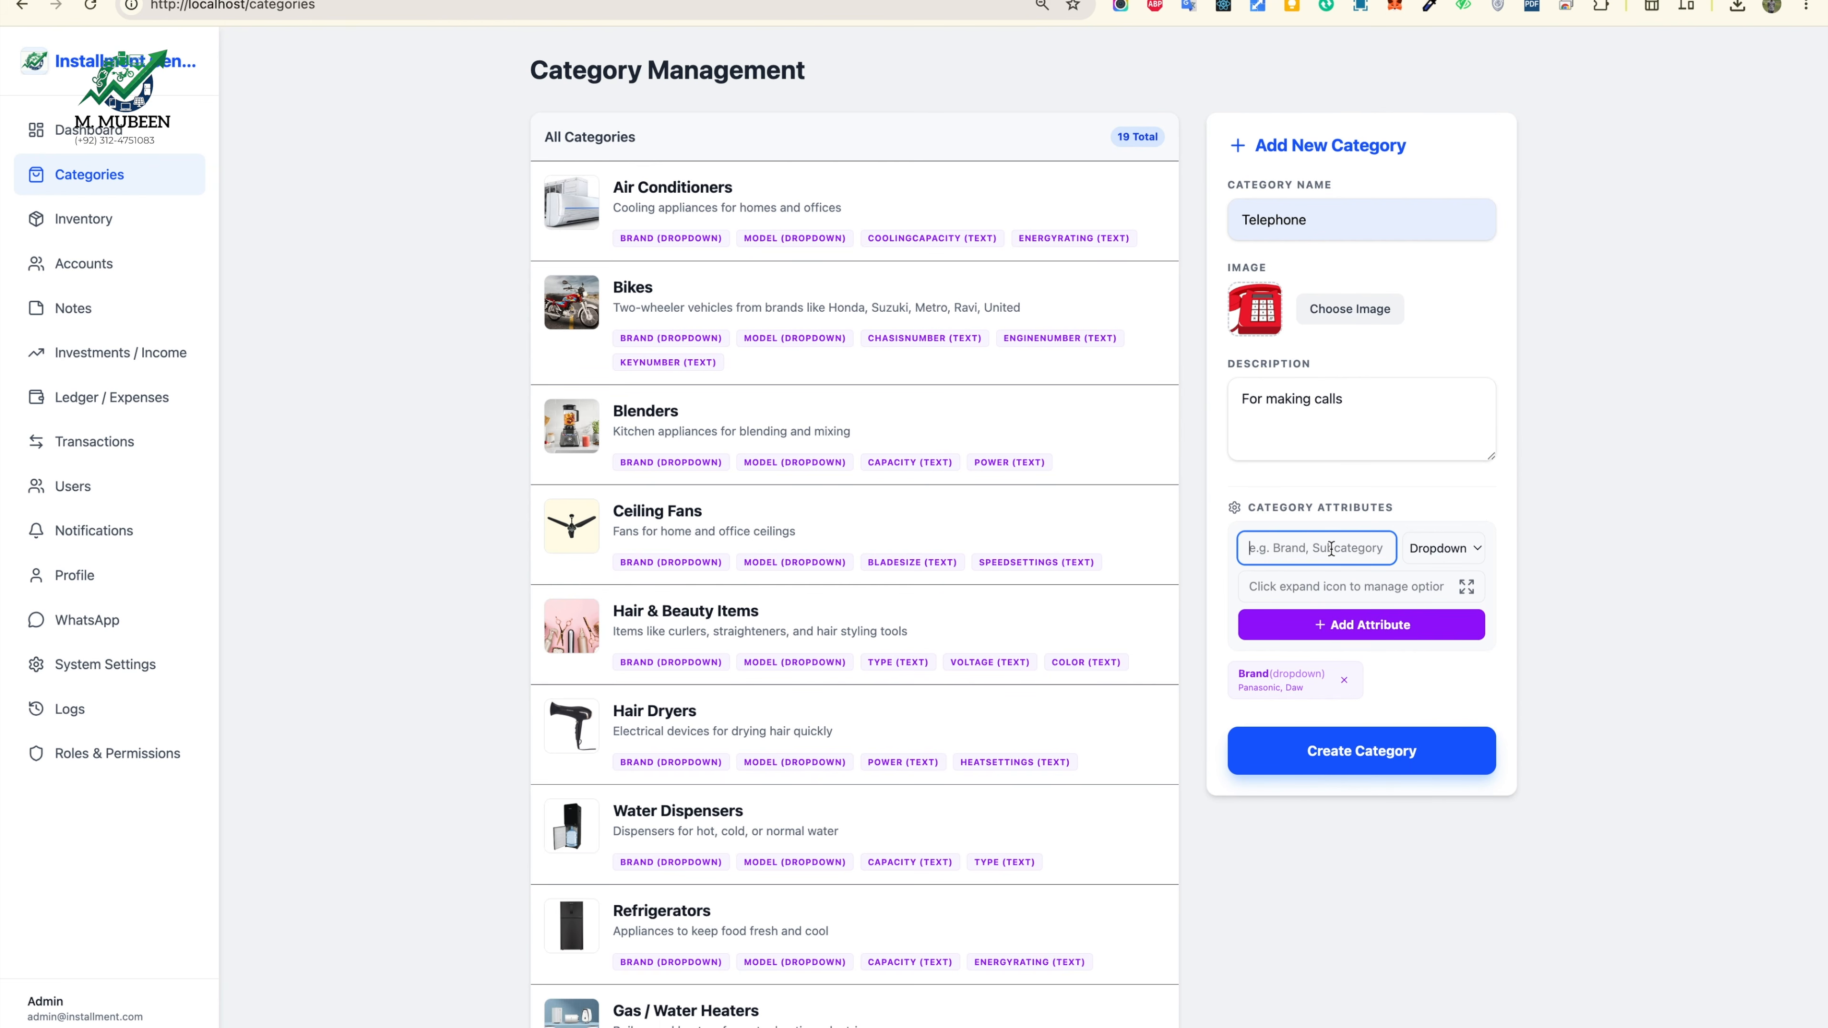
{"action": "type", "text": "Model"}
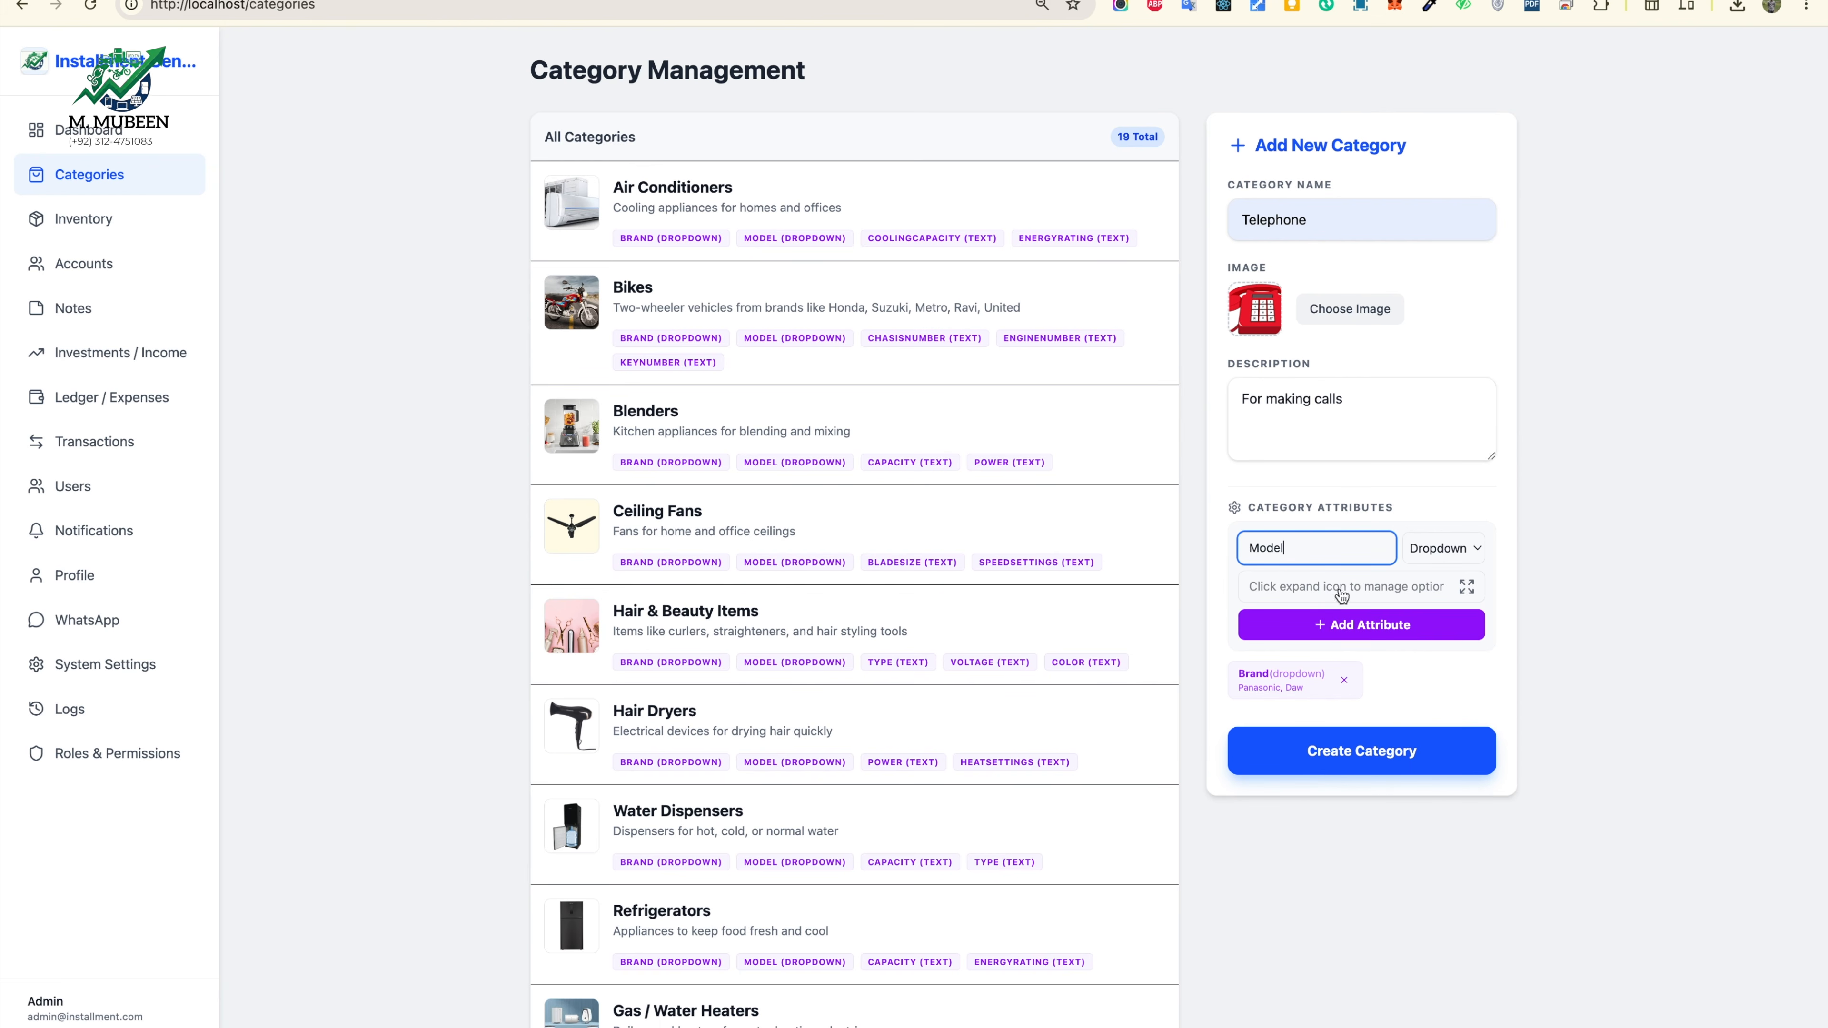
Step: Add the Model dropdown attribute with options Panasonic (1), Panasonic (2), Daw (A), 7
{"action": "left_click", "coordinate": [1467, 588]}
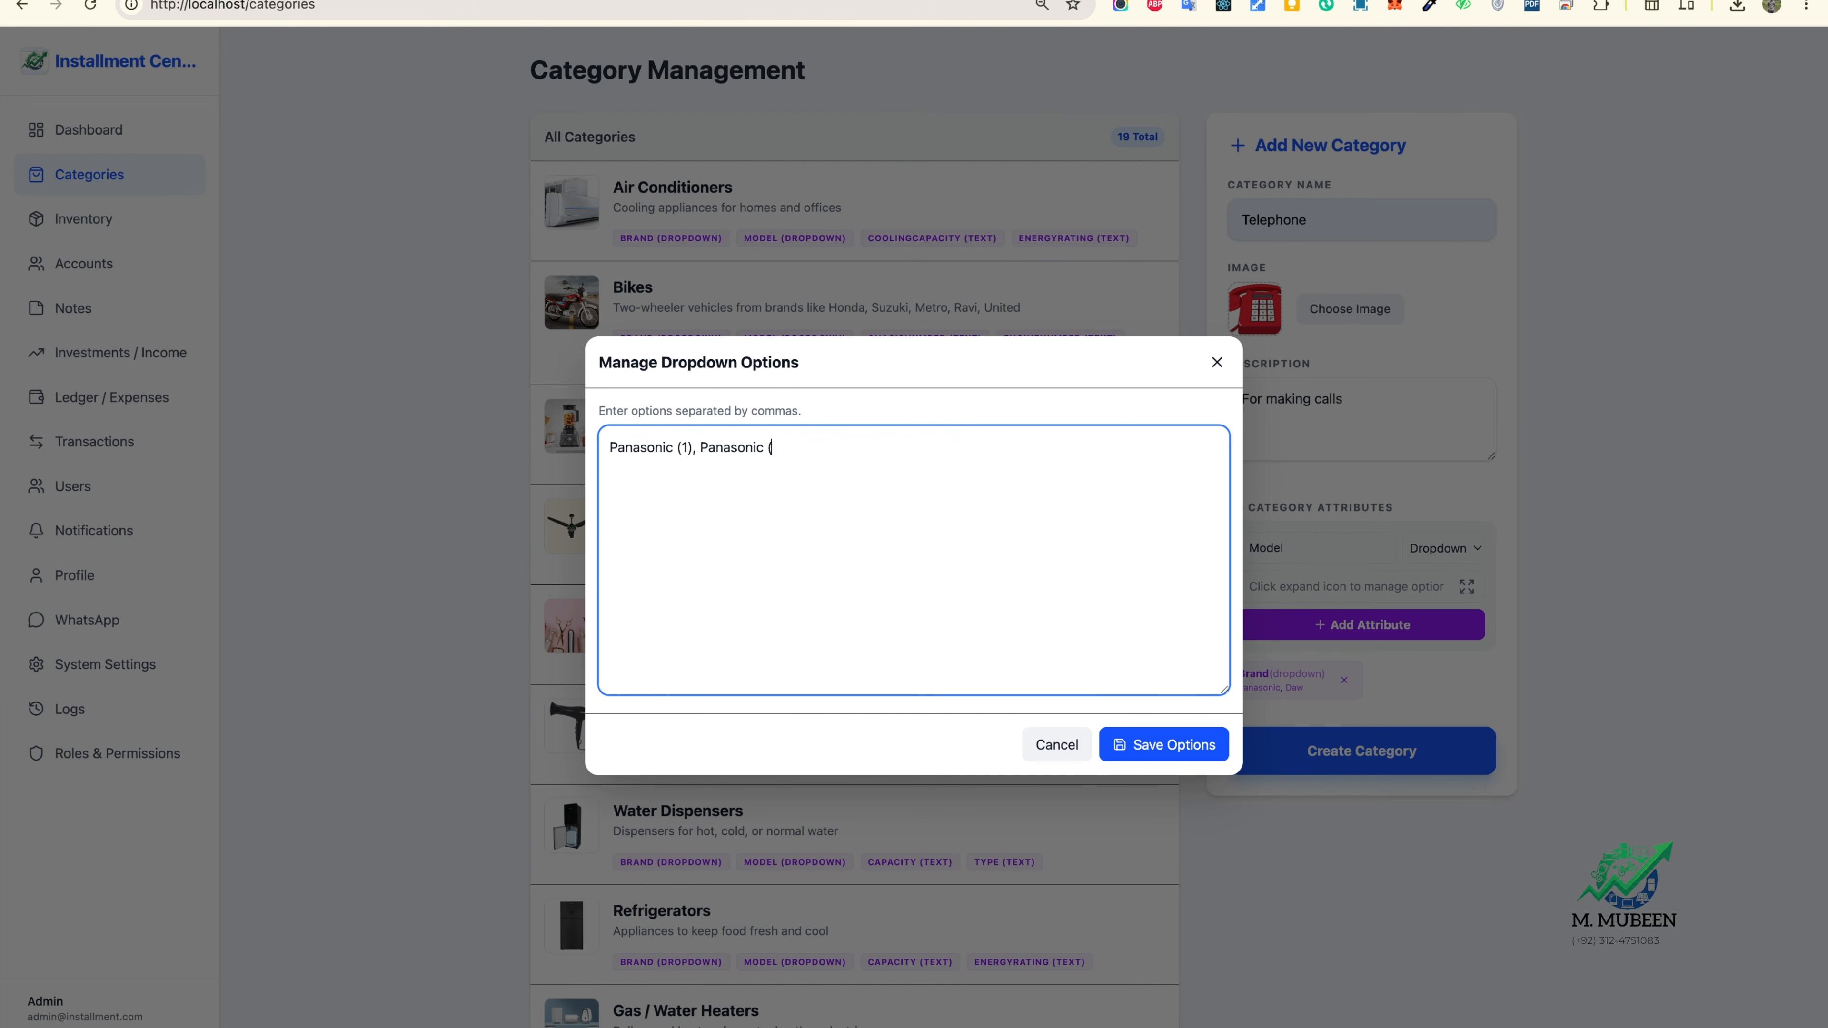
{"action": "type", "text": "2),"}
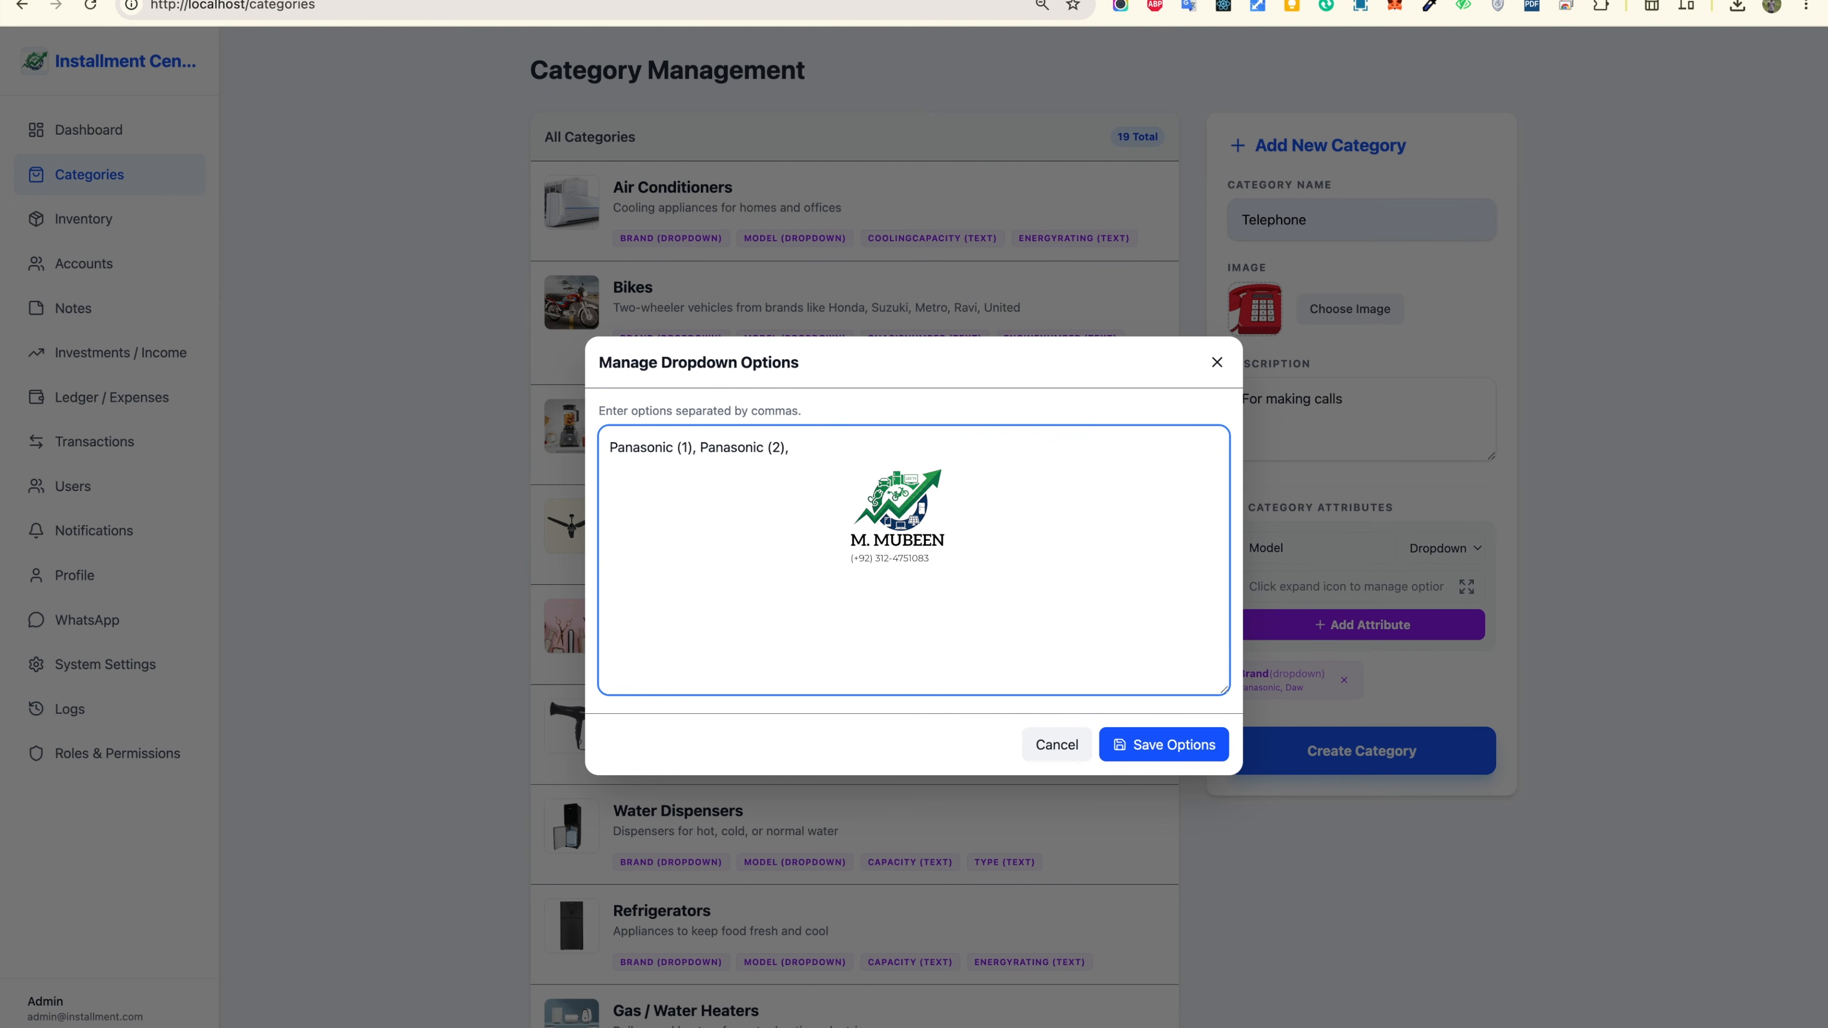
{"action": "type", "text": " Daw,"}
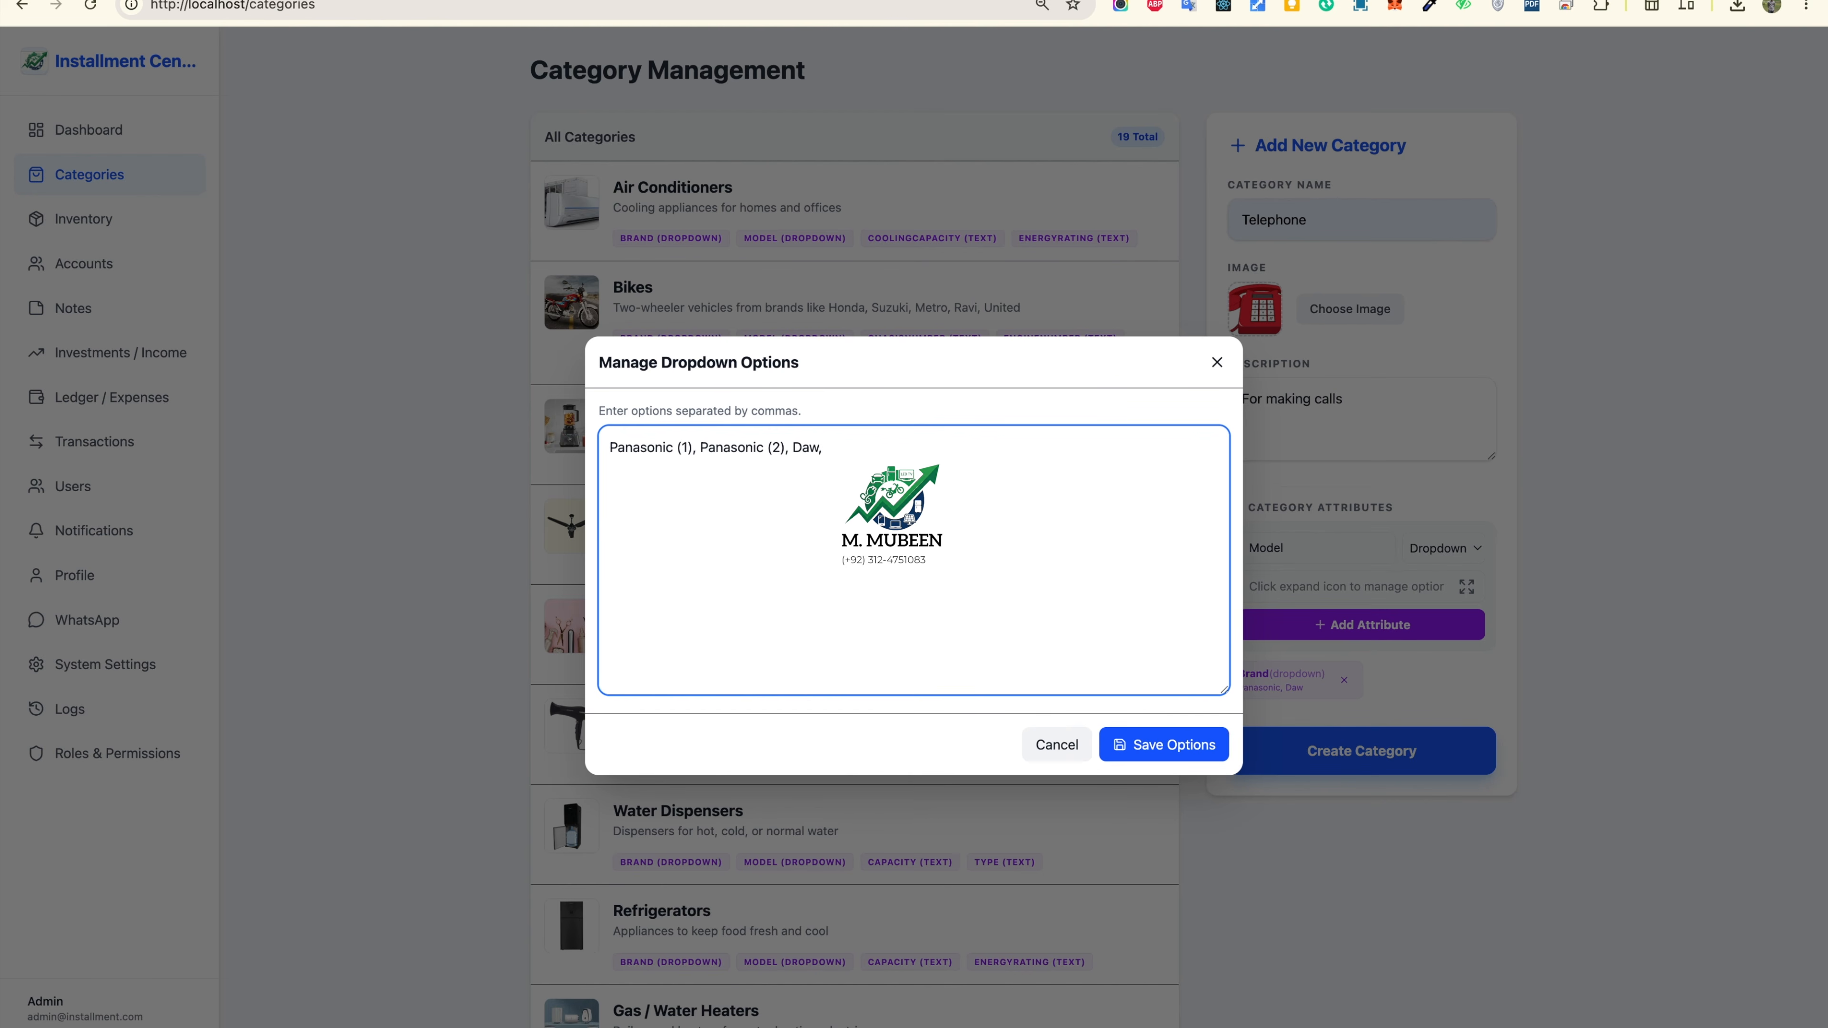
{"action": "key", "text": "BackSpace"}
{"action": "type", "text": "("}
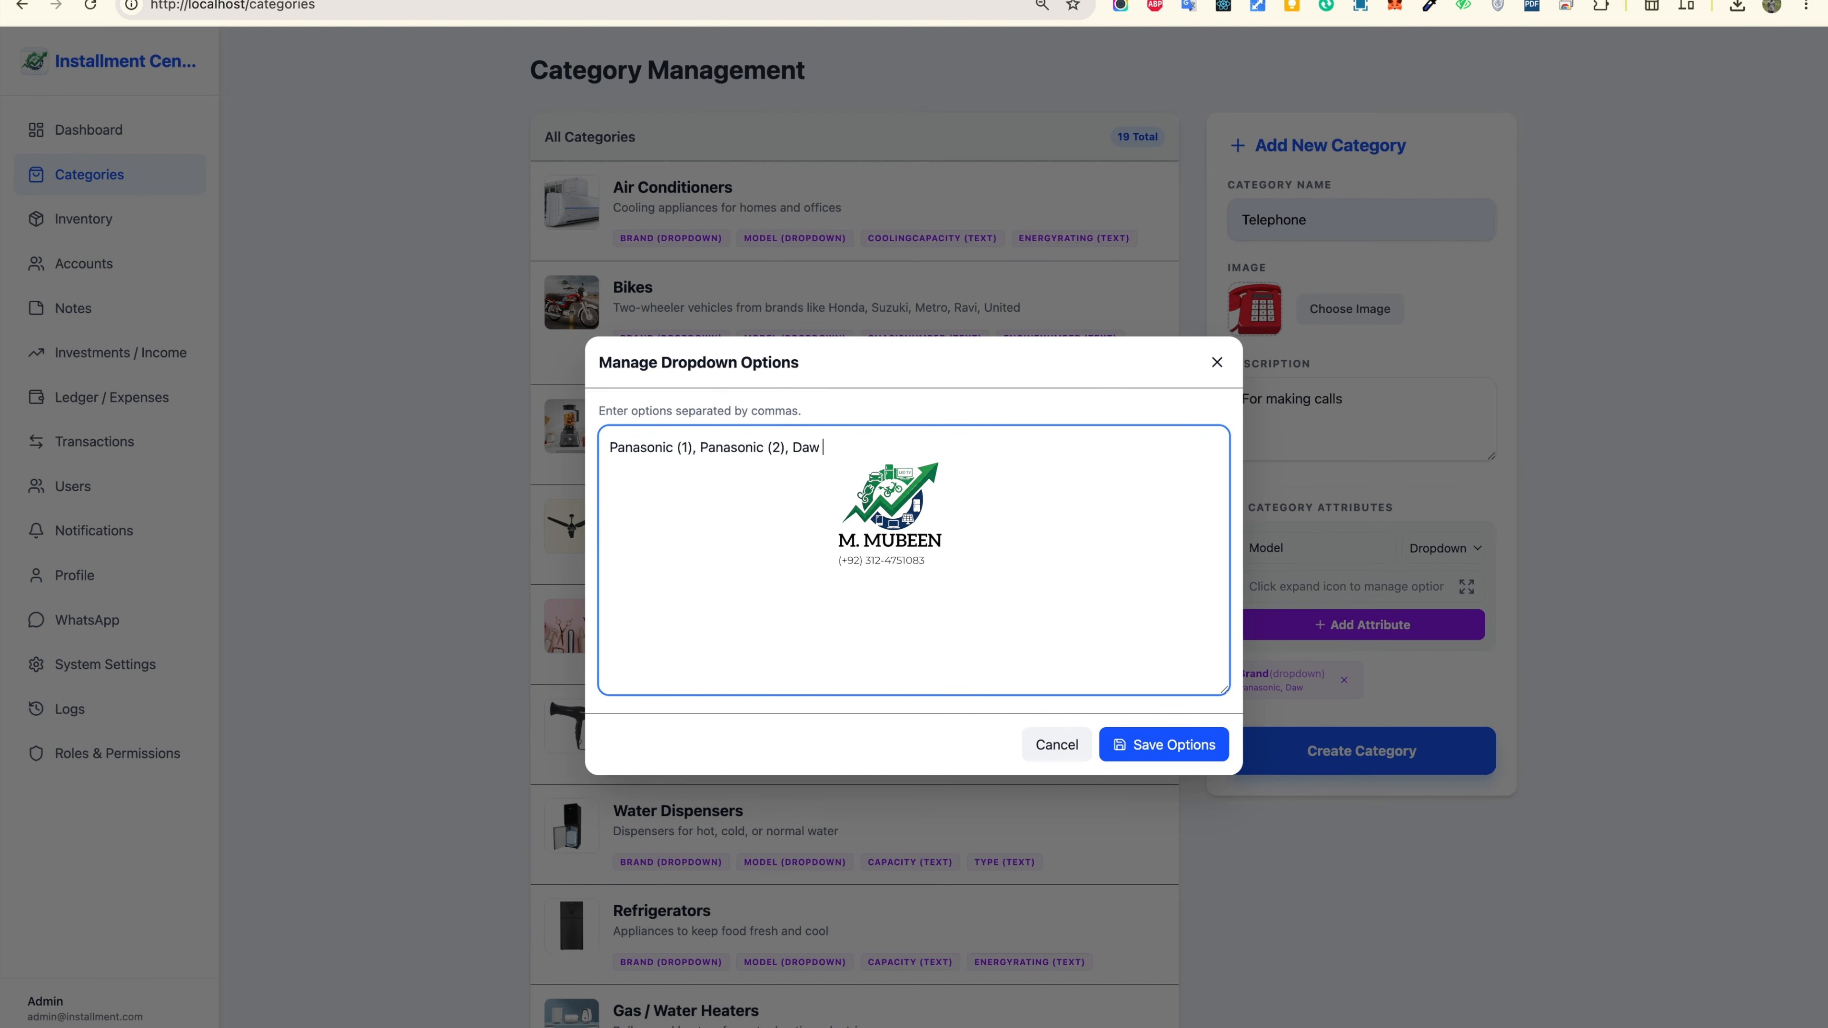
{"action": "type", "text": "A) , 7"}
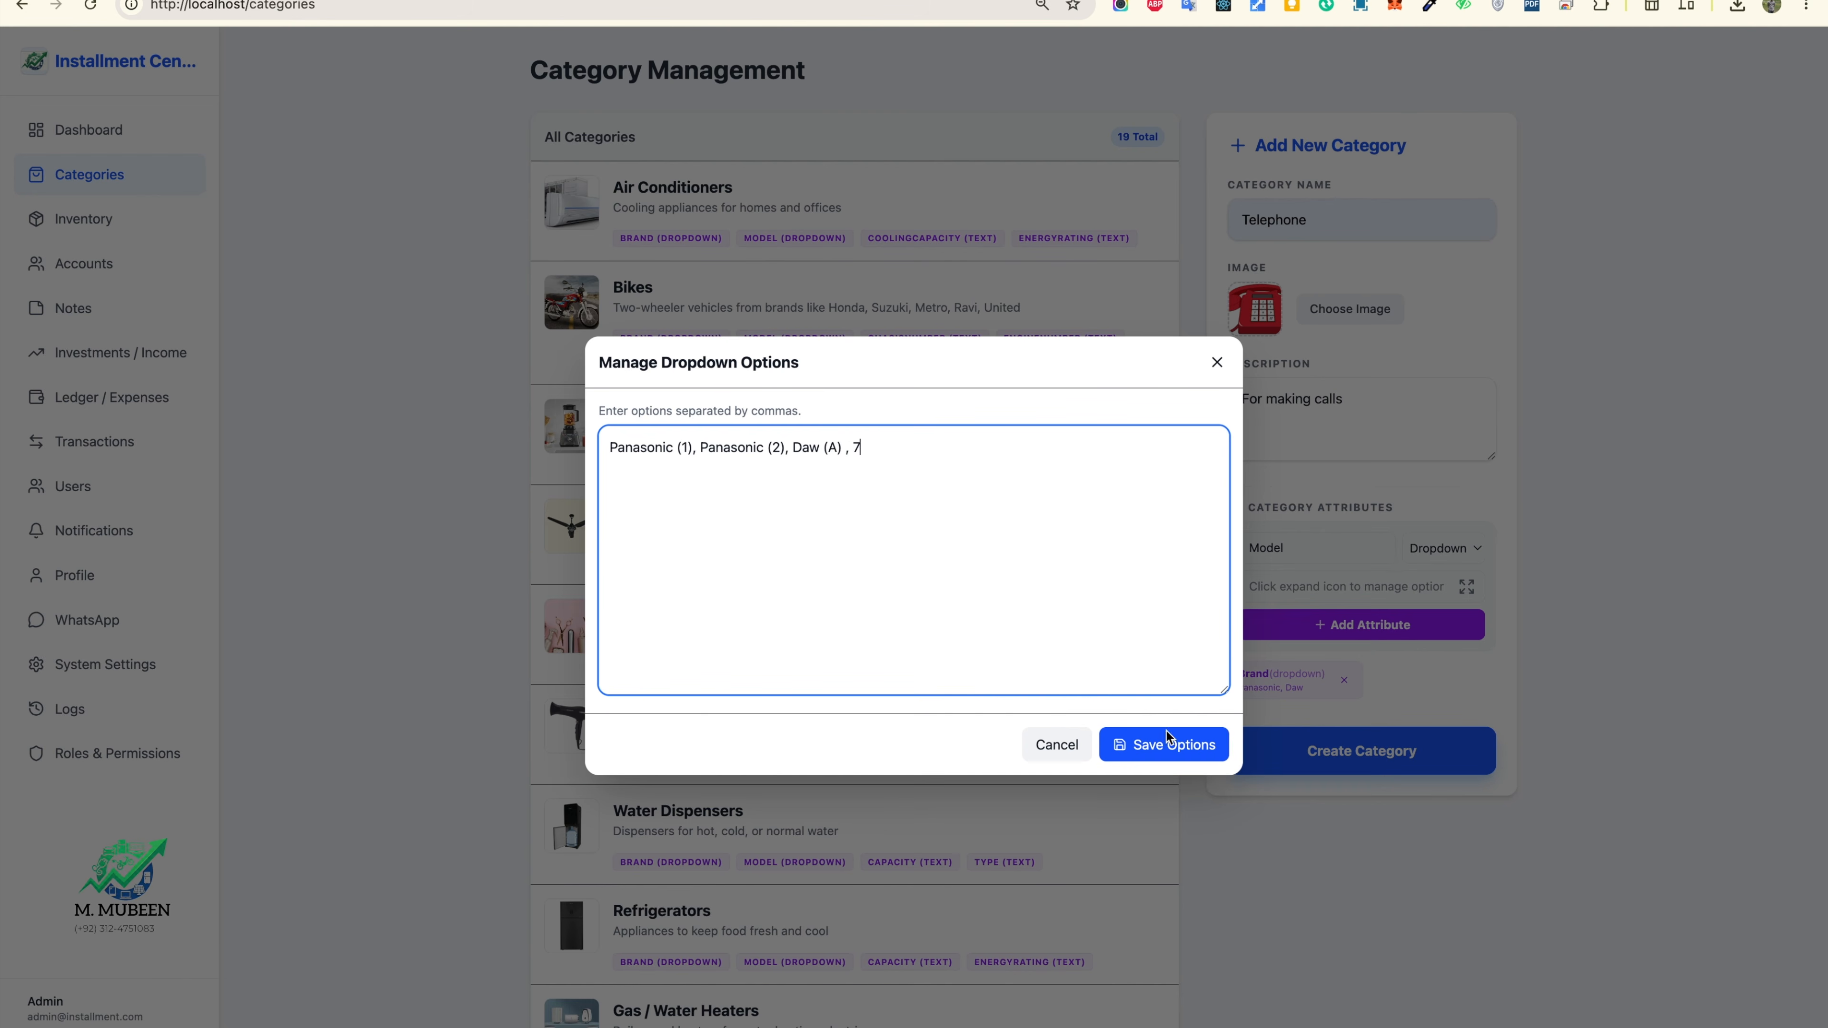
{"action": "left_click", "coordinate": [1171, 745]}
{"action": "left_click", "coordinate": [1362, 624]}
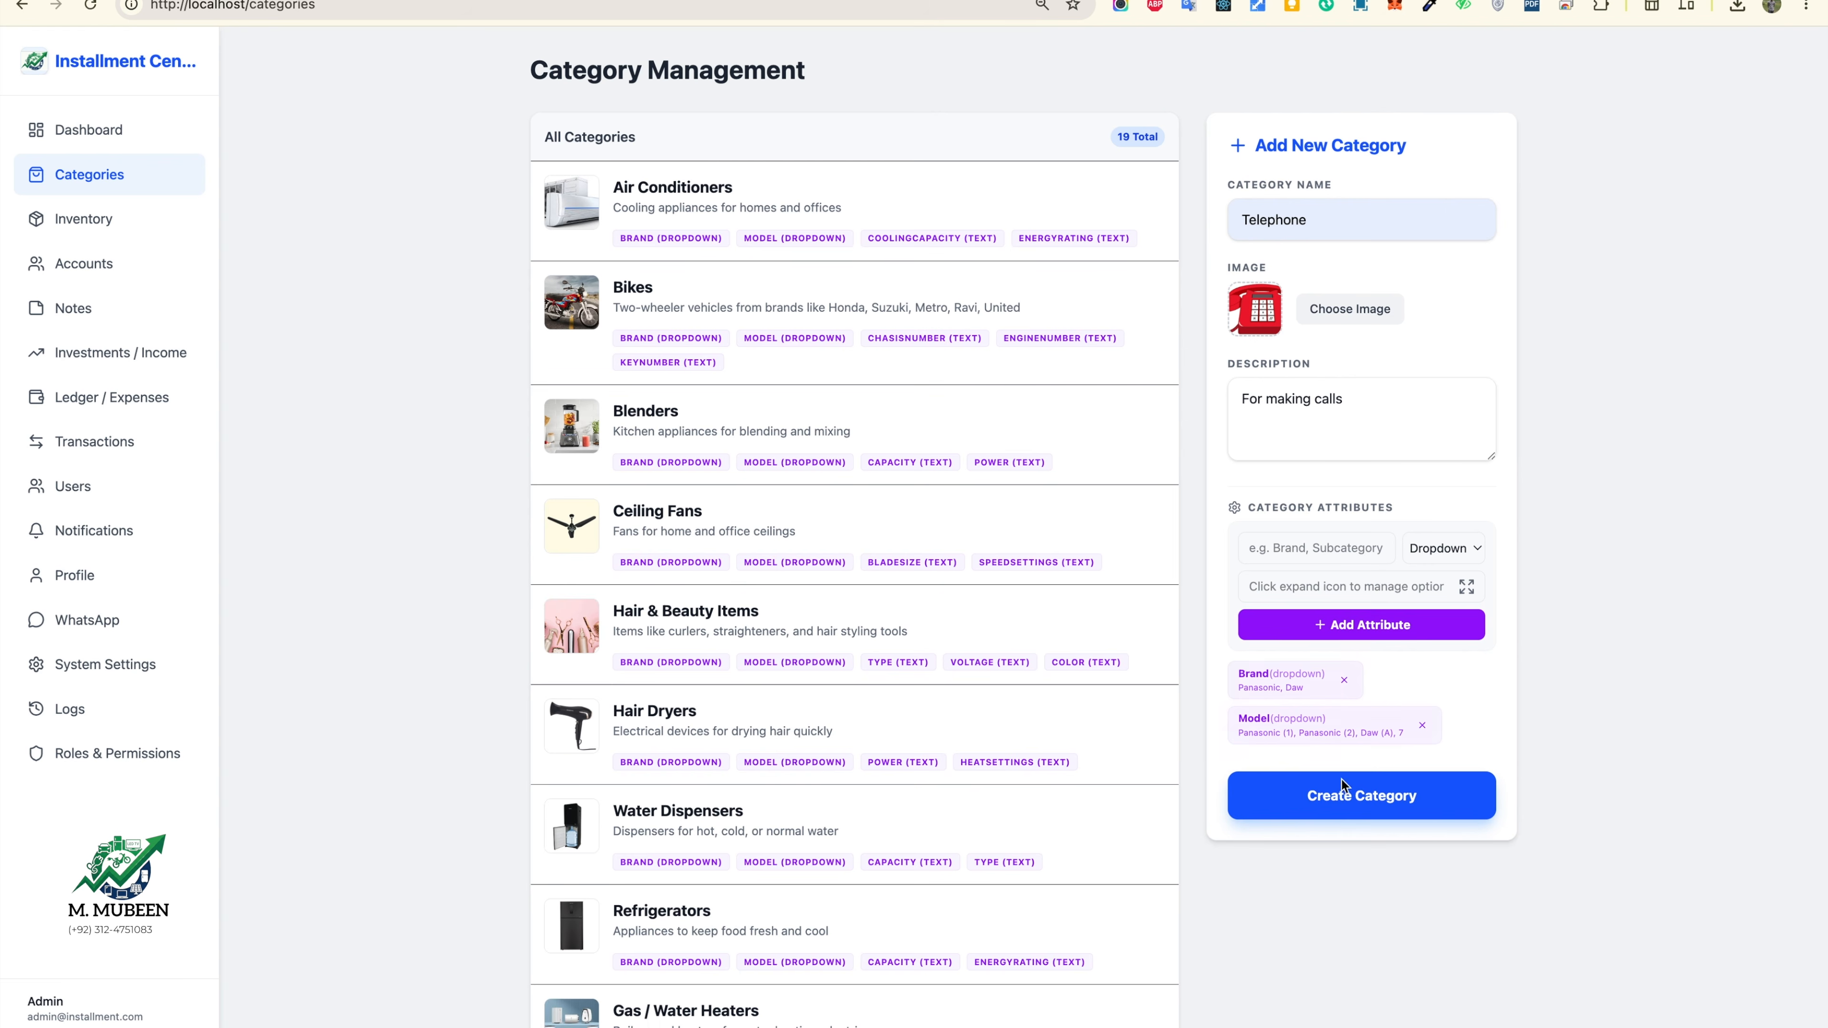
Step: Create the Telephone category and check its row in the category list
{"action": "left_click", "coordinate": [1340, 795]}
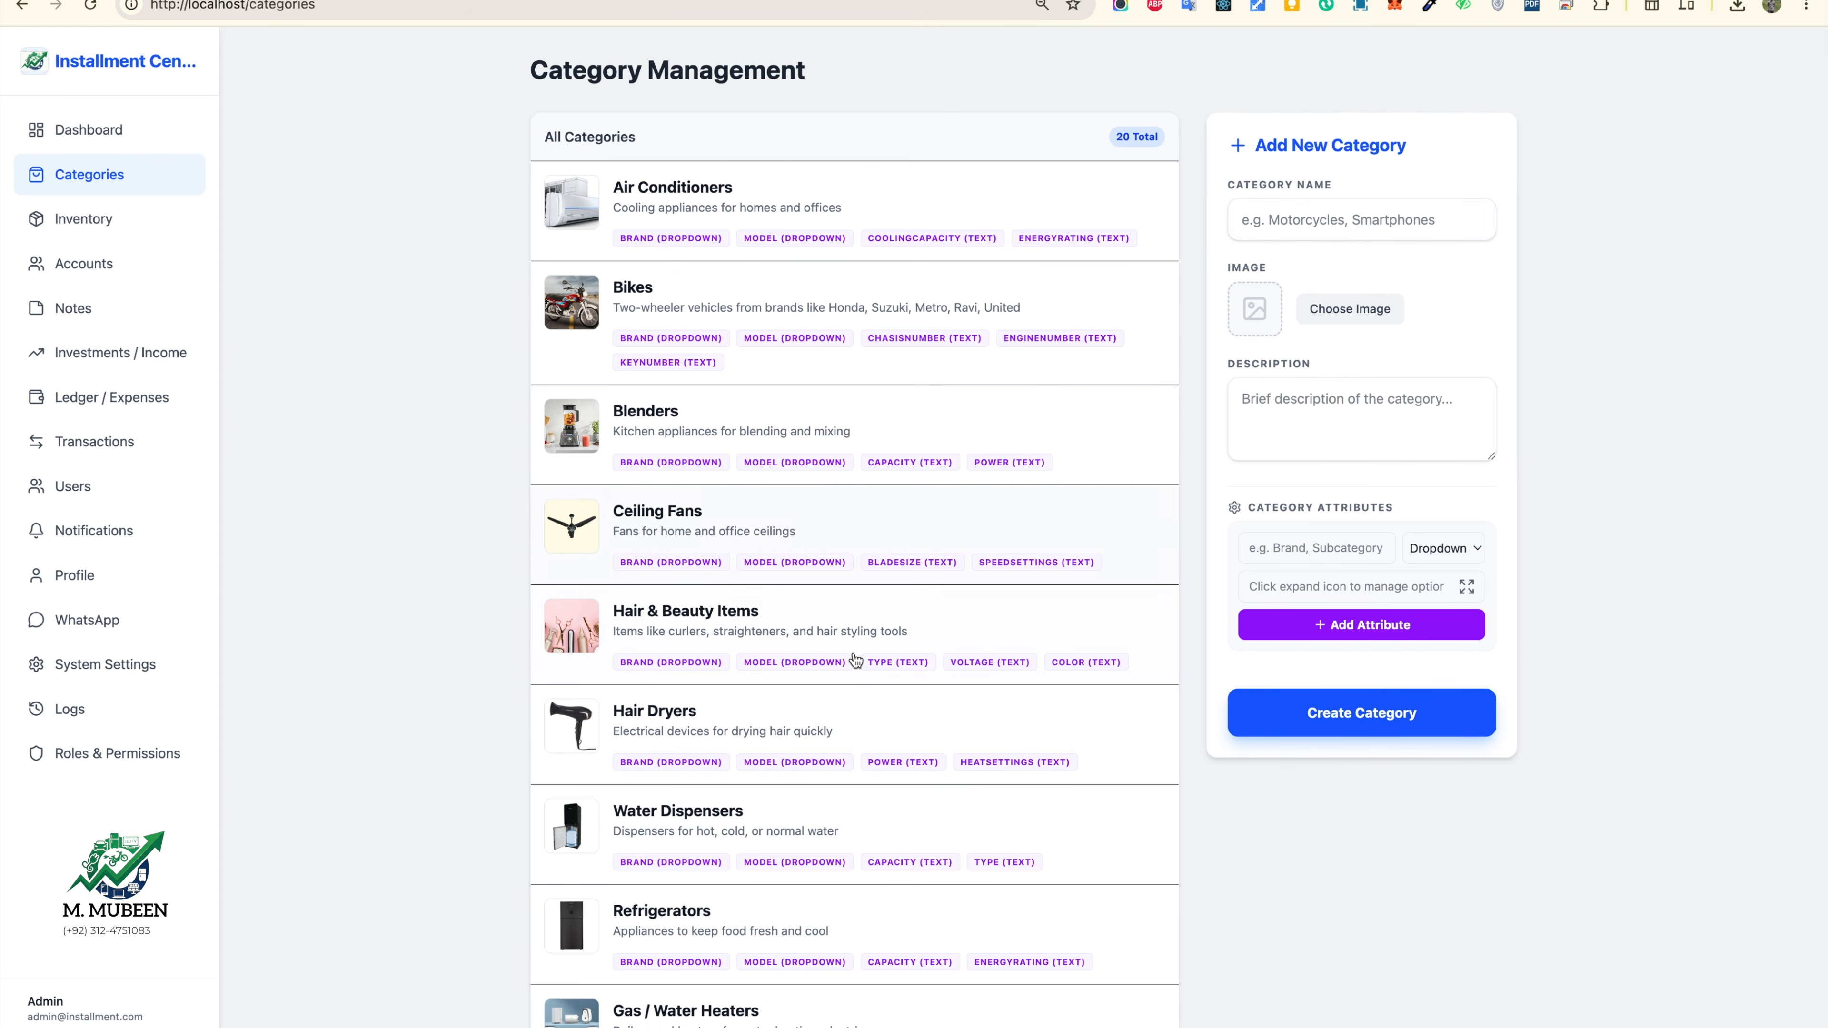
{"action": "scroll", "coordinate": [855, 660], "scroll_direction": "down", "scroll_amount": 10}
{"action": "scroll", "coordinate": [854, 659], "scroll_direction": "up", "scroll_amount": 1}
{"action": "left_click", "coordinate": [734, 1016]}
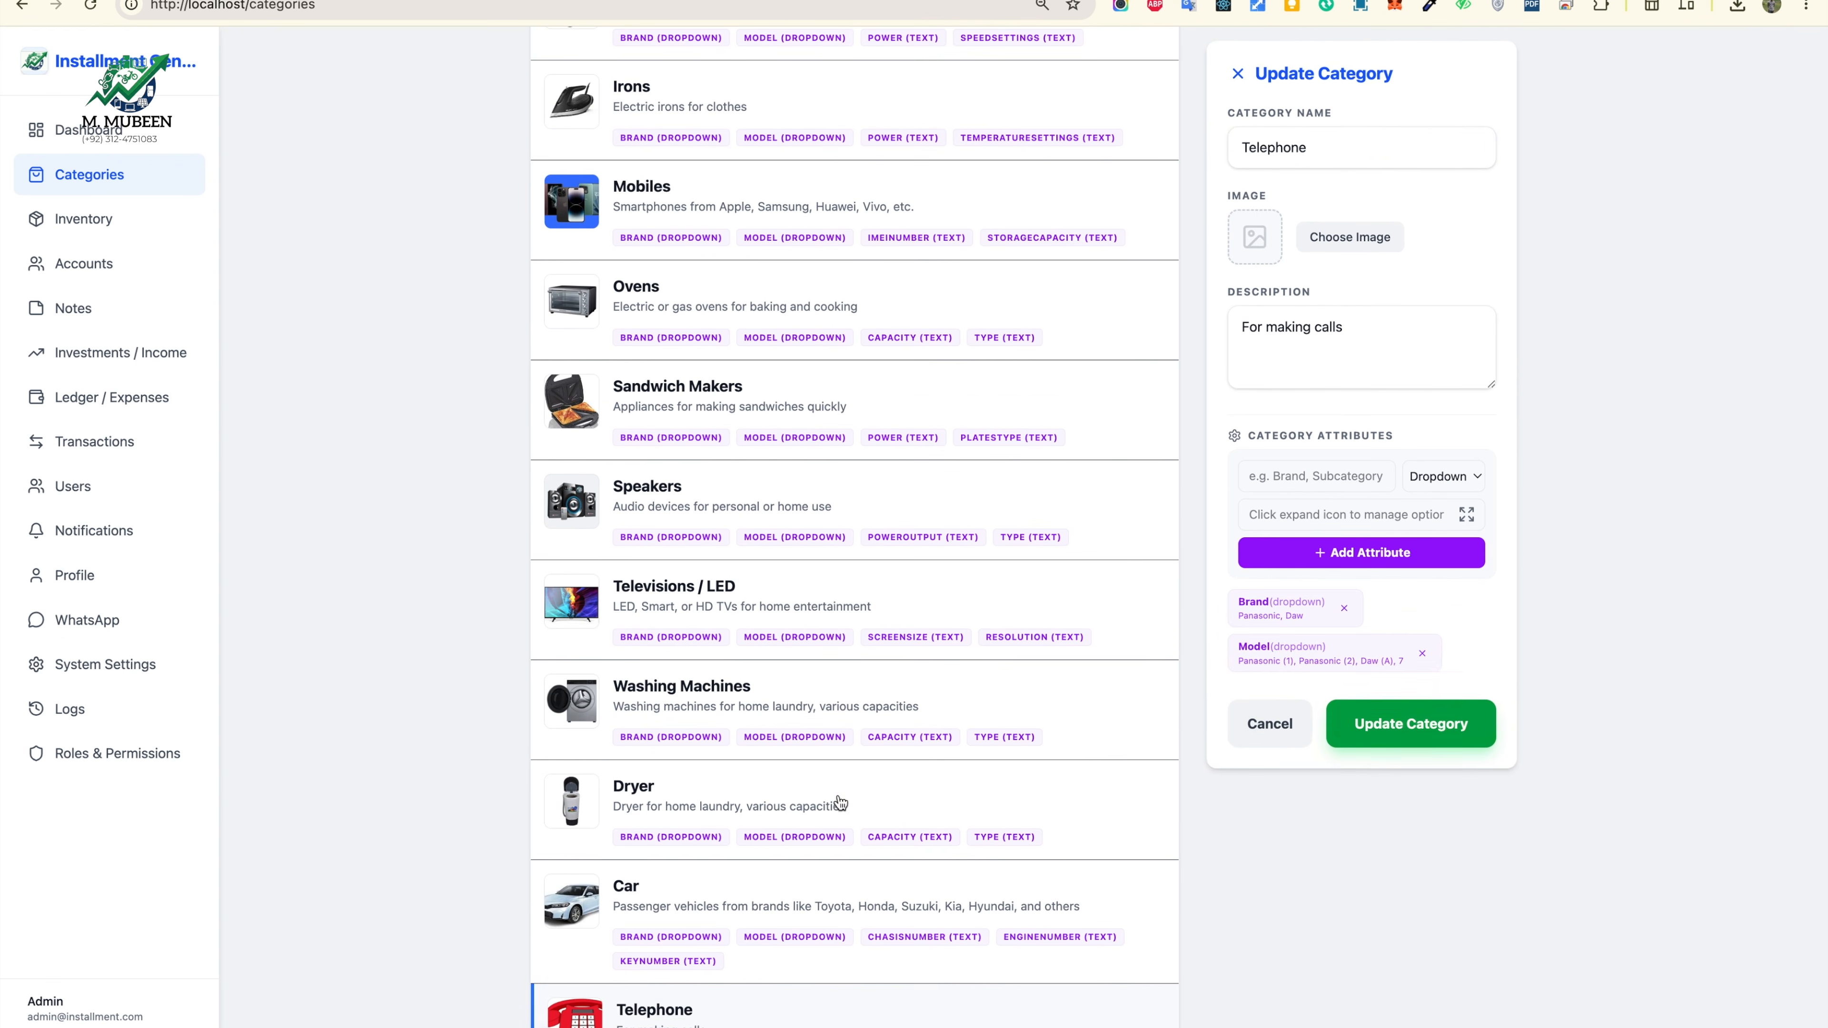
{"action": "scroll", "coordinate": [843, 792], "scroll_direction": "down", "scroll_amount": 2}
{"action": "scroll", "coordinate": [843, 788], "scroll_direction": "up", "scroll_amount": 15}
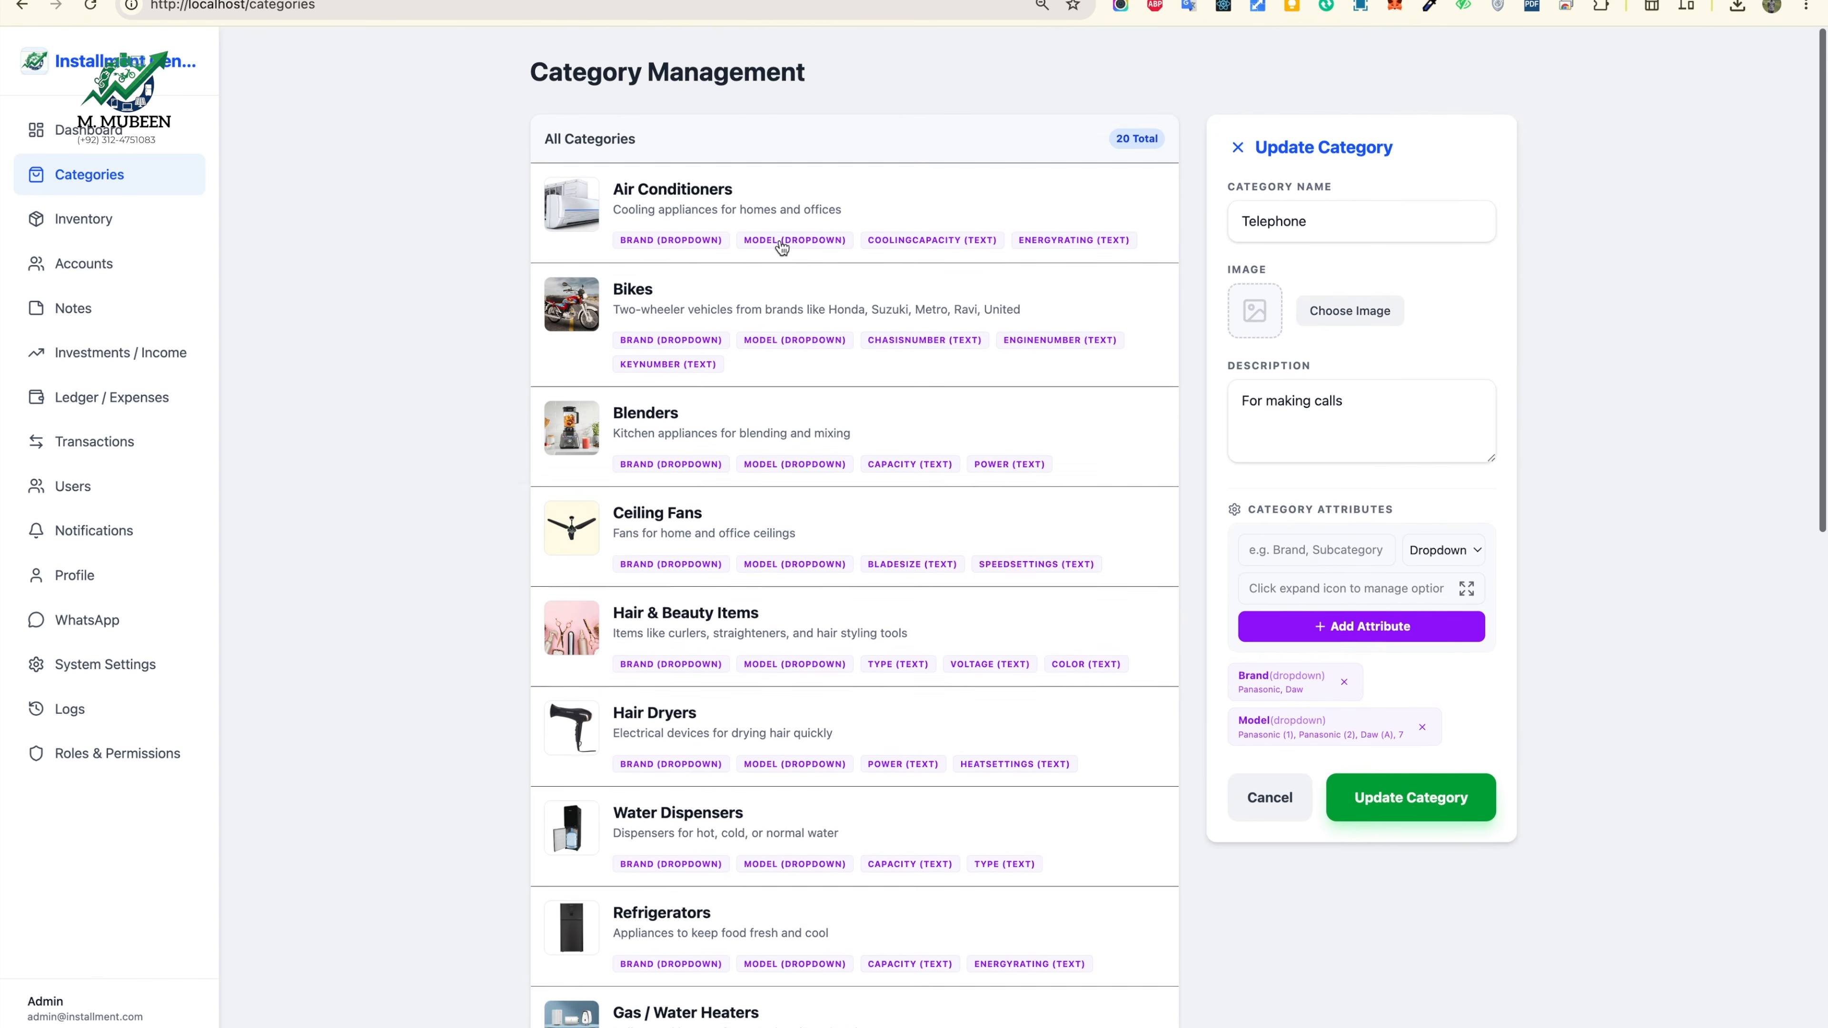
Step: Confirm Telephone is listed in Inventory with 0 items and review the dashboard totals
{"action": "left_click", "coordinate": [153, 232]}
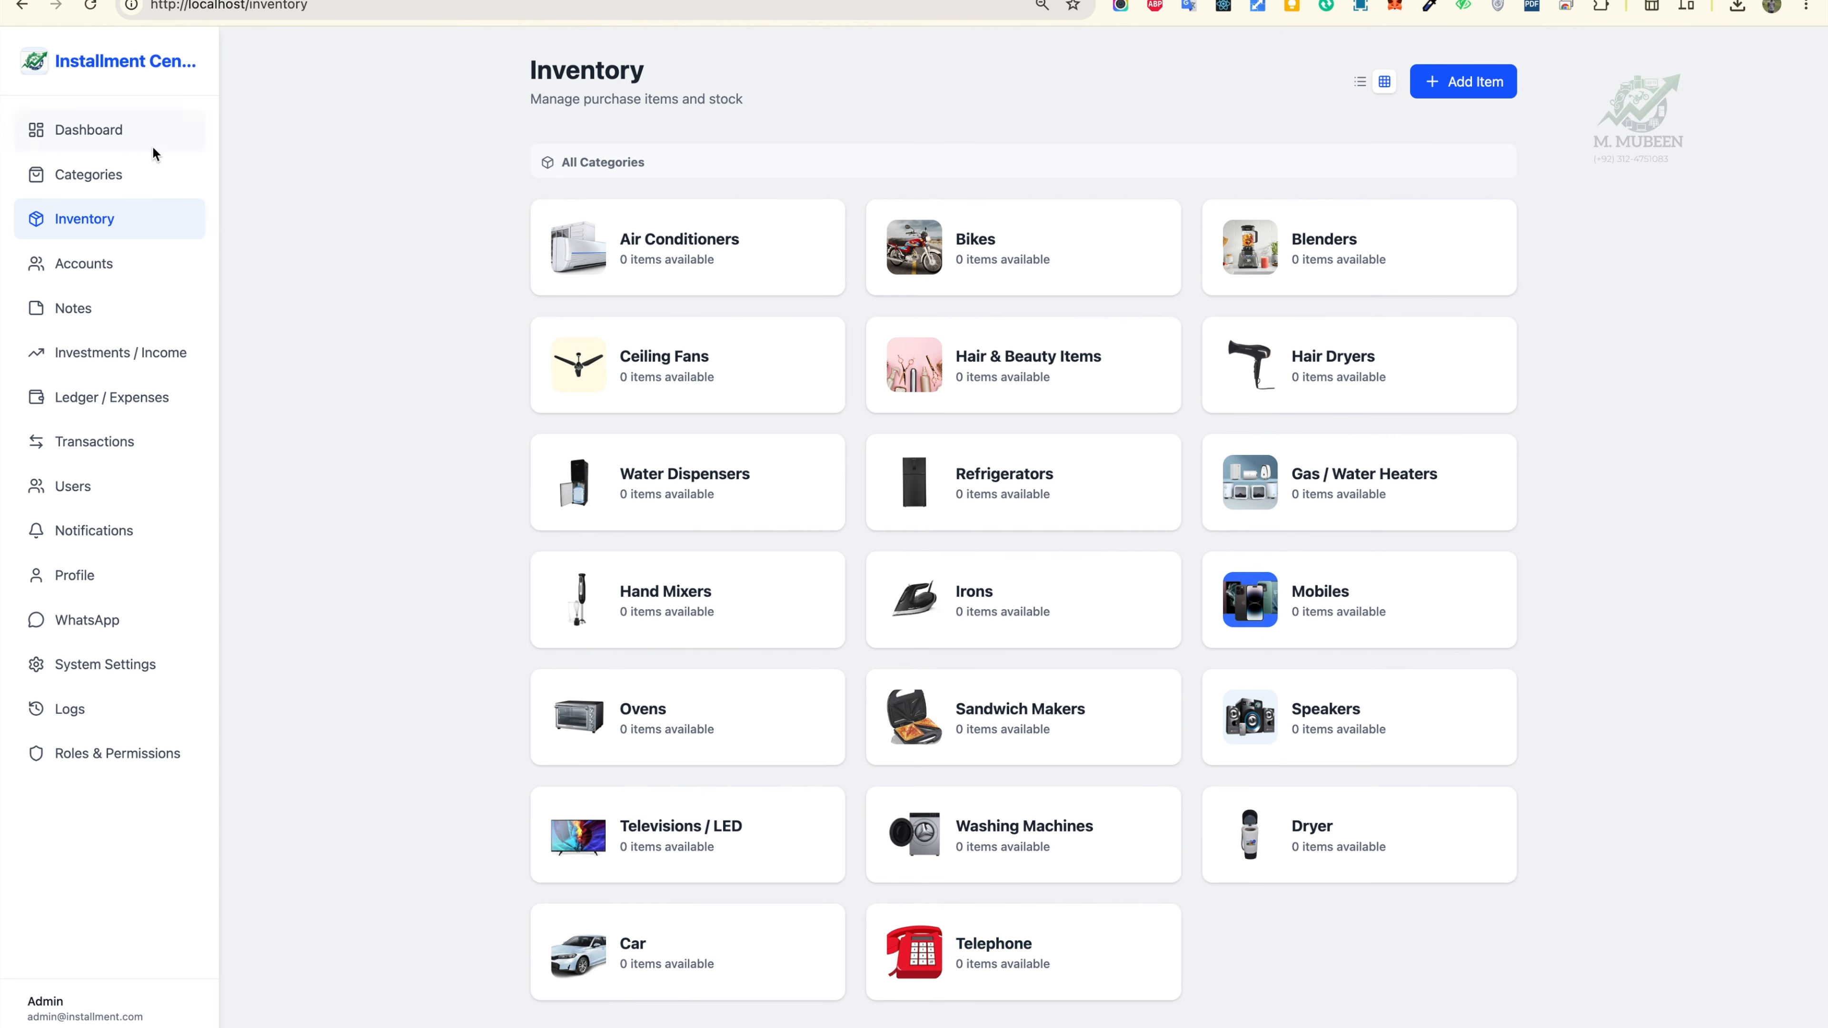
{"action": "left_click", "coordinate": [146, 180]}
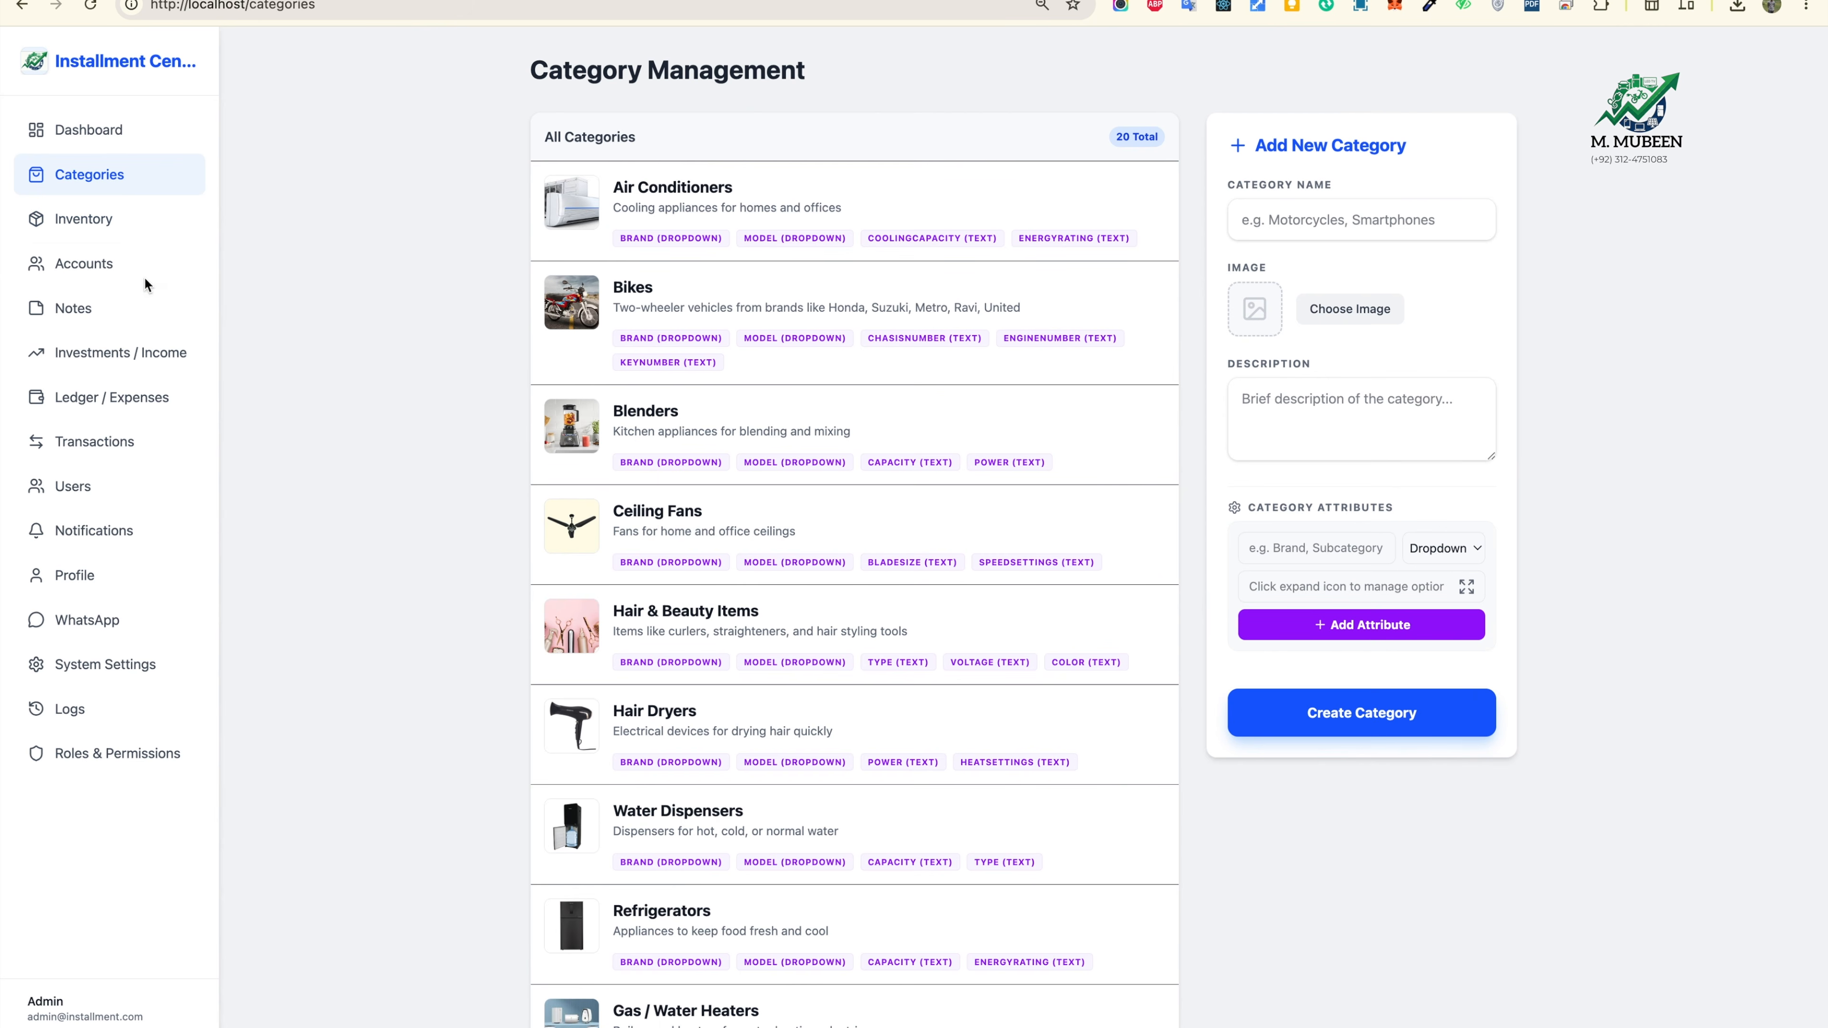
{"action": "left_click", "coordinate": [136, 231]}
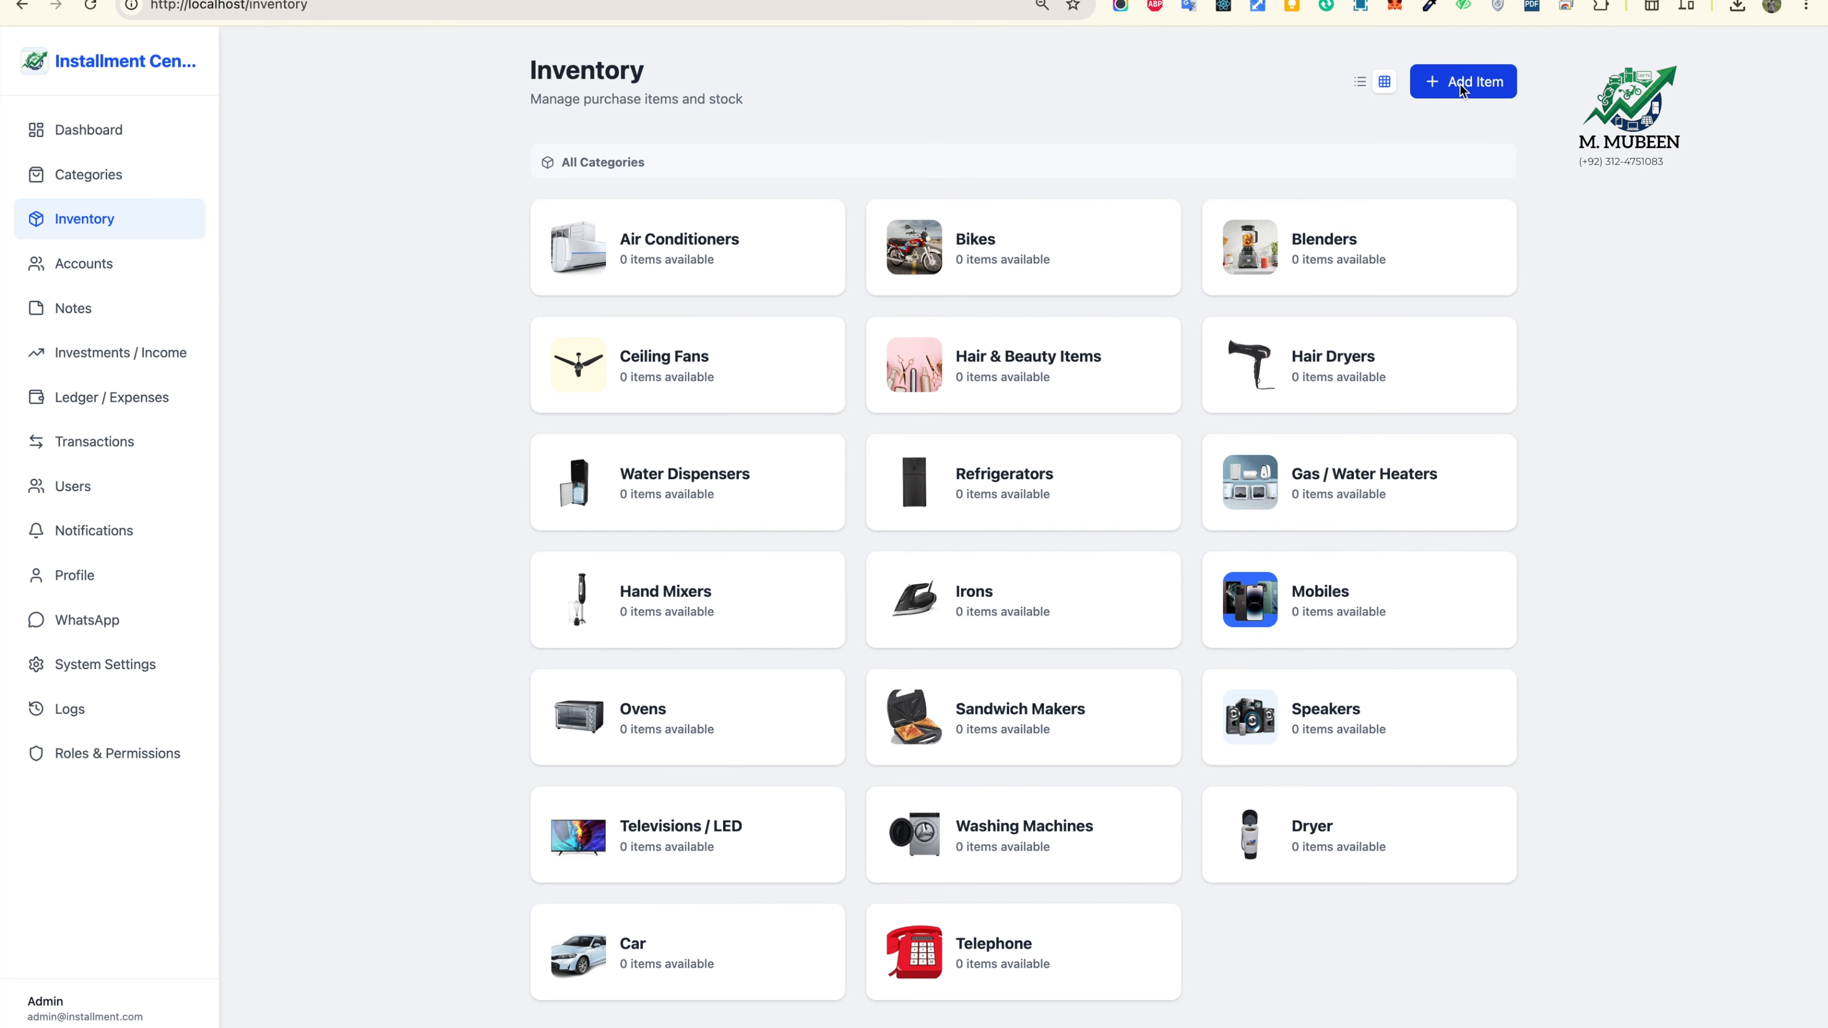
{"action": "left_click", "coordinate": [137, 131]}
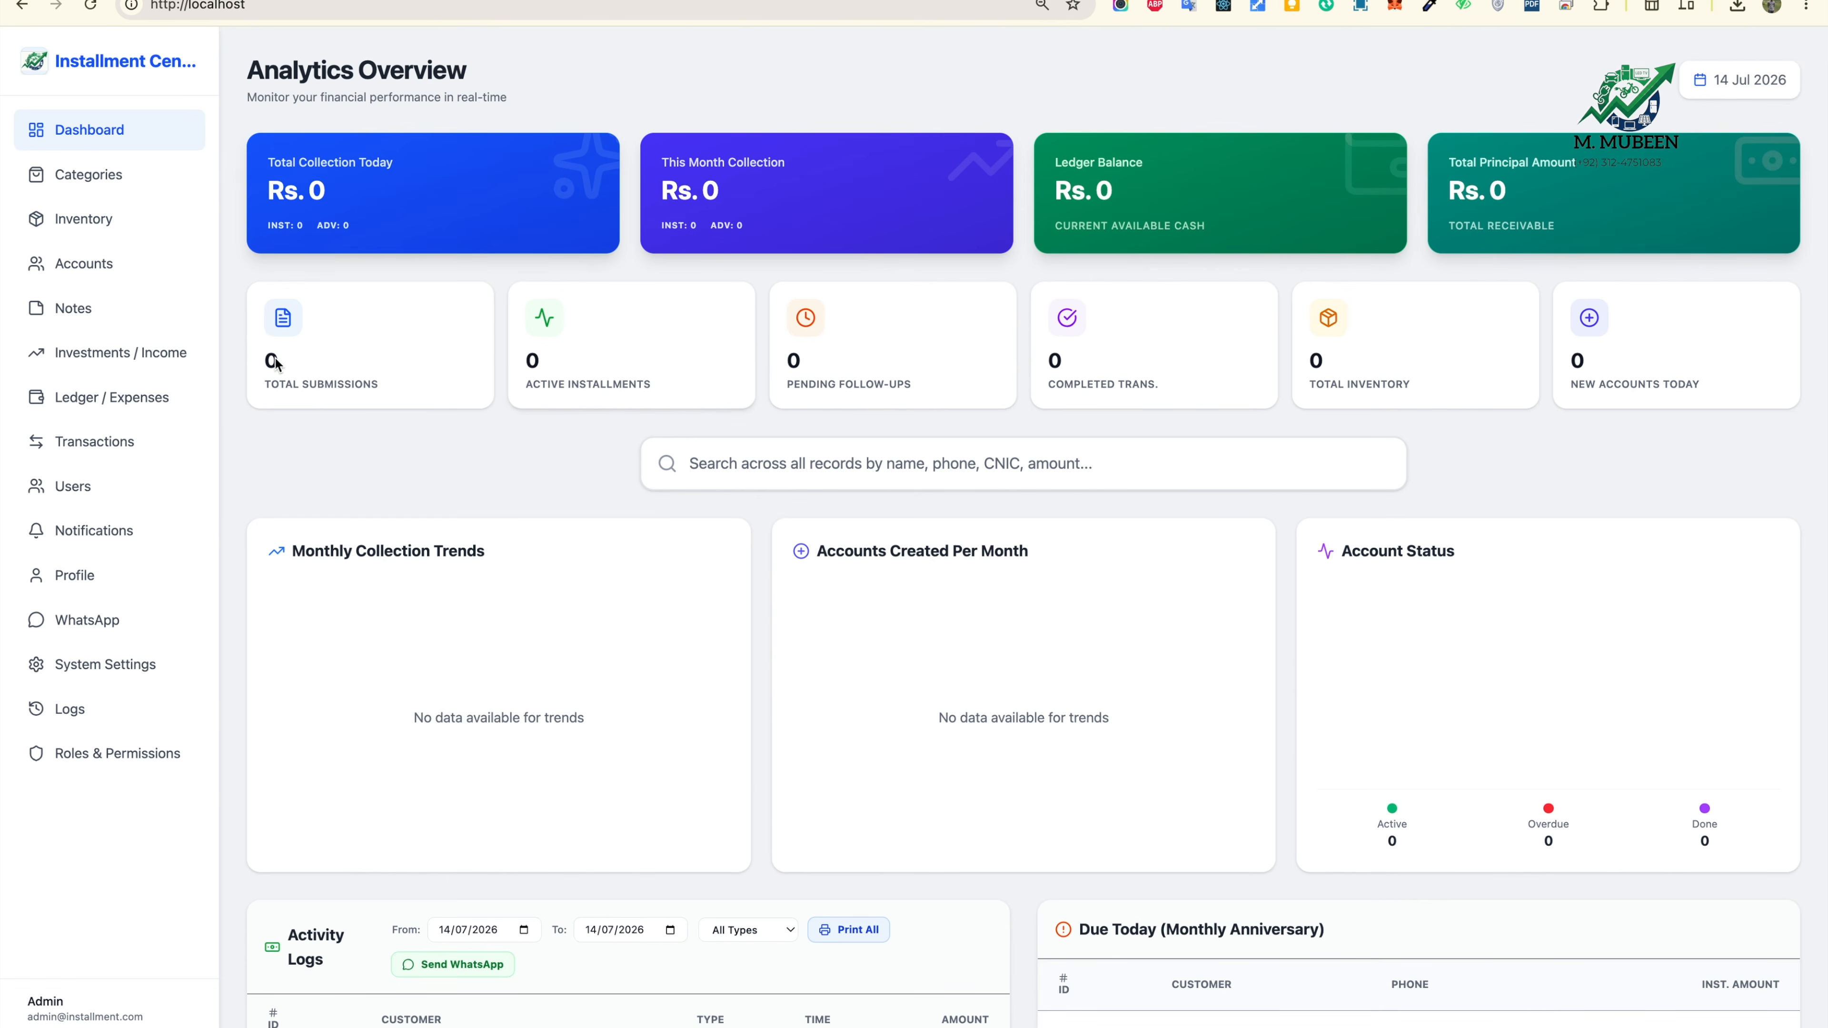
{"action": "left_click_drag", "start_coordinate": [256, 174], "coordinate": [370, 210]}
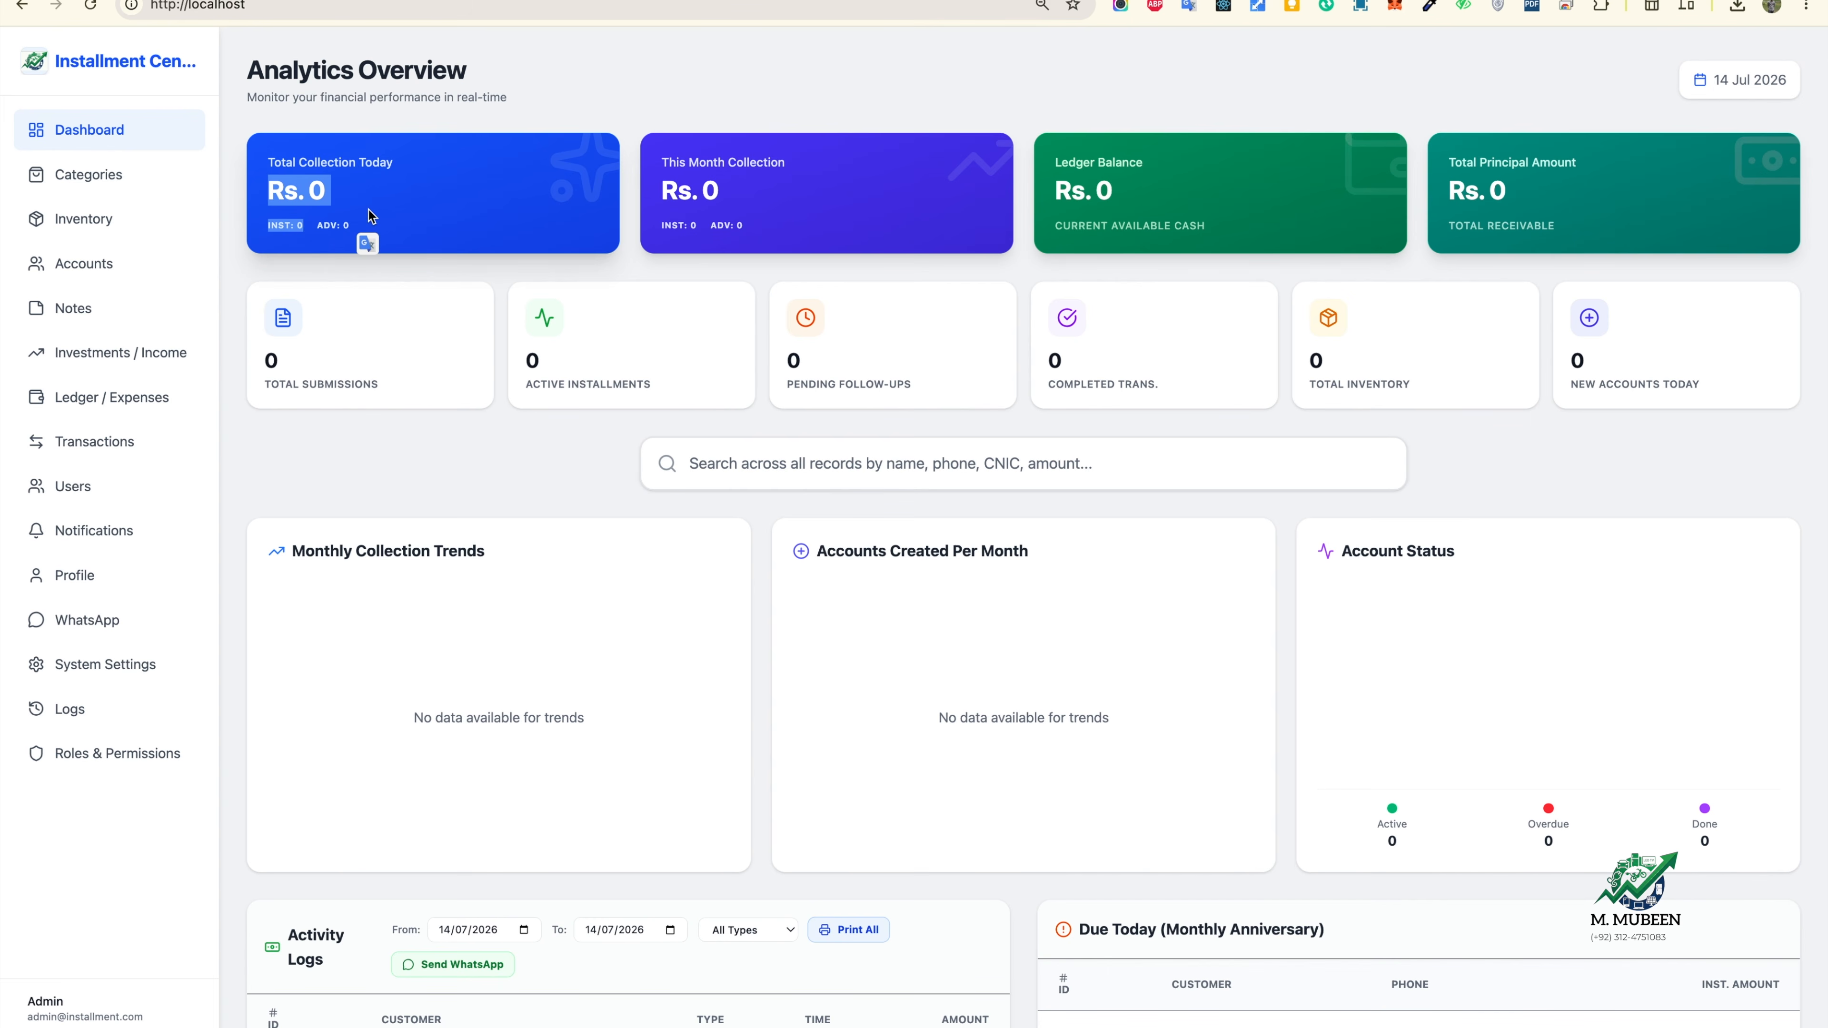
{"action": "left_click", "coordinate": [406, 180]}
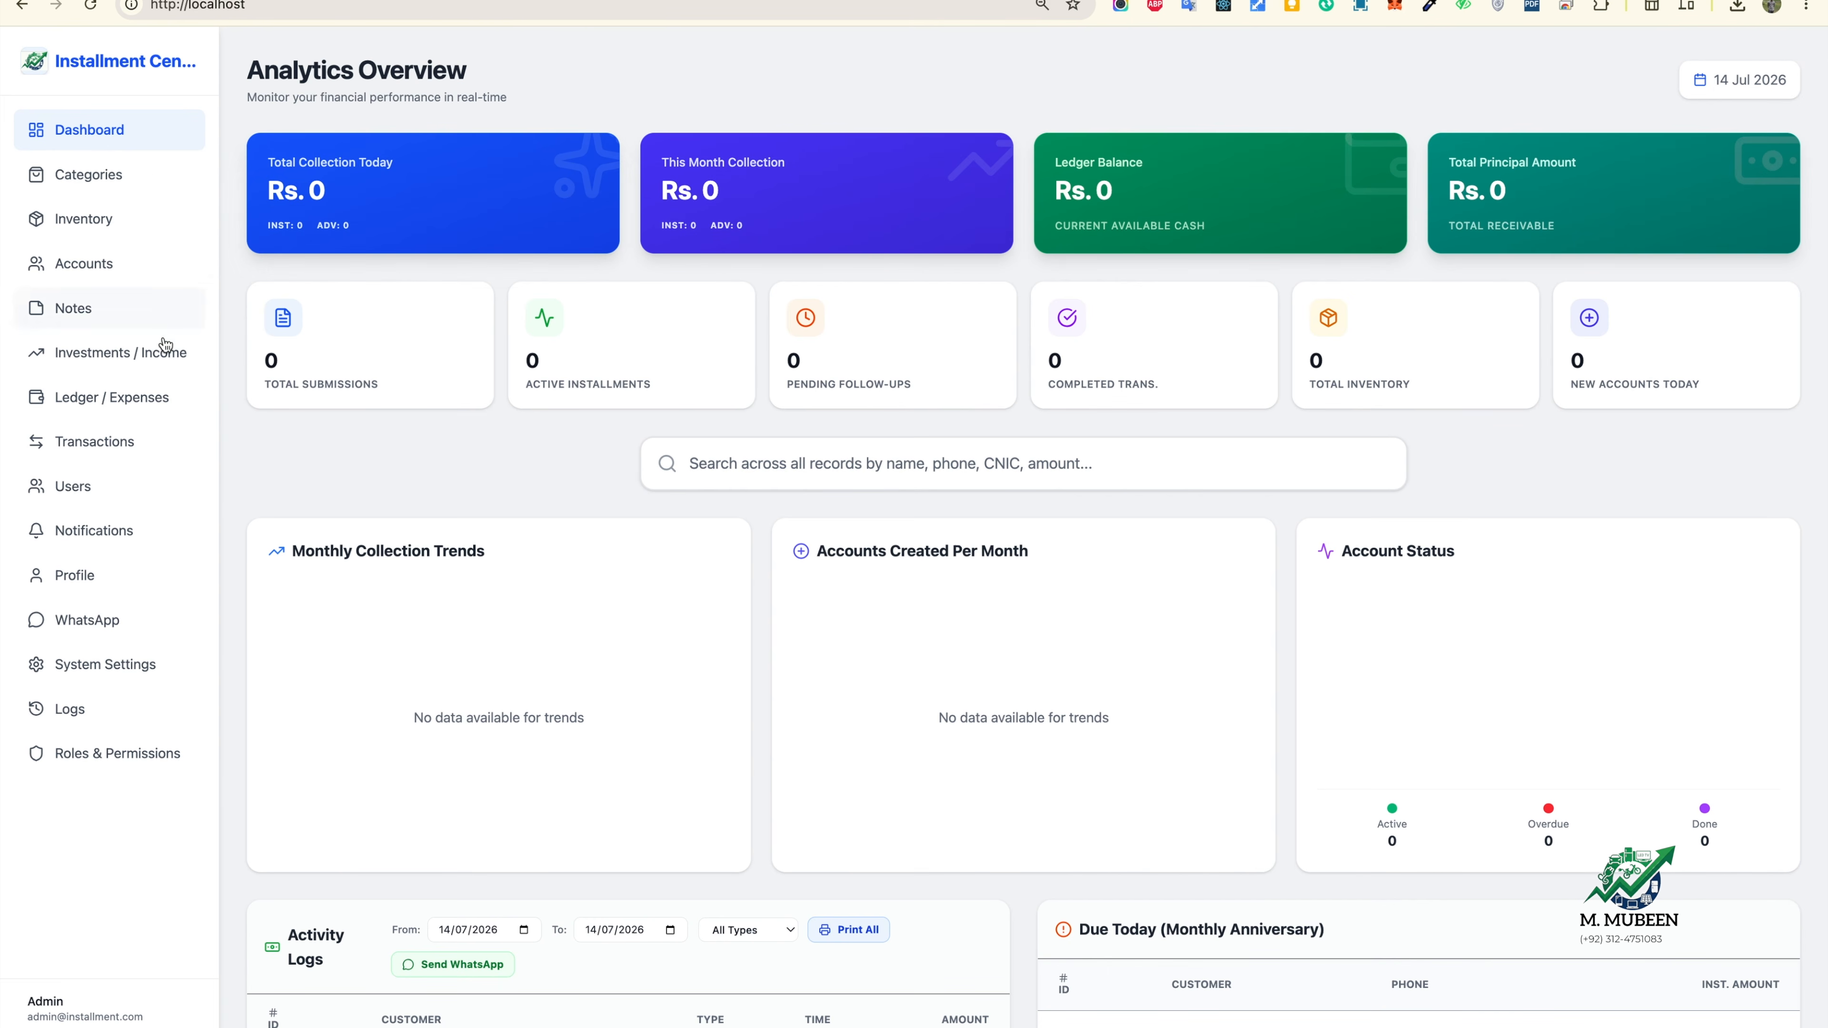
{"action": "left_click", "coordinate": [177, 365]}
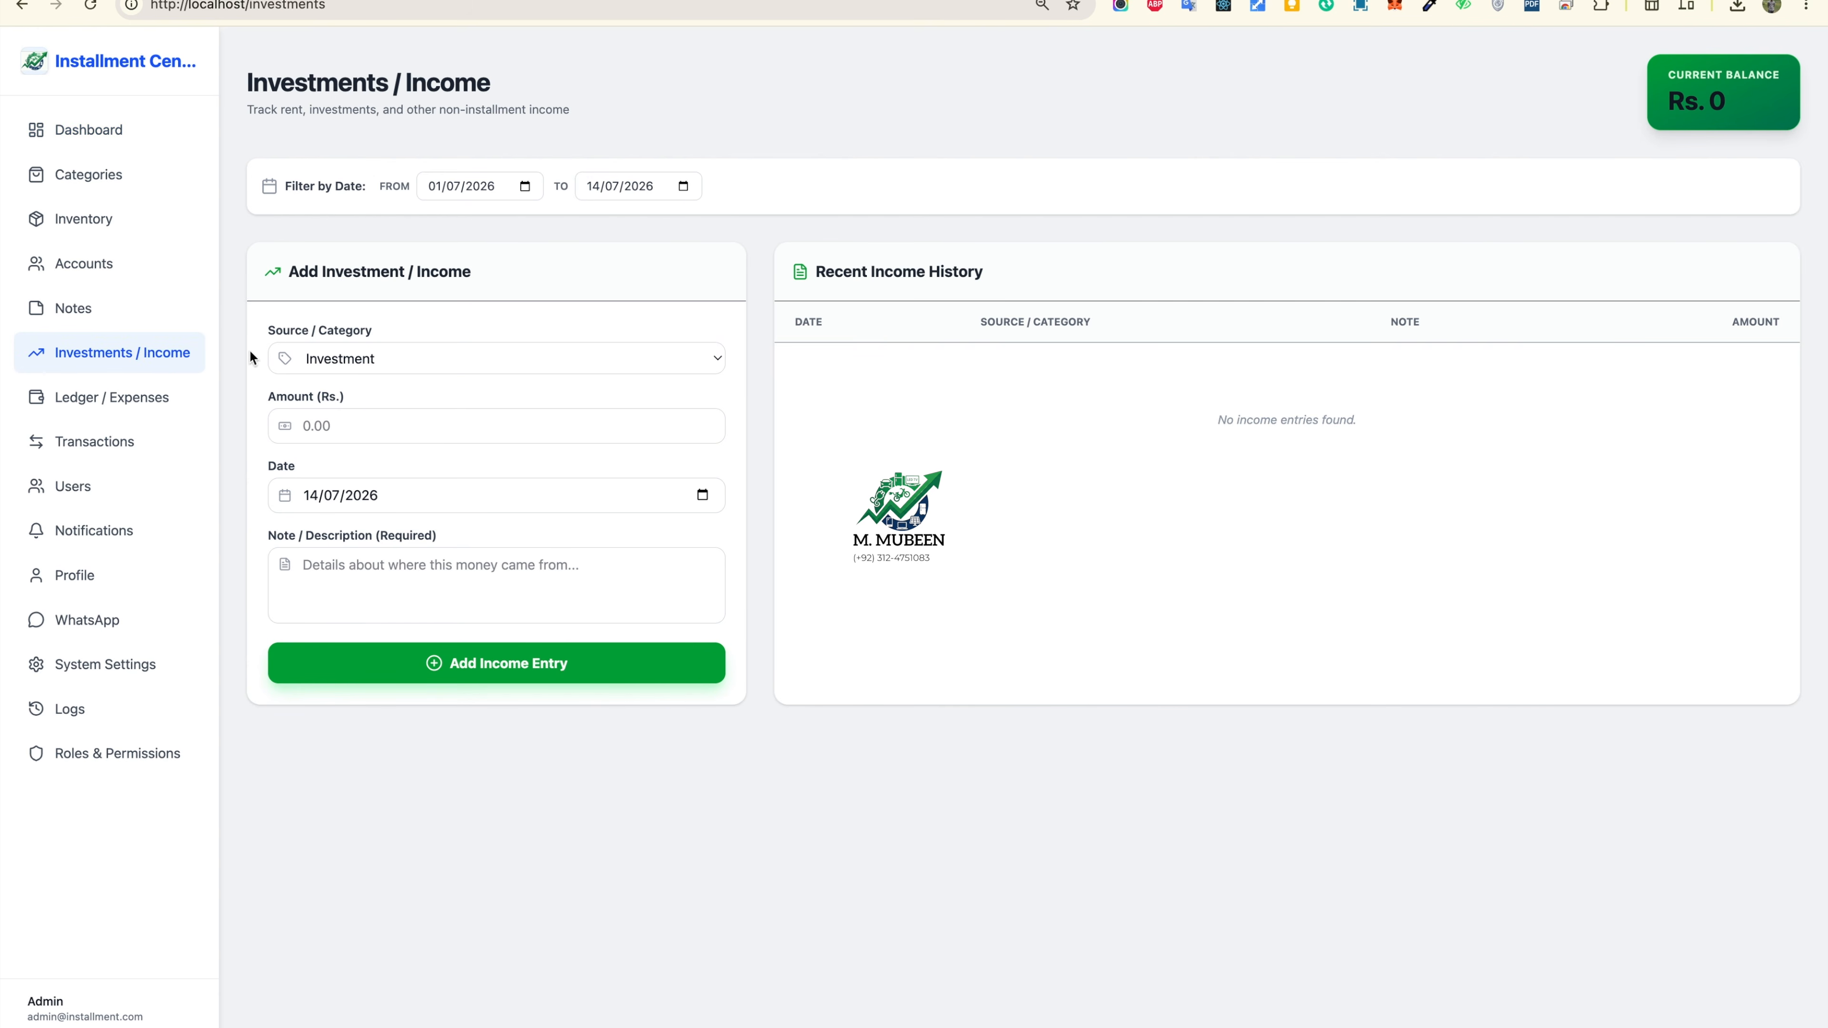
Step: Add an Other income entry of 500000 dated 01/07/2026, noted 'For the first time investment'
{"action": "left_click", "coordinate": [412, 362]}
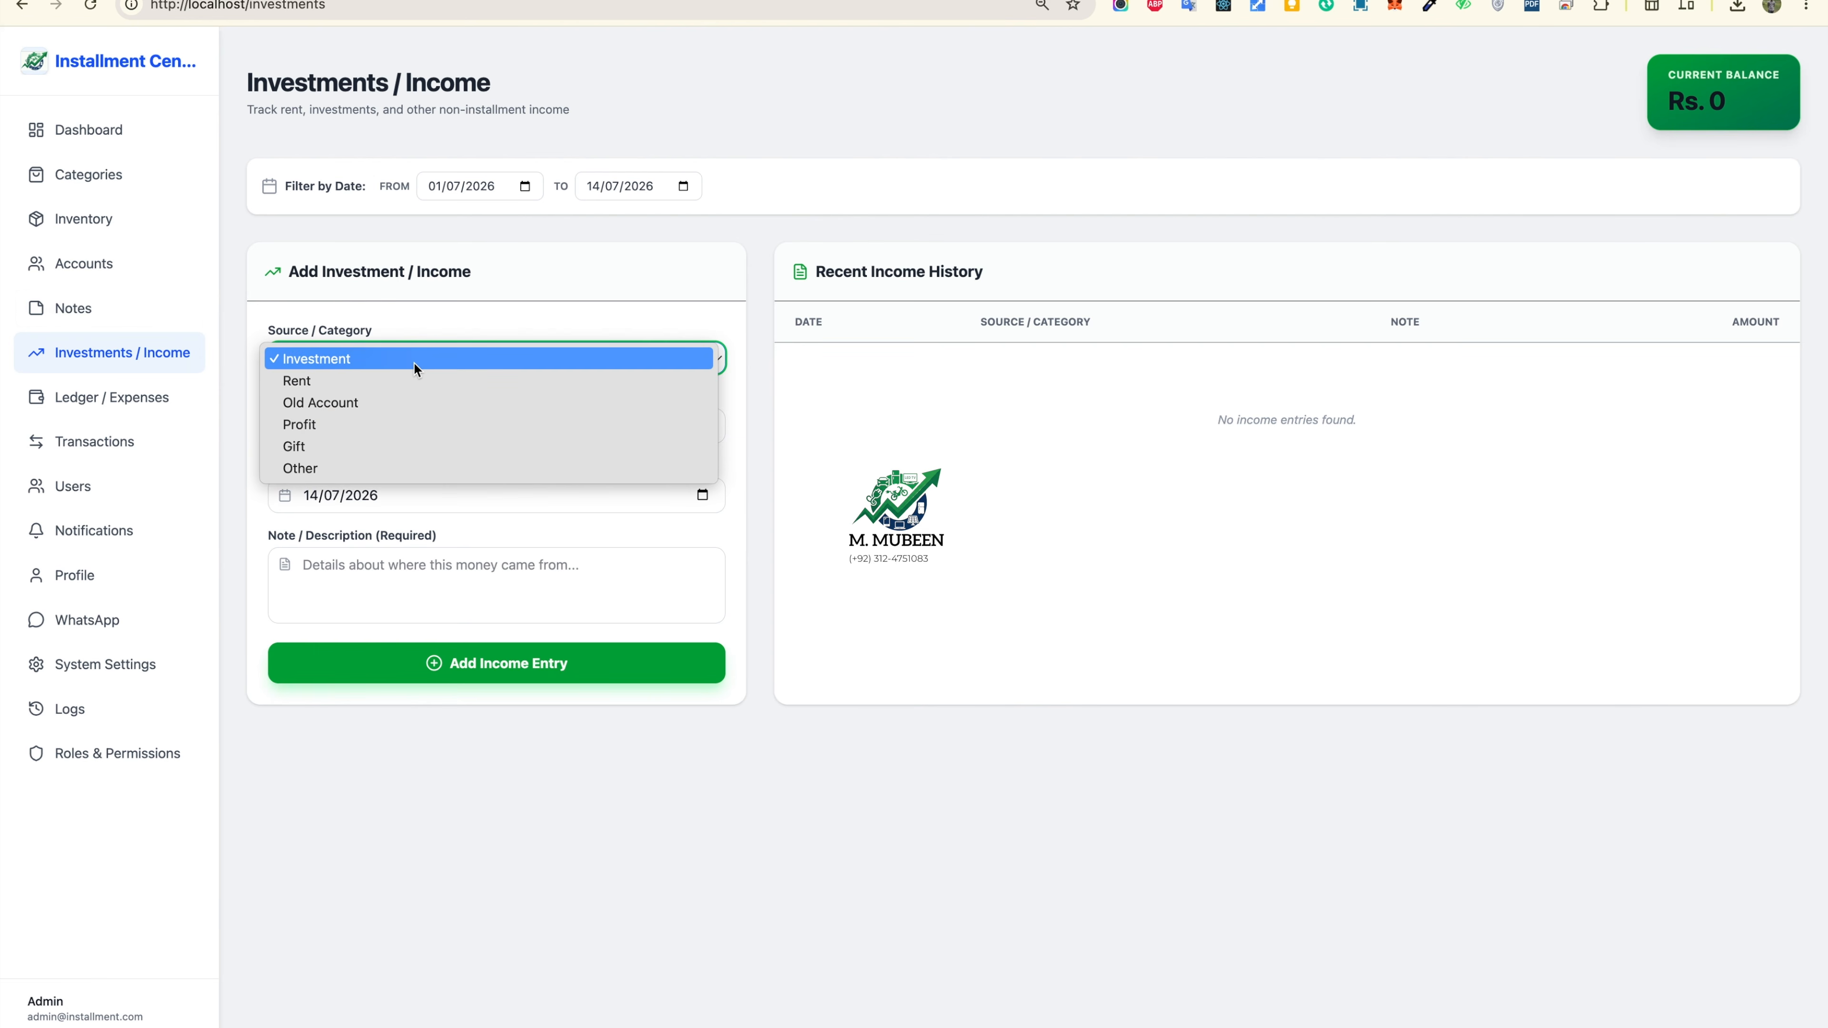
{"action": "left_click", "coordinate": [332, 467]}
{"action": "left_click", "coordinate": [368, 417]}
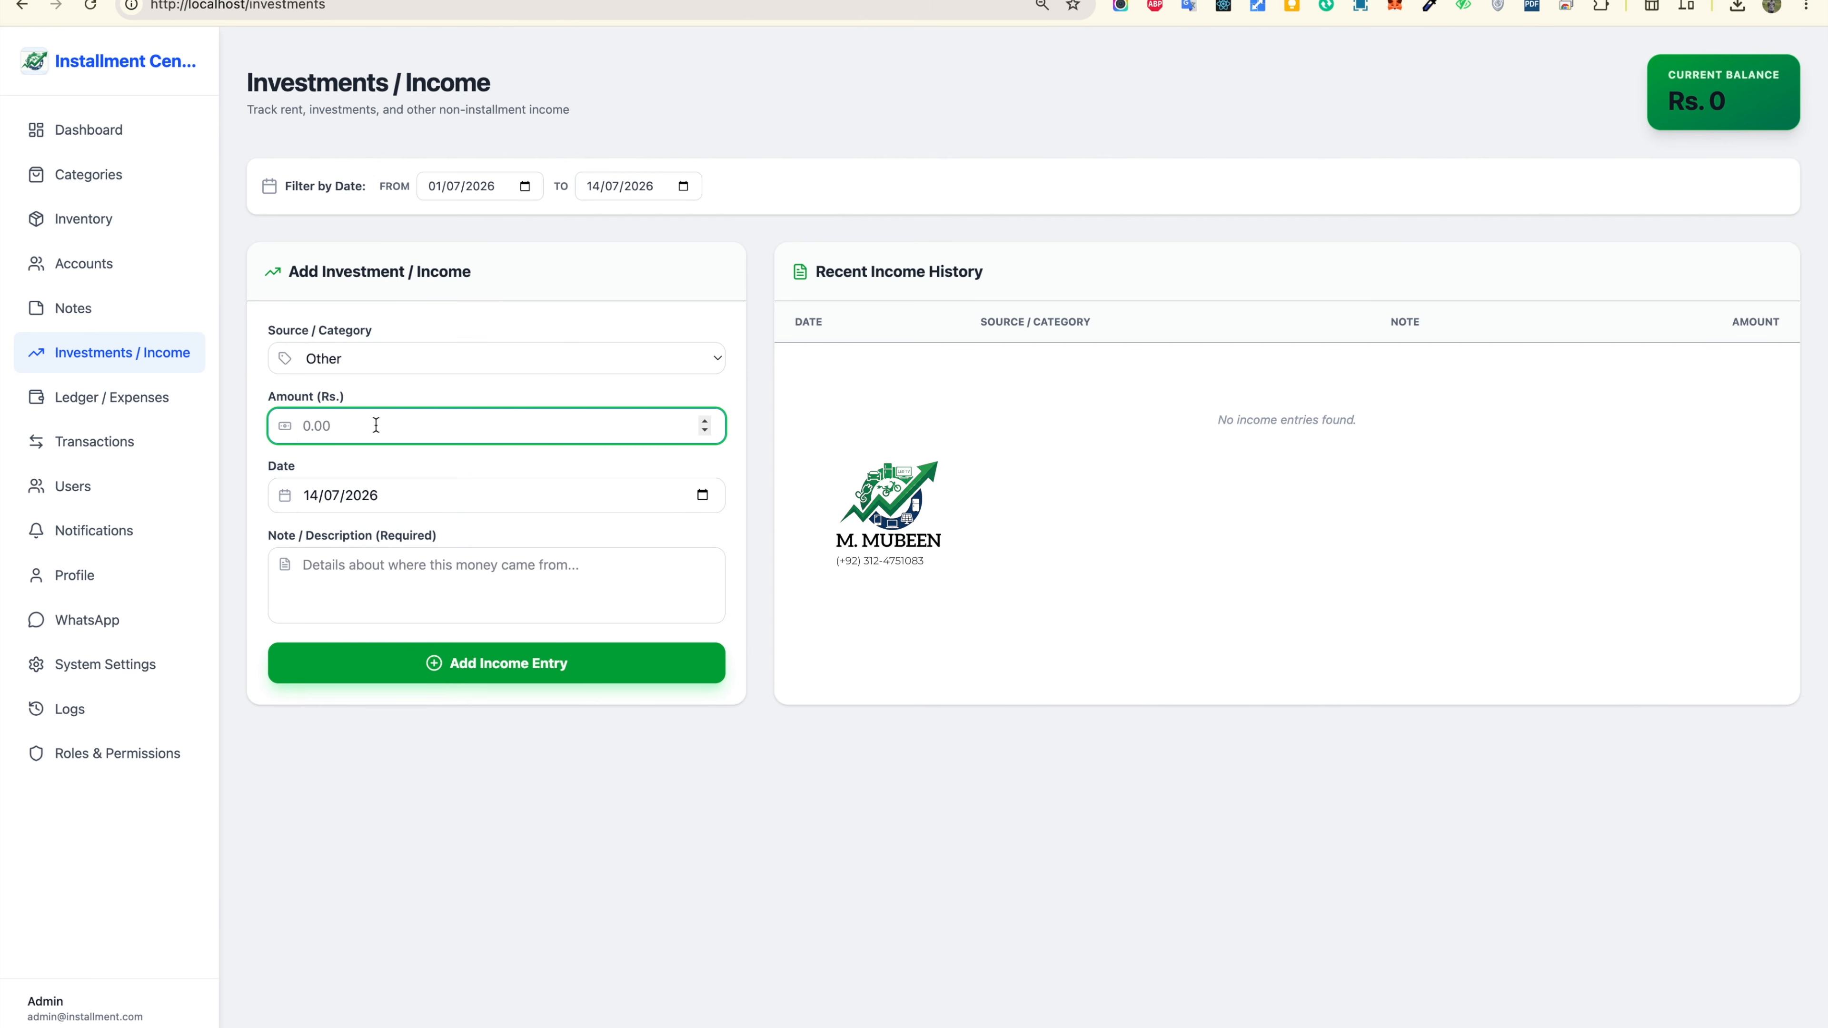
{"action": "type", "text": "5000"}
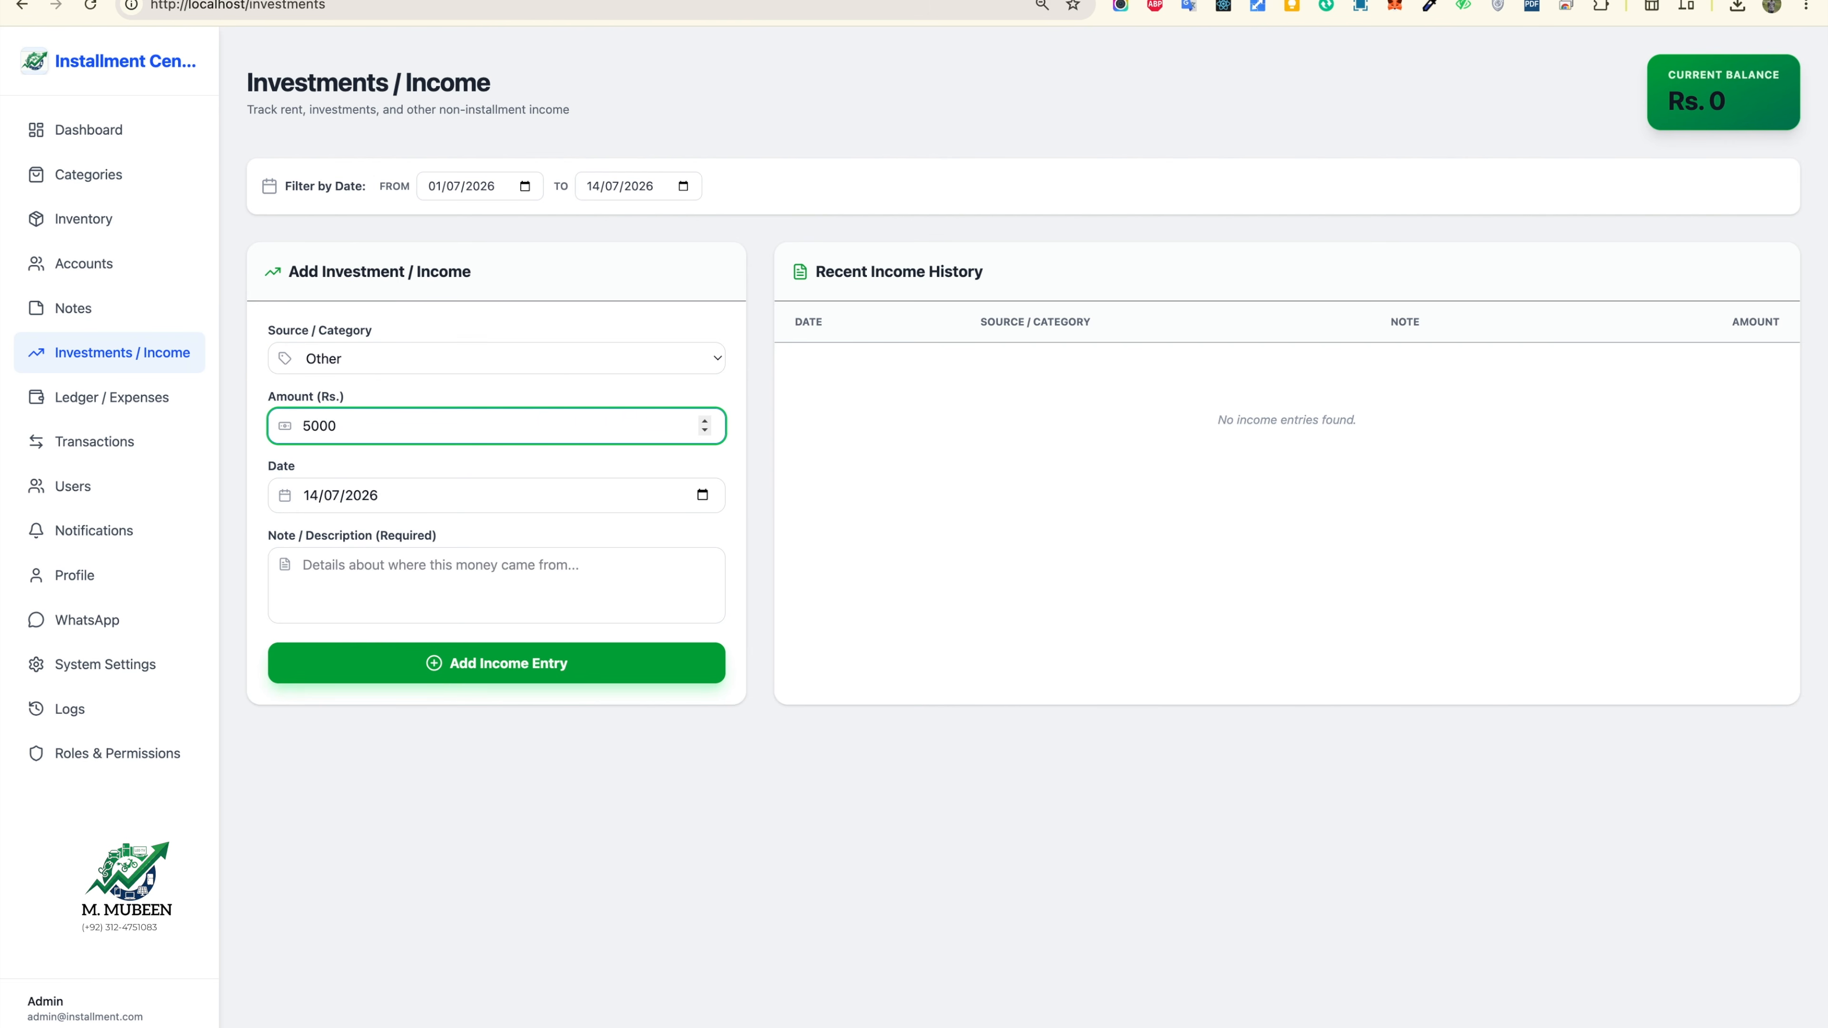
{"action": "type", "text": "00"}
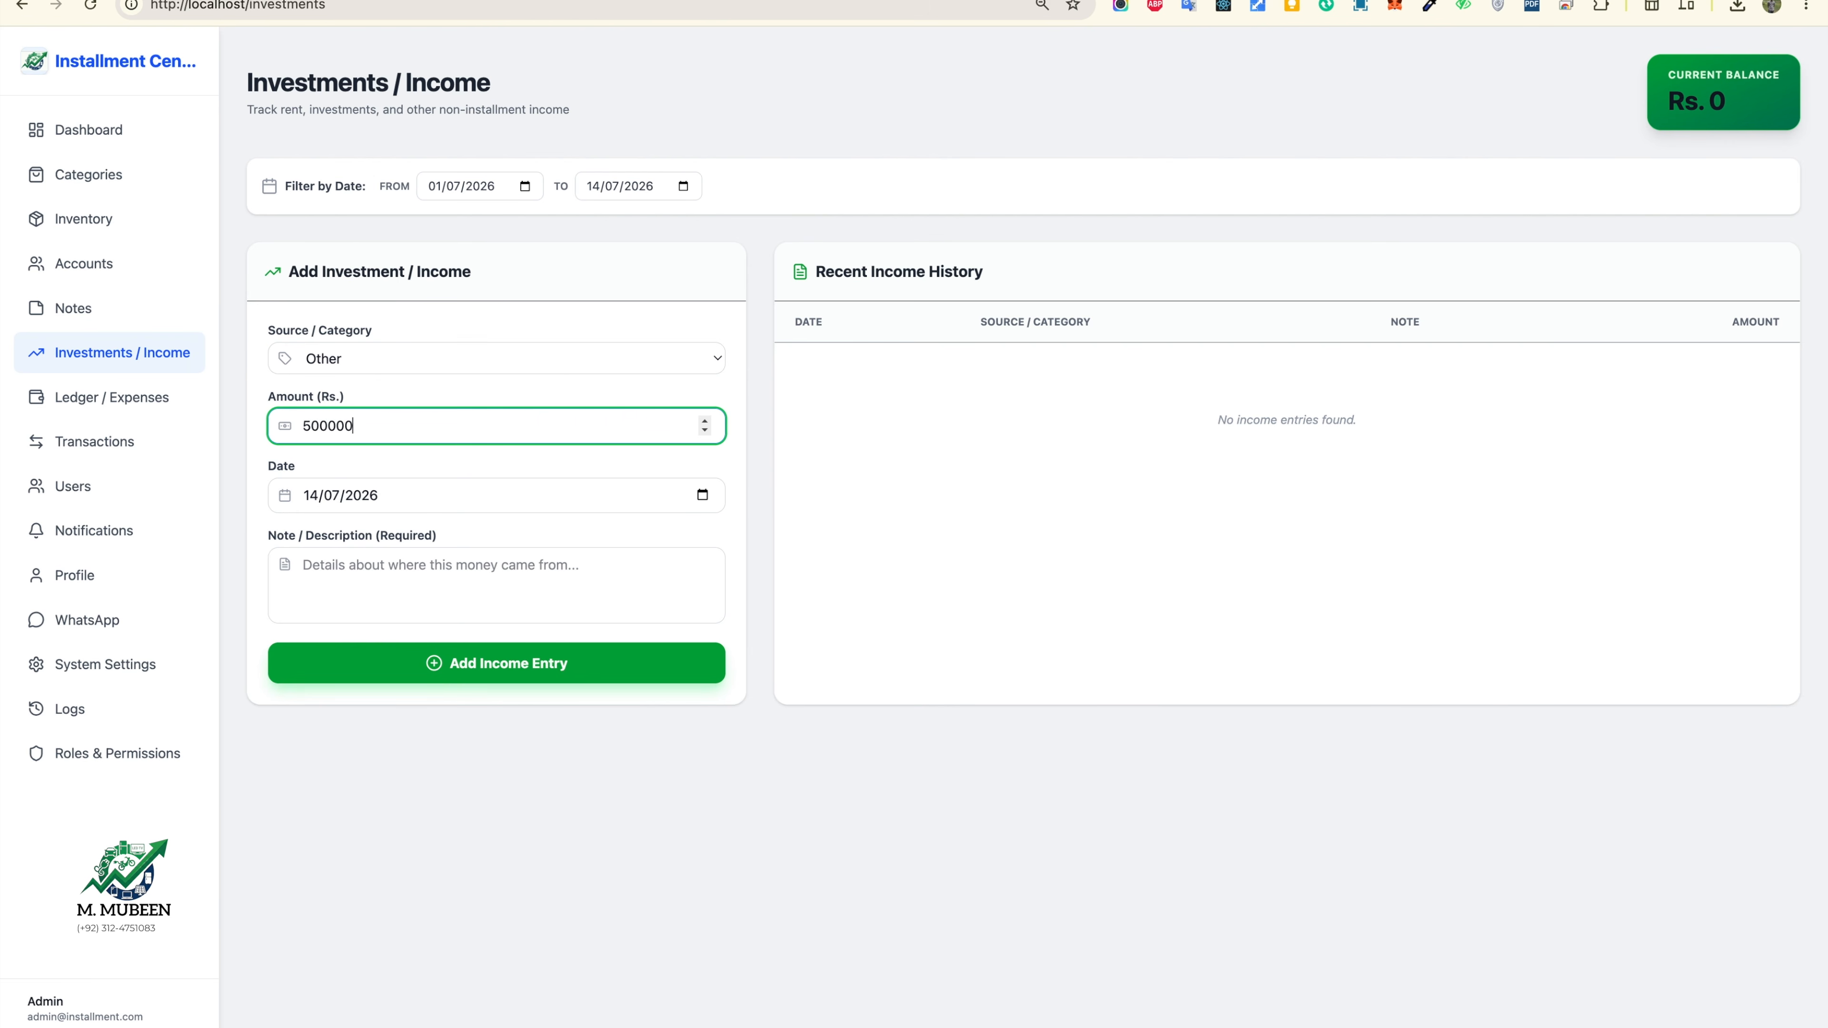
{"action": "left_click", "coordinate": [701, 496]}
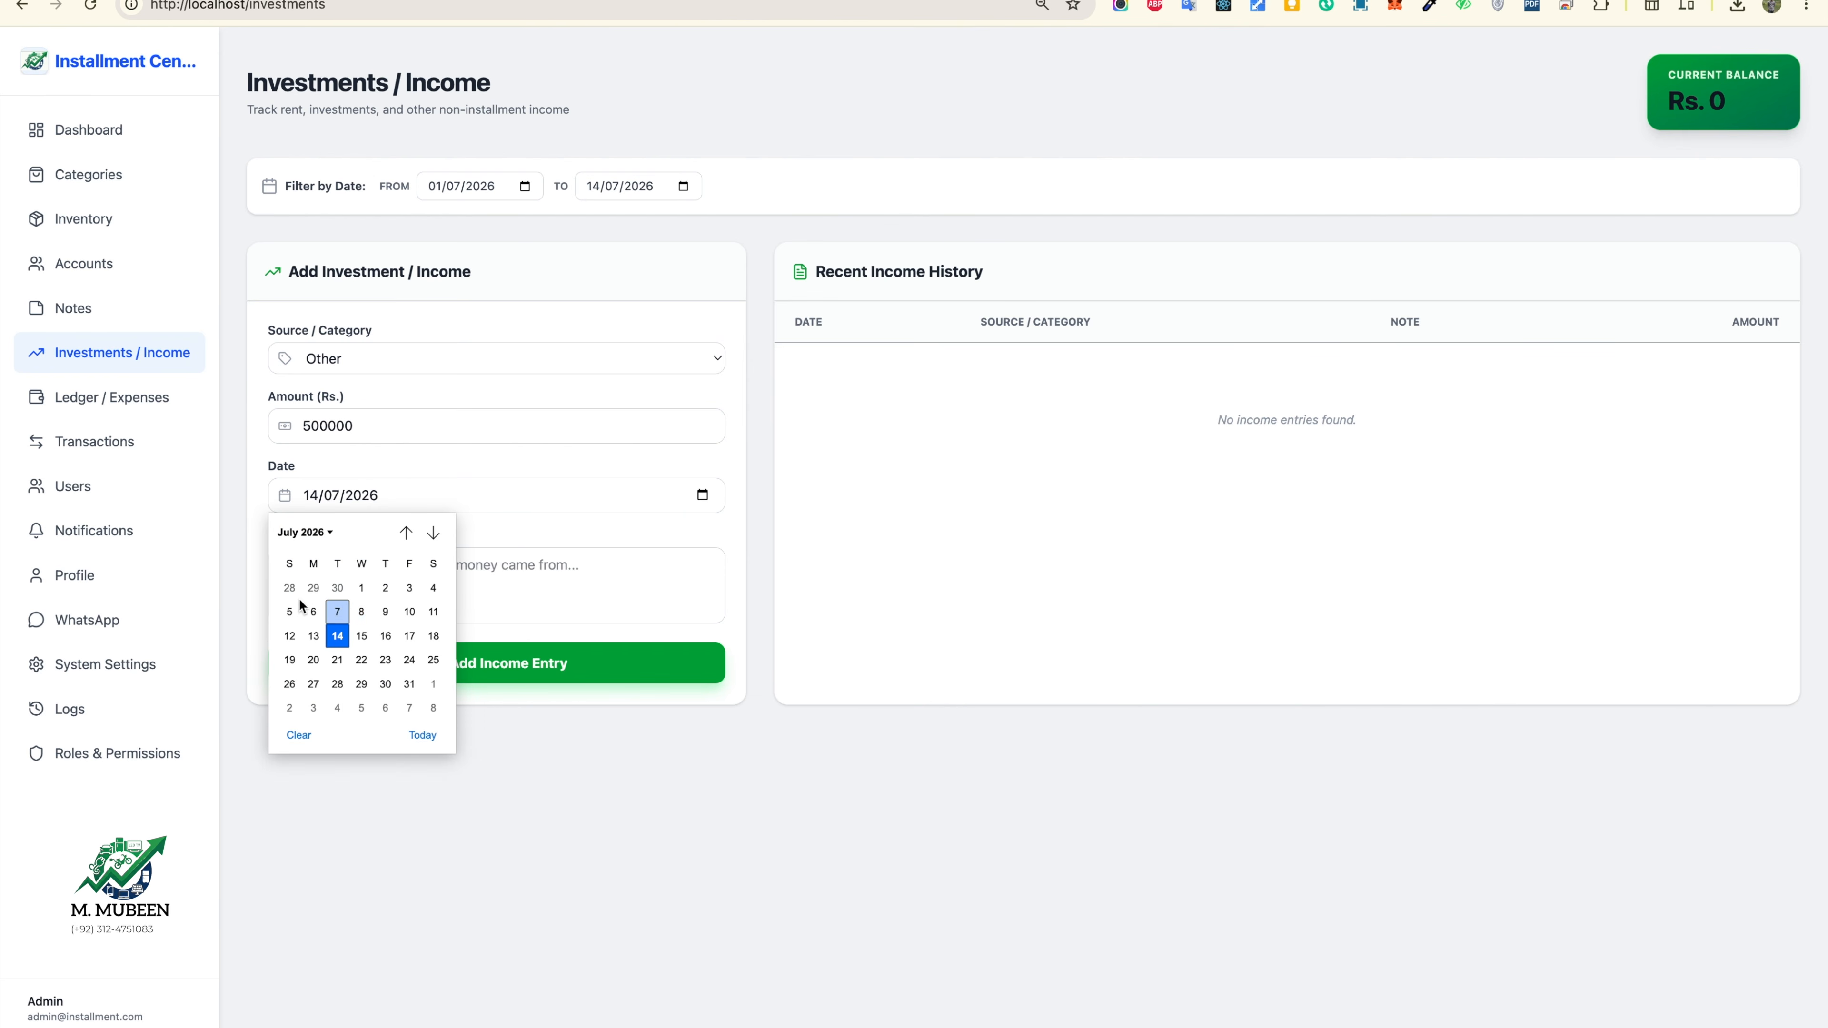
{"action": "left_click", "coordinate": [363, 585]}
{"action": "left_click", "coordinate": [499, 596]}
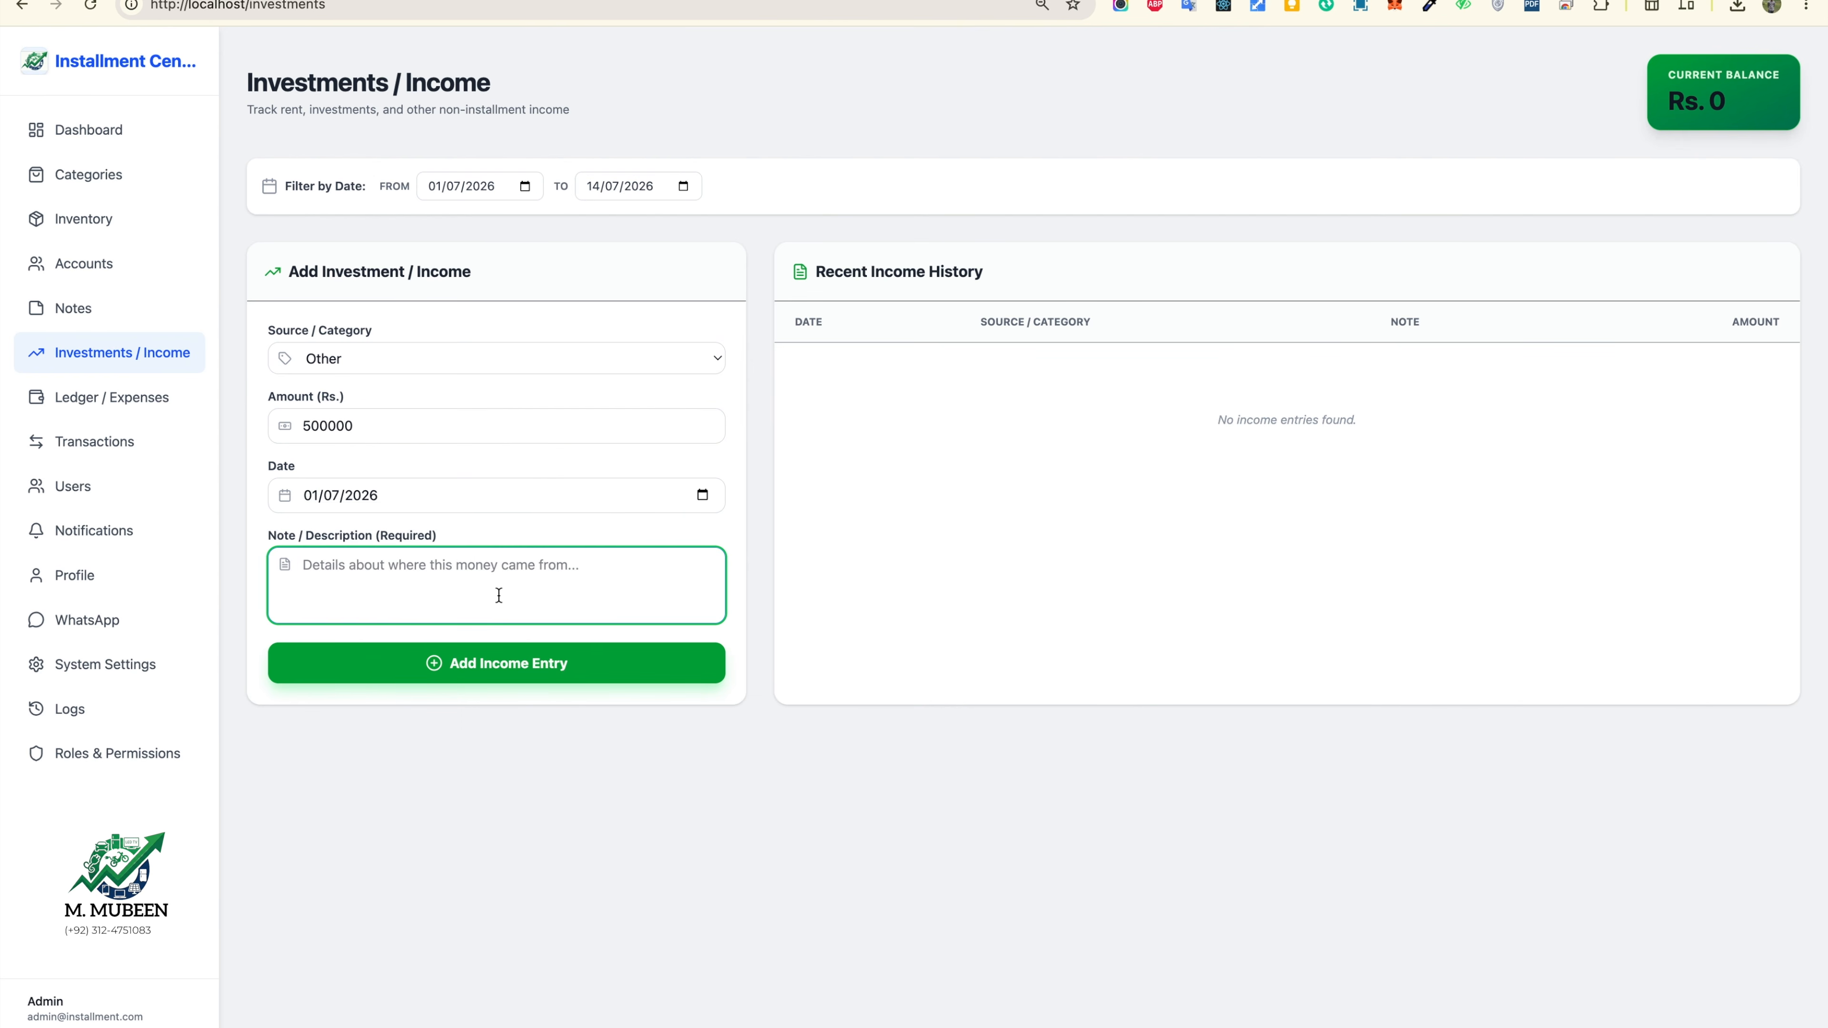
{"action": "type", "text": "For the first t"}
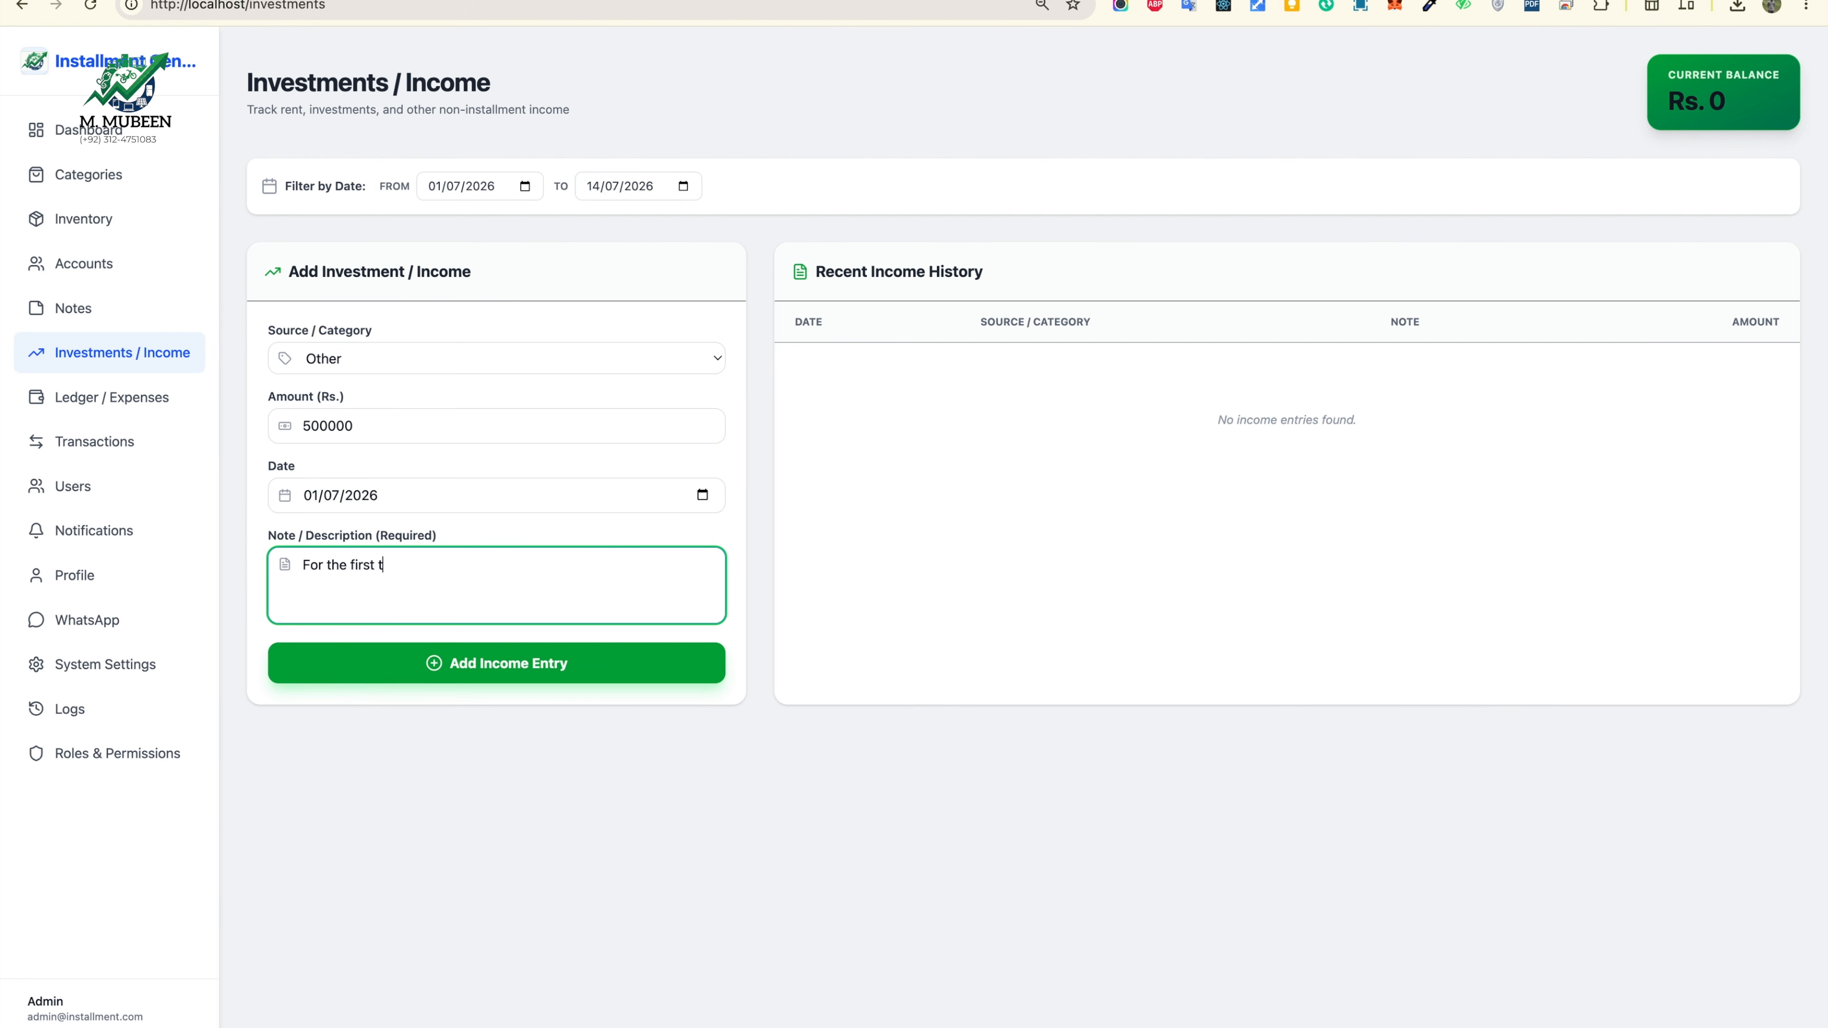
{"action": "type", "text": "ime investment"}
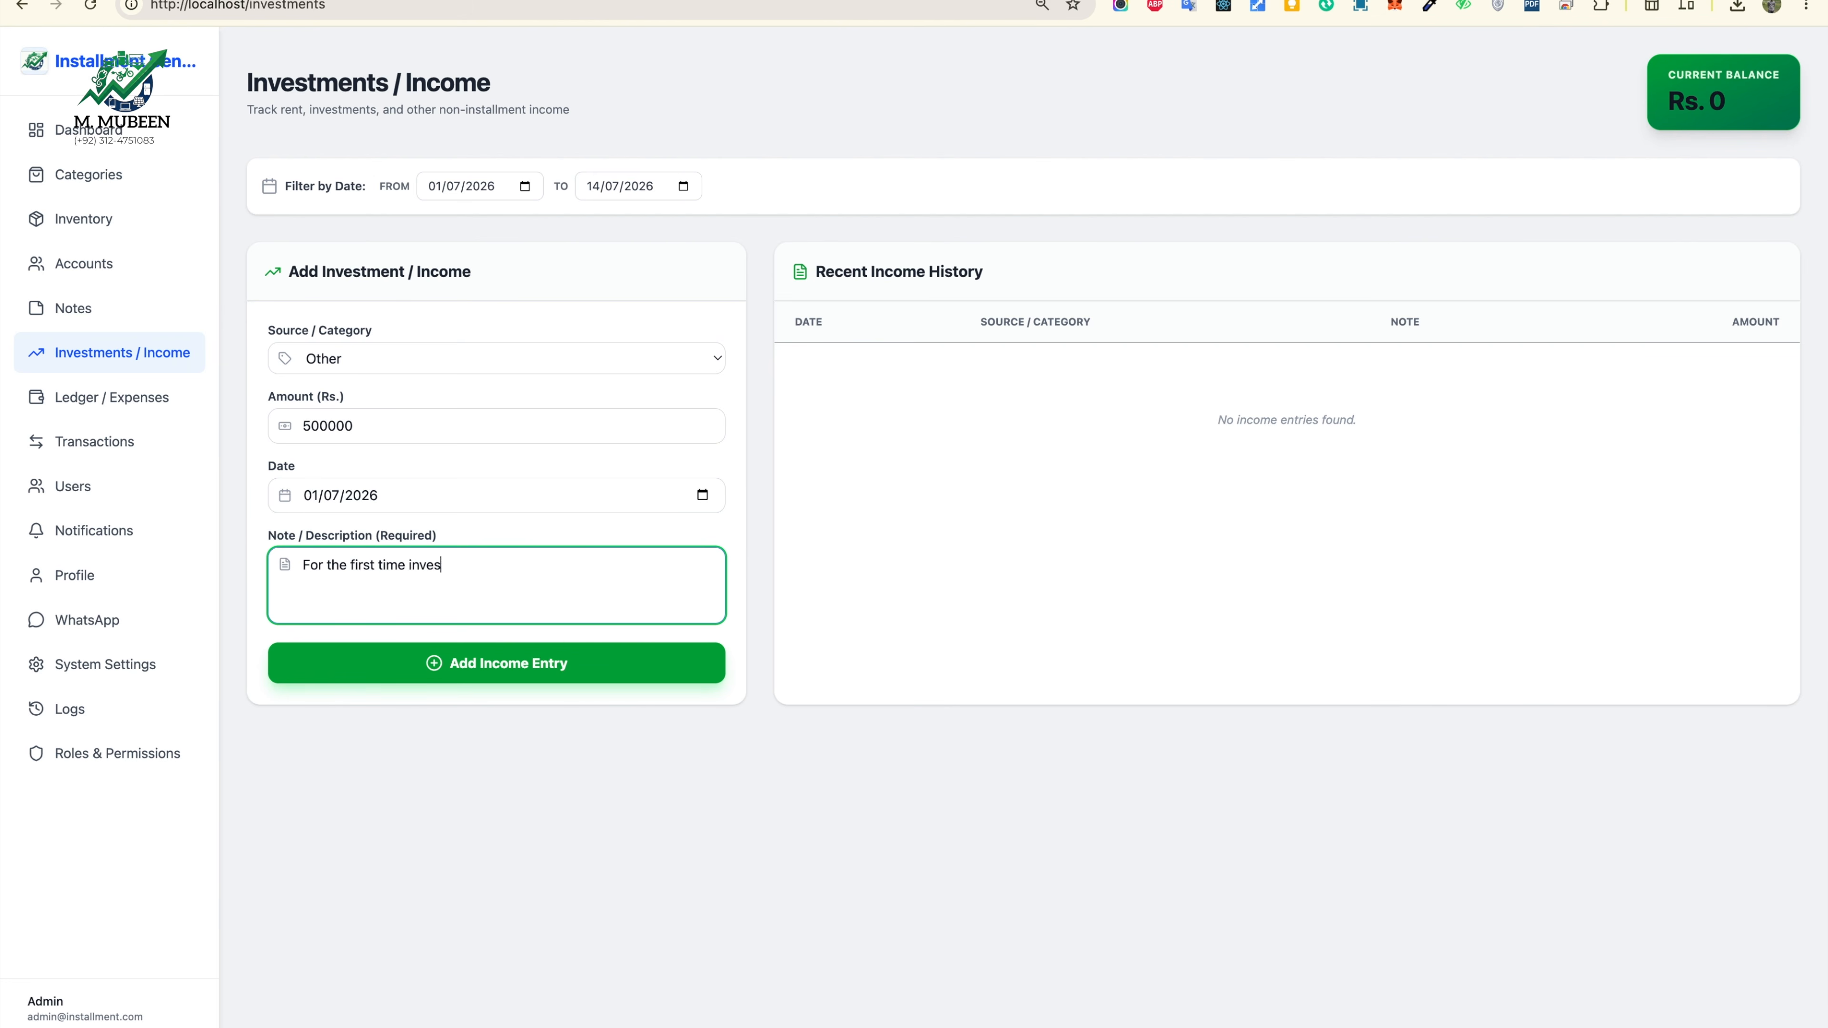
{"action": "left_click", "coordinate": [520, 663]}
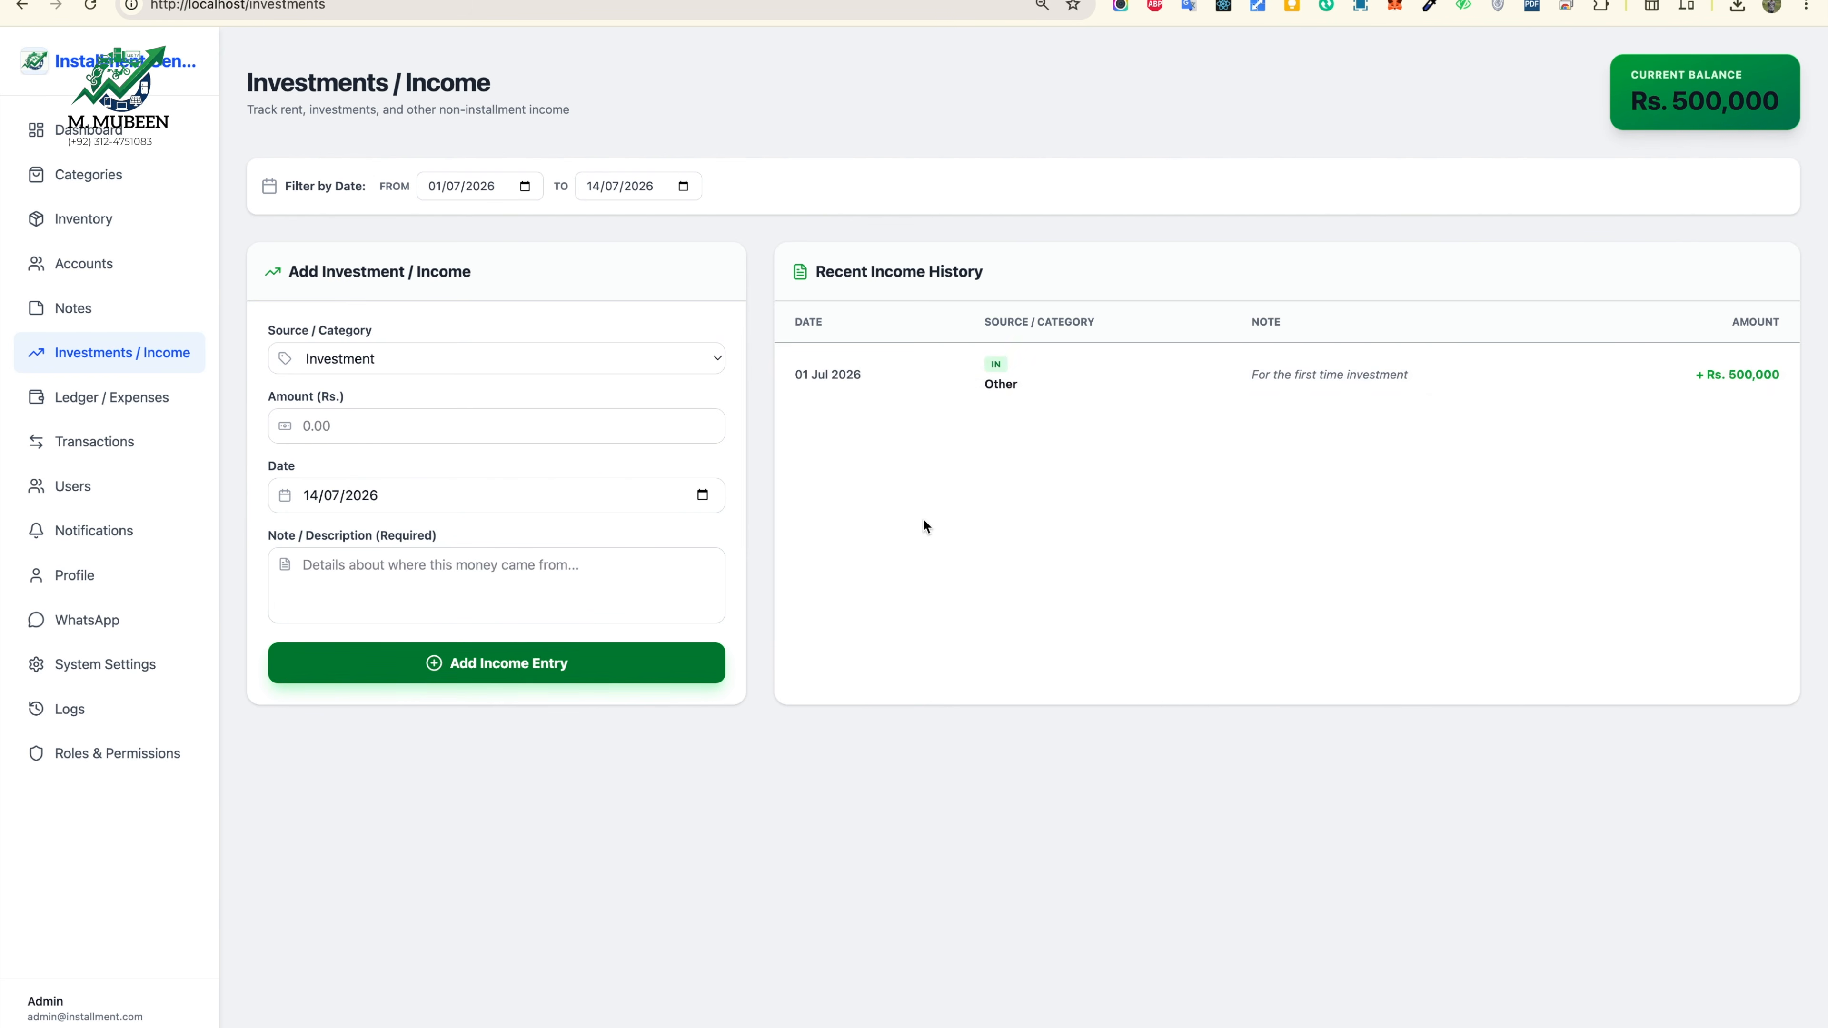
Step: Check that the dashboard Ledger Balance now shows Rs. 500,000
{"action": "left_click", "coordinate": [84, 132]}
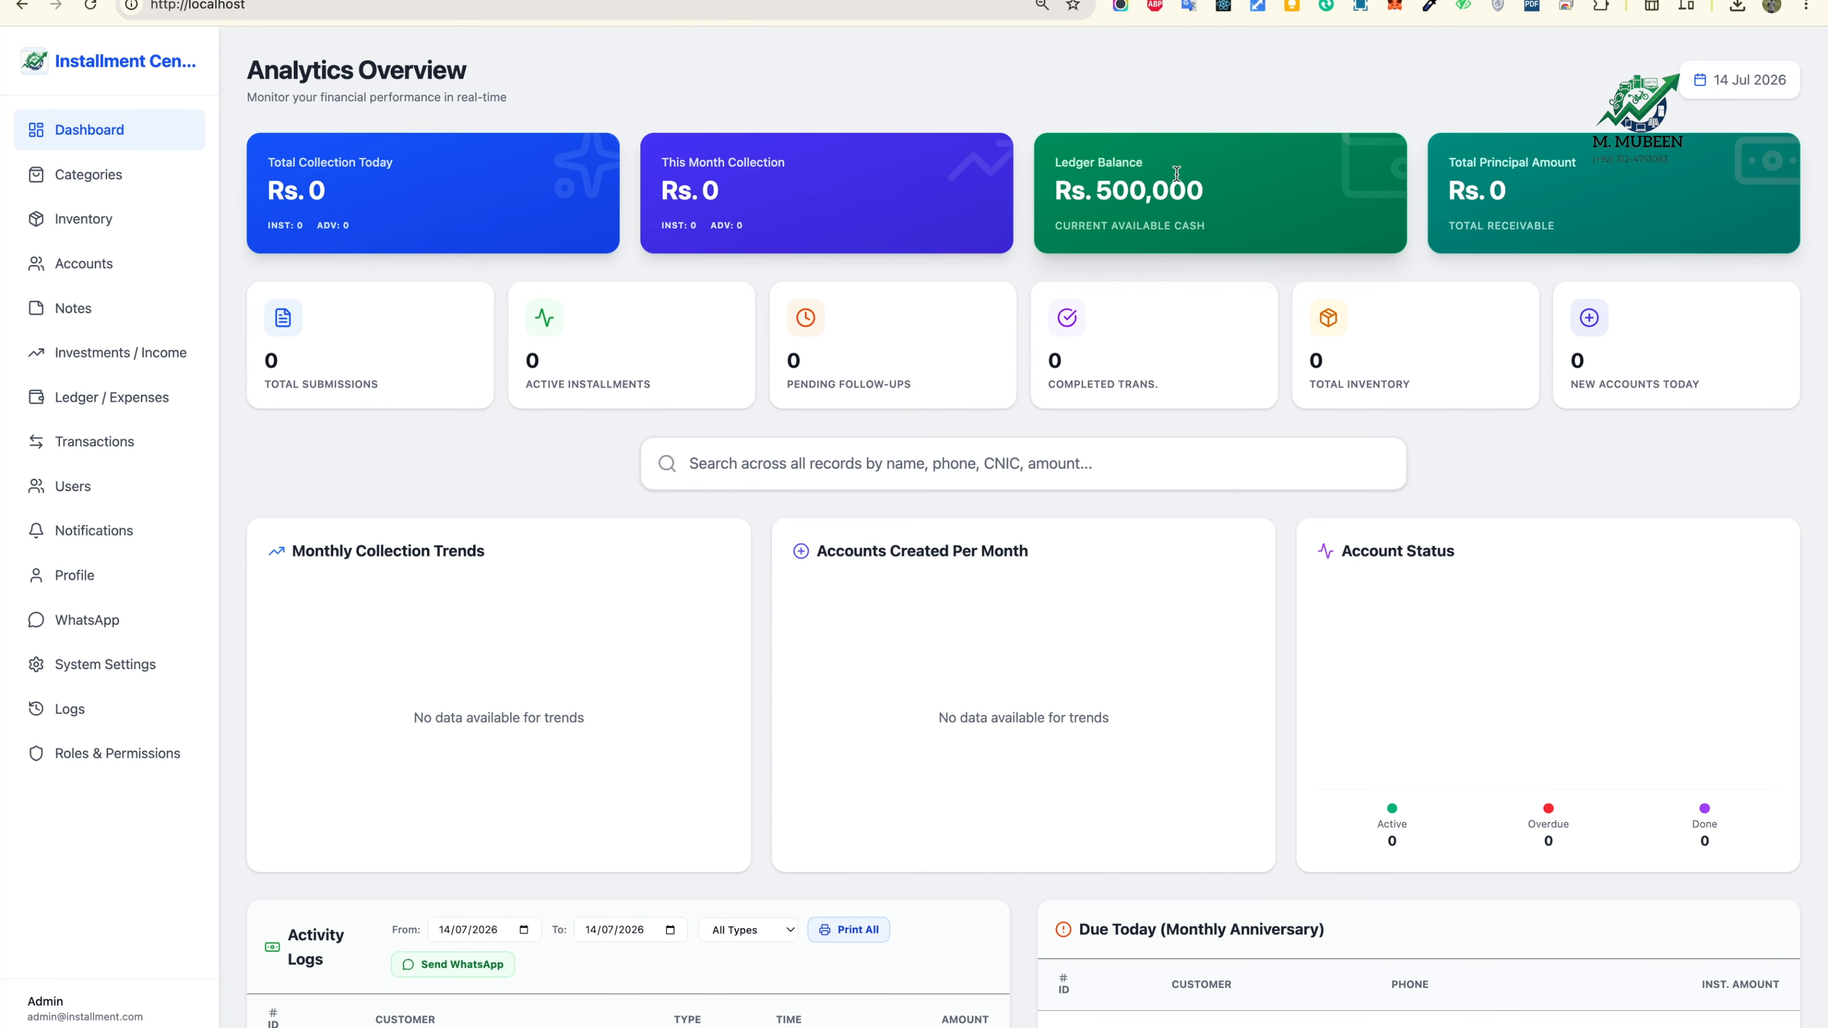
{"action": "left_click_drag", "start_coordinate": [1055, 190], "coordinate": [1216, 199]}
{"action": "left_click", "coordinate": [1175, 190]}
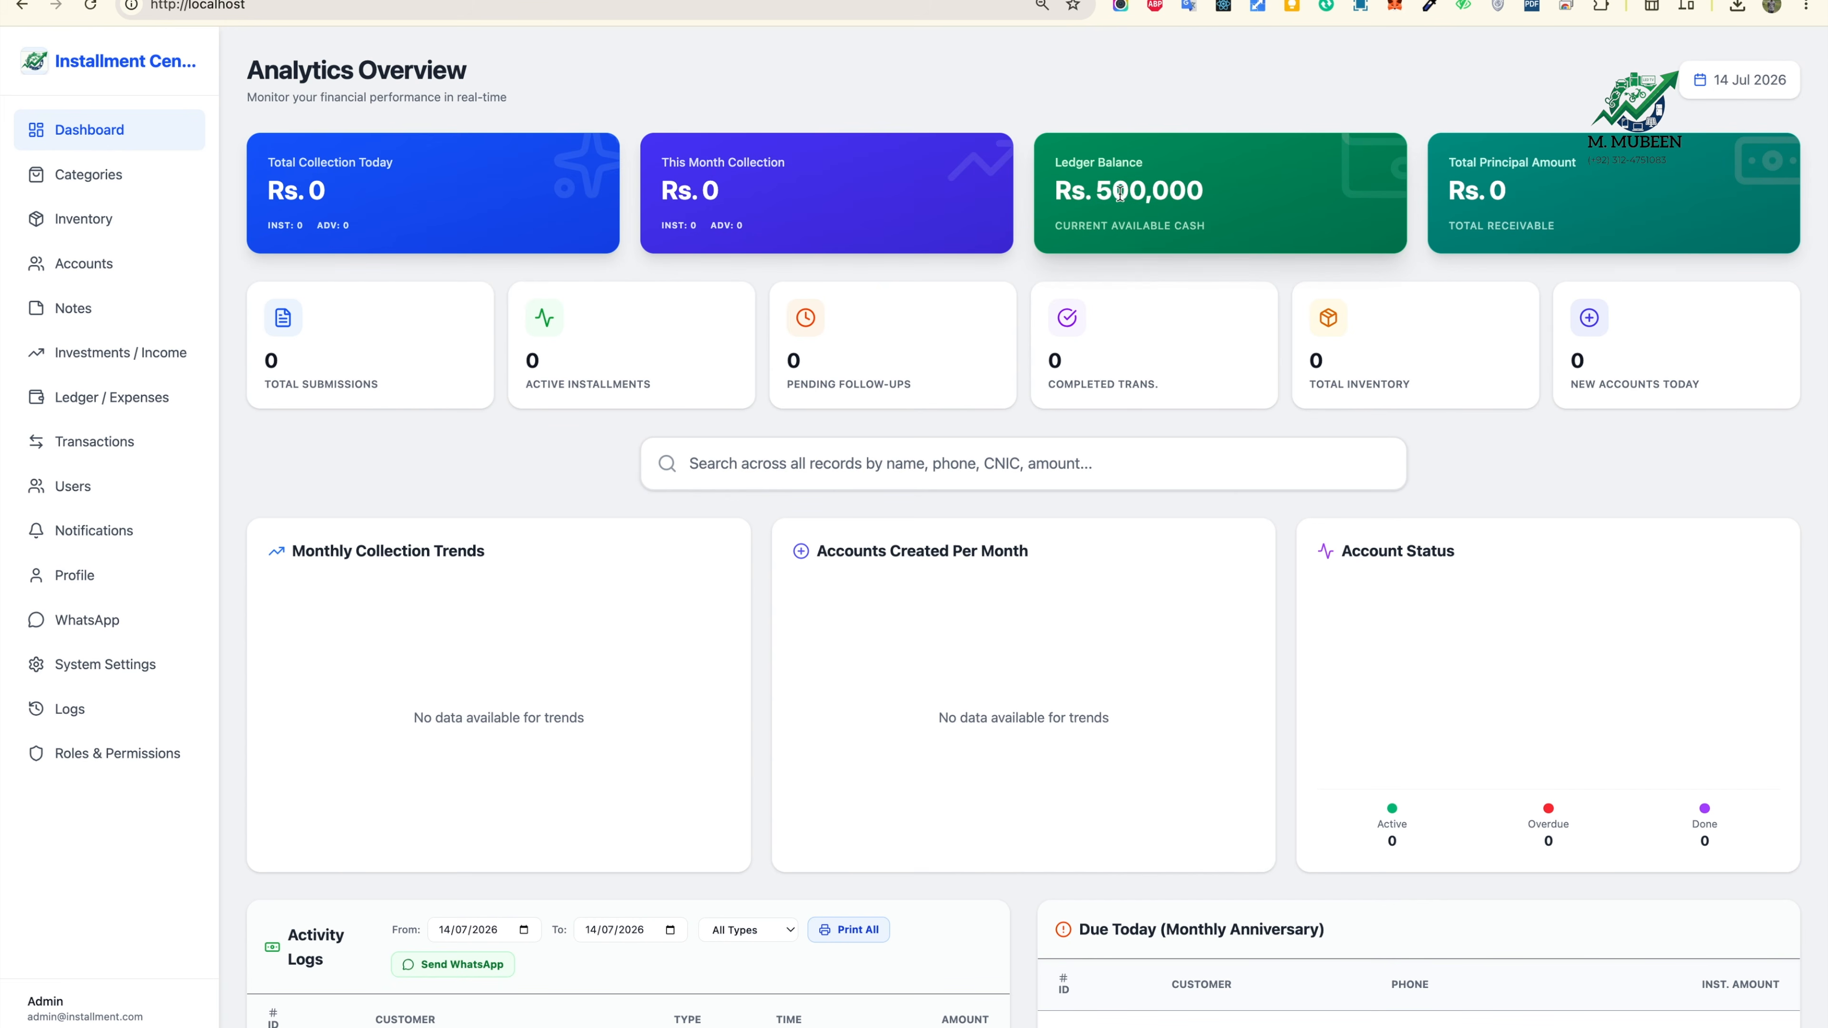
{"action": "left_click", "coordinate": [102, 371]}
Step: Start a new inventory item in the Telephone category
{"action": "left_click", "coordinate": [105, 317]}
{"action": "left_click", "coordinate": [108, 218]}
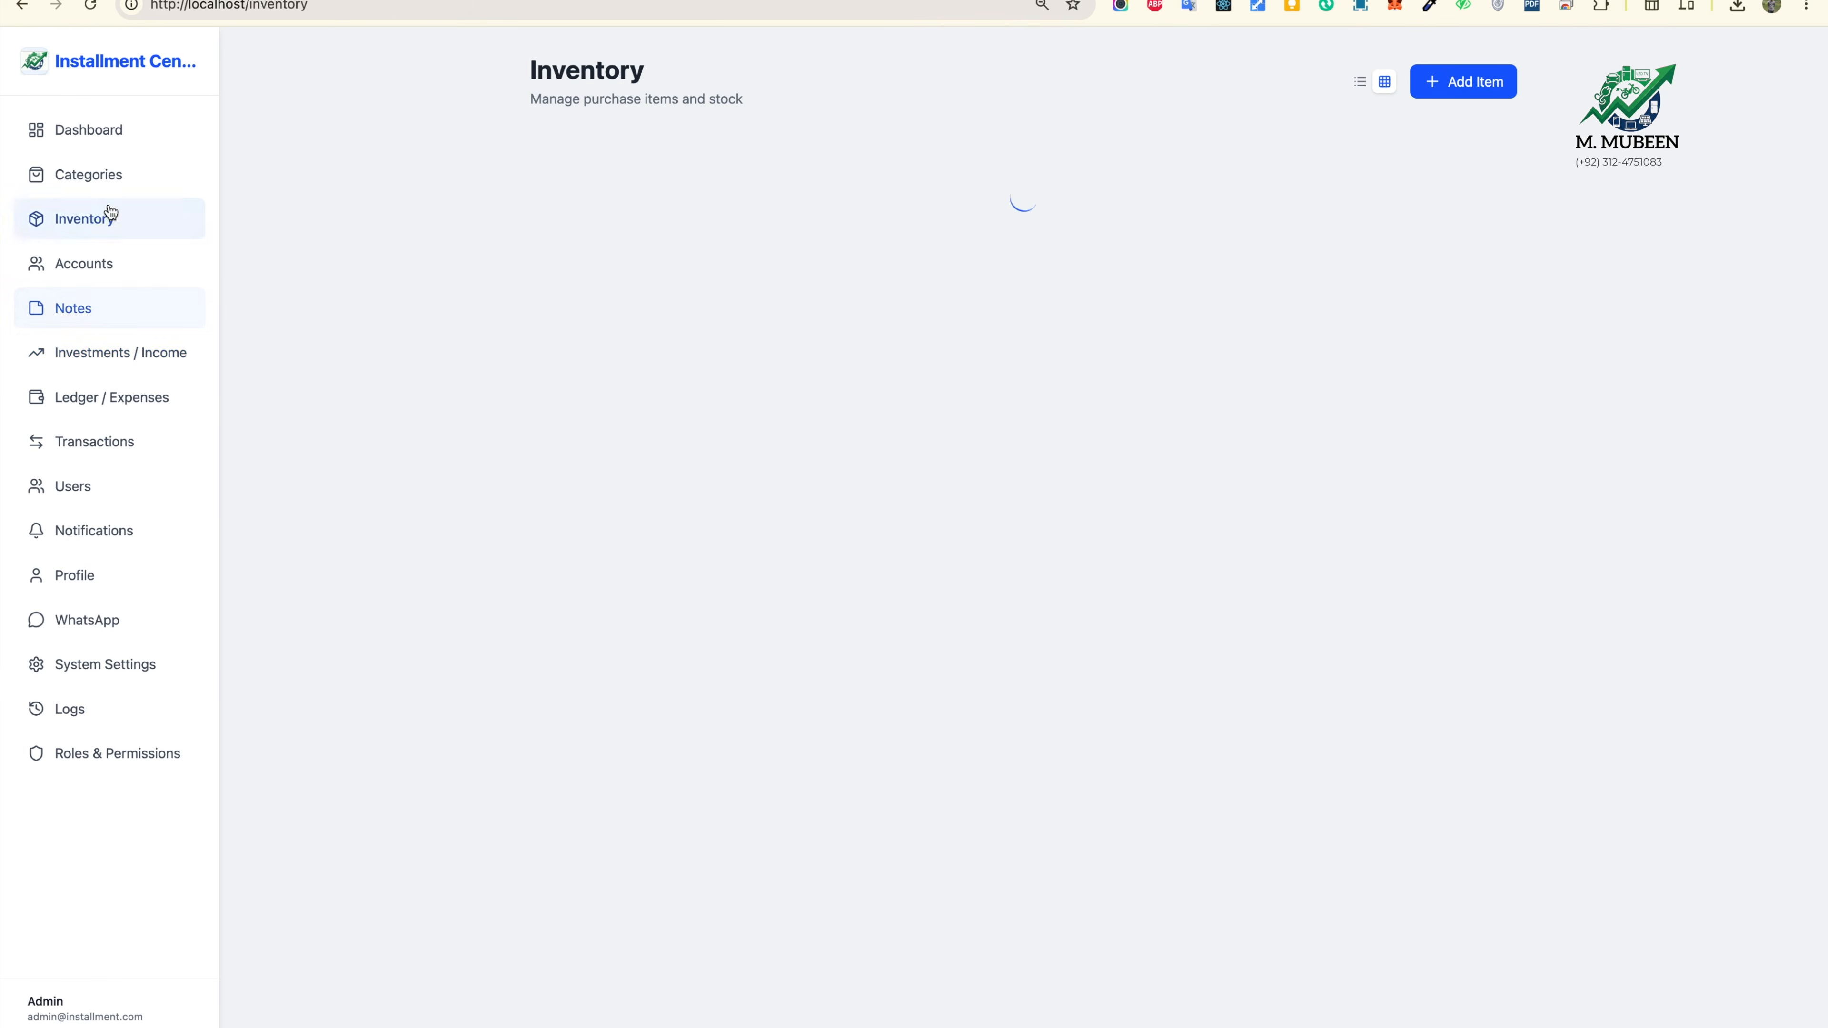
{"action": "left_click", "coordinate": [1433, 80]}
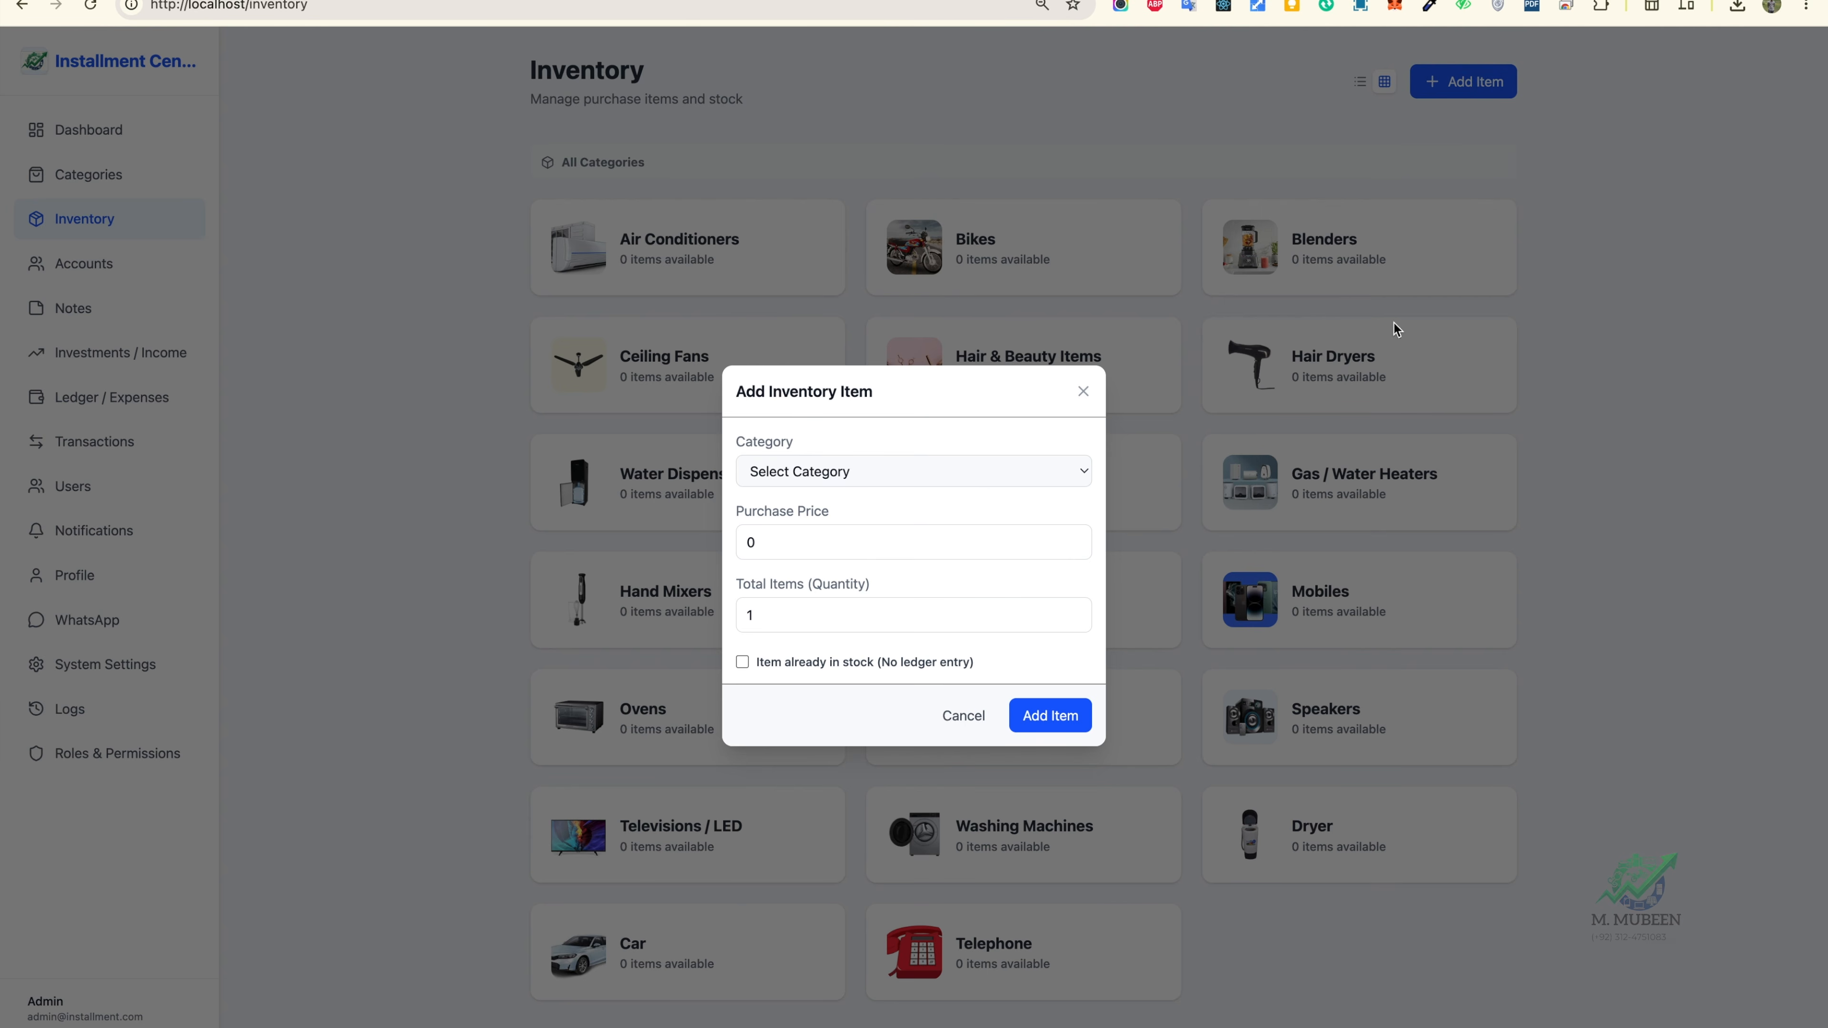
{"action": "left_click", "coordinate": [974, 470]}
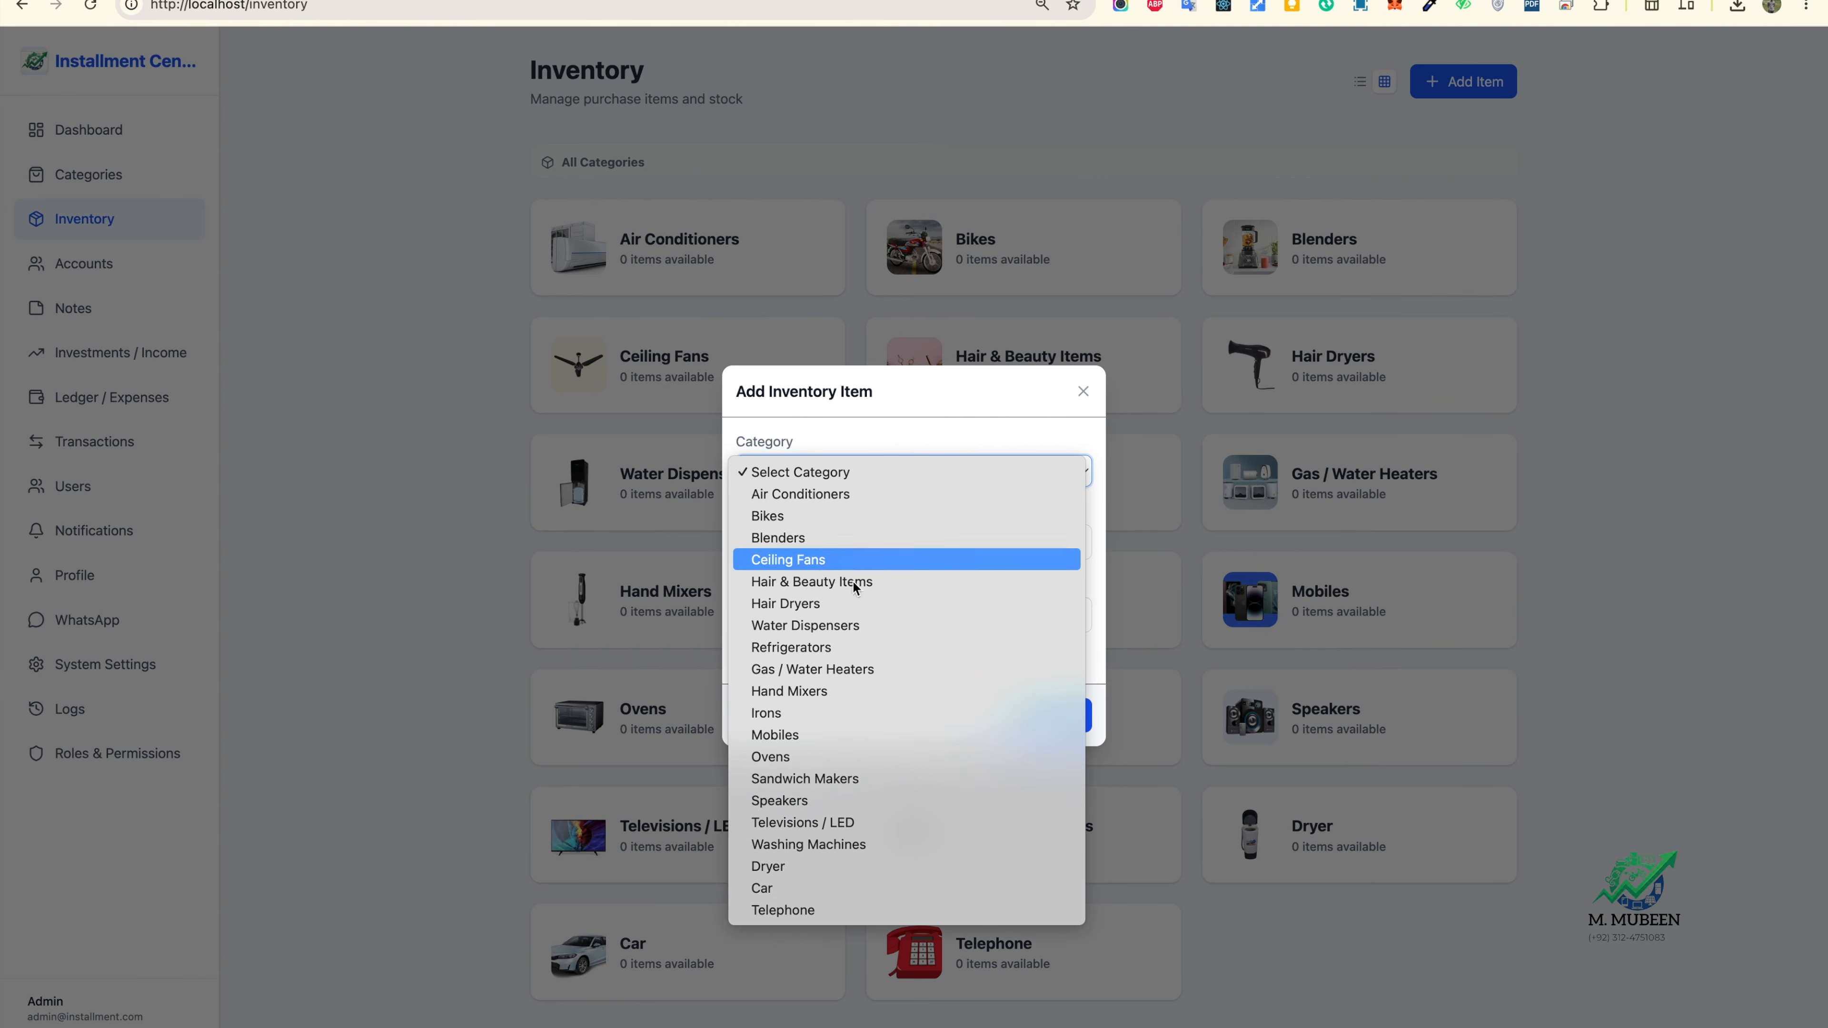
{"action": "left_click", "coordinate": [818, 911]}
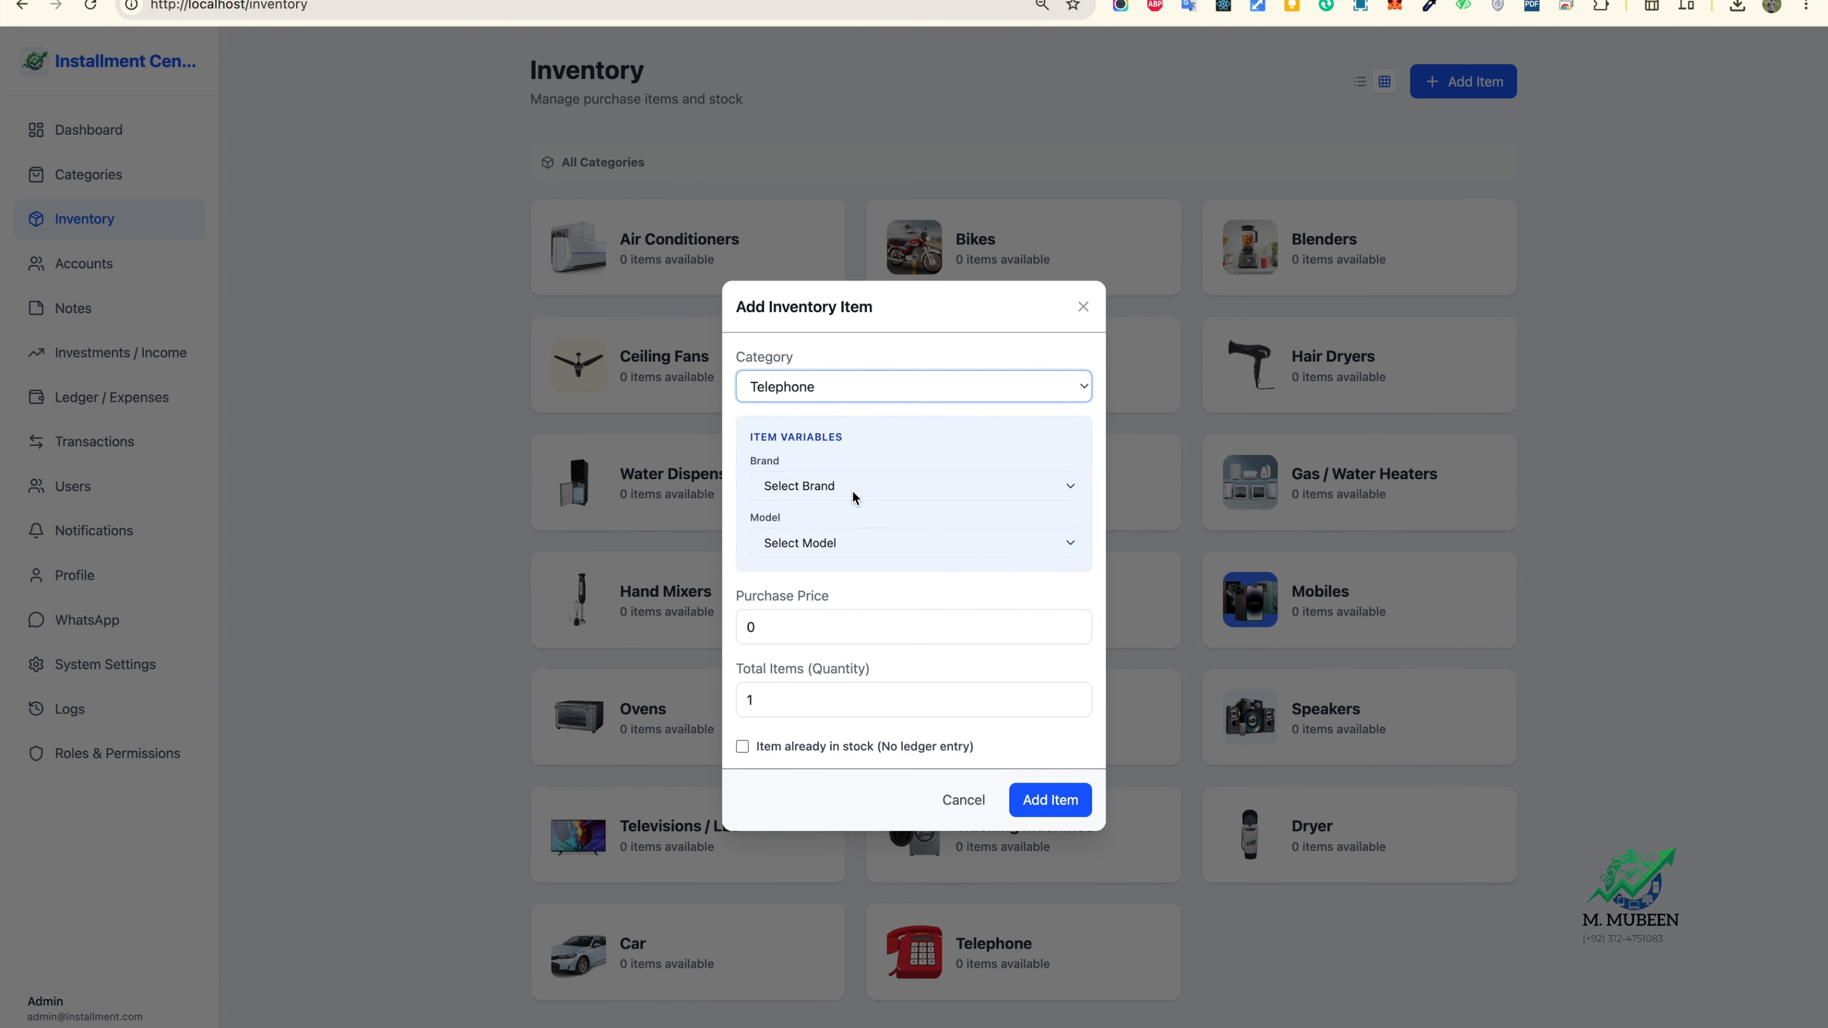
Step: Set brand Daw, model Daw (A), purchase price 400 and quantity 5, then add the item
{"action": "left_click", "coordinate": [878, 488]}
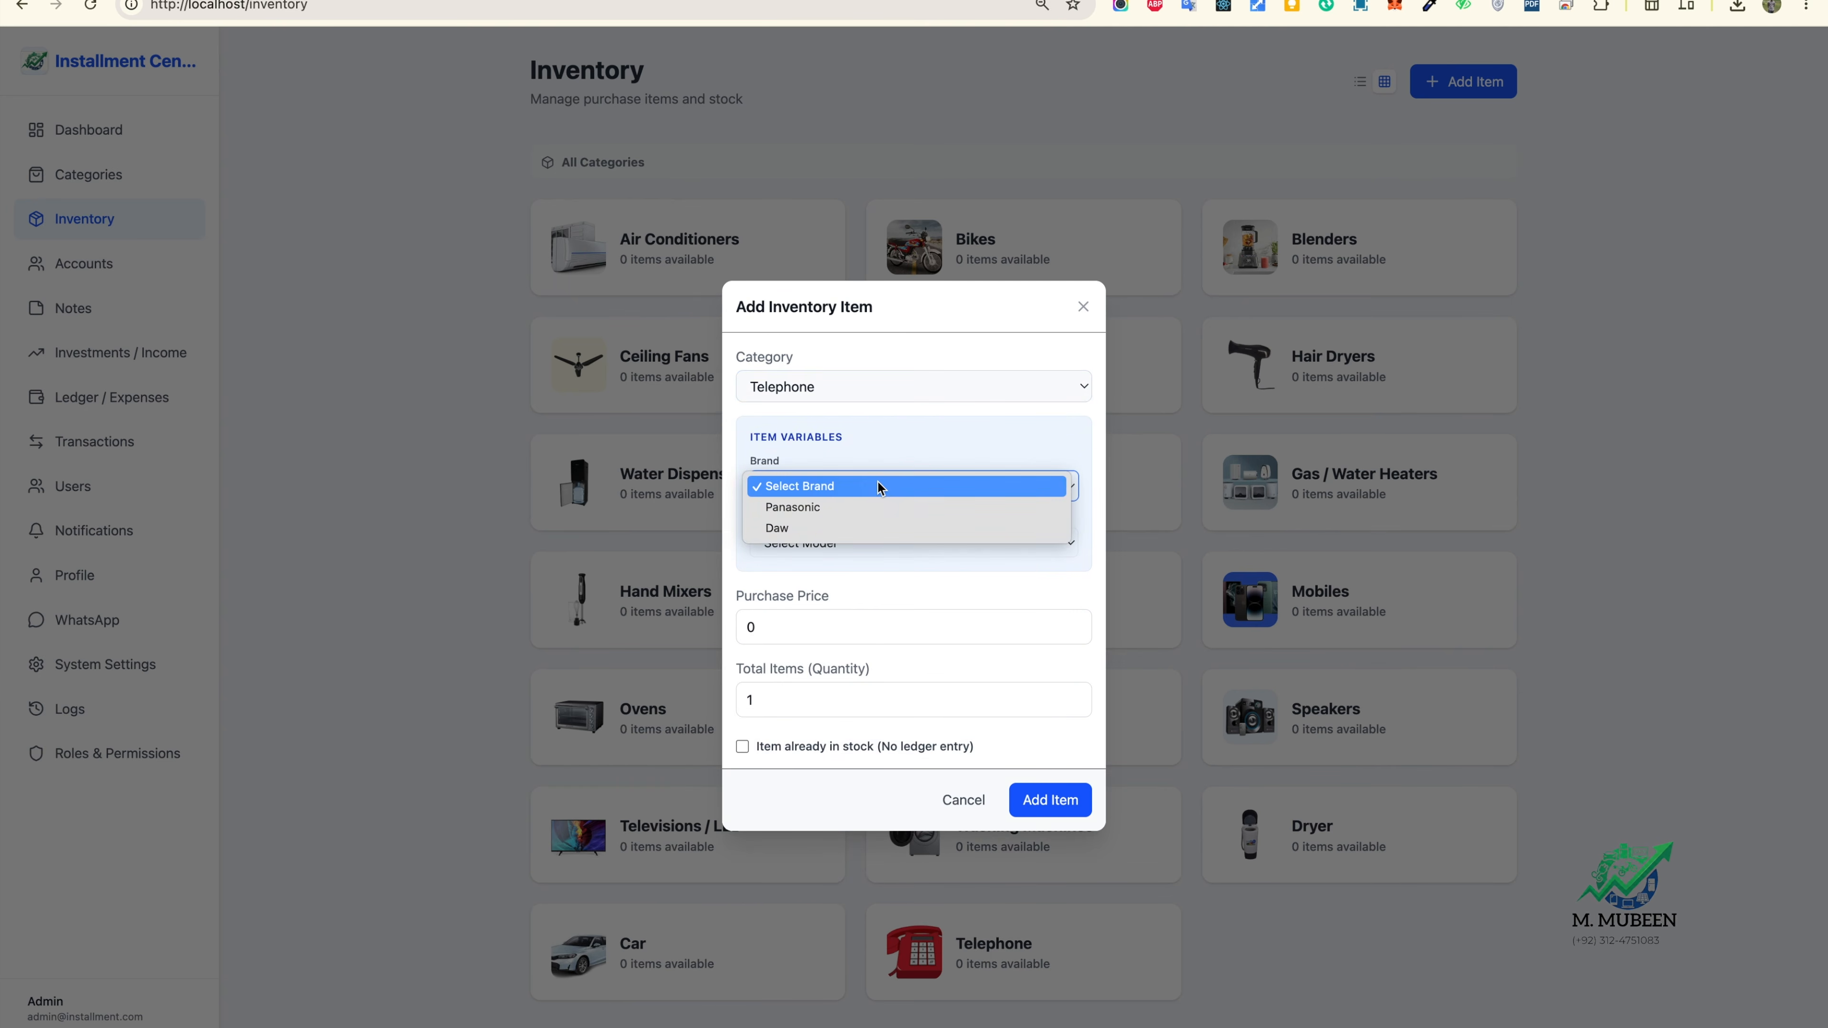
{"action": "left_click", "coordinate": [867, 505]}
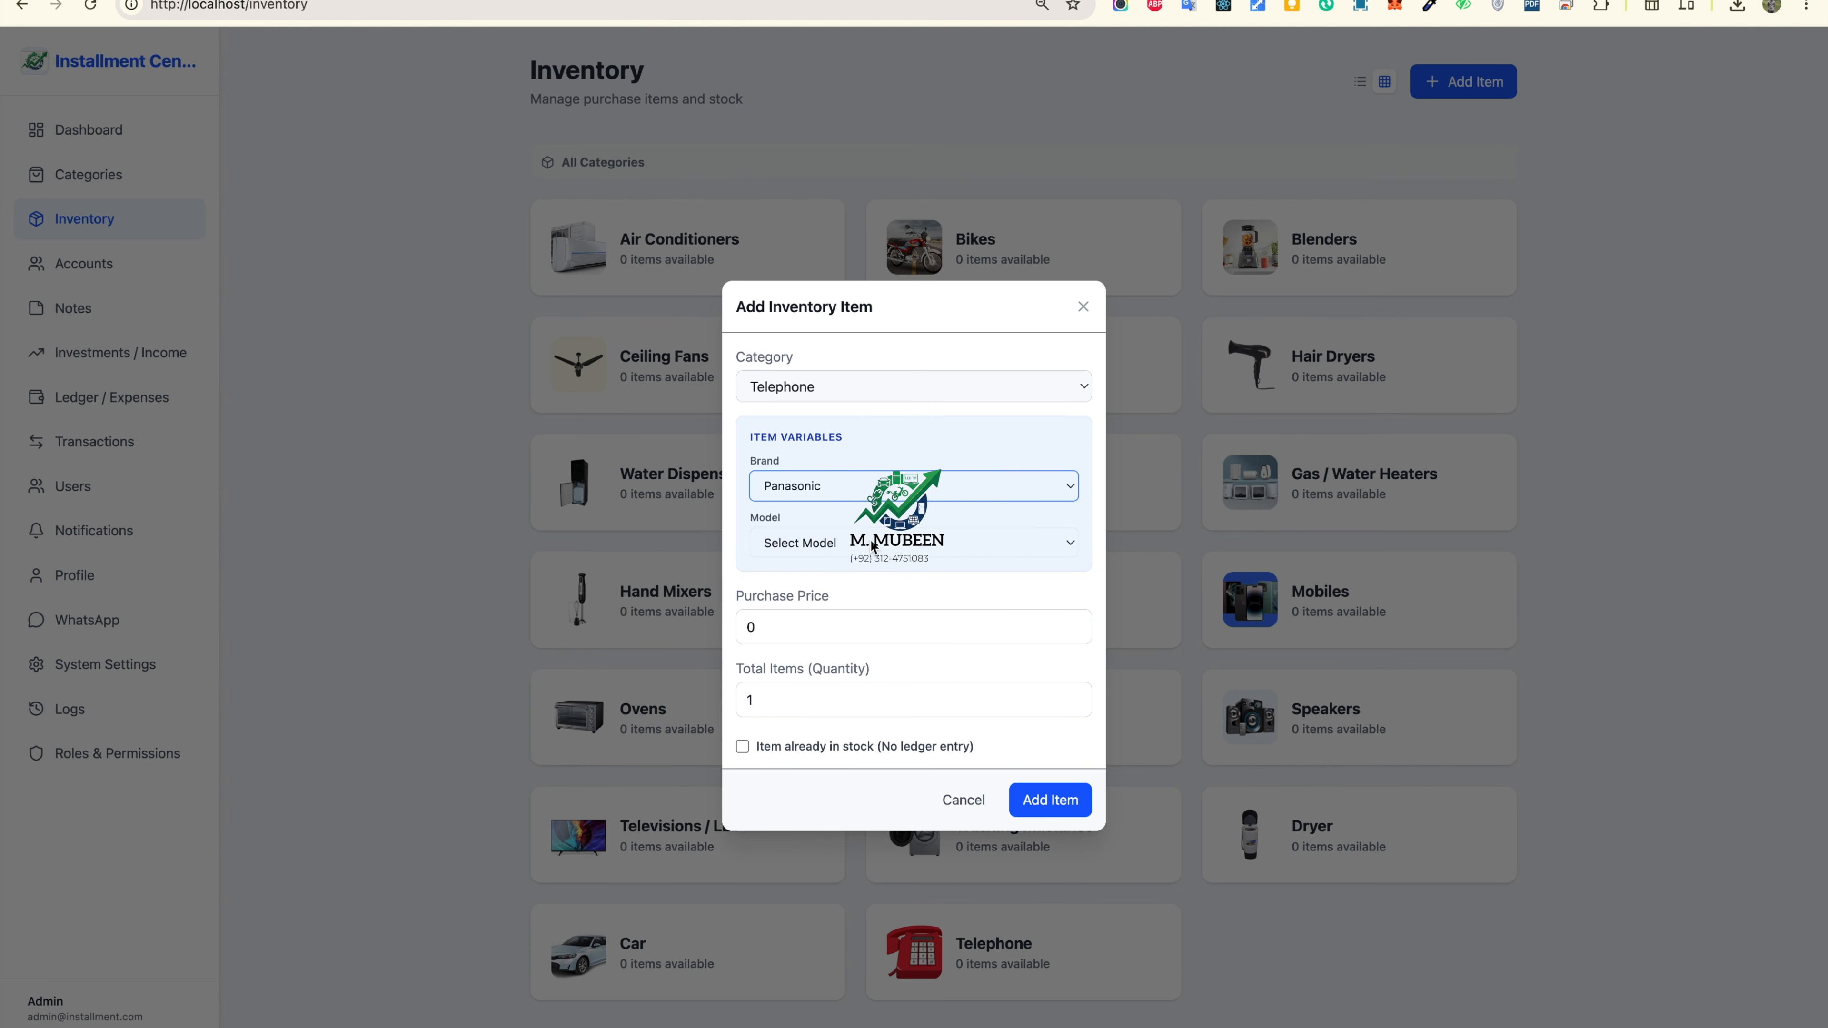
{"action": "left_click", "coordinate": [871, 542]}
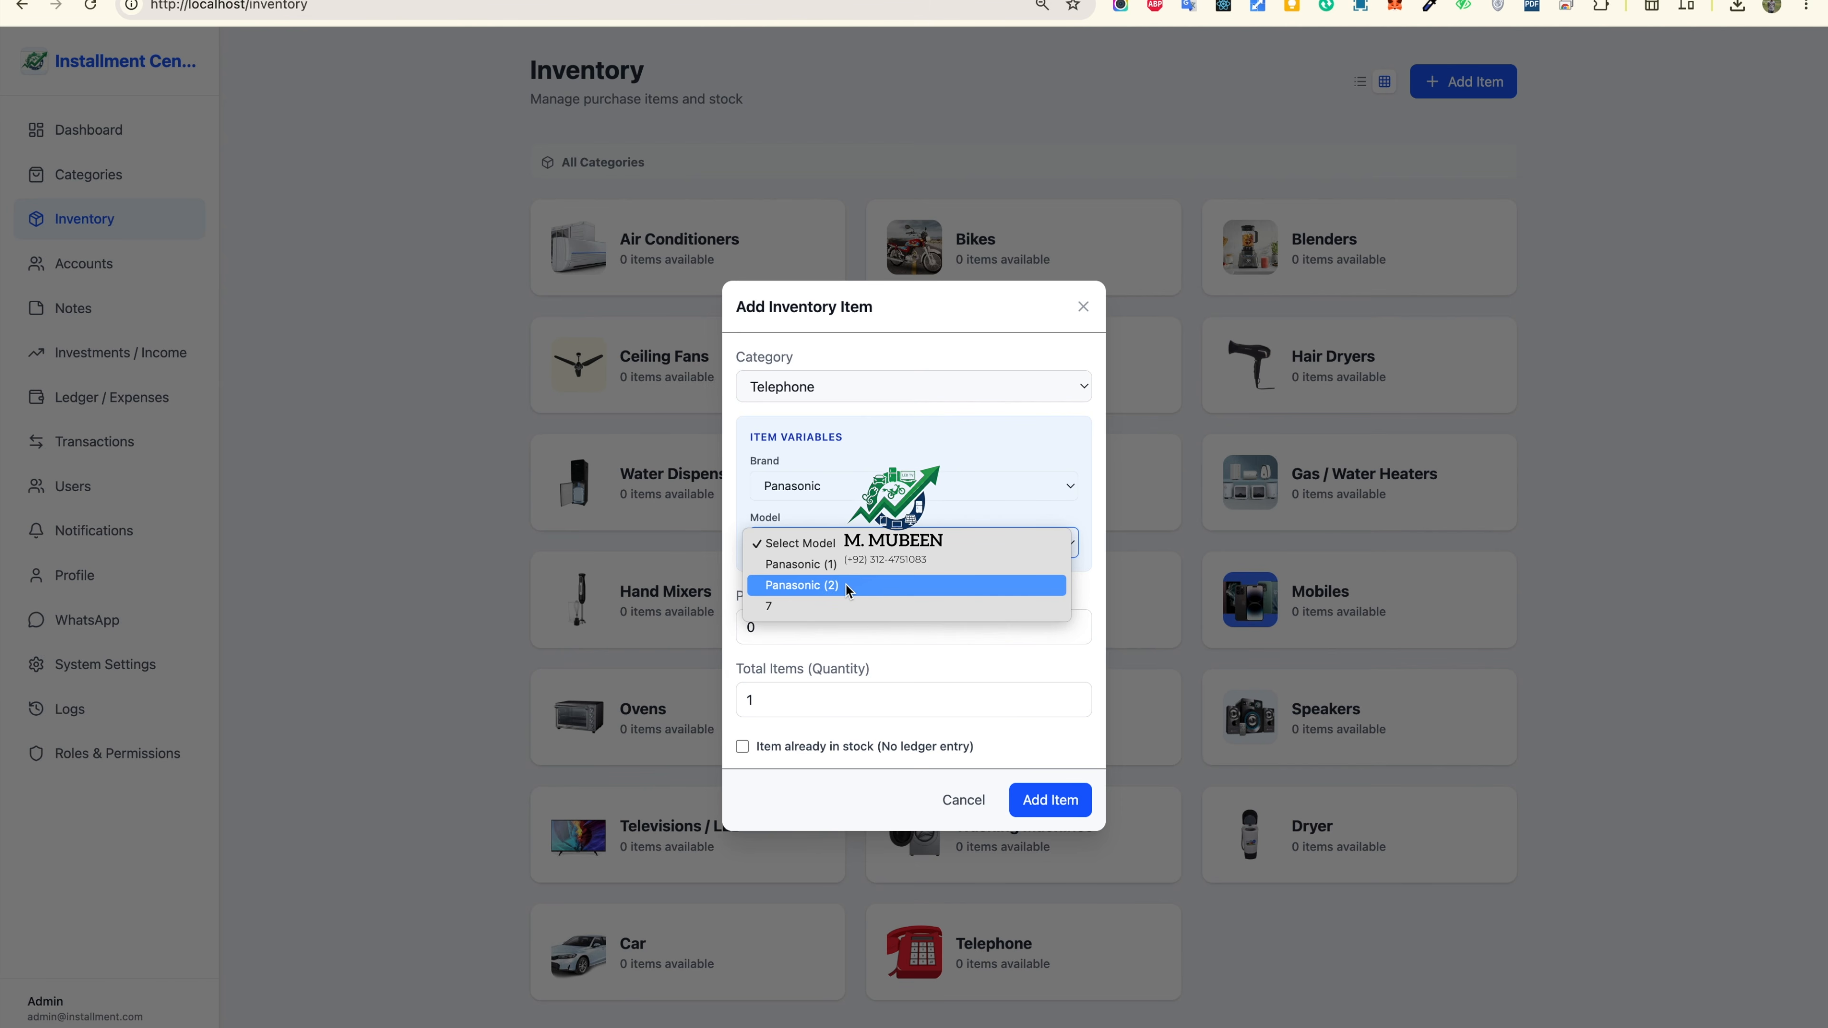
{"action": "left_click", "coordinate": [849, 485]}
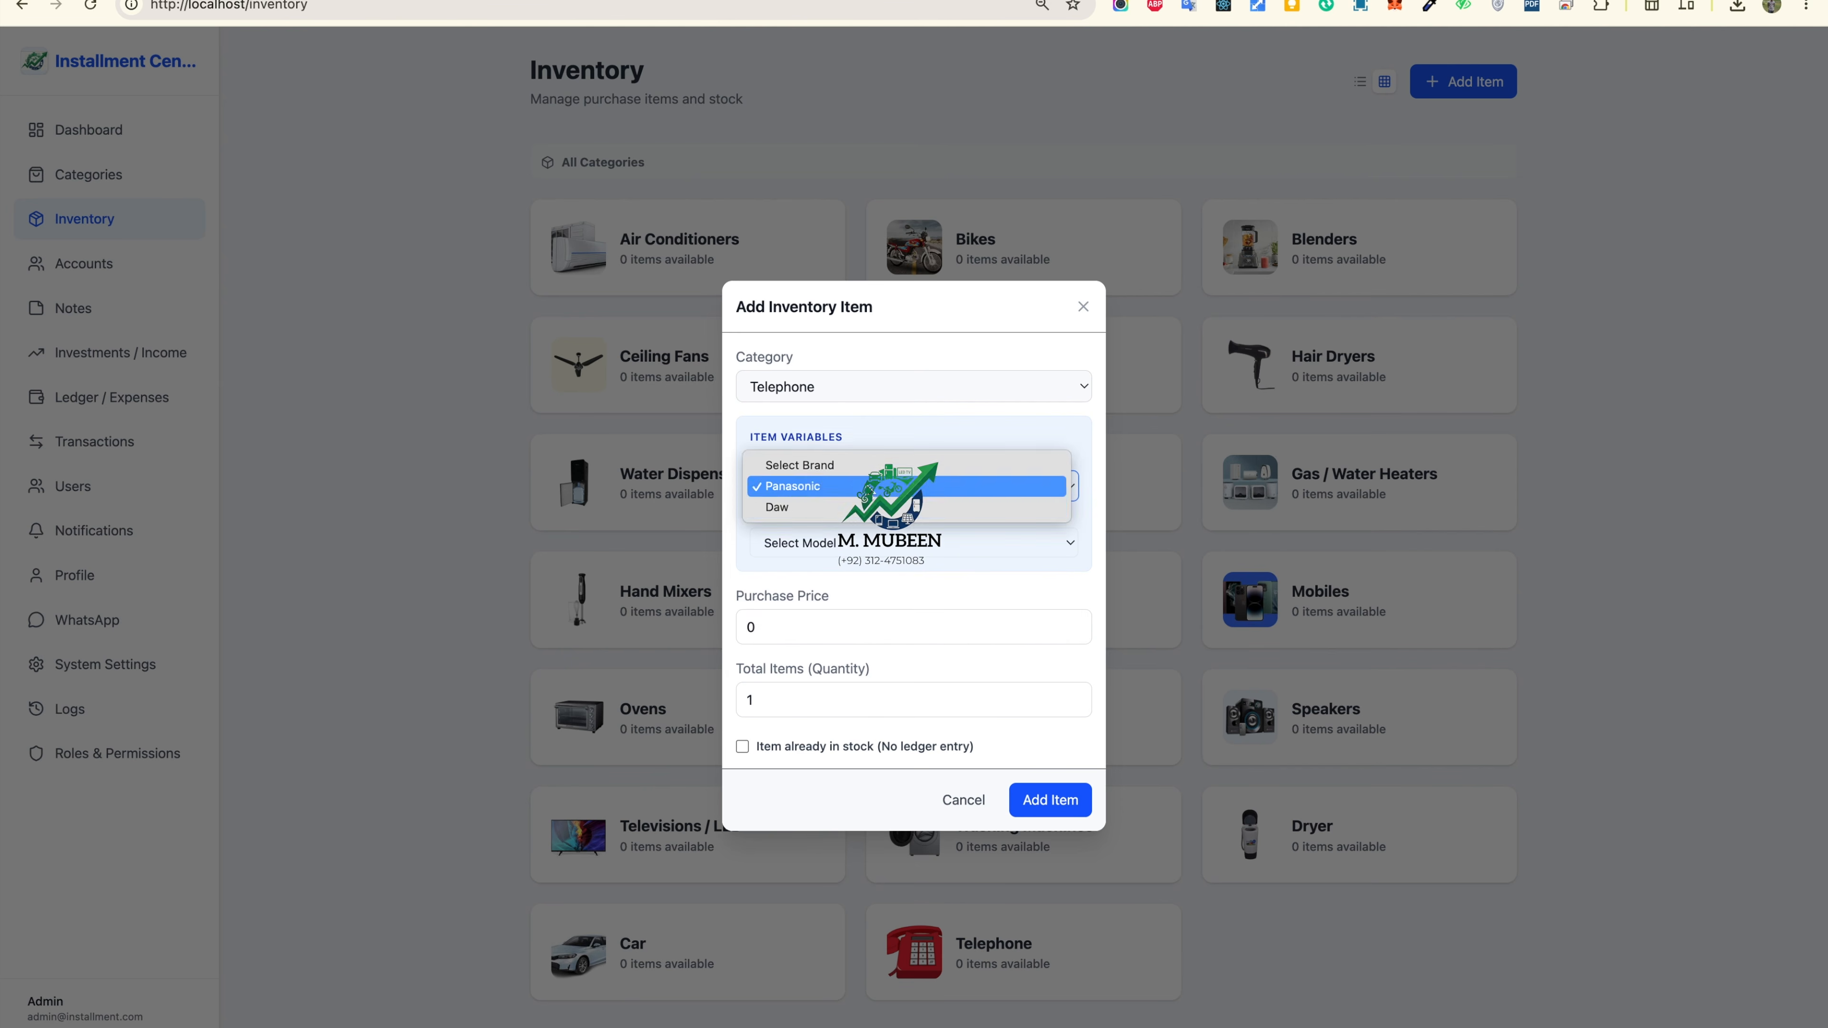
{"action": "left_click", "coordinate": [853, 512]}
{"action": "left_click", "coordinate": [849, 541]}
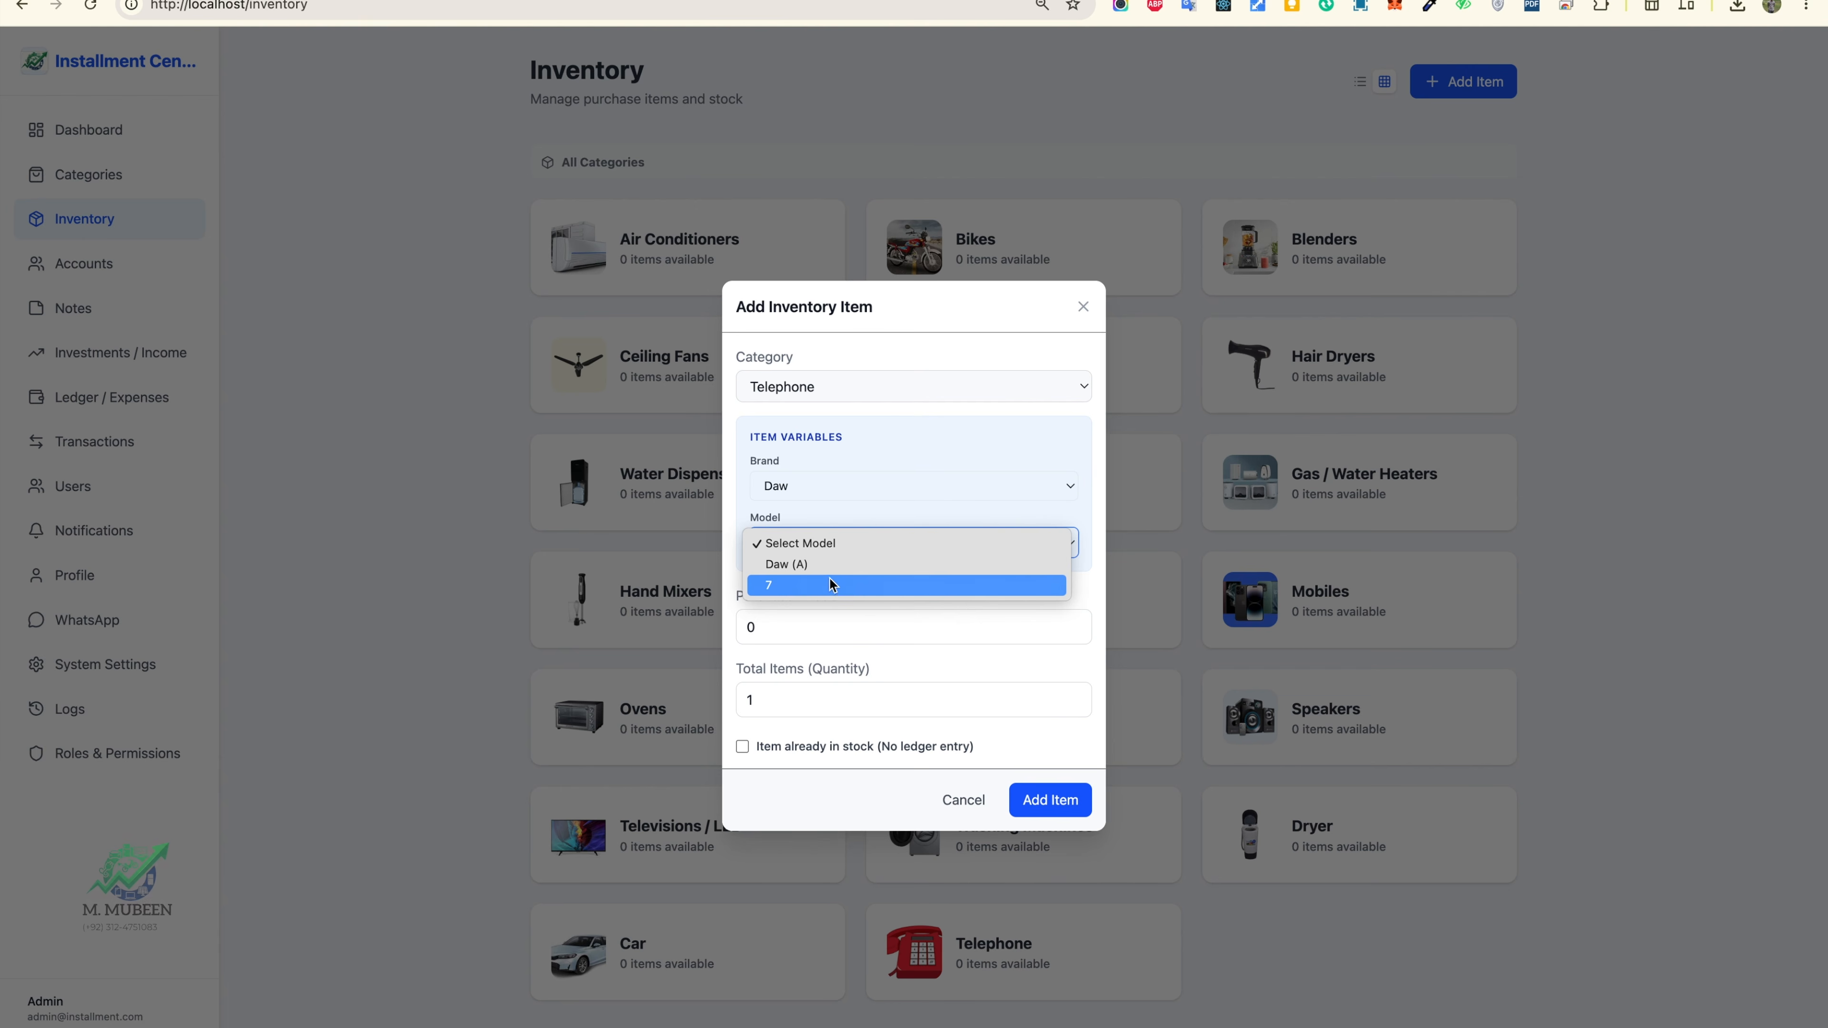
{"action": "left_click", "coordinate": [830, 566]}
{"action": "left_click", "coordinate": [831, 626]}
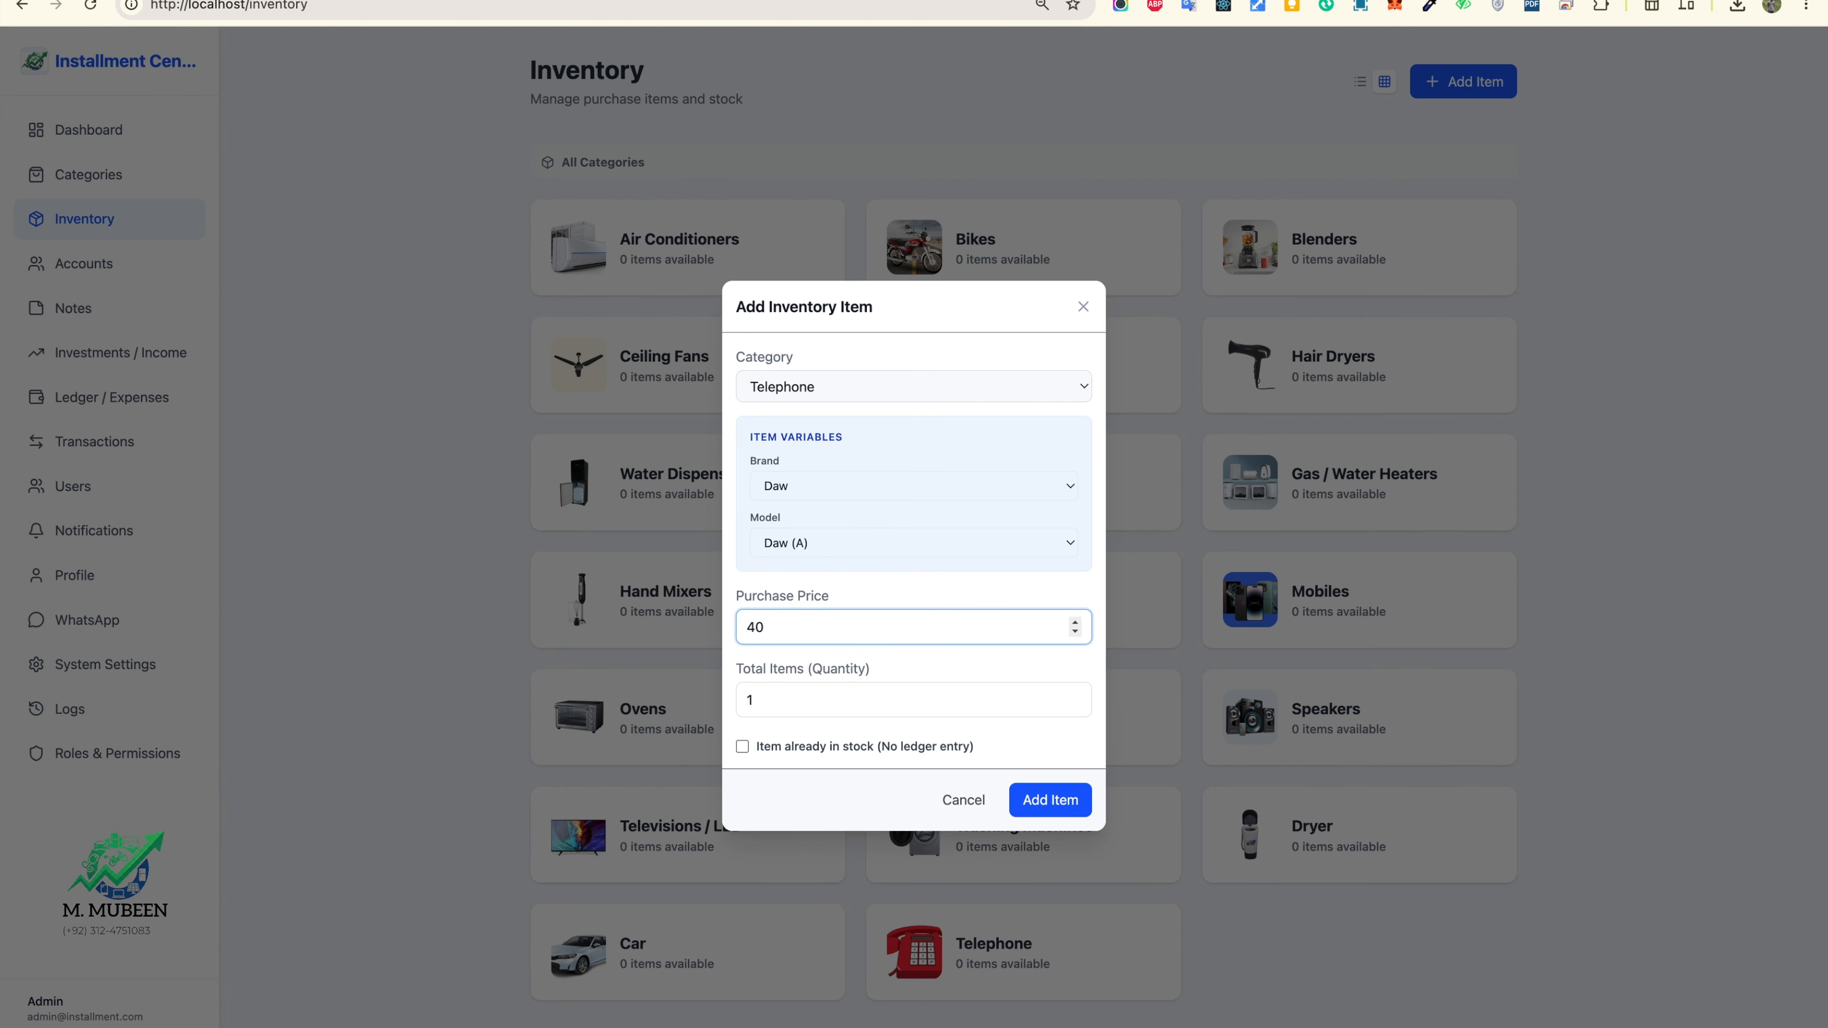
{"action": "left_click", "coordinate": [843, 697]}
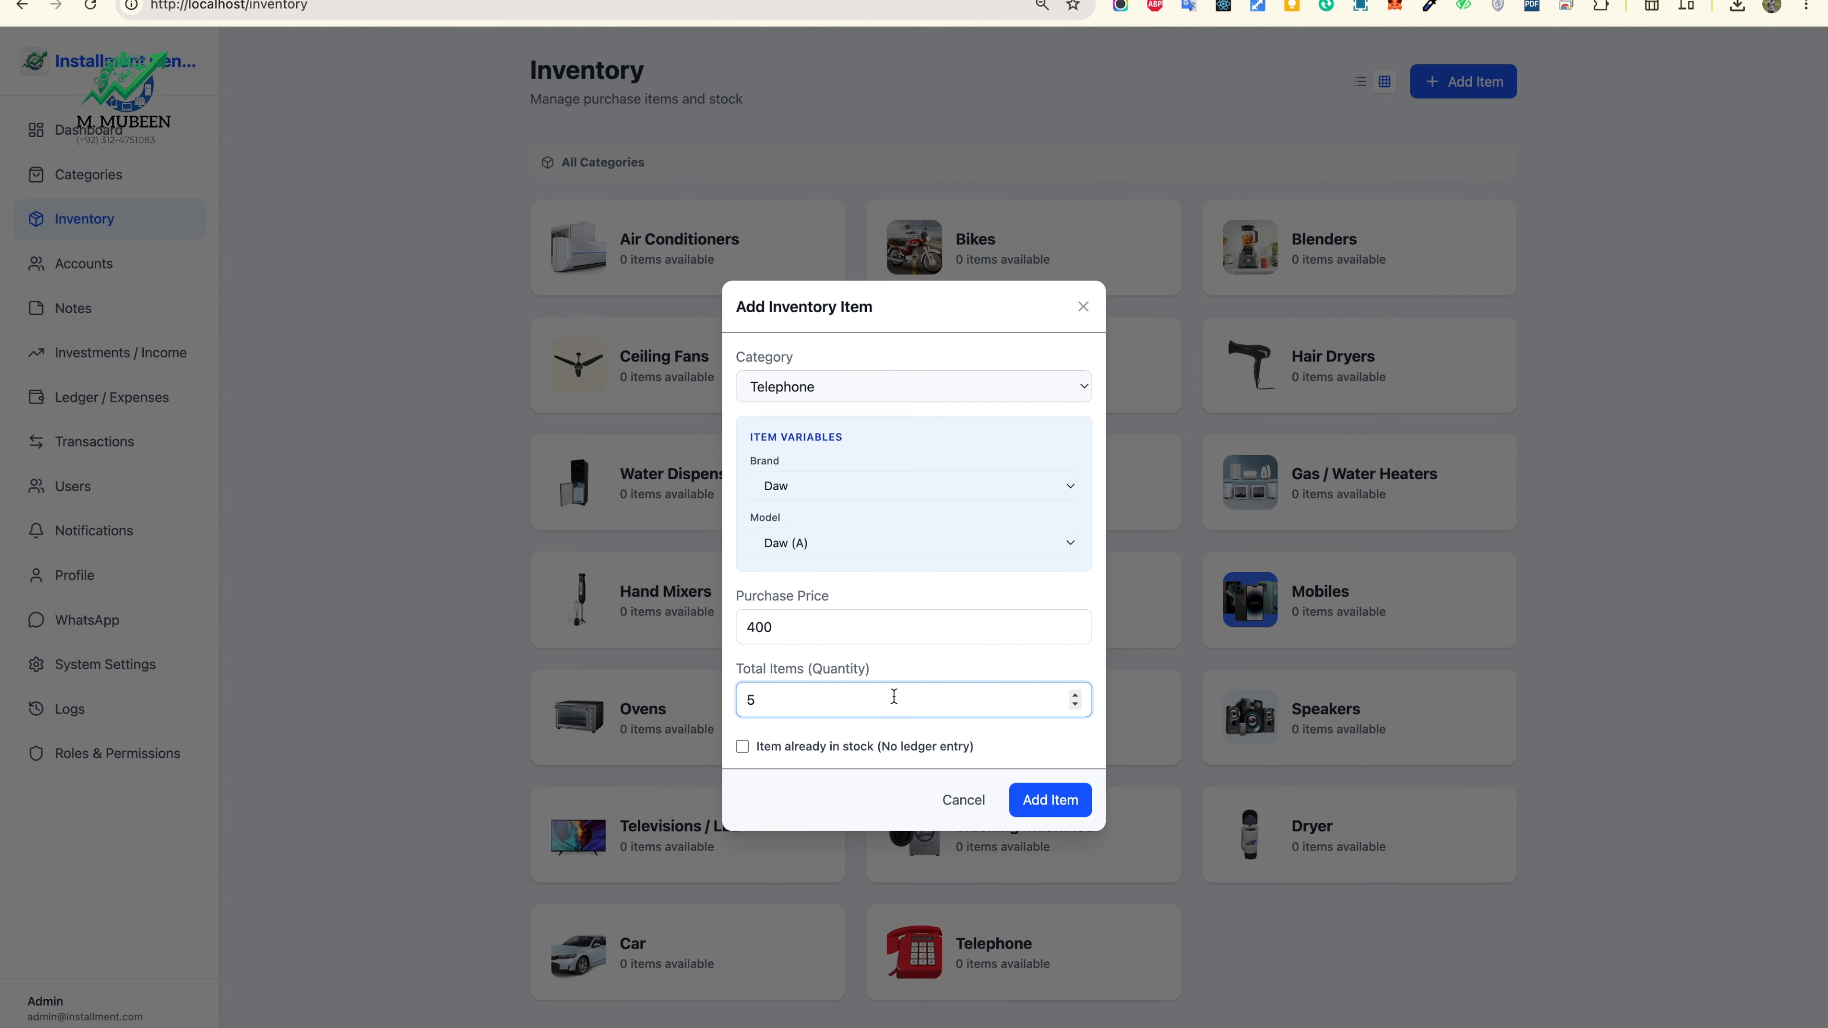
{"action": "left_click", "coordinate": [1050, 800]}
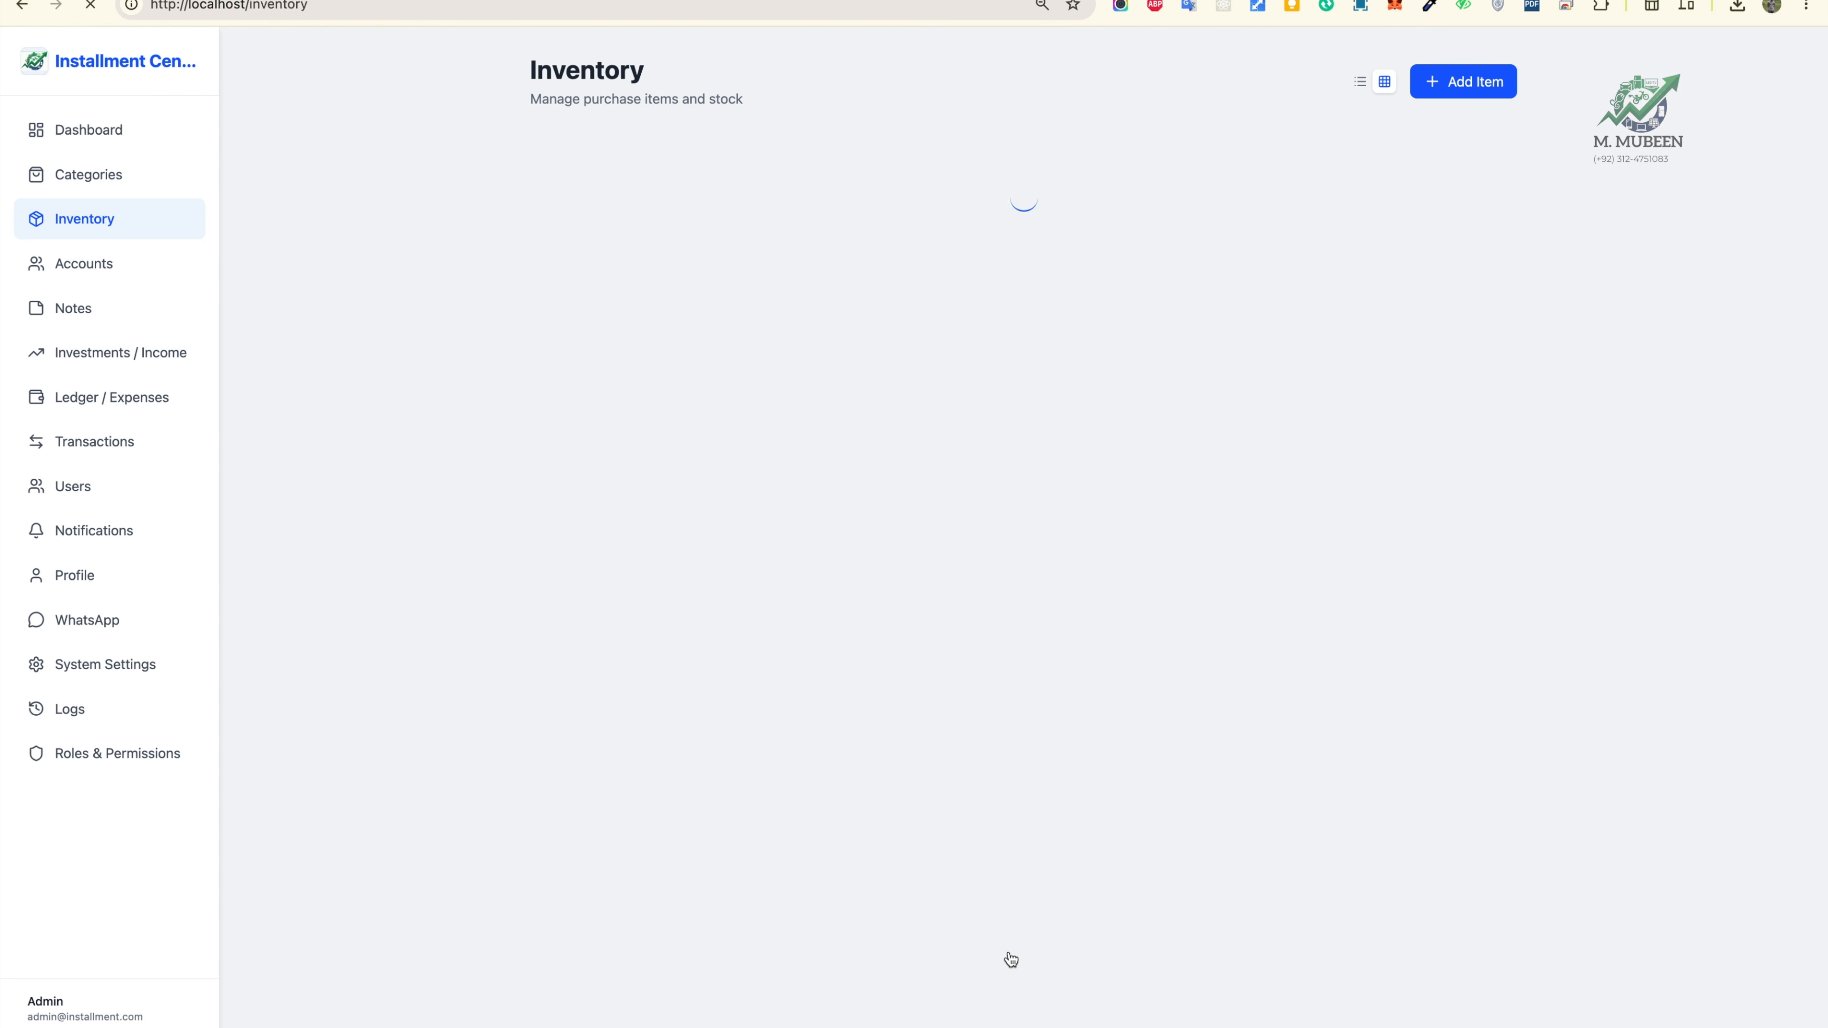
Step: Browse Telephone > Daw > Daw (A) in Inventory to confirm the new stock
{"action": "left_click", "coordinate": [1036, 995]}
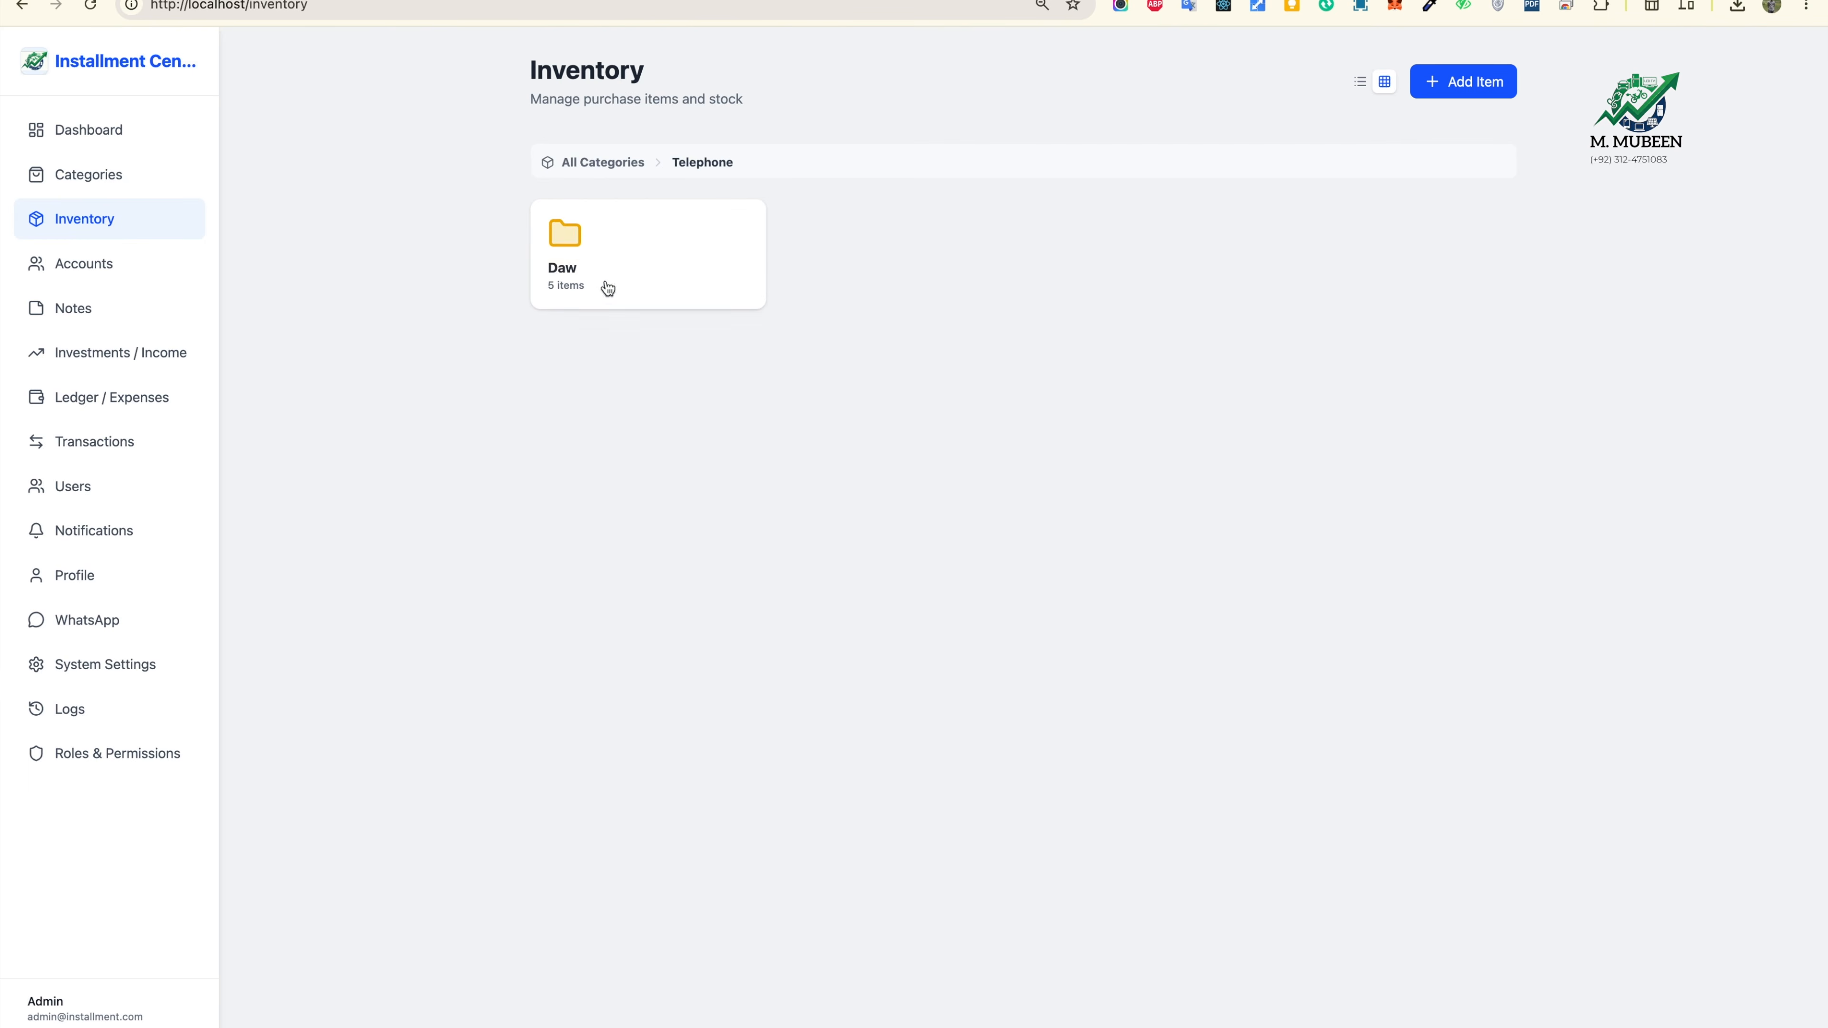
{"action": "left_click", "coordinate": [599, 262]}
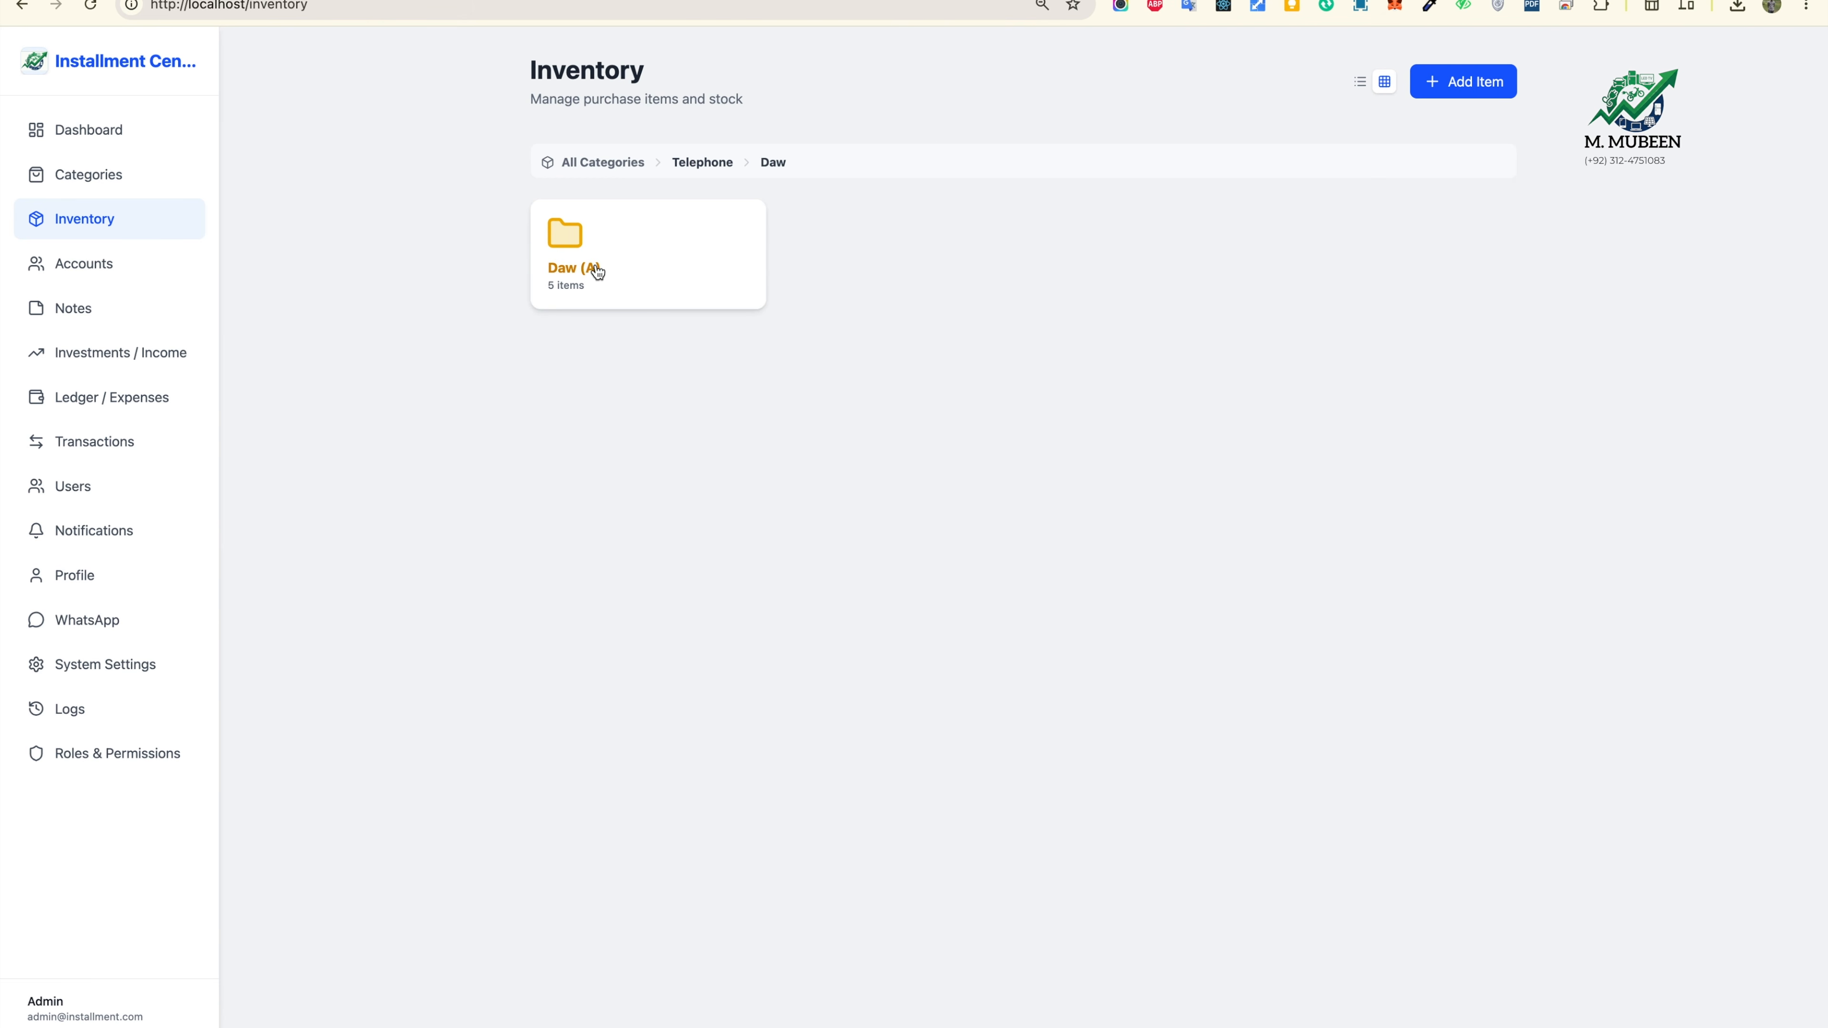
{"action": "left_click", "coordinate": [596, 271]}
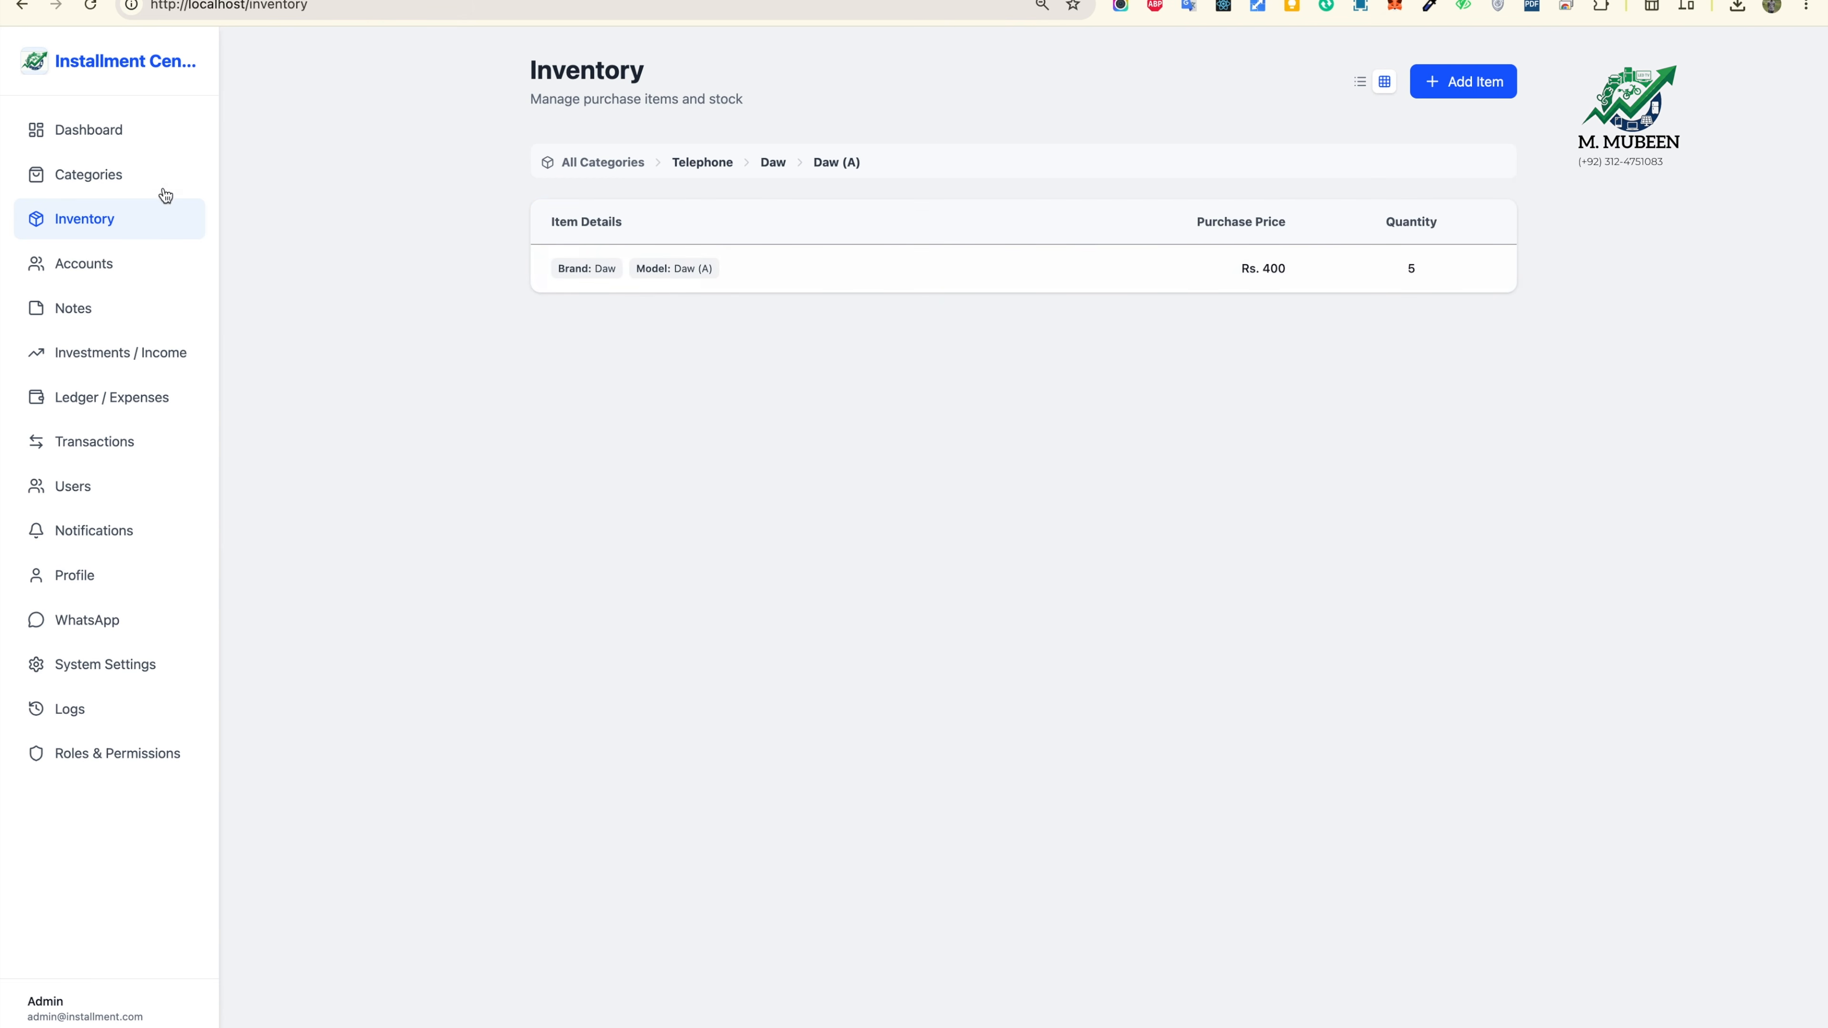
Step: Check the dashboard Expense Logs for five Rs. 400 Telephone purchases totalling Rs. 2,000
{"action": "left_click", "coordinate": [115, 172]}
{"action": "left_click", "coordinate": [111, 132]}
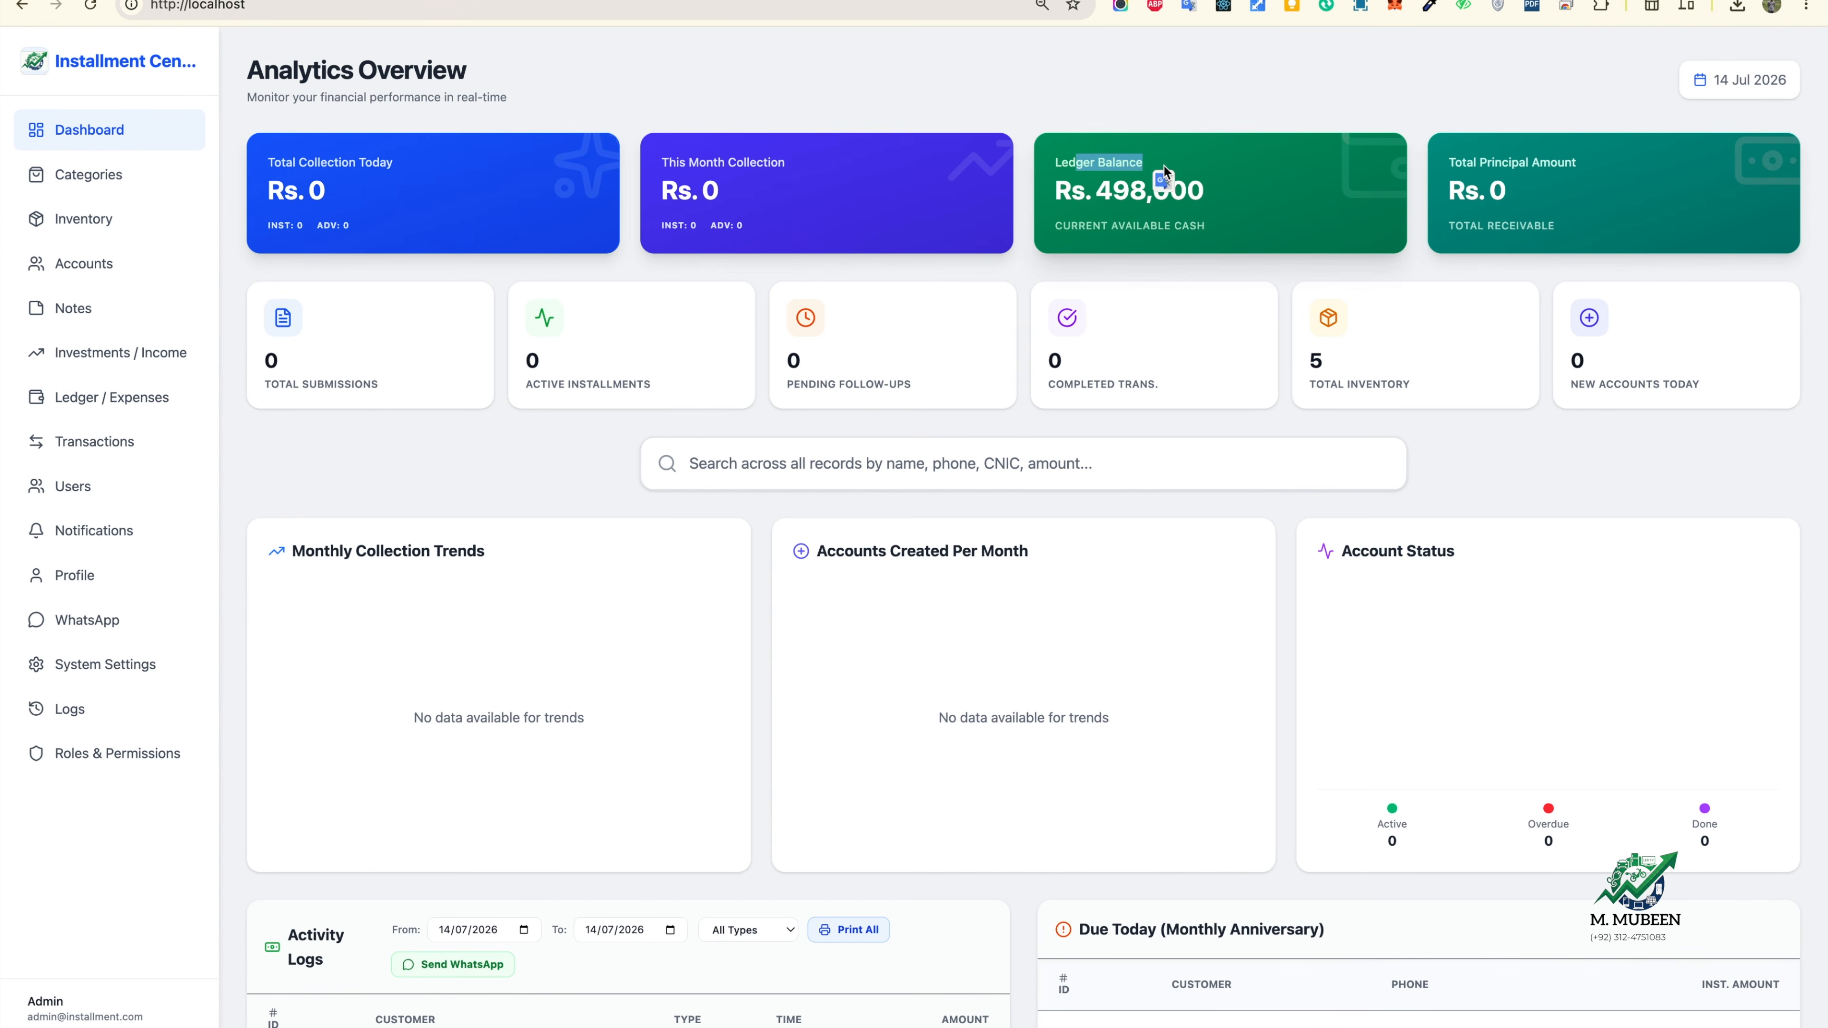
{"action": "left_click", "coordinate": [1111, 220]}
{"action": "left_click_drag", "start_coordinate": [1112, 194], "coordinate": [1187, 196]}
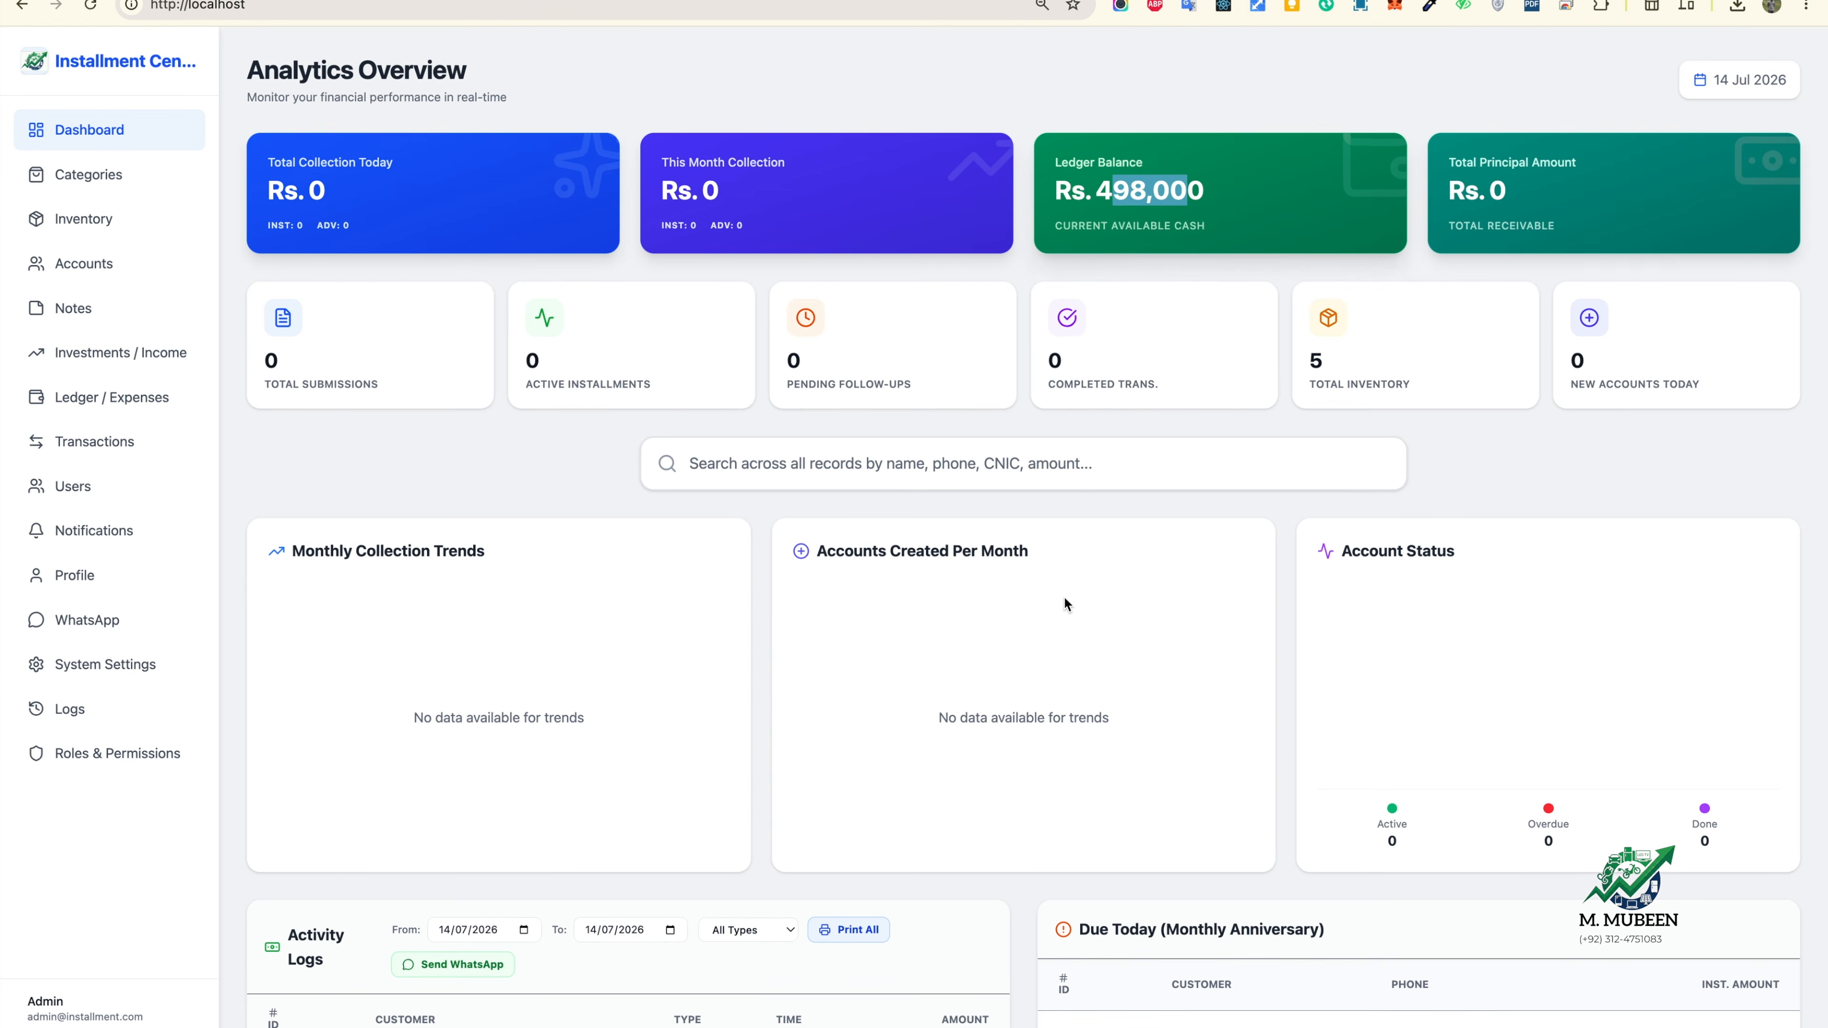
{"action": "scroll", "coordinate": [1063, 596], "scroll_direction": "down", "scroll_amount": 3}
{"action": "scroll", "coordinate": [1066, 604], "scroll_direction": "down", "scroll_amount": 12}
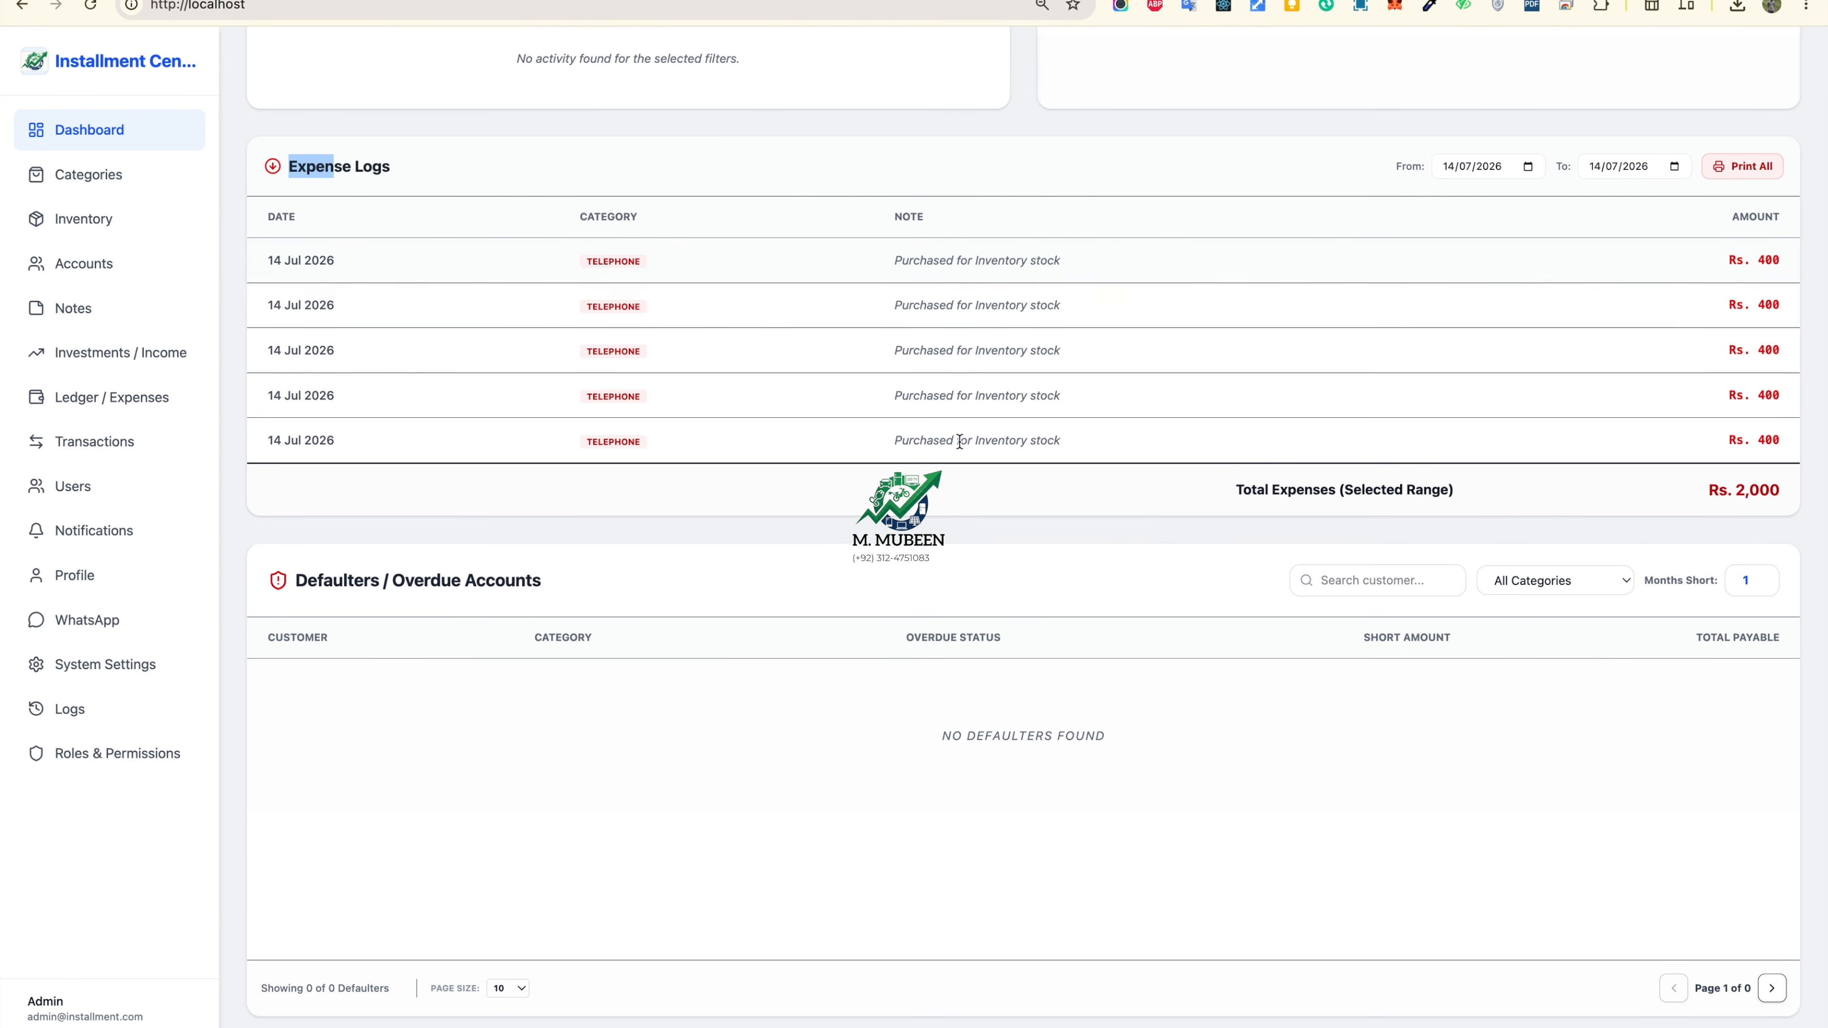
Step: Open WhatsApp Management and confirm the backend connection shows Connected with a linked number
{"action": "left_click", "coordinate": [84, 263]}
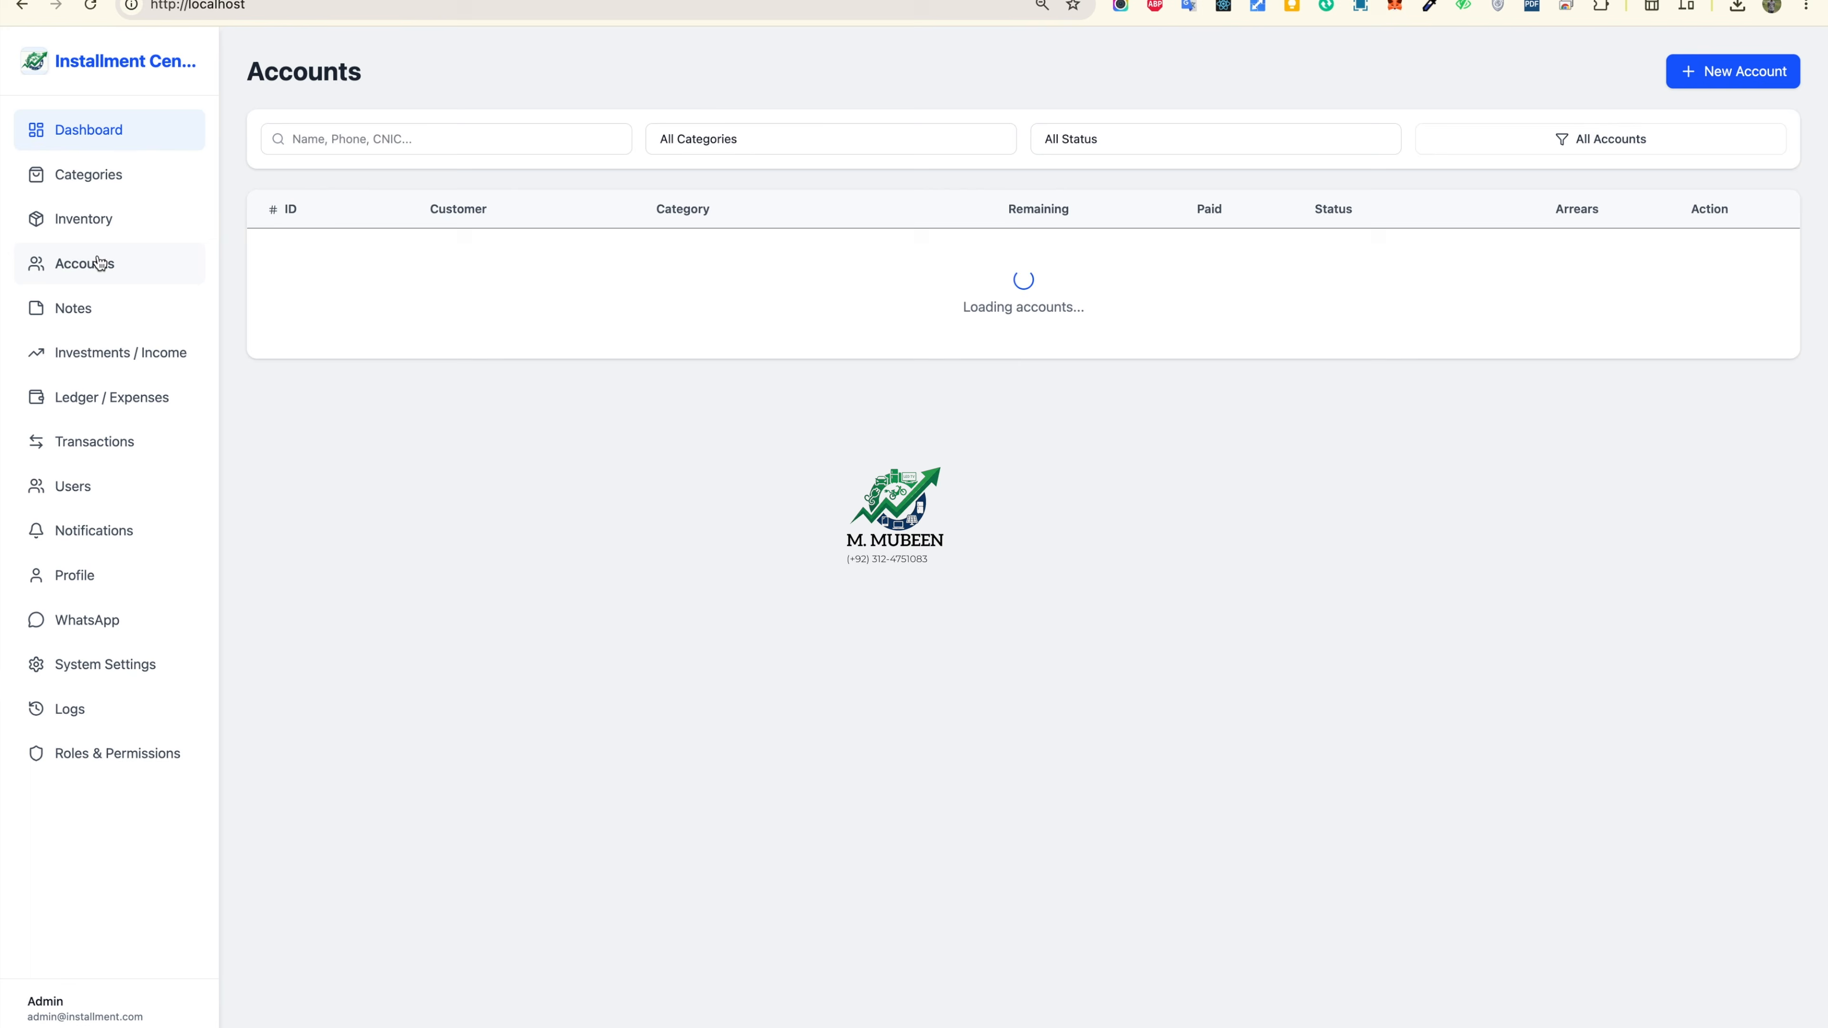
{"action": "left_click", "coordinate": [85, 219]}
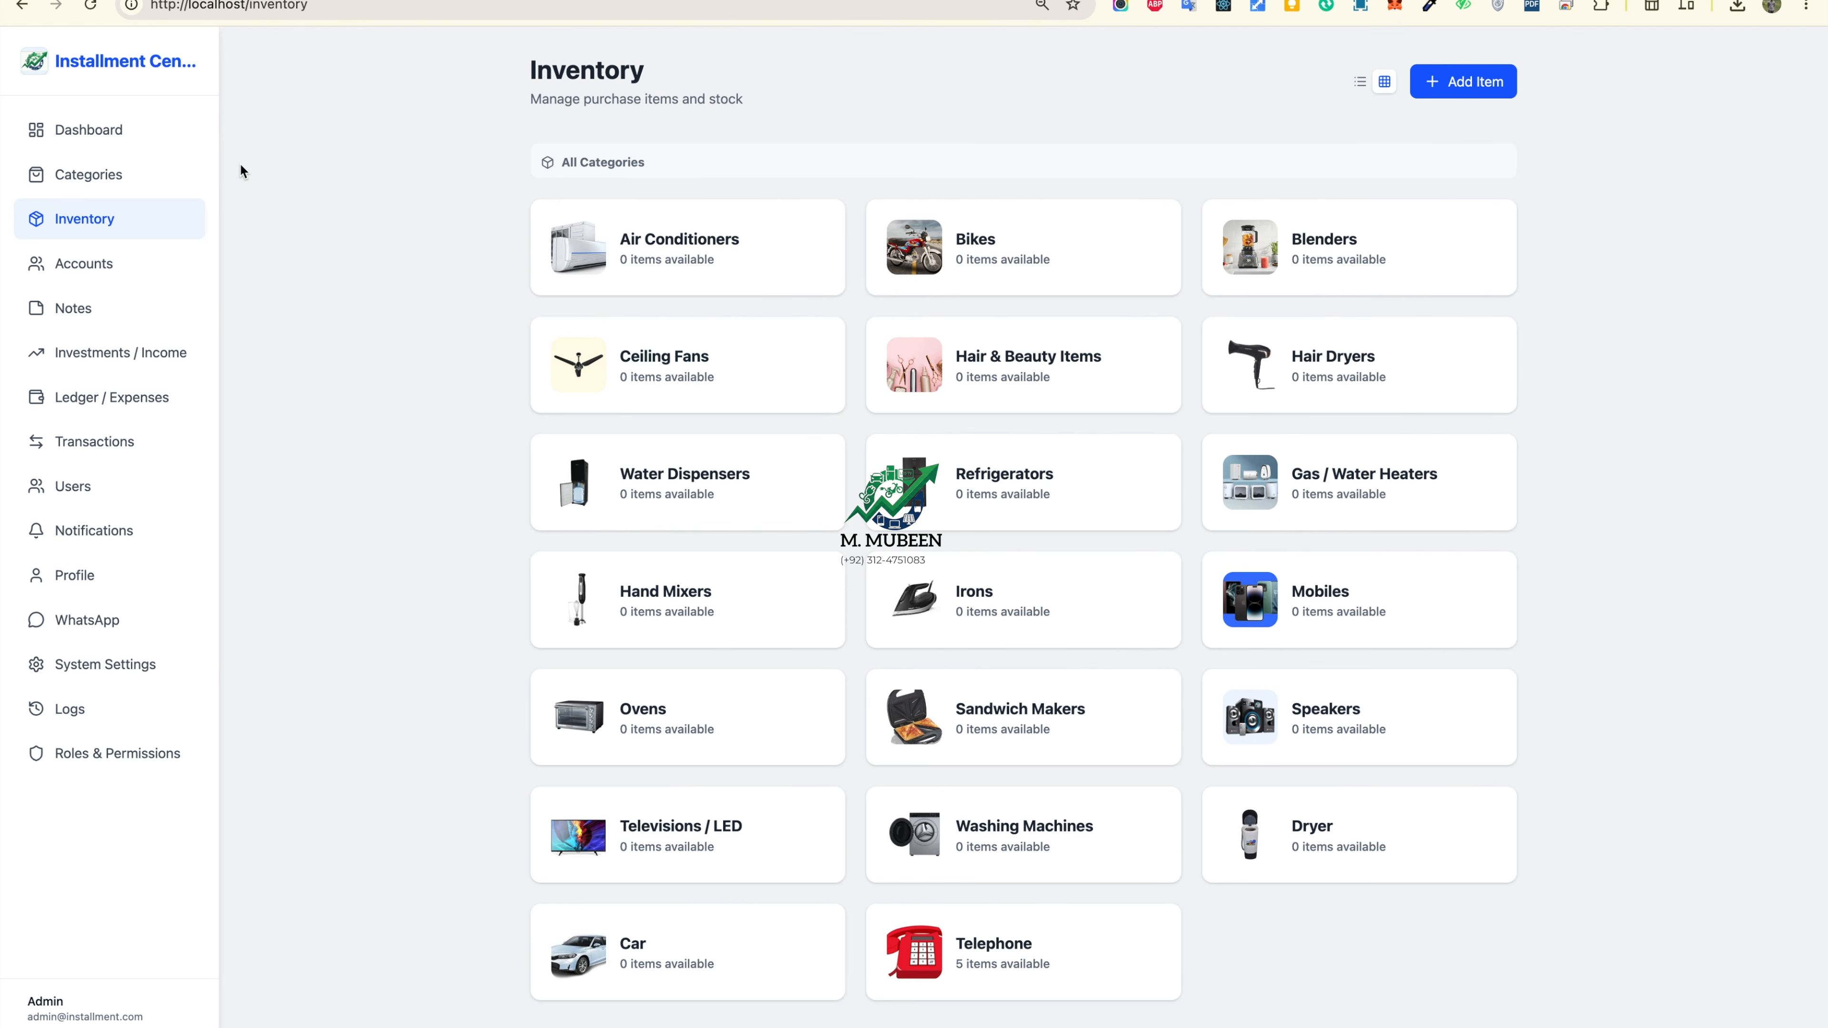
{"action": "left_click", "coordinate": [91, 179]}
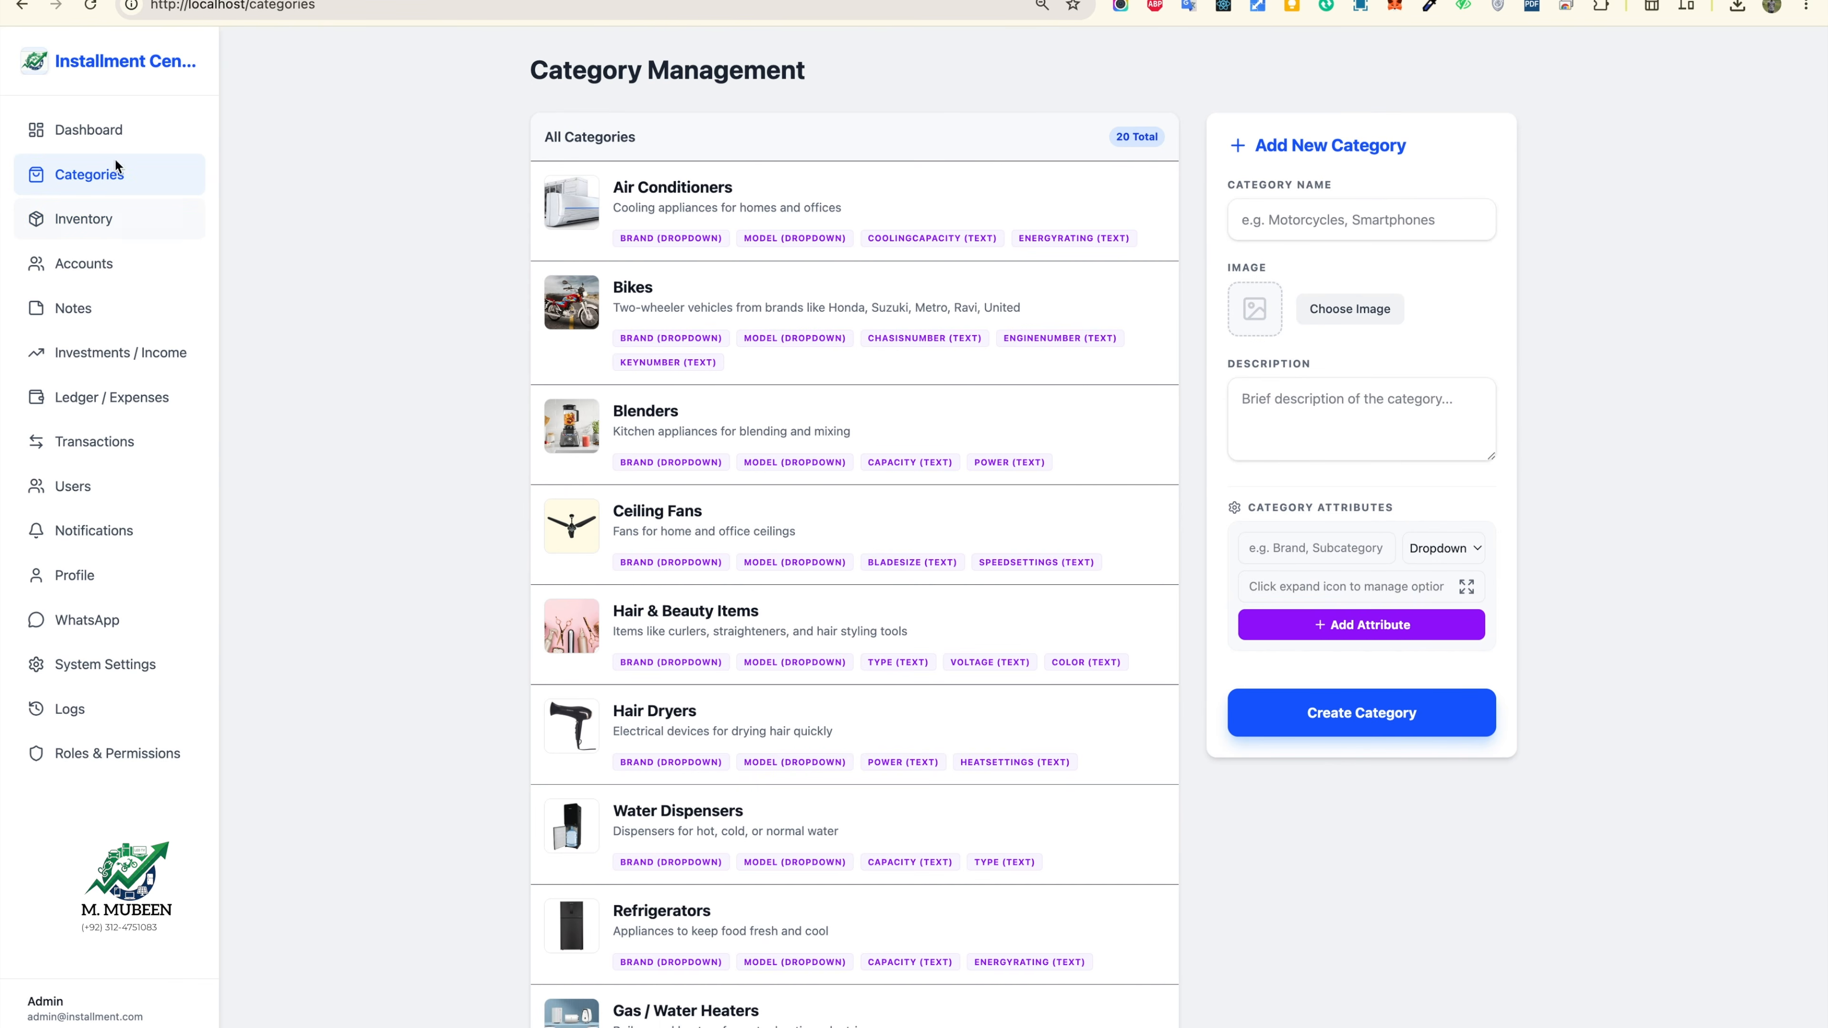
{"action": "left_click", "coordinate": [101, 220]}
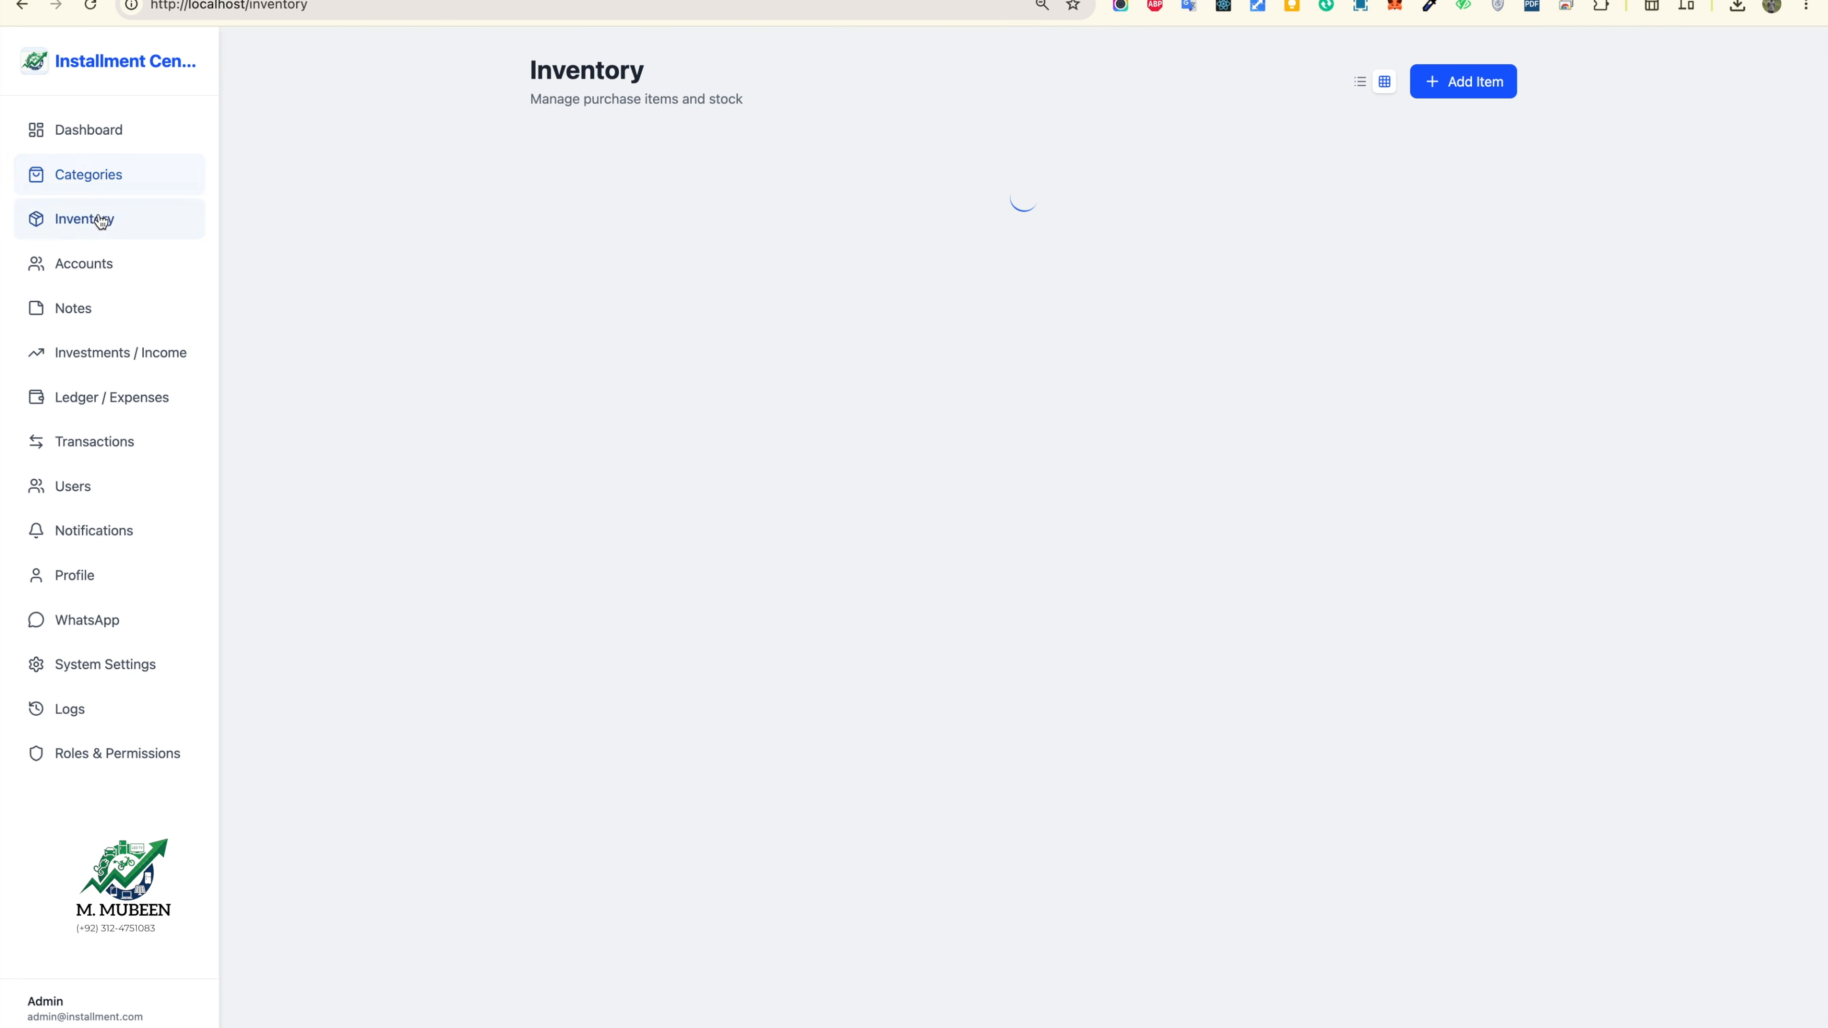
{"action": "left_click", "coordinate": [100, 265]}
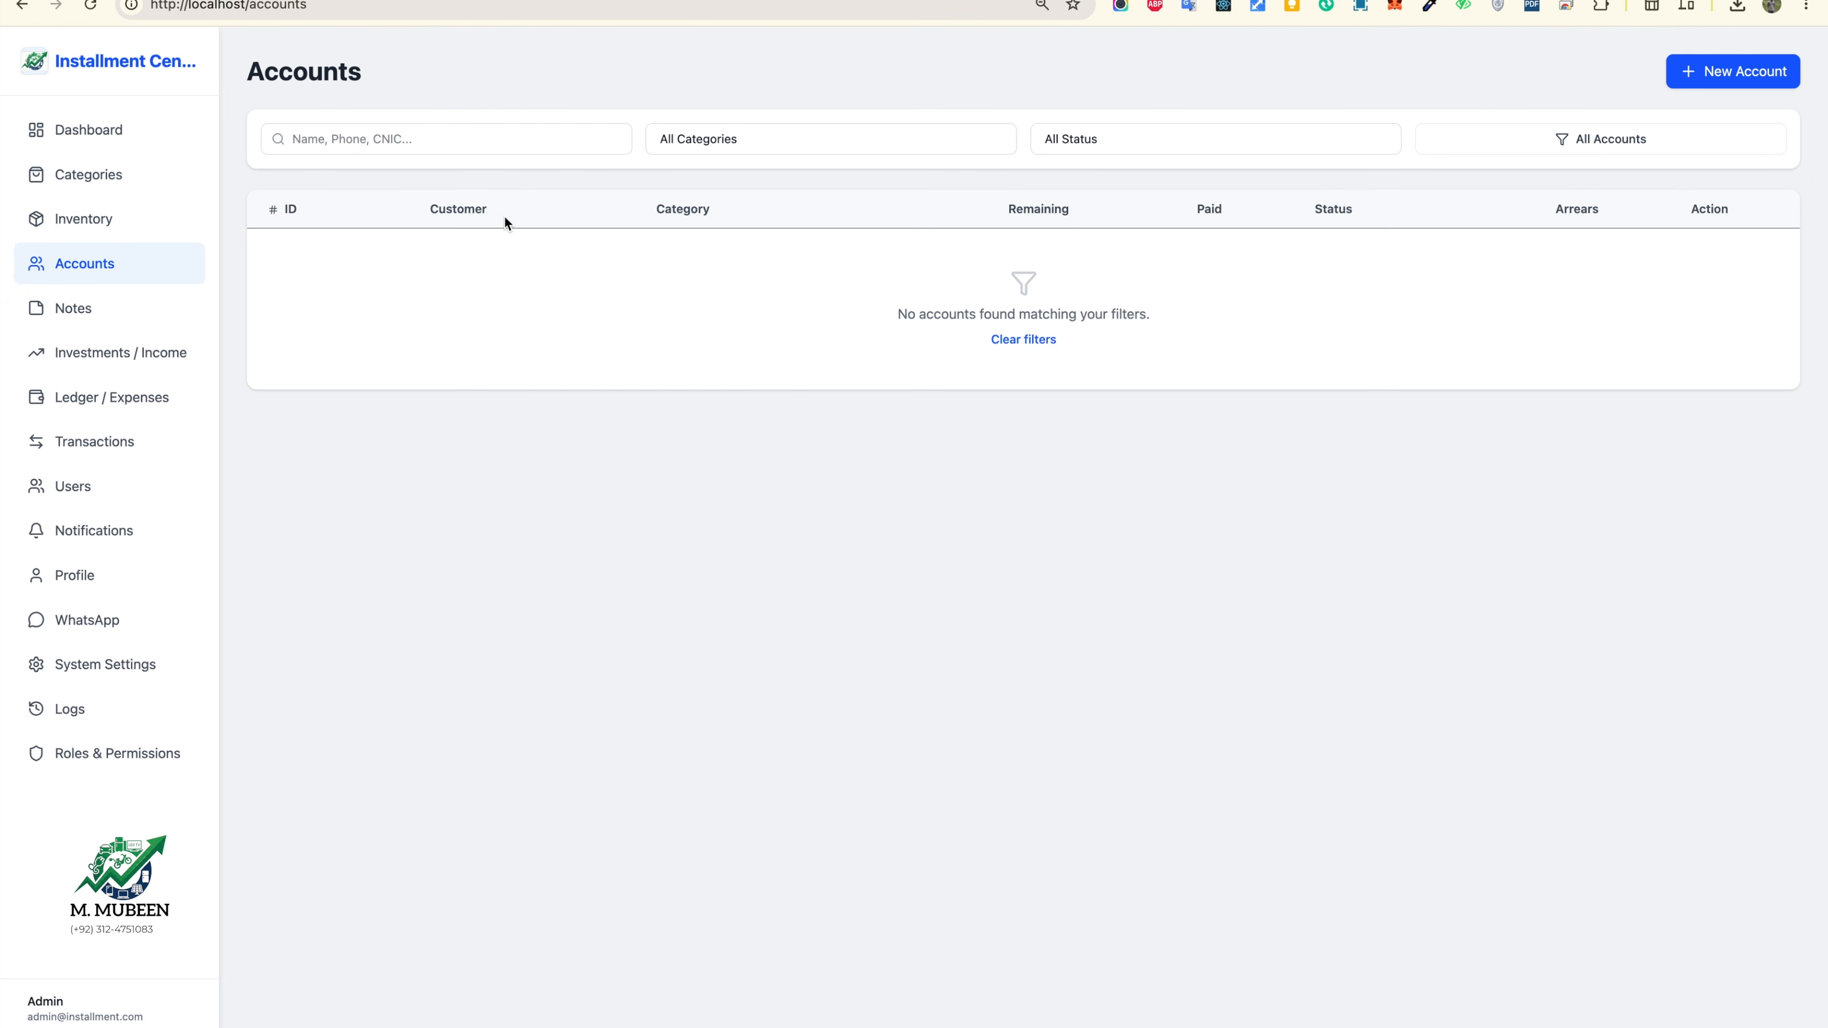
{"action": "left_click", "coordinate": [130, 632]}
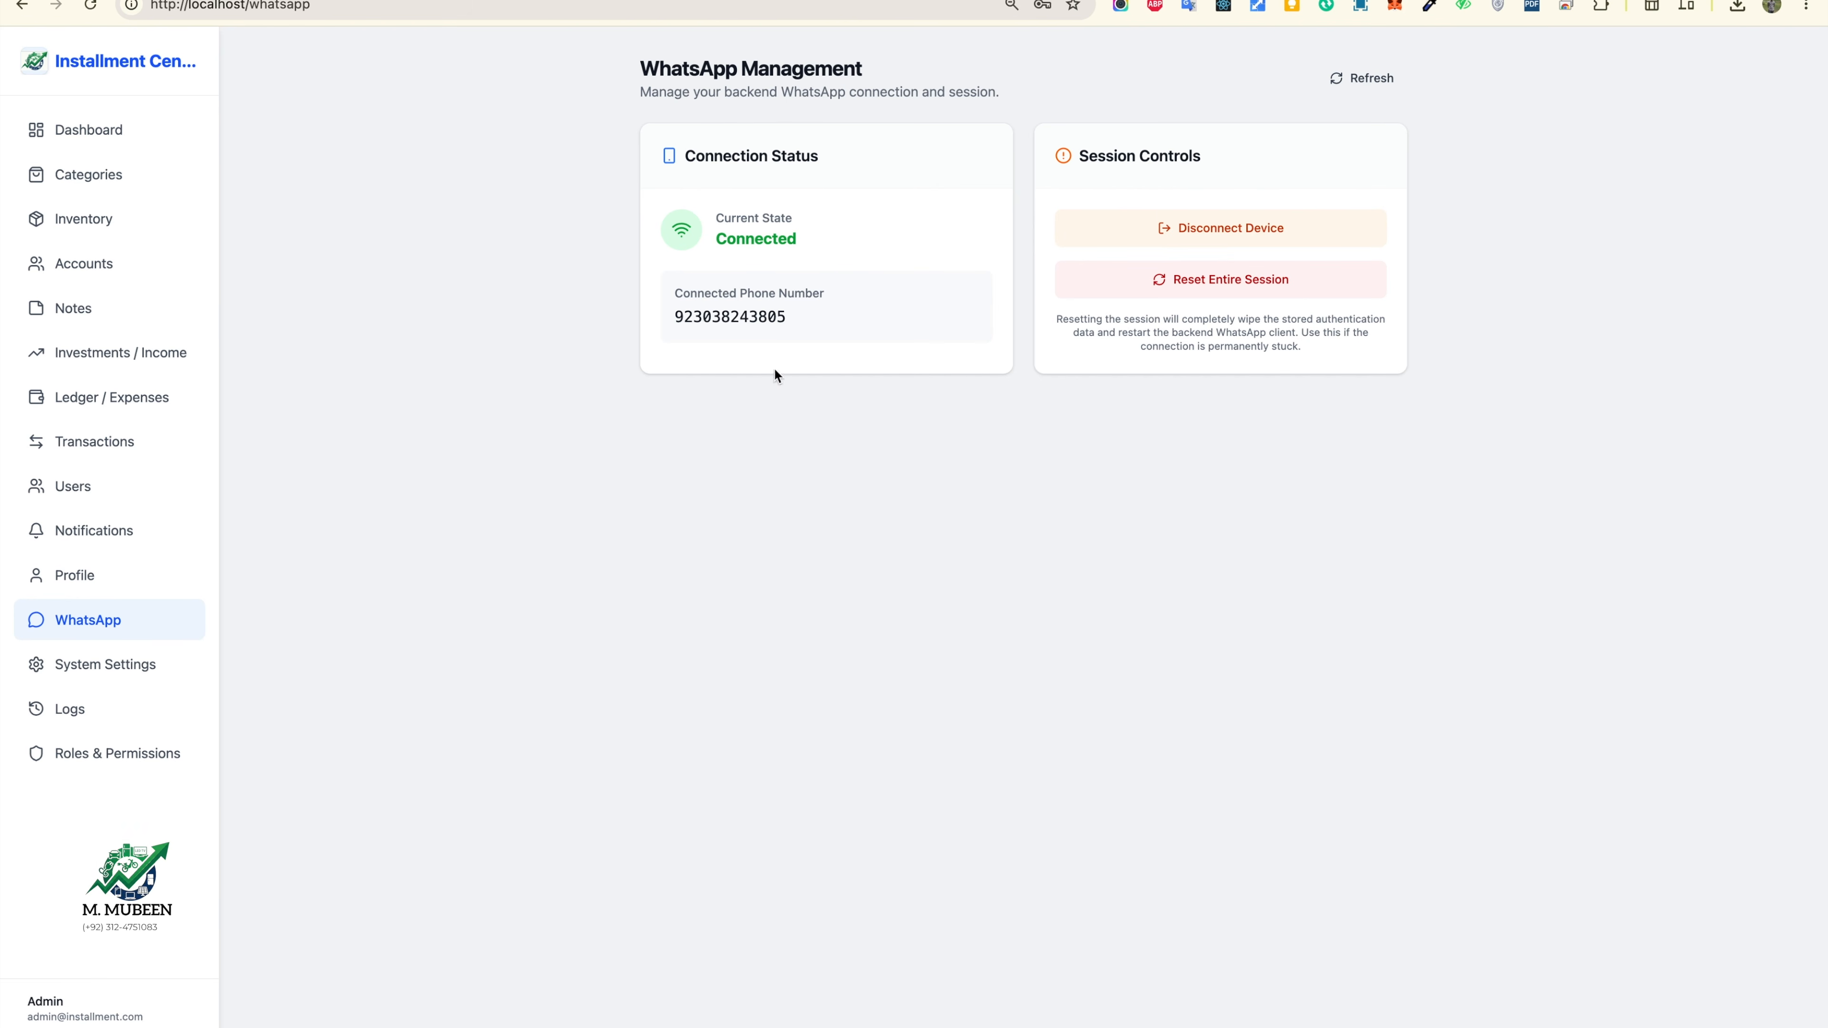
Step: View the still-empty Accounts list, then go to System Settings
{"action": "left_click_drag", "start_coordinate": [689, 295], "coordinate": [789, 323]}
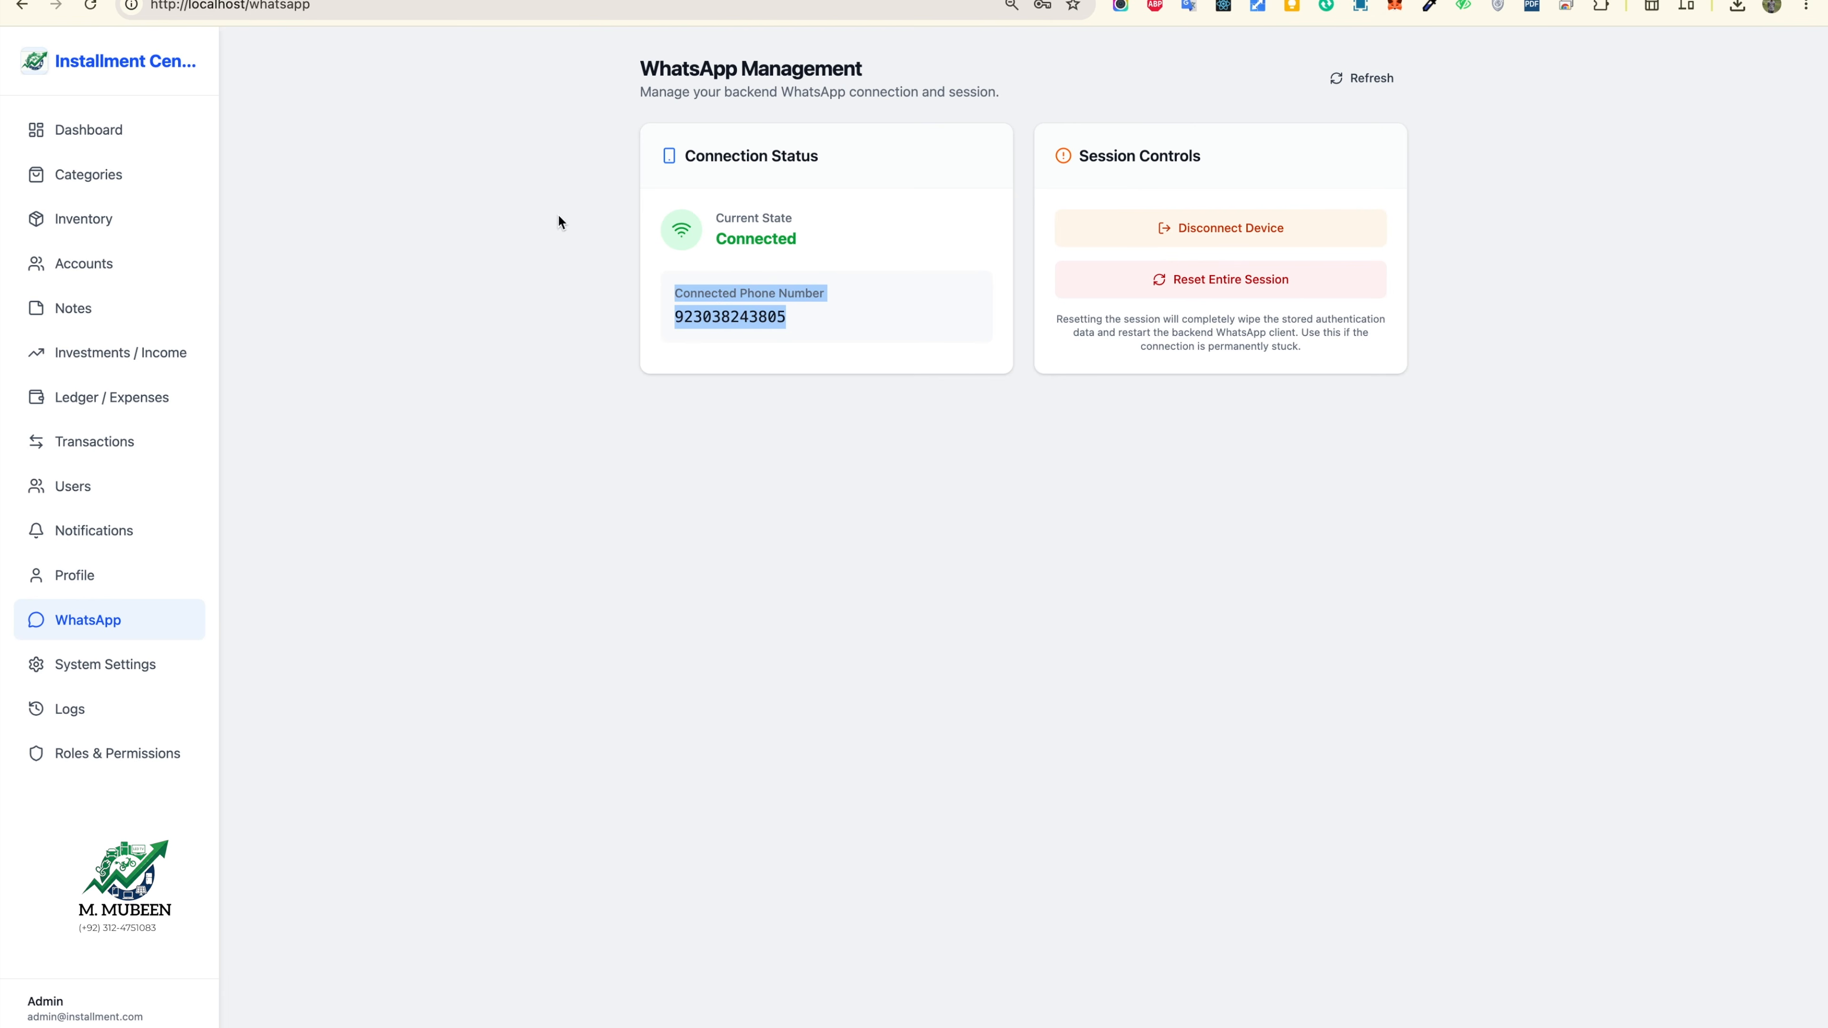
{"action": "left_click", "coordinate": [148, 263]}
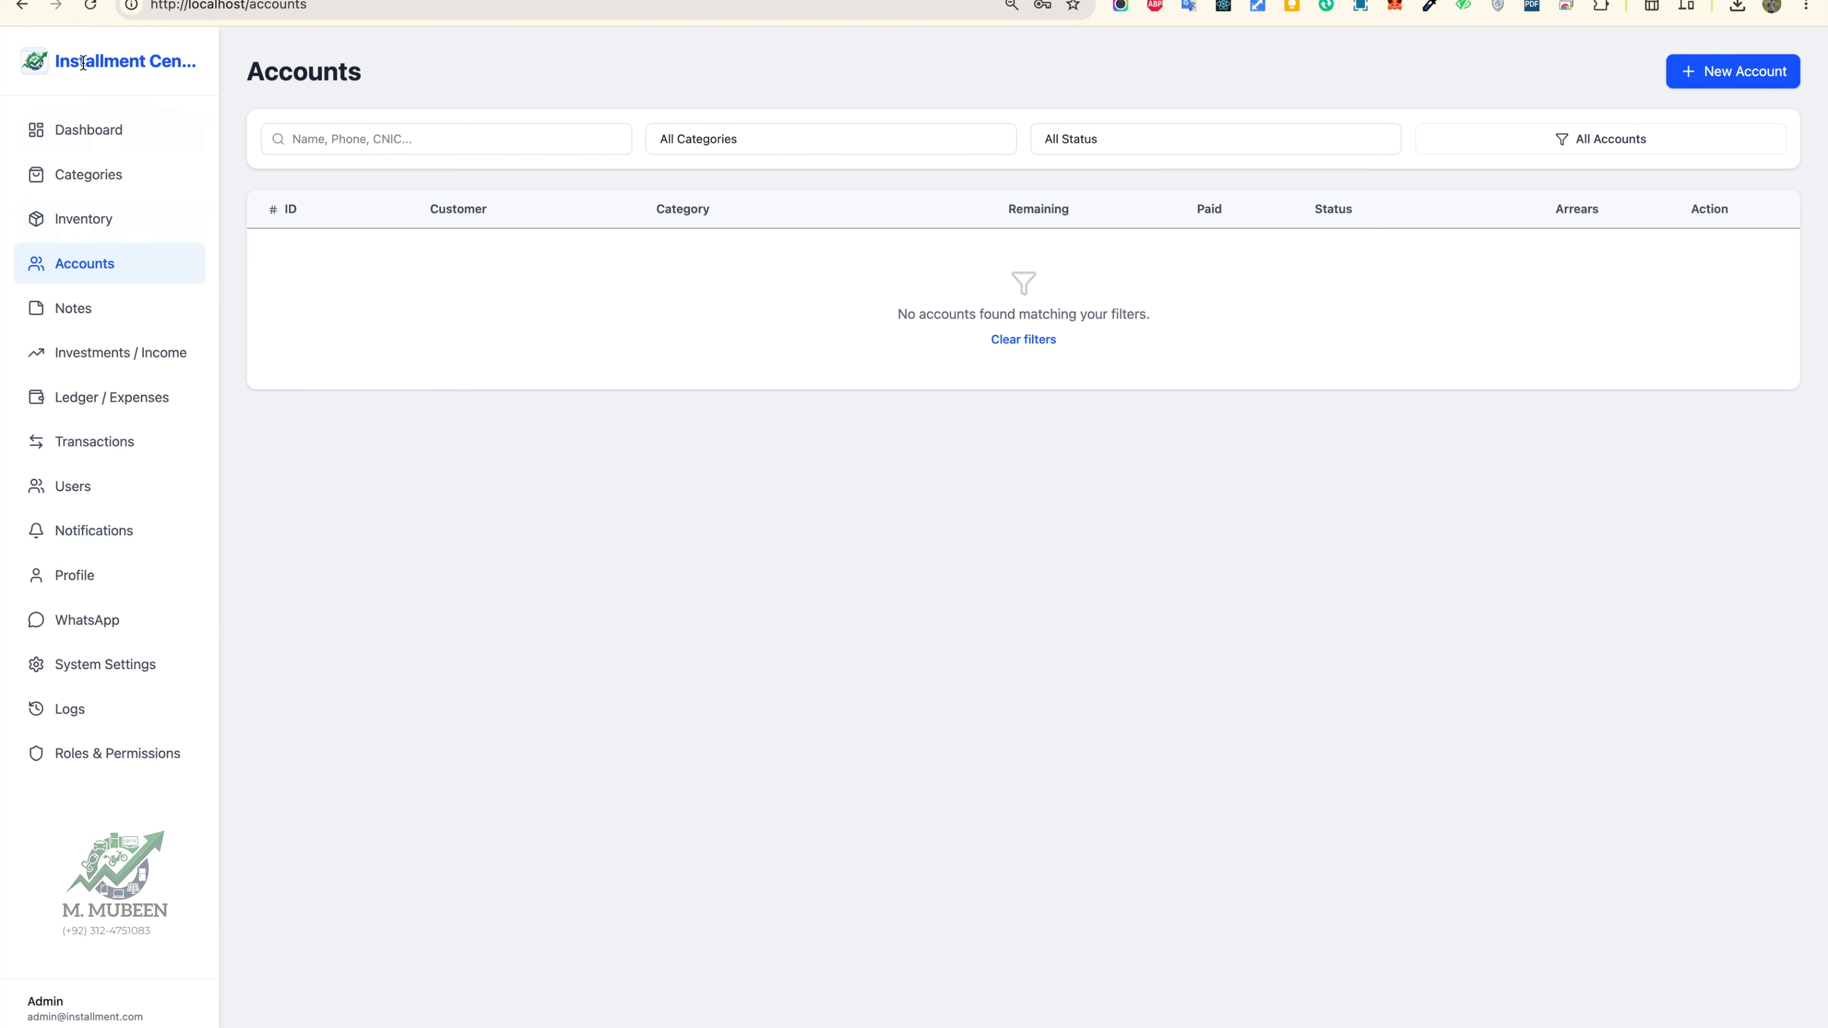
{"action": "left_click_drag", "start_coordinate": [55, 66], "coordinate": [171, 70]}
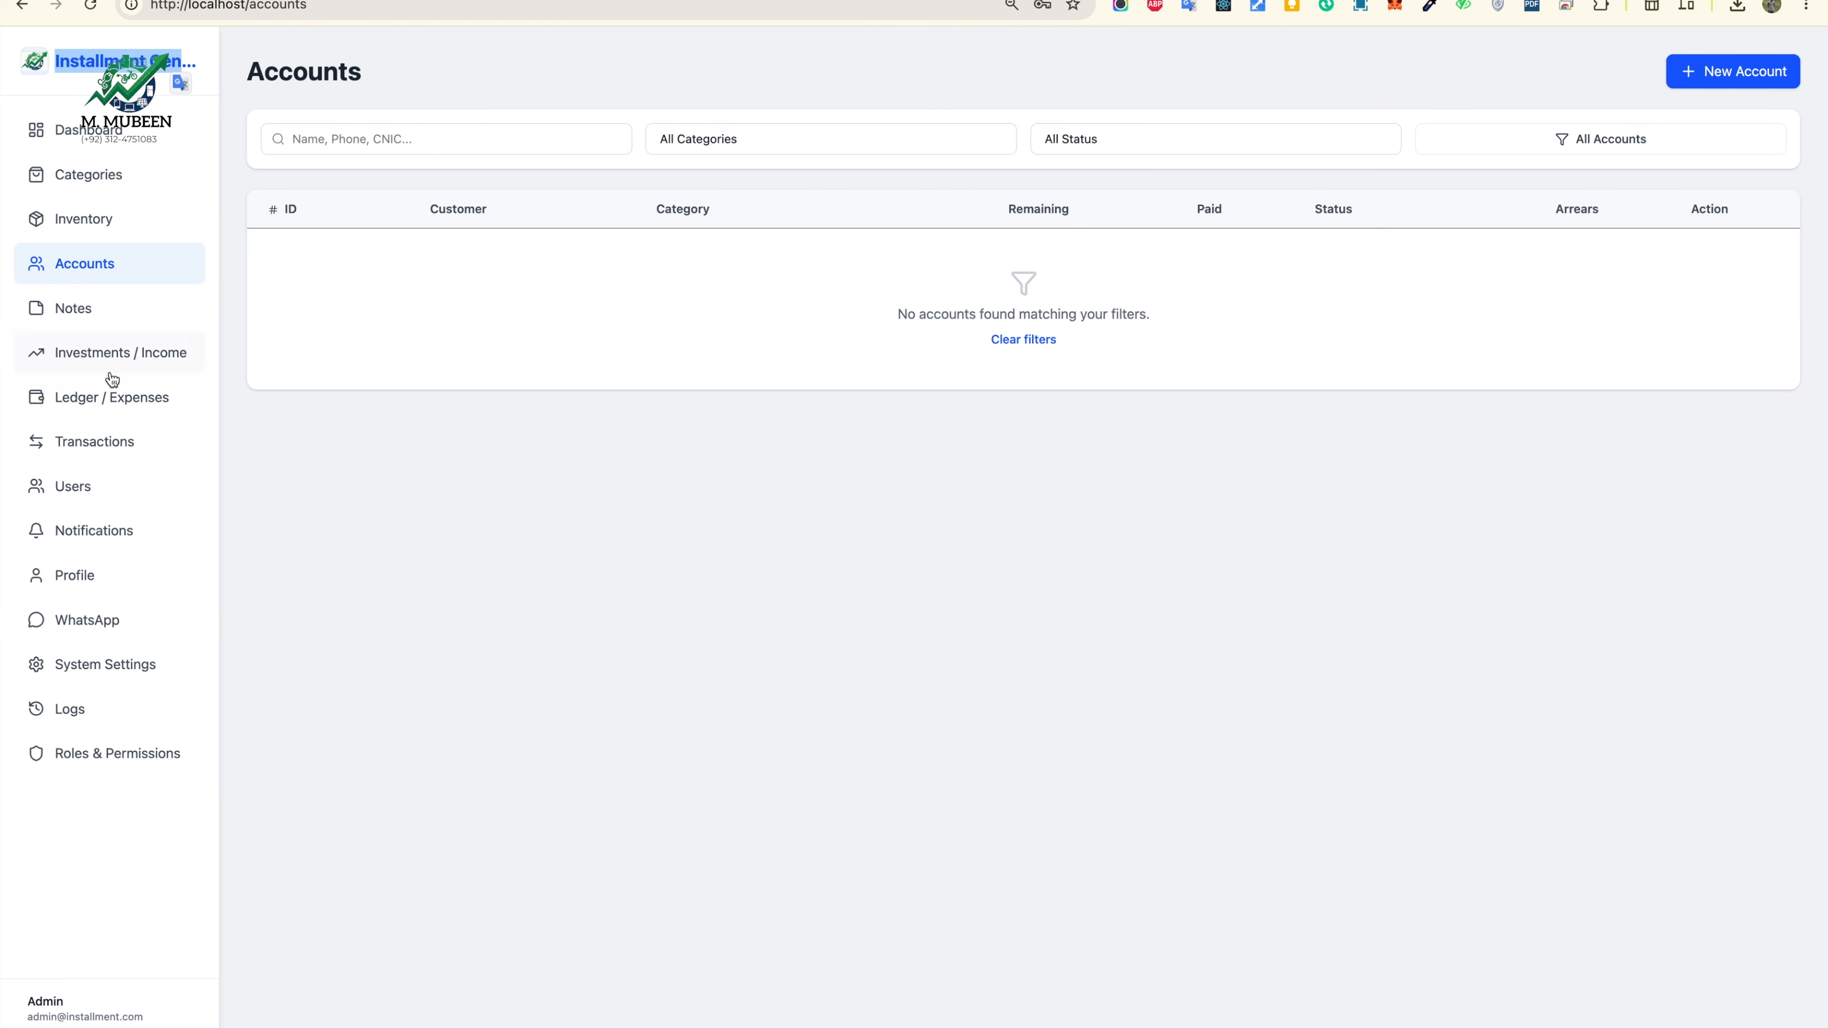
{"action": "left_click", "coordinate": [108, 670]}
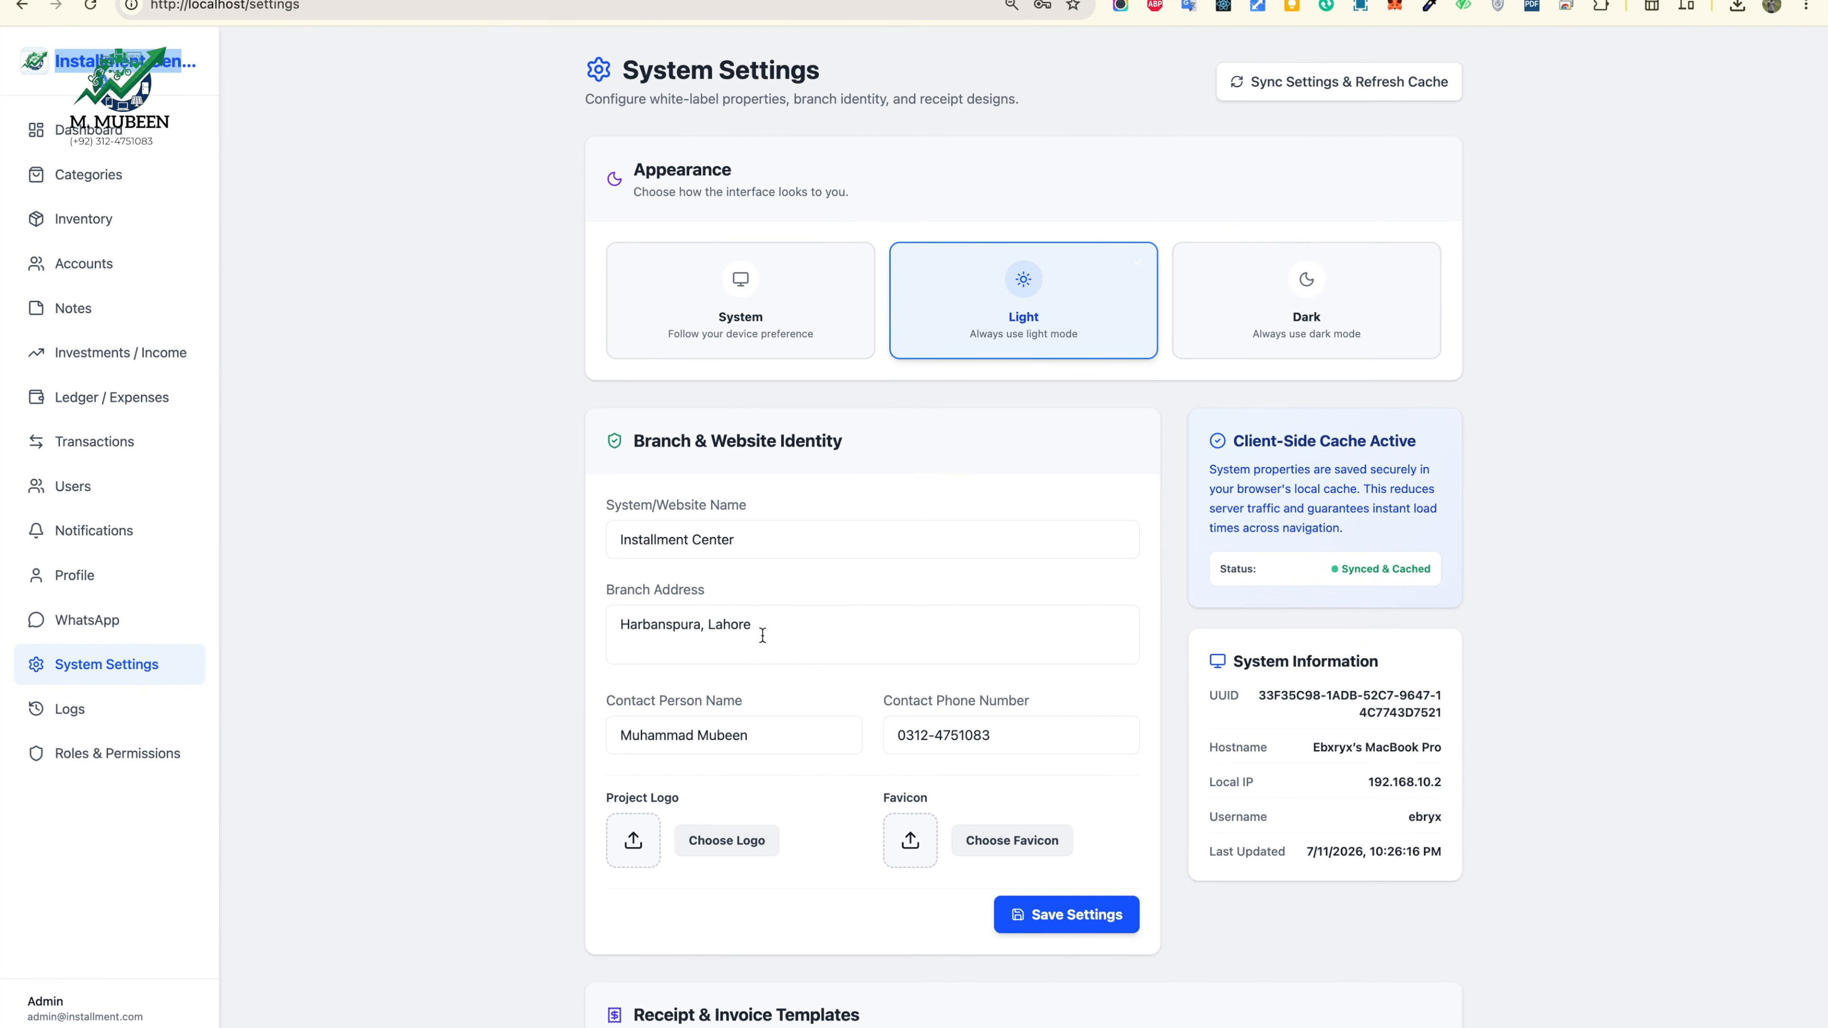
Step: Rename the website to Abc Electronics and prefix the branch address with ABC/221
{"action": "left_click", "coordinate": [763, 539]}
{"action": "key", "text": "super+a"}
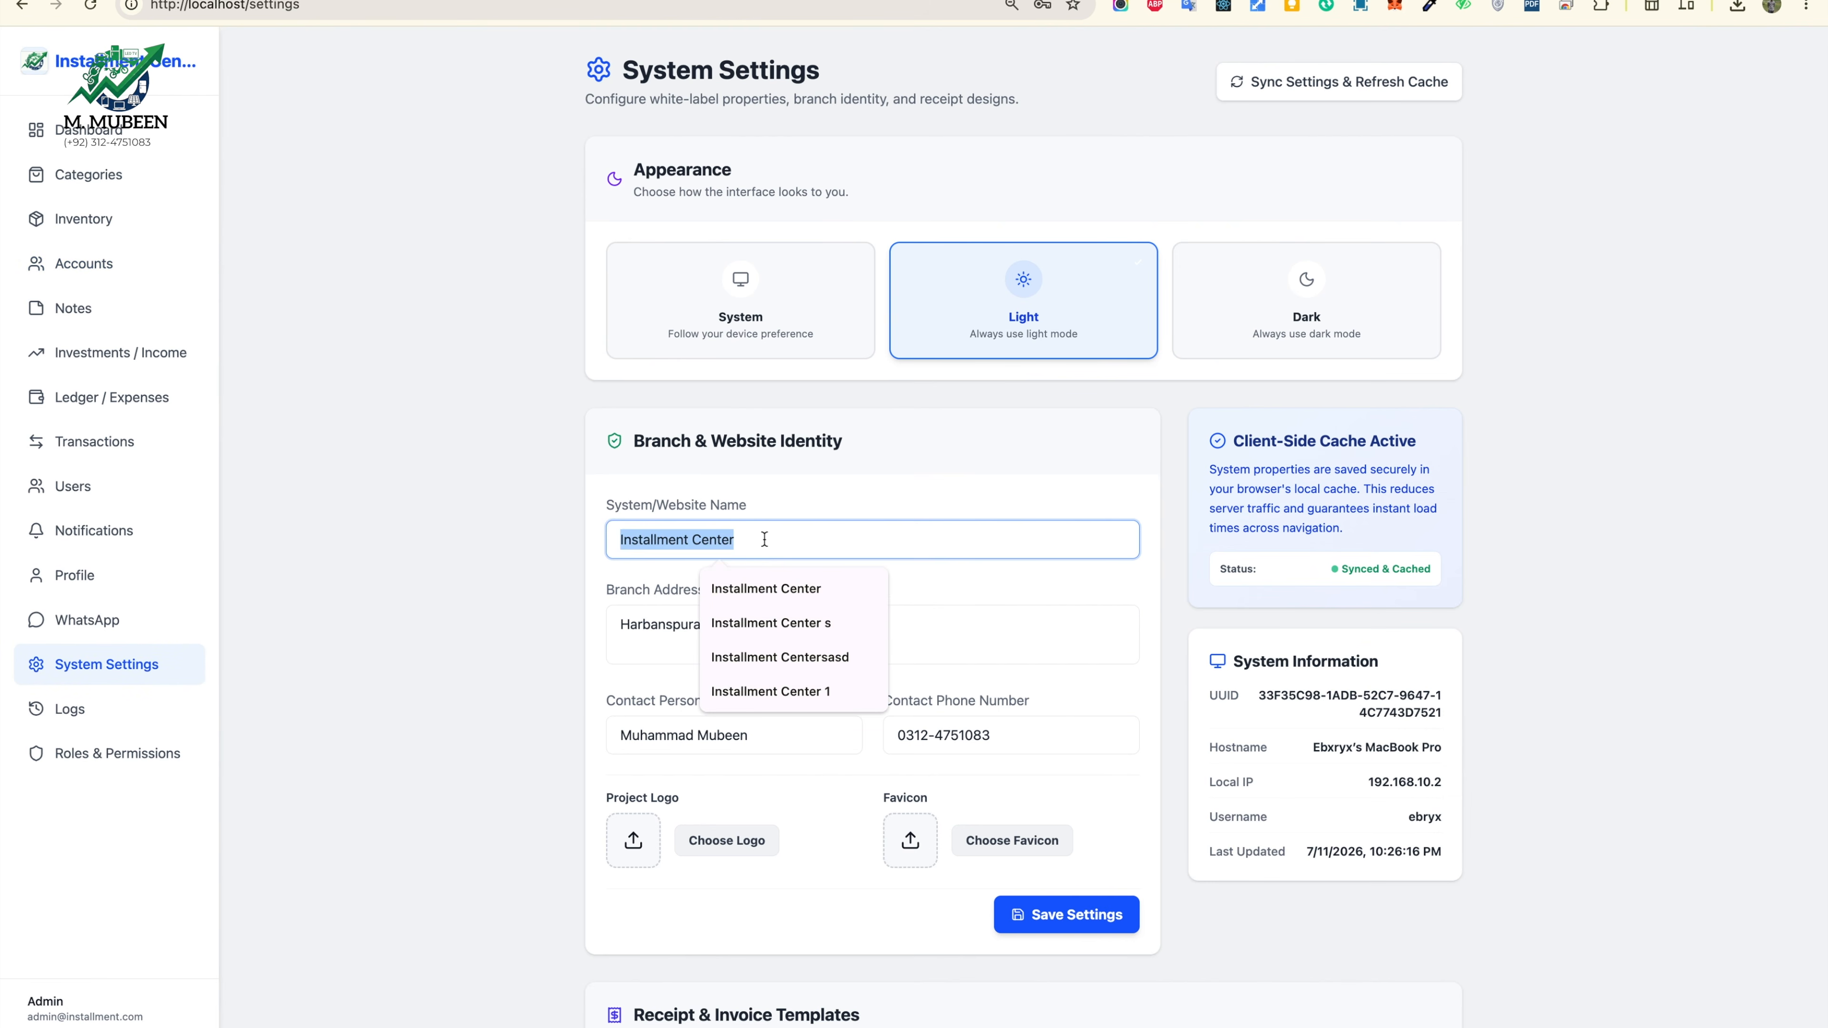
{"action": "type", "text": "Abc"}
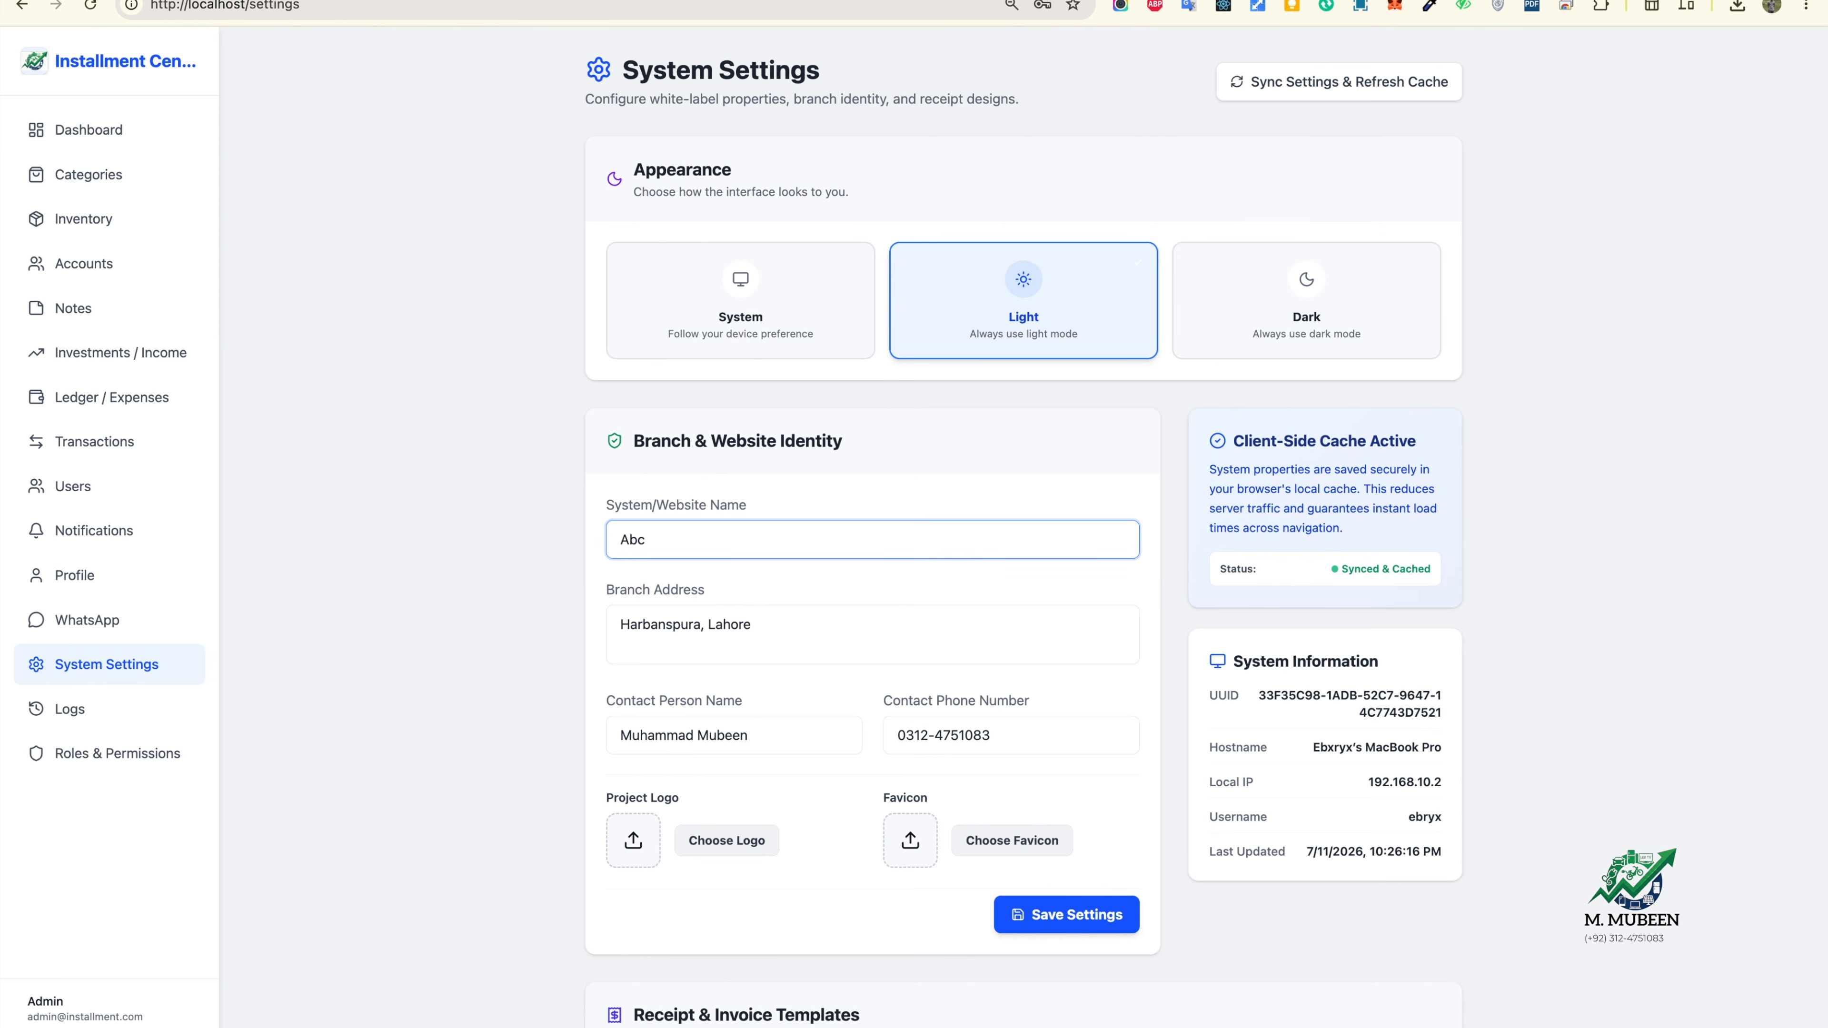
{"action": "type", "text": "Elec"}
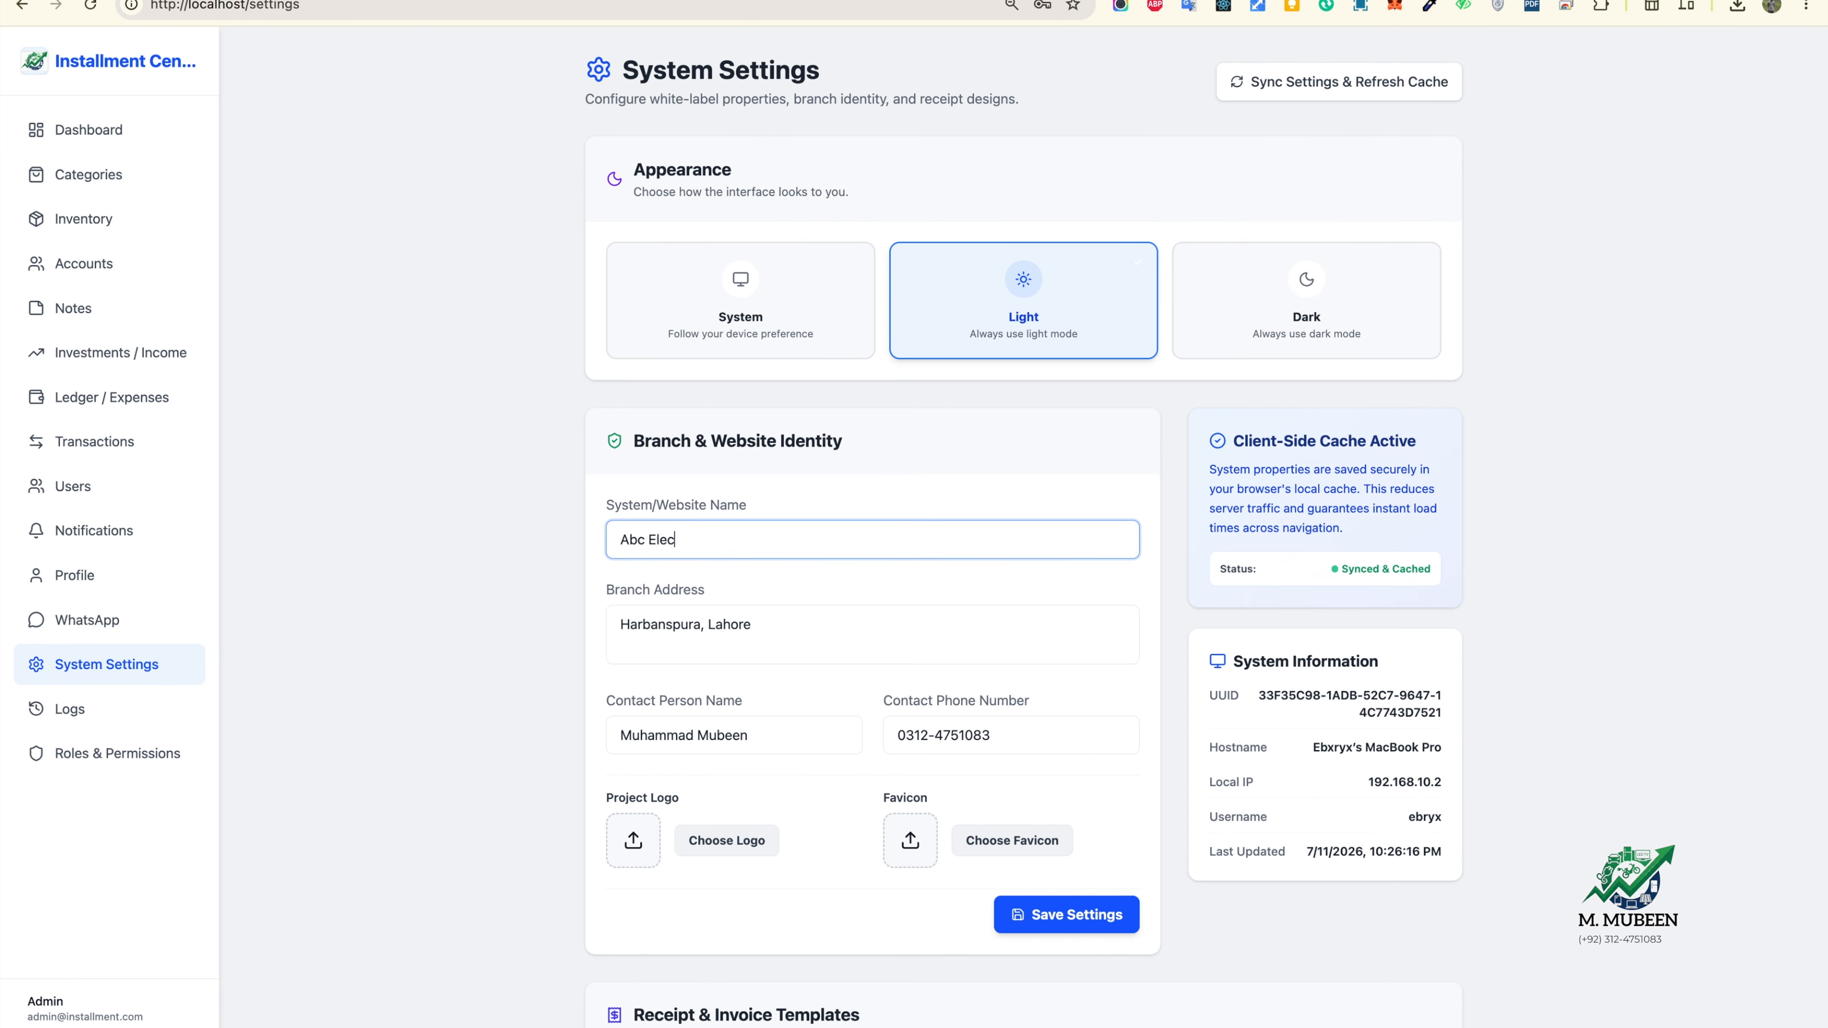
{"action": "type", "text": "trnoic"}
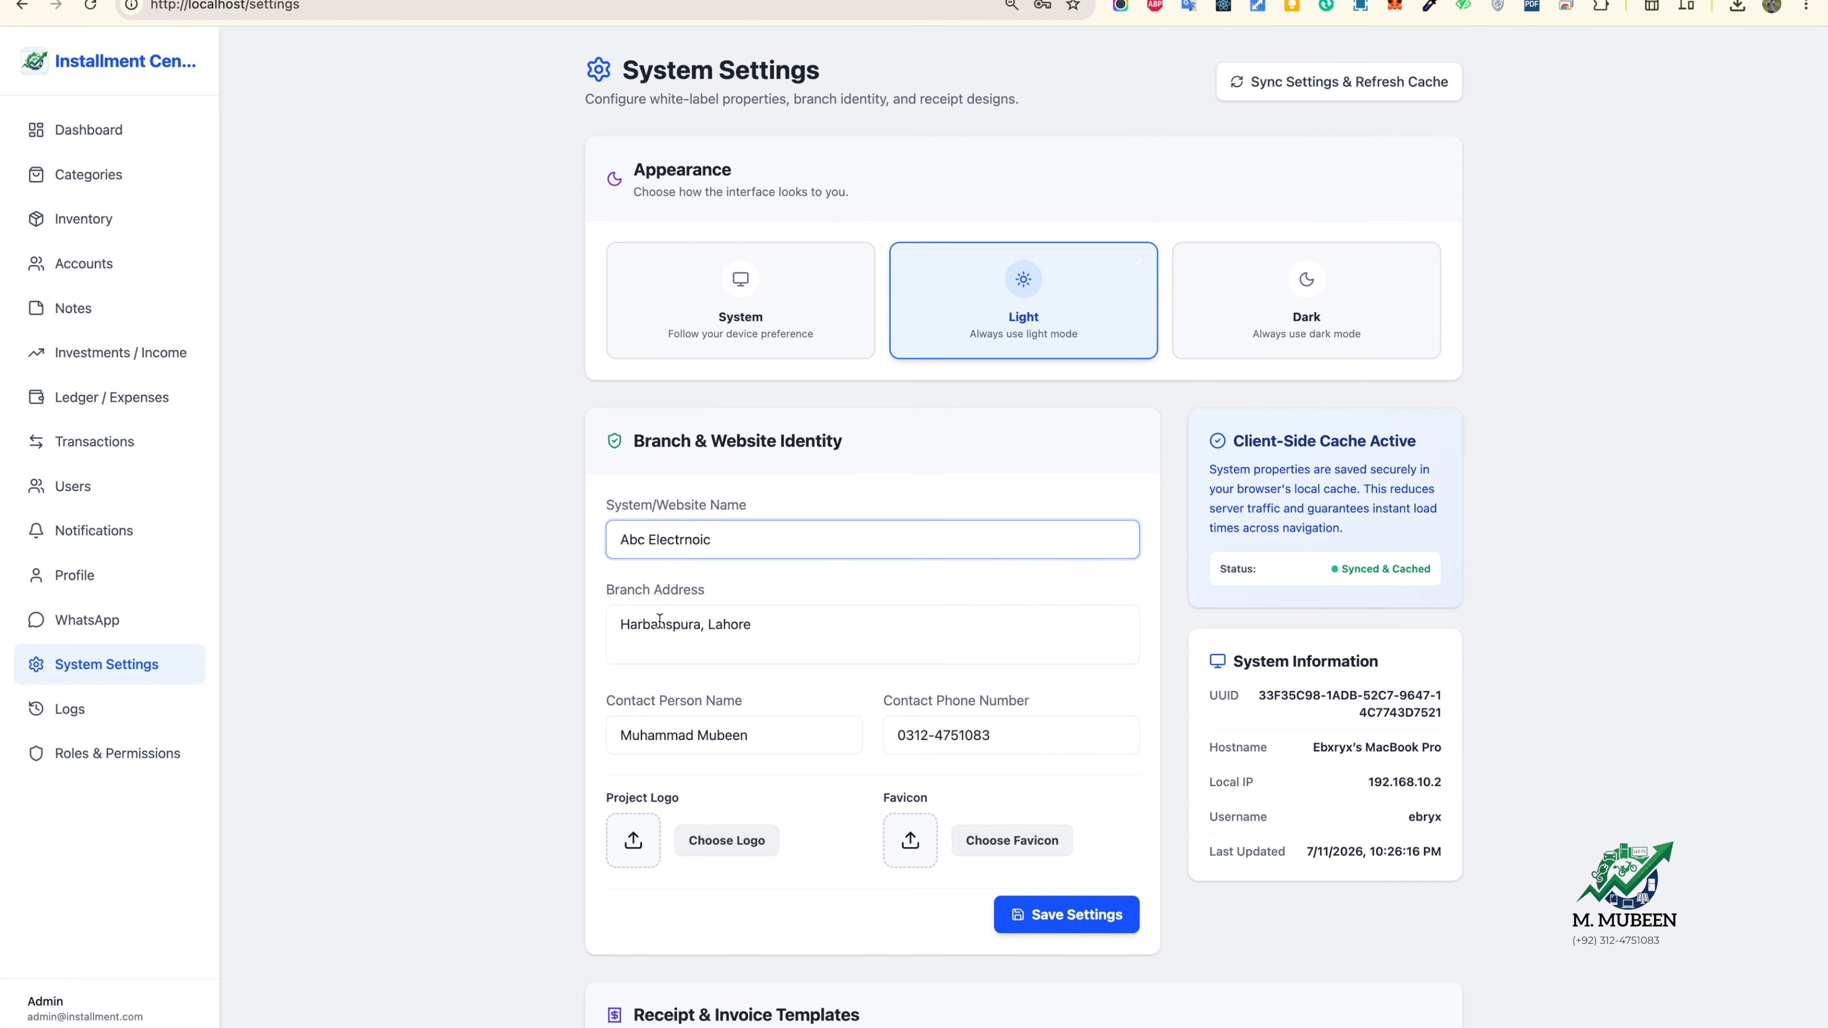
{"action": "double_click", "coordinate": [661, 623]}
{"action": "left_click", "coordinate": [689, 539]}
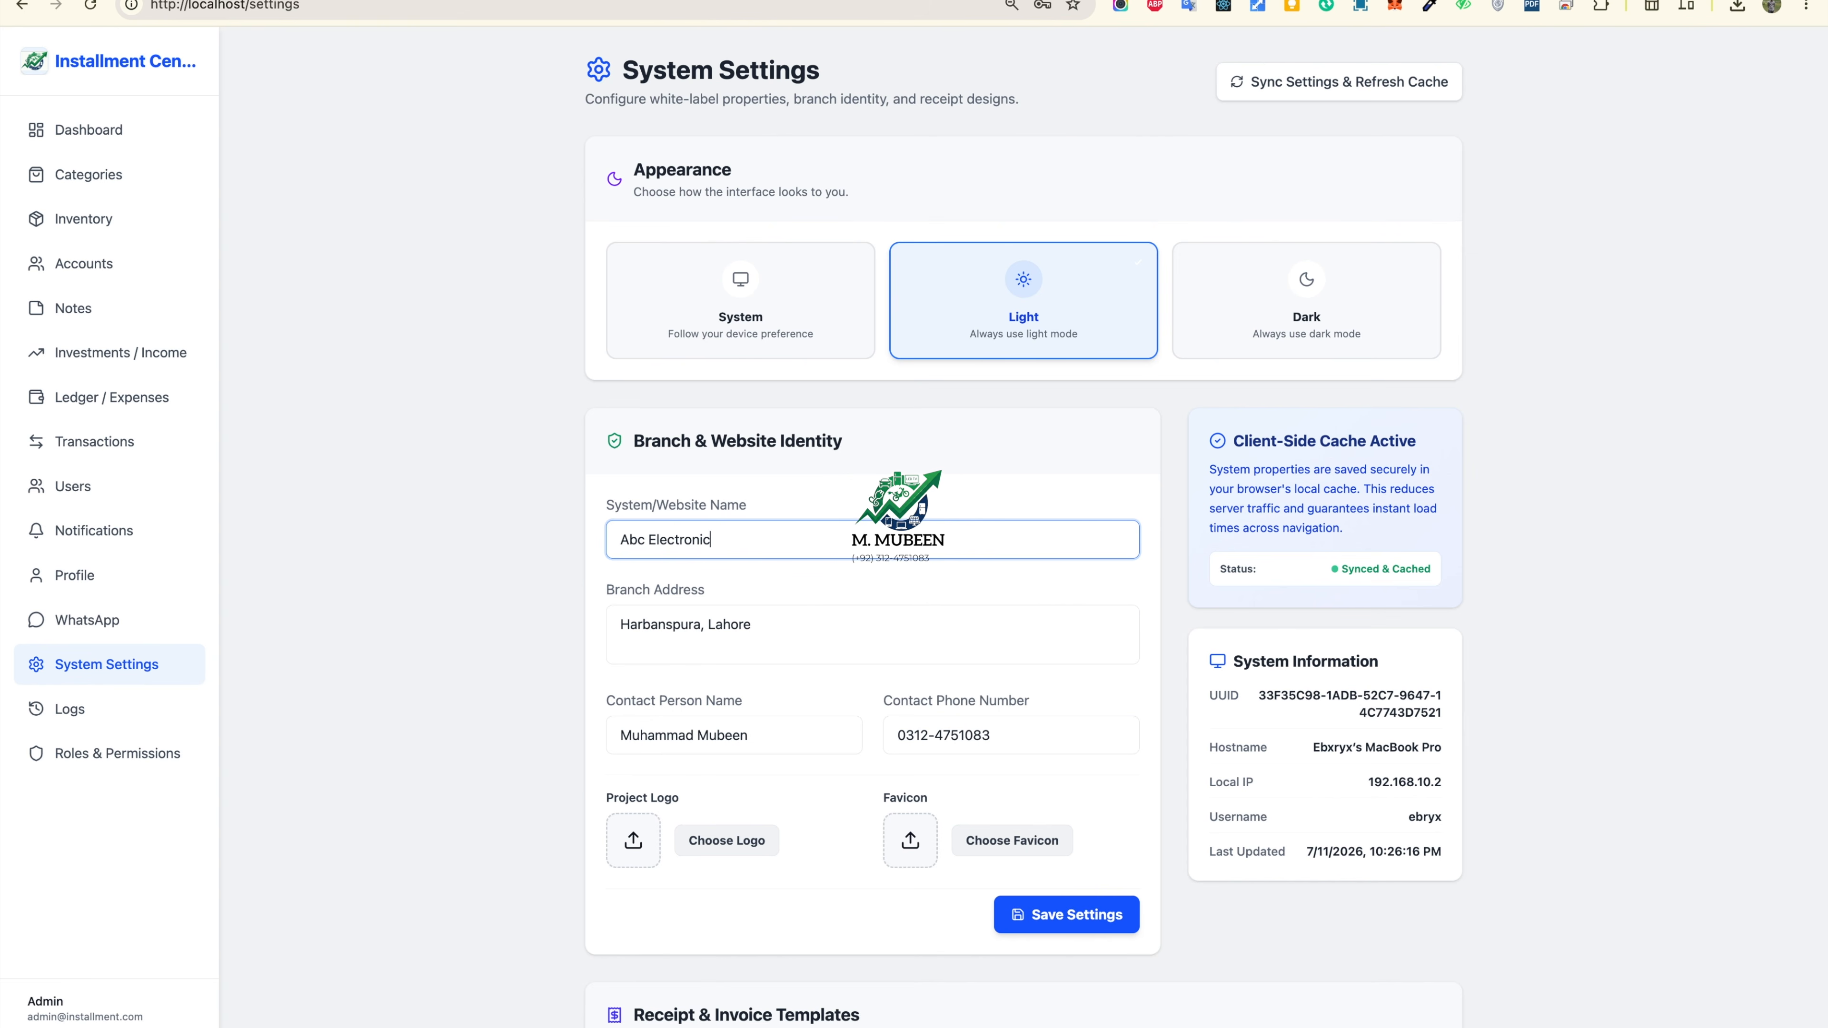
{"action": "double_click", "coordinate": [661, 624]}
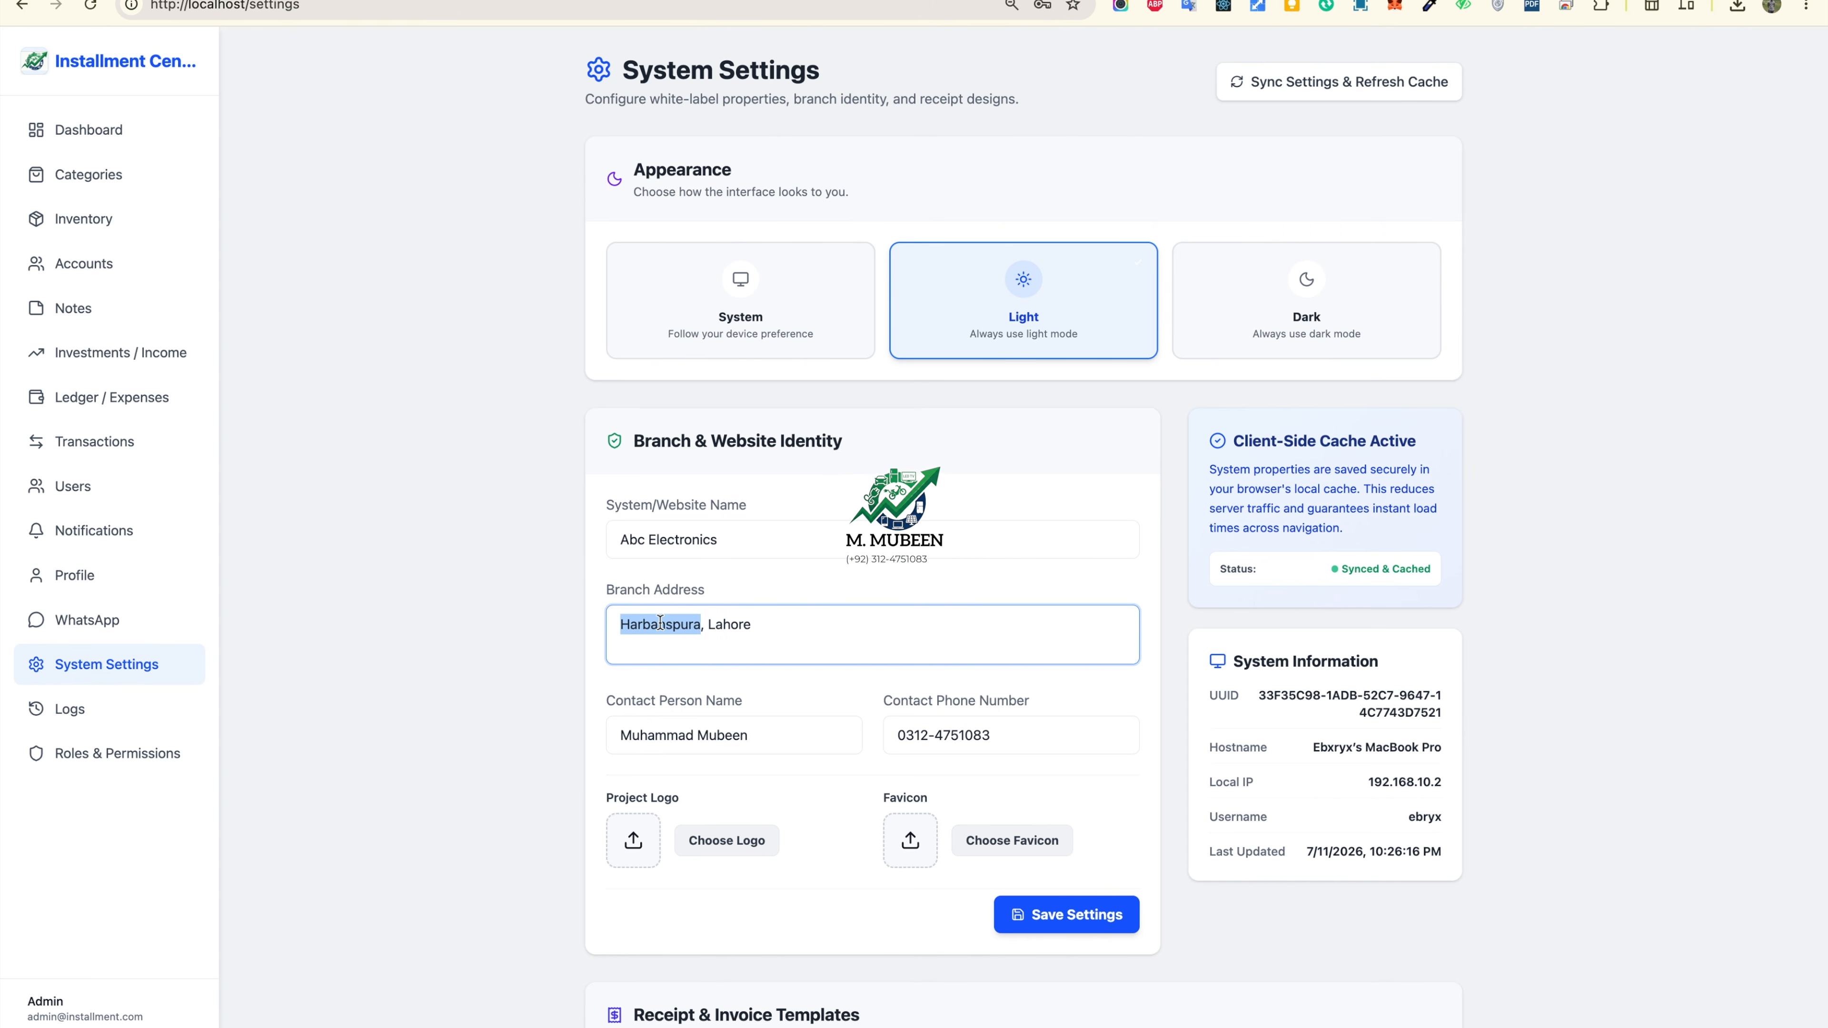
{"action": "key", "text": "Left"}
{"action": "type", "text": "ABC/221"}
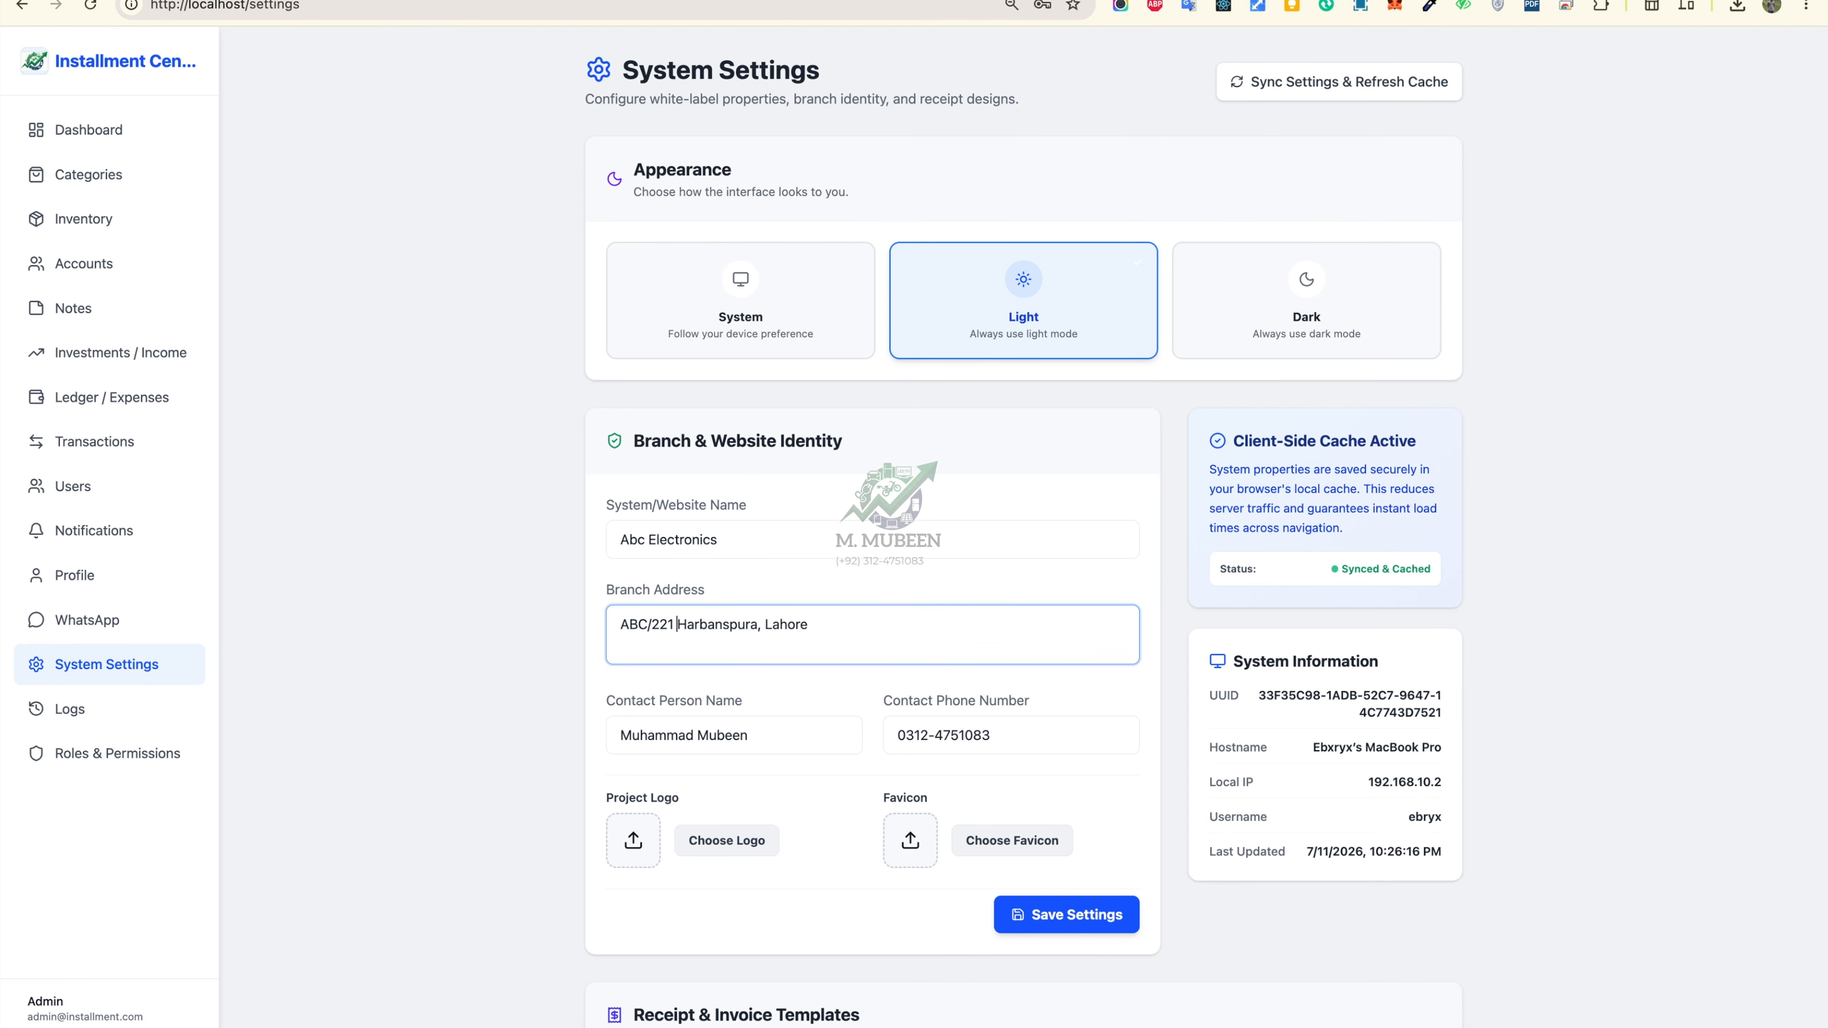
Step: Review the contact person name and phone number, then save the settings
{"action": "triple_click", "coordinate": [759, 729]}
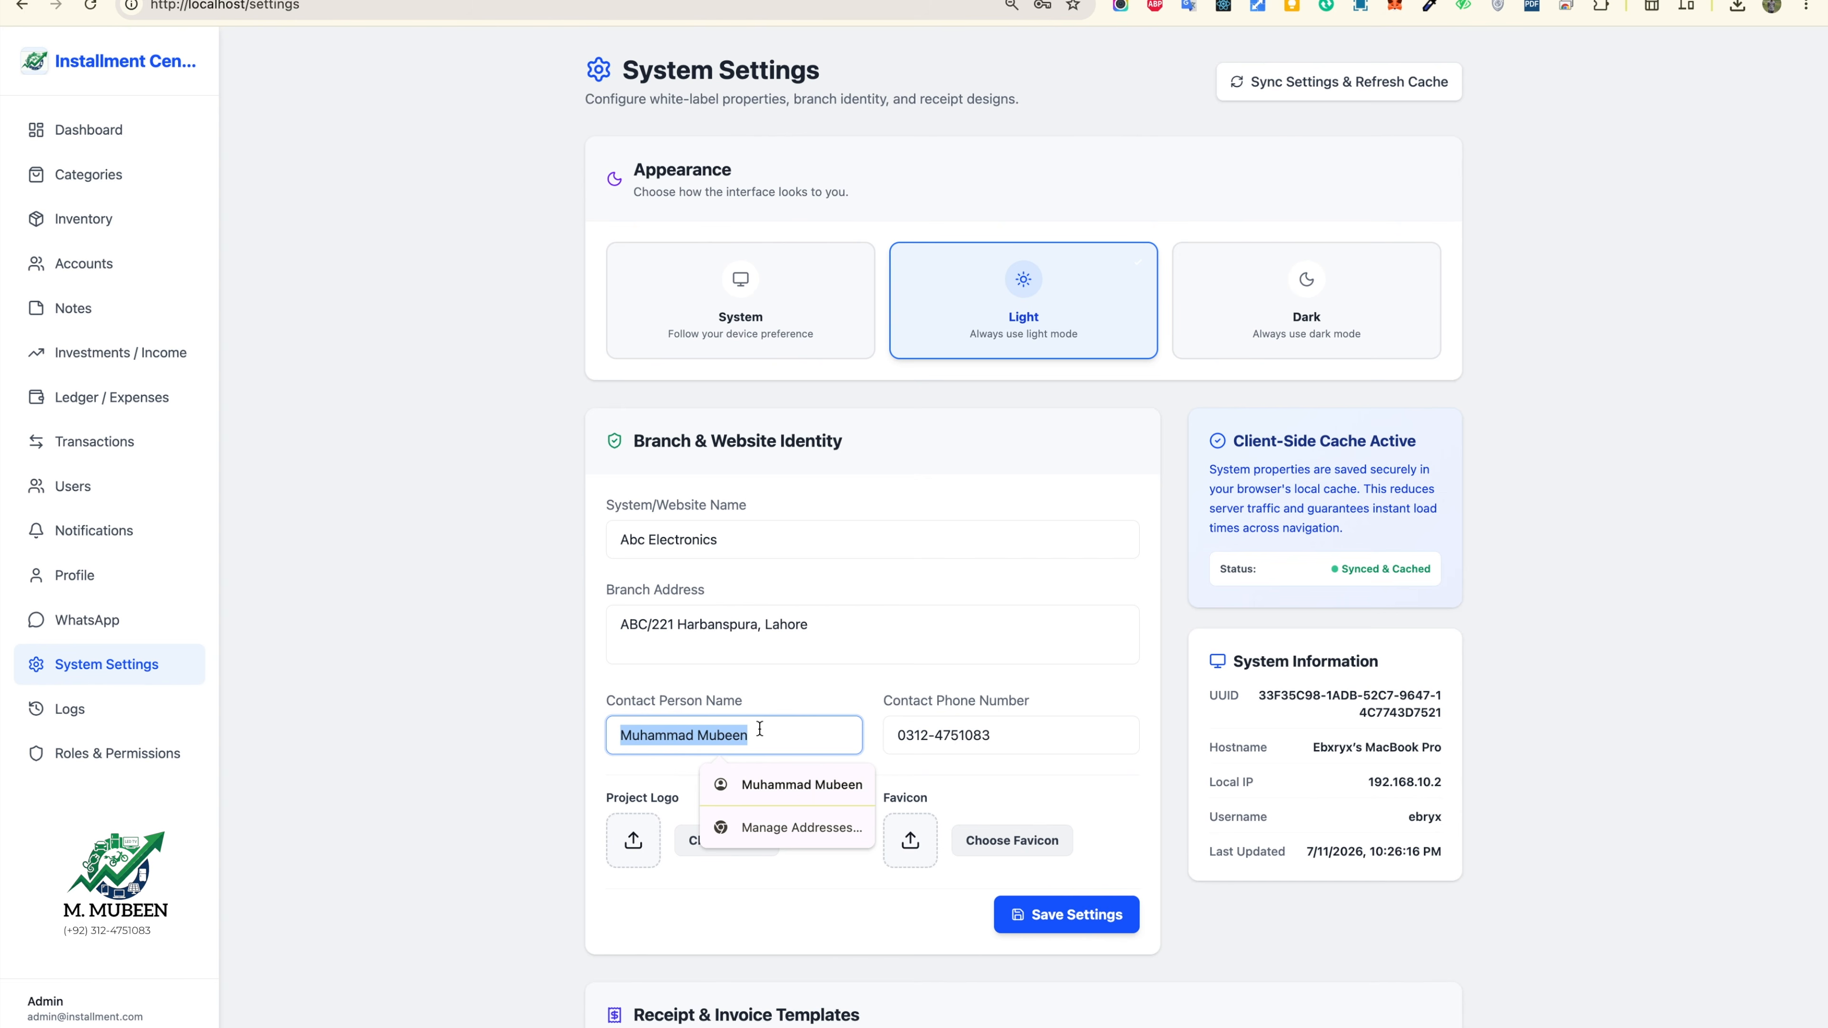
{"action": "key", "text": "Right"}
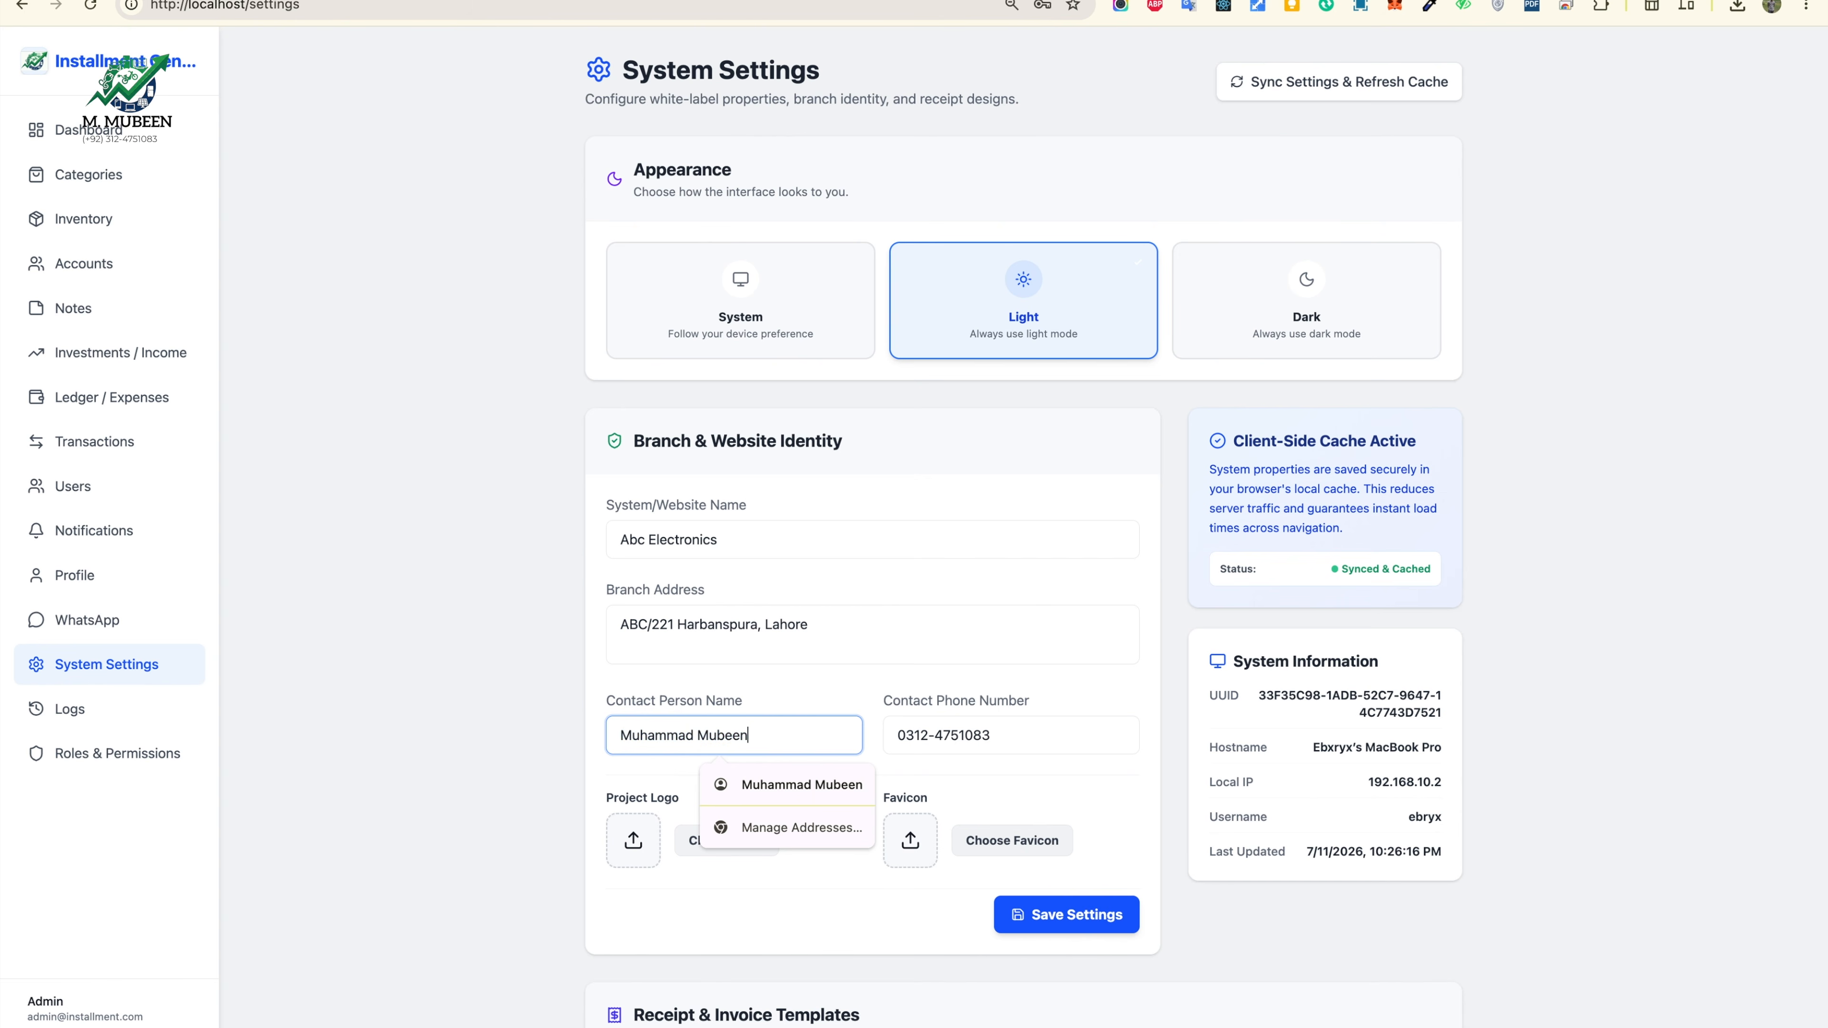
{"action": "left_click", "coordinate": [1046, 742]}
{"action": "key", "text": "super+a"}
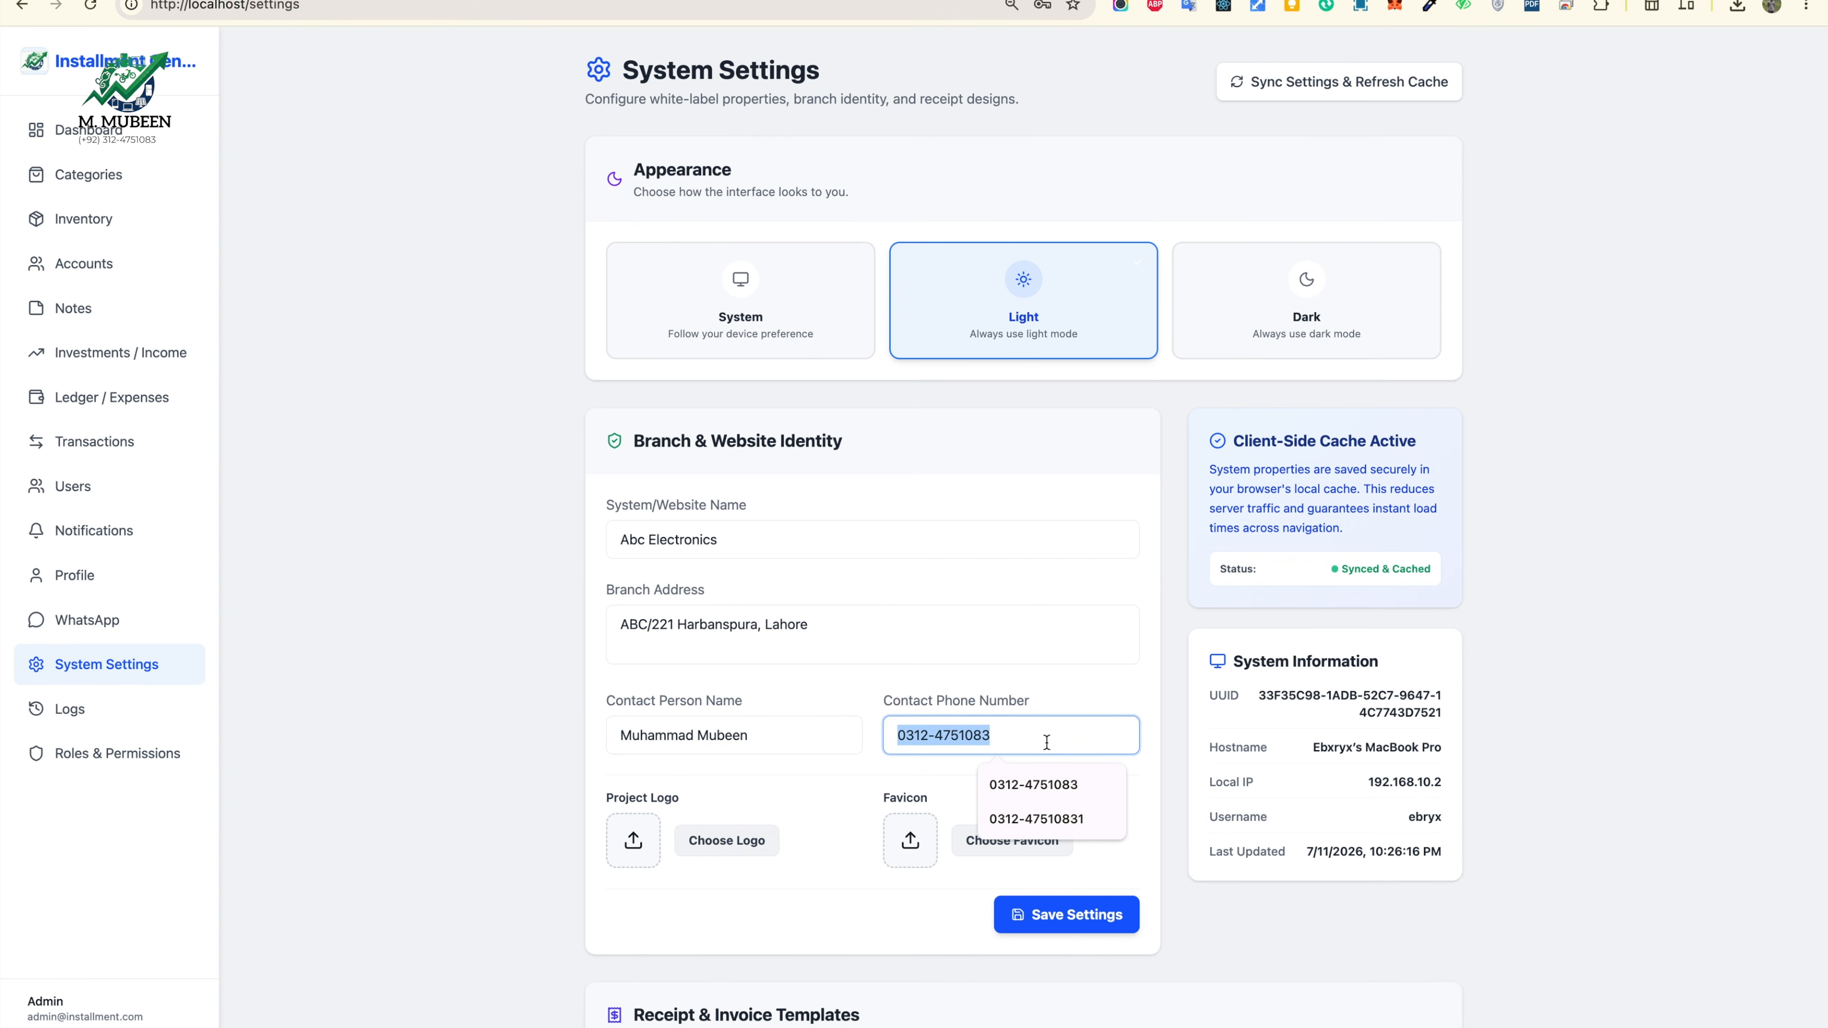
{"action": "left_click", "coordinate": [1074, 696]}
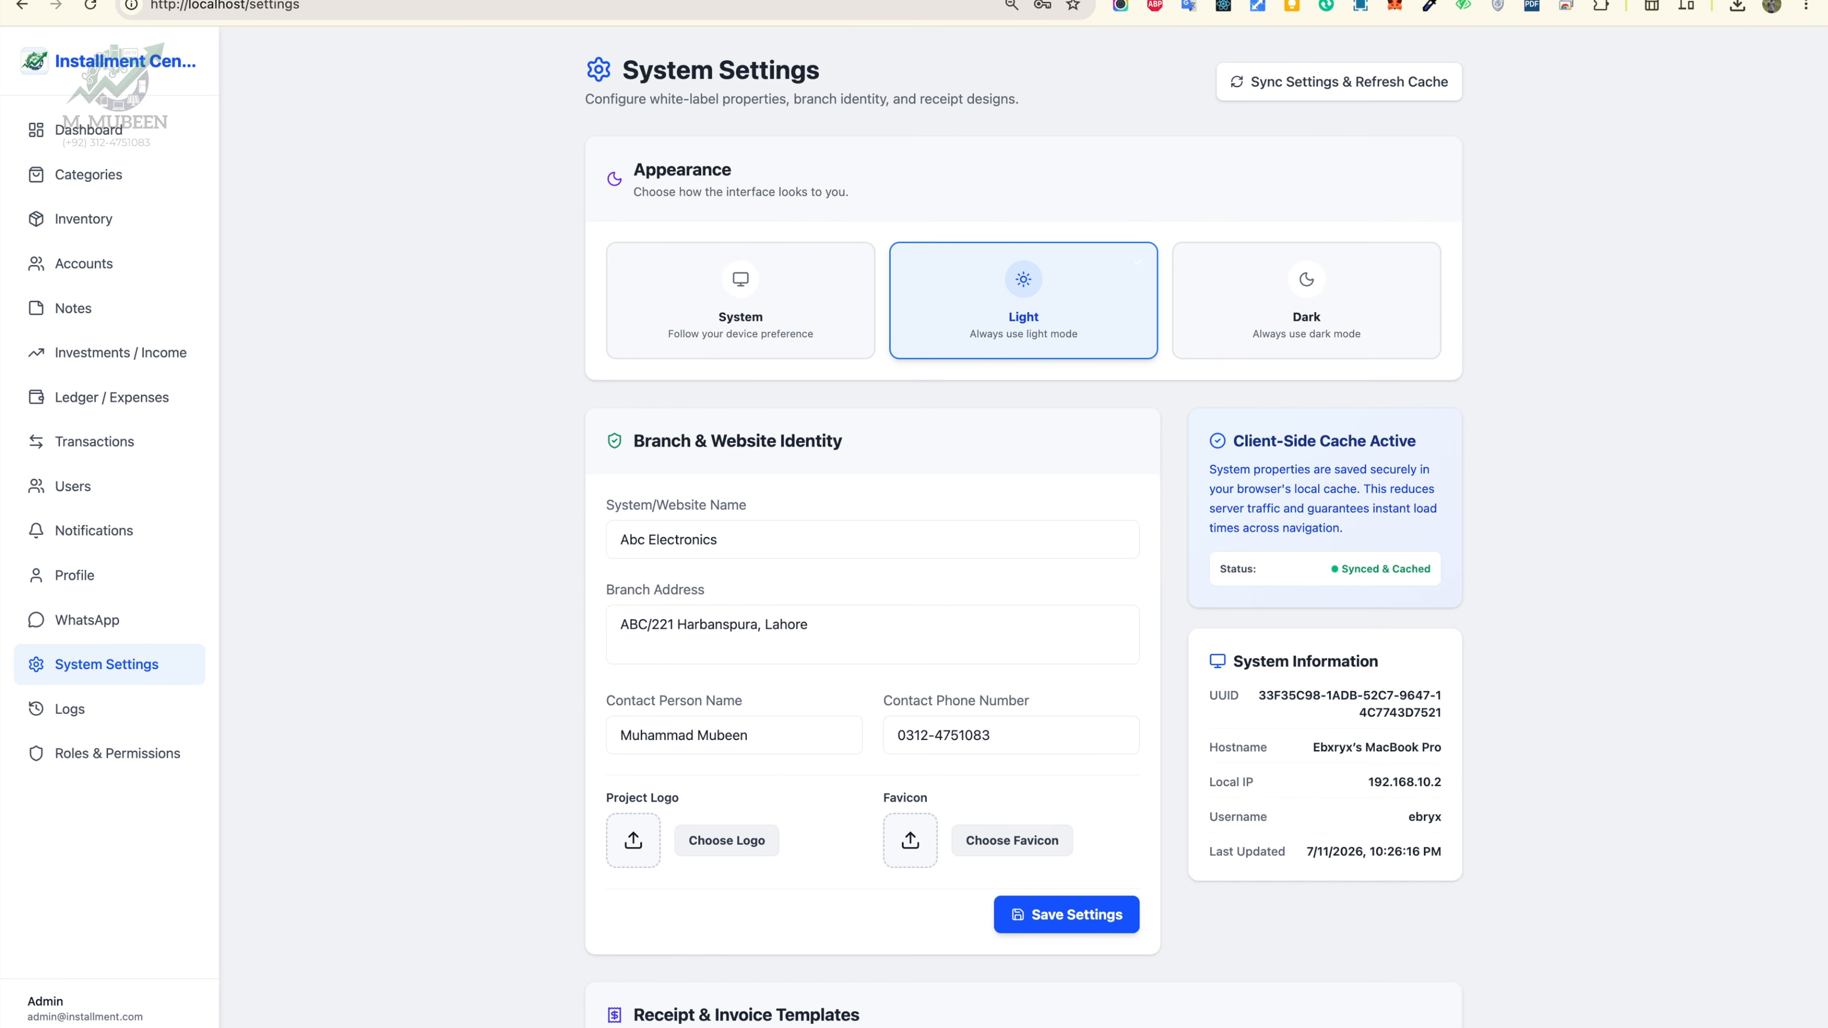
{"action": "scroll", "coordinate": [783, 761], "scroll_direction": "down", "scroll_amount": 4}
{"action": "left_click", "coordinate": [1065, 612]}
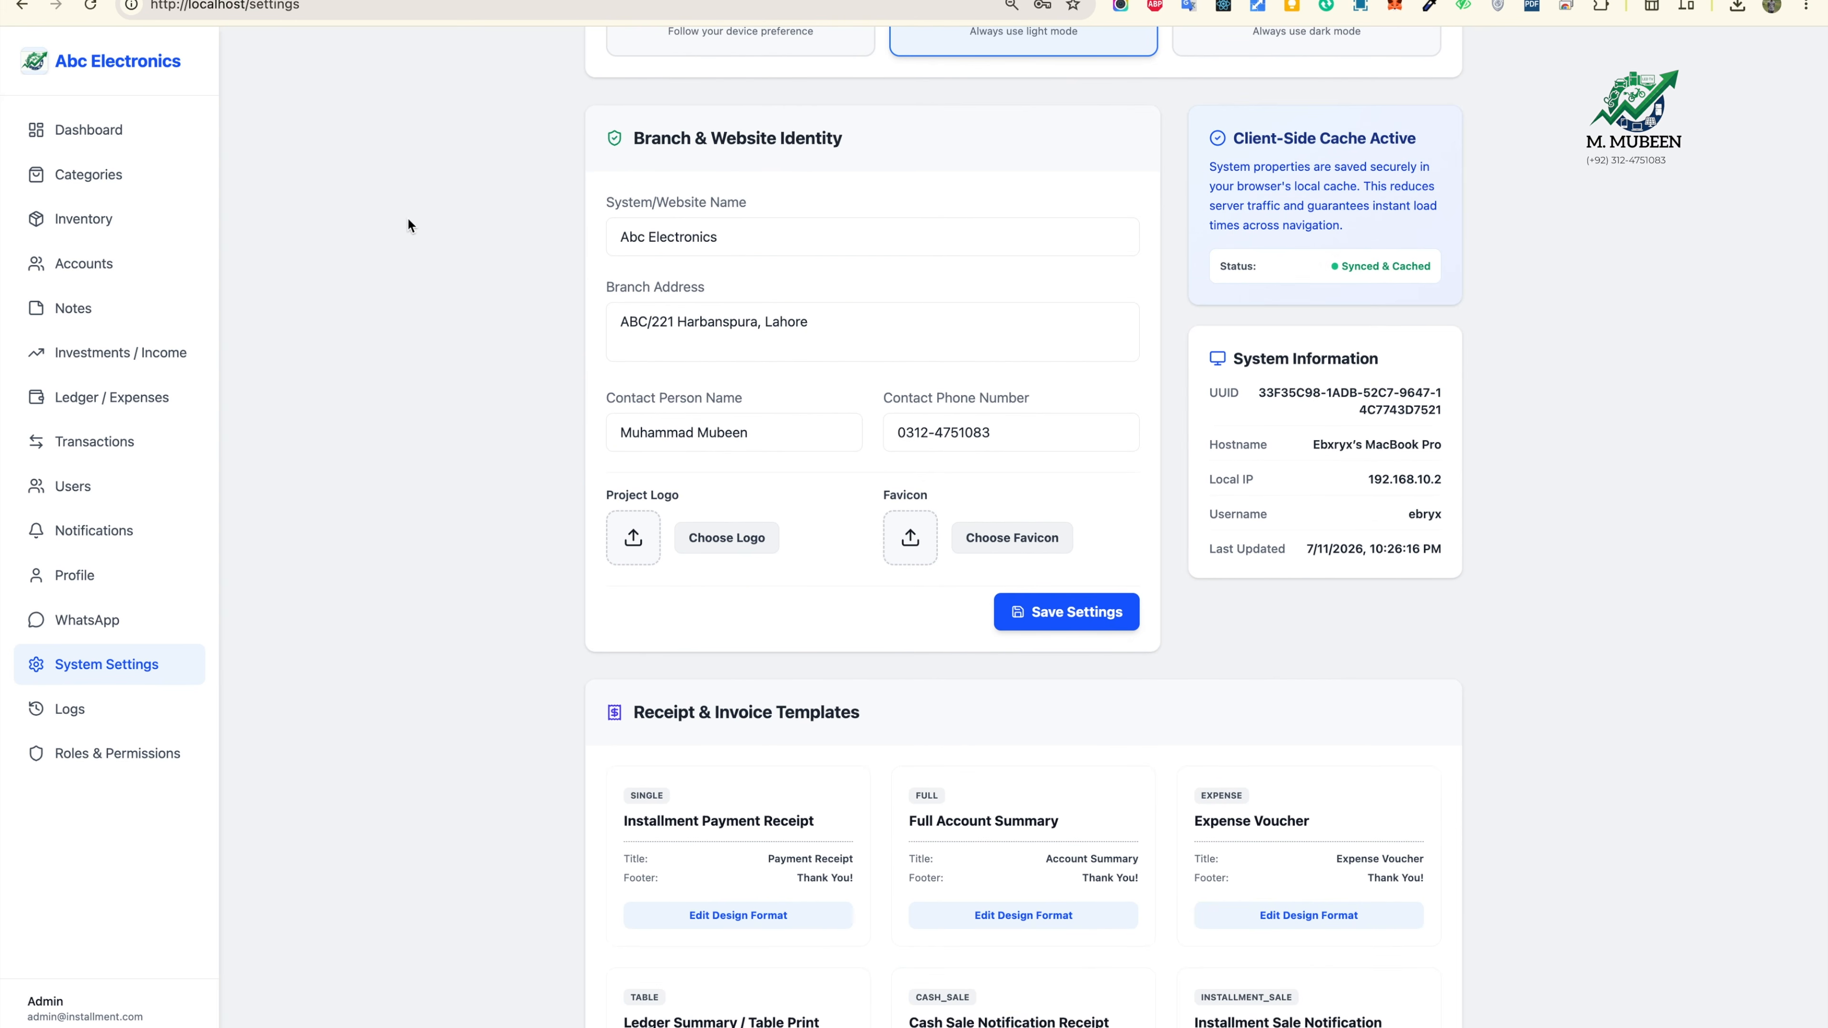
Step: Start a new account, autofilling account ID, customer name, phone, address and CNIC from saved entries
{"action": "left_click", "coordinate": [104, 136]}
{"action": "left_click", "coordinate": [101, 220]}
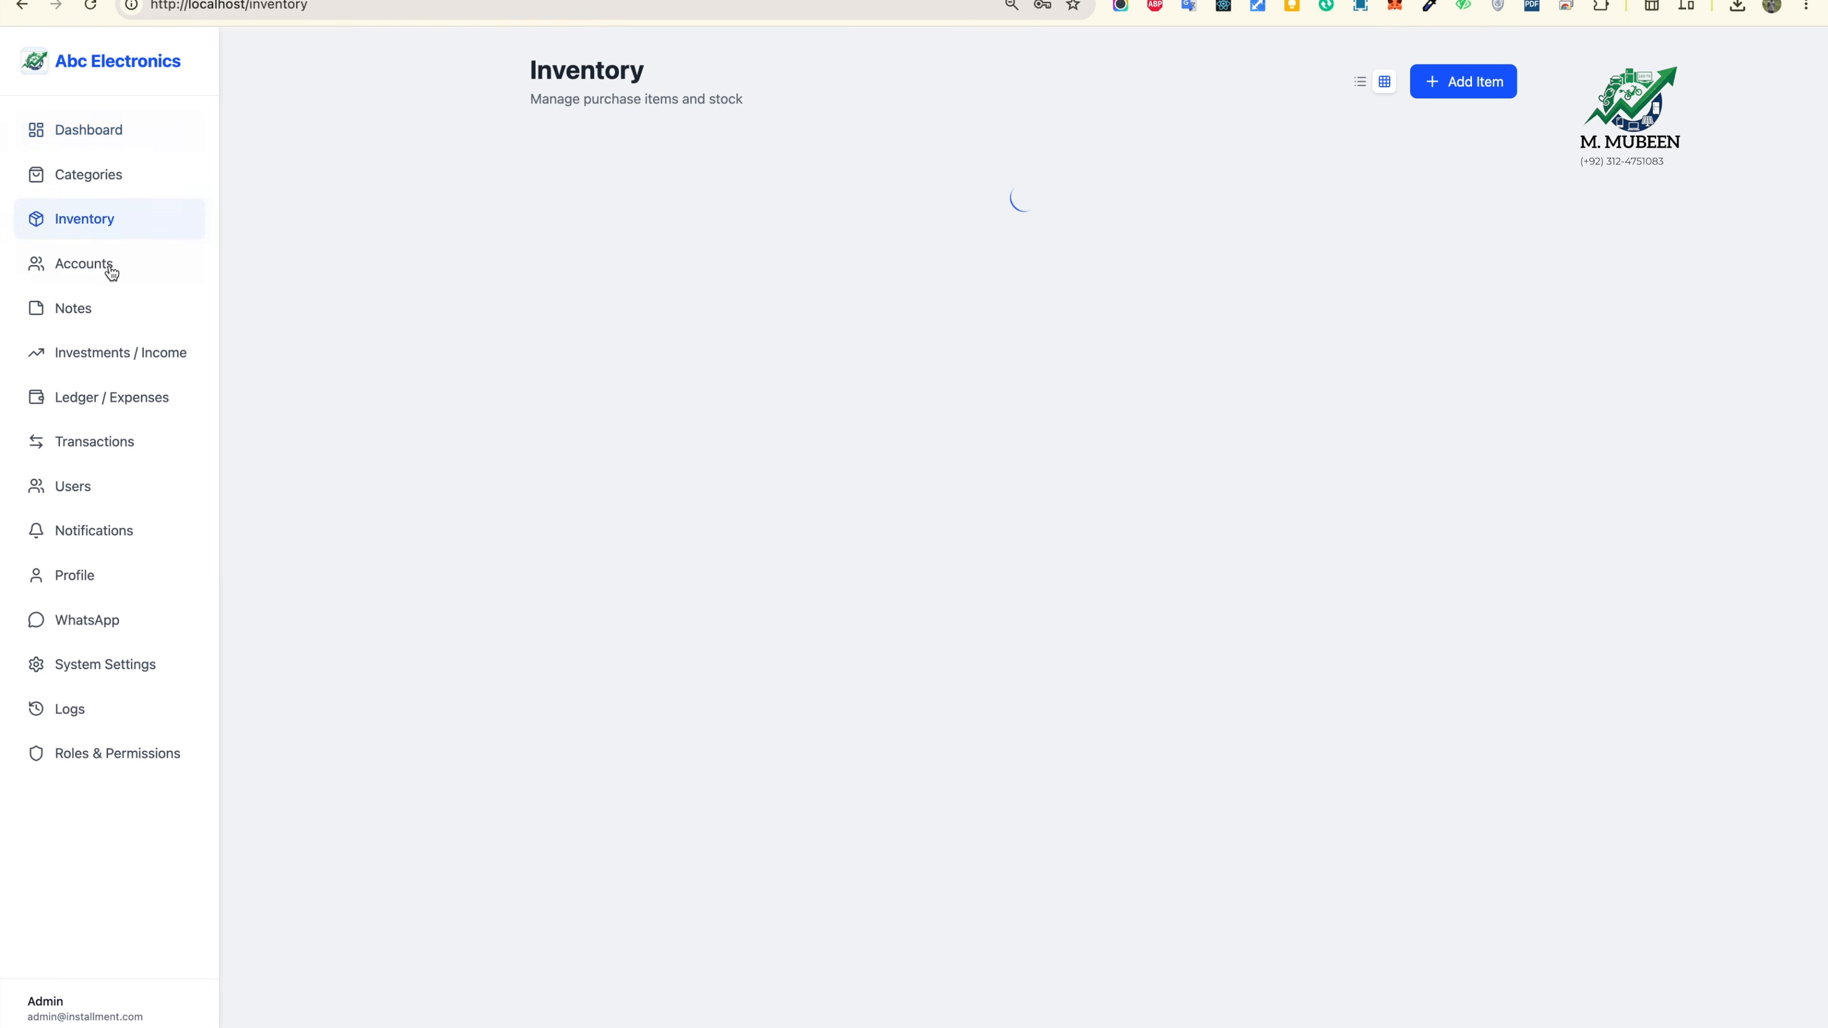
{"action": "left_click", "coordinate": [101, 265]}
{"action": "left_click", "coordinate": [1732, 70]}
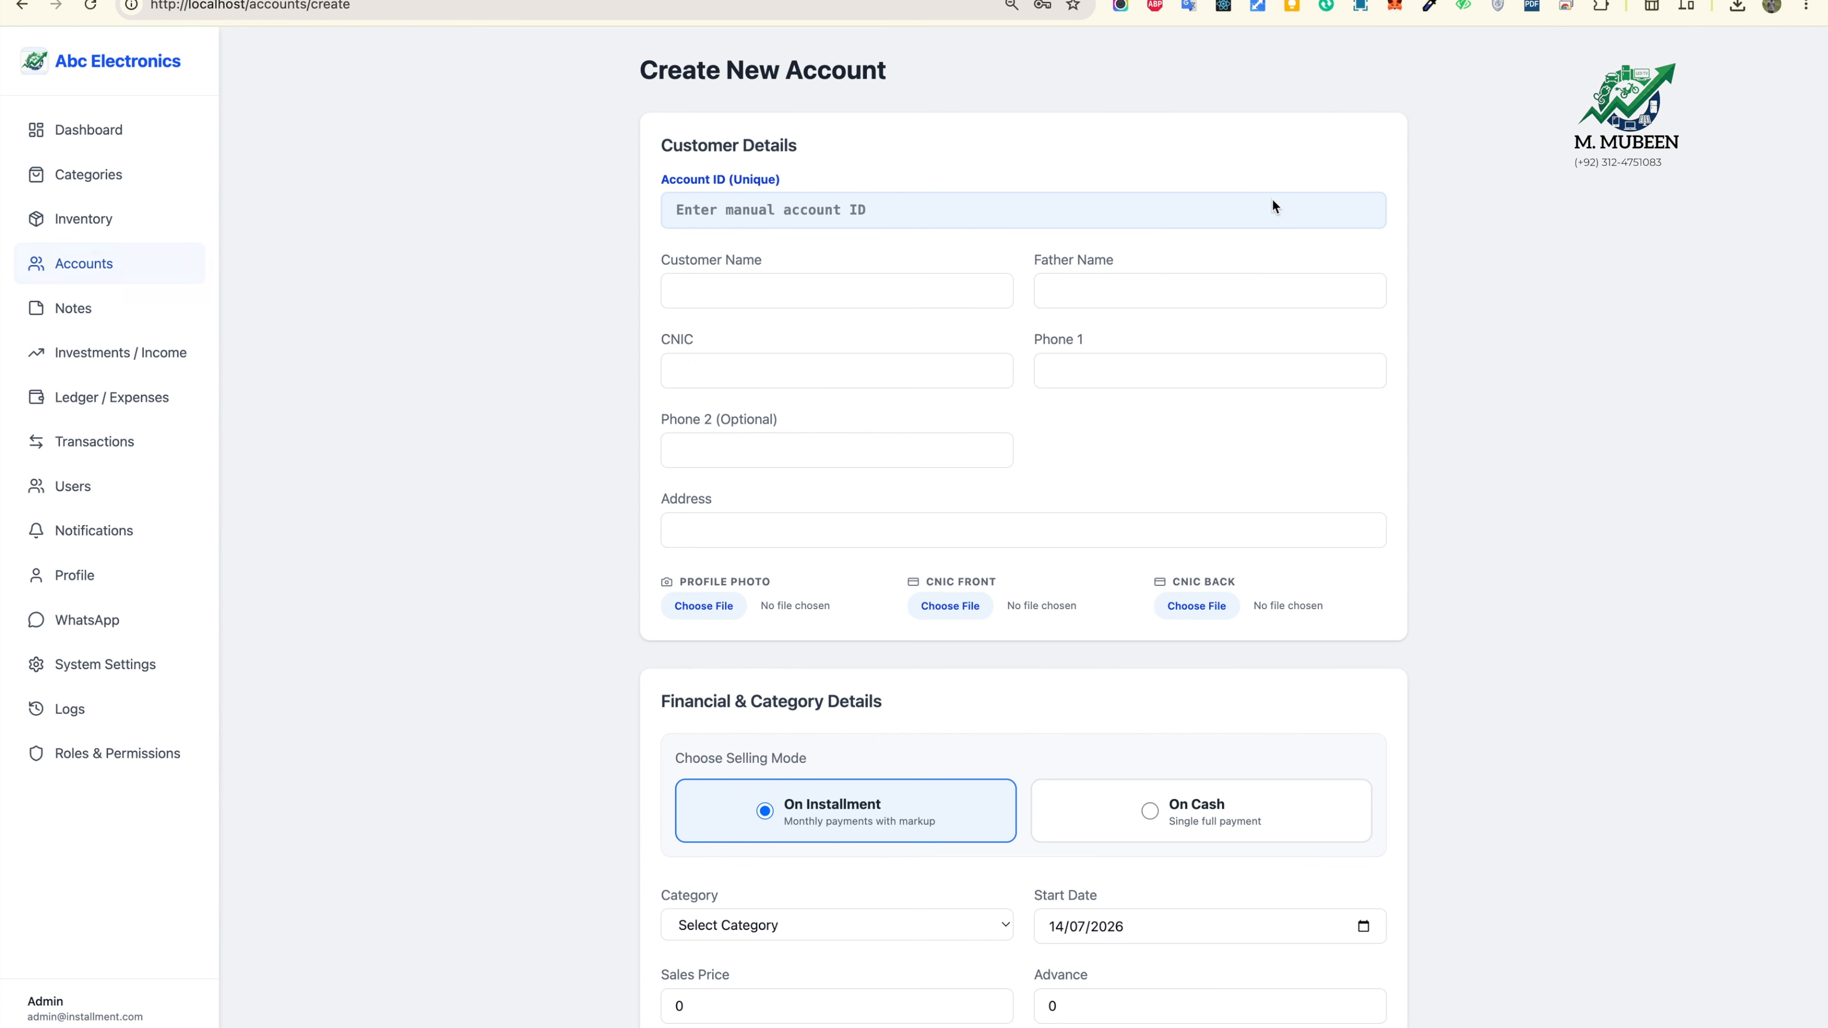
{"action": "left_click", "coordinate": [865, 213]}
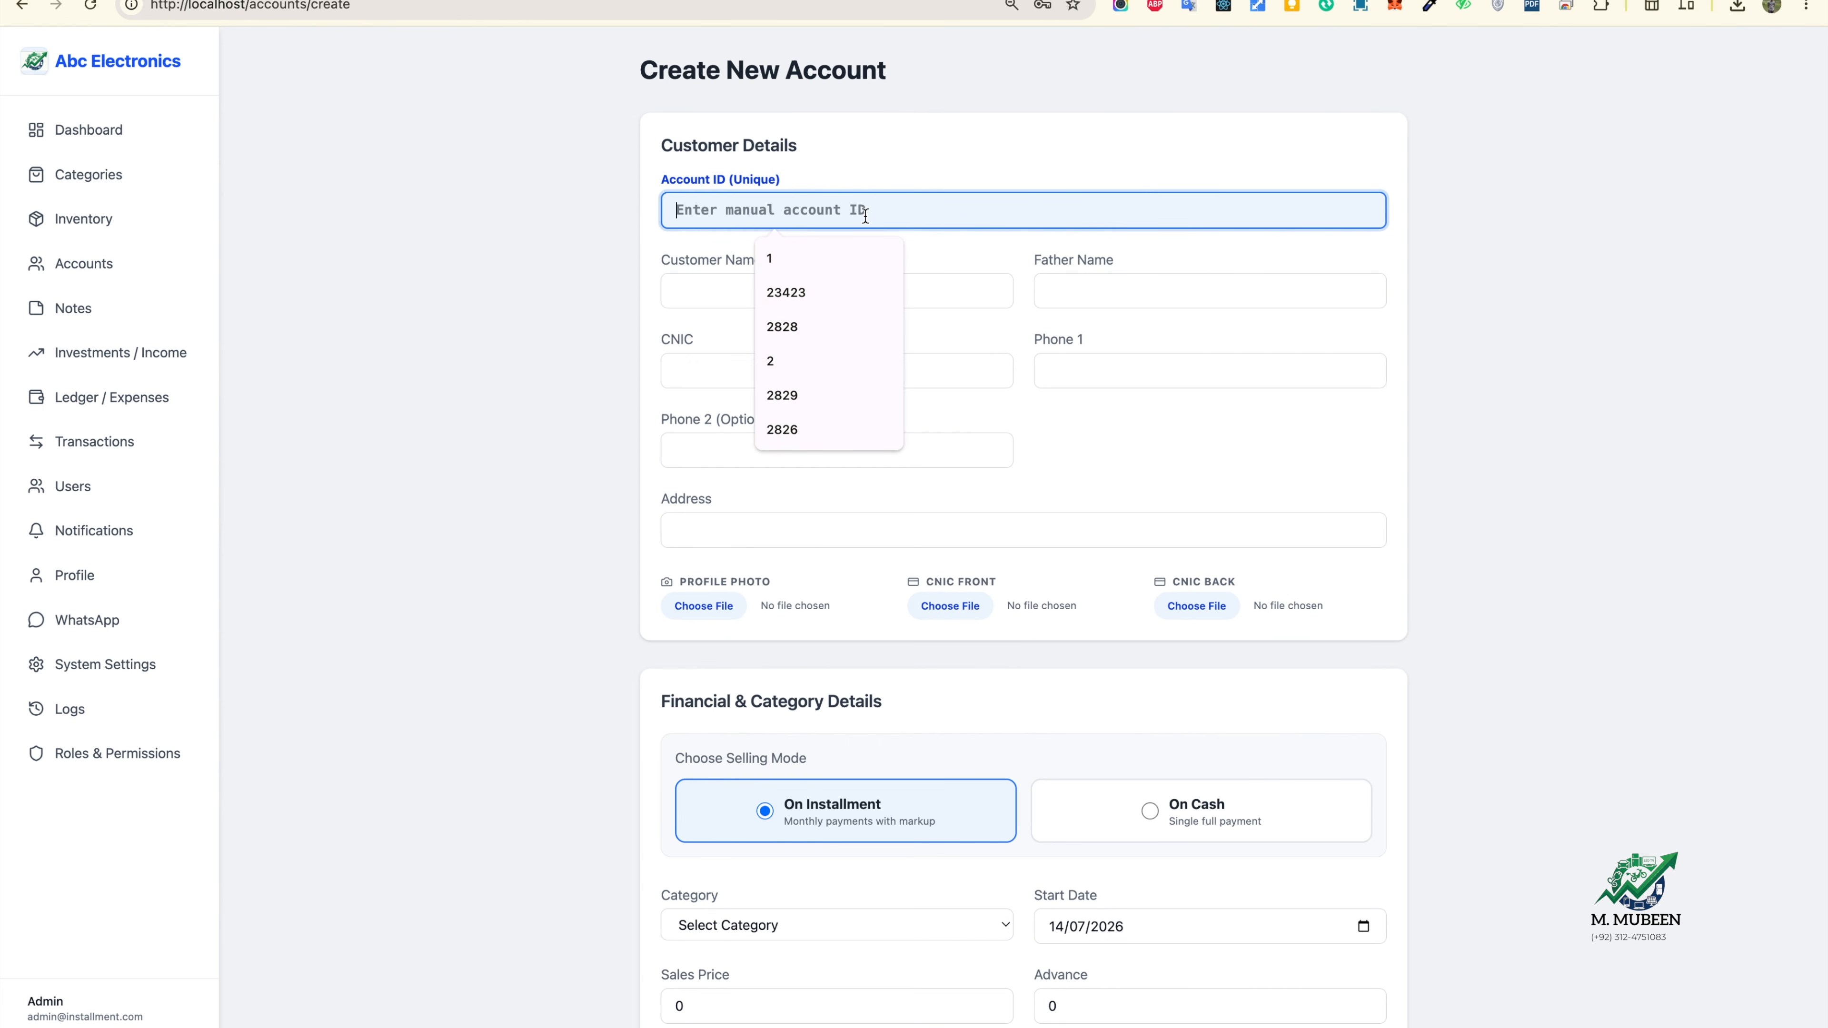
{"action": "left_click", "coordinate": [820, 252]}
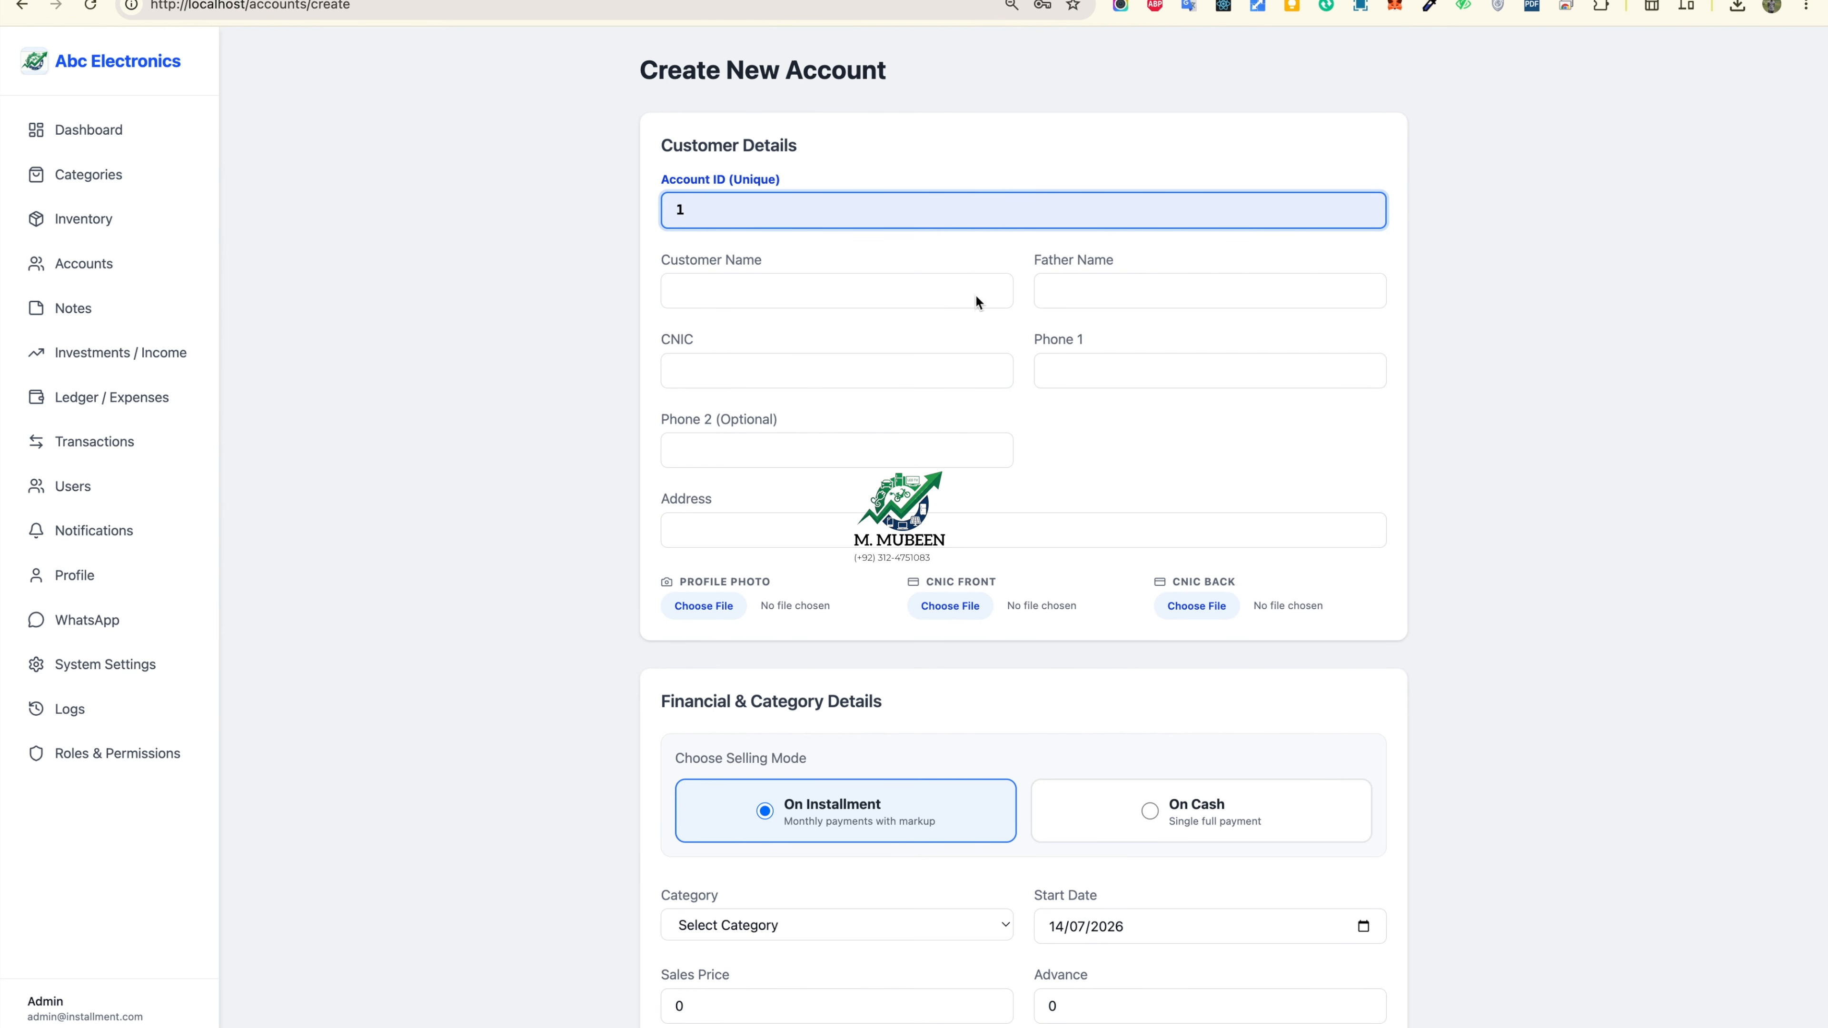
{"action": "left_click", "coordinate": [898, 295]}
{"action": "left_click", "coordinate": [864, 335]}
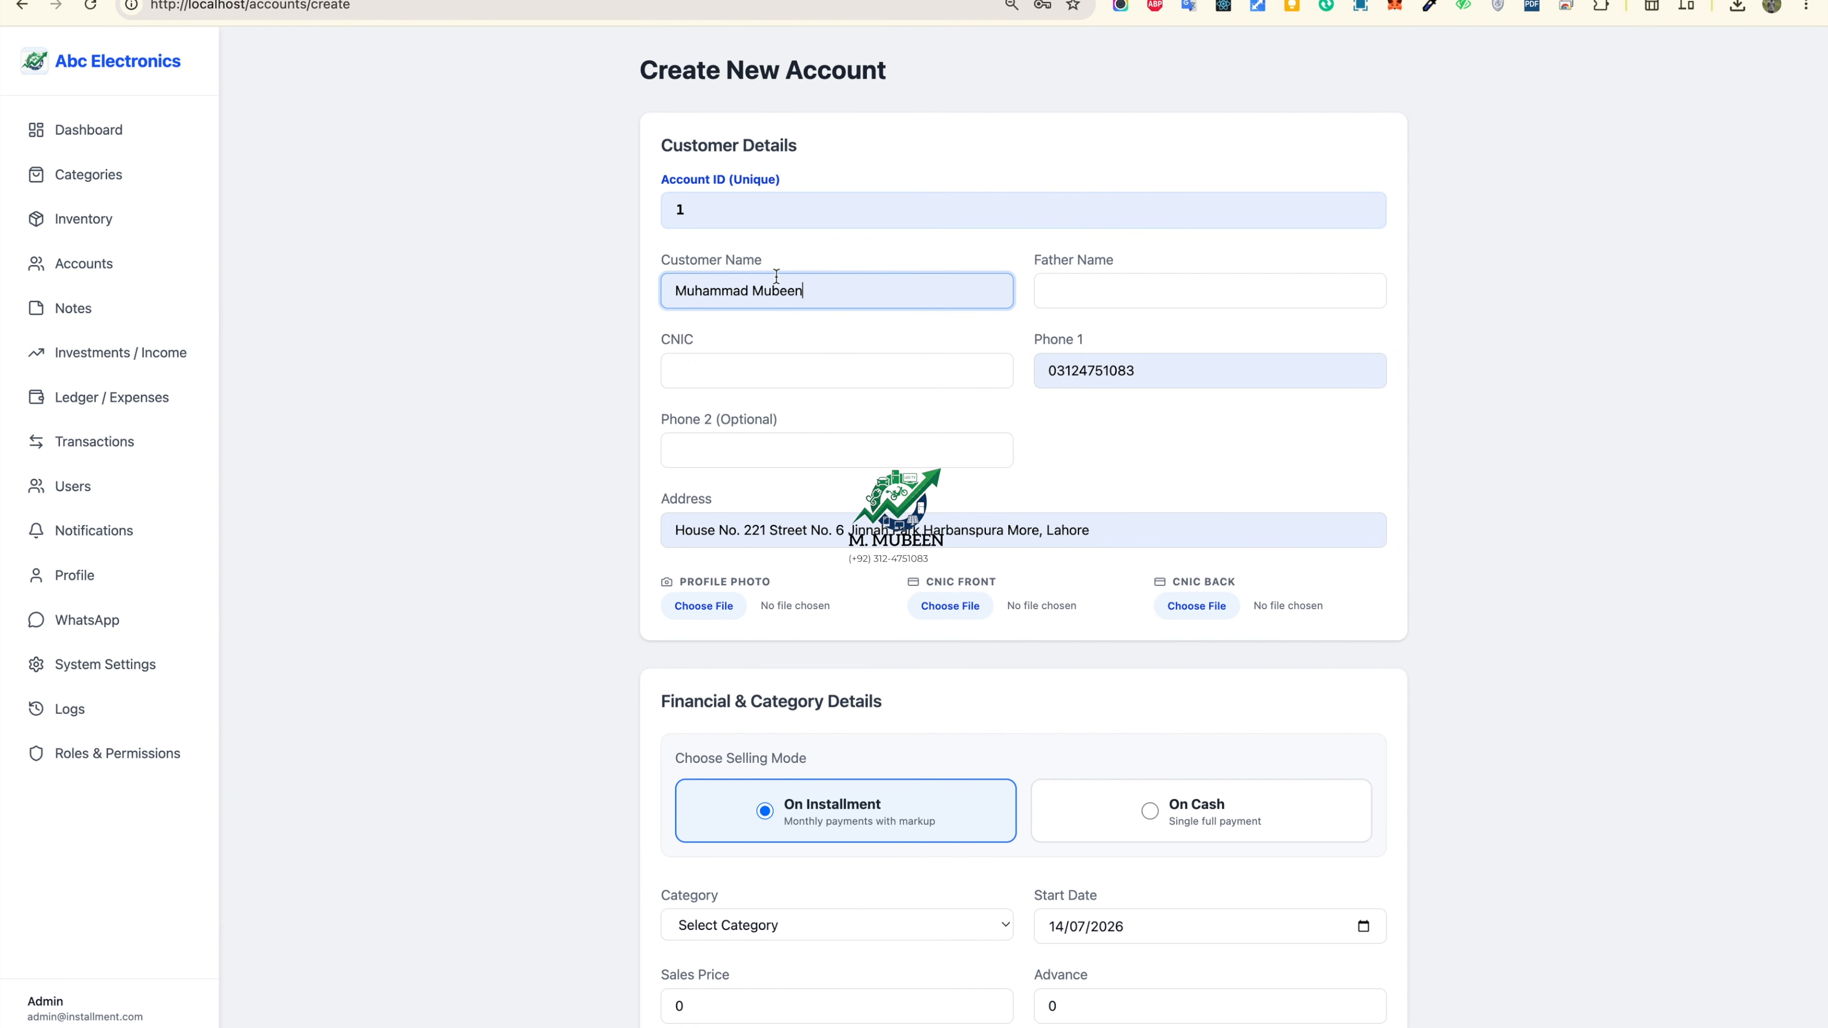
{"action": "left_click", "coordinate": [886, 373]}
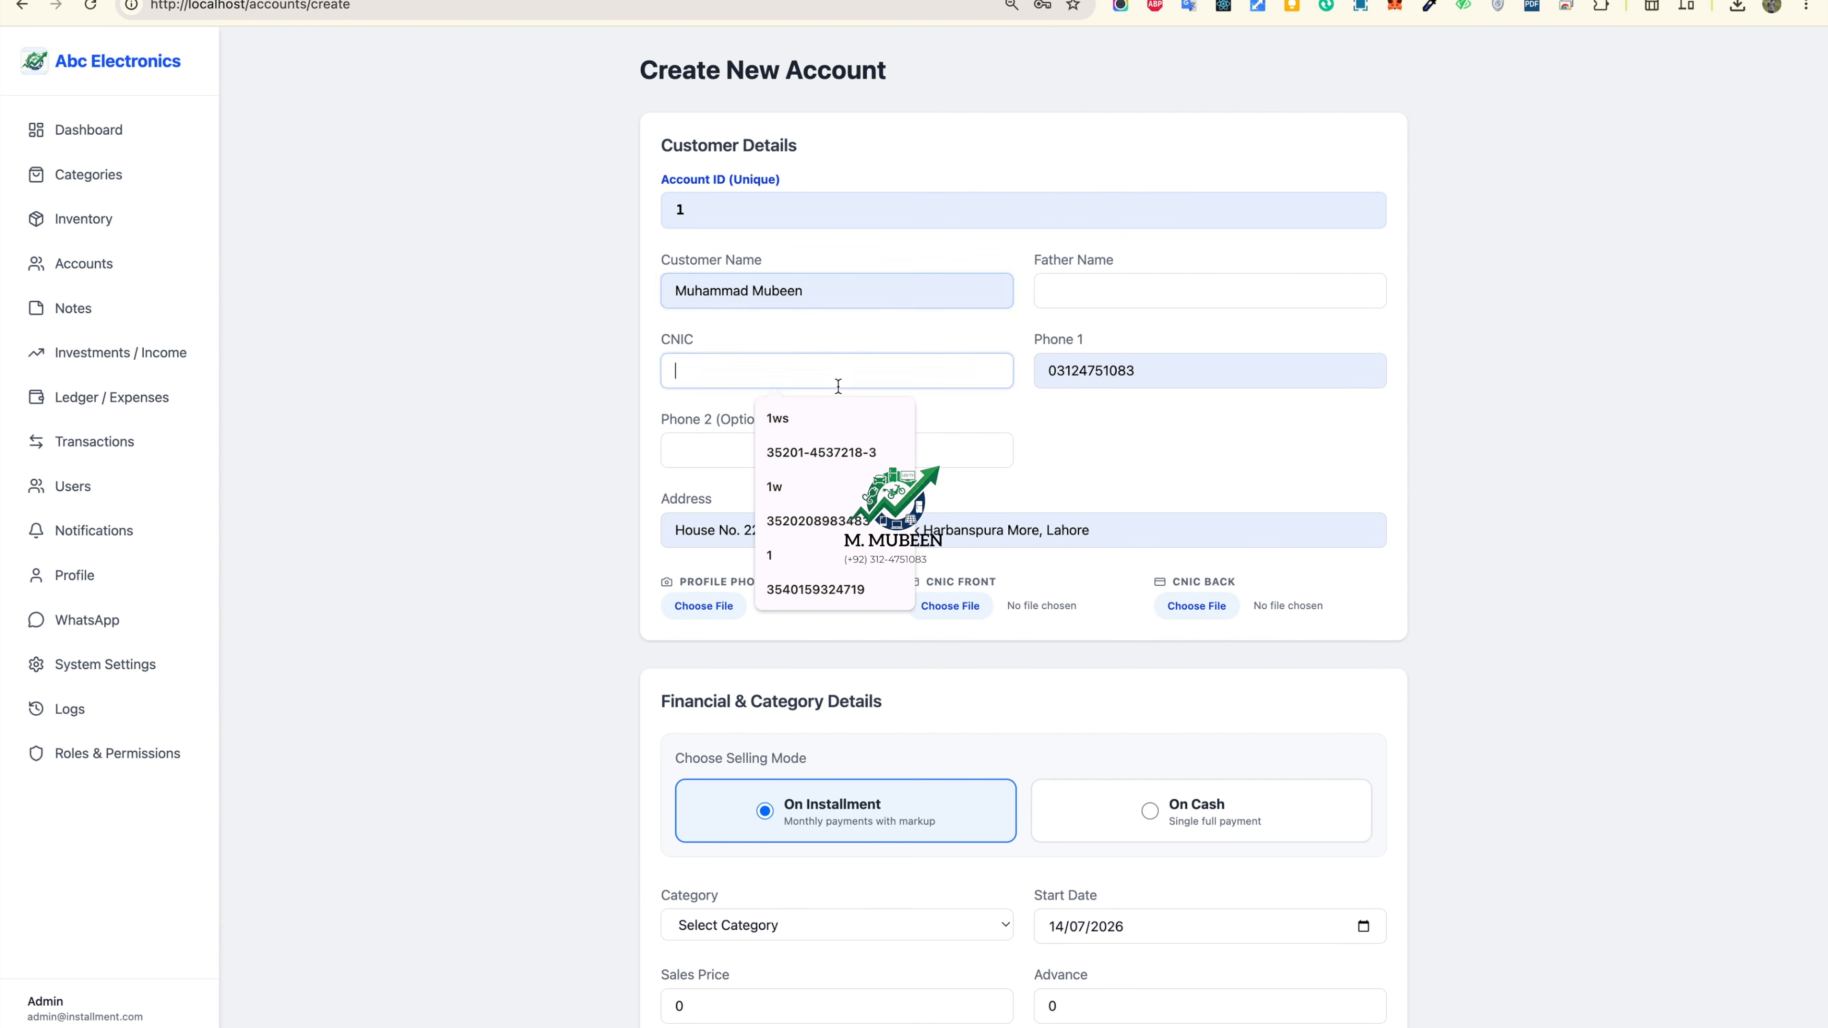
{"action": "left_click", "coordinate": [821, 447]}
Step: Attach download.png as the profile photo, CNIC front and CNIC back images
{"action": "scroll", "coordinate": [762, 497], "scroll_direction": "down", "scroll_amount": 2}
{"action": "left_click", "coordinate": [721, 533]}
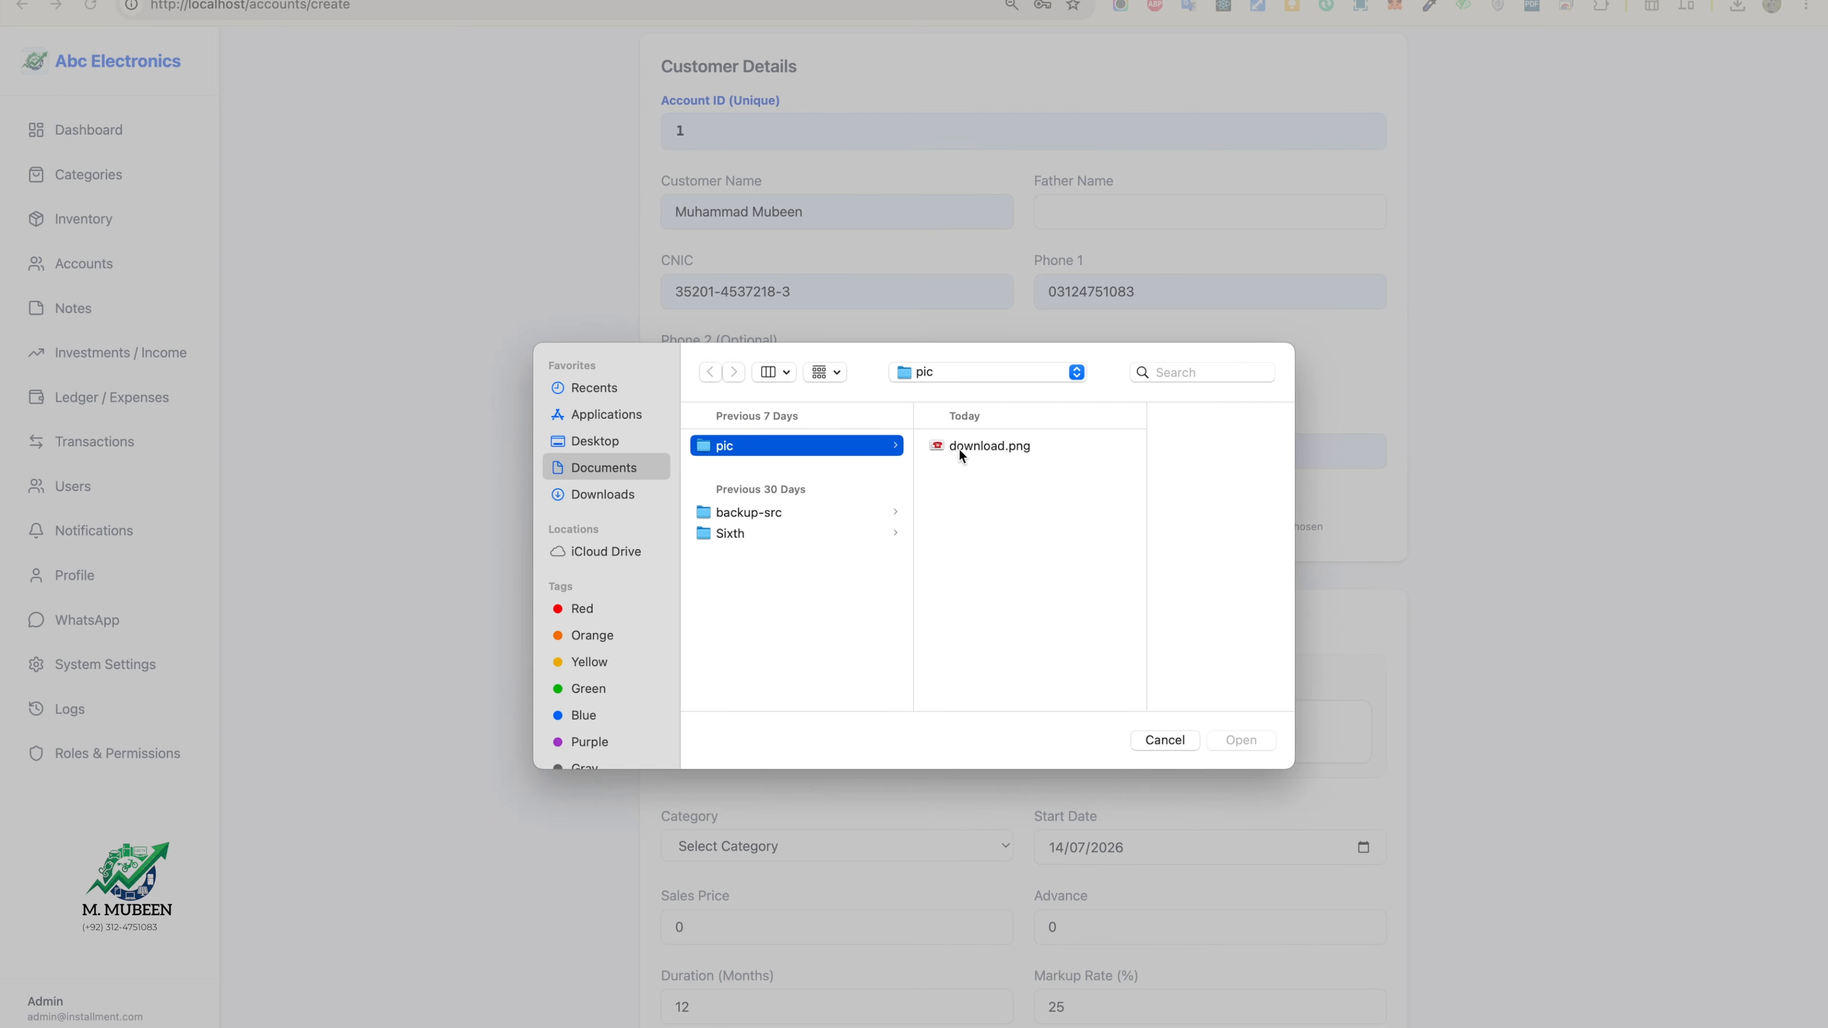
{"action": "left_click", "coordinate": [962, 448]}
{"action": "double_click", "coordinate": [962, 449]}
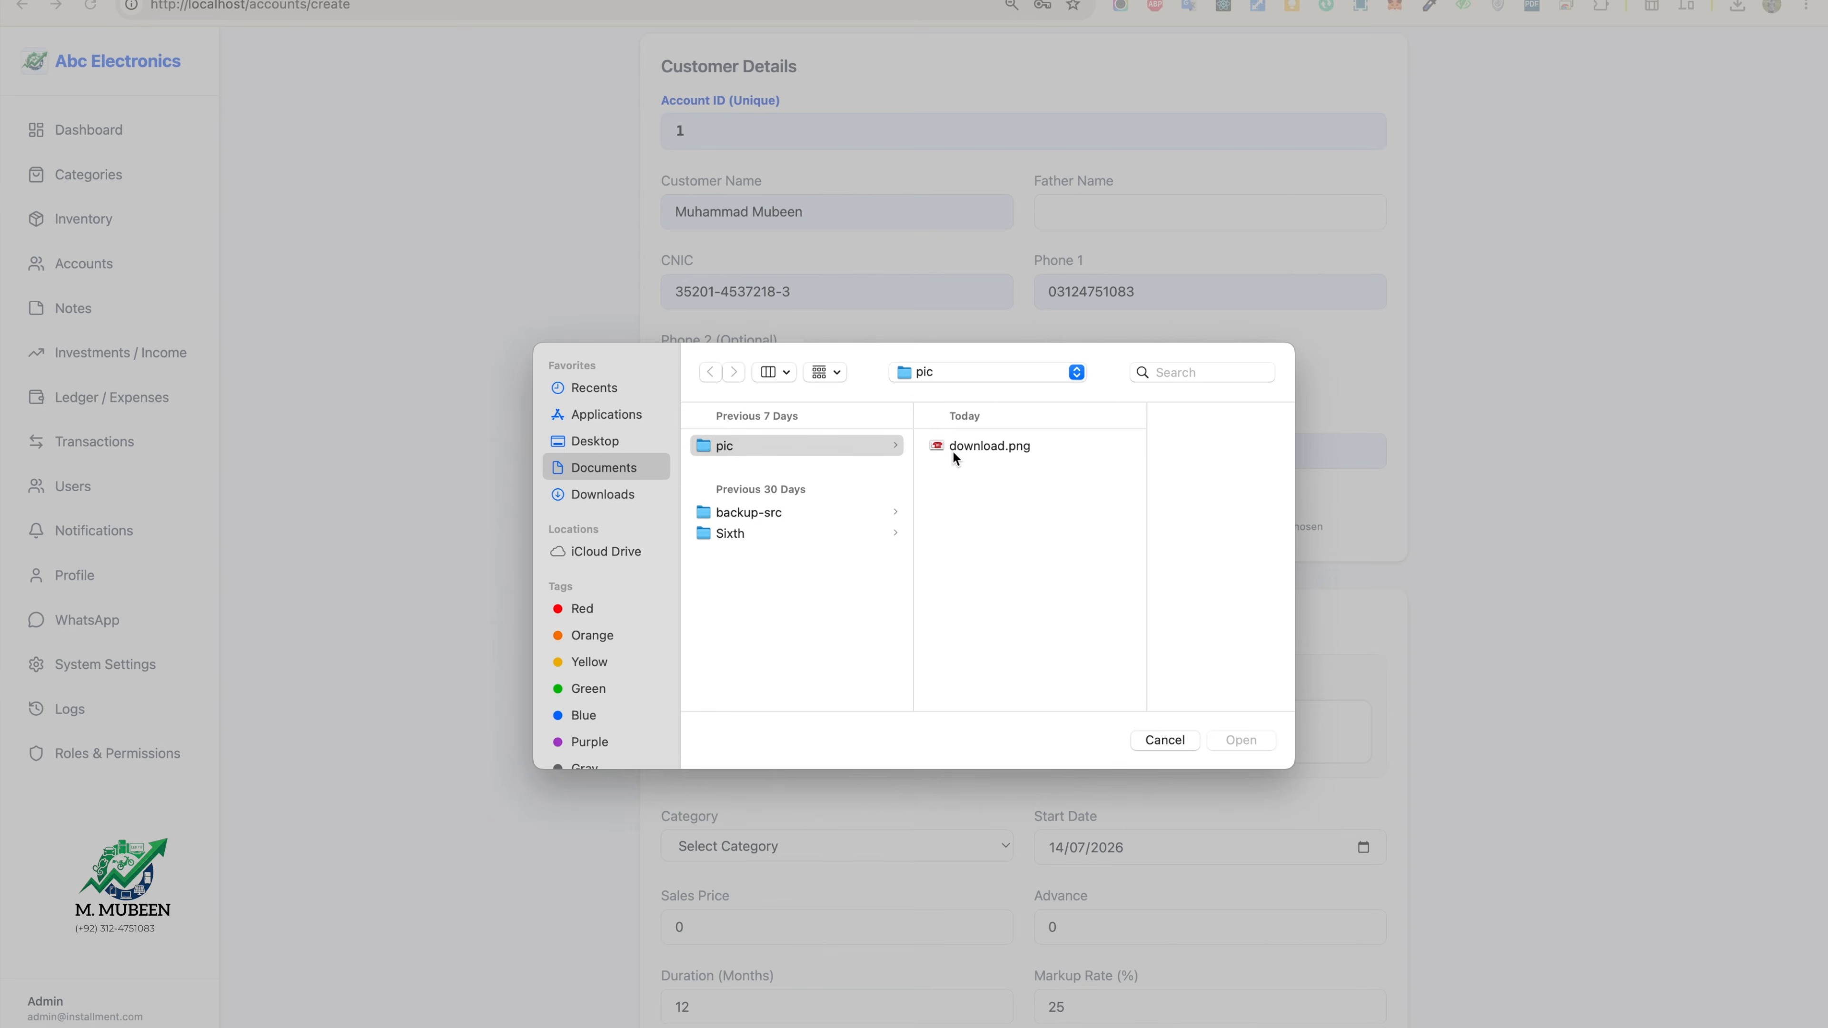
{"action": "left_click", "coordinate": [953, 450]}
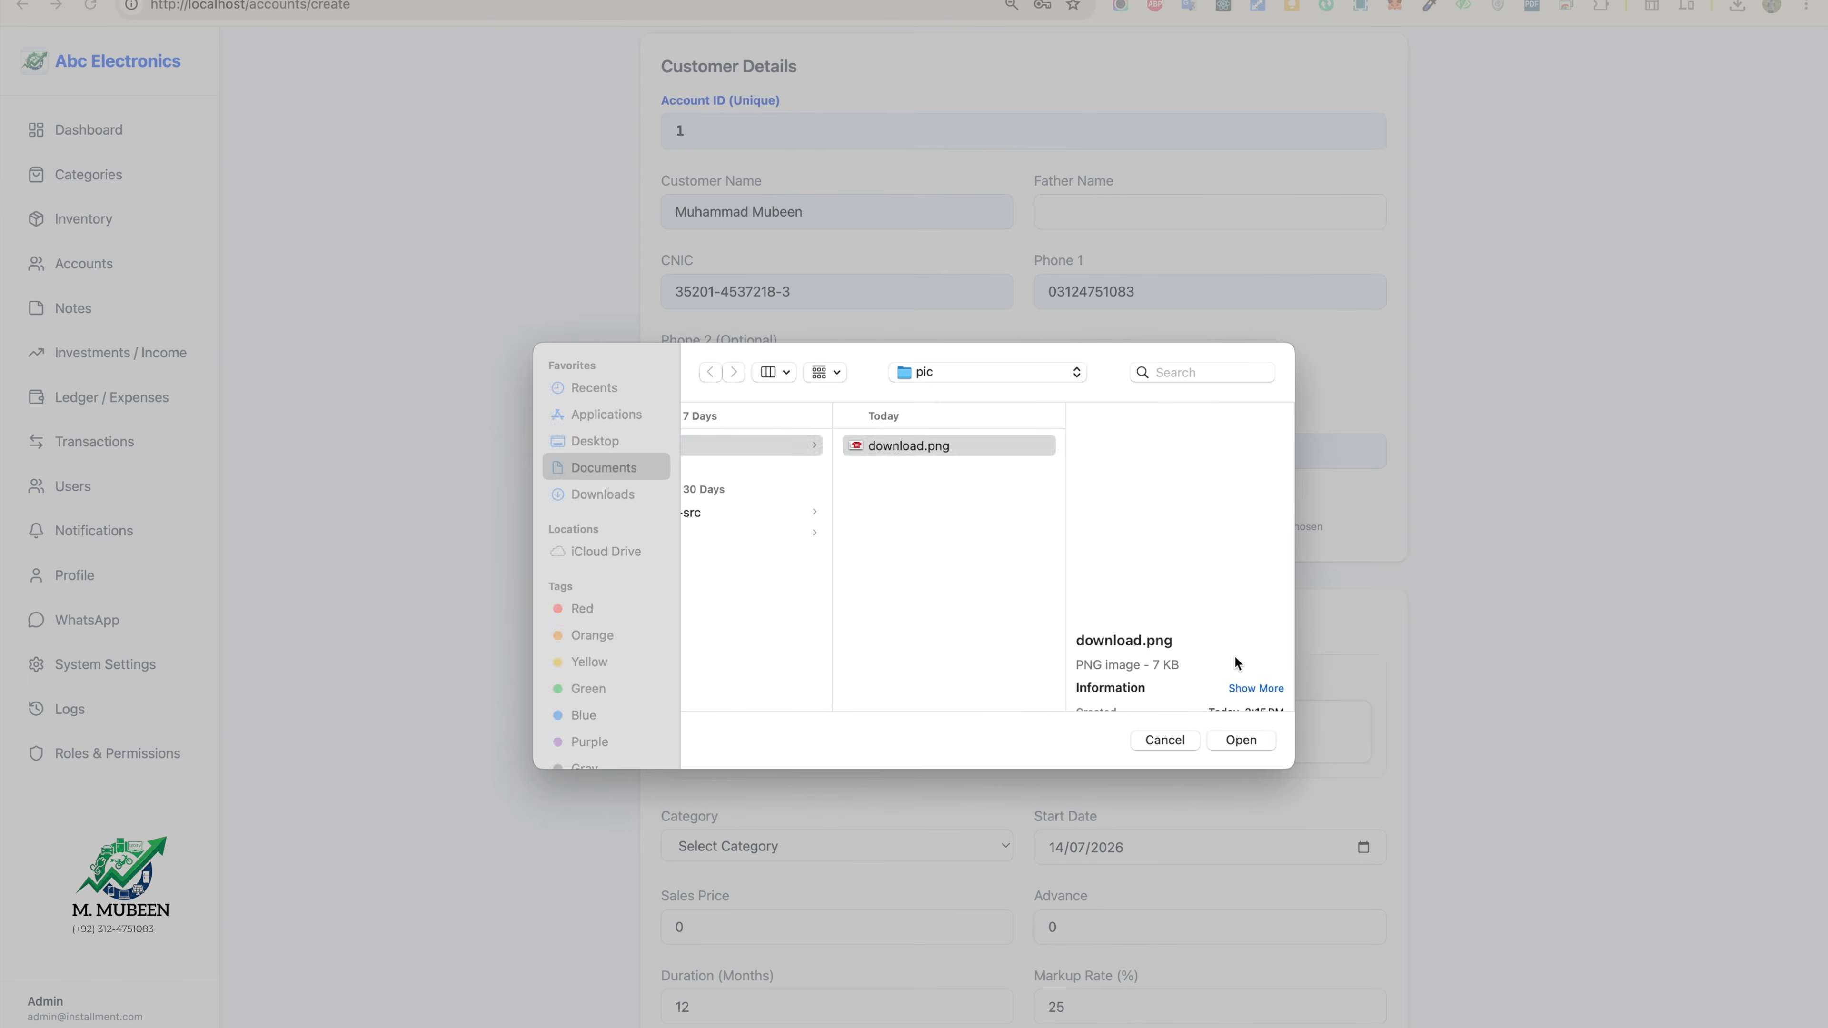
{"action": "key", "text": "Return"}
{"action": "left_click", "coordinate": [1194, 518]}
{"action": "double_click", "coordinate": [978, 447]}
{"action": "scroll", "coordinate": [1115, 526], "scroll_direction": "down", "scroll_amount": 4}
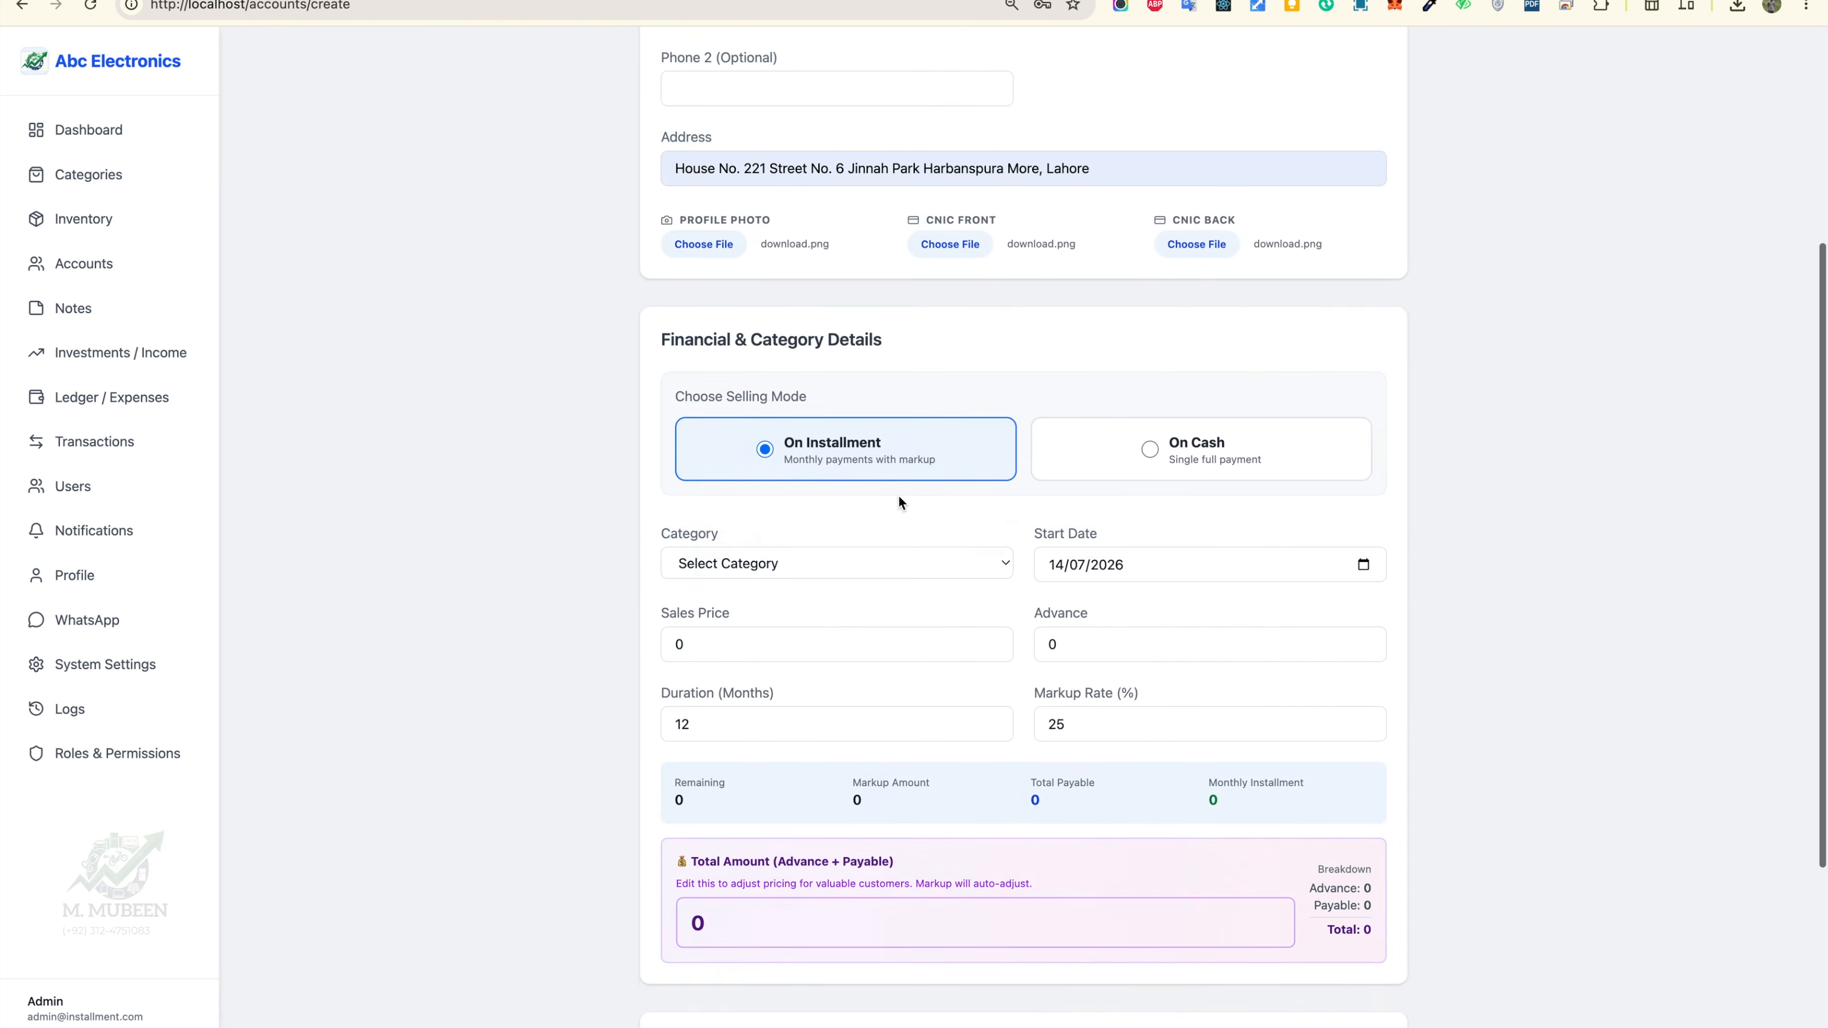
Step: Keep On Installment, set category Telephone, and select the Daw (A) inventory item priced Rs. 400
{"action": "left_click", "coordinate": [1112, 466]}
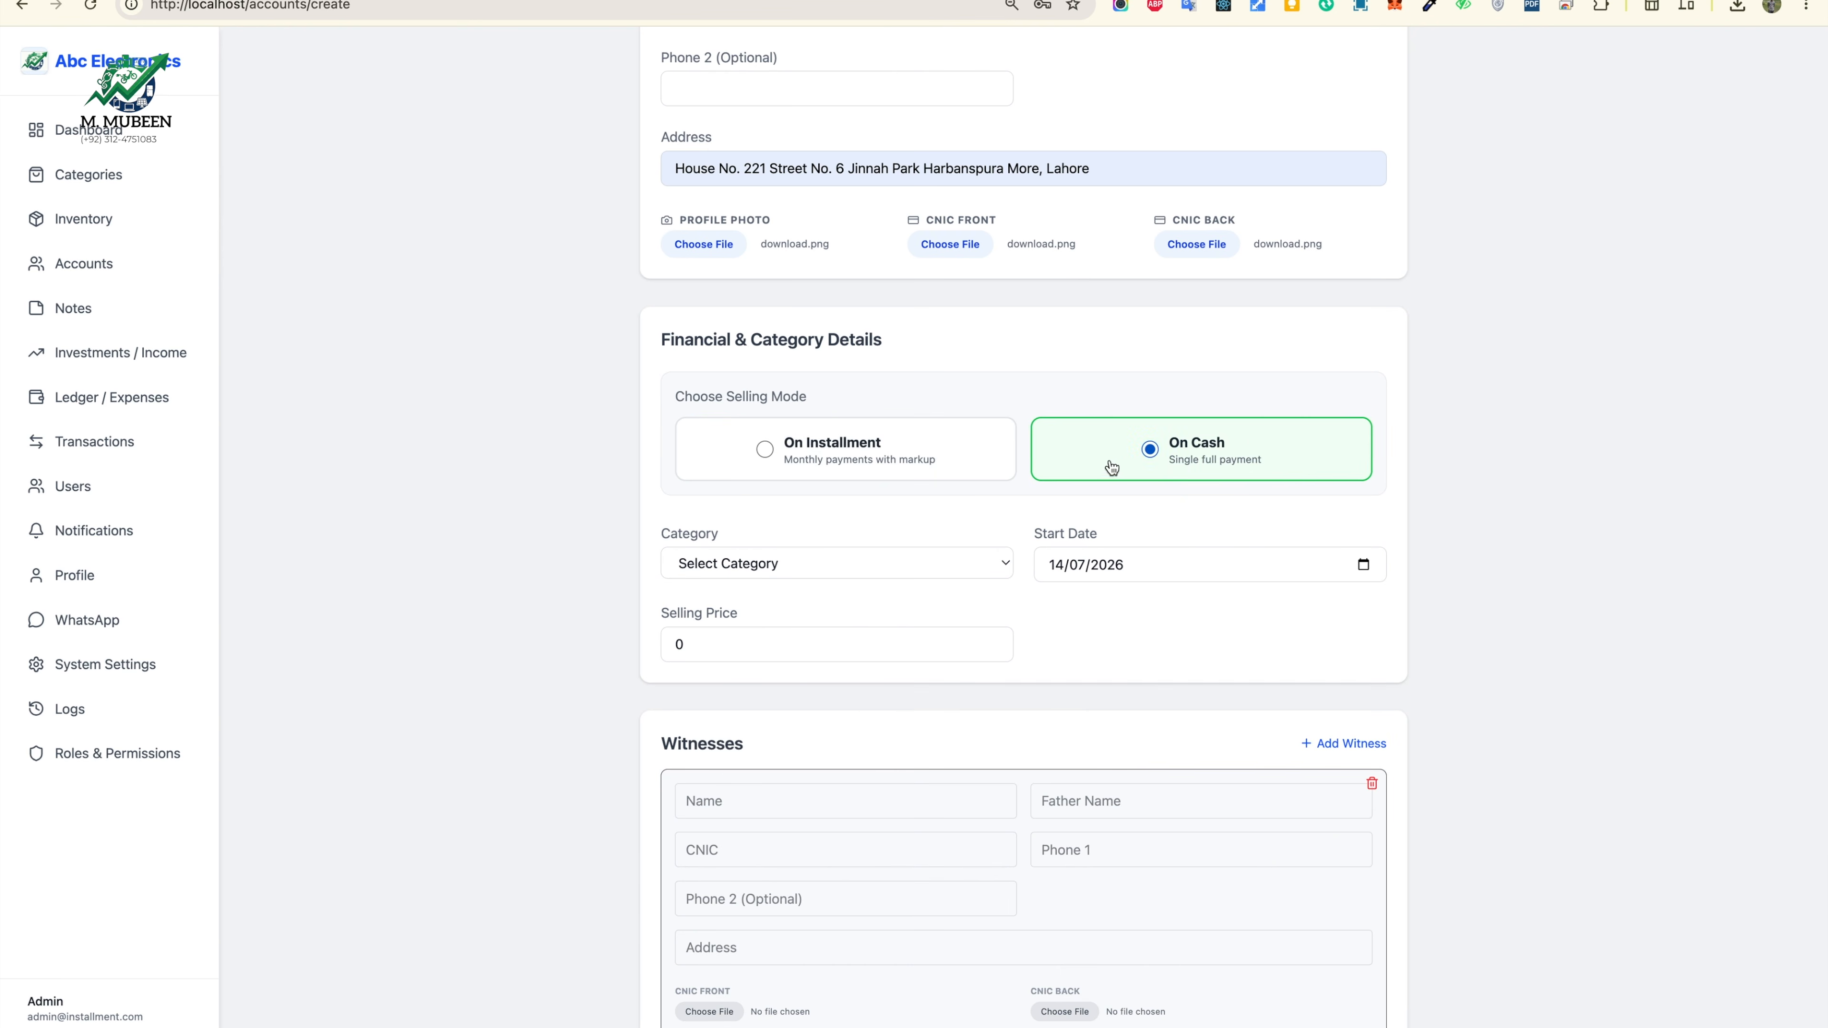
{"action": "left_click", "coordinate": [884, 450]}
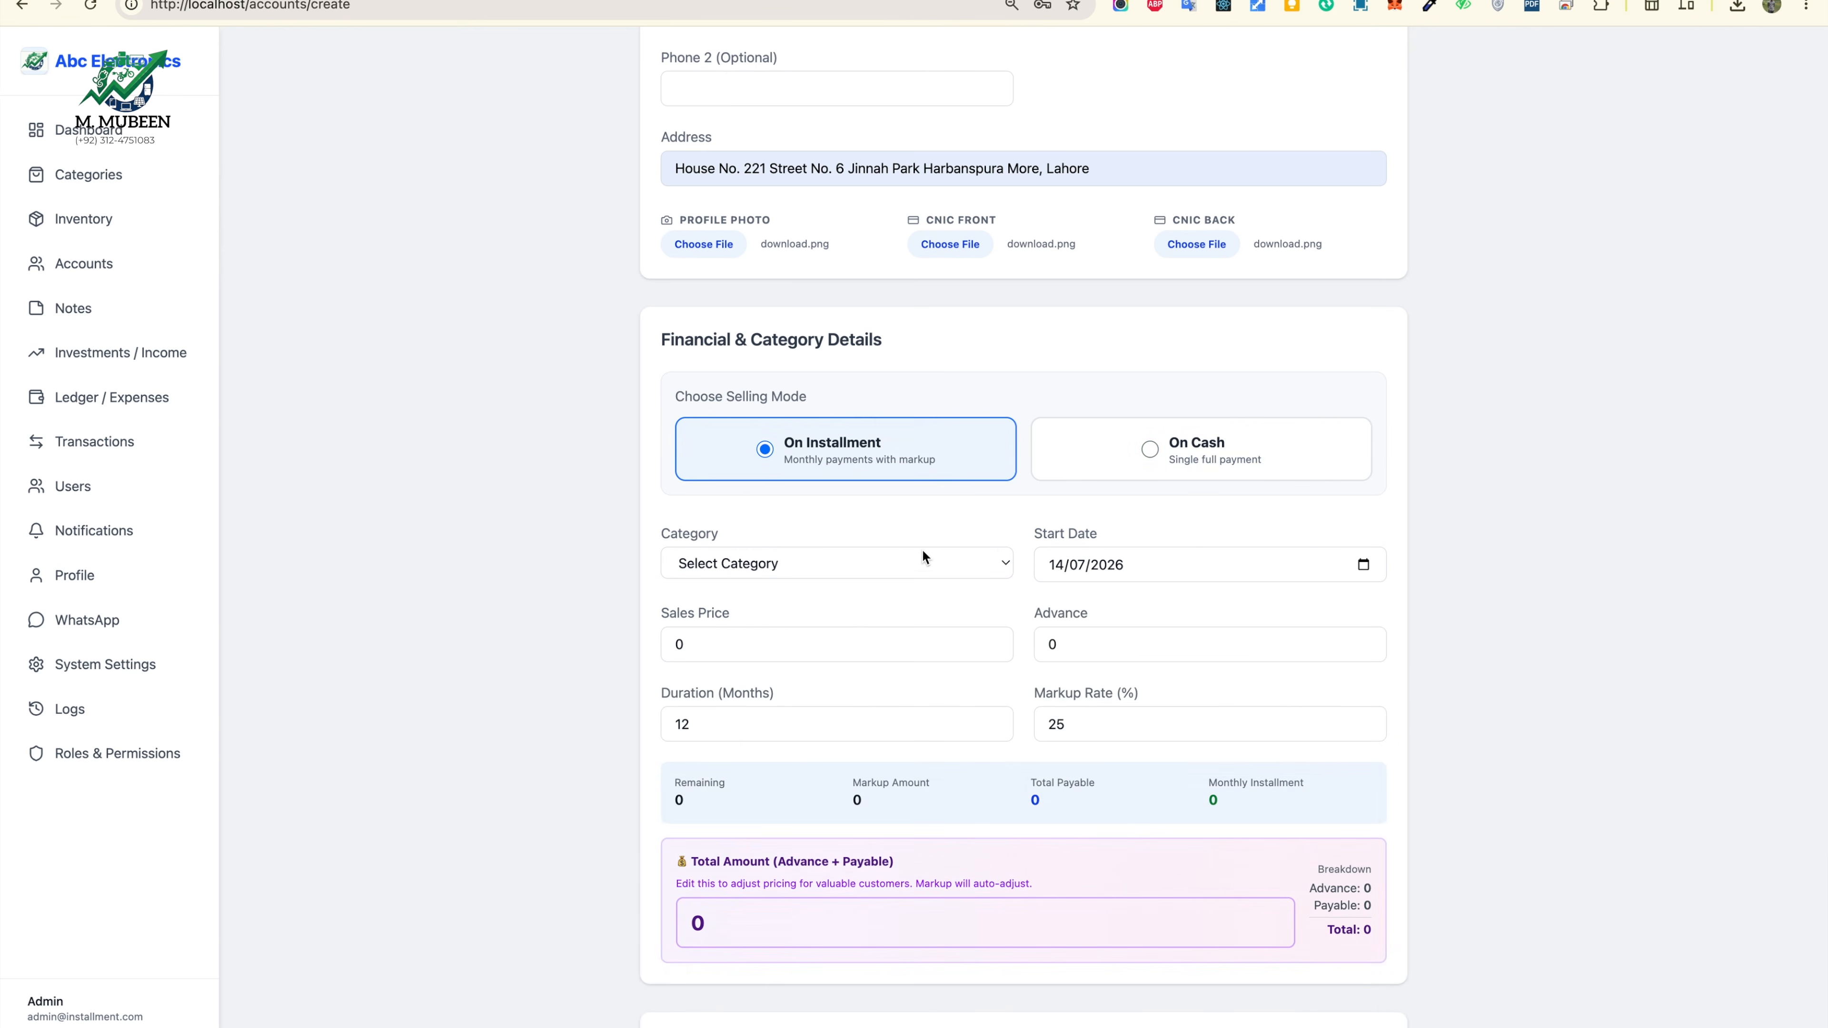
{"action": "left_click", "coordinate": [918, 564]}
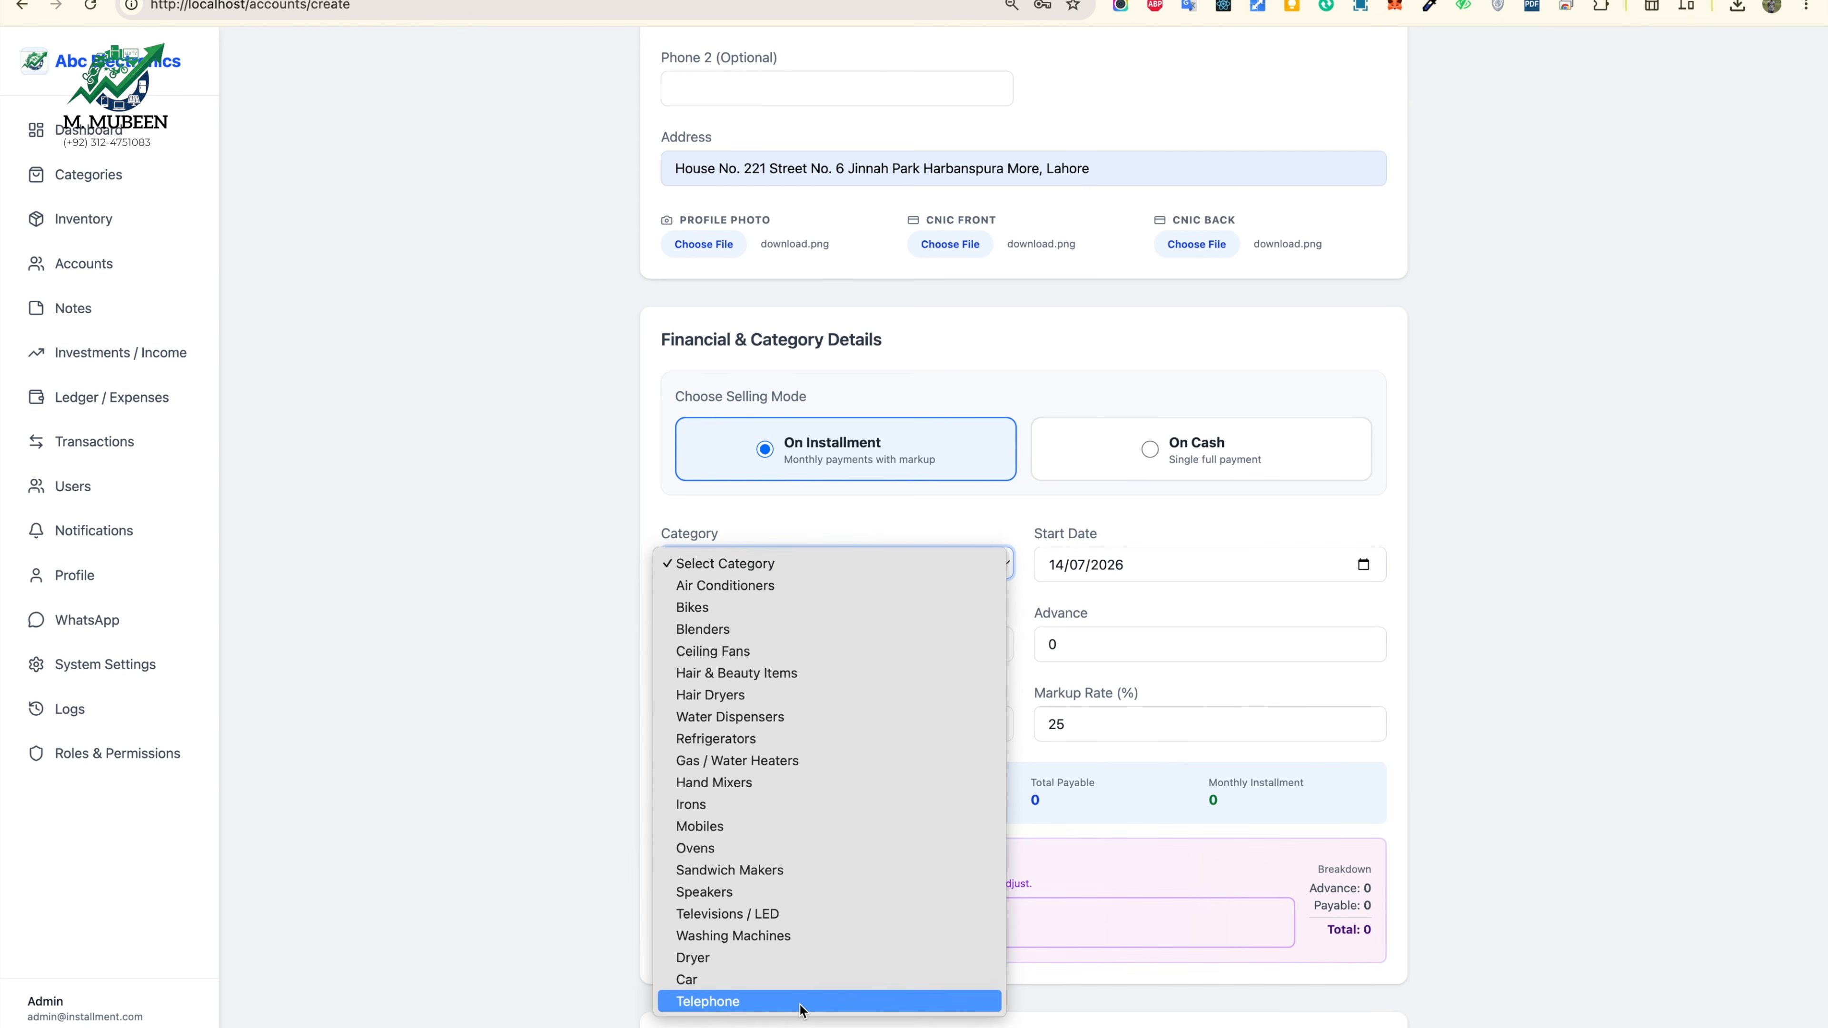
{"action": "left_click", "coordinate": [794, 759]}
{"action": "left_click", "coordinate": [894, 637]}
{"action": "left_click", "coordinate": [895, 639]}
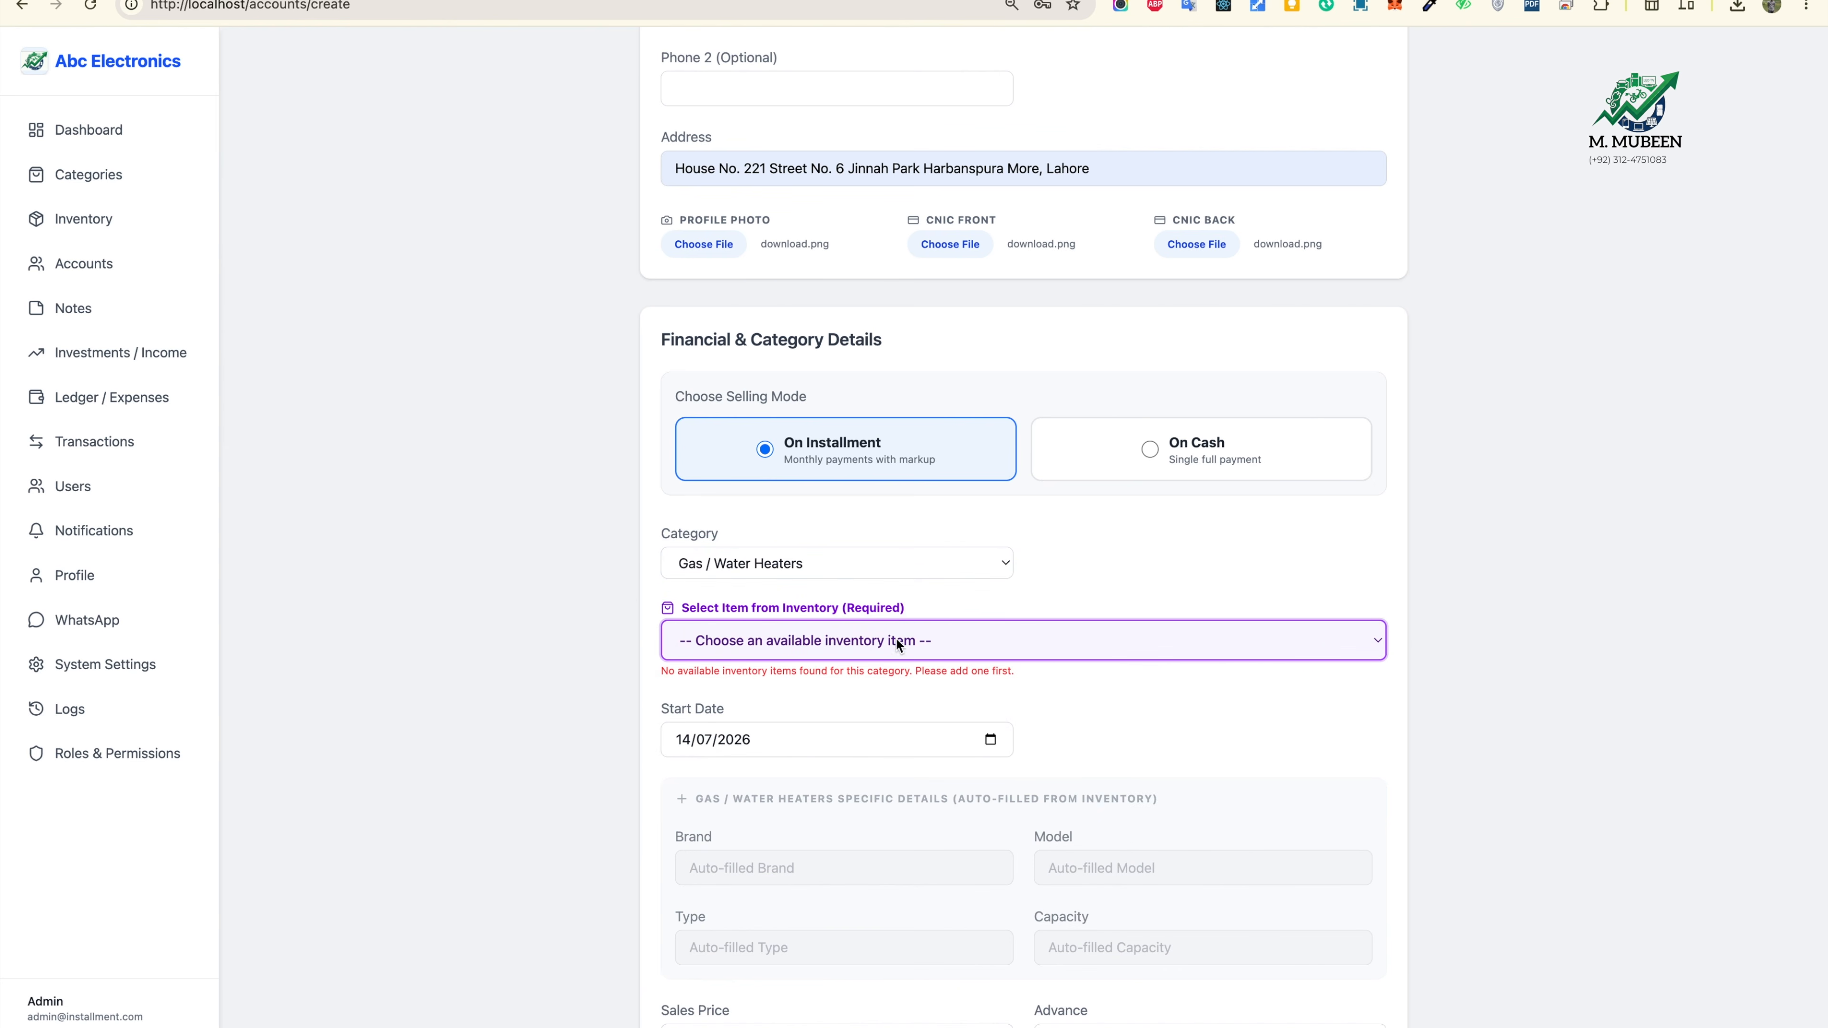
{"action": "left_click", "coordinate": [882, 566]}
{"action": "left_click", "coordinate": [768, 805]}
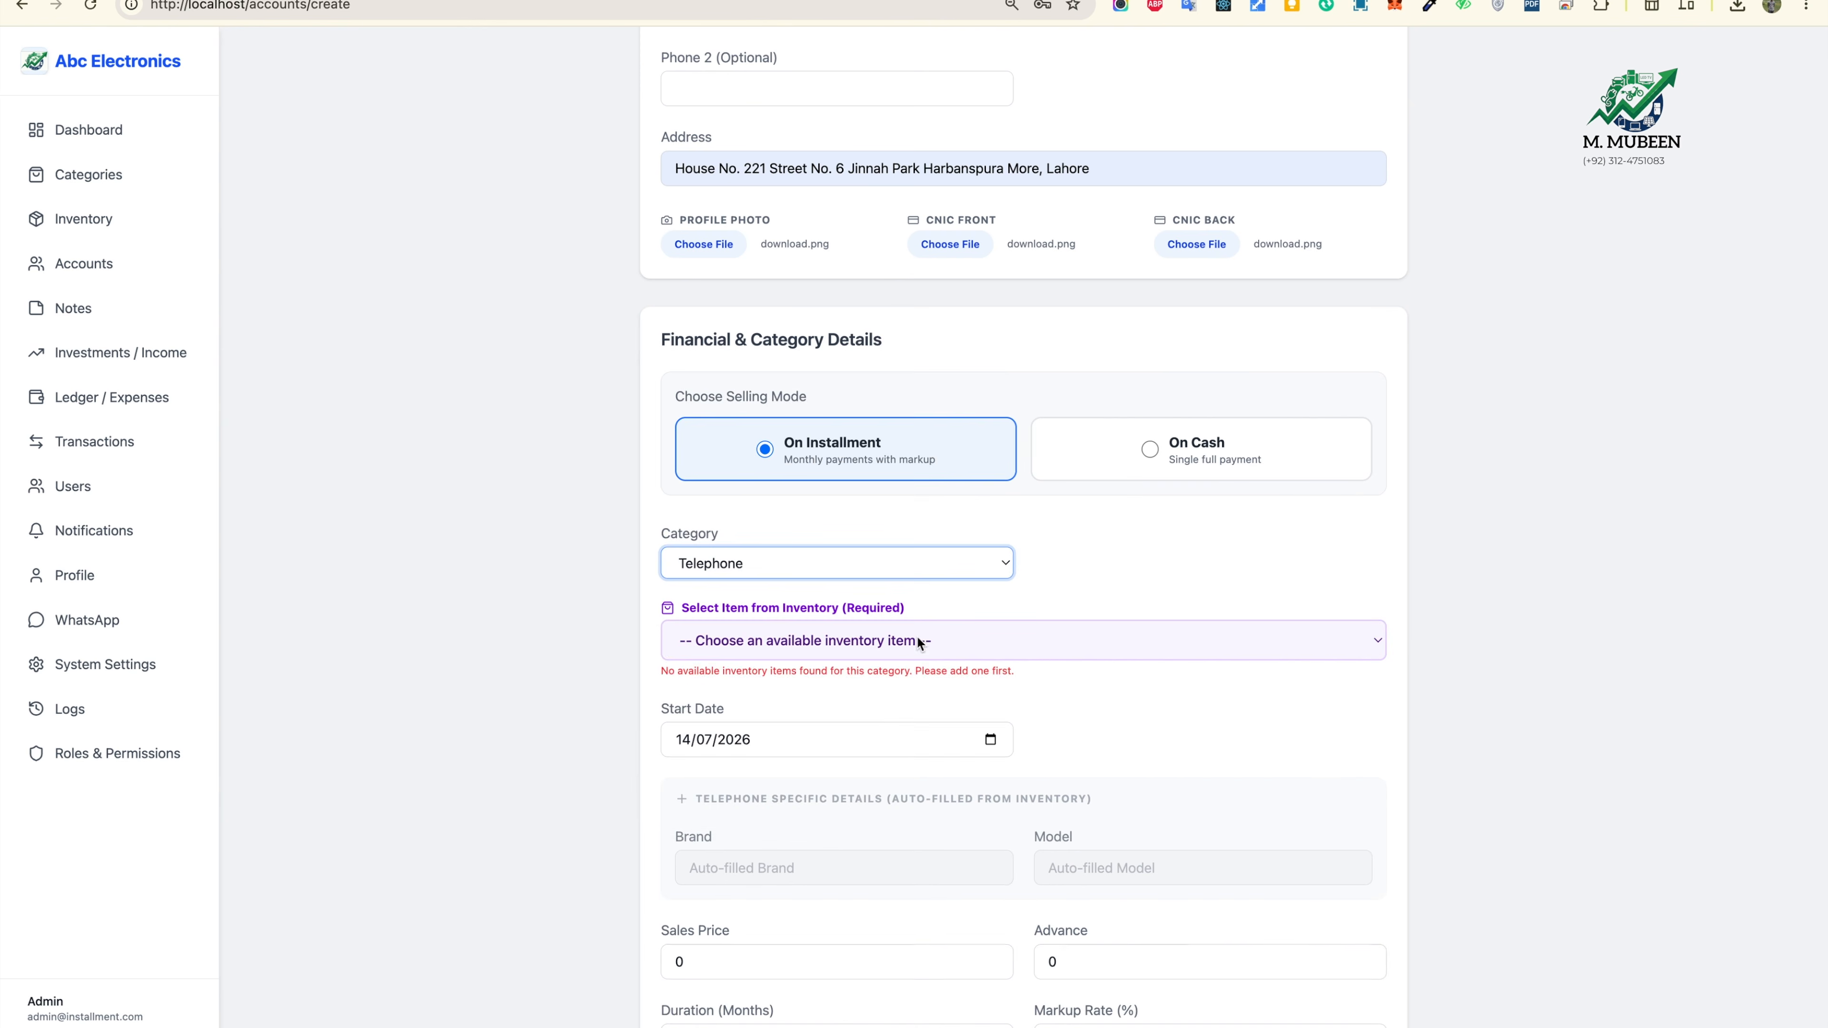
{"action": "left_click", "coordinate": [901, 650]}
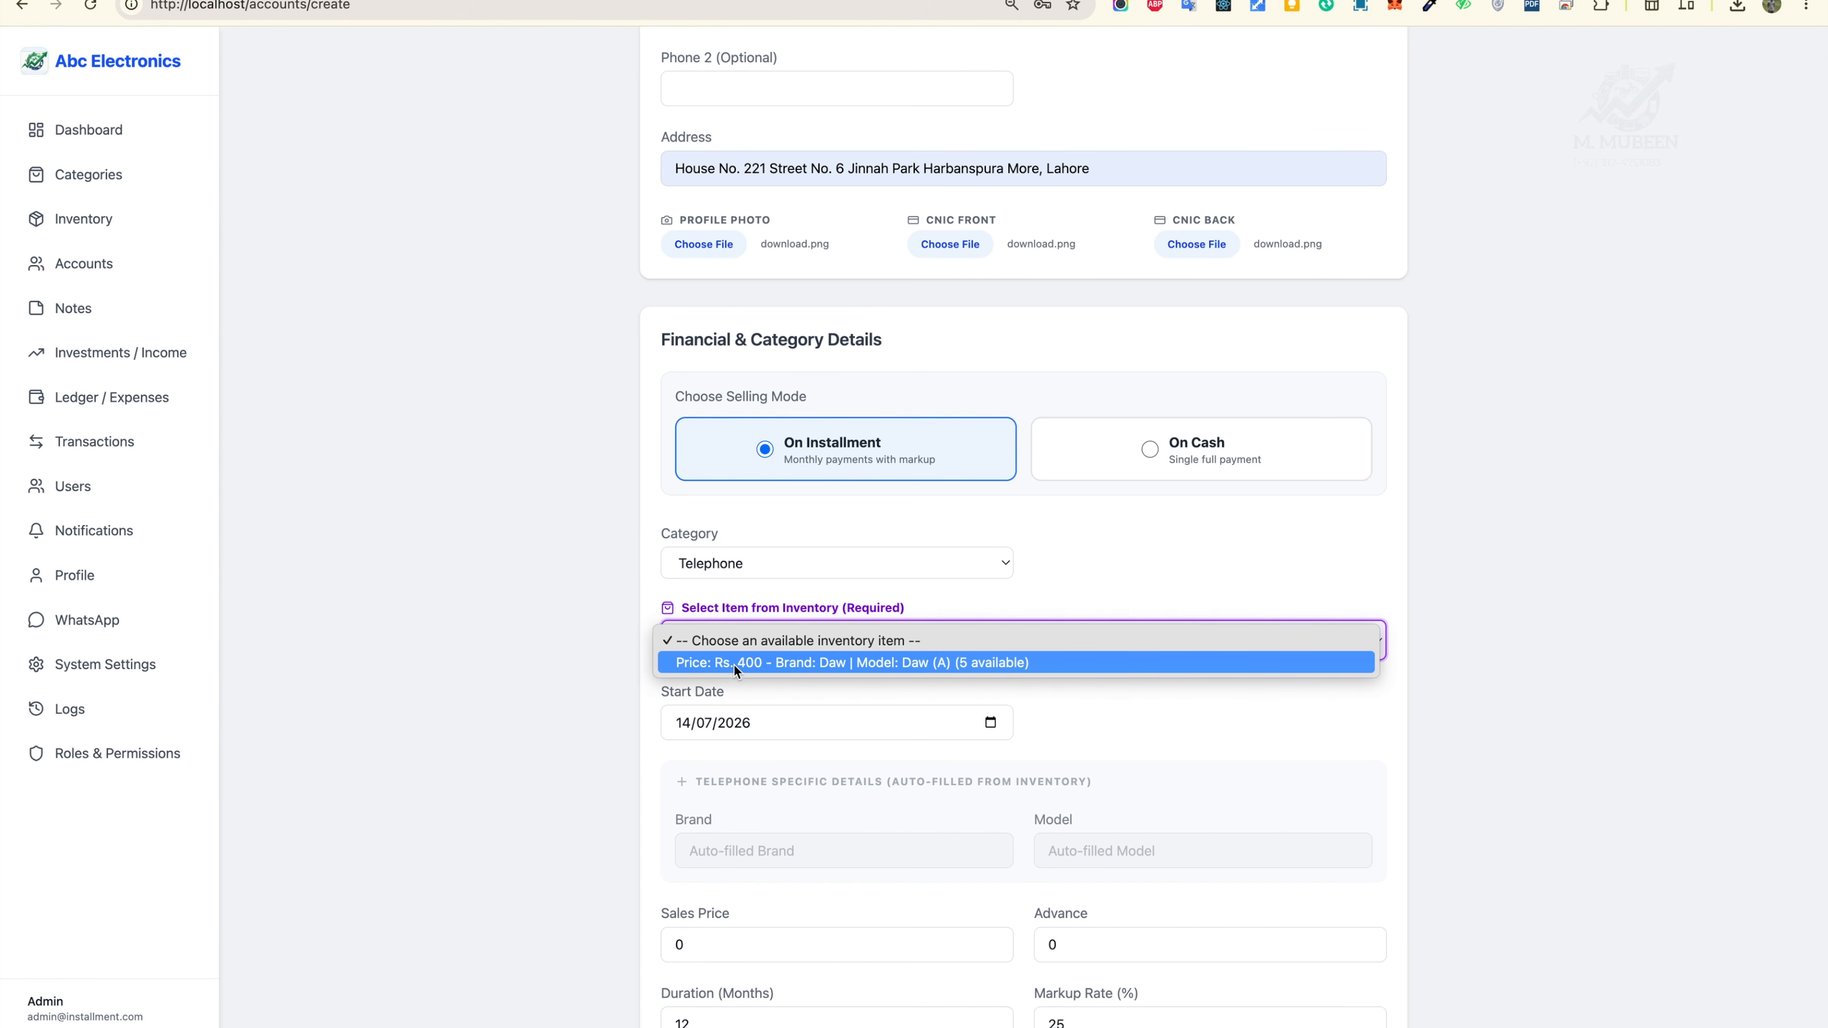
{"action": "left_click", "coordinate": [753, 666]}
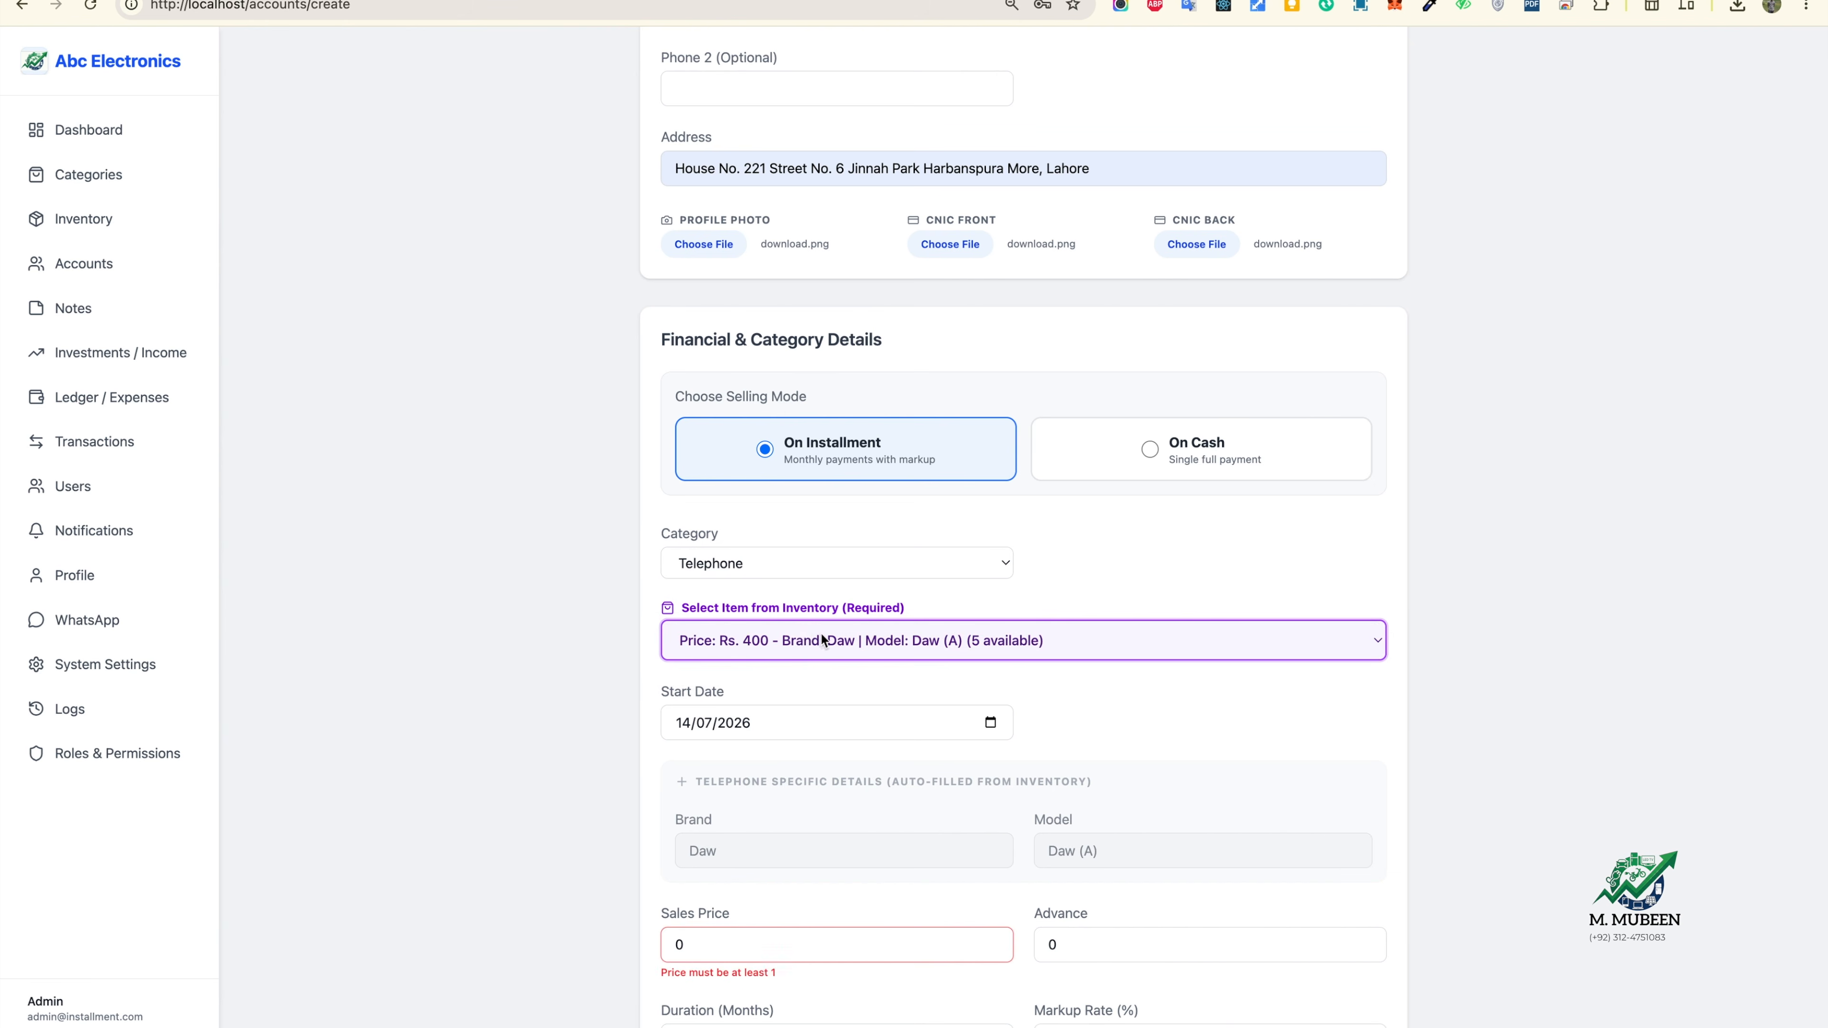
{"action": "scroll", "coordinate": [843, 687], "scroll_direction": "down", "scroll_amount": 2}
Step: Enter sales price 500 and advance 20, raising the duration to 14 months
{"action": "left_click", "coordinate": [714, 824]}
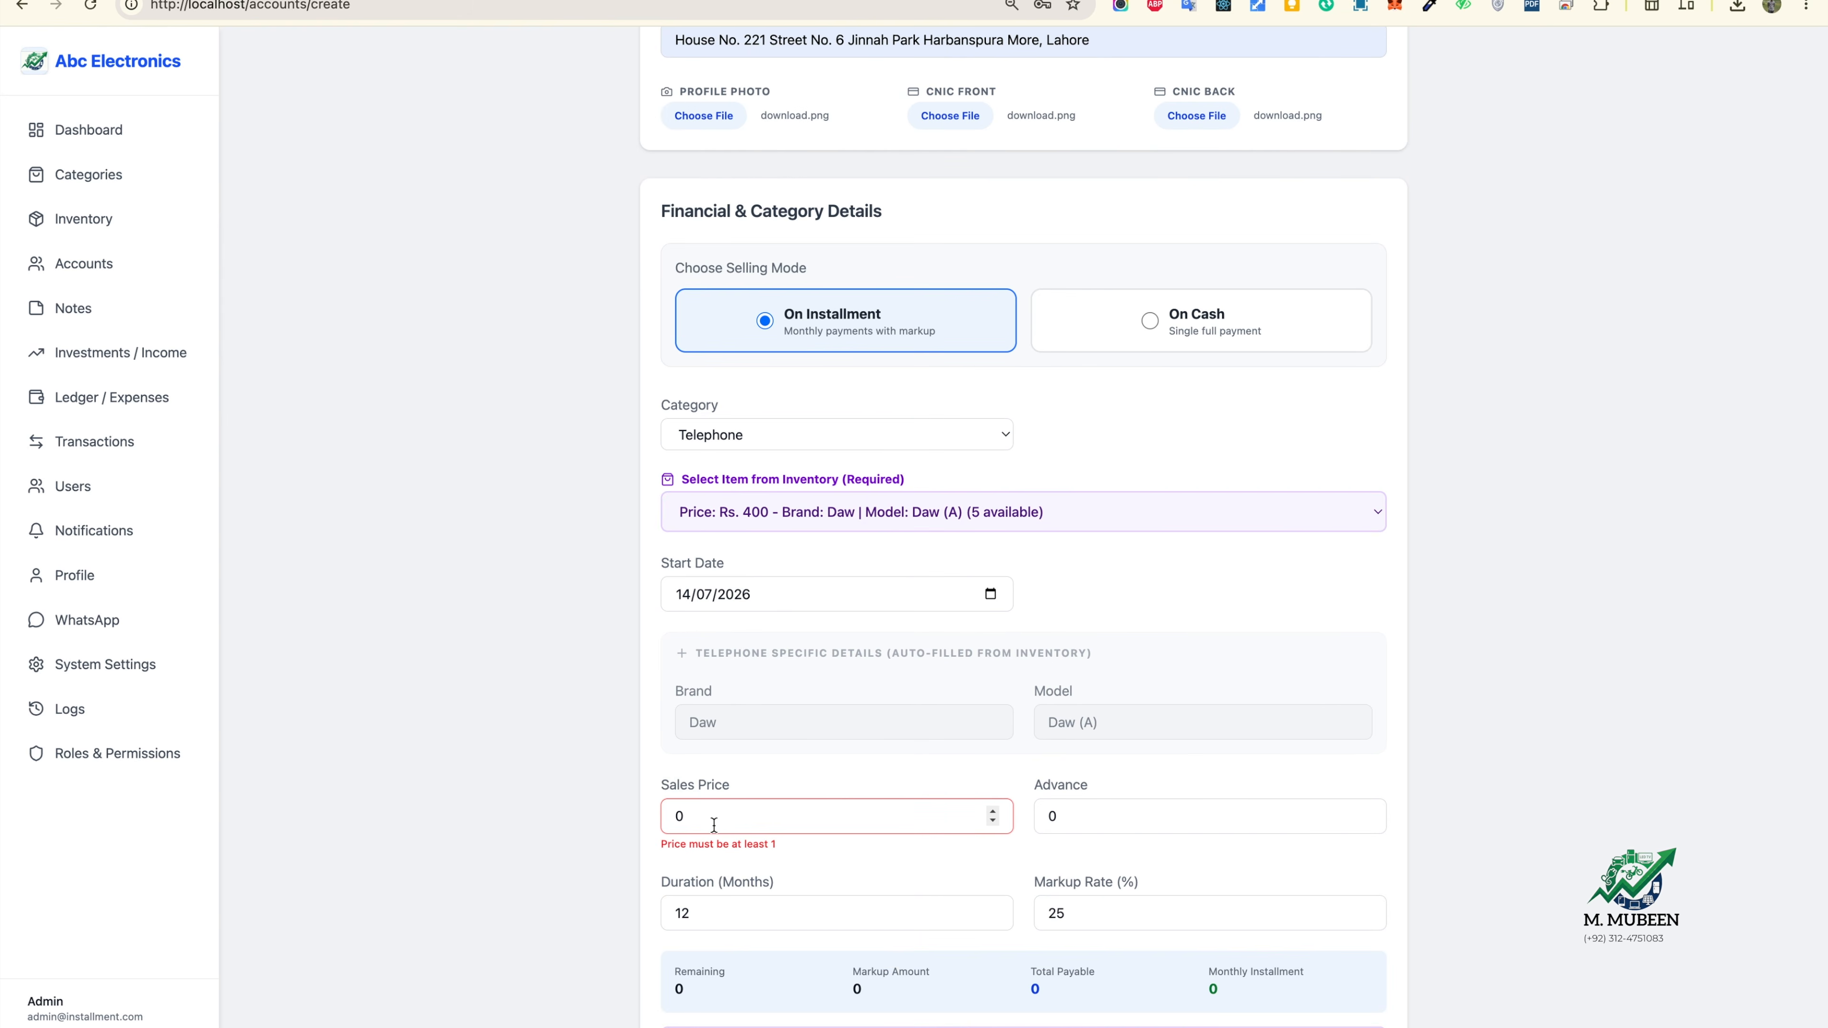
{"action": "type", "text": "500"}
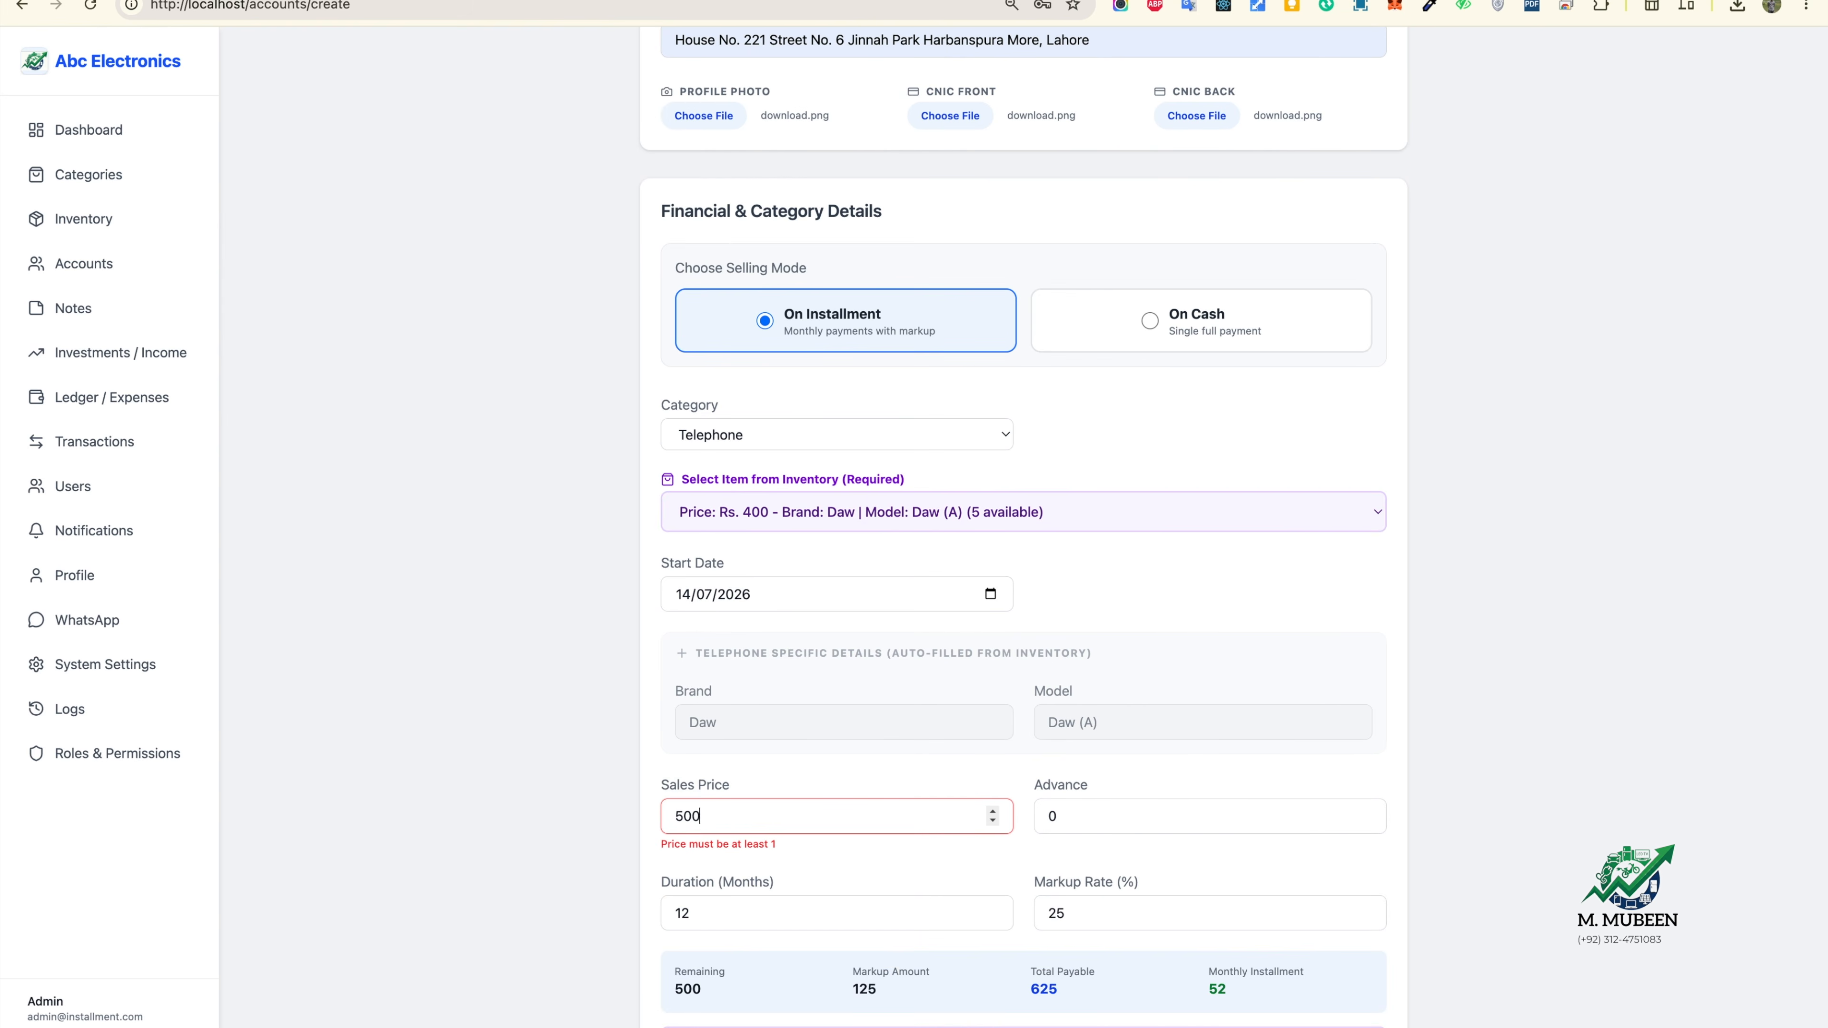
{"action": "scroll", "coordinate": [821, 779], "scroll_direction": "down", "scroll_amount": 2}
{"action": "left_click", "coordinate": [1083, 667]}
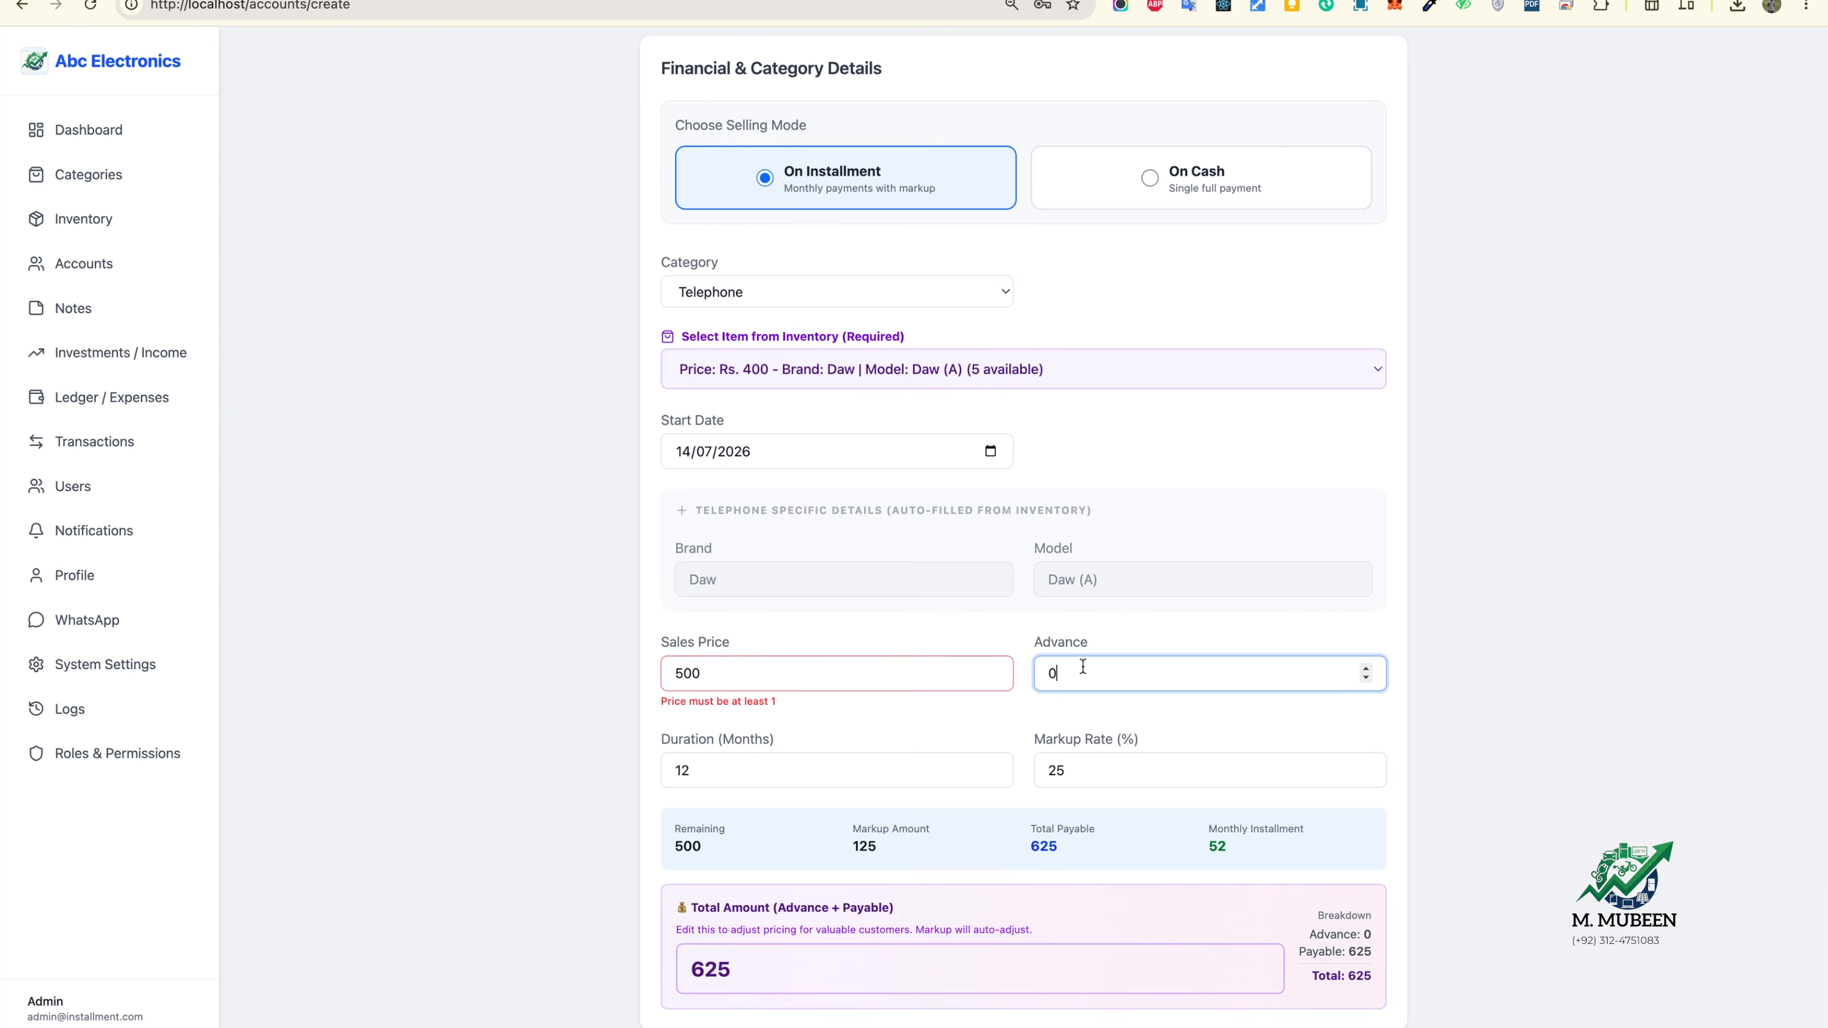
{"action": "key", "text": "BackSpace"}
{"action": "type", "text": "20"}
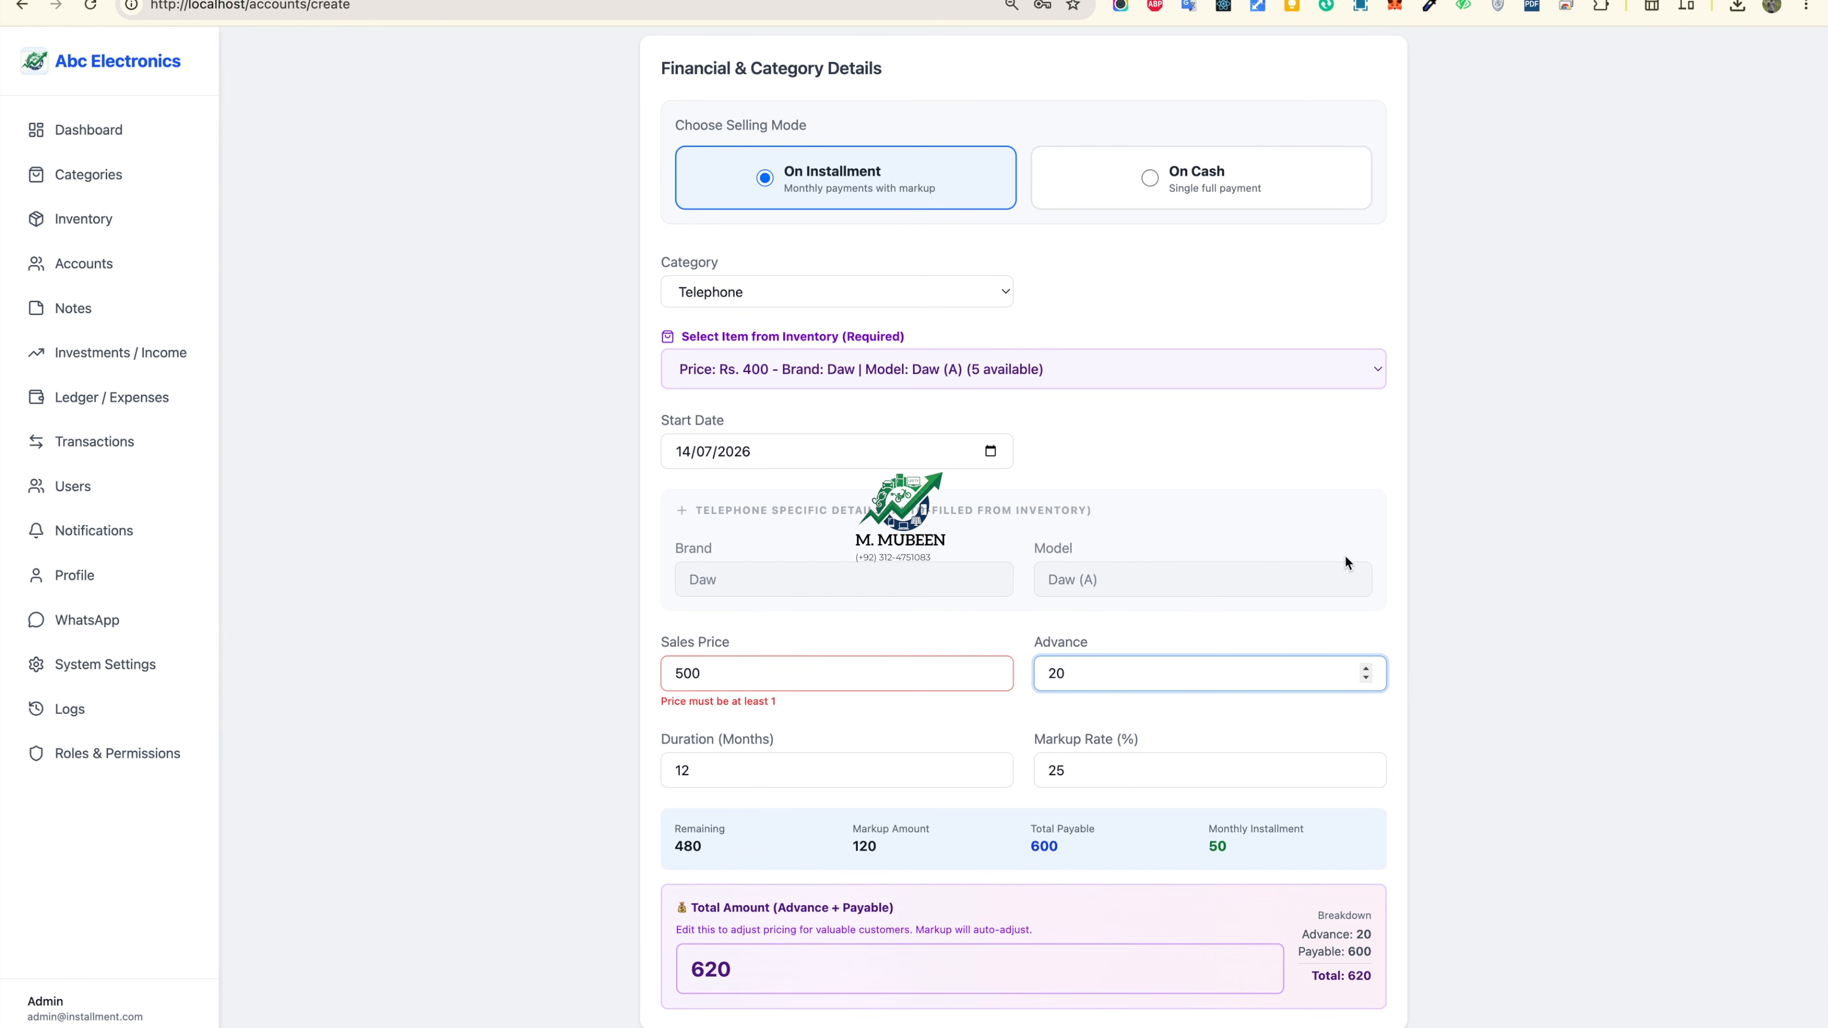
{"action": "scroll", "coordinate": [1367, 747], "scroll_direction": "down", "scroll_amount": 1}
{"action": "scroll", "coordinate": [1366, 747], "scroll_direction": "down", "scroll_amount": 1}
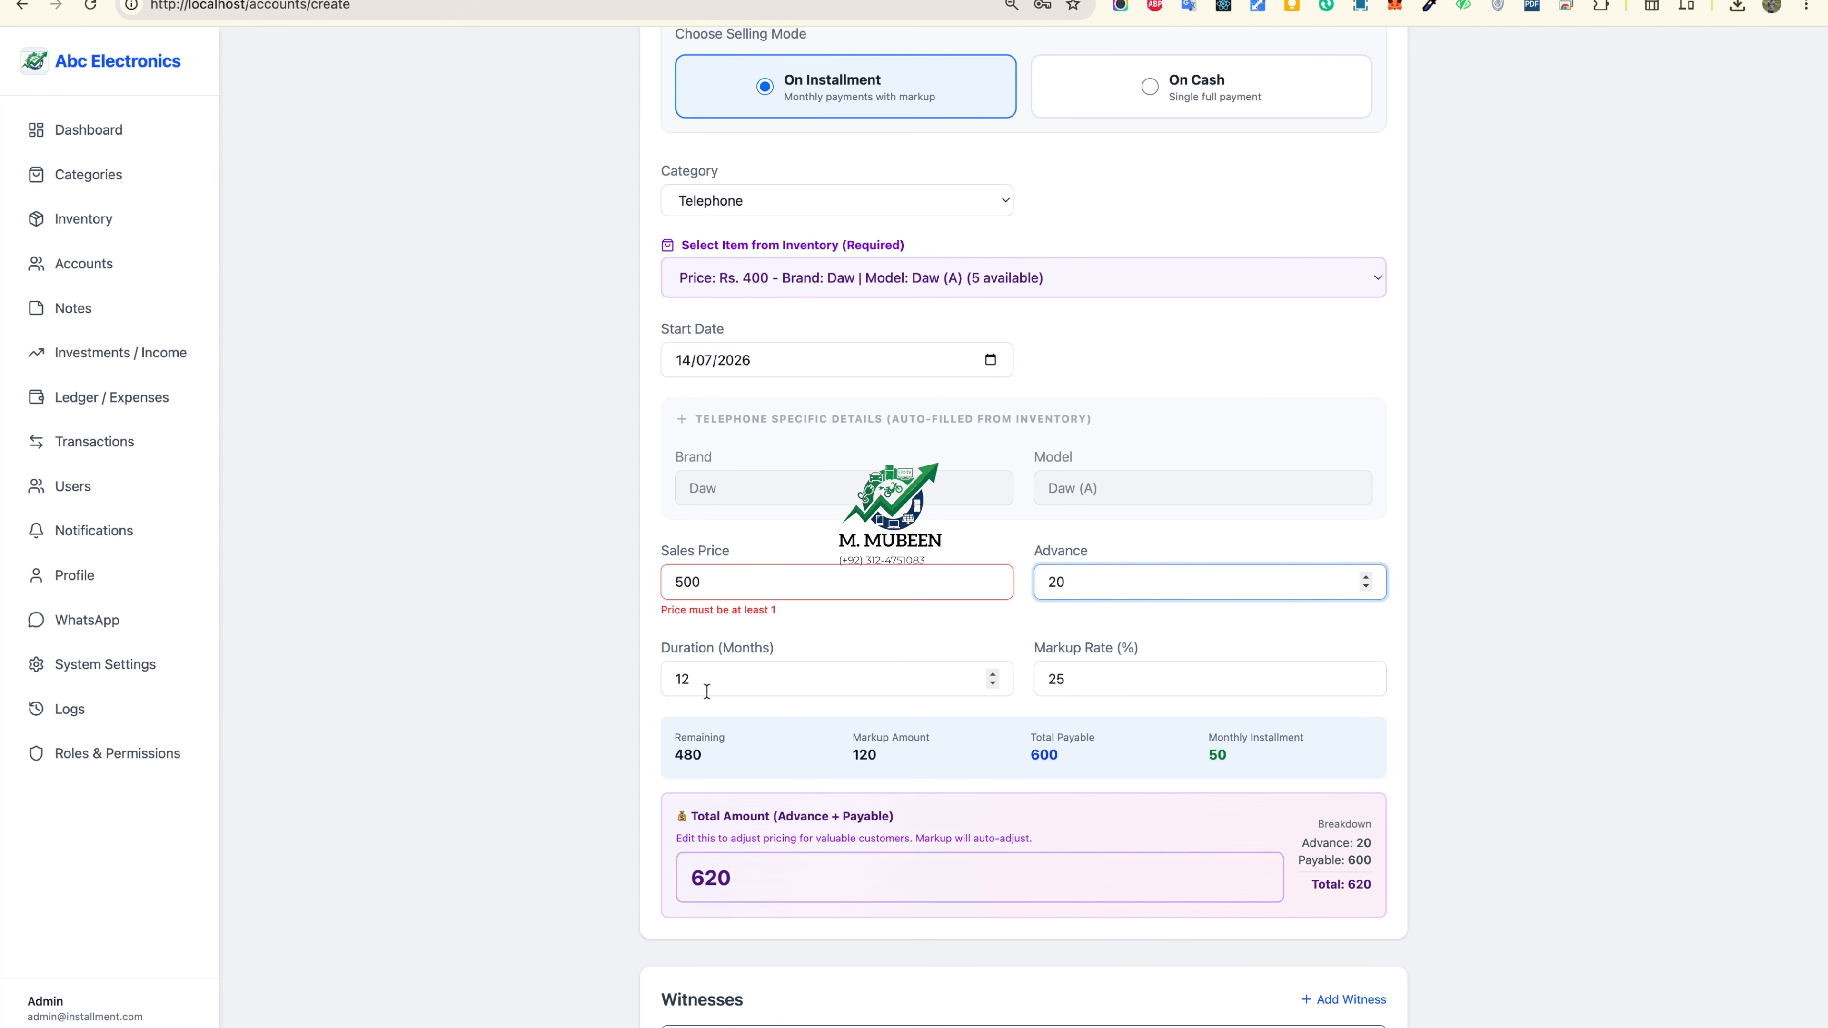
{"action": "left_click", "coordinate": [994, 675]}
{"action": "left_click", "coordinate": [993, 674]}
{"action": "left_click", "coordinate": [1165, 584]}
{"action": "left_click", "coordinate": [1391, 713]}
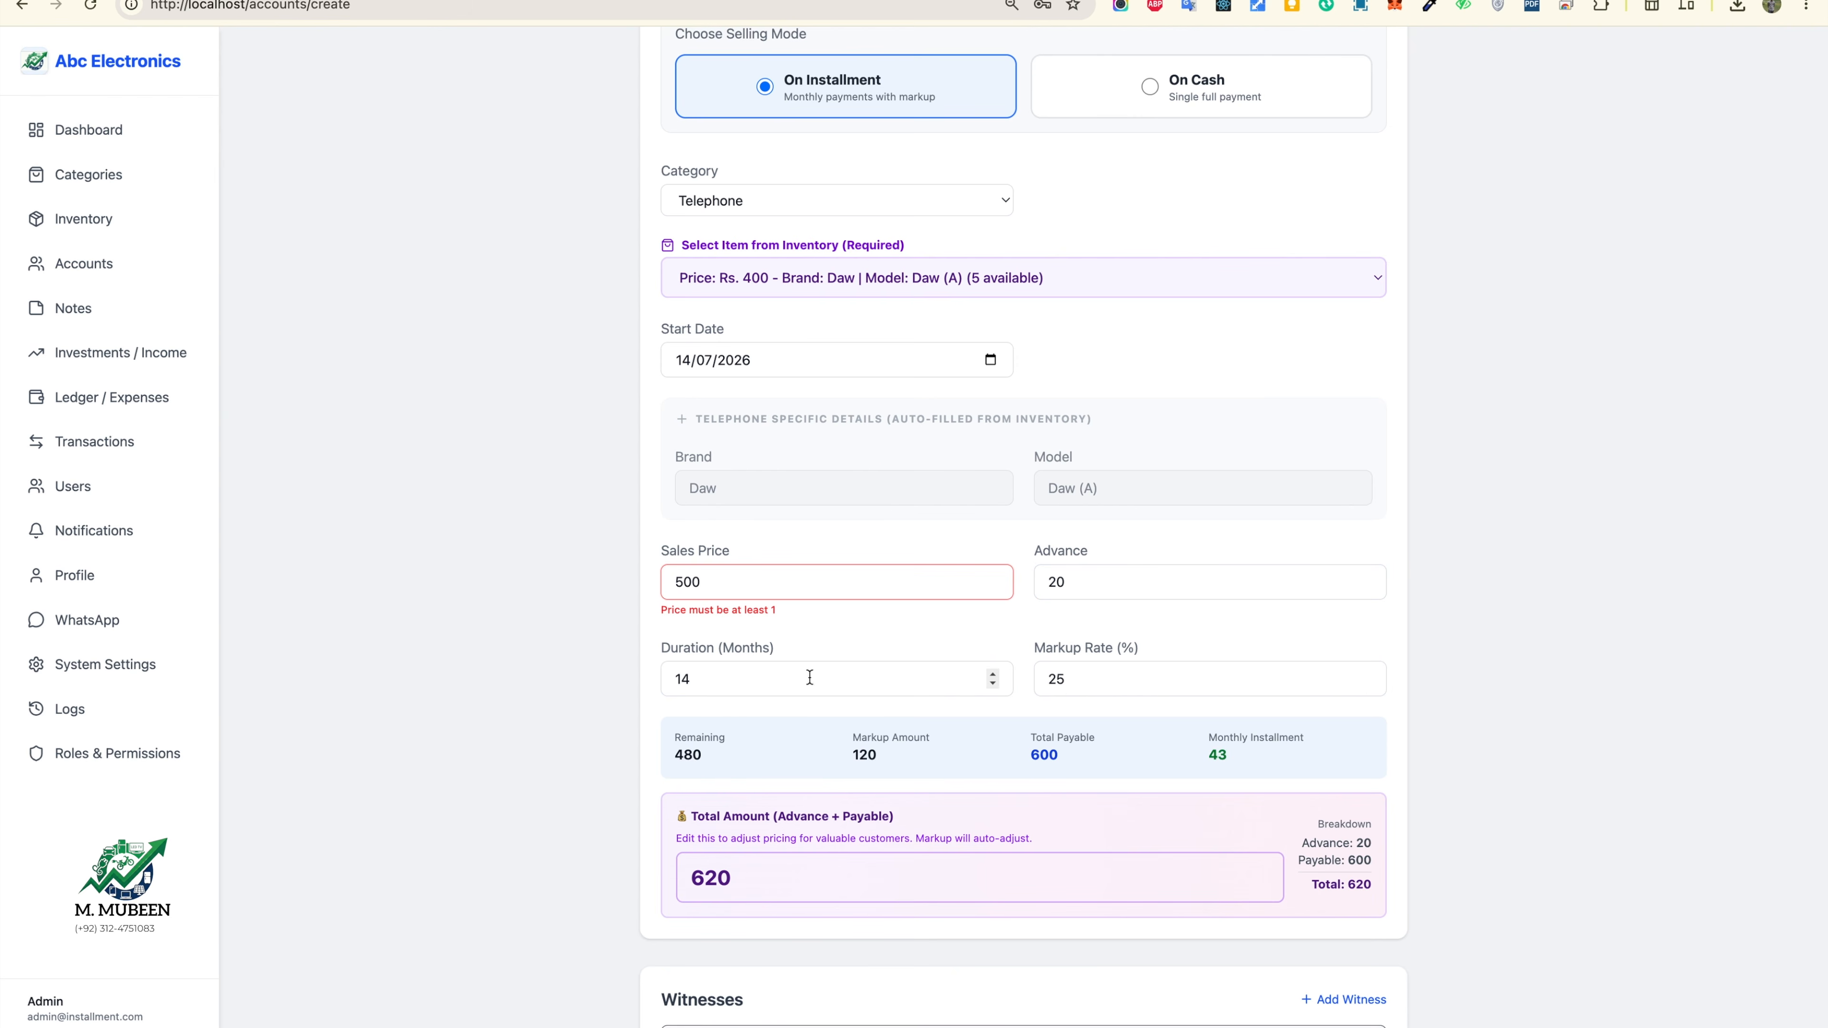
Step: Set 40% markup and 16 months, giving a 42 monthly installment and 692 total
{"action": "left_click", "coordinate": [1352, 678]}
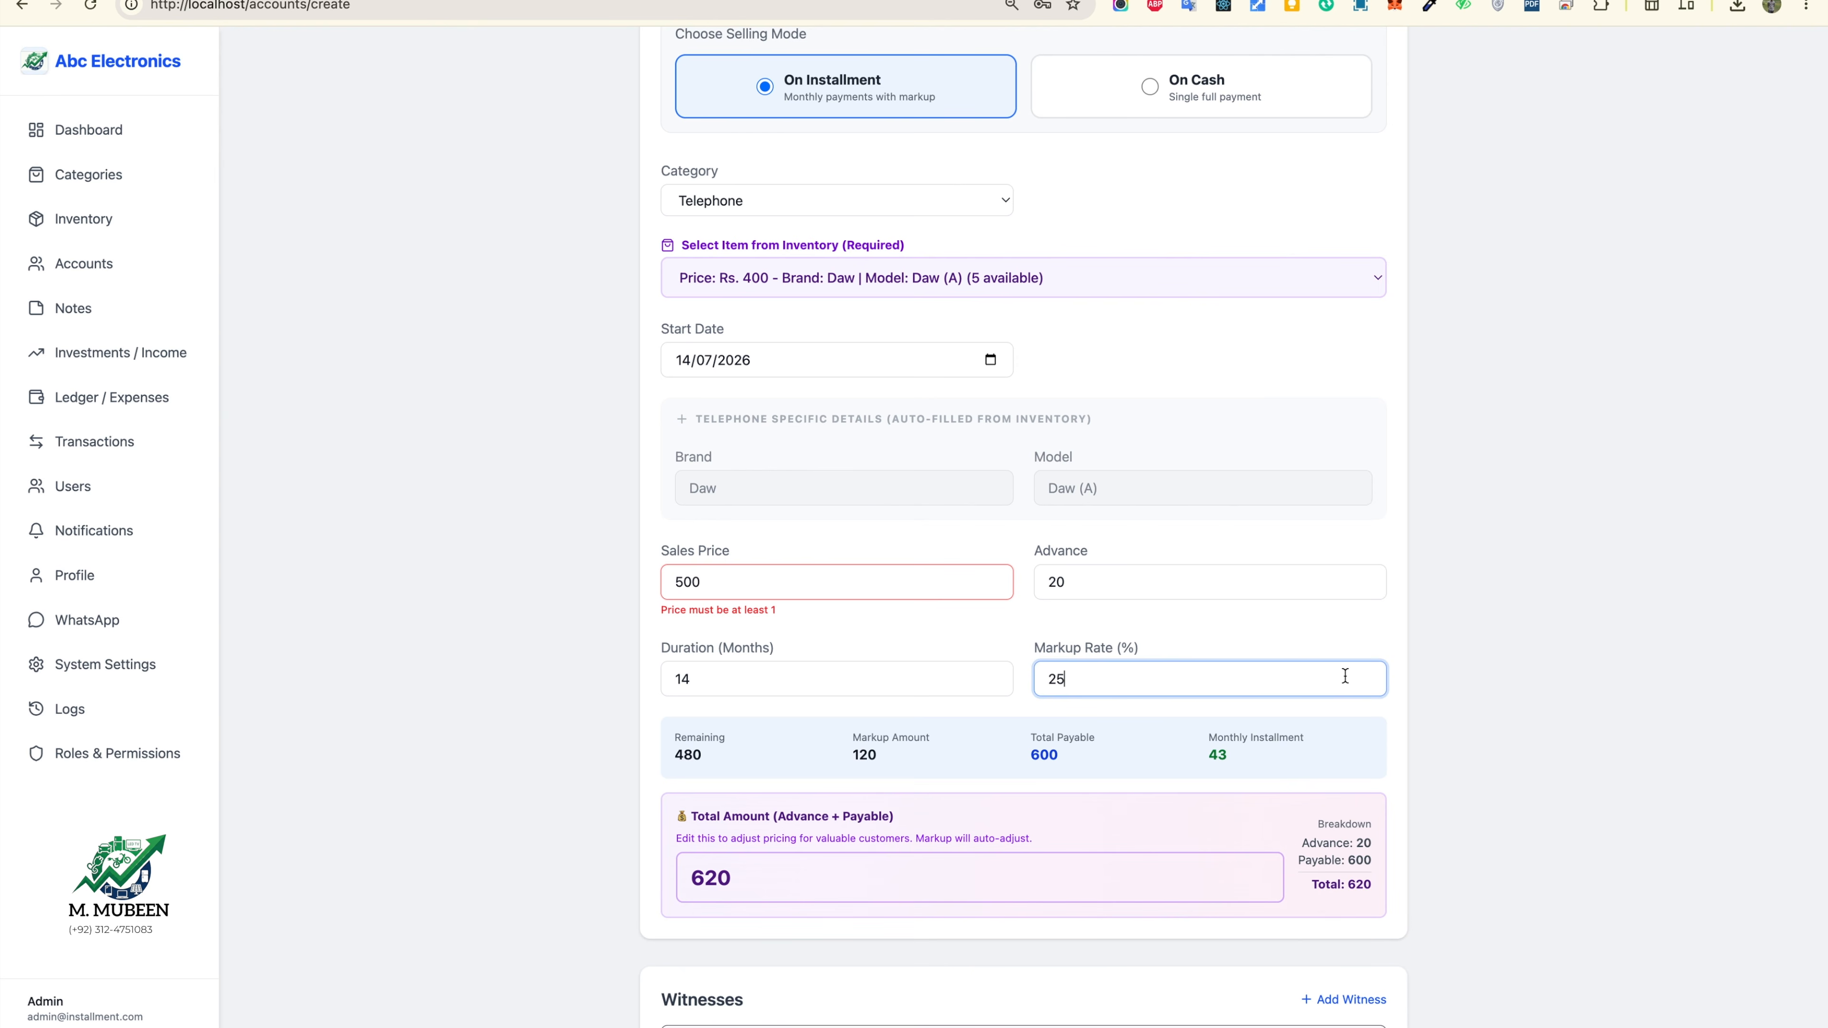
{"action": "key", "text": "BackSpace"}
{"action": "key", "text": "BackSpace"}
{"action": "type", "text": "40"}
{"action": "left_click", "coordinate": [1652, 638]}
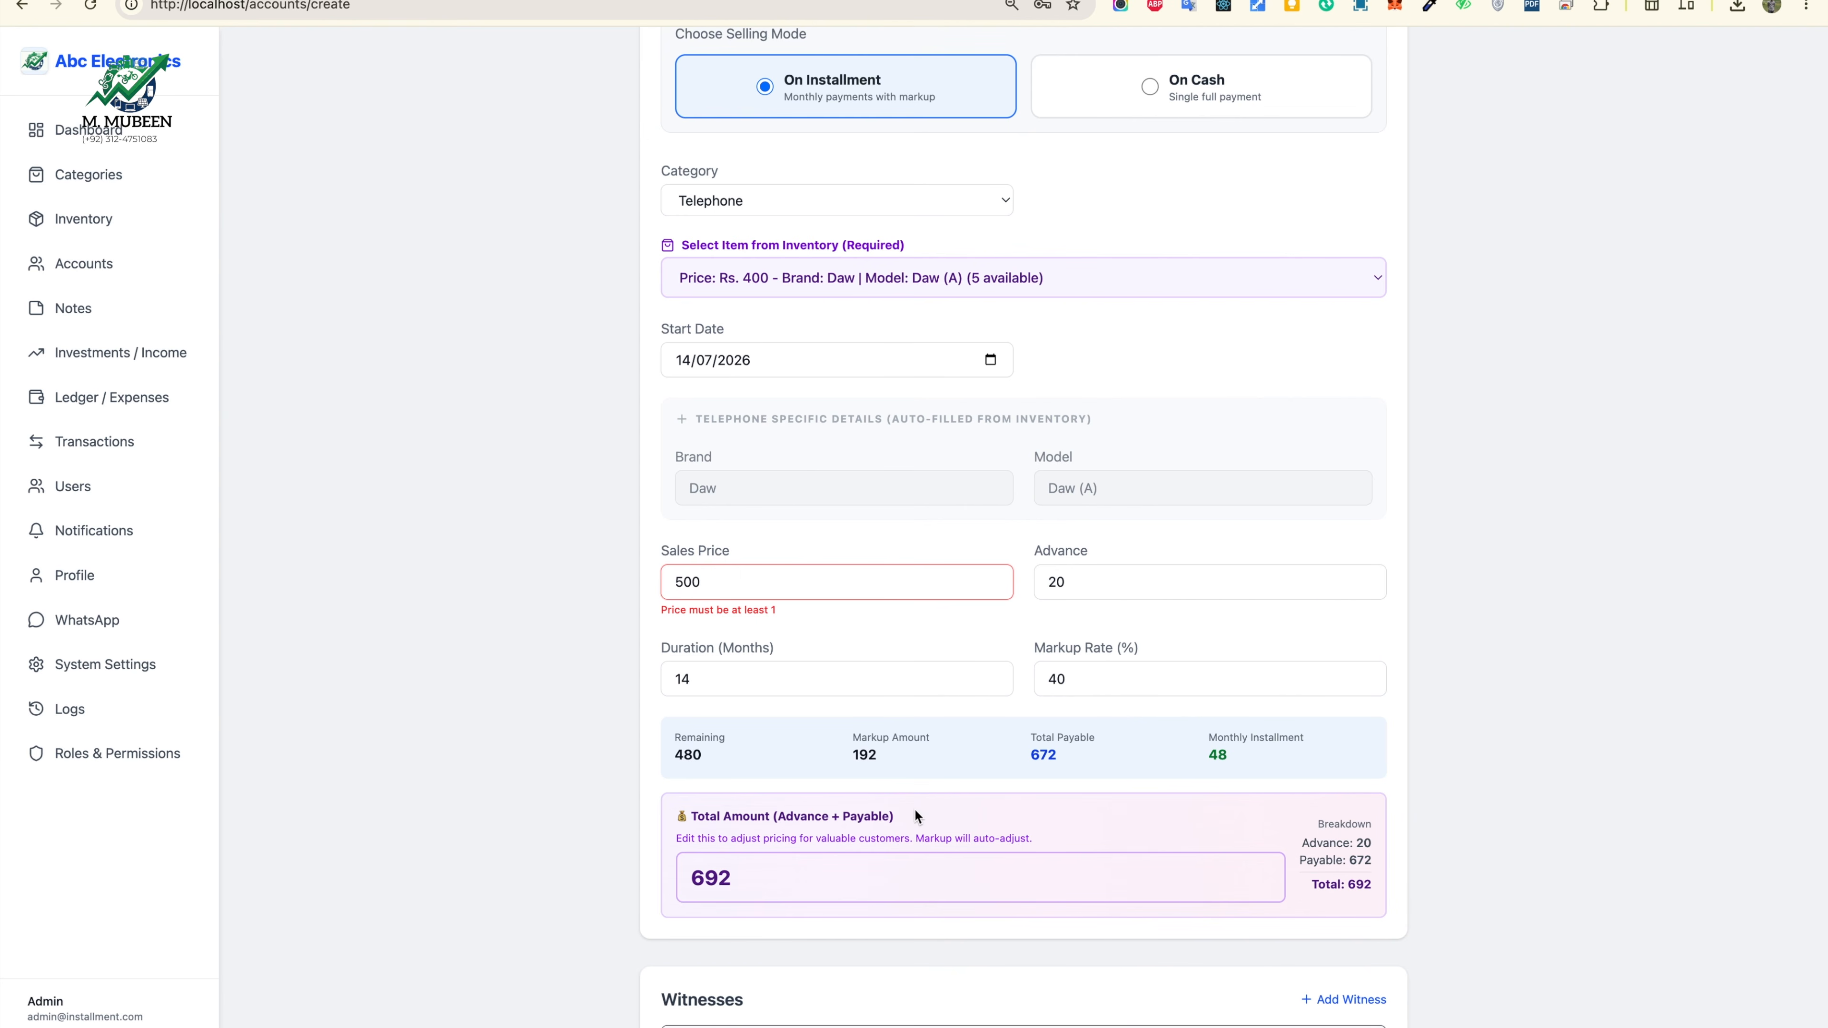
{"action": "scroll", "coordinate": [914, 808], "scroll_direction": "down", "scroll_amount": 1}
{"action": "double_click", "coordinate": [792, 820]}
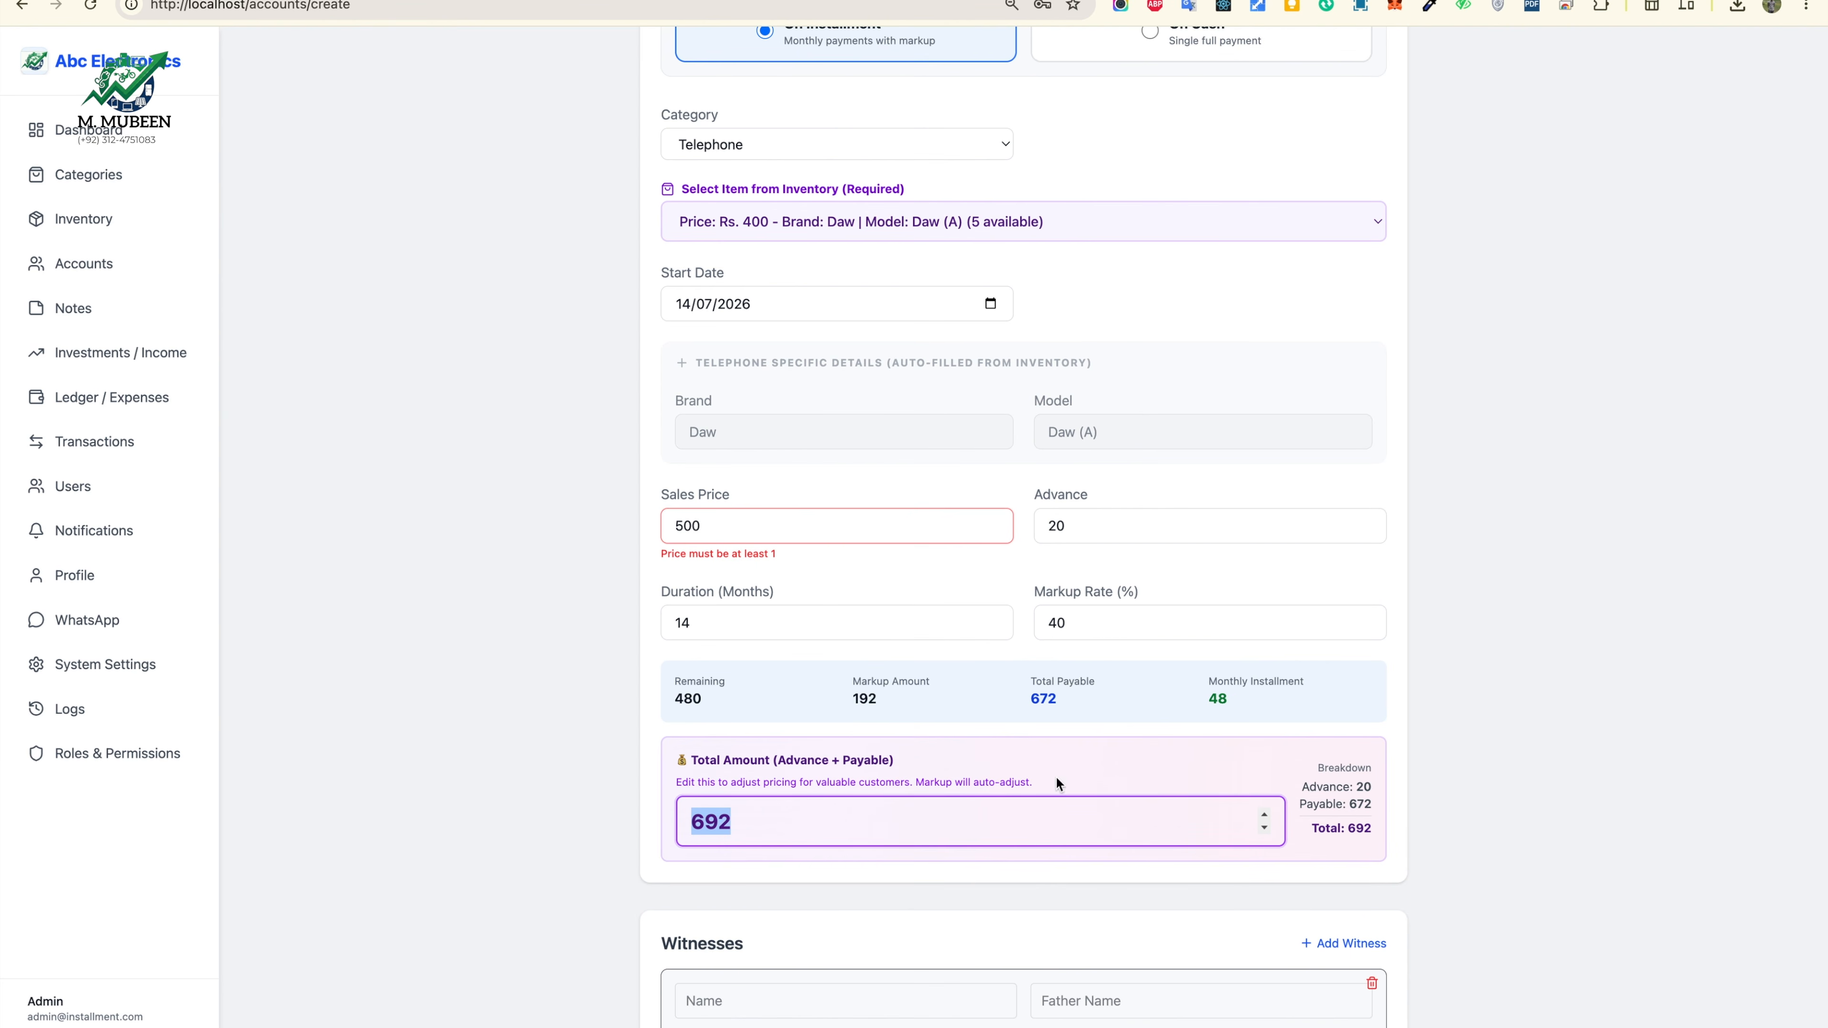
{"action": "left_click_drag", "start_coordinate": [1008, 709], "coordinate": [1165, 697]}
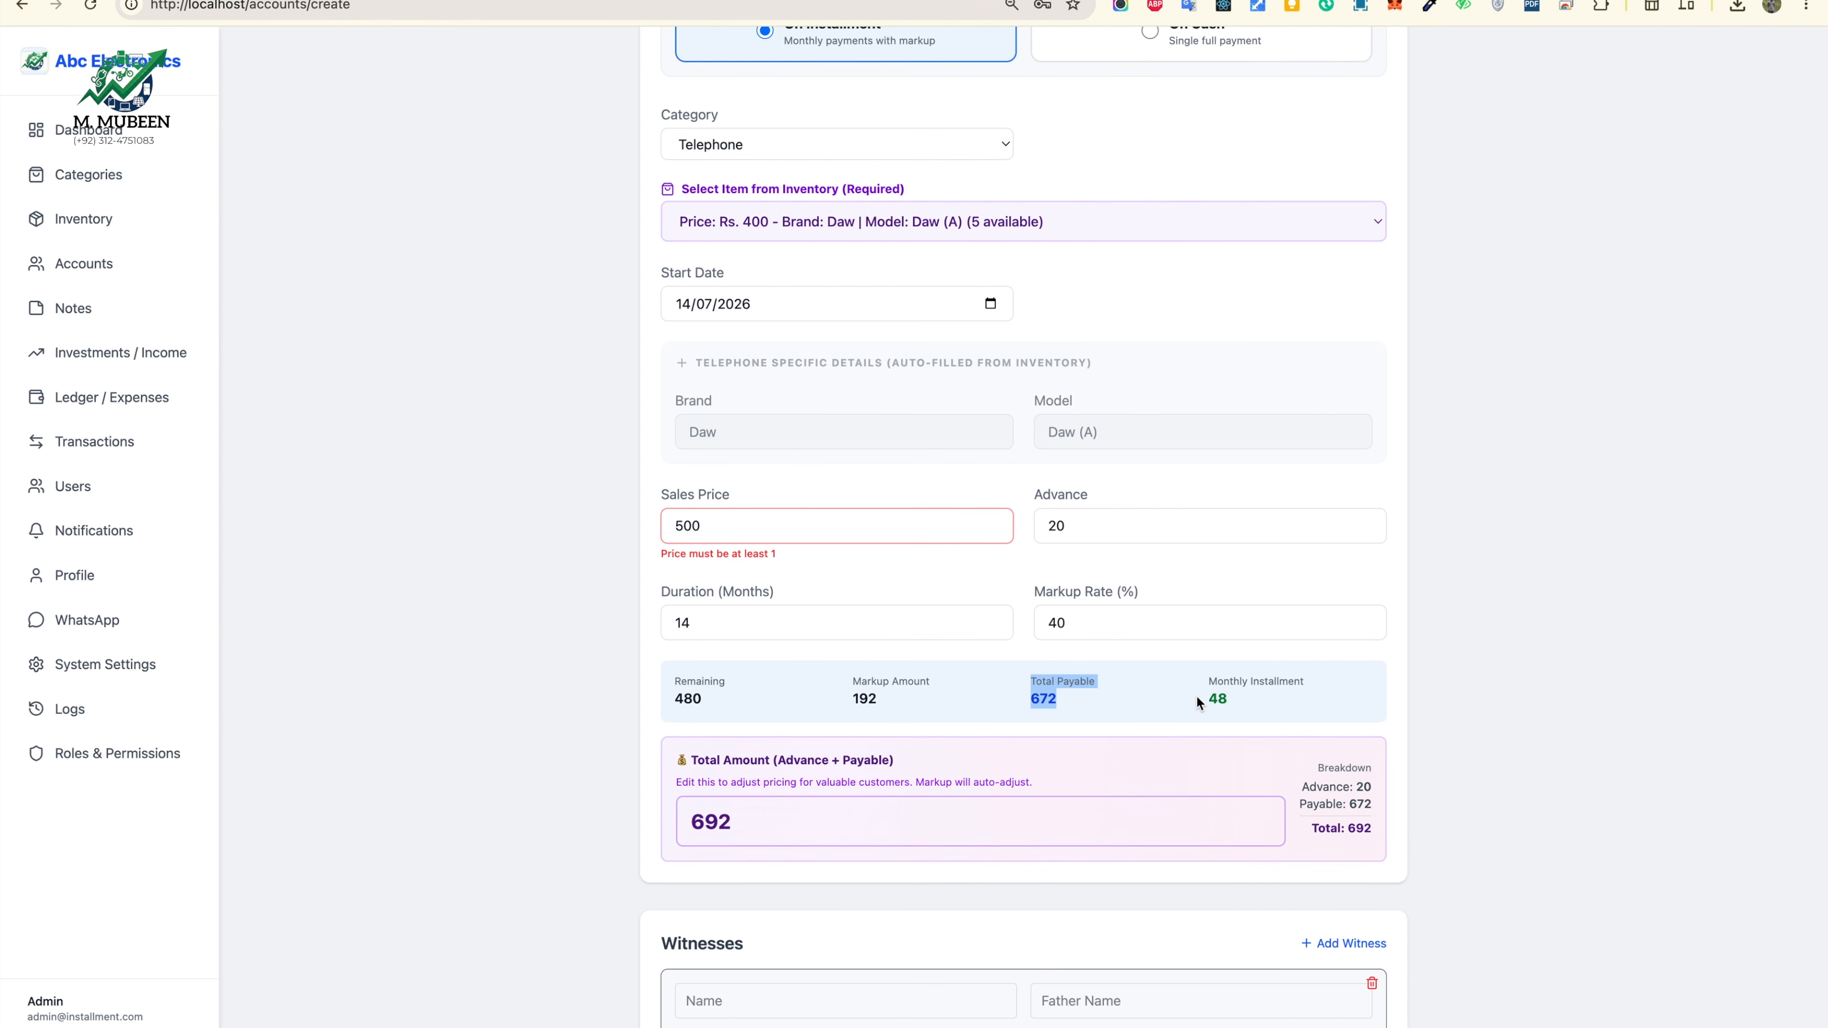
{"action": "double_click", "coordinate": [1249, 692]}
{"action": "double_click", "coordinate": [966, 630]}
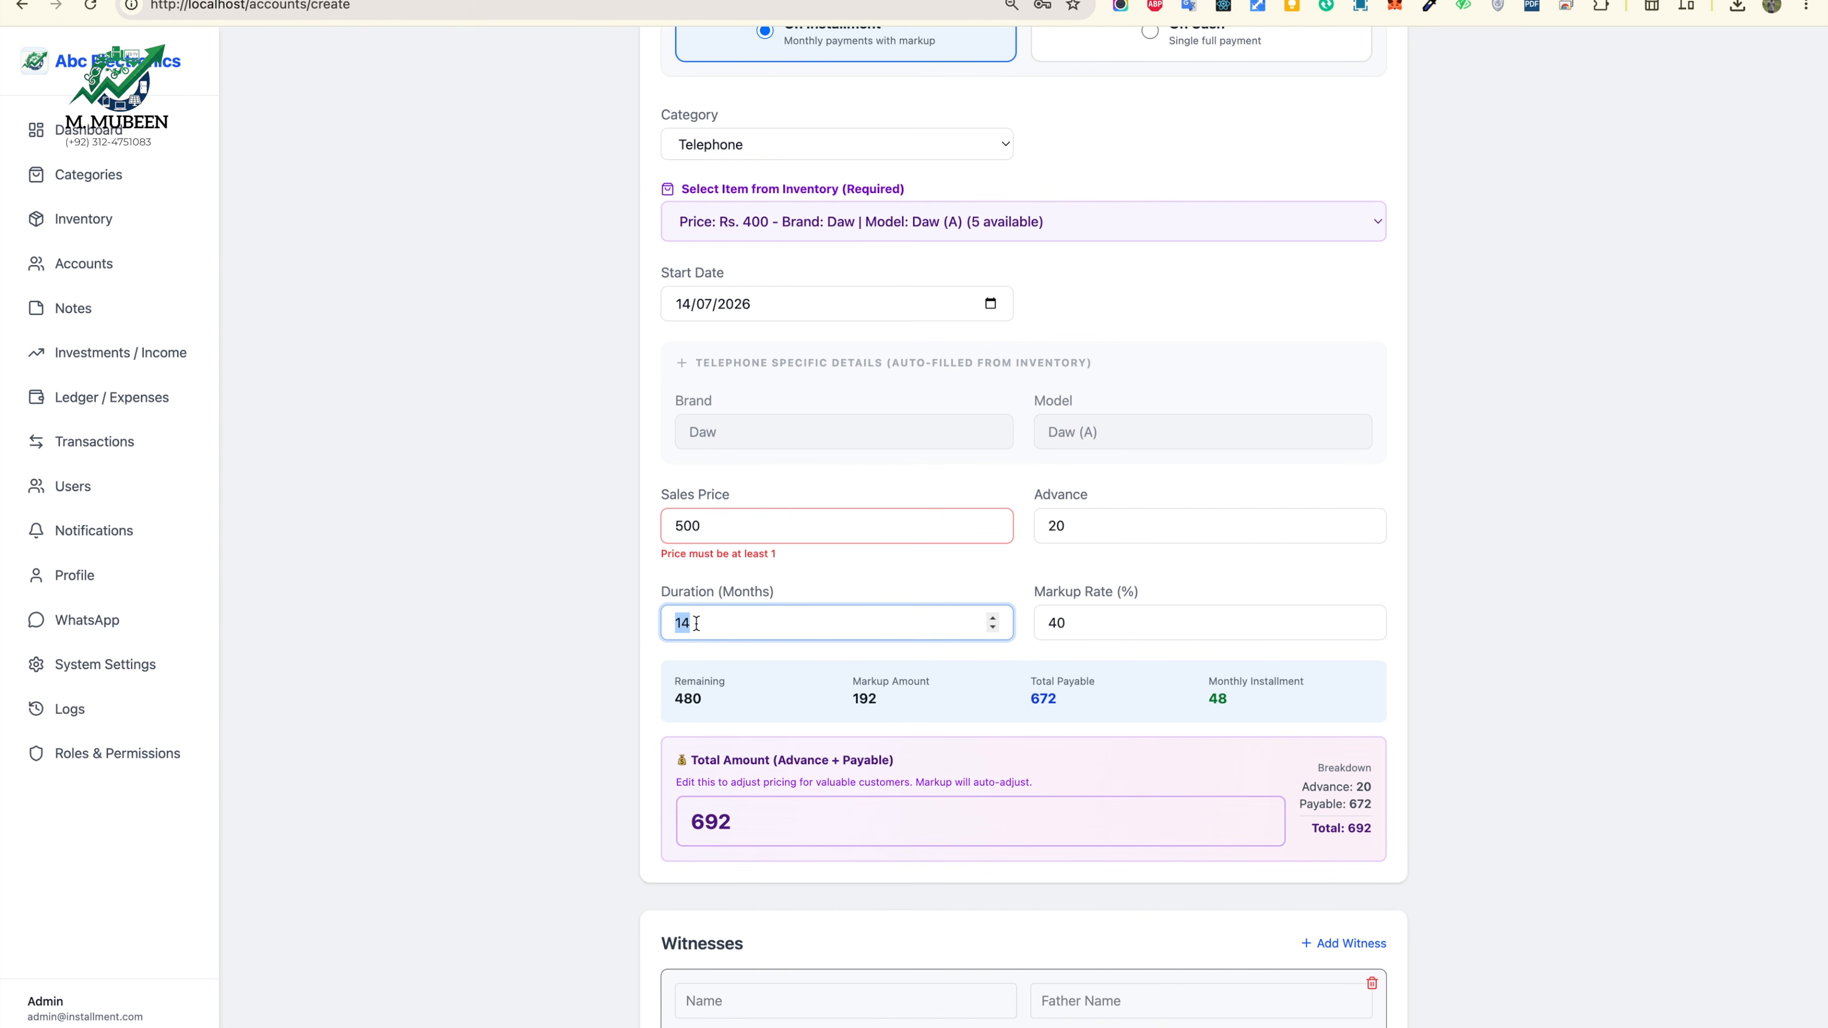
{"action": "left_click", "coordinate": [993, 619]}
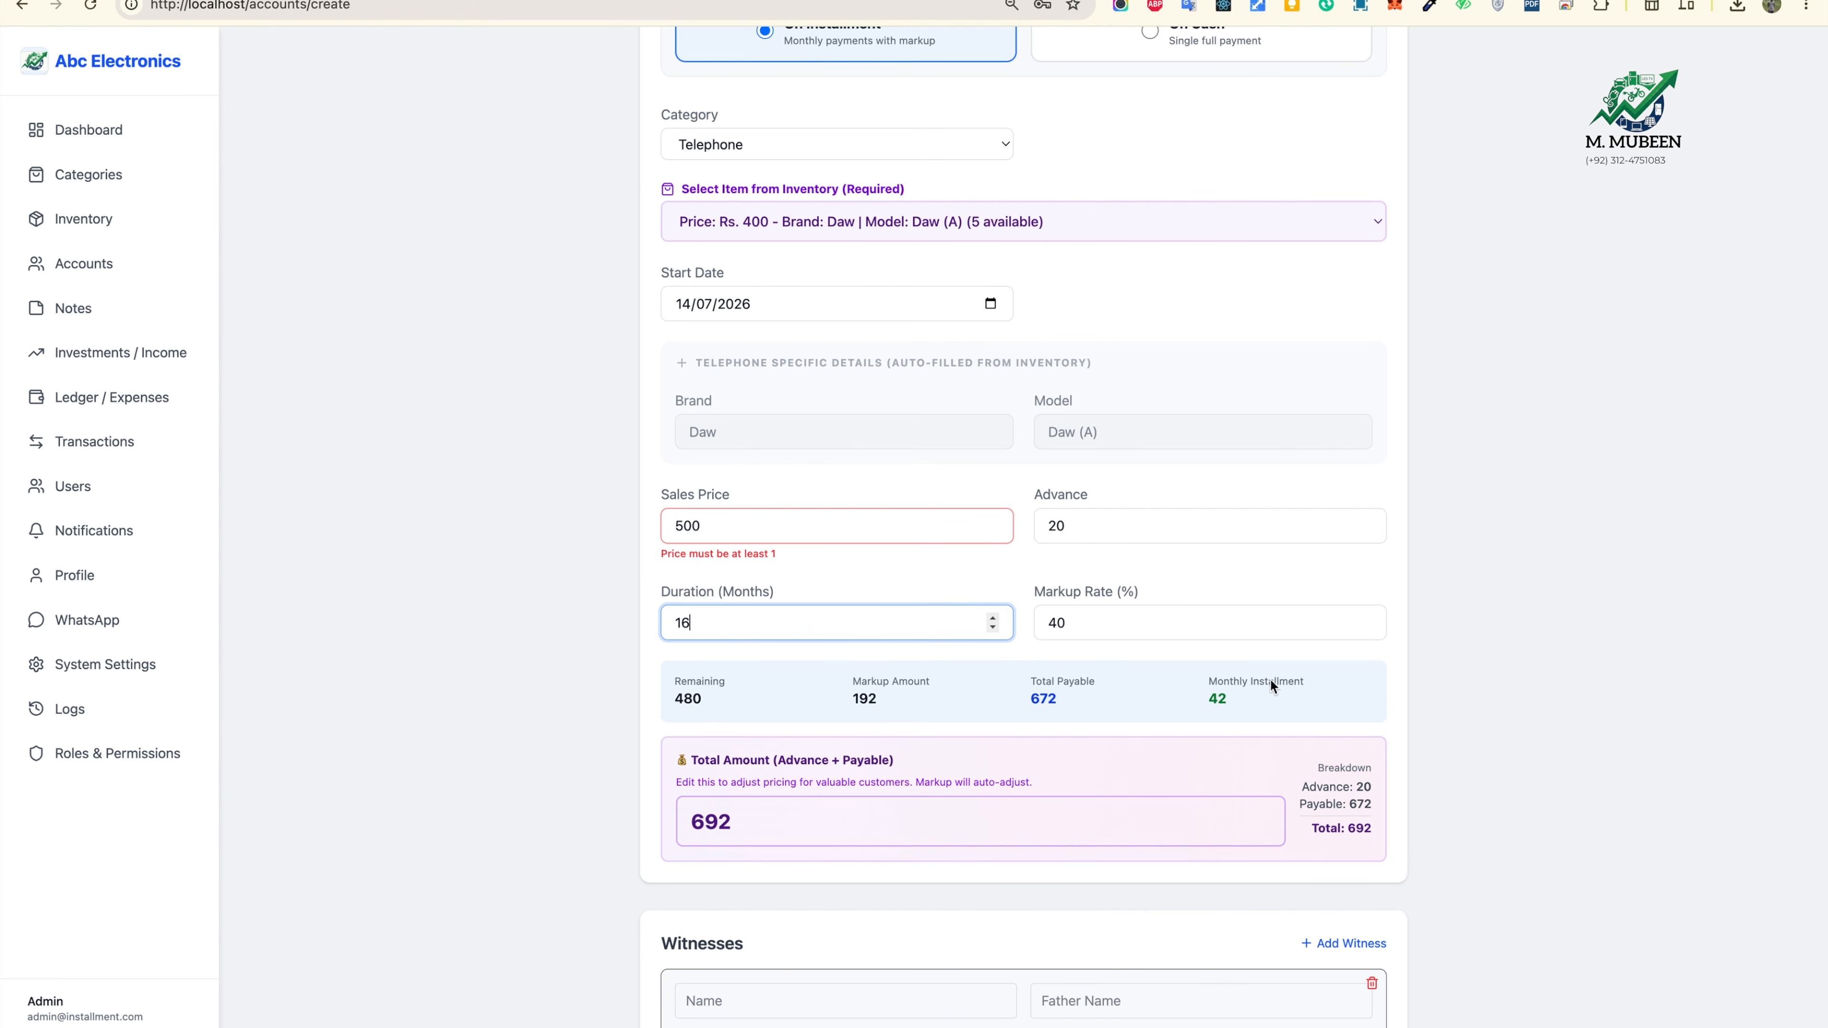
{"action": "left_click", "coordinate": [1482, 649]}
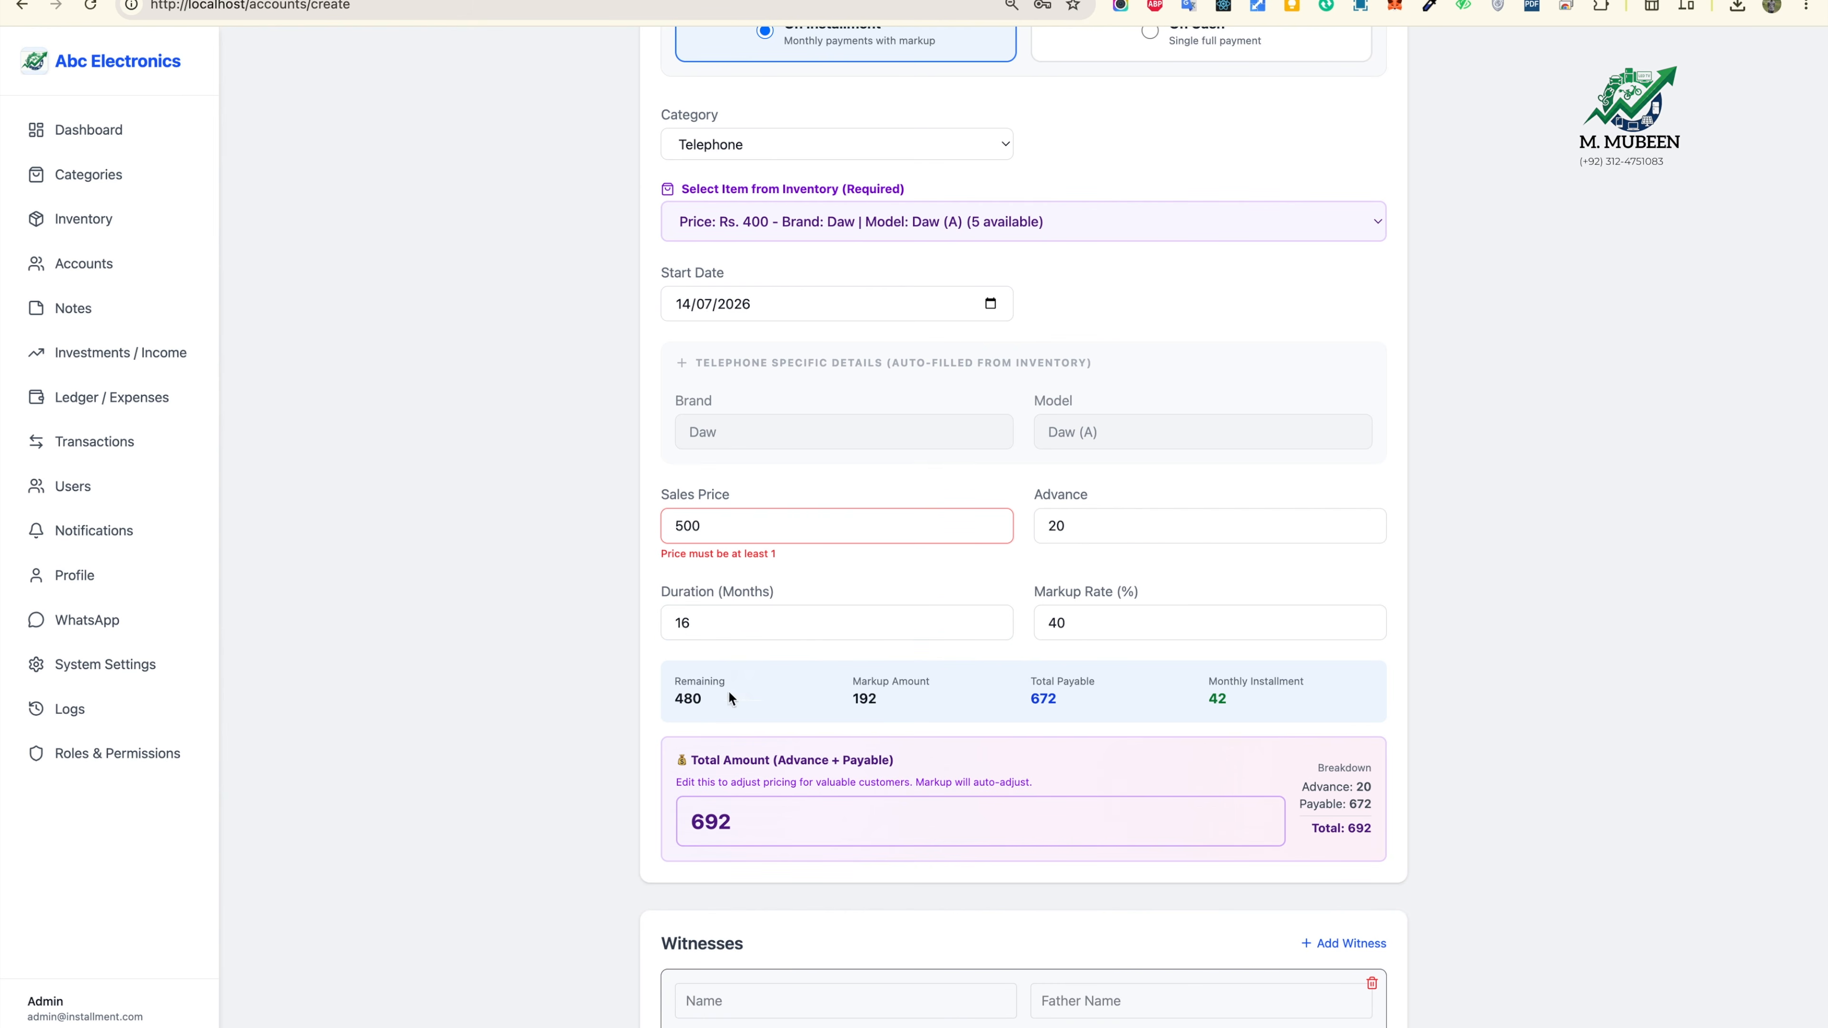
{"action": "scroll", "coordinate": [791, 680], "scroll_direction": "down", "scroll_amount": 4}
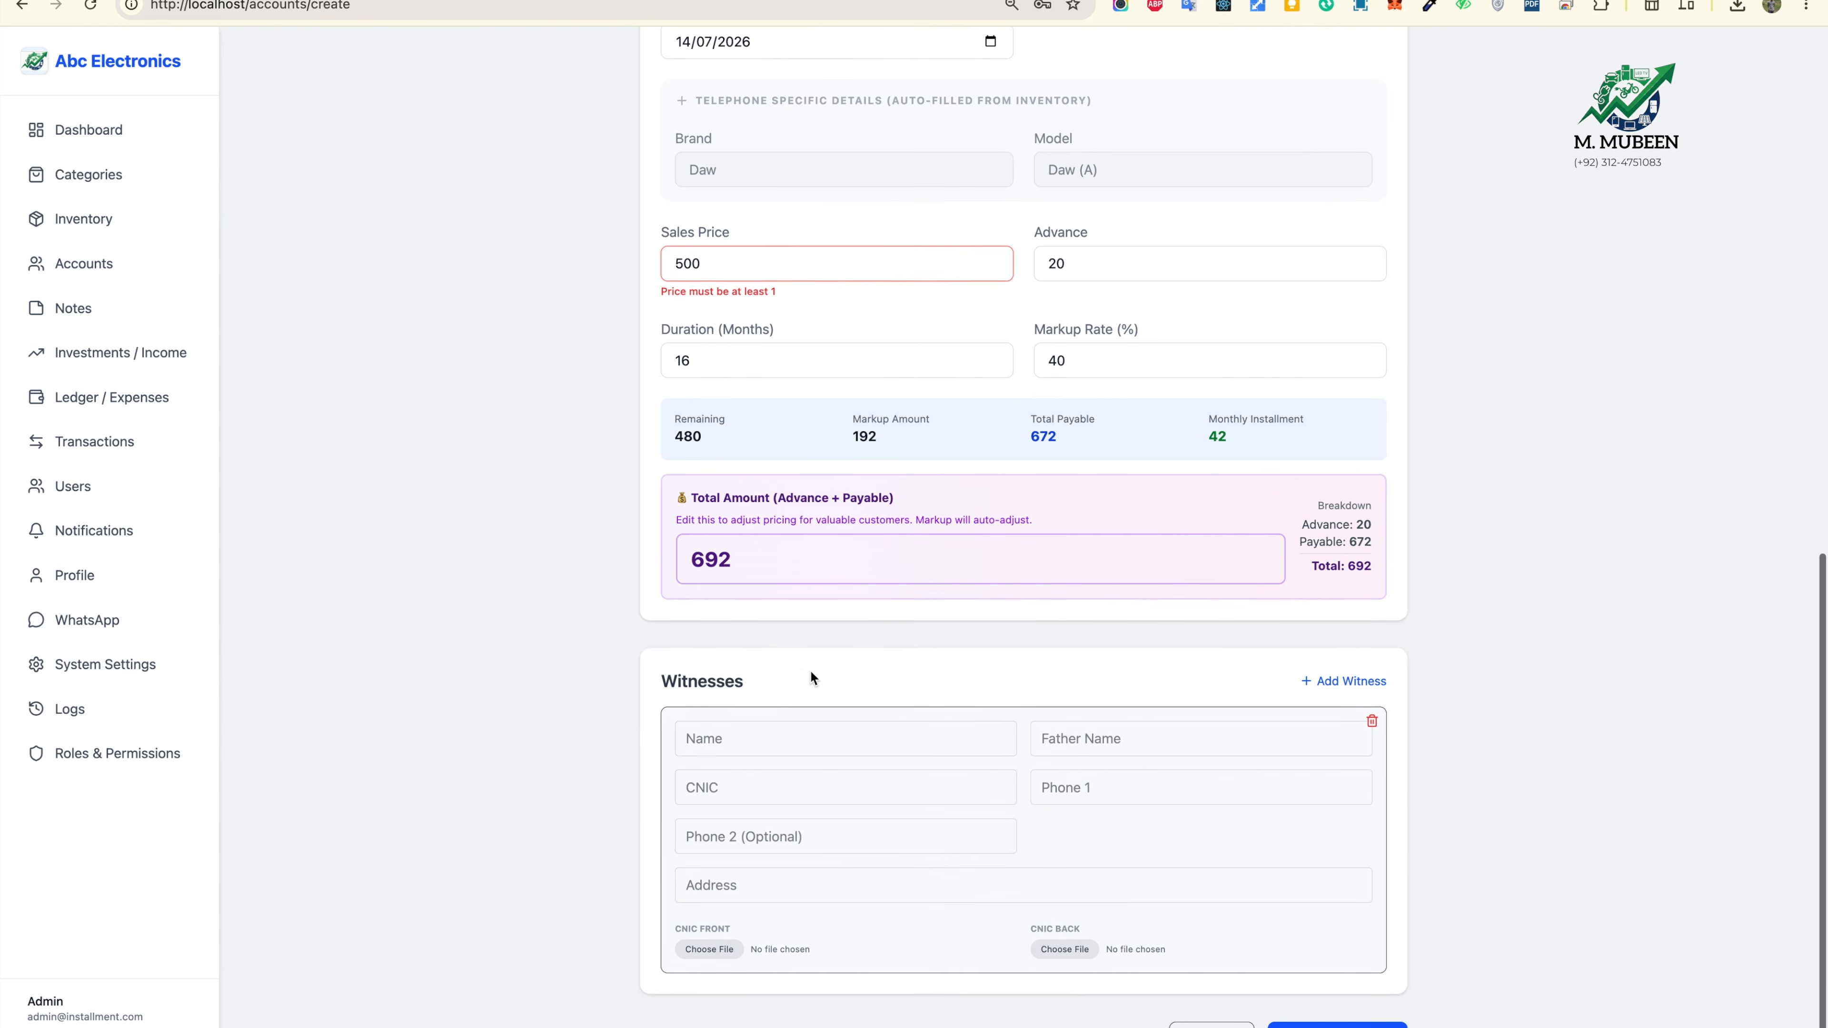
Step: Add two witnesses, each autofilled with saved name, phone and address
{"action": "left_click", "coordinate": [795, 739]}
{"action": "left_click", "coordinate": [837, 784]}
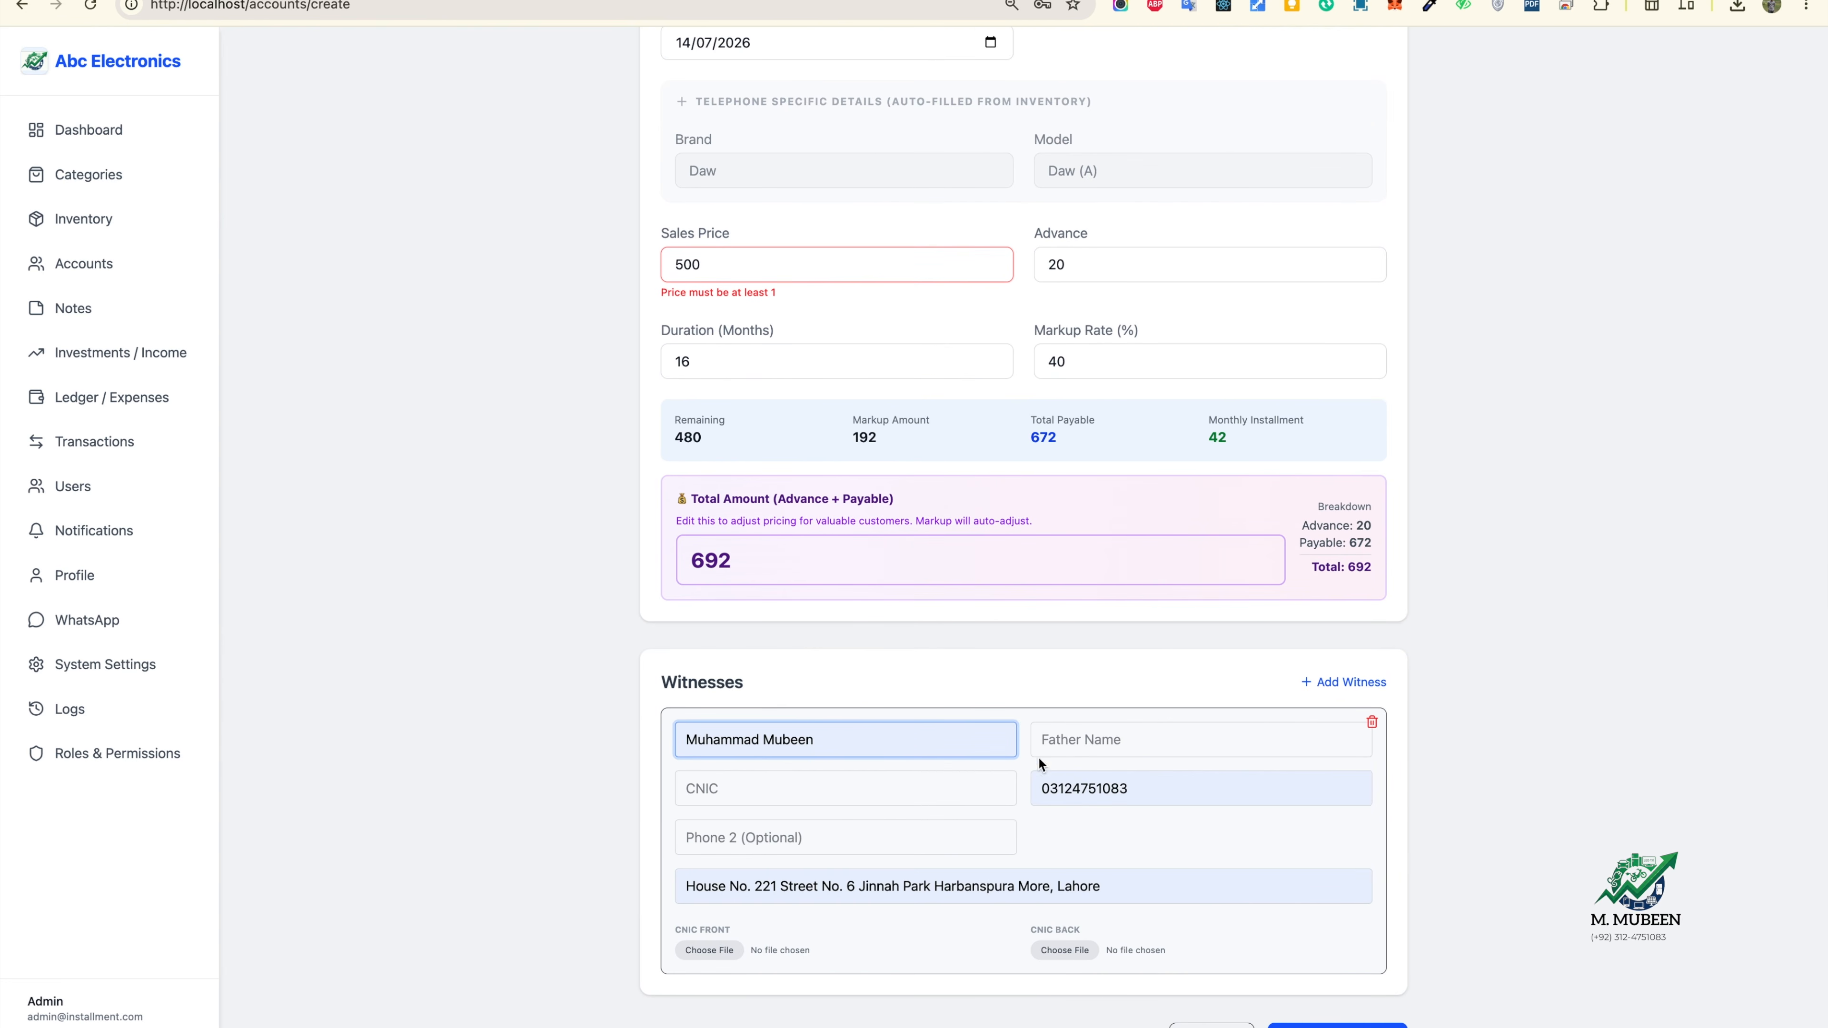
{"action": "left_click", "coordinate": [1337, 684]}
{"action": "scroll", "coordinate": [935, 843], "scroll_direction": "down", "scroll_amount": 4}
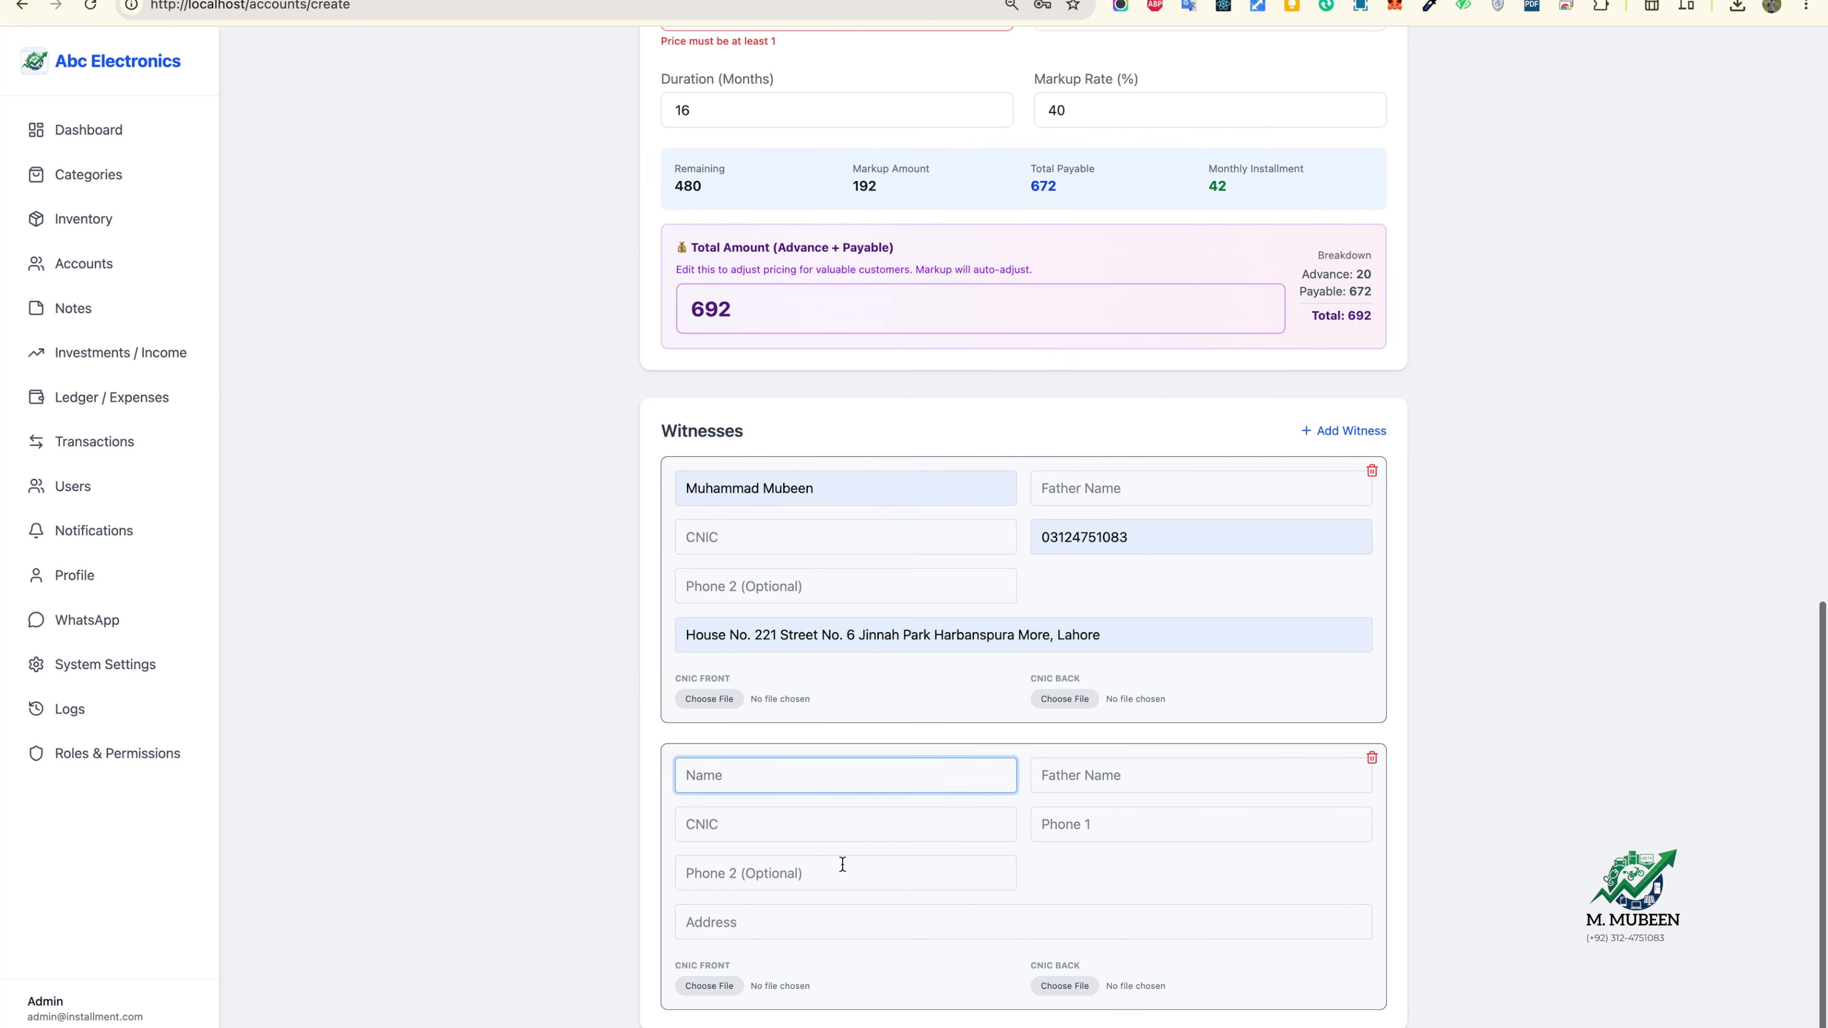
{"action": "left_click", "coordinate": [803, 781]}
{"action": "left_click", "coordinate": [876, 880]}
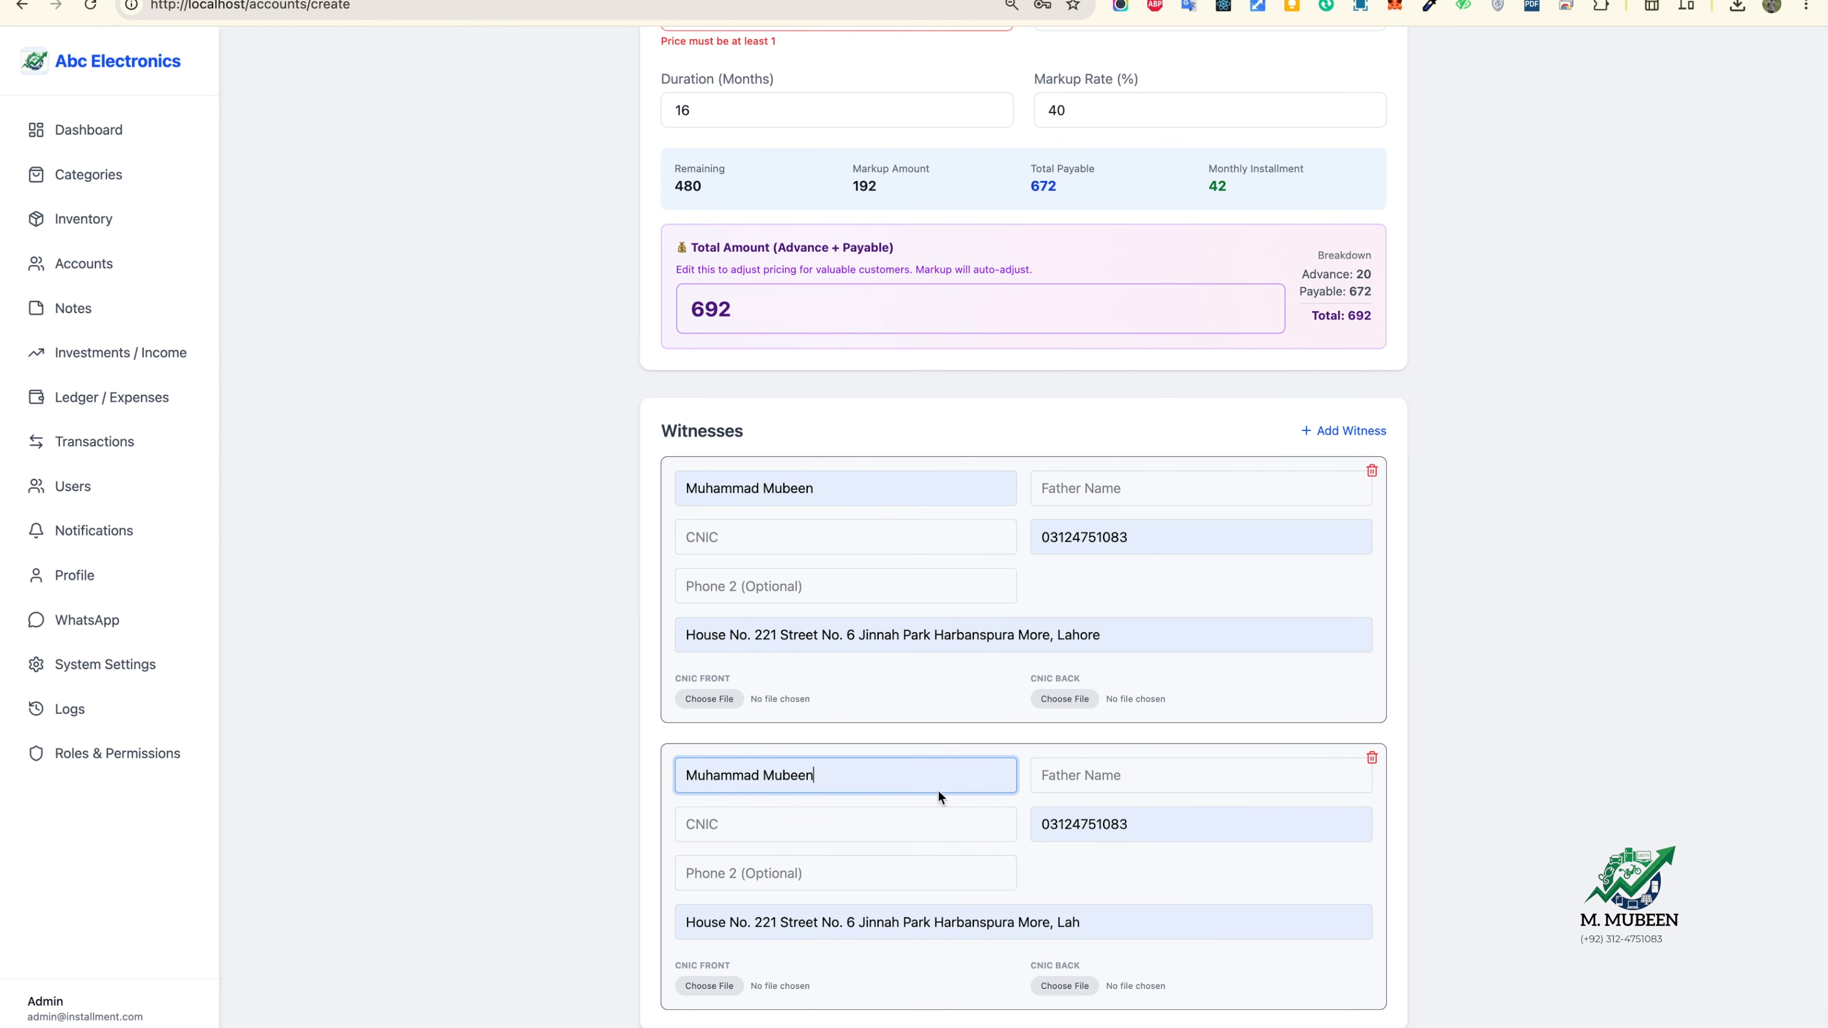
Step: Attach download.png as the second witness's CNIC back image
{"action": "scroll", "coordinate": [1340, 1014], "scroll_direction": "down", "scroll_amount": 1}
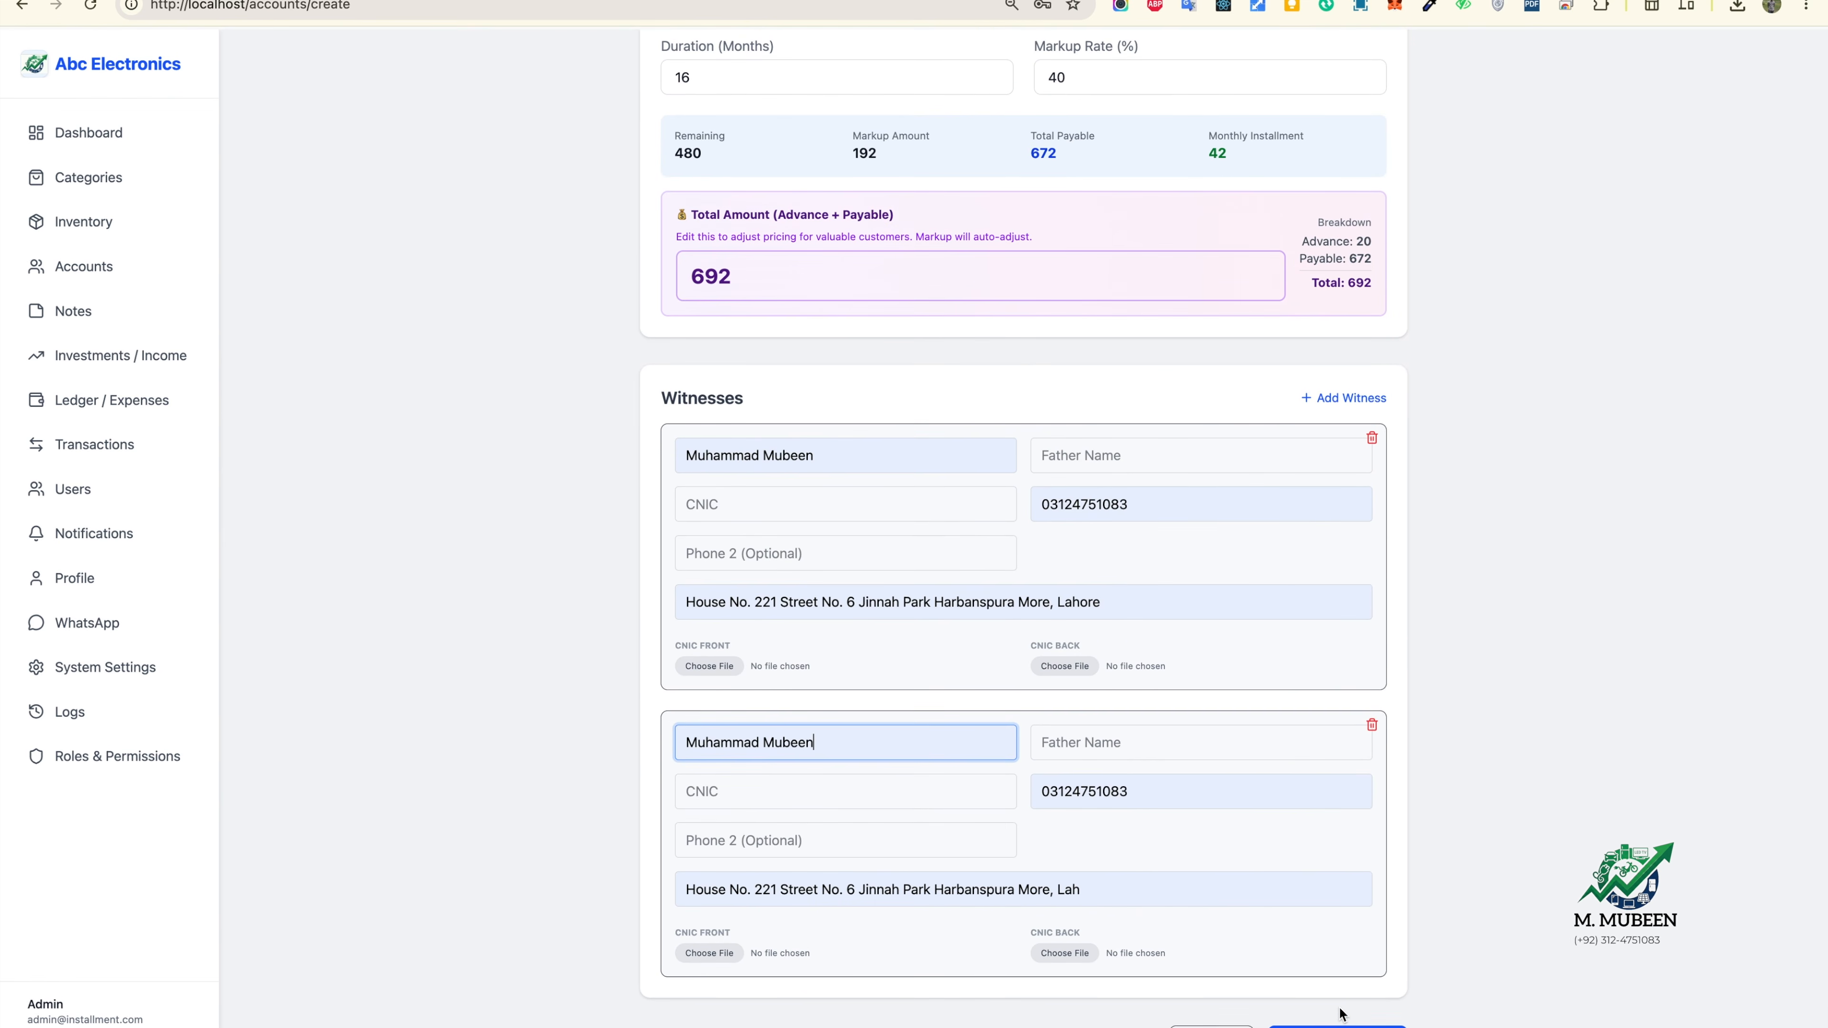
{"action": "left_click", "coordinate": [1078, 954]}
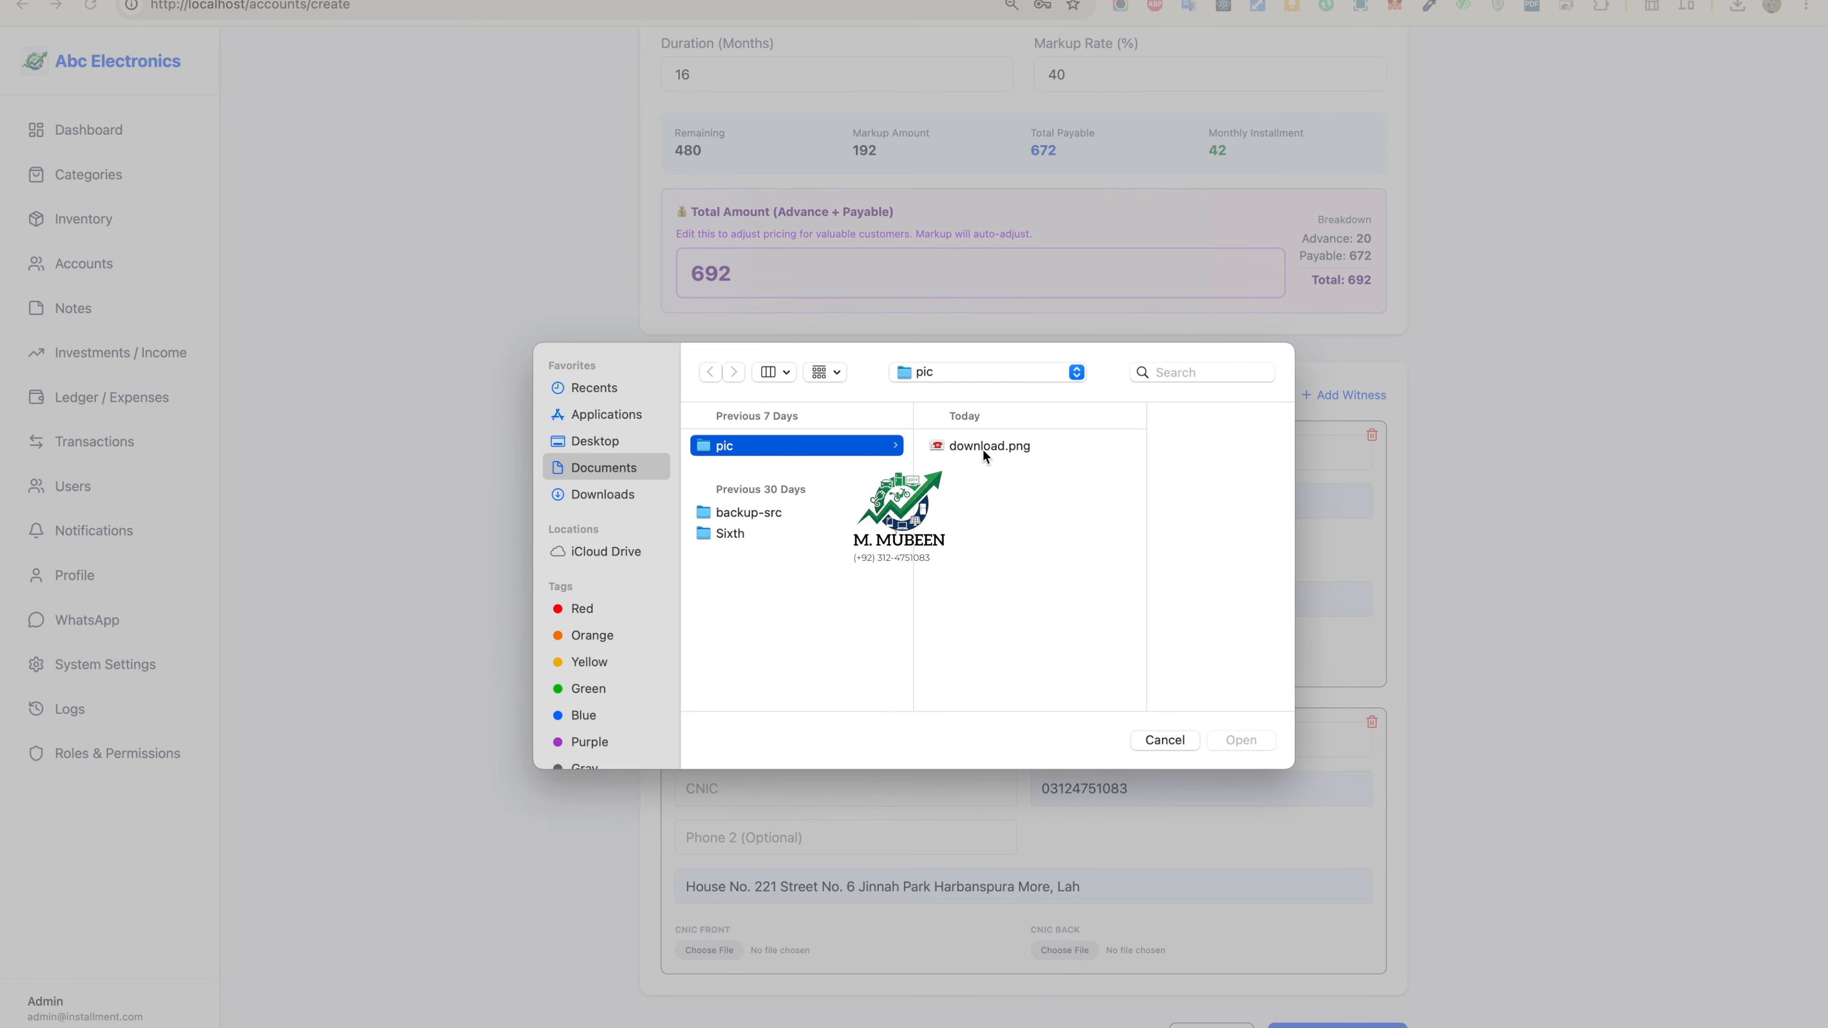
{"action": "double_click", "coordinate": [983, 450]}
{"action": "scroll", "coordinate": [929, 592], "scroll_direction": "up", "scroll_amount": 2}
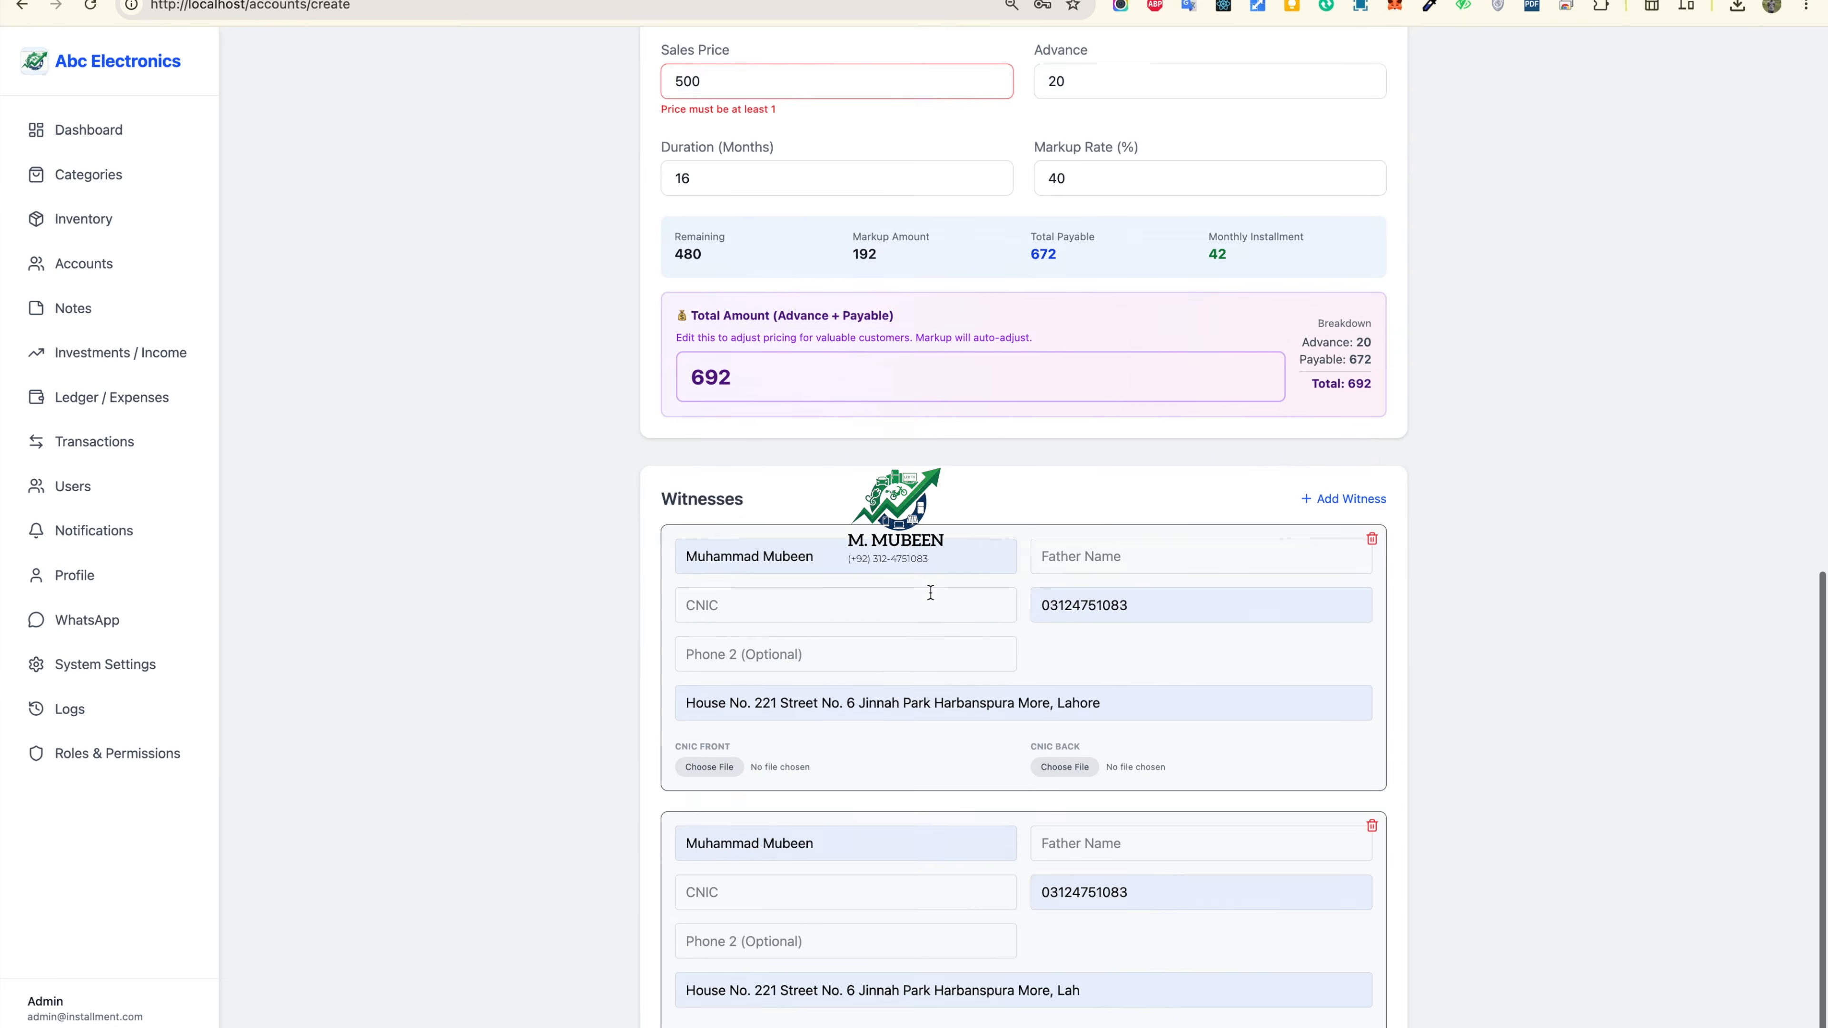
{"action": "scroll", "coordinate": [930, 593], "scroll_direction": "up", "scroll_amount": 10}
{"action": "scroll", "coordinate": [931, 598], "scroll_direction": "down", "scroll_amount": 15}
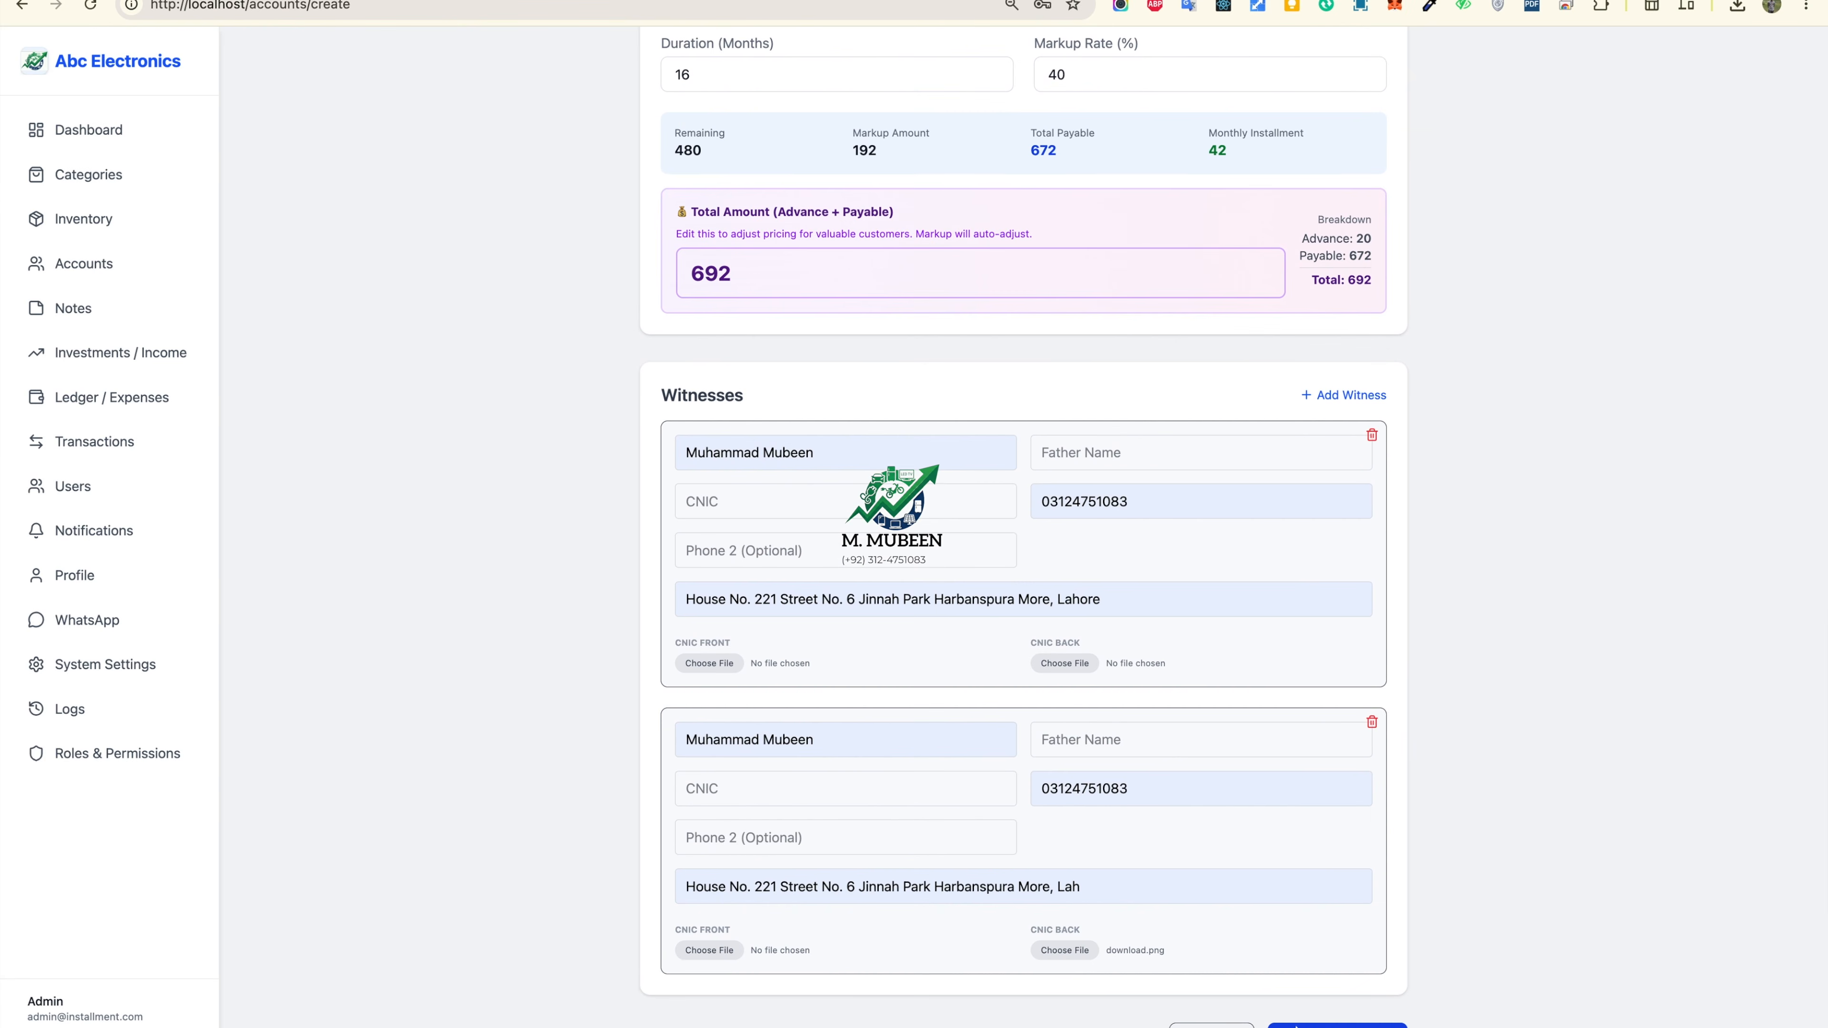
{"action": "left_click", "coordinate": [451, 1]}
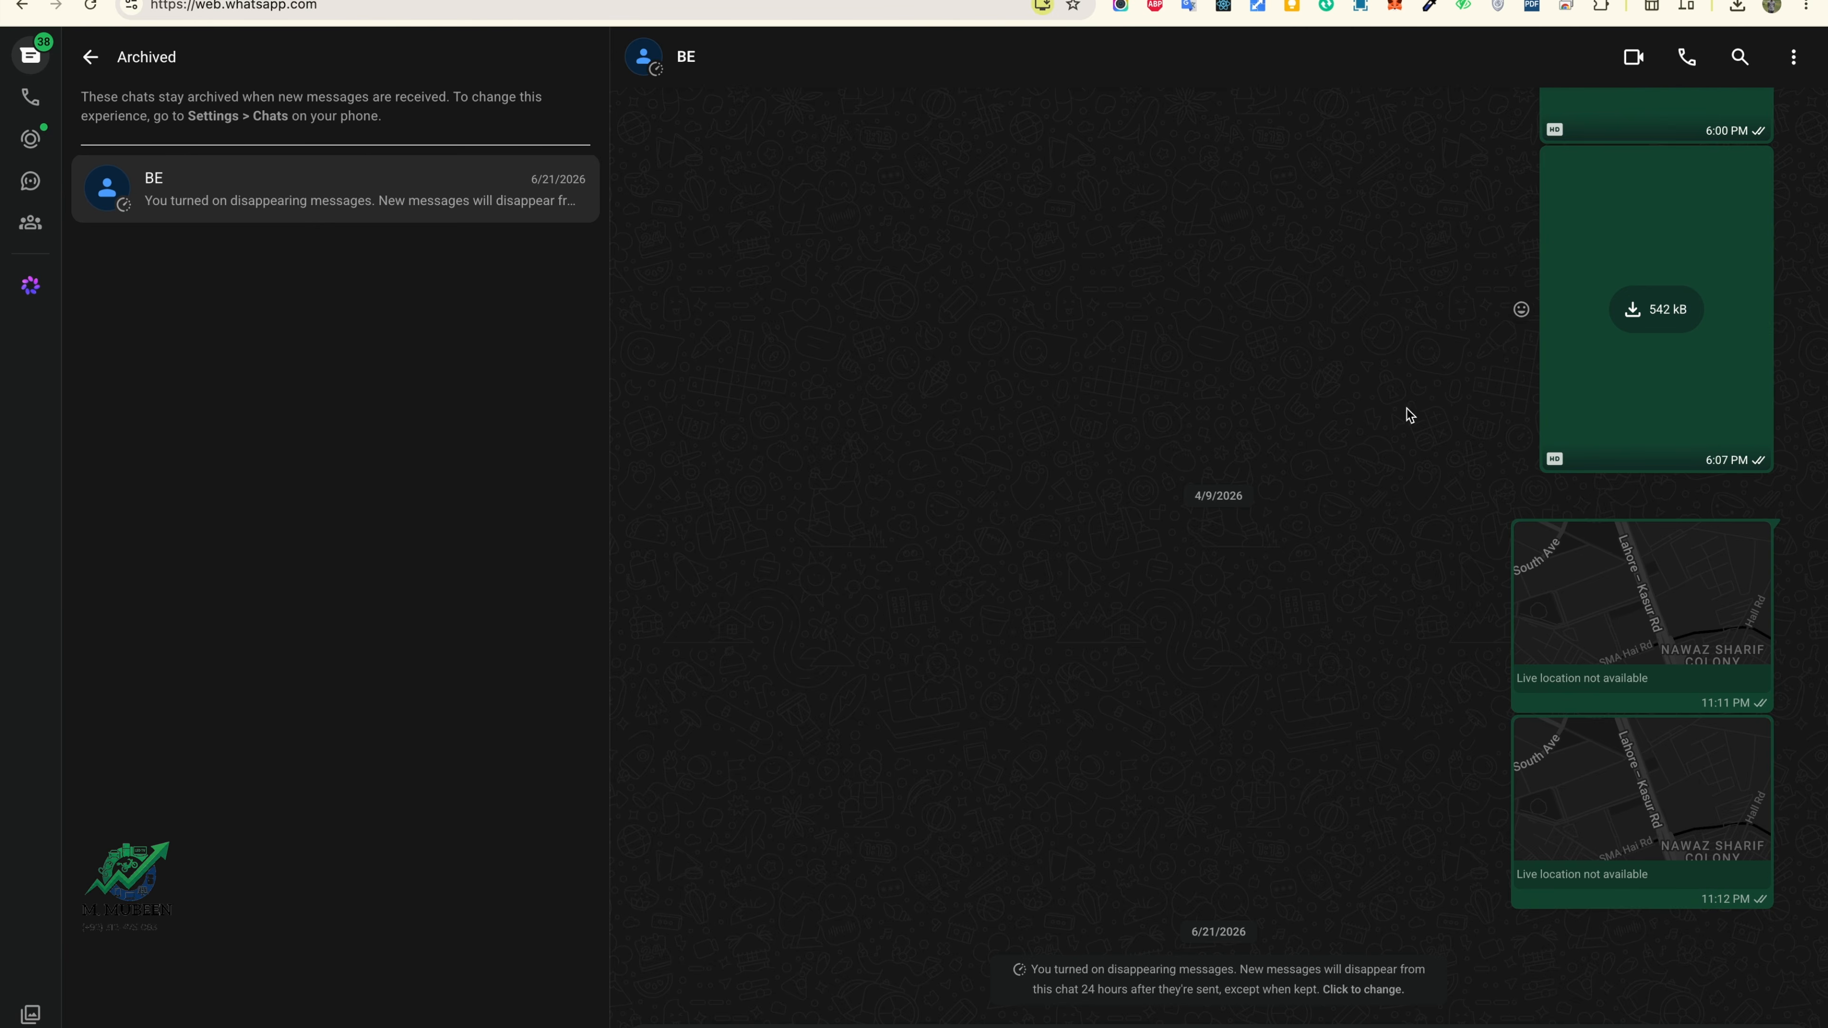
Step: Create the Telephone account with 672 remaining and check WhatsApp Web for its receipt
{"action": "left_click", "coordinate": [576, 1]}
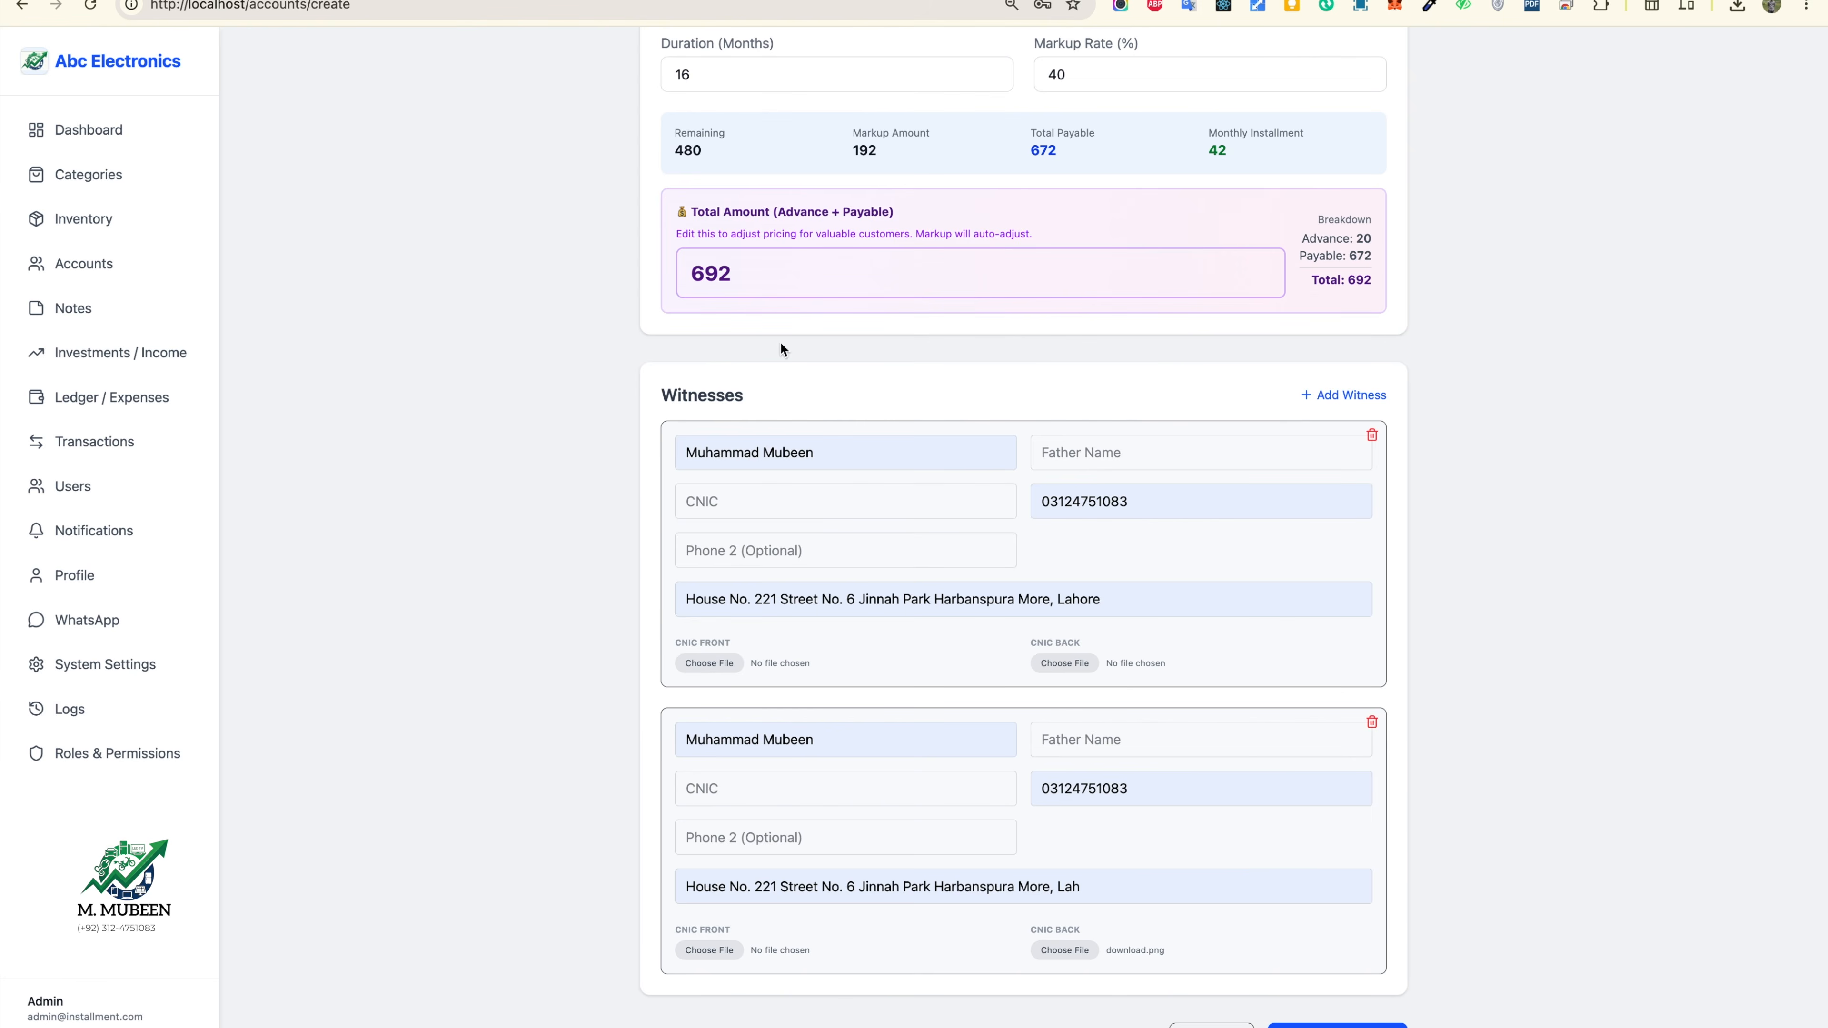
{"action": "scroll", "coordinate": [893, 480], "scroll_direction": "up", "scroll_amount": 15}
{"action": "scroll", "coordinate": [892, 480], "scroll_direction": "down", "scroll_amount": 1}
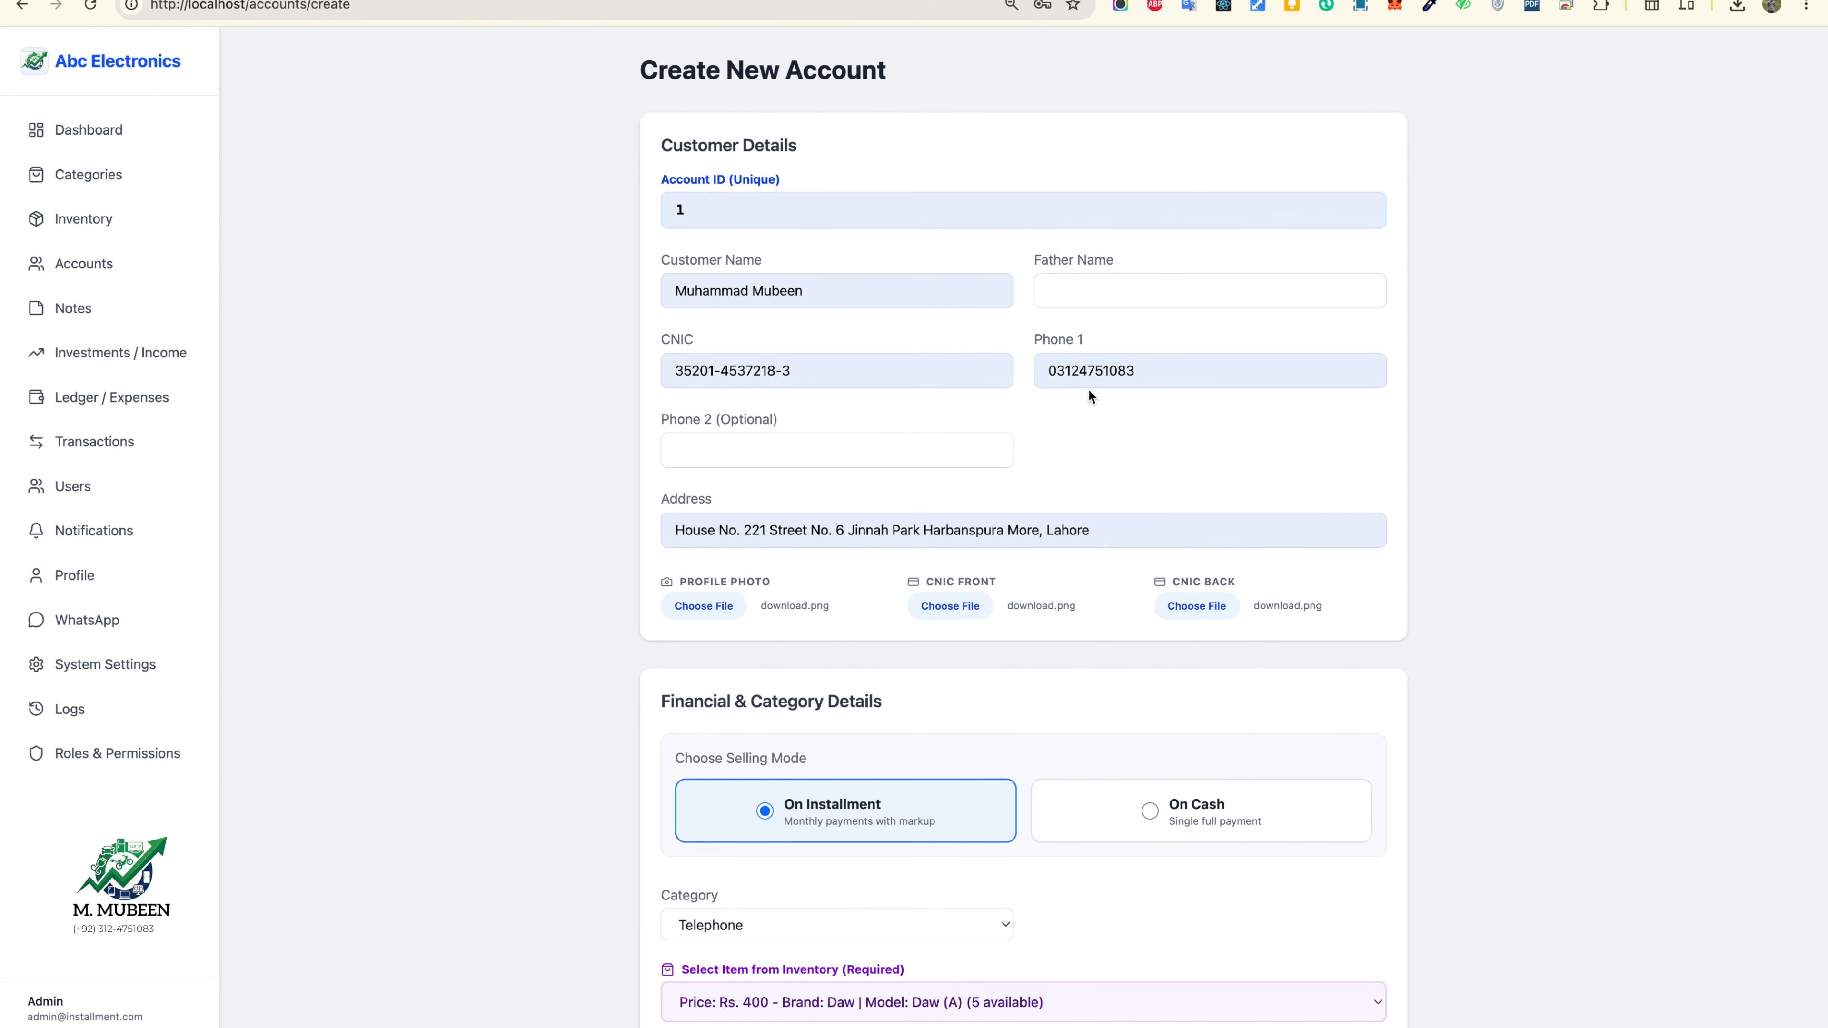
{"action": "left_click", "coordinate": [475, 1]}
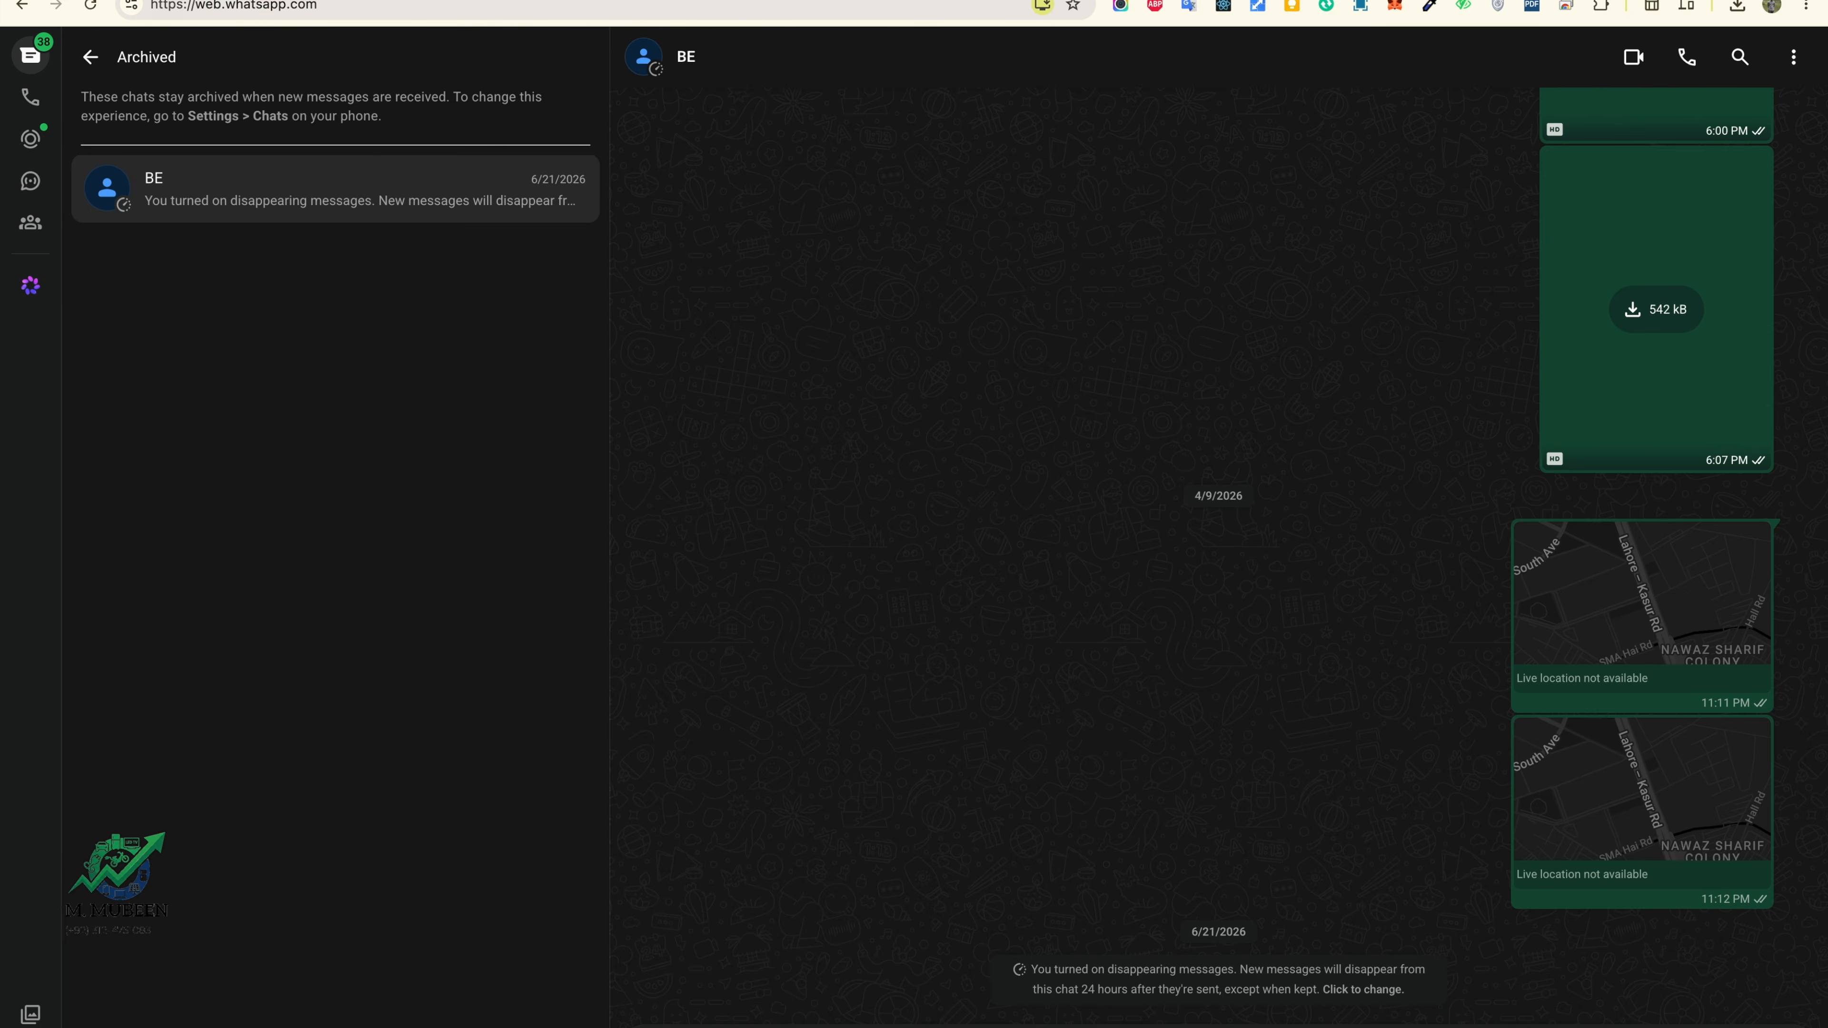
{"action": "left_click", "coordinate": [576, 1]}
{"action": "scroll", "coordinate": [844, 588], "scroll_direction": "down", "scroll_amount": 15}
{"action": "left_click", "coordinate": [1332, 1025]}
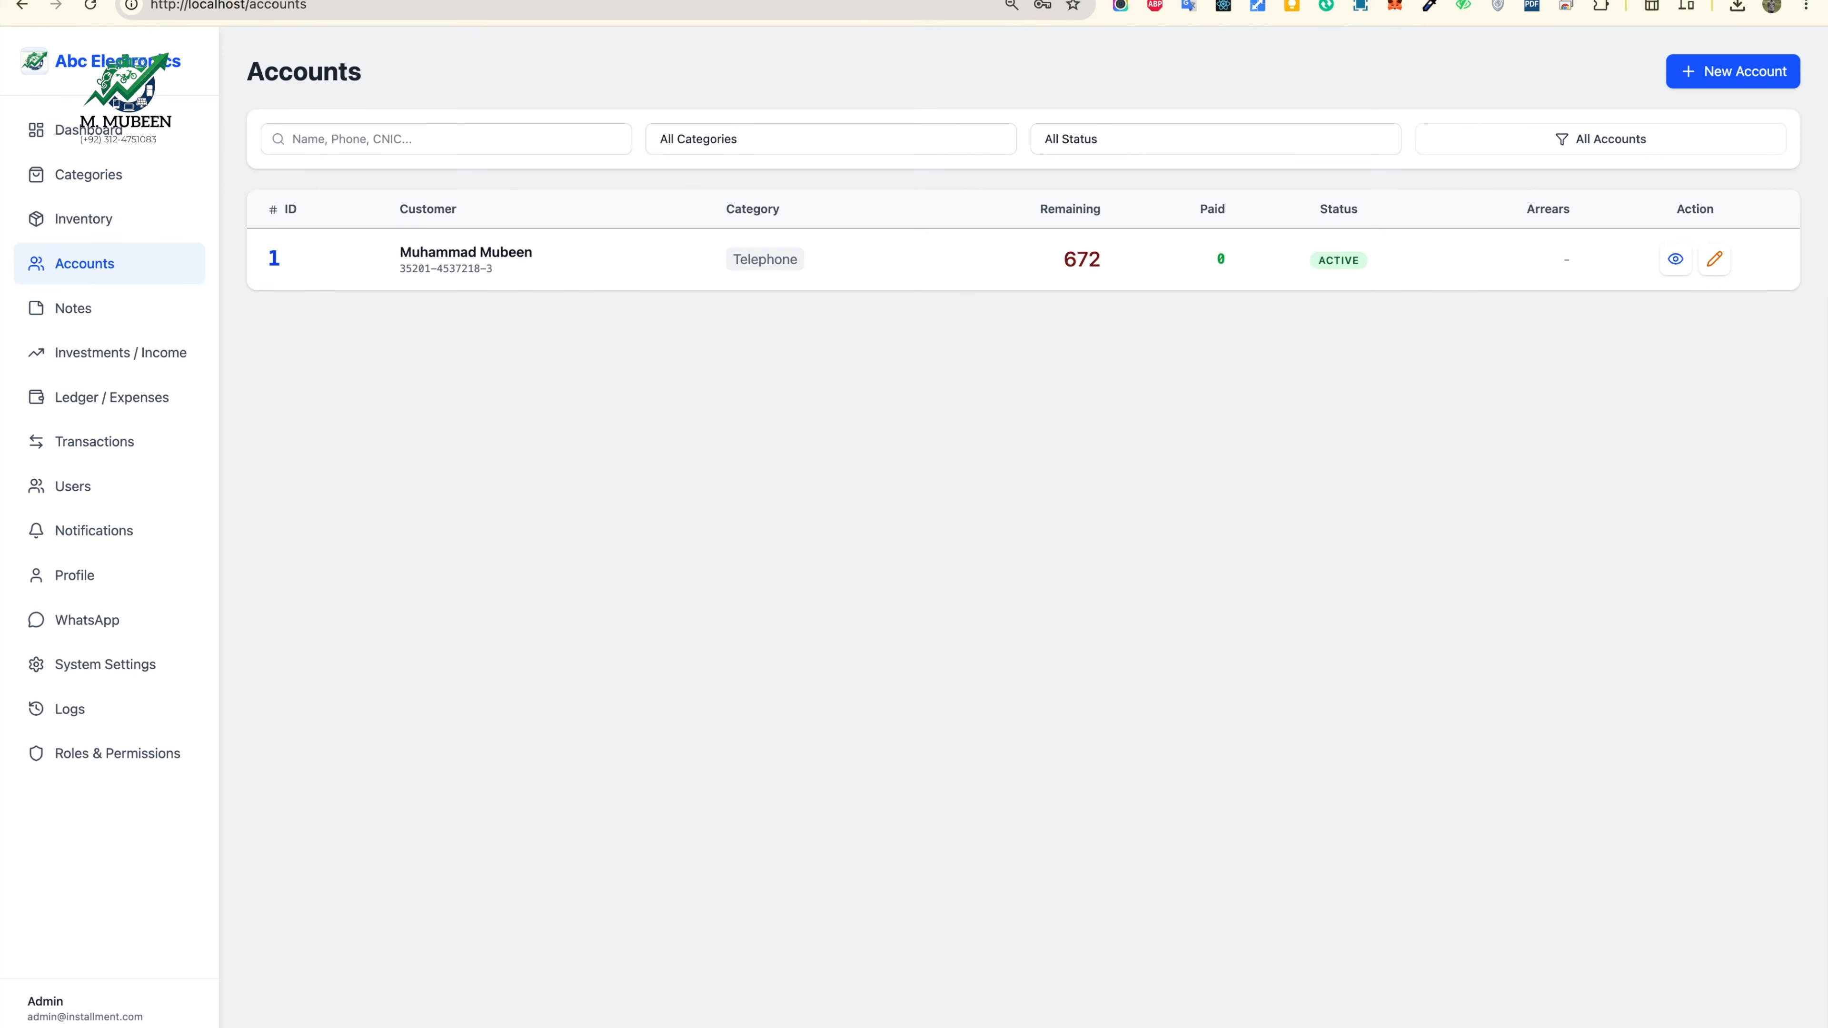
{"action": "left_click", "coordinate": [475, 1]}
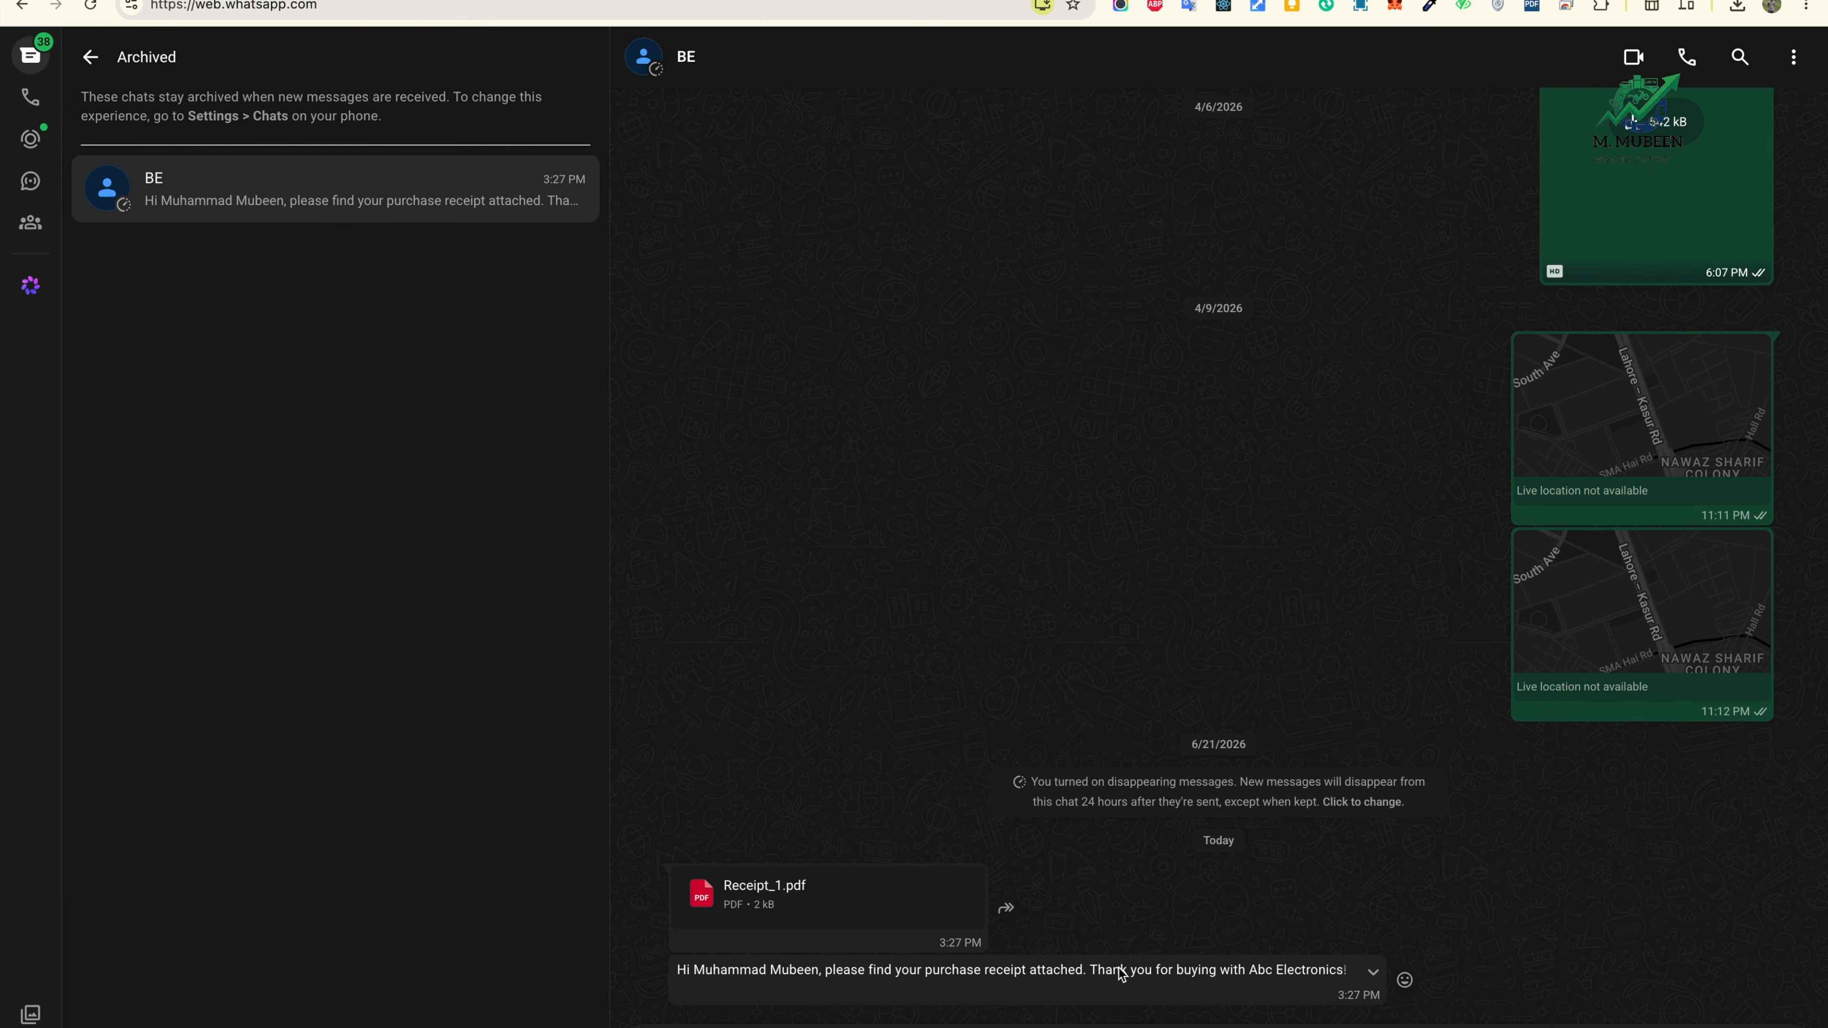
Step: Review Receipt_1.pdf's dates and customer details, then open account 1's detail page showing balance 672
{"action": "left_click", "coordinate": [762, 906]}
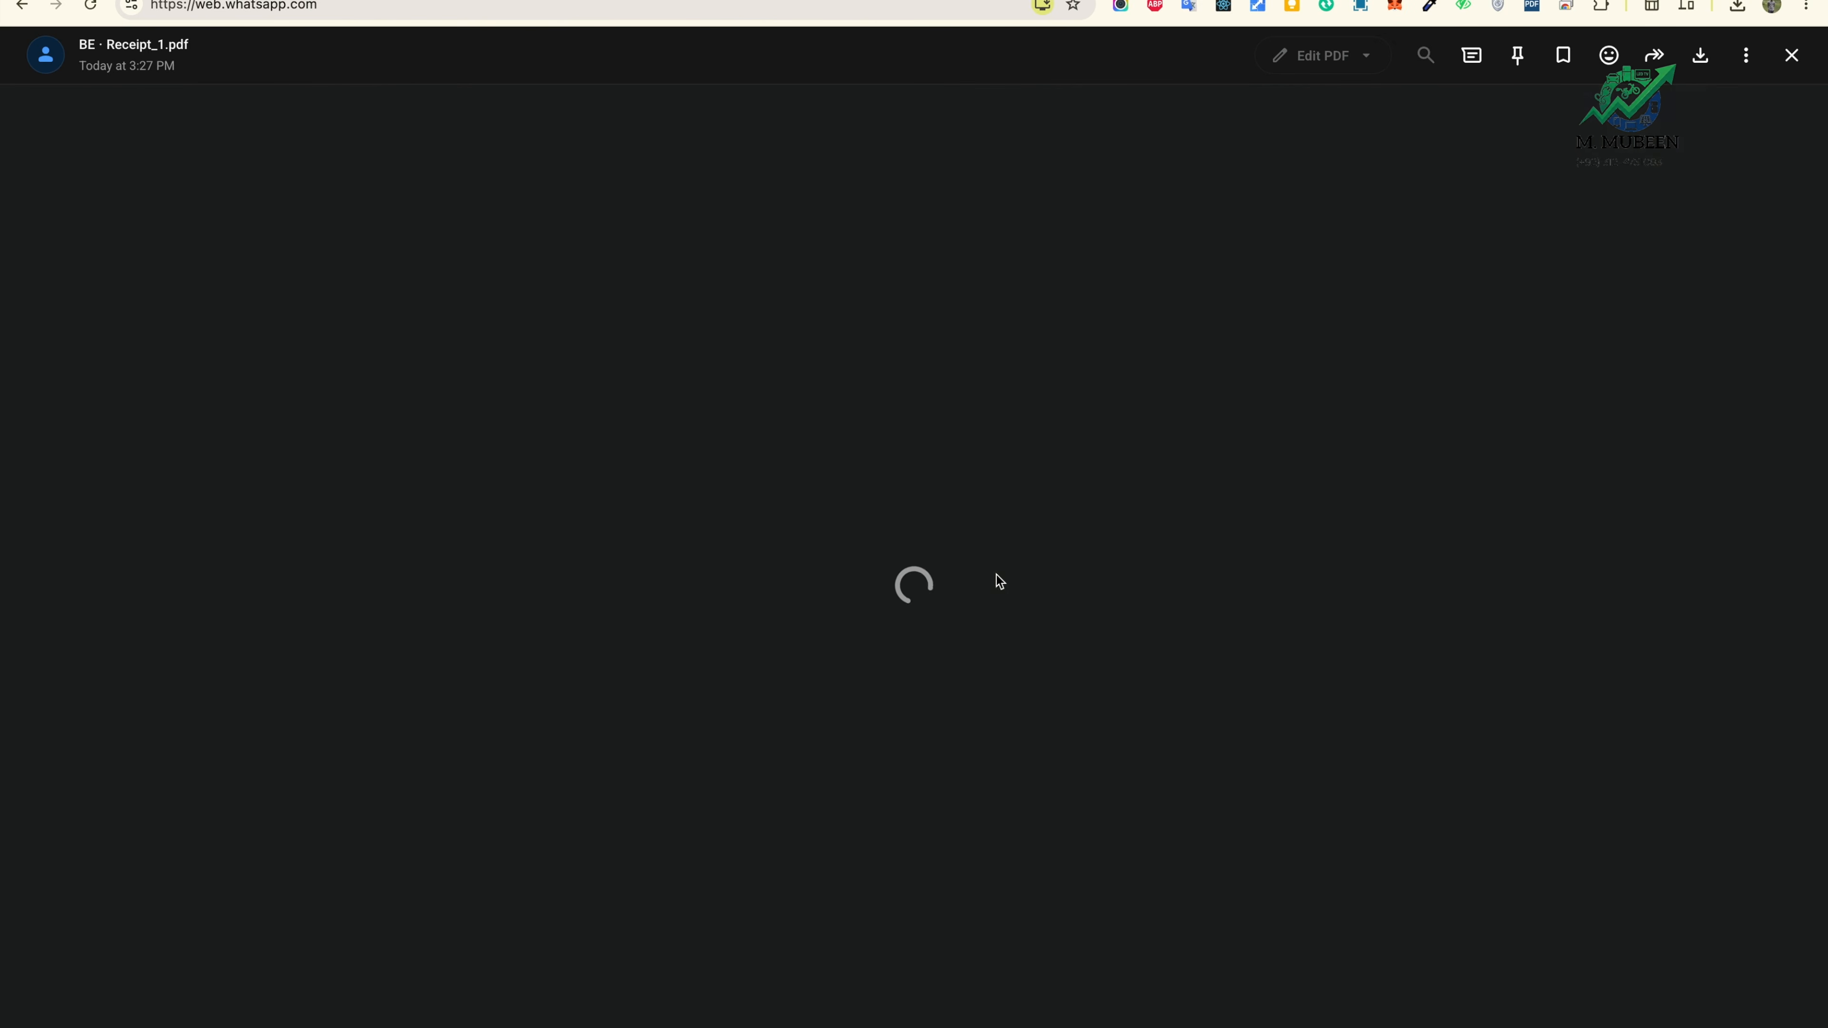
{"action": "scroll", "coordinate": [1096, 585], "scroll_direction": "down", "scroll_amount": 1}
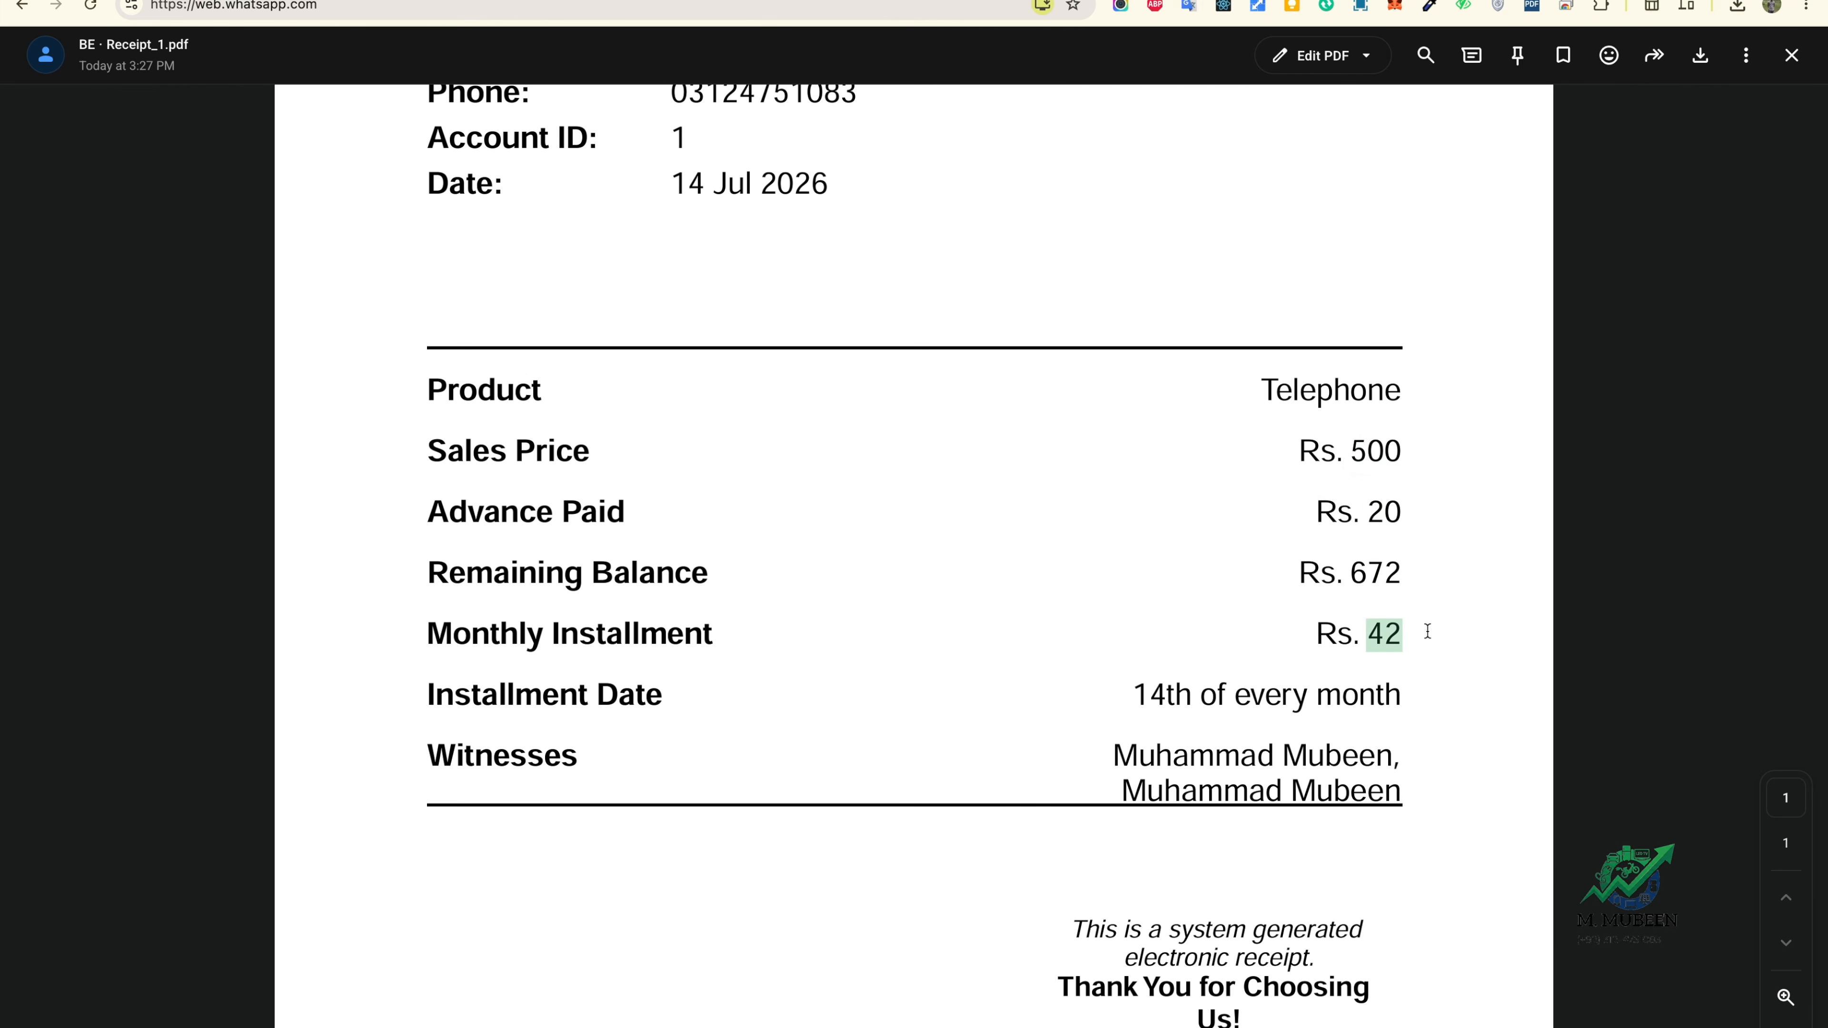
{"action": "left_click_drag", "start_coordinate": [1151, 700], "coordinate": [1401, 702]}
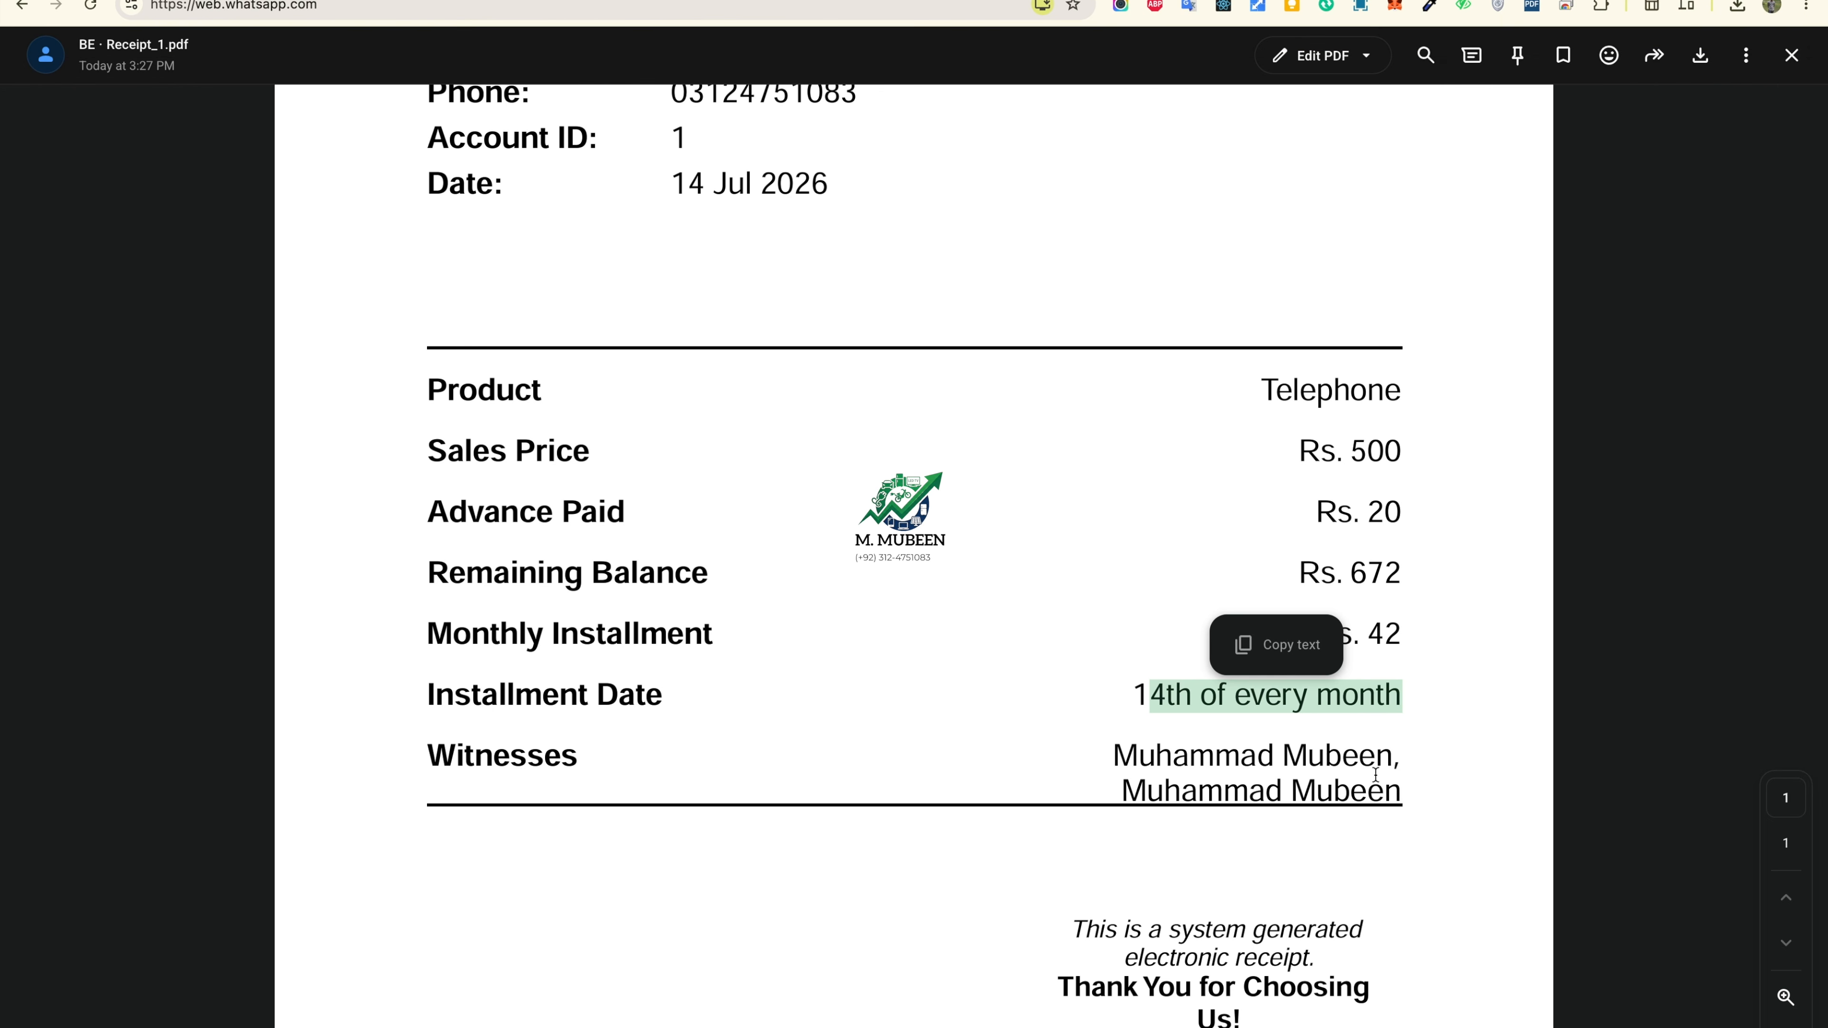
{"action": "left_click", "coordinate": [1357, 697]}
{"action": "scroll", "coordinate": [1338, 792], "scroll_direction": "down", "scroll_amount": 2}
{"action": "left_click_drag", "start_coordinate": [1138, 679], "coordinate": [1408, 682]}
{"action": "scroll", "coordinate": [1295, 663], "scroll_direction": "up", "scroll_amount": 2}
{"action": "scroll", "coordinate": [1183, 482], "scroll_direction": "up", "scroll_amount": 3}
{"action": "left_click_drag", "start_coordinate": [695, 307], "coordinate": [836, 392]}
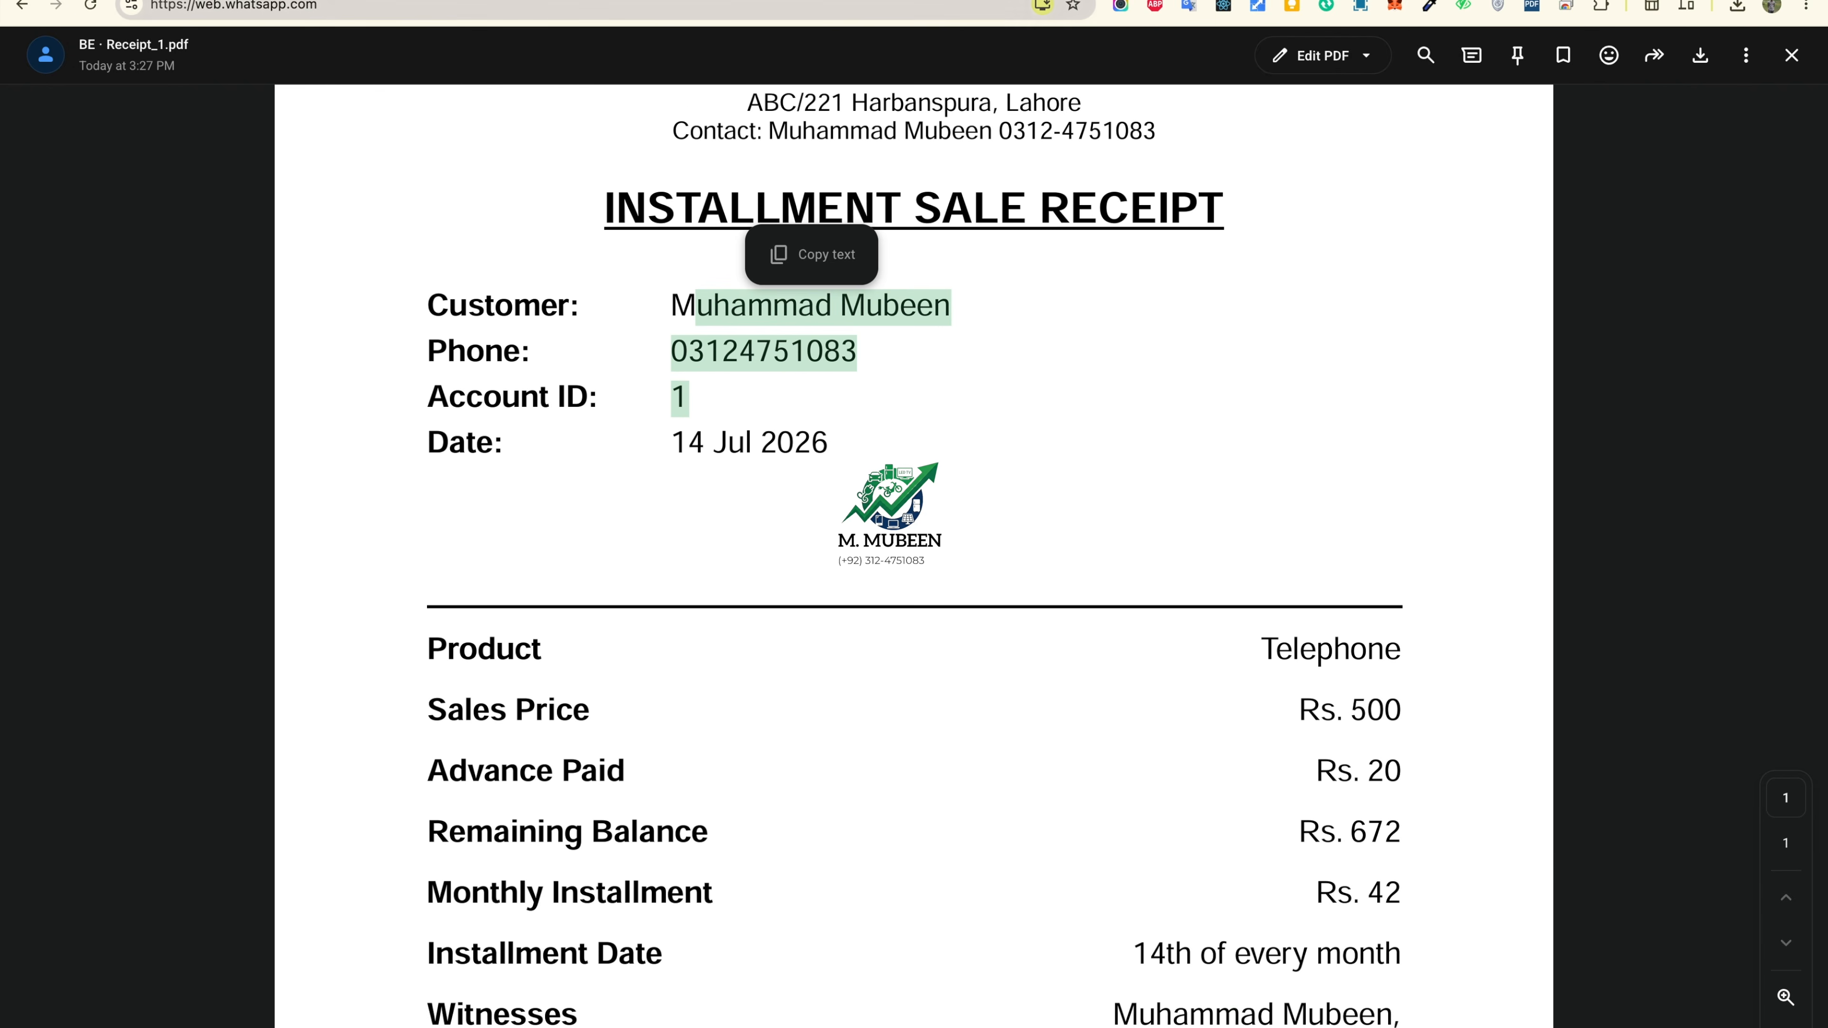
{"action": "left_click", "coordinate": [532, 1]}
{"action": "left_click", "coordinate": [464, 258]}
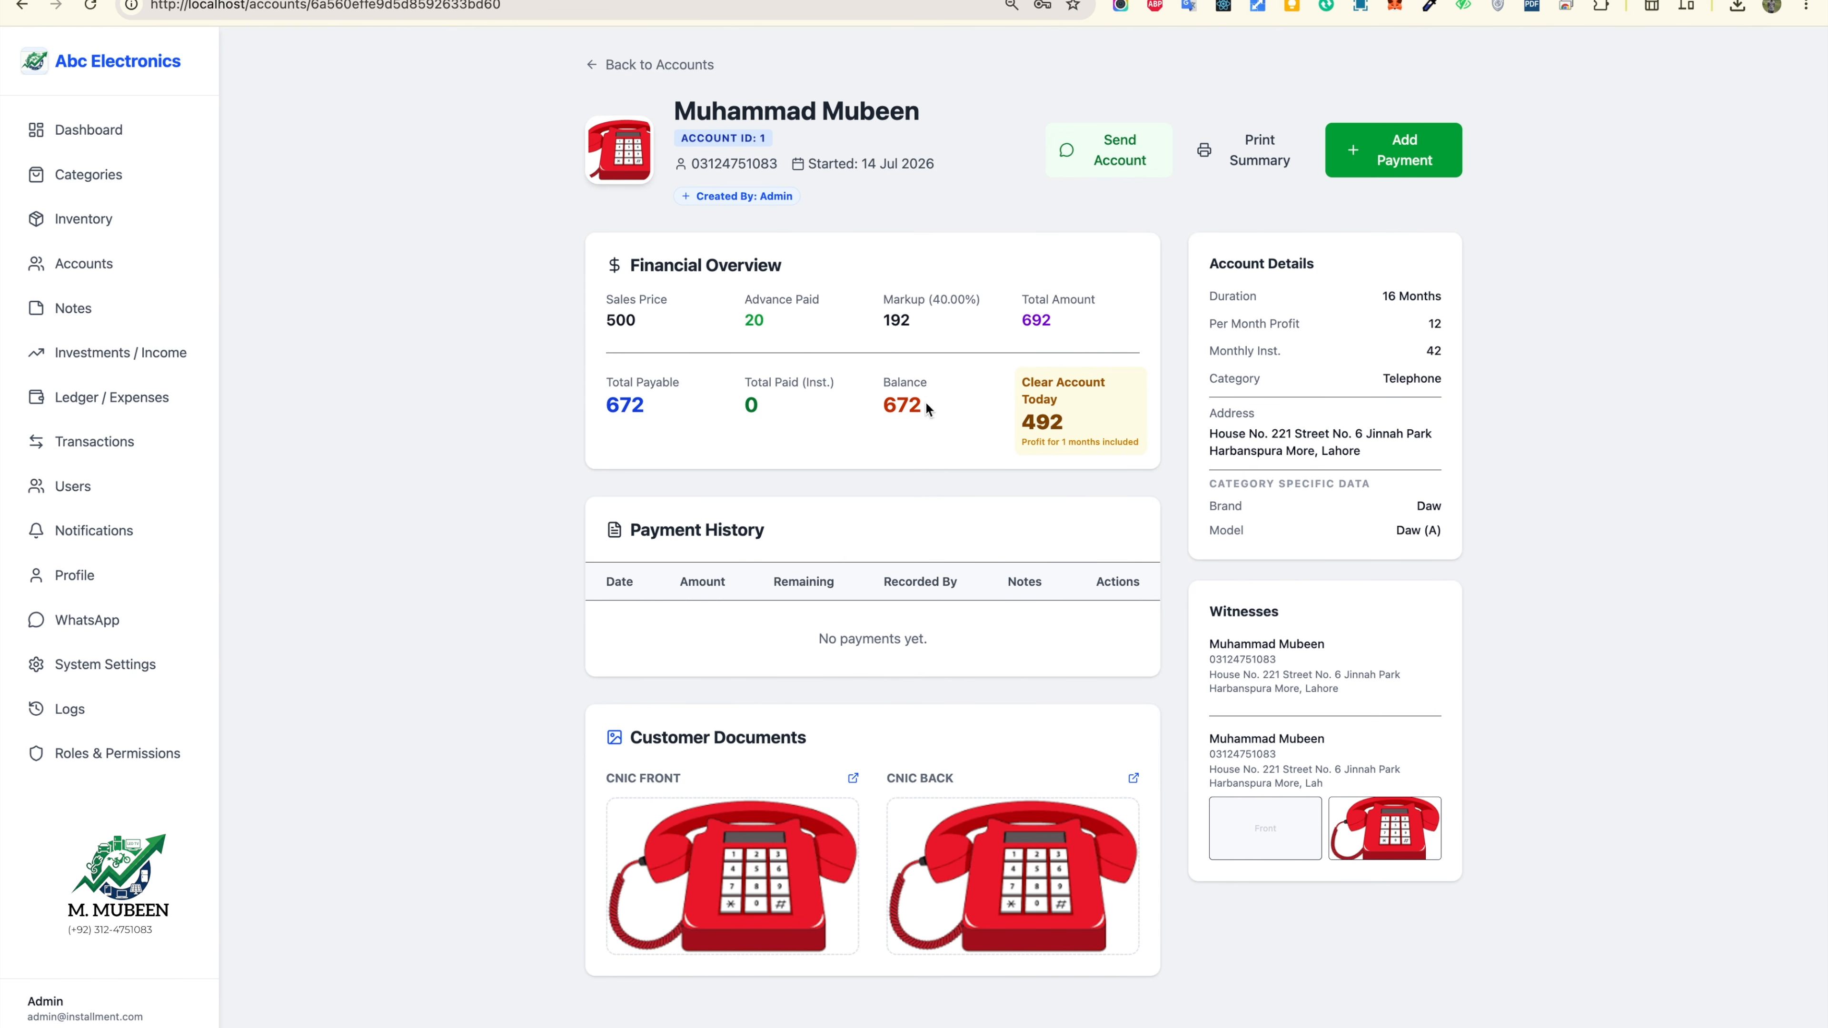
Step: Record a Rs. 20 payment on account 1, bringing the balance to 652
{"action": "left_click", "coordinate": [1402, 151]}
{"action": "left_click", "coordinate": [866, 436]}
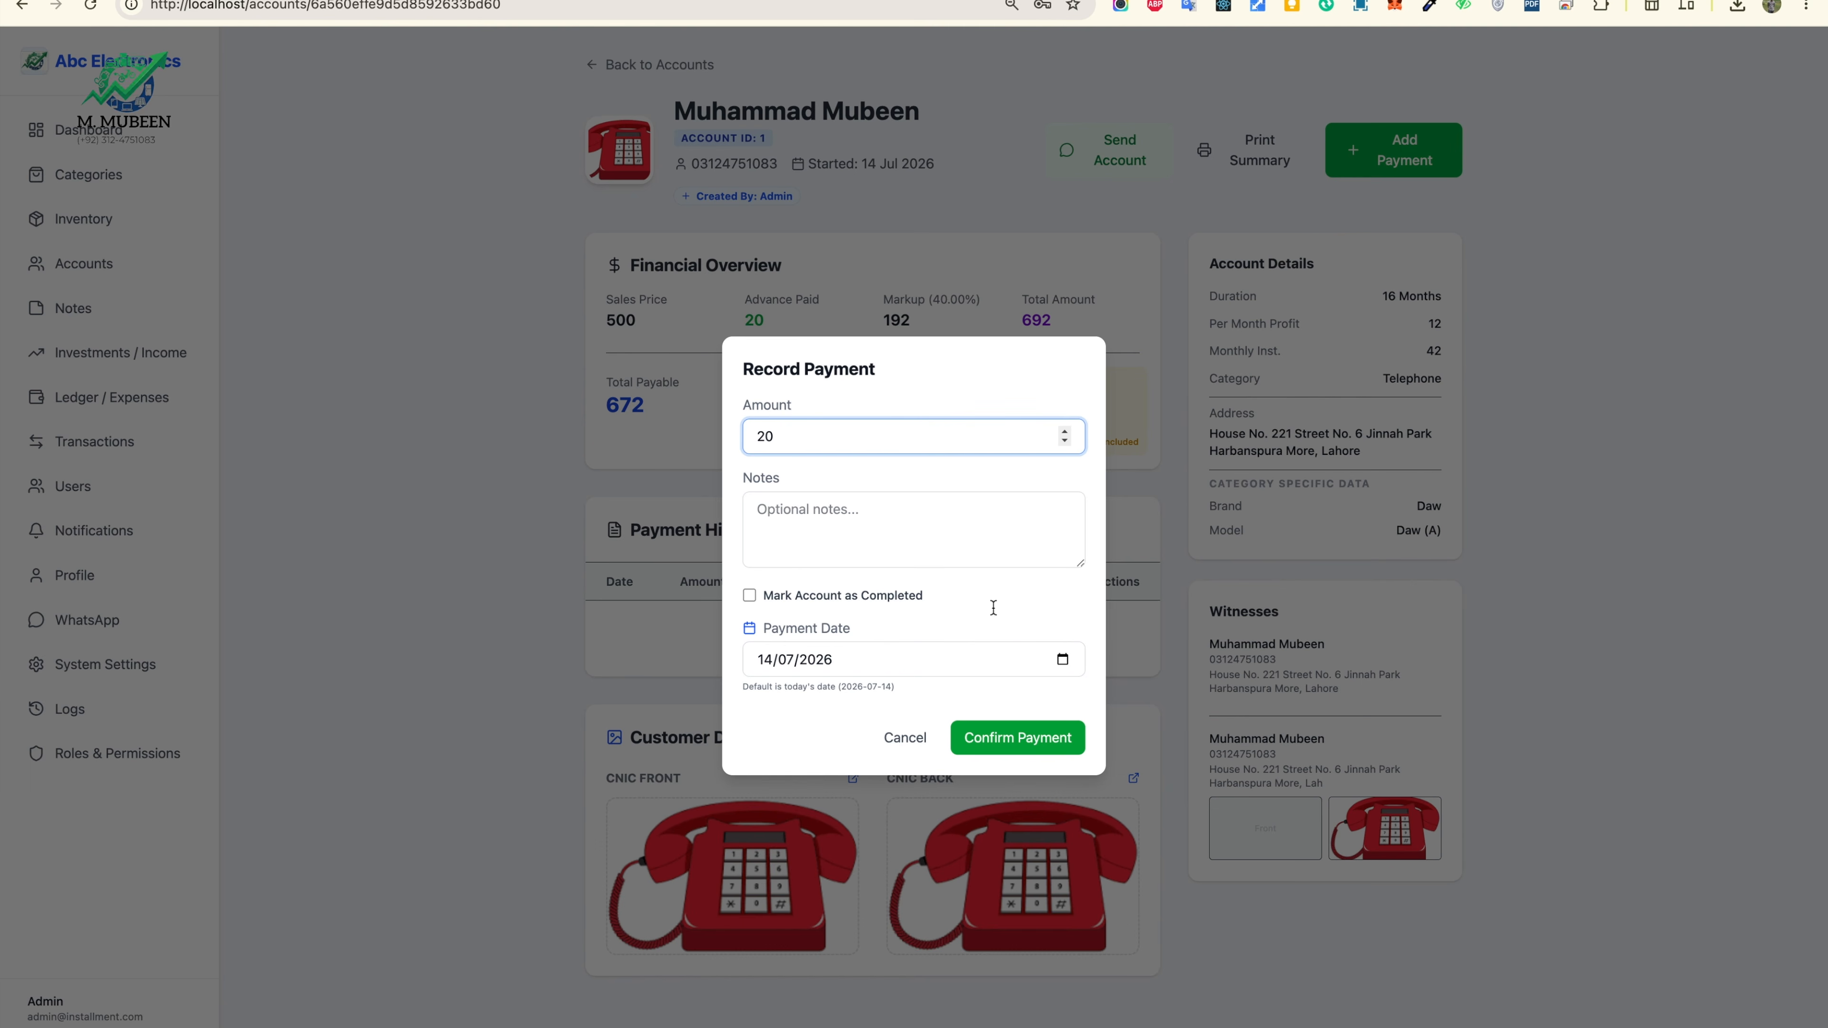
{"action": "left_click", "coordinate": [1034, 744]}
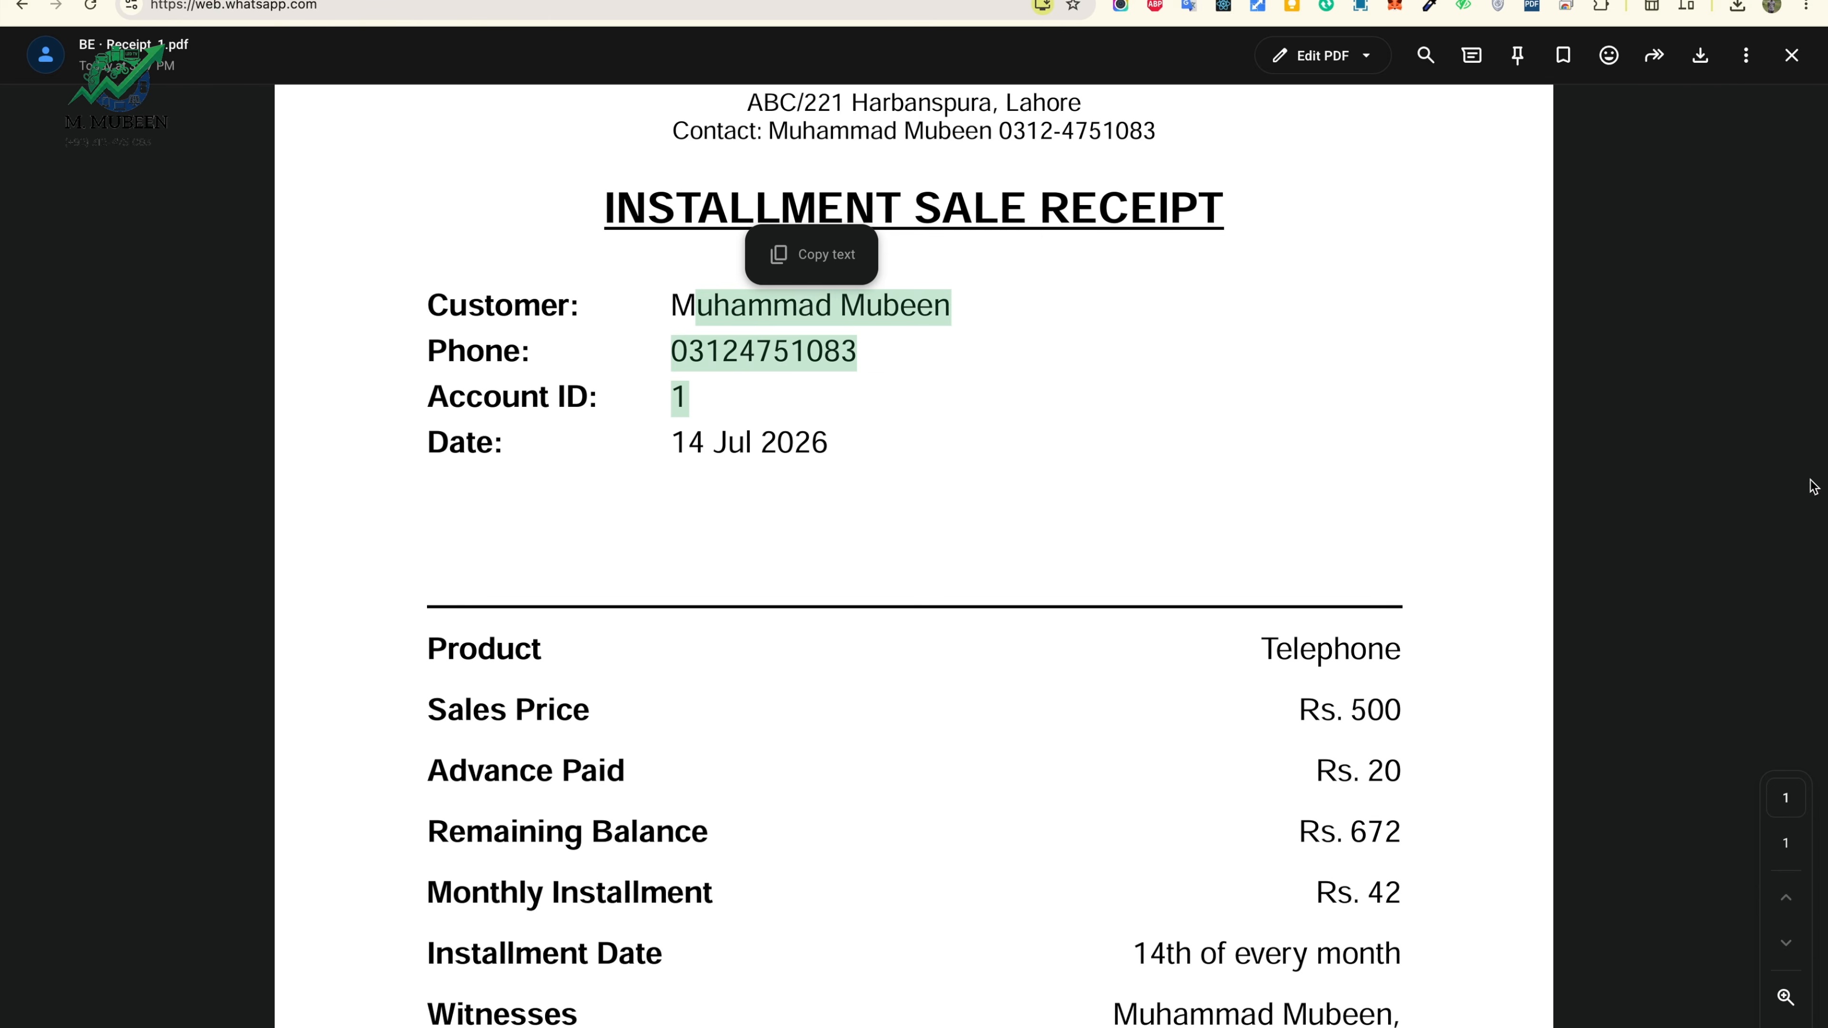
Step: Close Receipt_1.pdf and view Payment_Receipt_1 showing Rs. 20 received, Rs. 652 remaining
{"action": "left_click", "coordinate": [1791, 64]}
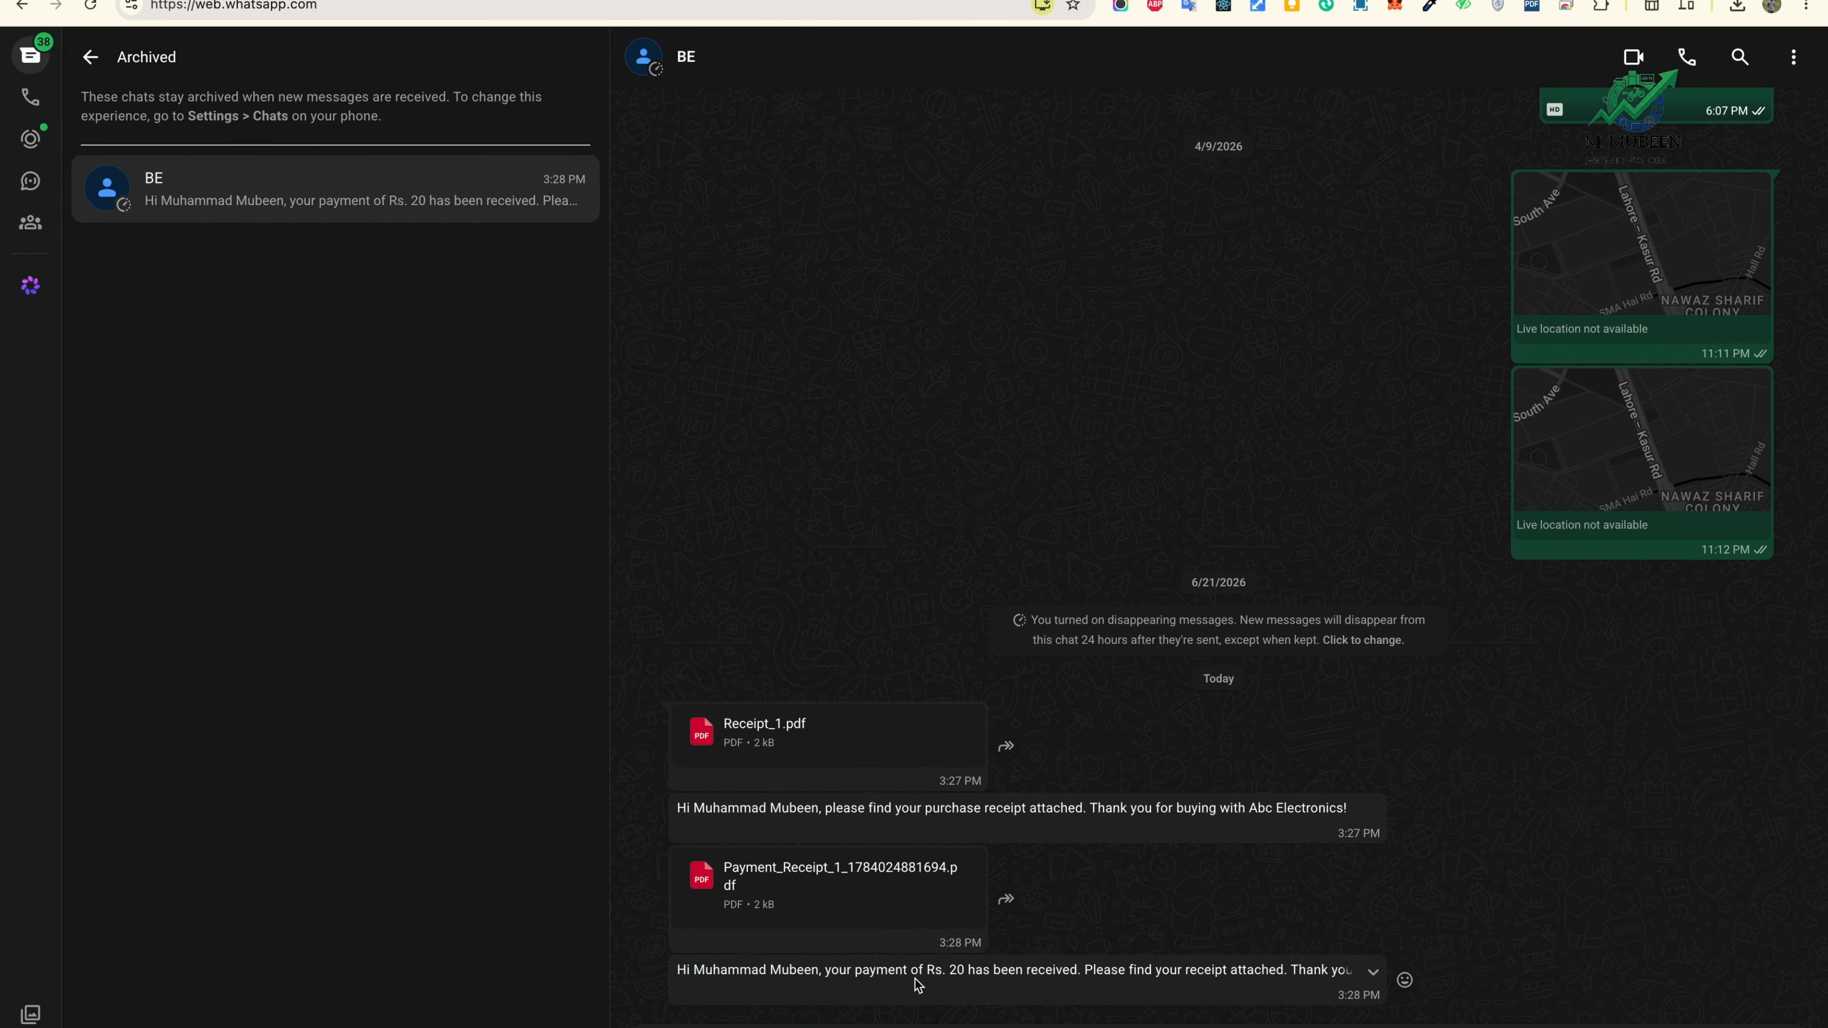
{"action": "left_click", "coordinate": [822, 896]}
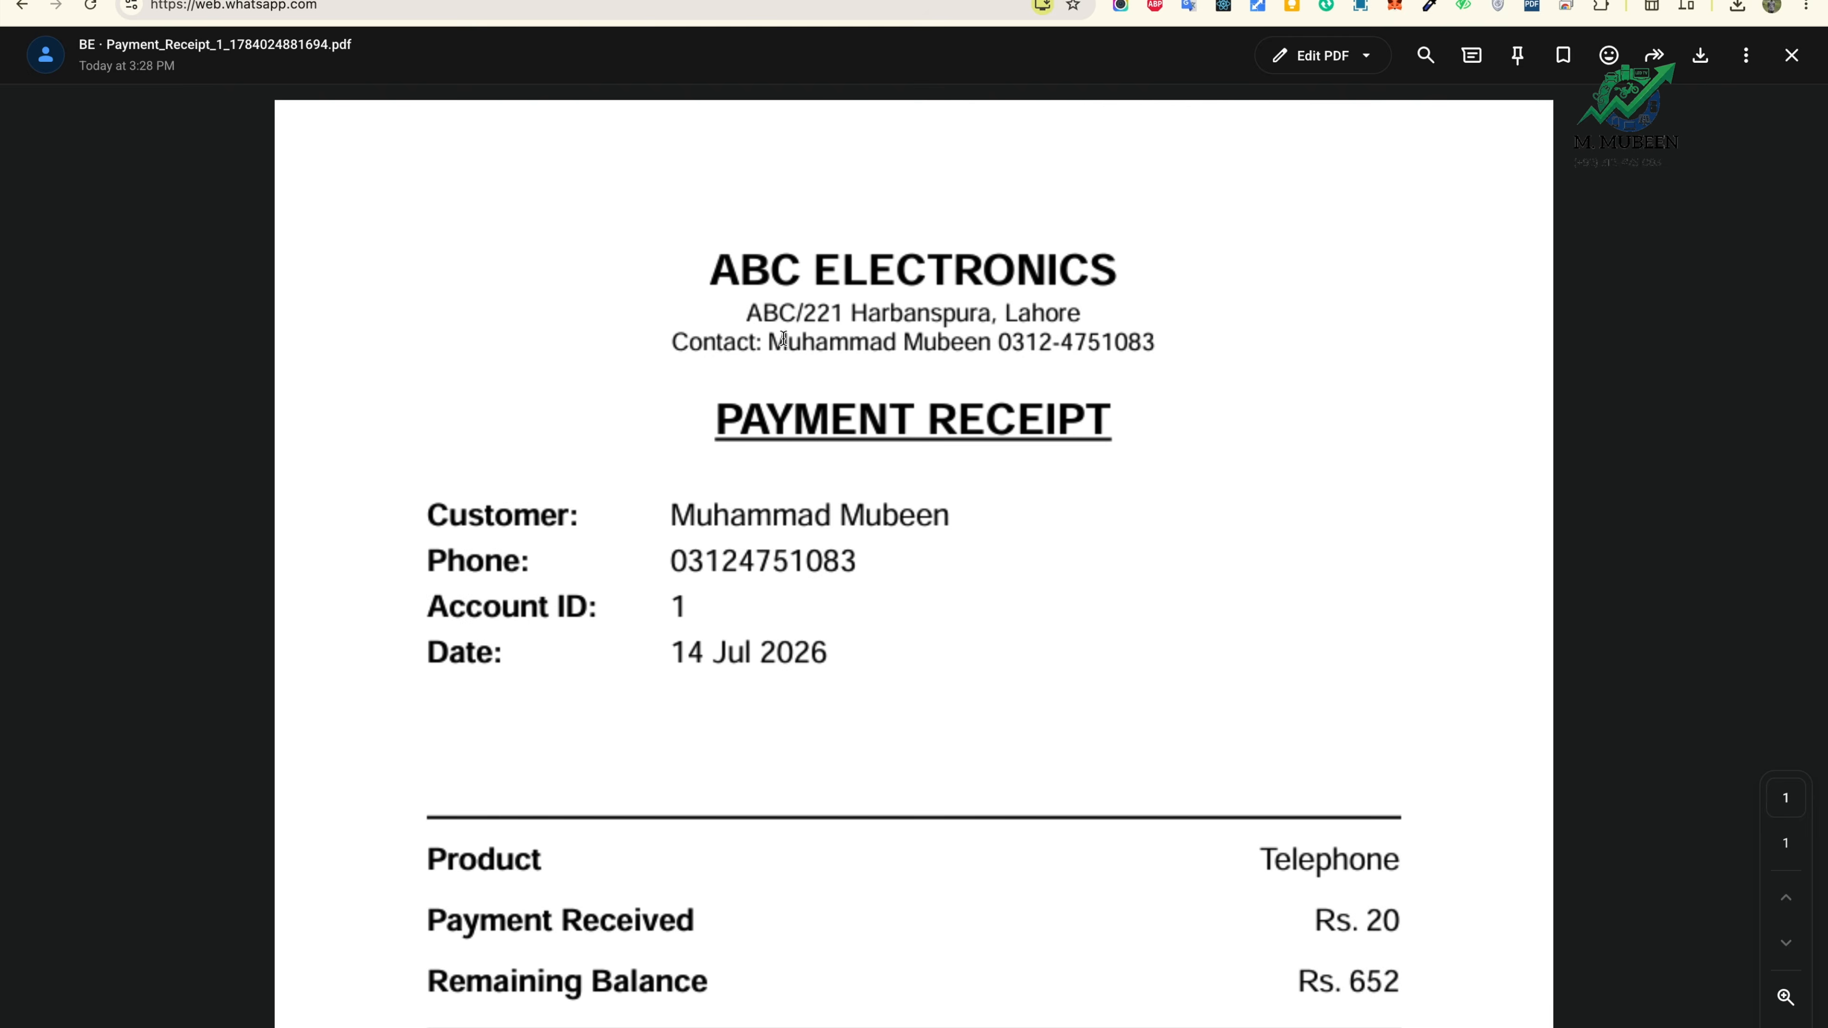
{"action": "scroll", "coordinate": [927, 648], "scroll_direction": "down", "scroll_amount": 8}
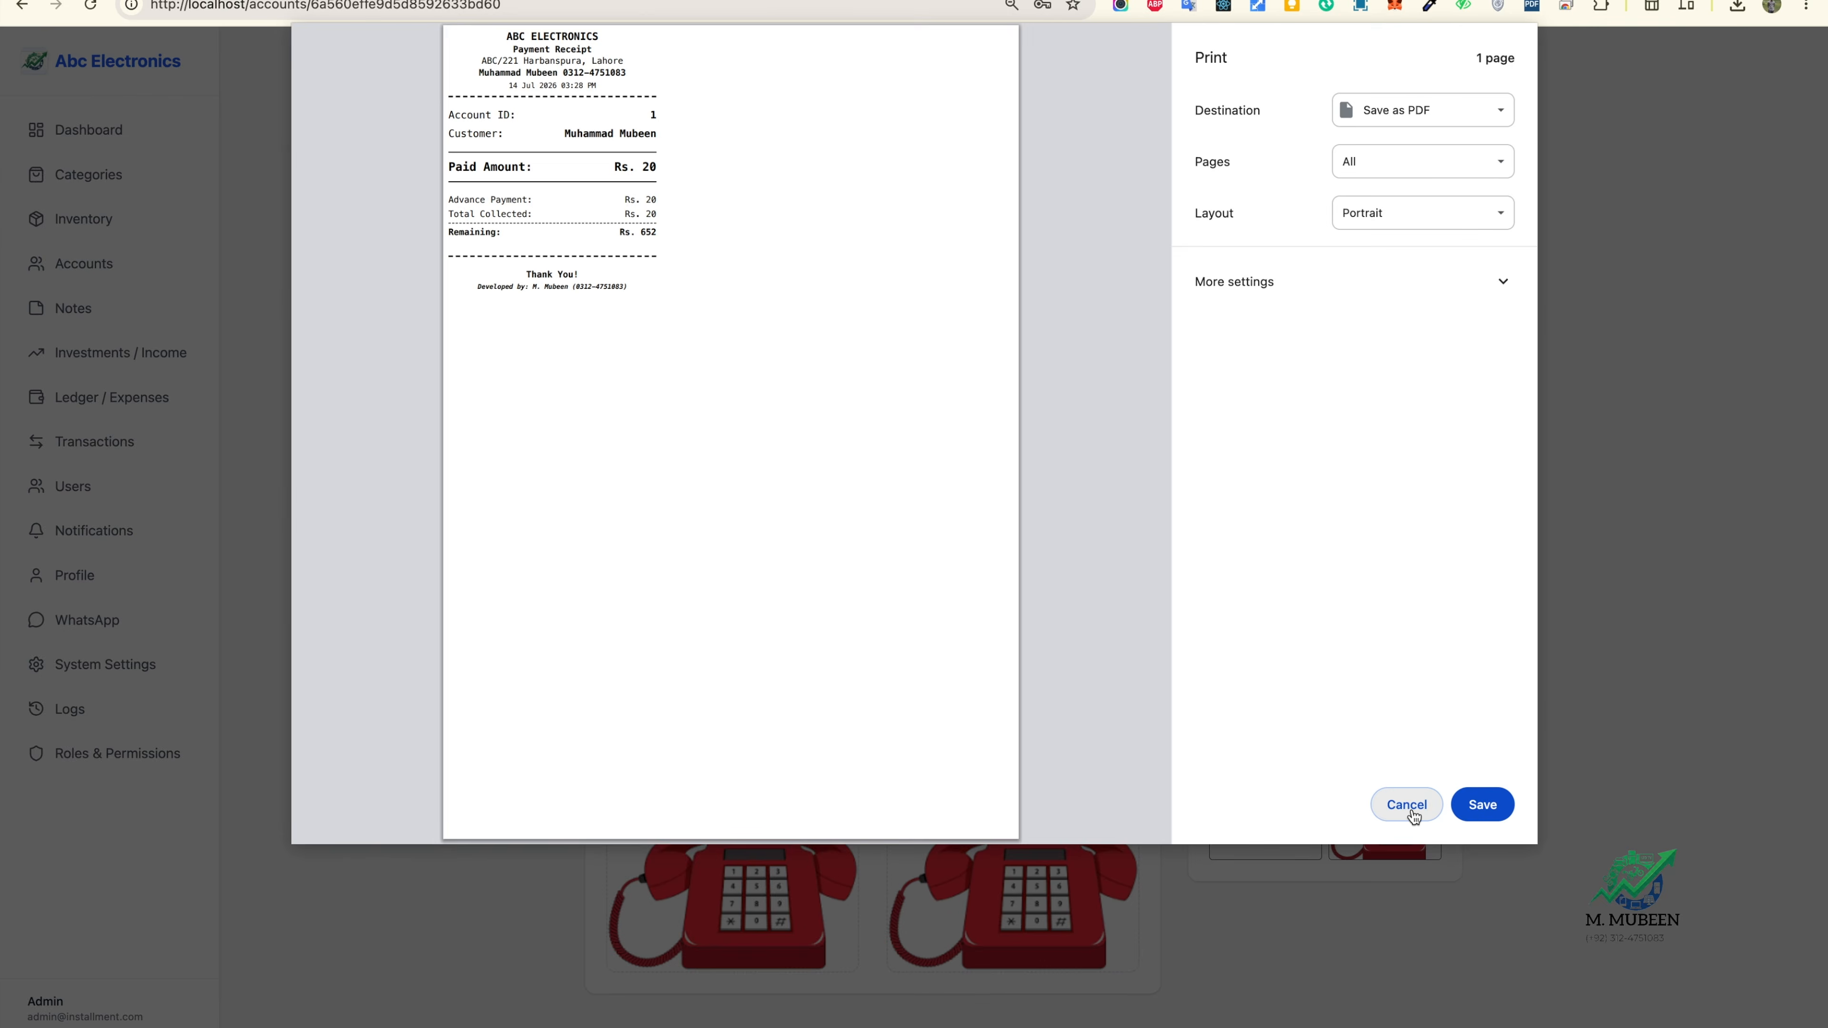
Step: Skip printing the receipt and send account 1's details to the customer's WhatsApp number
{"action": "left_click", "coordinate": [1407, 806]}
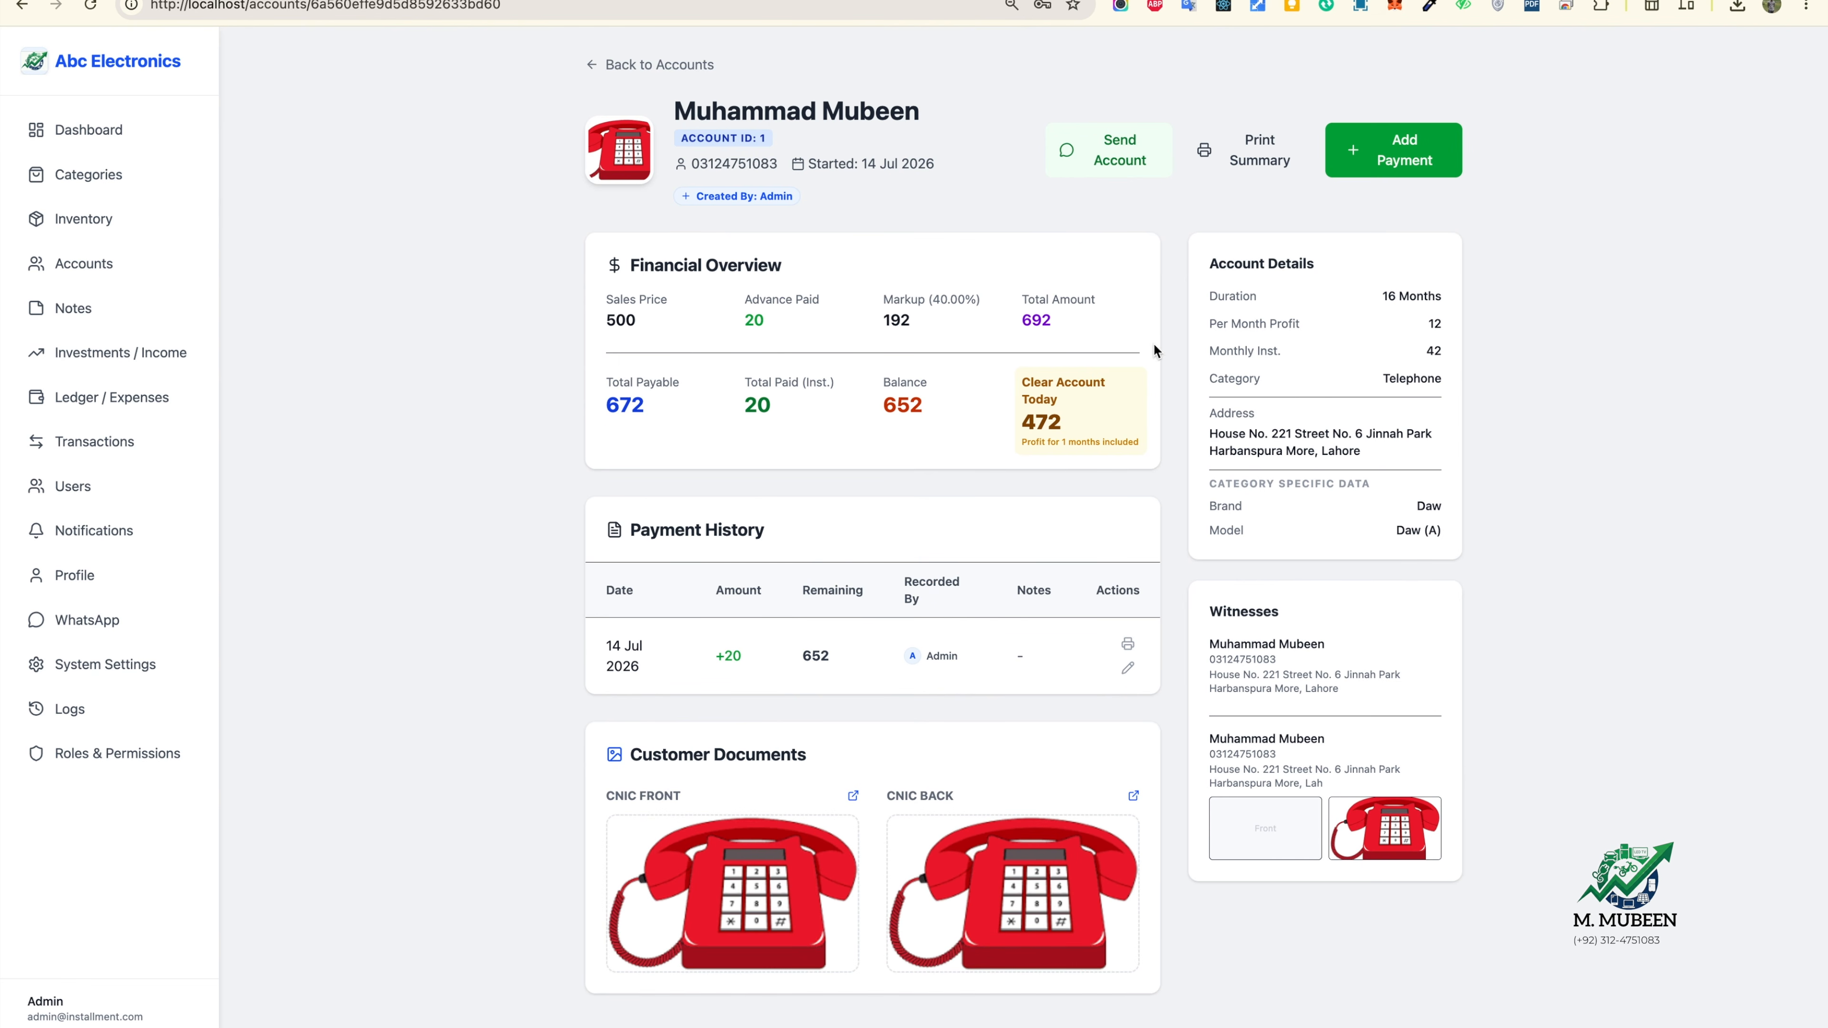
{"action": "left_click", "coordinate": [1109, 157]}
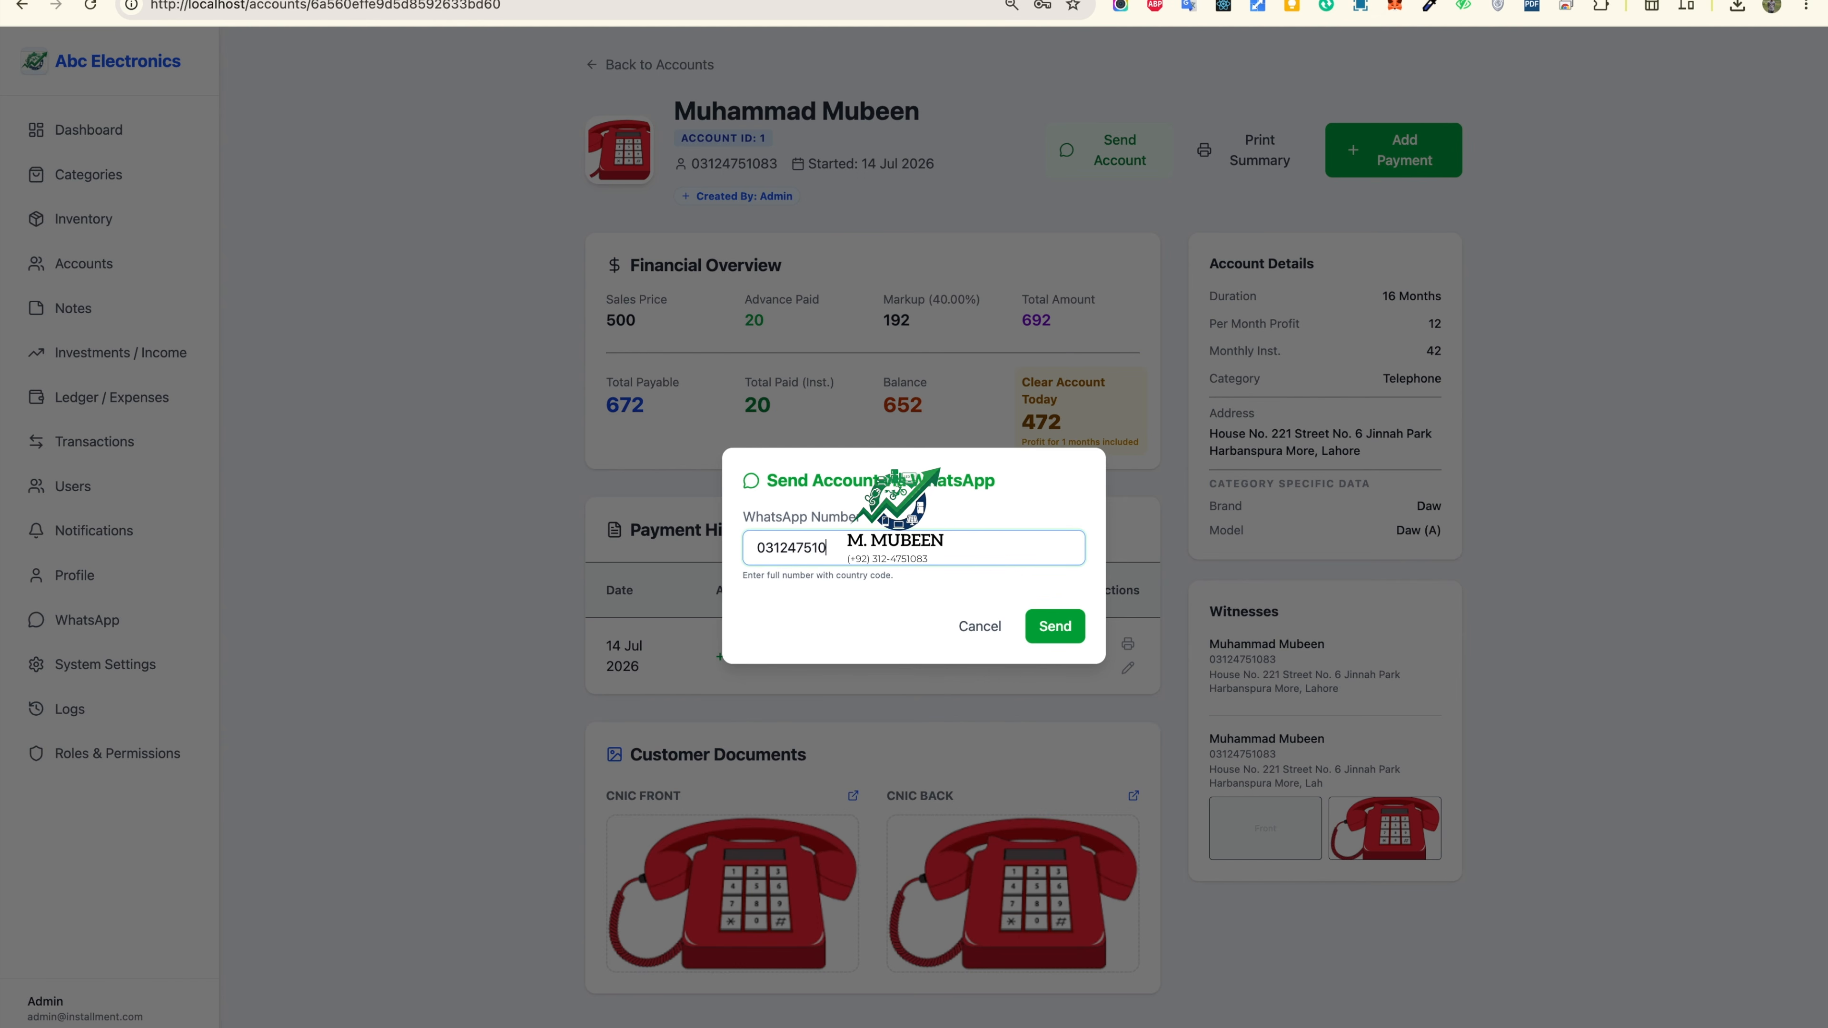
{"action": "left_click", "coordinate": [1045, 634]}
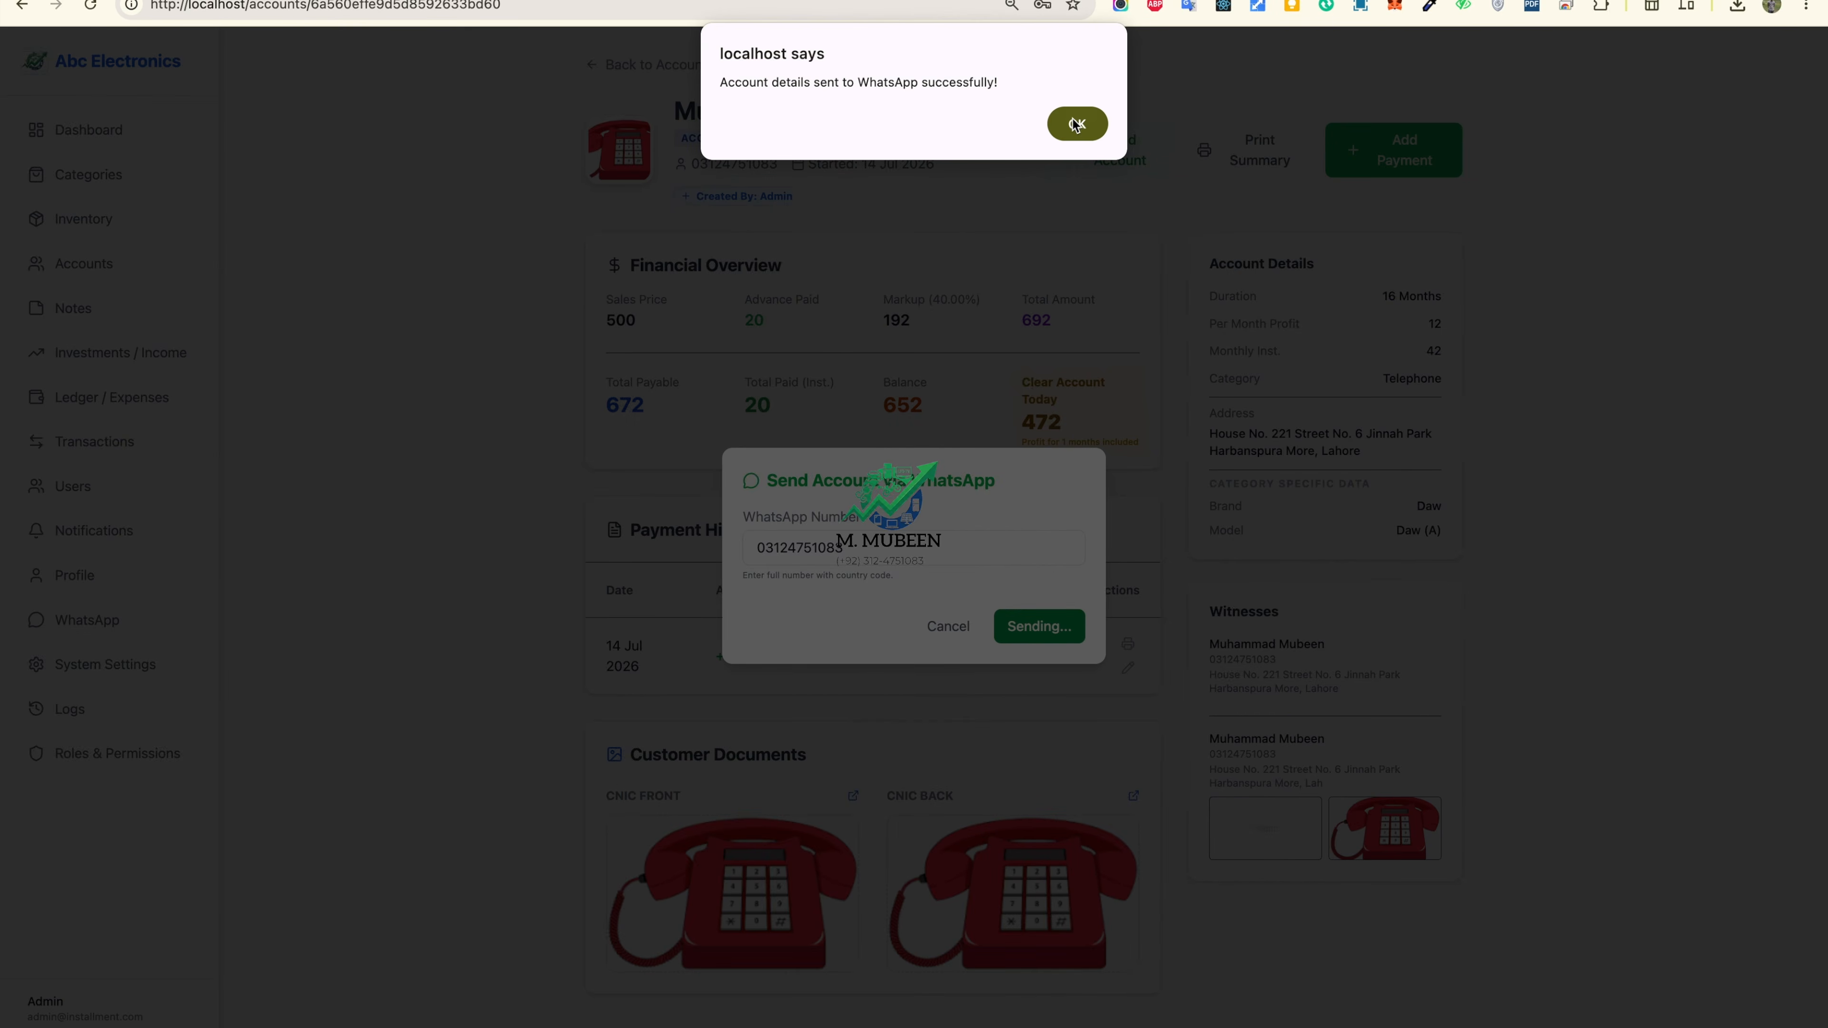
{"action": "left_click", "coordinate": [1074, 125]}
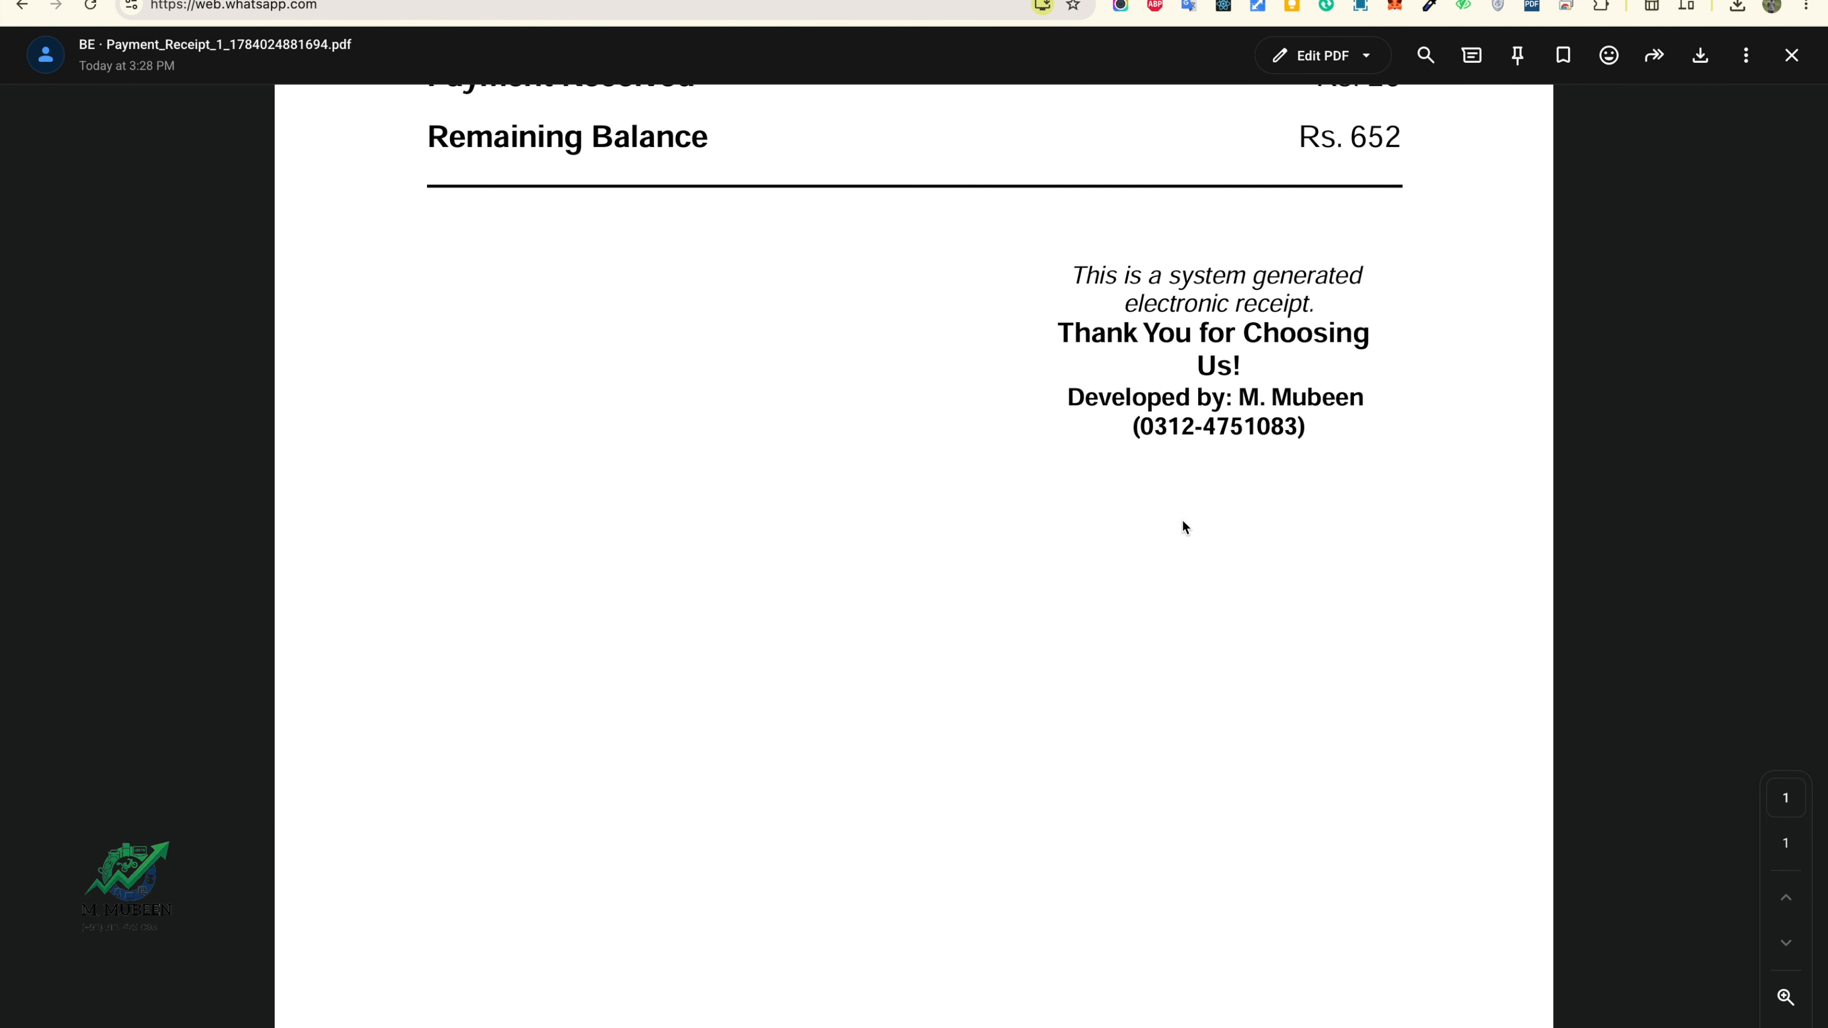
Step: Close the receipt PDF and highlight the account identity, Rs 20 installment and paid/remaining figures
{"action": "left_click", "coordinate": [1791, 55]}
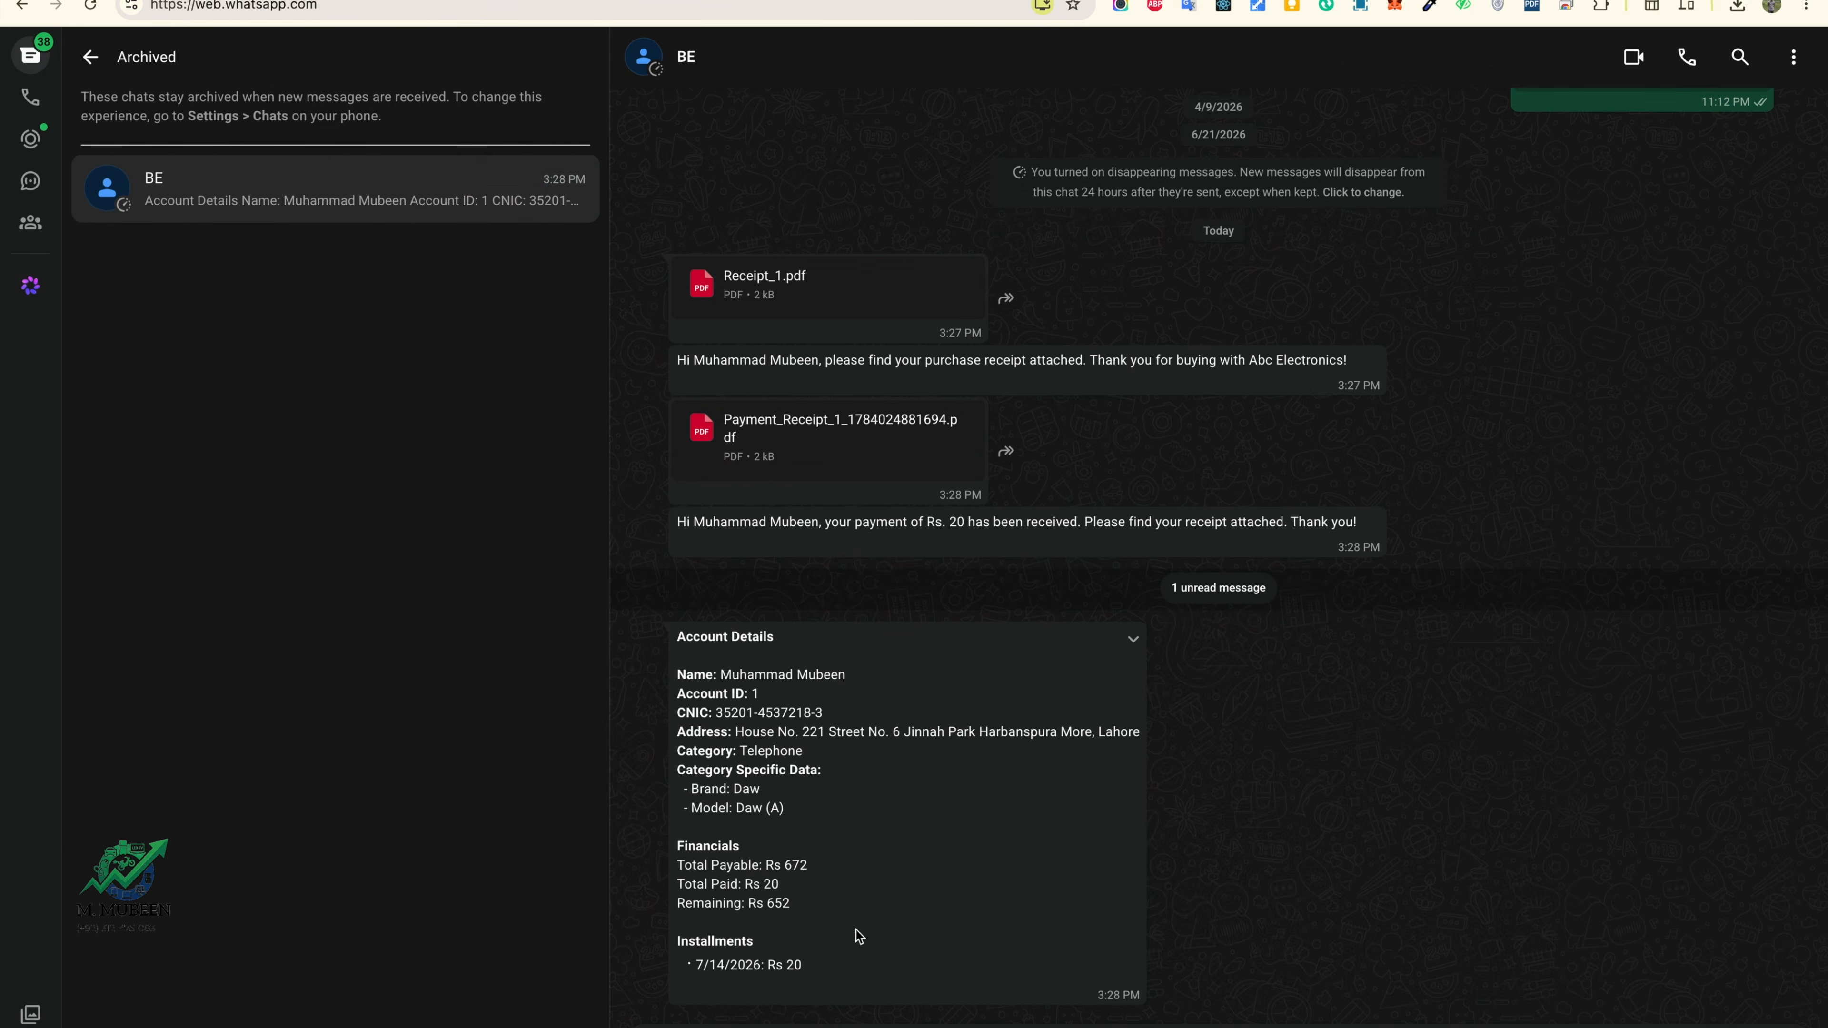
{"action": "left_click_drag", "start_coordinate": [752, 683], "coordinate": [864, 859]}
{"action": "left_click_drag", "start_coordinate": [794, 962], "coordinate": [802, 963]}
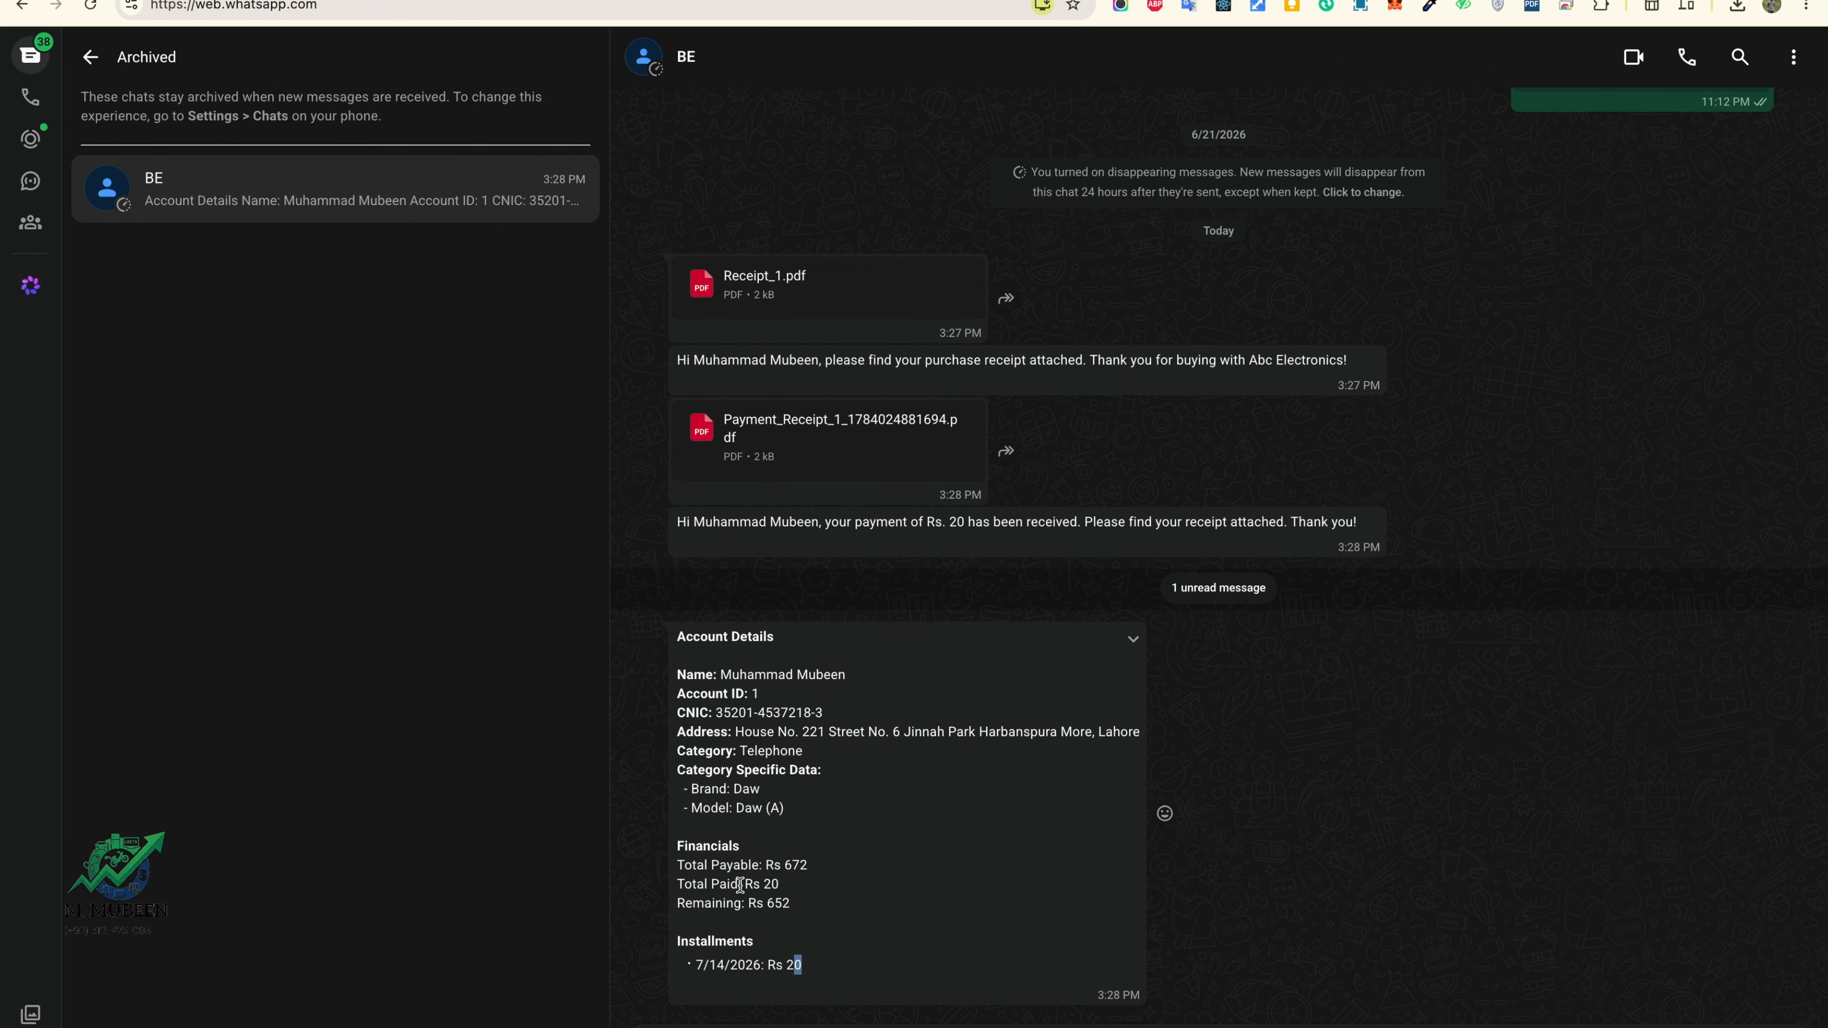
{"action": "left_click_drag", "start_coordinate": [740, 884], "coordinate": [792, 904]}
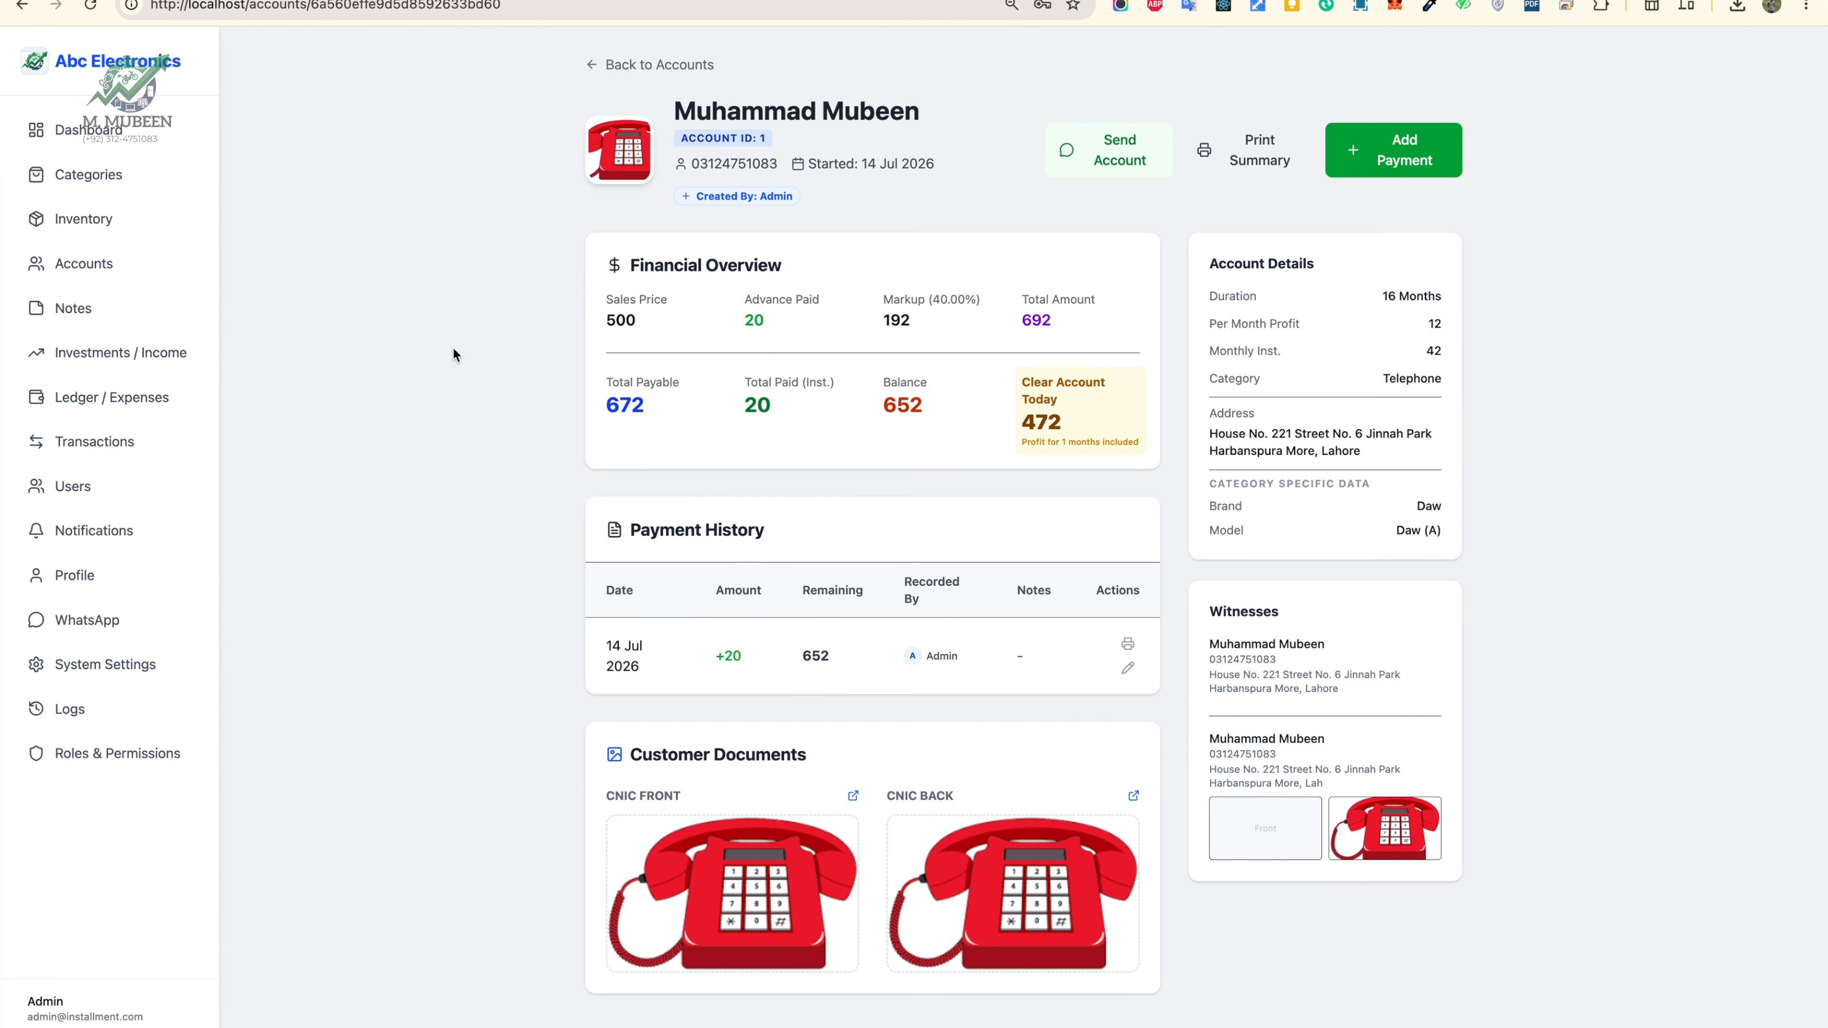
{"action": "left_click", "coordinate": [108, 219]}
Step: Open Investments / Income, try the Old Account and Profit sources, and attempt submitting without a note
{"action": "left_click", "coordinate": [130, 277]}
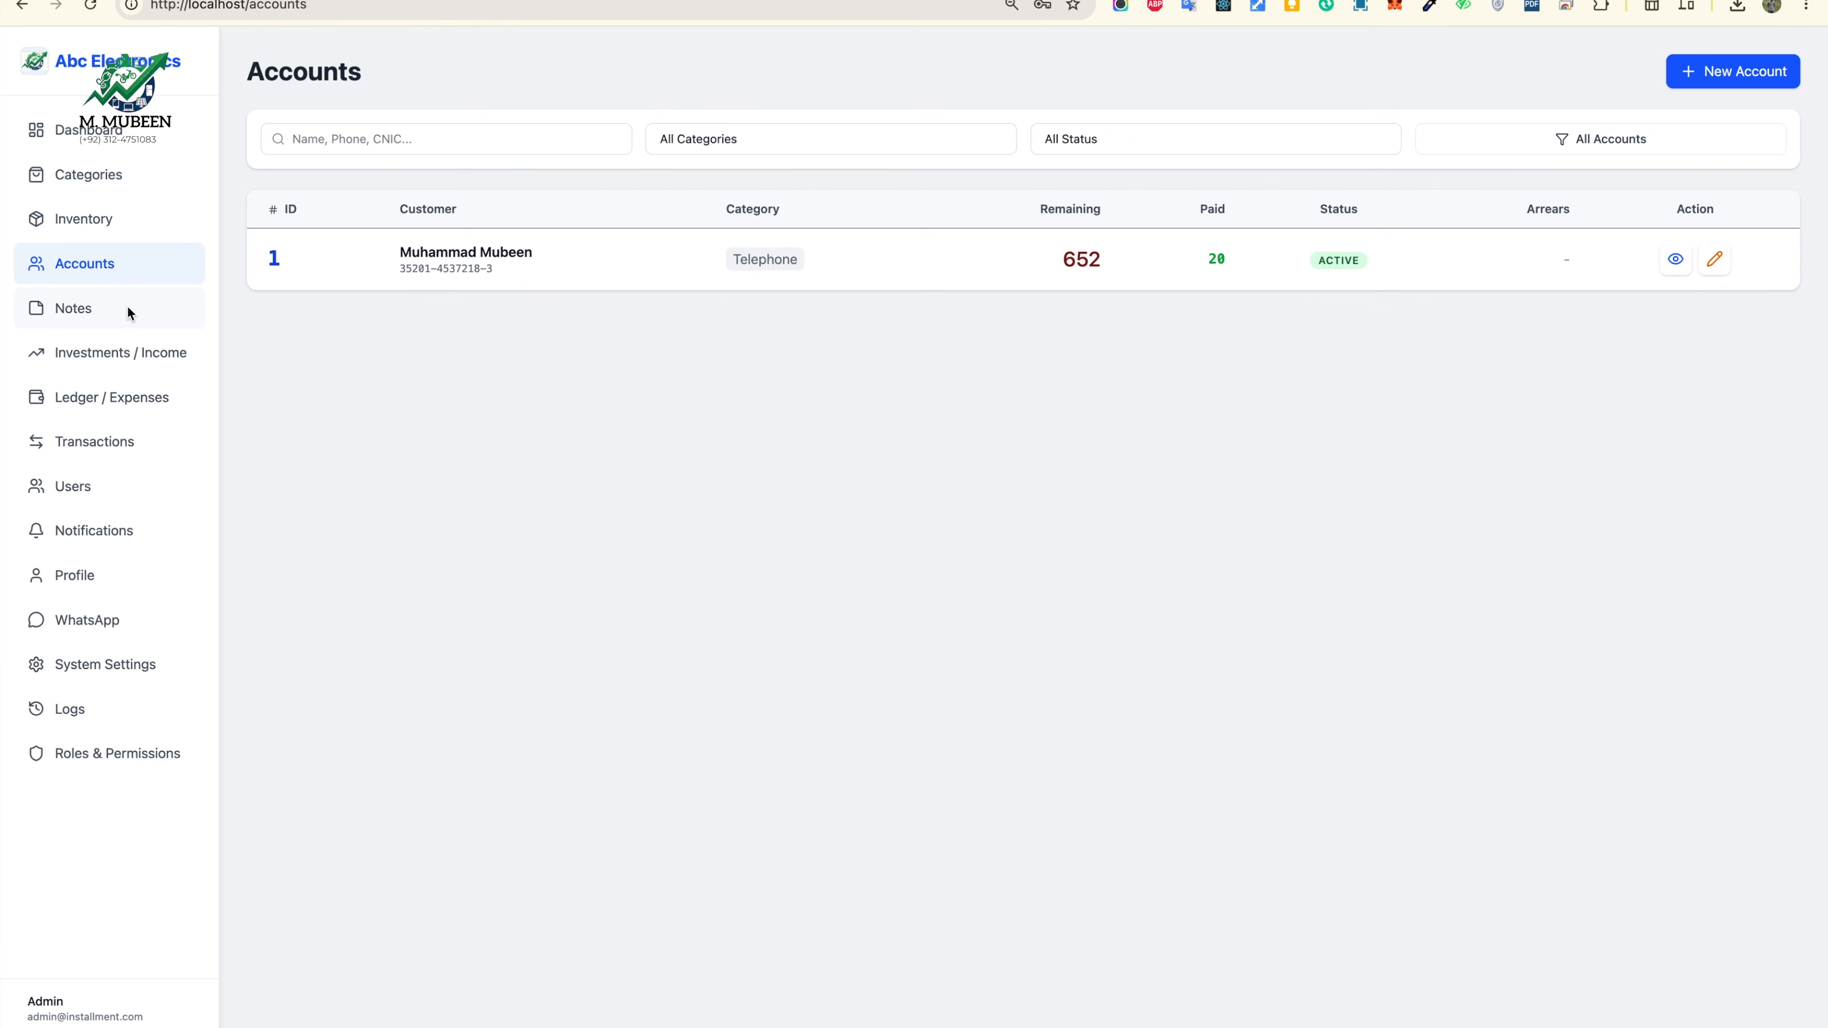
{"action": "left_click", "coordinate": [122, 309]}
{"action": "left_click", "coordinate": [173, 350]}
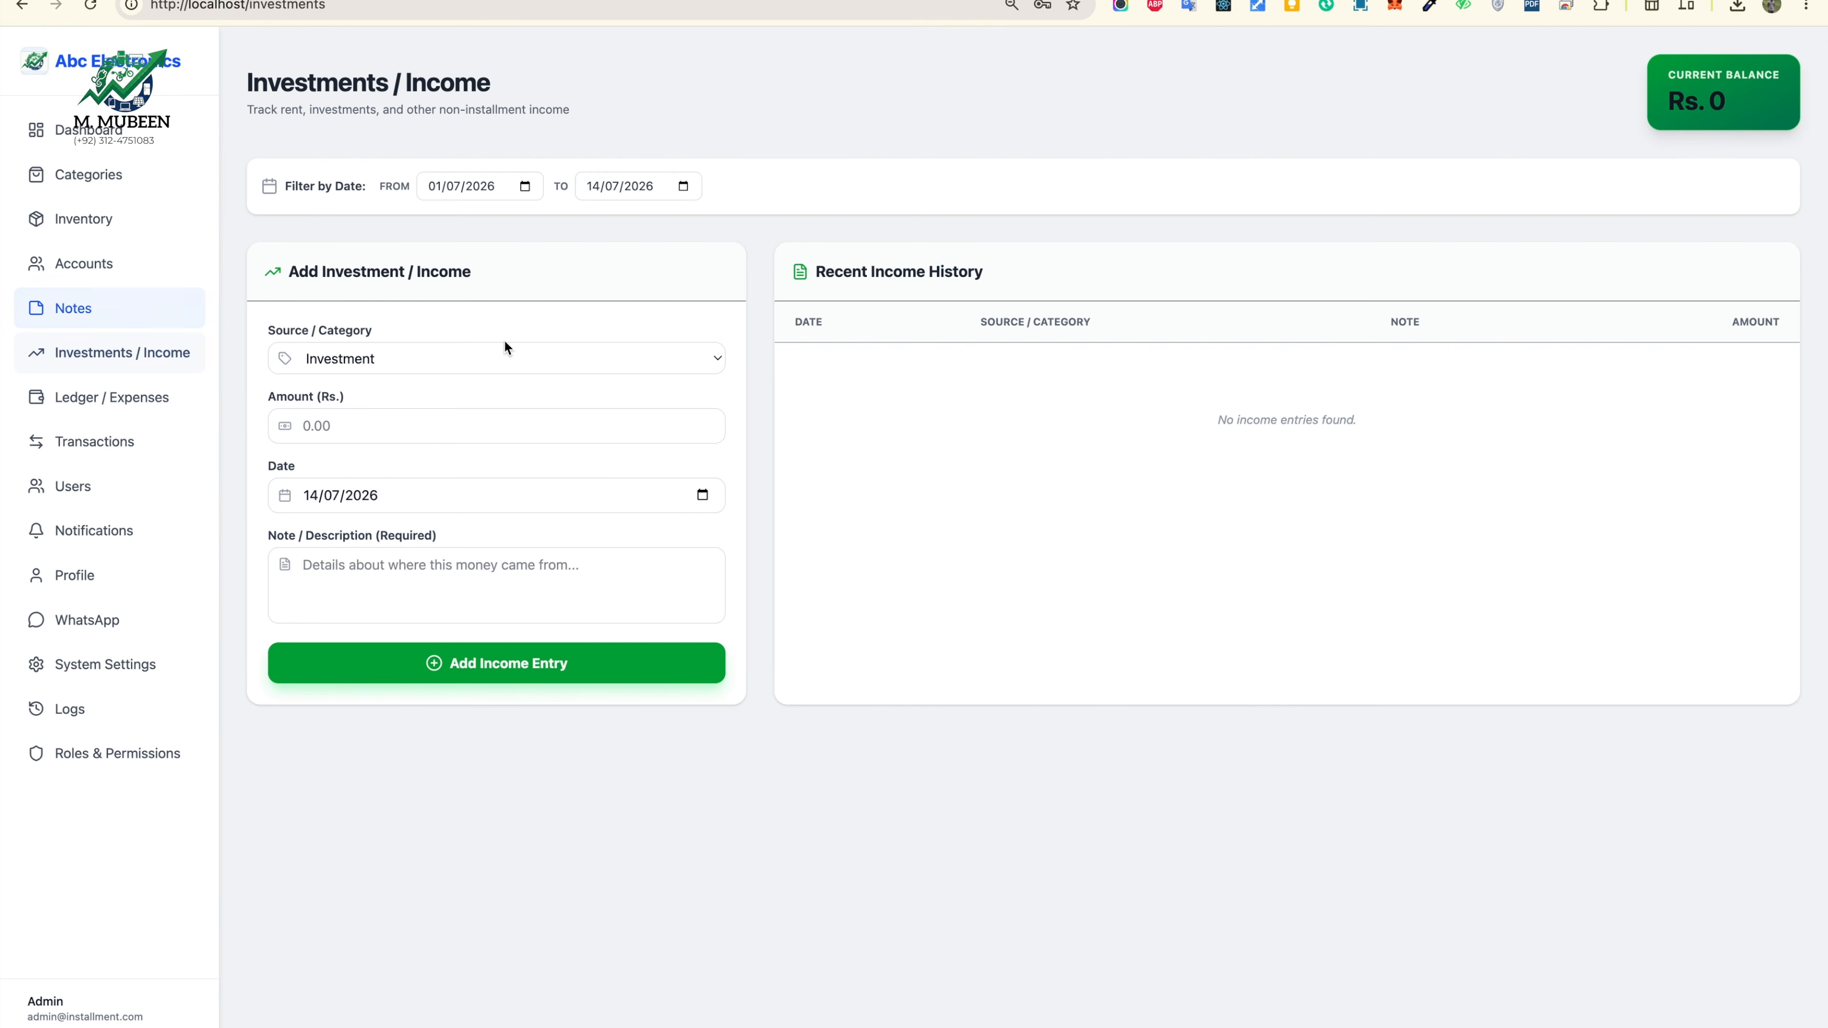
{"action": "left_click_drag", "start_coordinate": [938, 412], "coordinate": [1562, 392]}
{"action": "left_click", "coordinate": [763, 391]}
{"action": "left_click", "coordinate": [706, 359]}
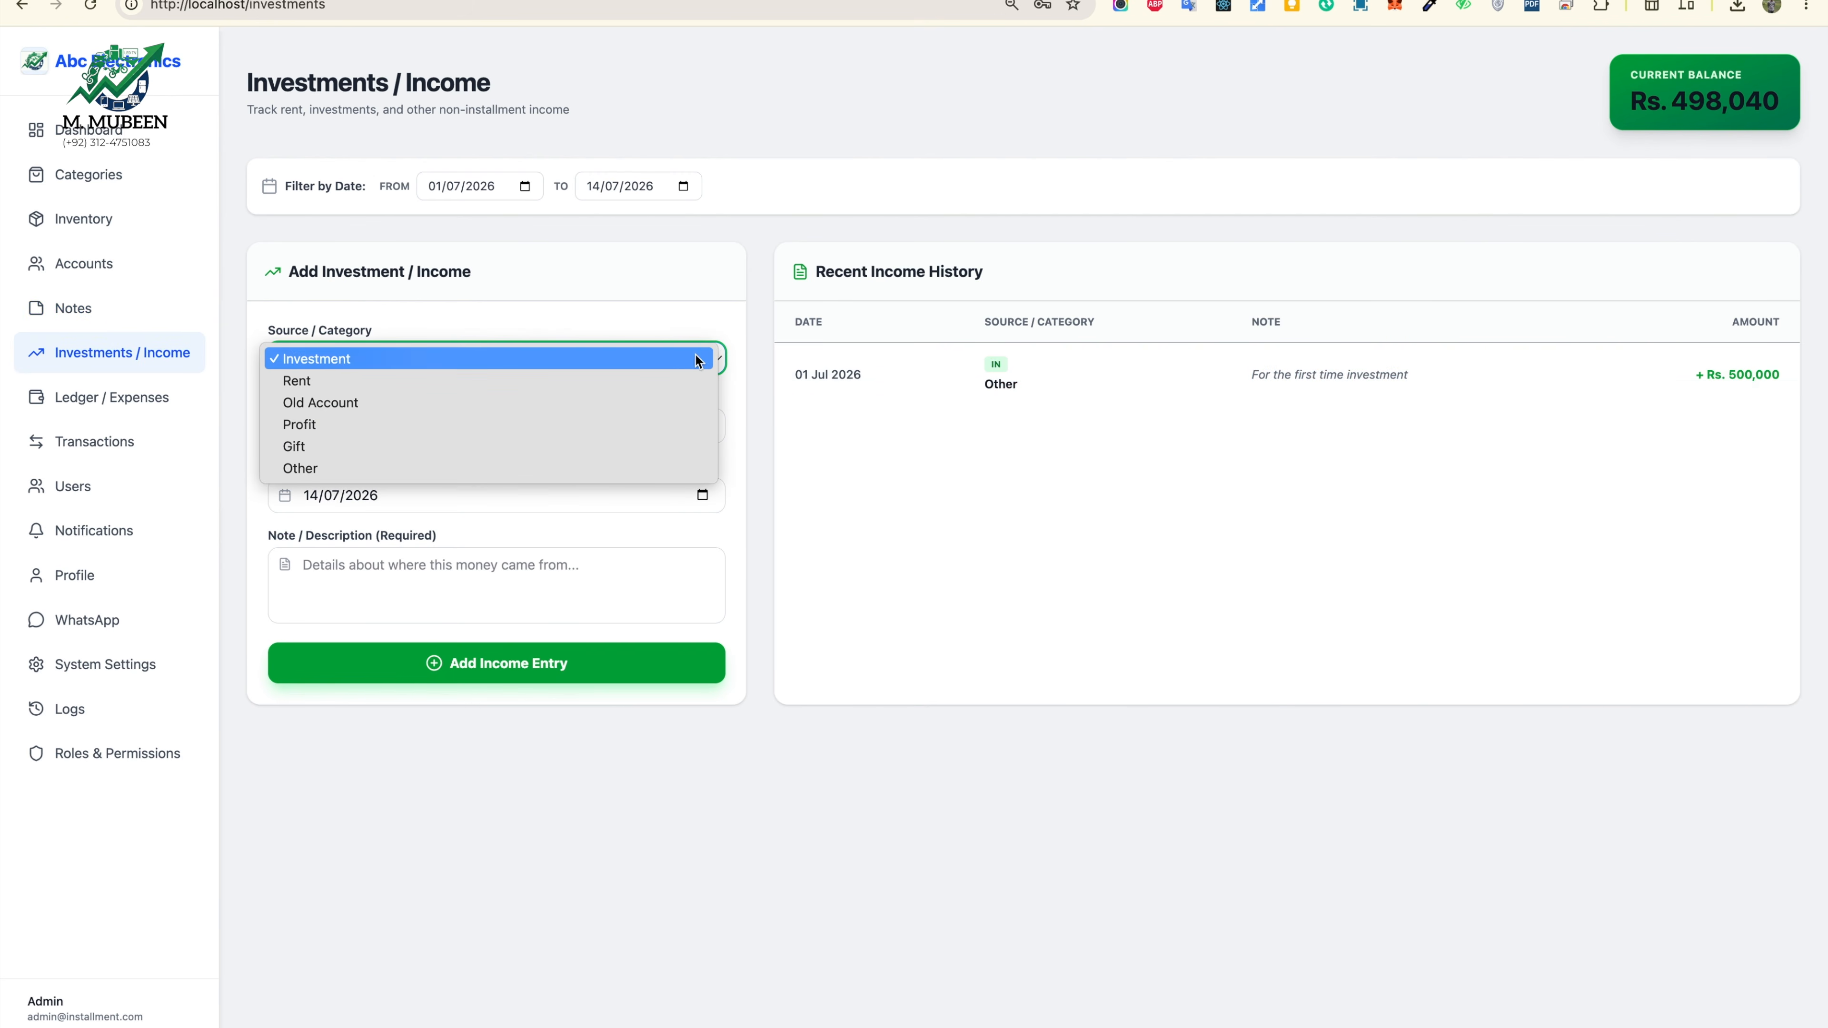
{"action": "left_click", "coordinate": [479, 407]}
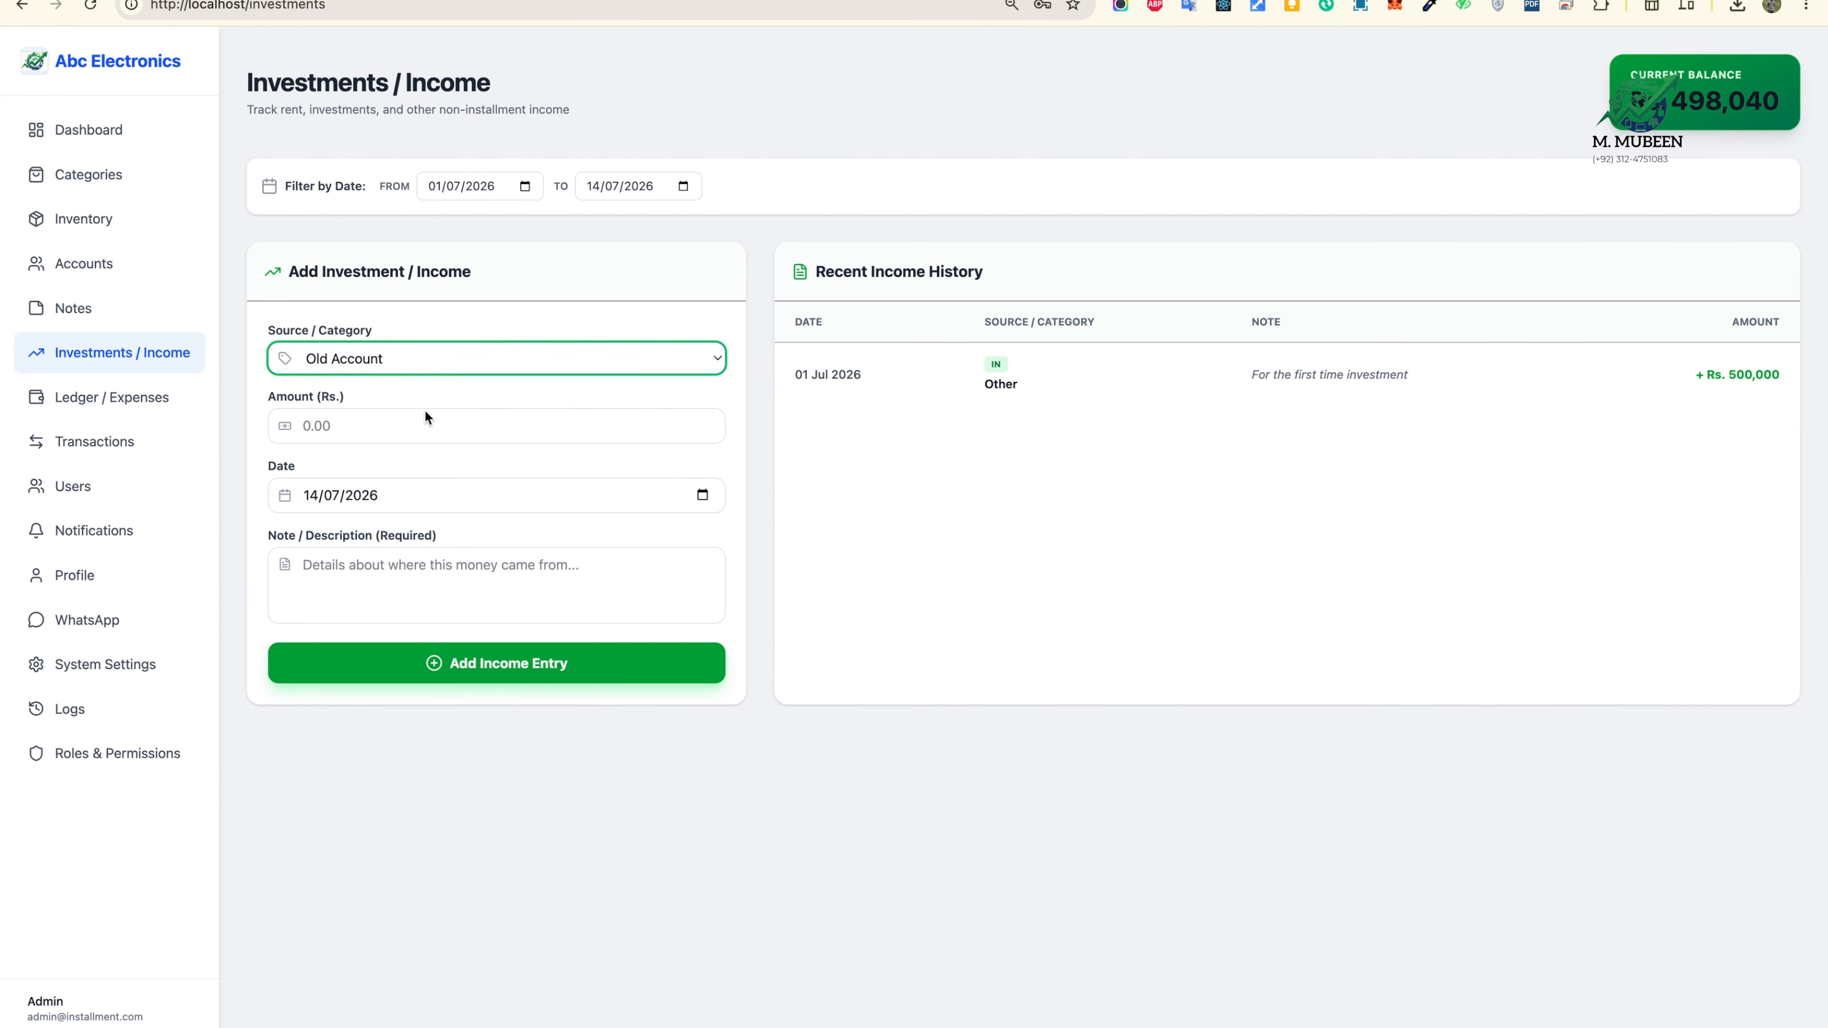
{"action": "left_click", "coordinate": [457, 364]}
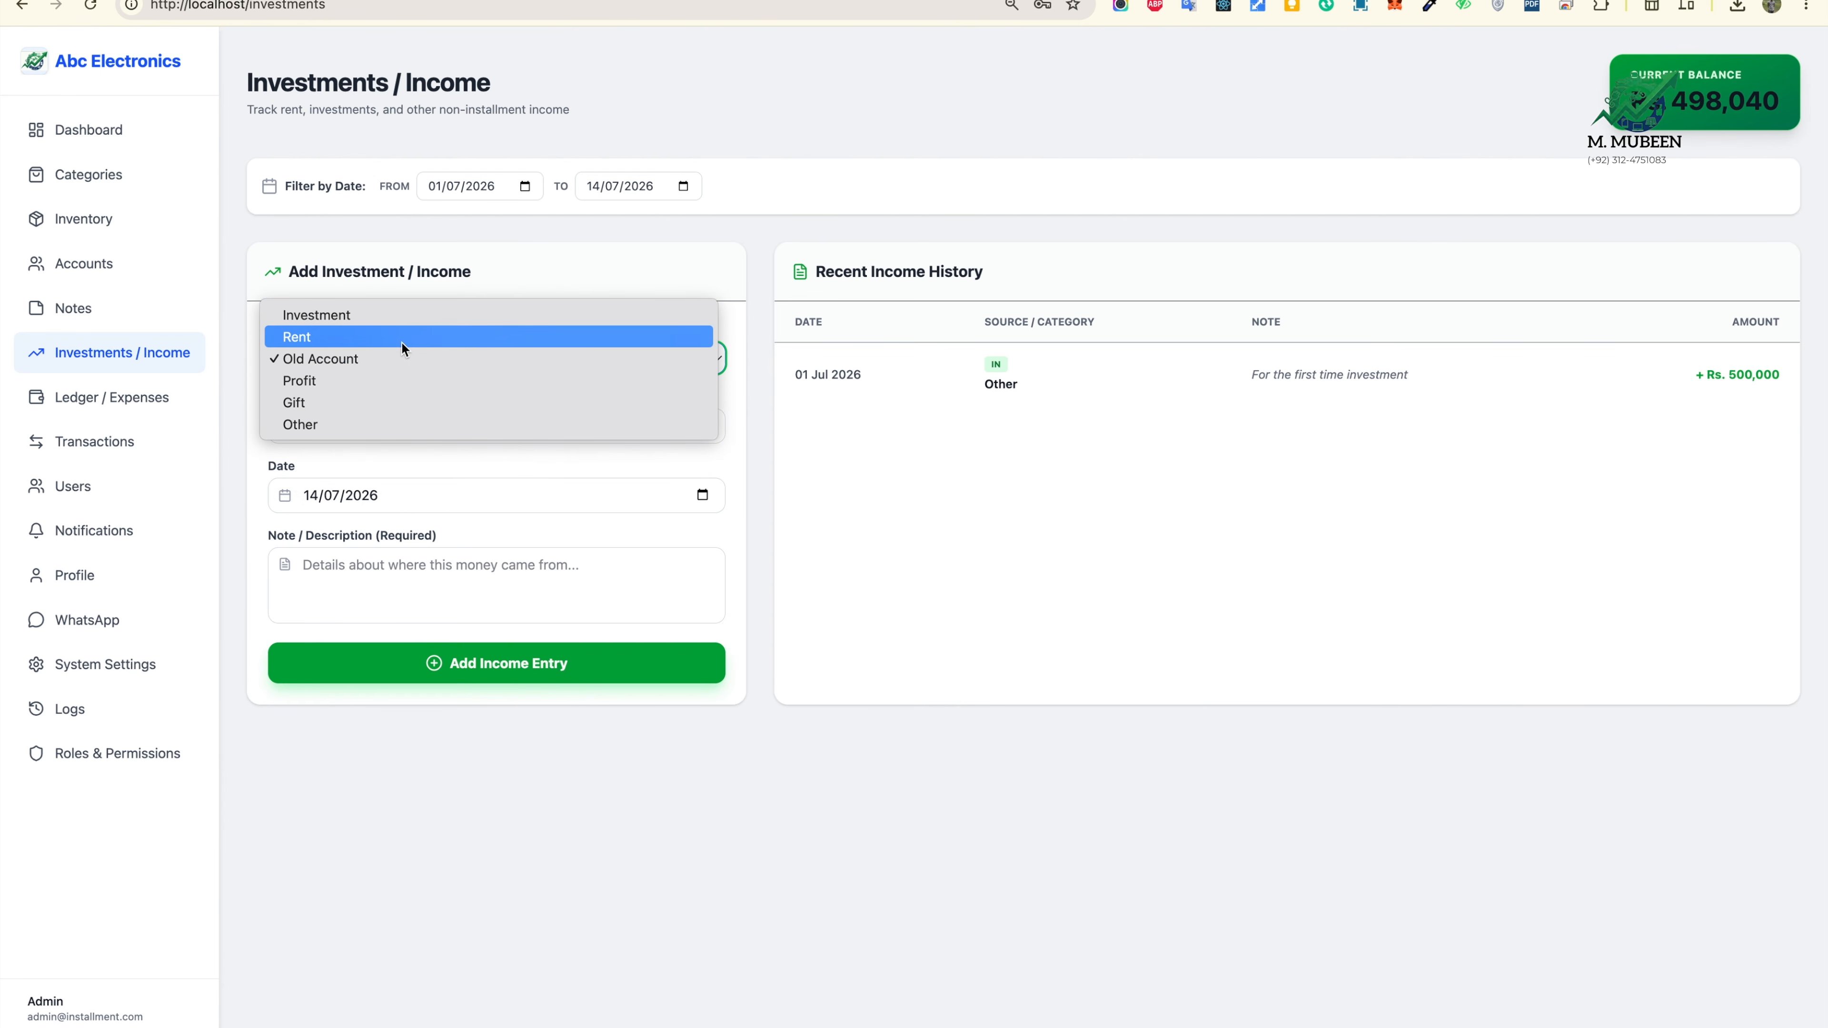
{"action": "left_click", "coordinate": [385, 381]}
{"action": "left_click", "coordinate": [504, 431]}
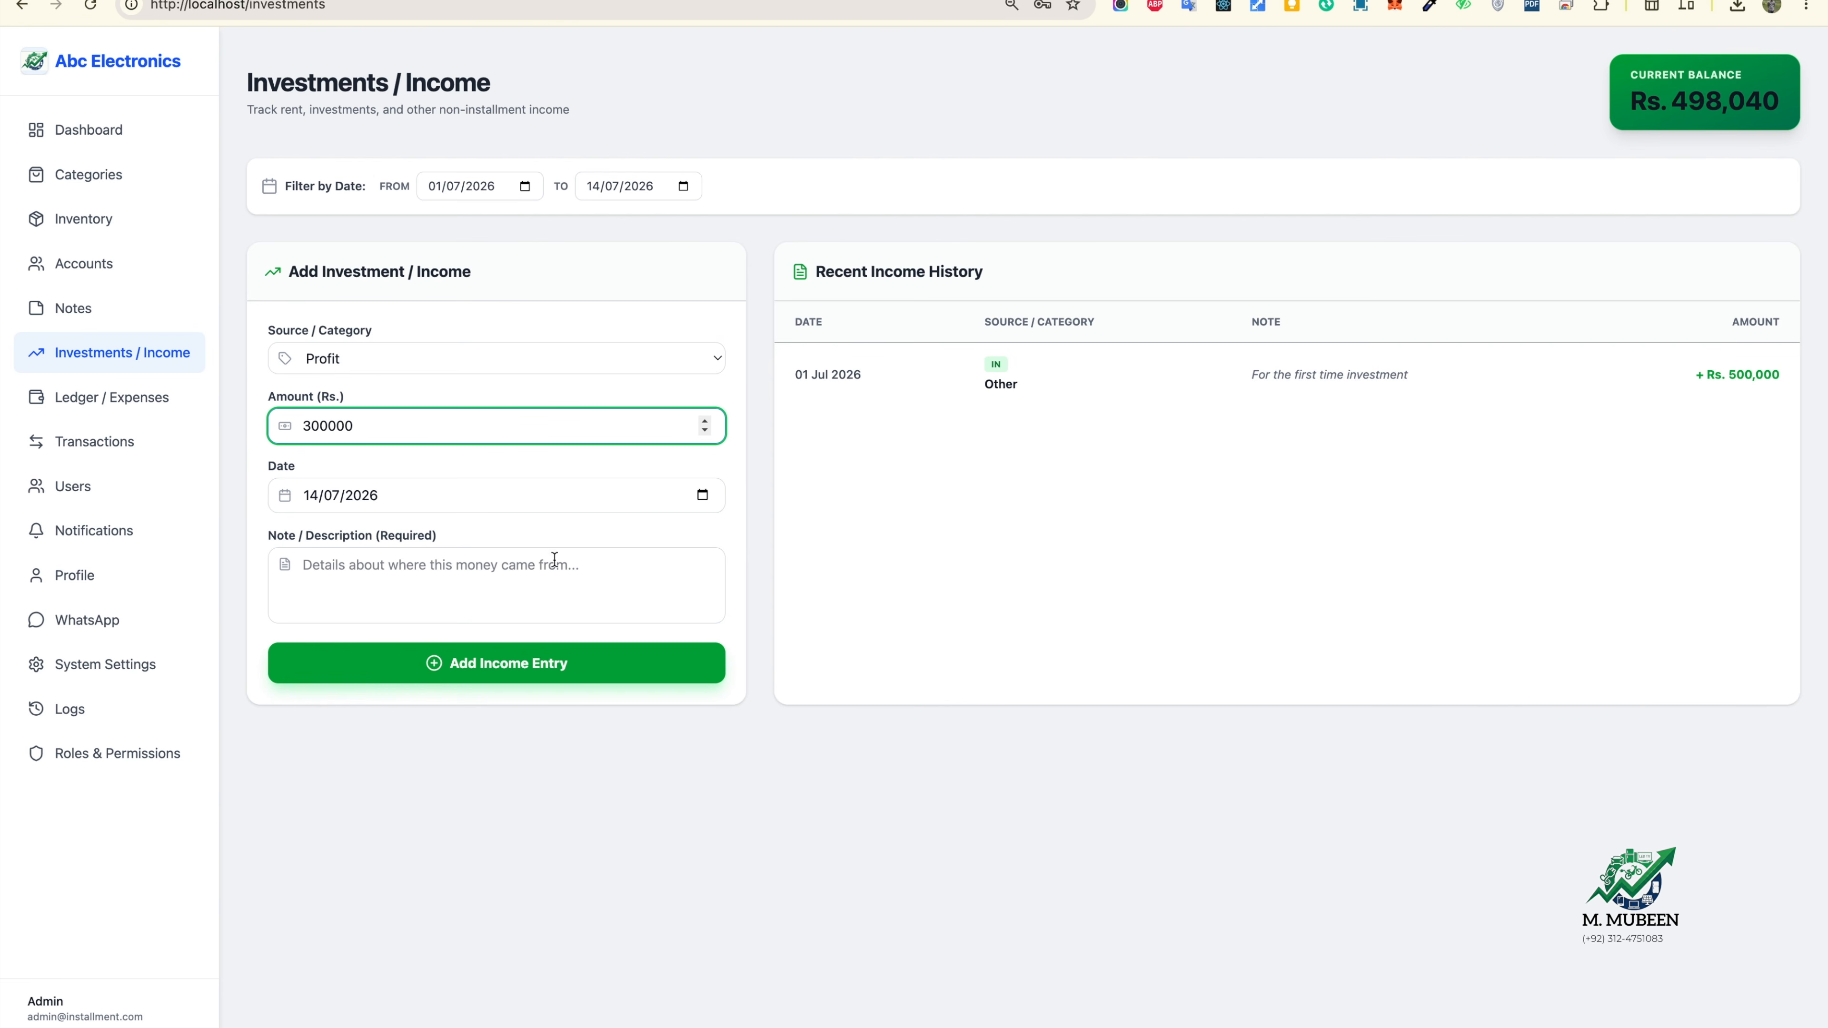
{"action": "left_click", "coordinate": [531, 655]}
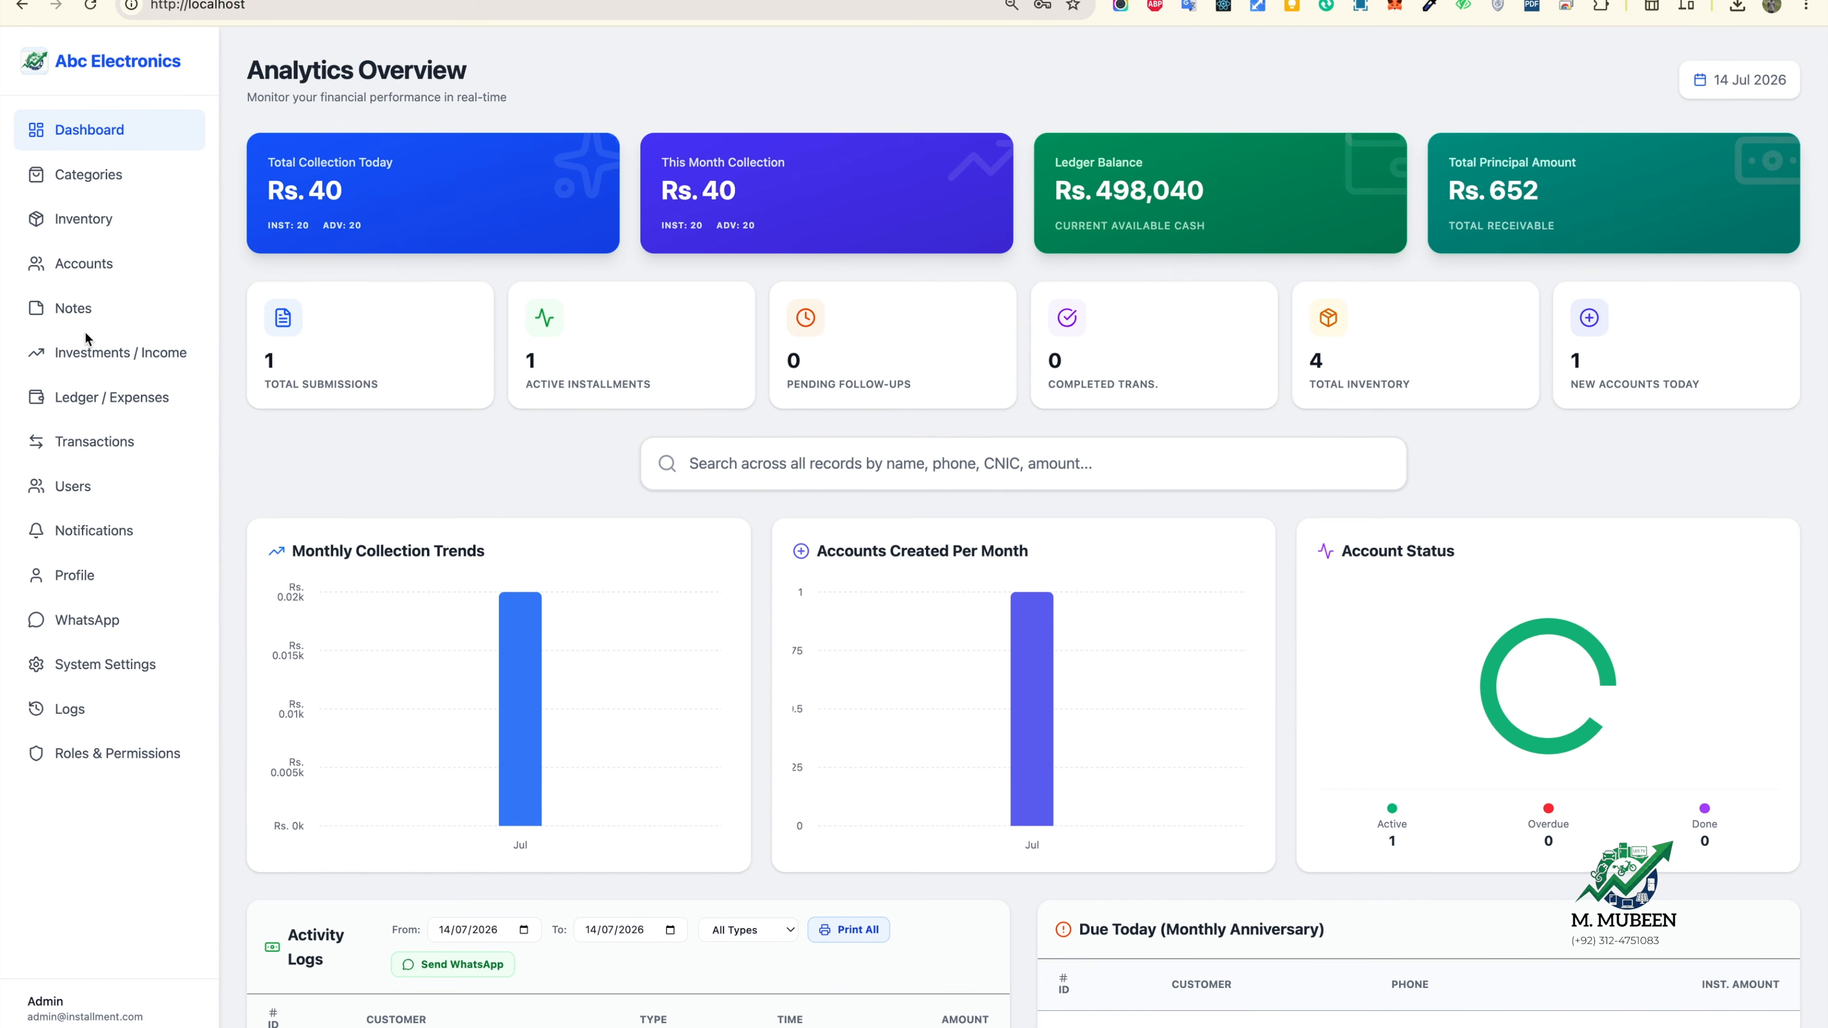
{"action": "left_click", "coordinate": [108, 352]}
Step: Add a Rs. 300,000 Investment income entry with the note 'from rent'
{"action": "left_click", "coordinate": [506, 431]}
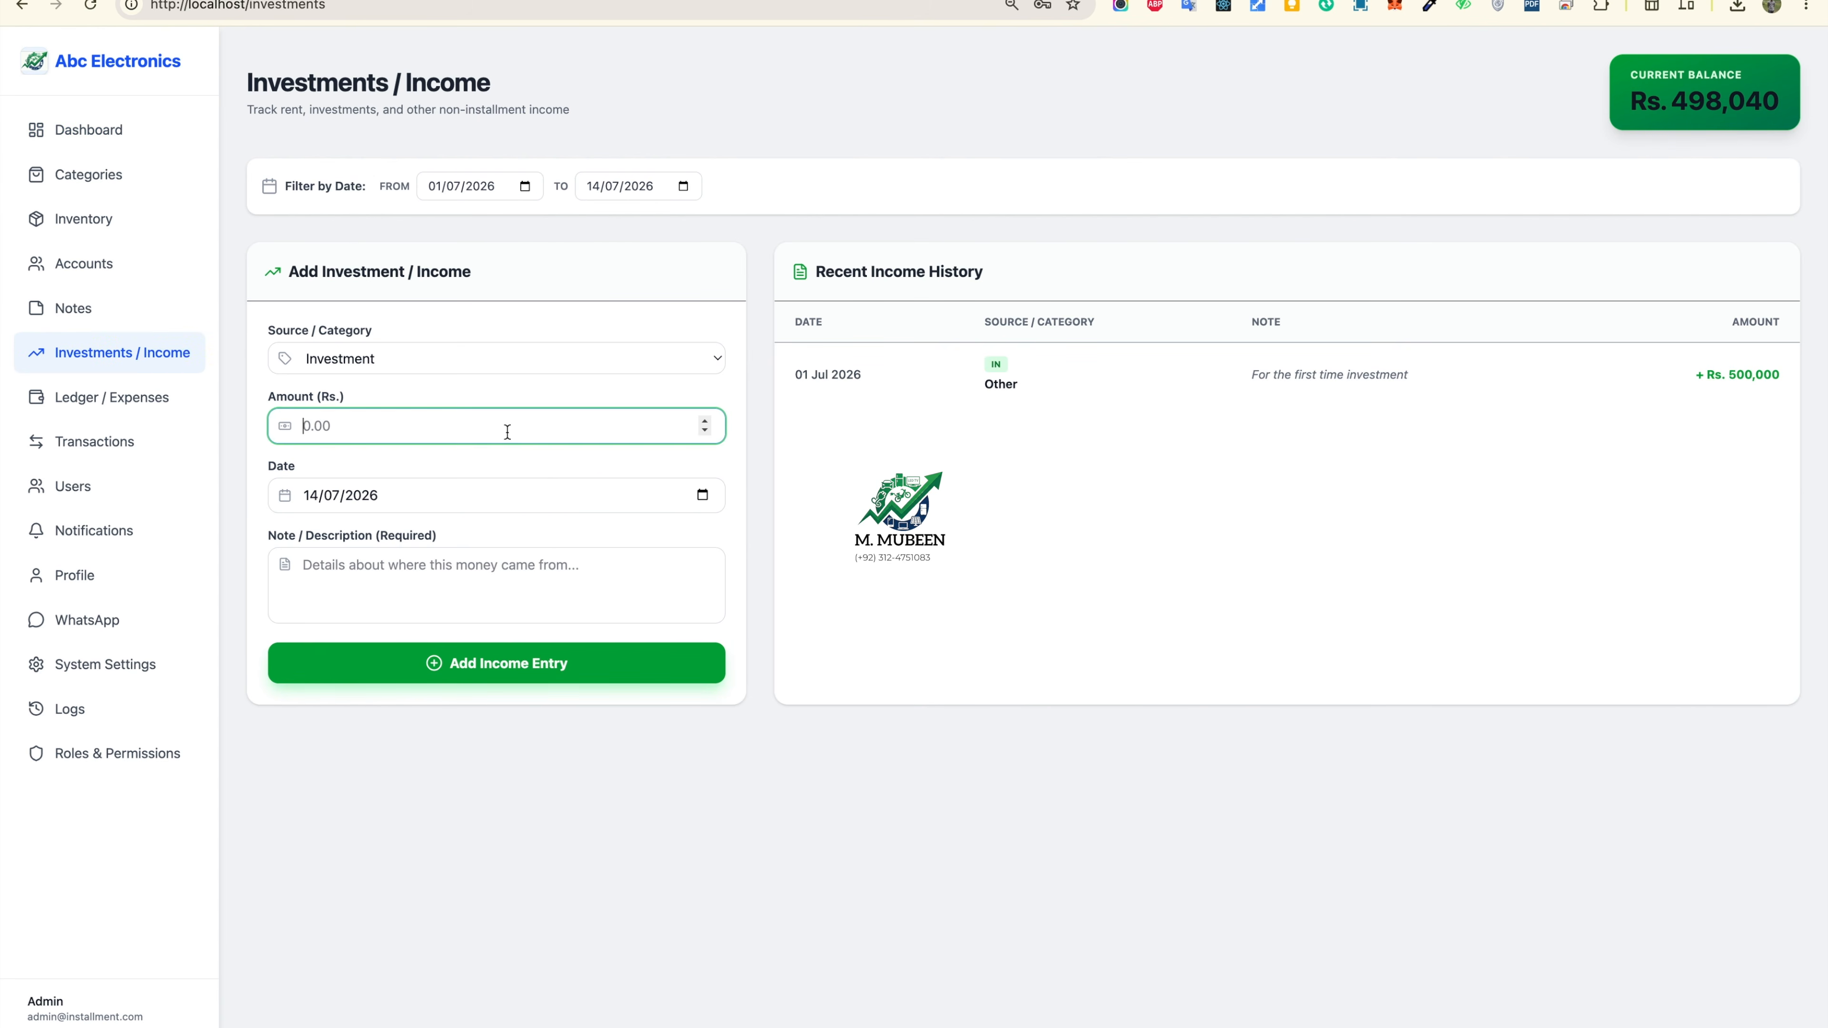
{"action": "type", "text": "300000"}
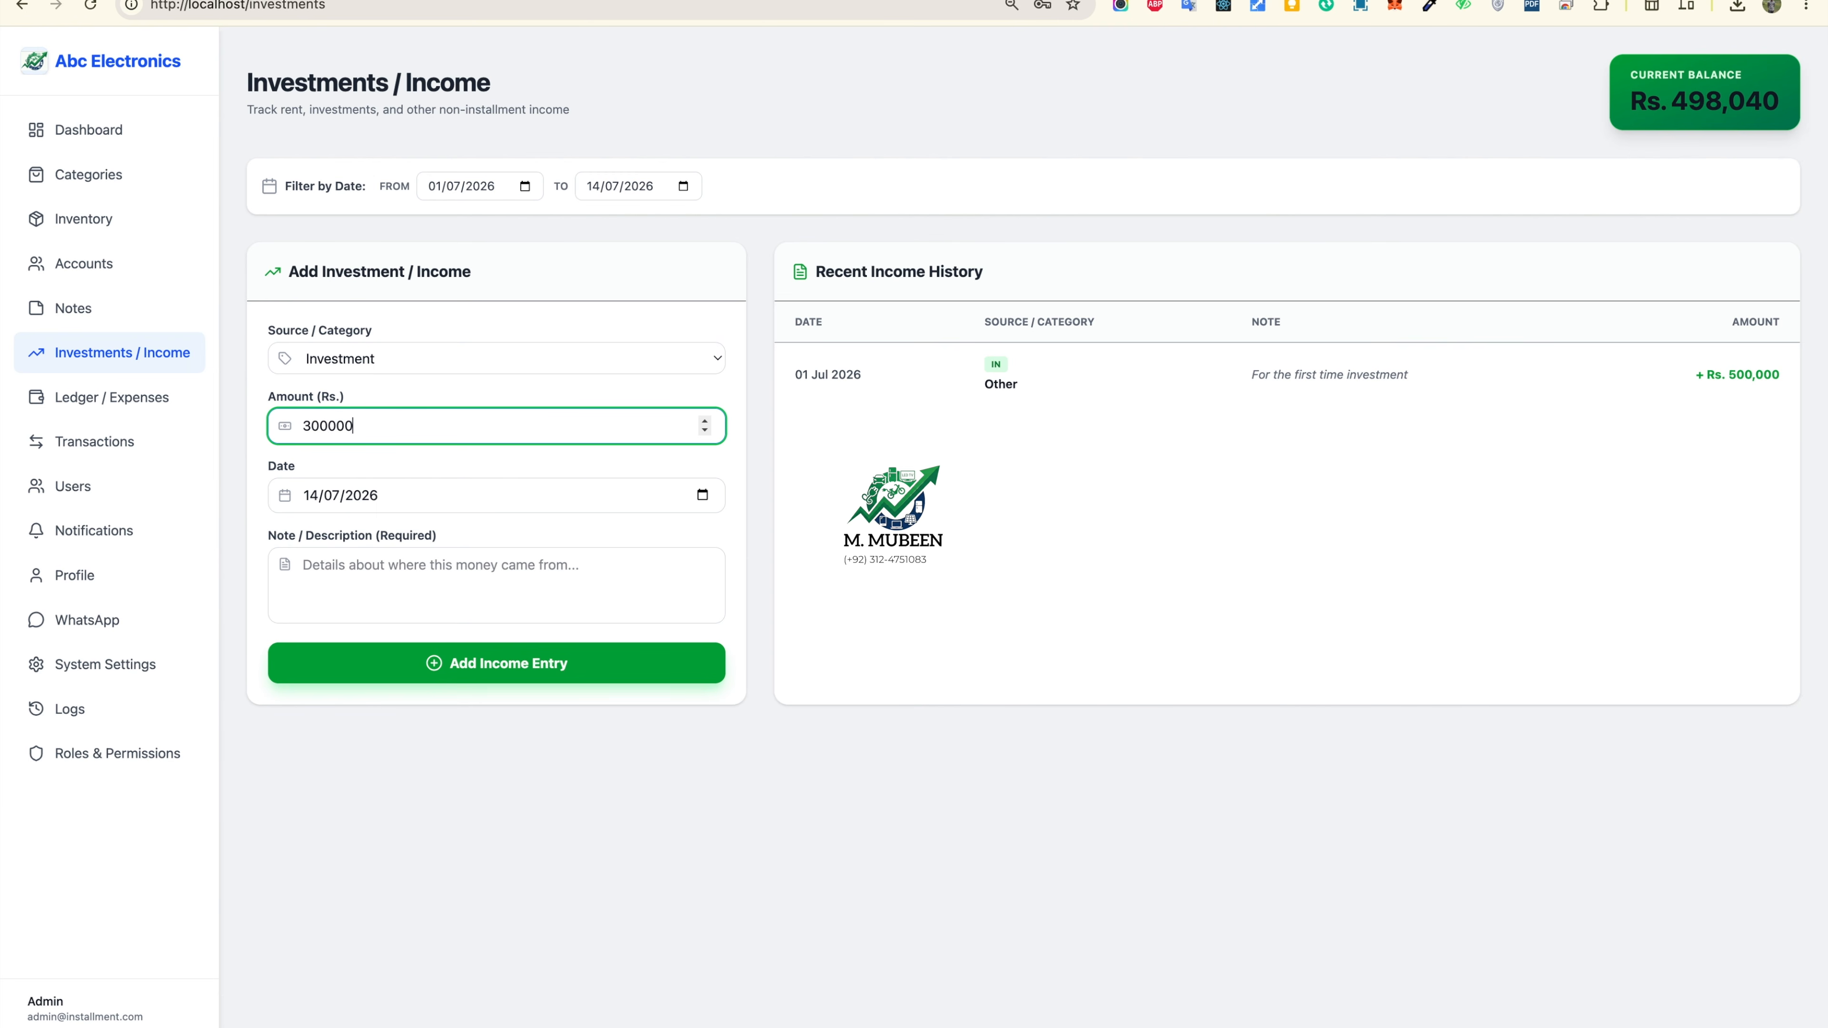
{"action": "left_click", "coordinate": [551, 568]}
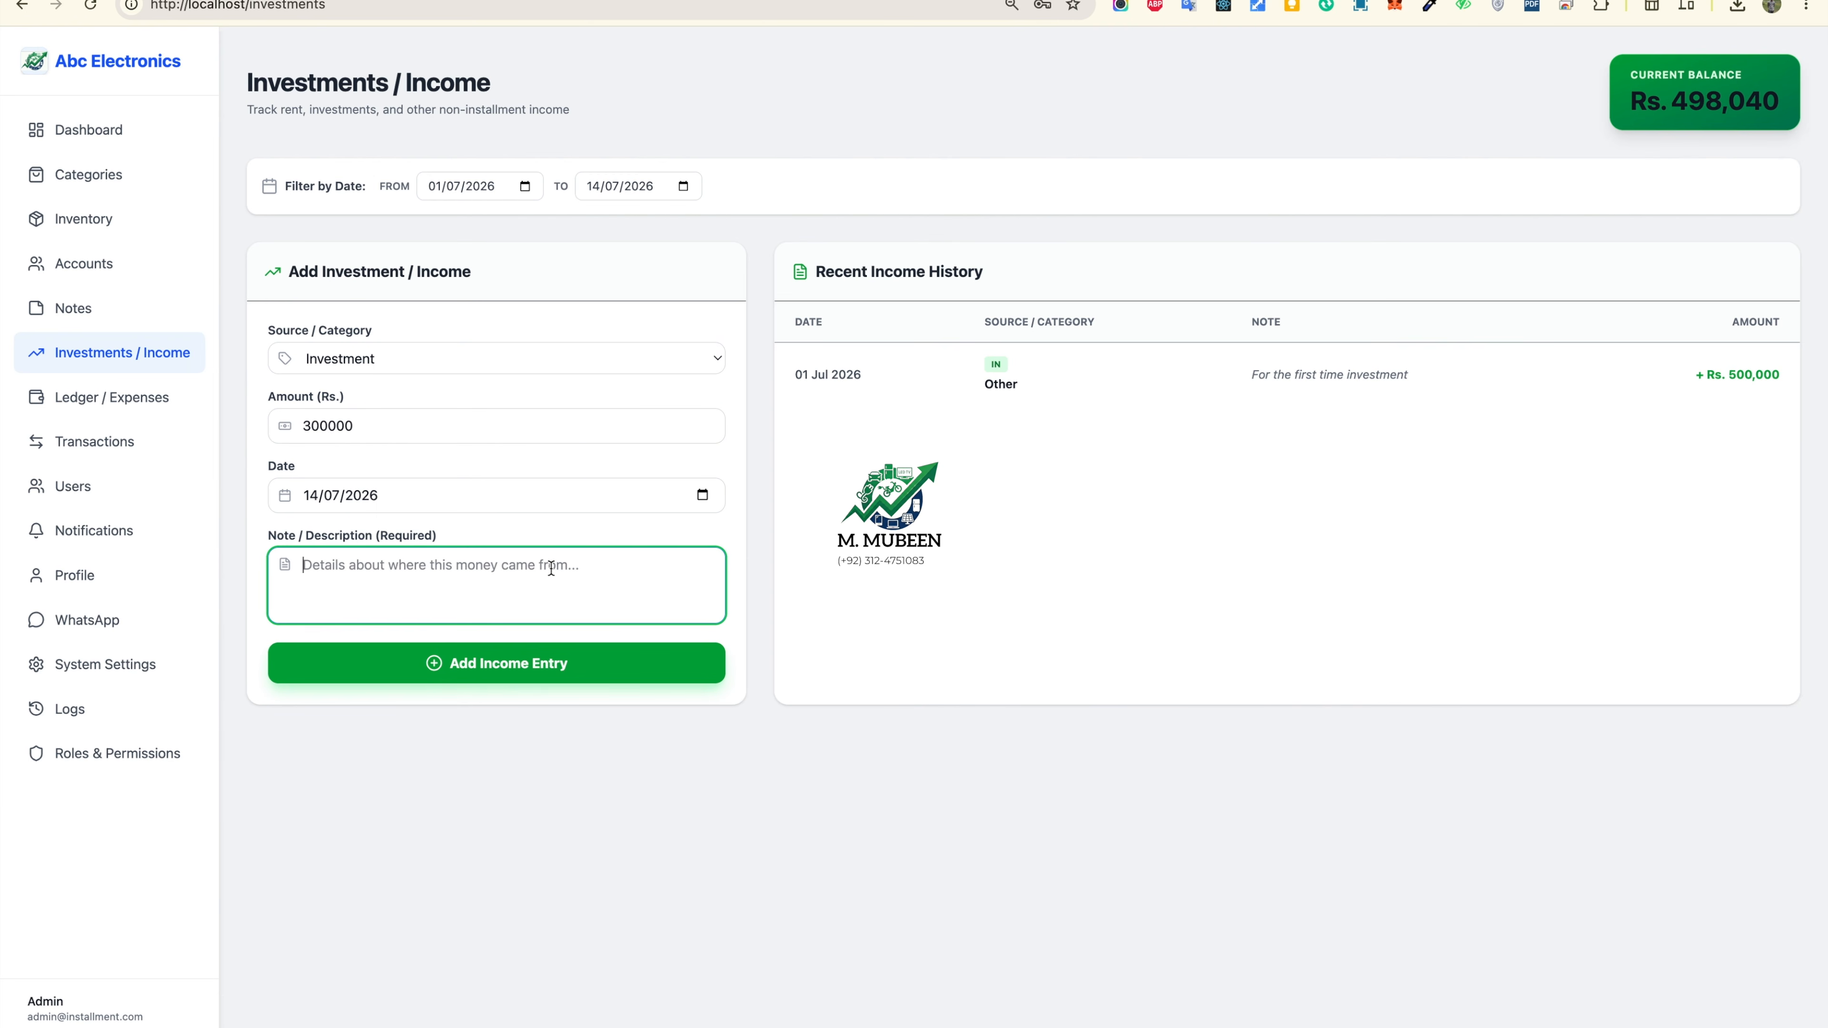
{"action": "type", "text": "from rent"}
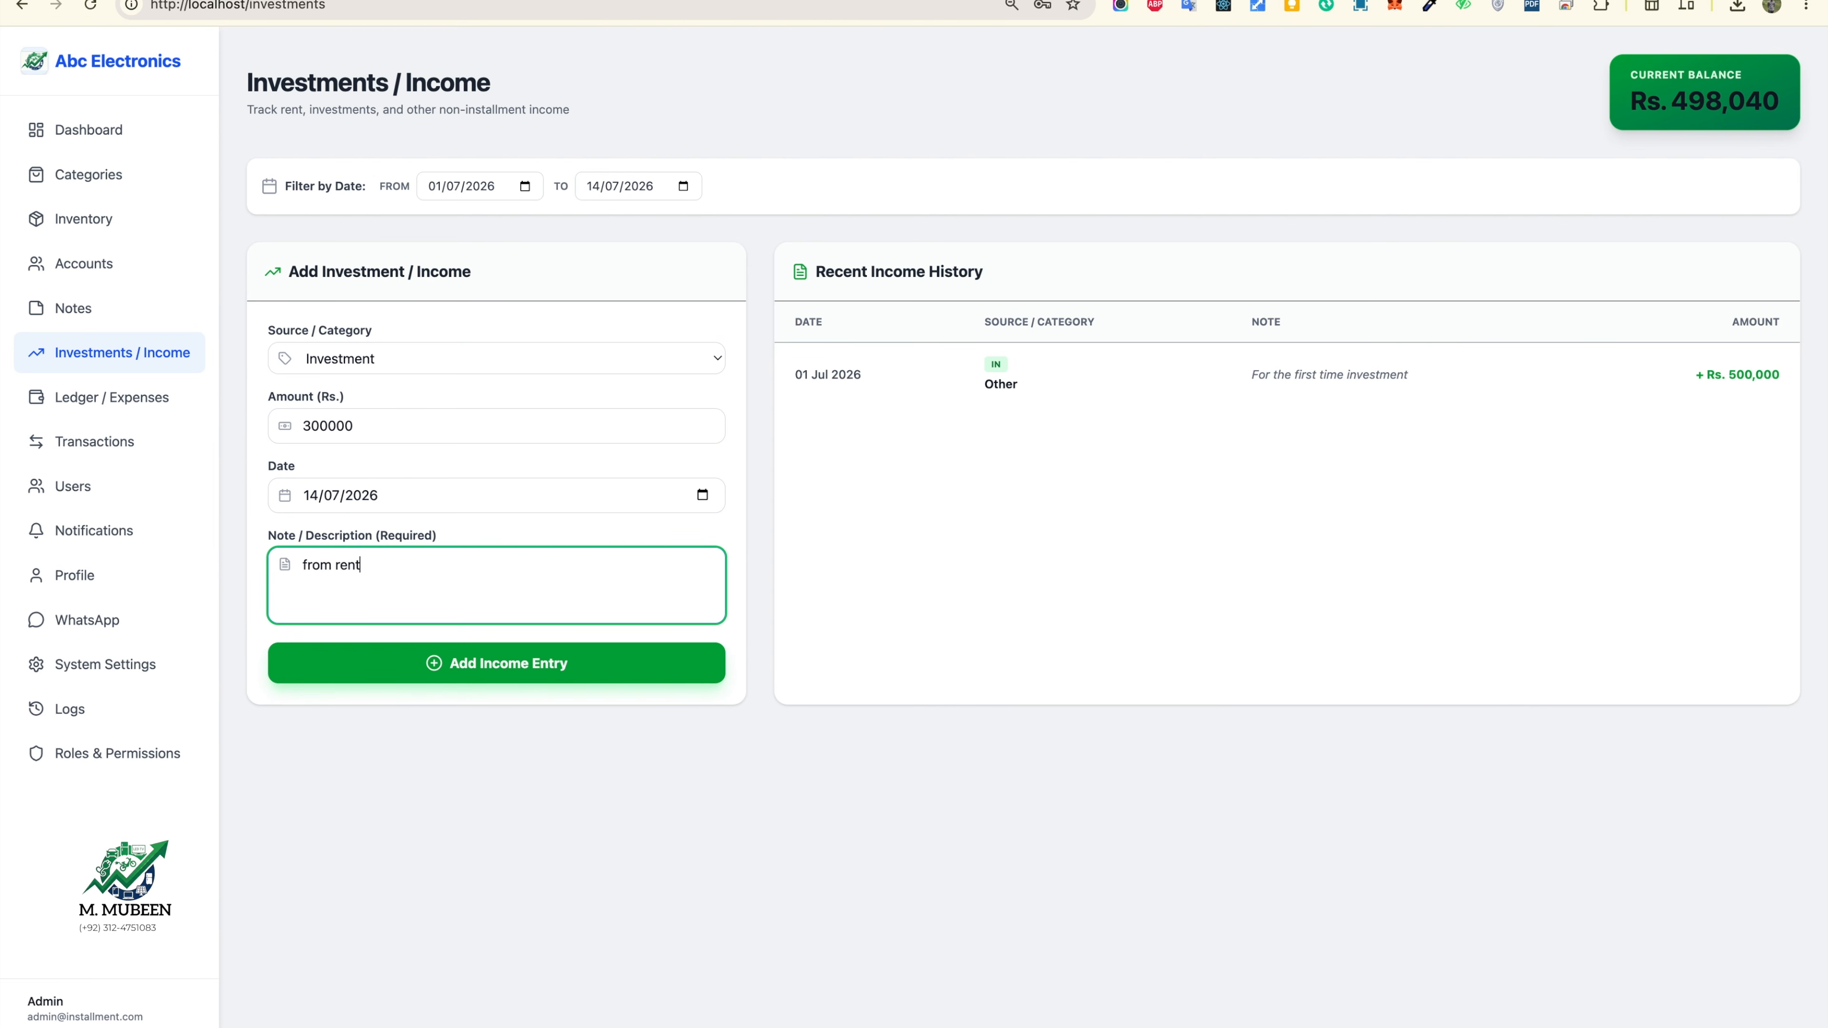
{"action": "left_click", "coordinate": [554, 670]}
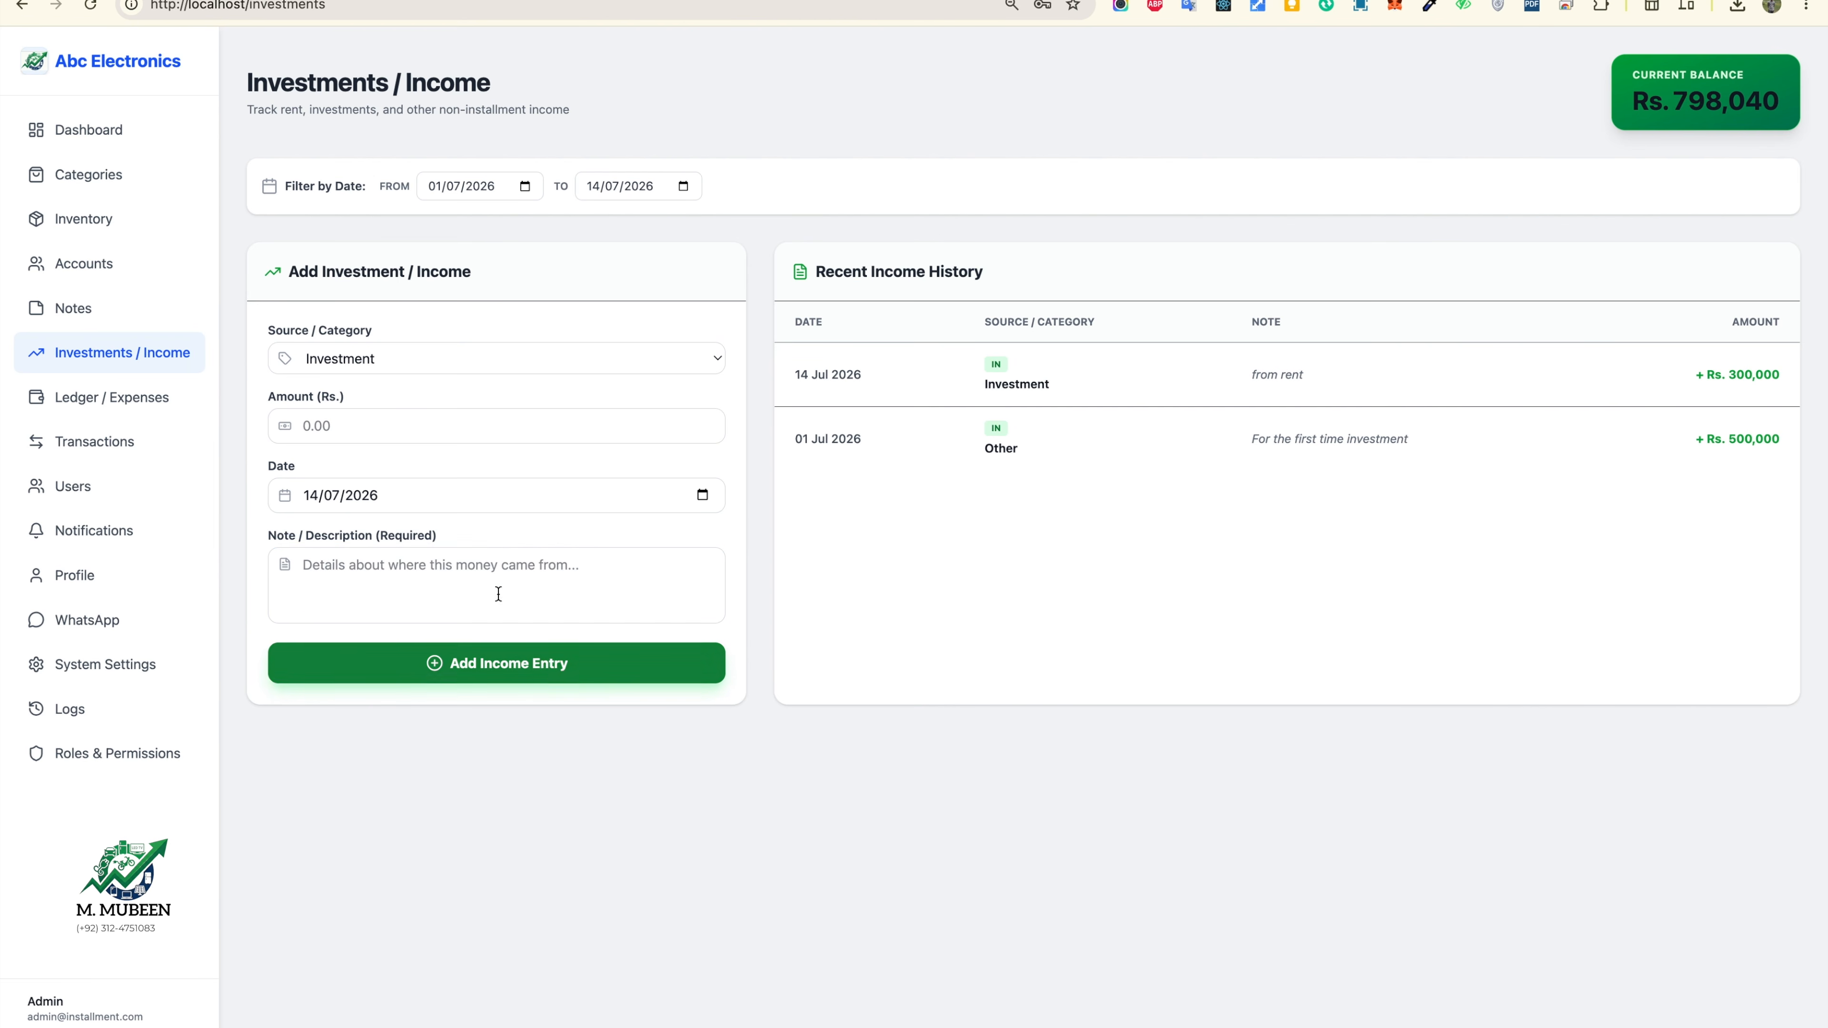
Step: On the Dashboard, point out the total inventory and active installments figures
{"action": "left_click", "coordinate": [77, 140]}
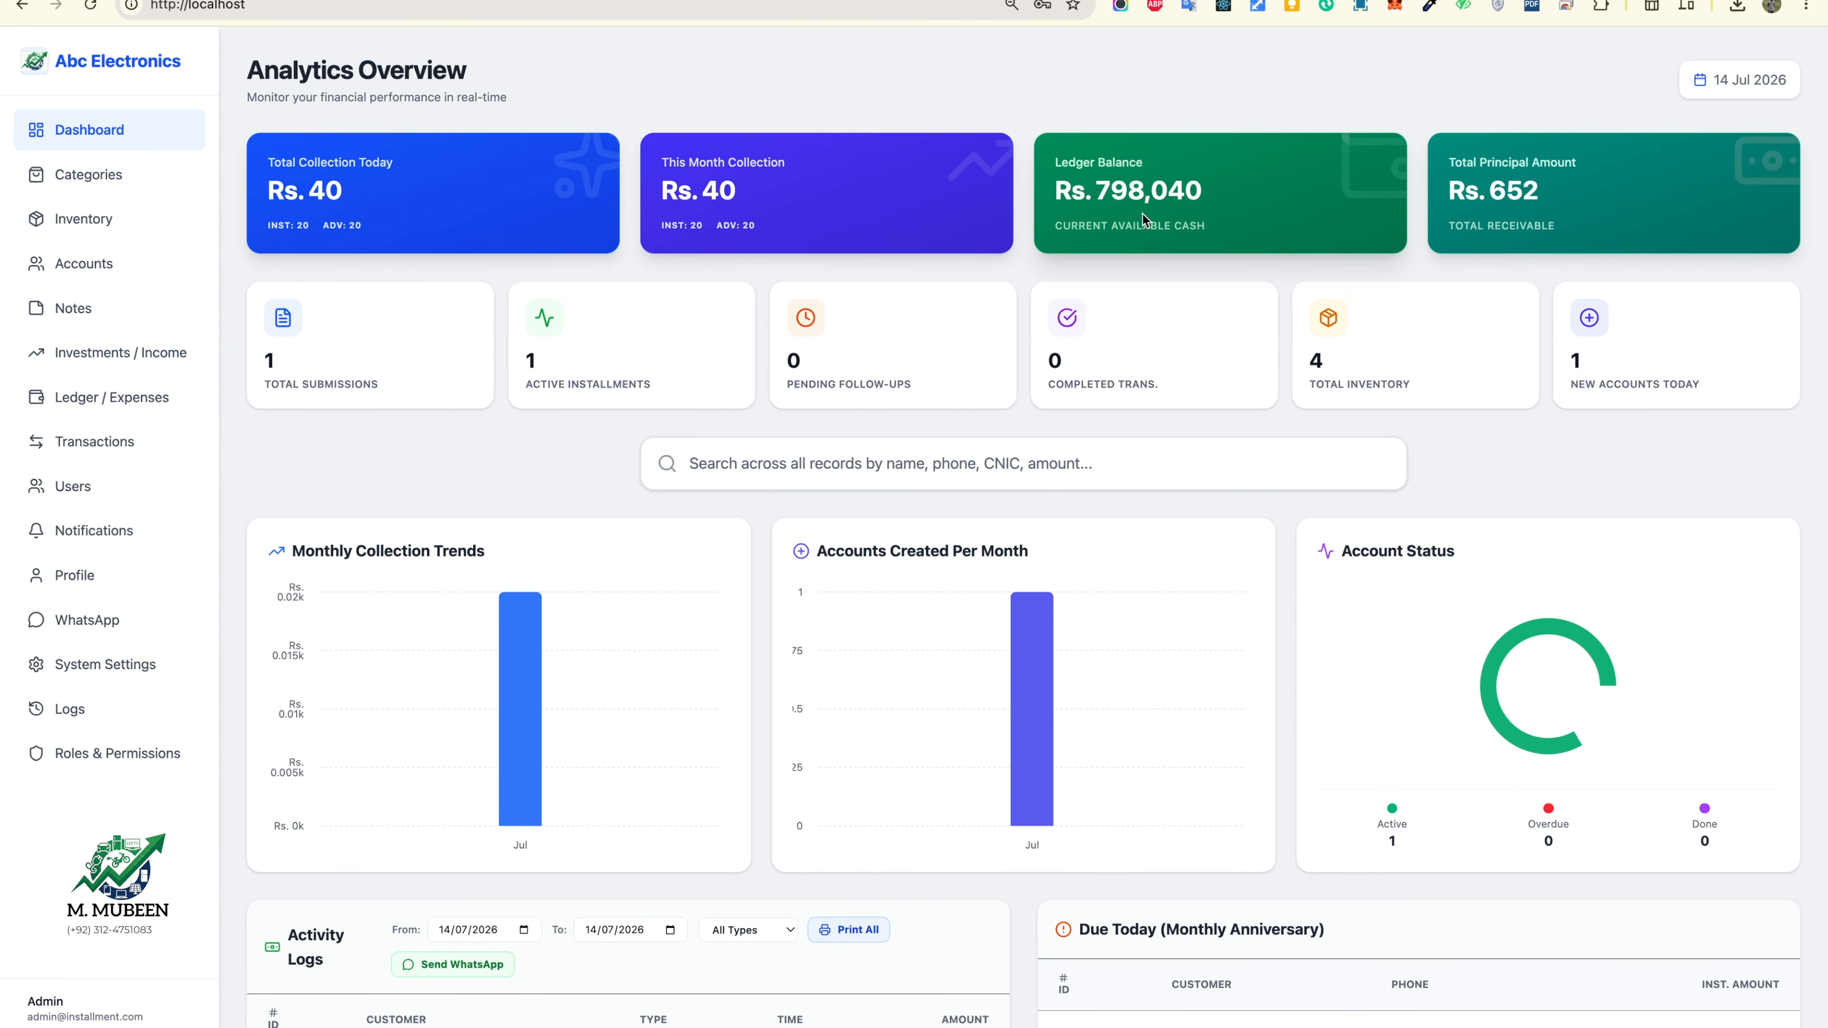
{"action": "scroll", "coordinate": [1385, 640], "scroll_direction": "down", "scroll_amount": 2}
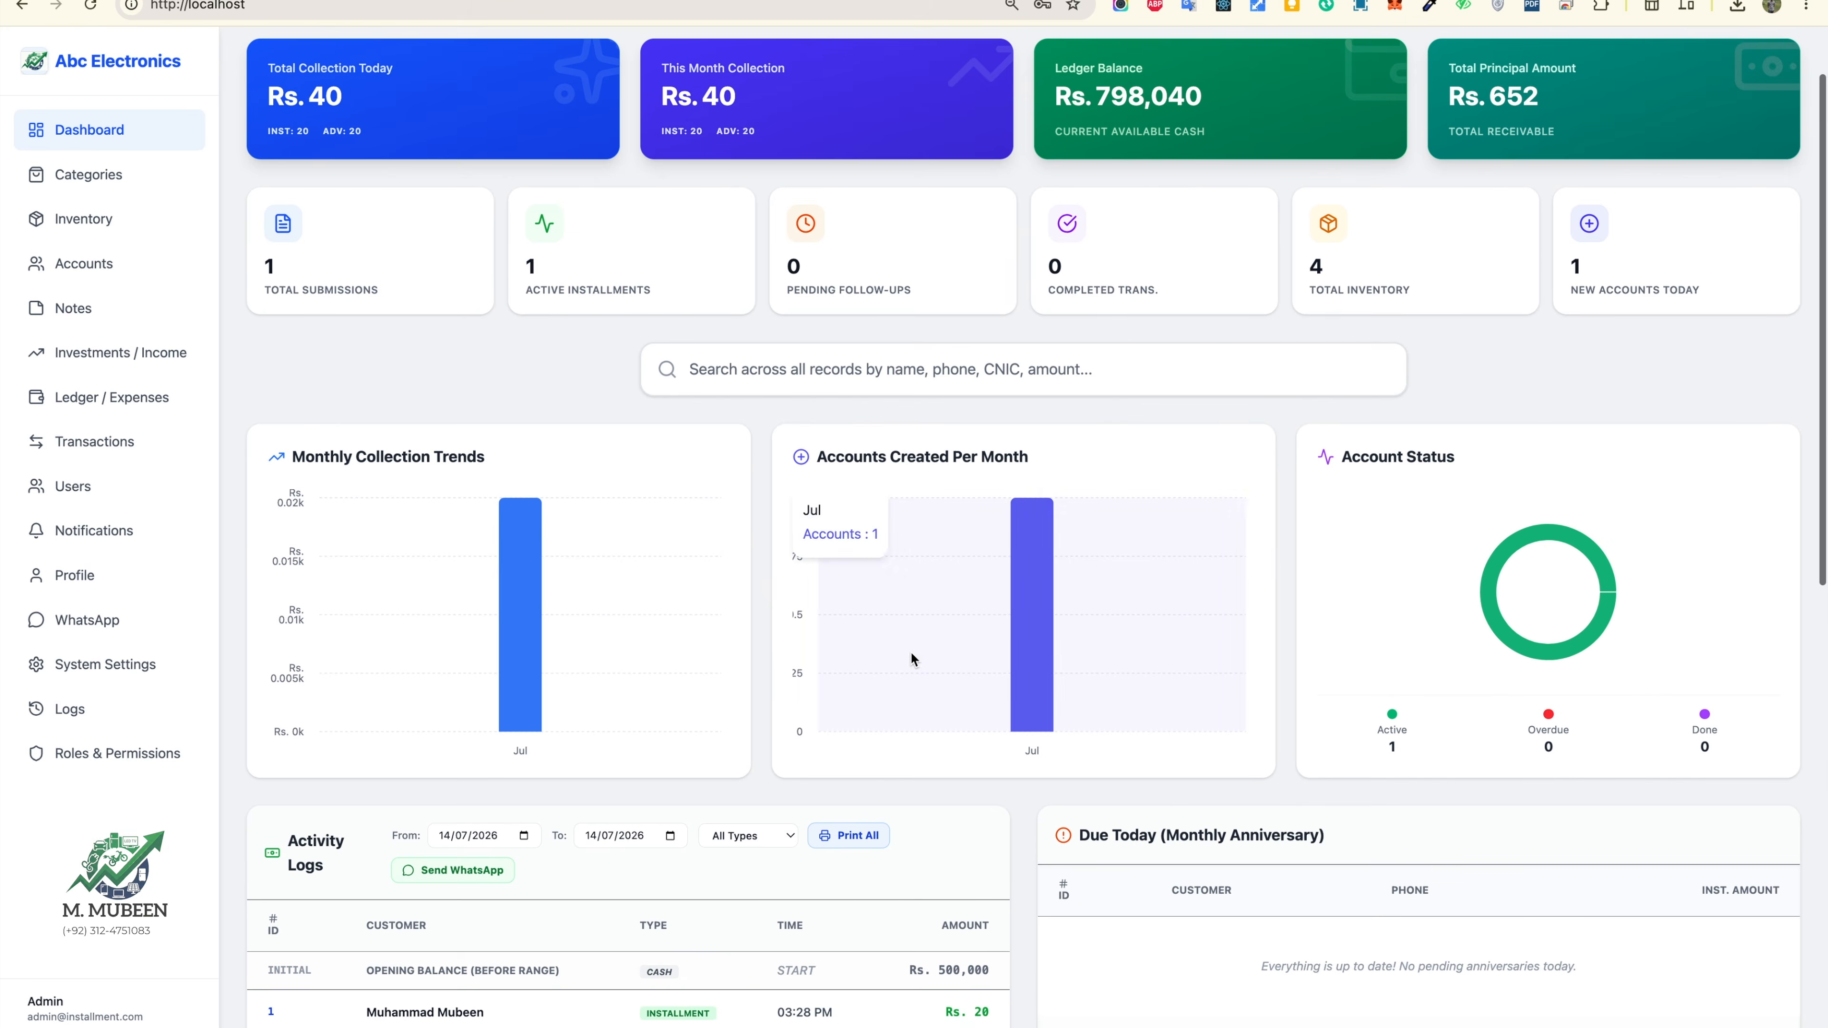
{"action": "left_click_drag", "start_coordinate": [1324, 256], "coordinate": [1402, 283]}
{"action": "left_click_drag", "start_coordinate": [637, 289], "coordinate": [302, 266]}
{"action": "left_click", "coordinate": [324, 237]}
{"action": "scroll", "coordinate": [325, 138], "scroll_direction": "up", "scroll_amount": 2}
Step: Point out total submissions, Rs. 652 principal and Rs. 40 collected today, then open Profile
{"action": "left_click_drag", "start_coordinate": [265, 308], "coordinate": [400, 349]}
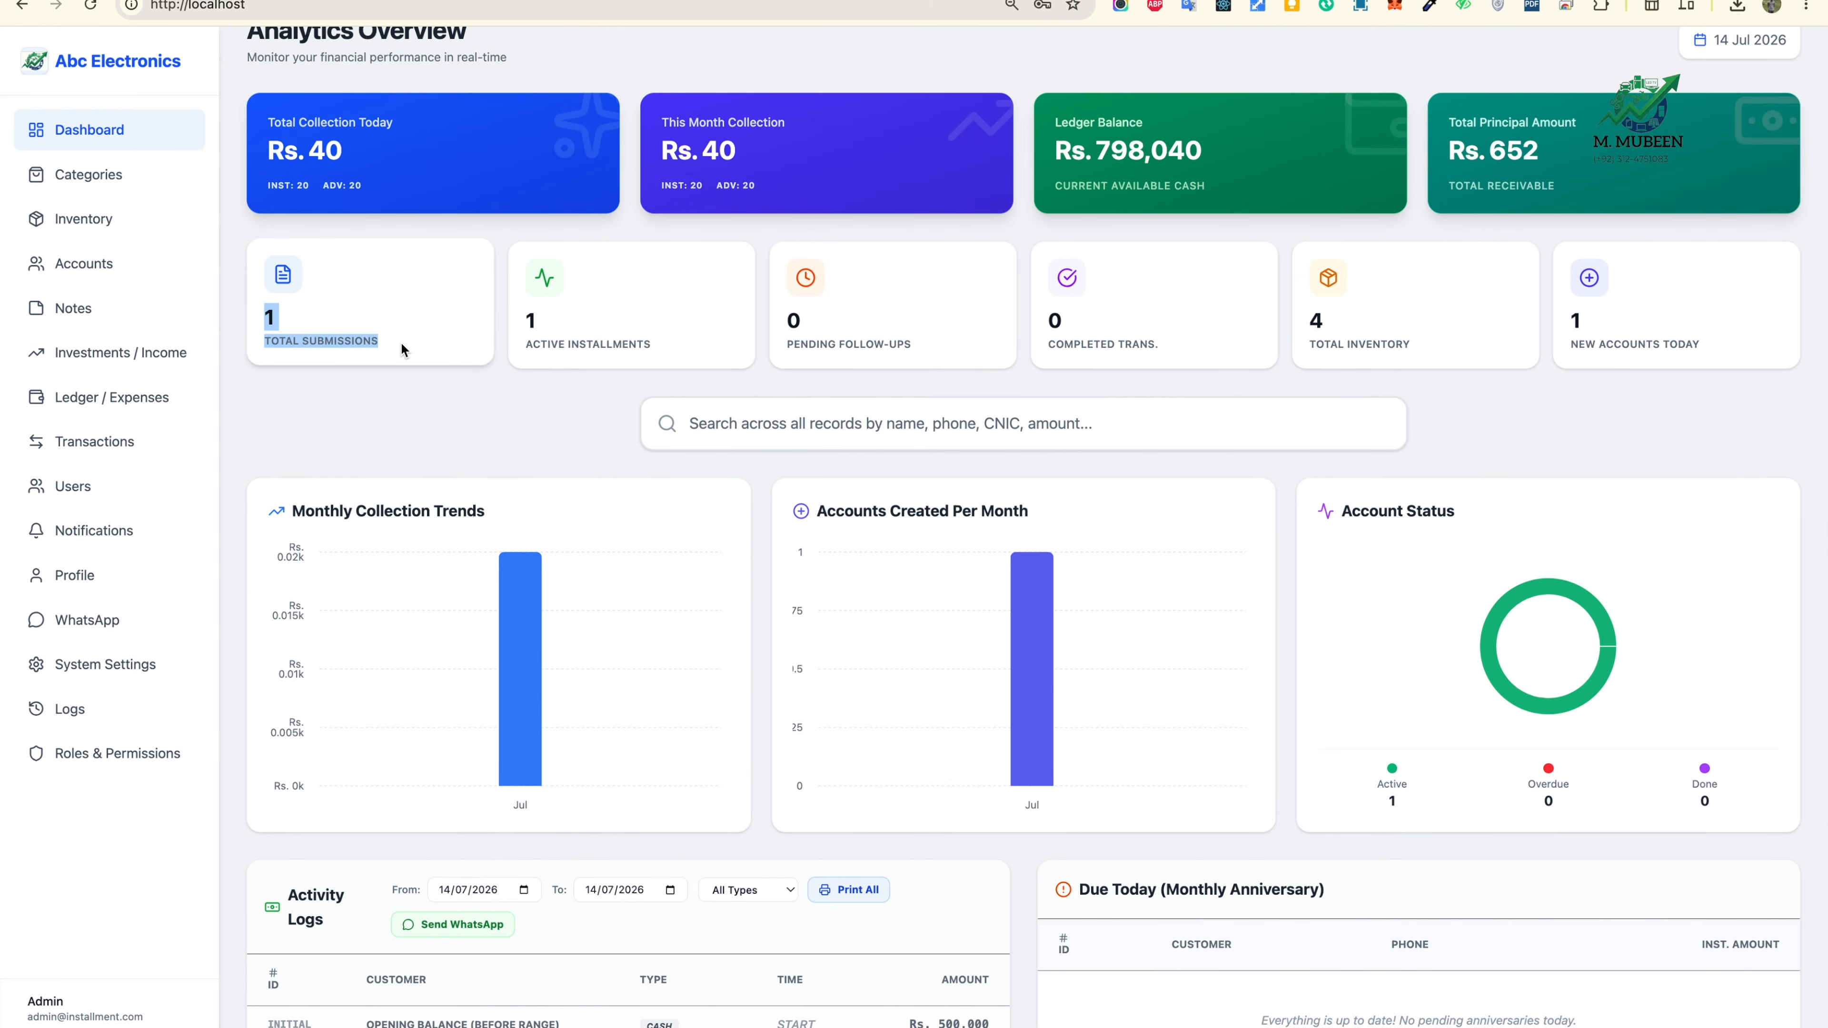
{"action": "left_click_drag", "start_coordinate": [1476, 107], "coordinate": [1598, 160]}
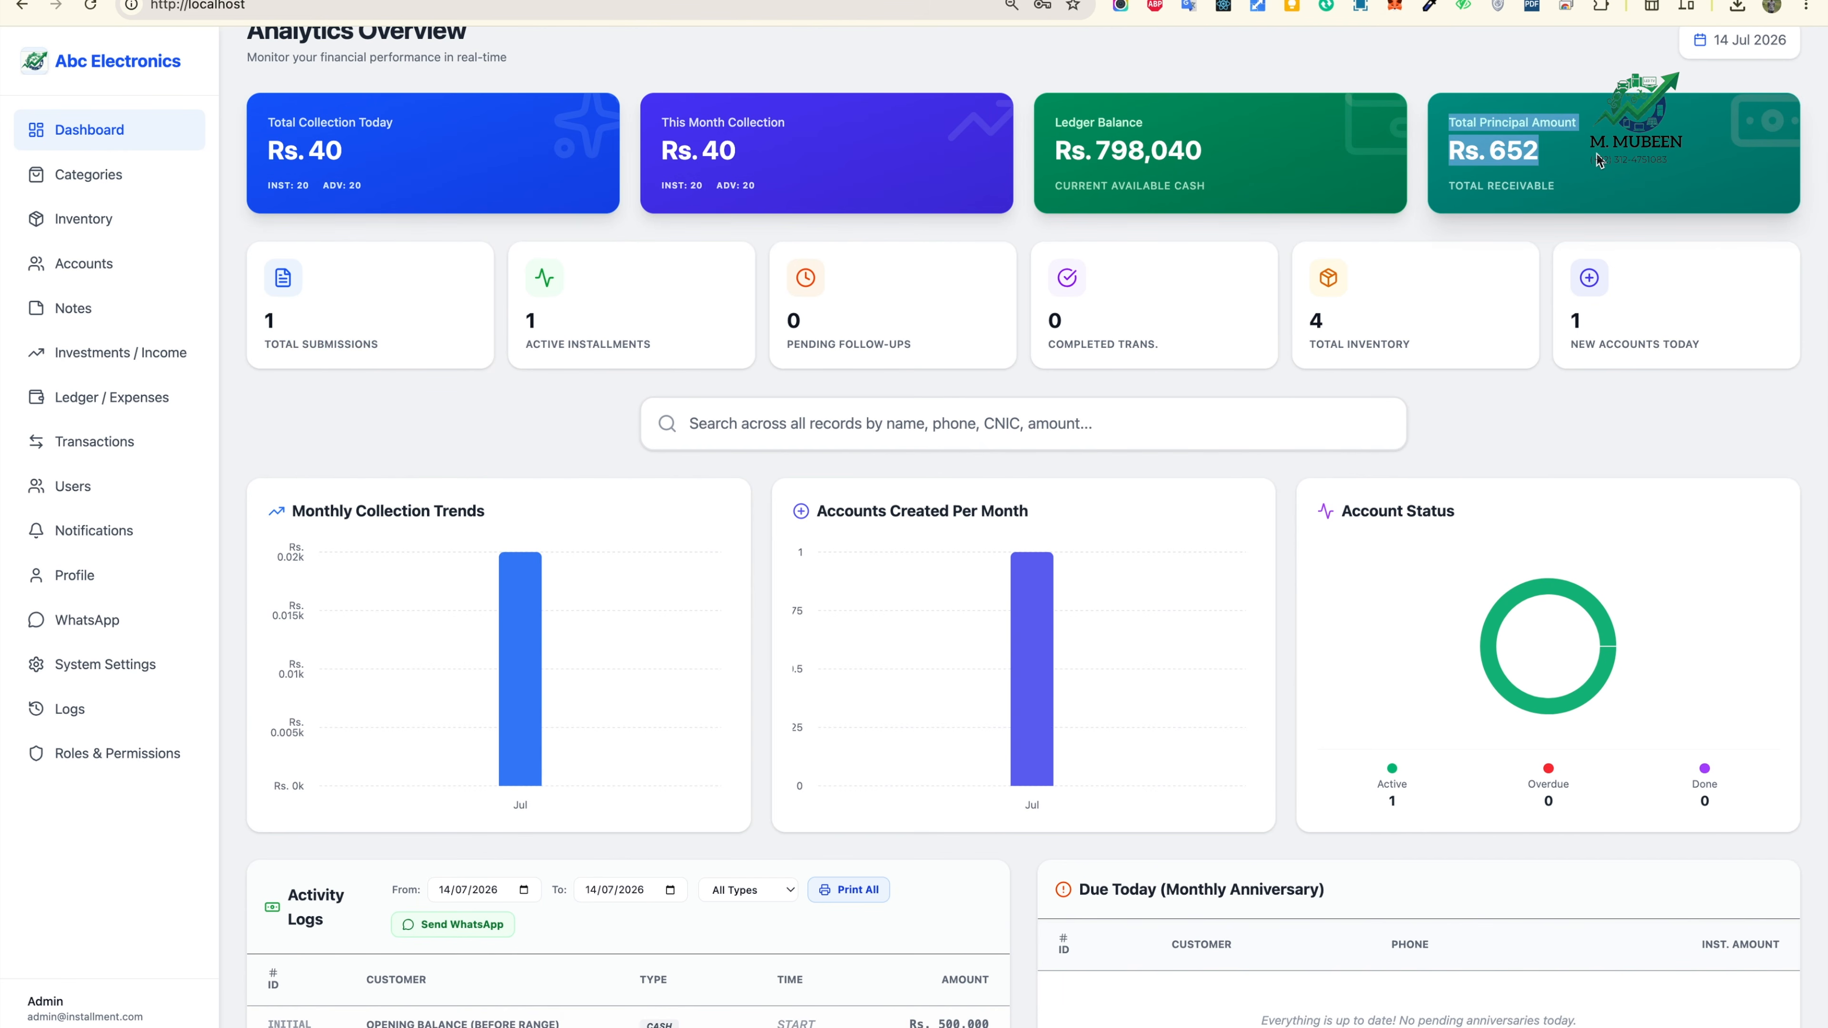
{"action": "scroll", "coordinate": [1578, 183], "scroll_direction": "up", "scroll_amount": 1}
{"action": "left_click", "coordinate": [1343, 187]}
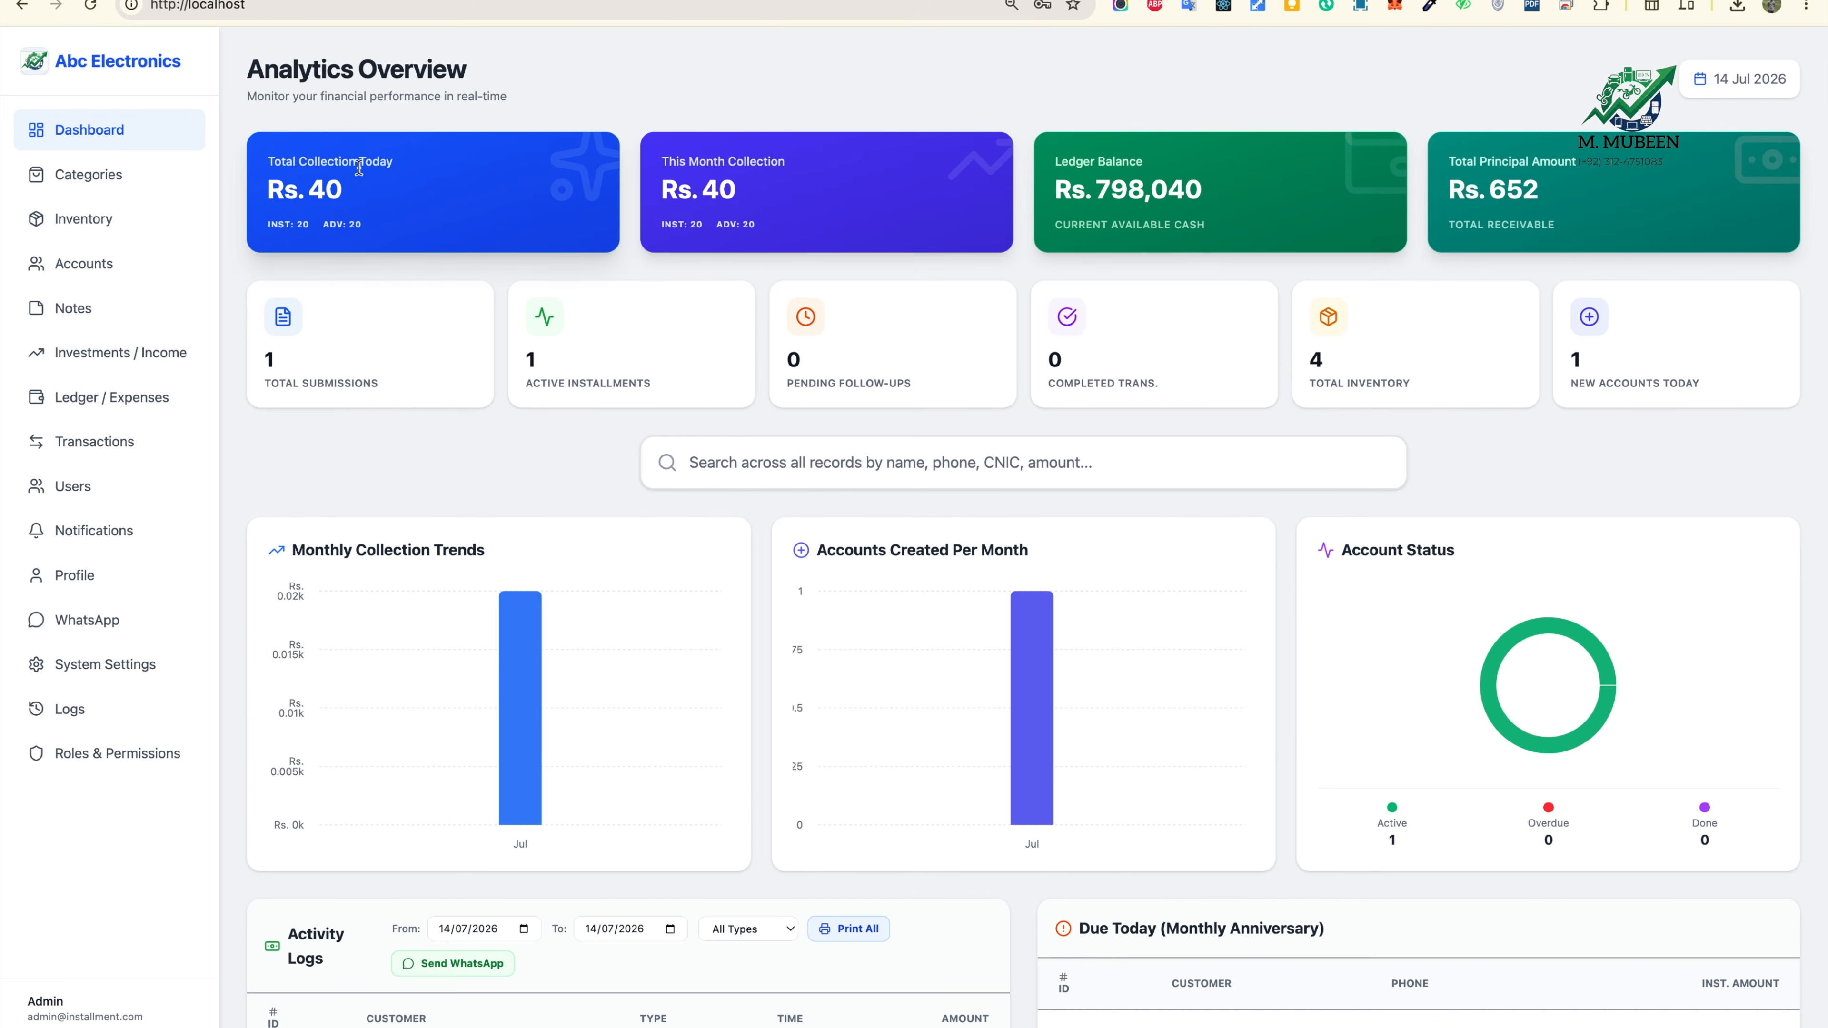
{"action": "left_click_drag", "start_coordinate": [359, 160], "coordinate": [485, 207]}
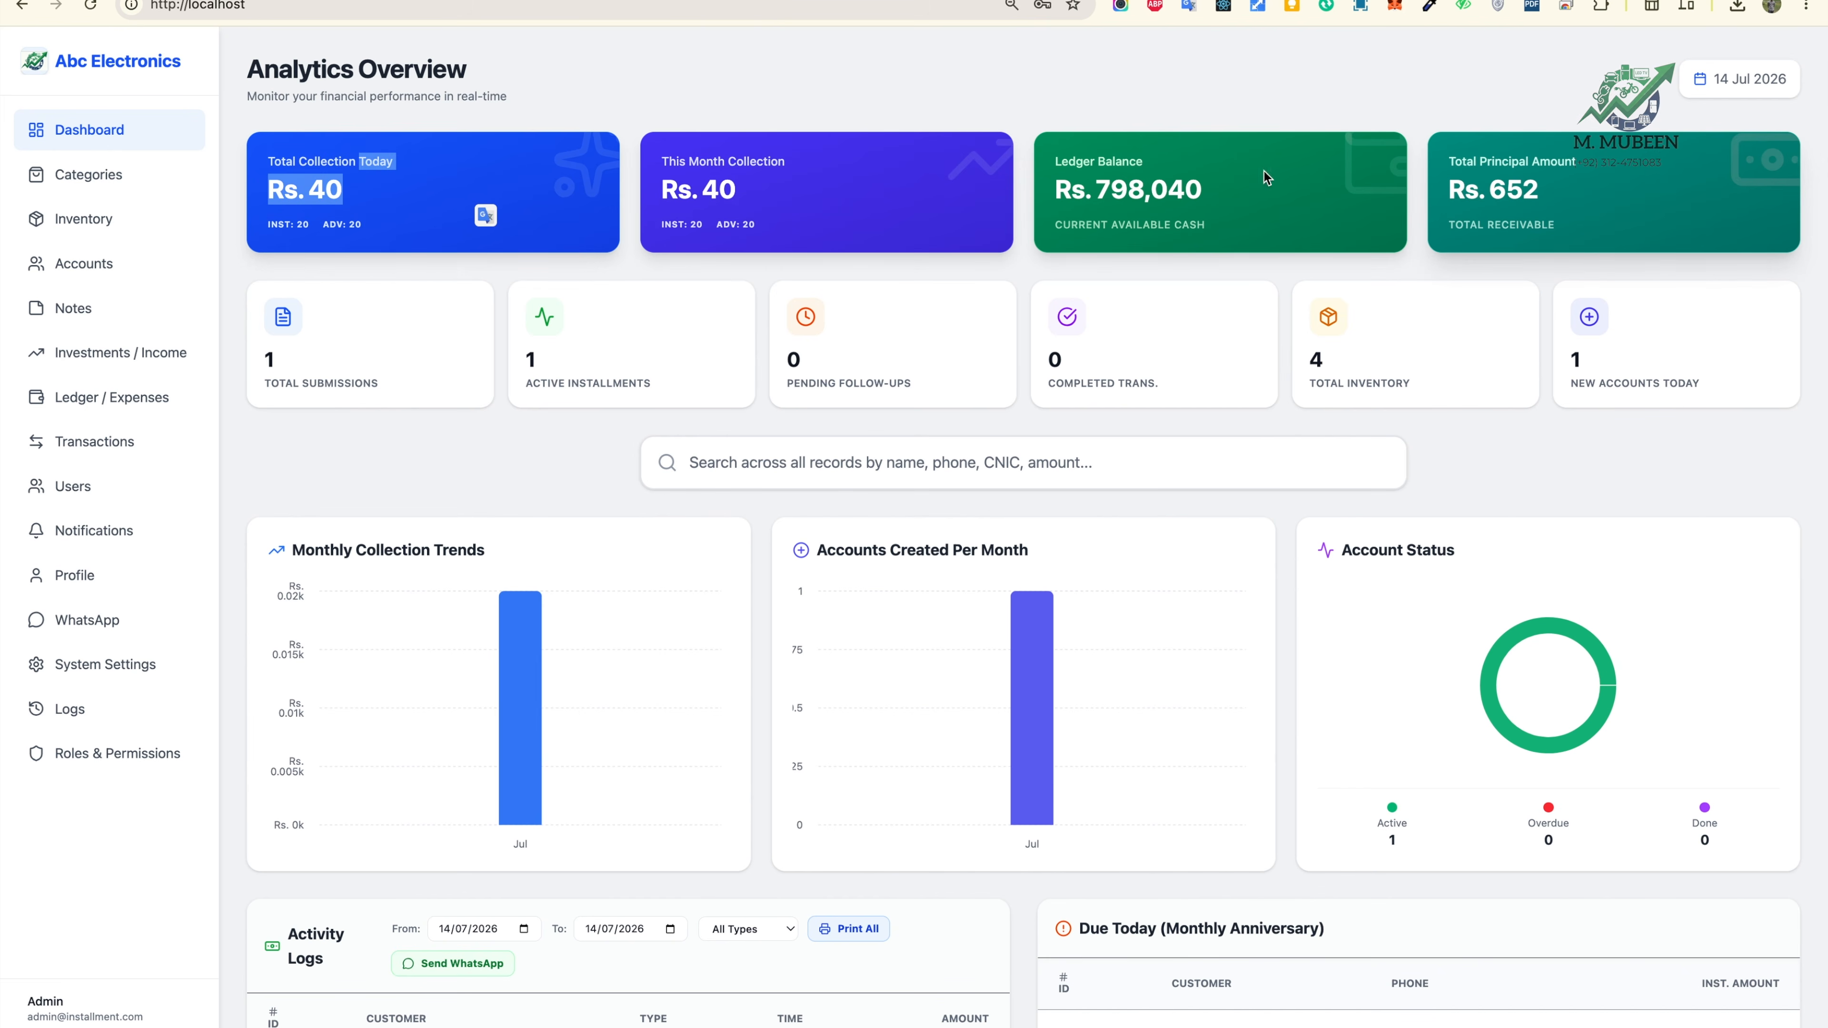
{"action": "left_click_drag", "start_coordinate": [1448, 157], "coordinate": [1569, 207]}
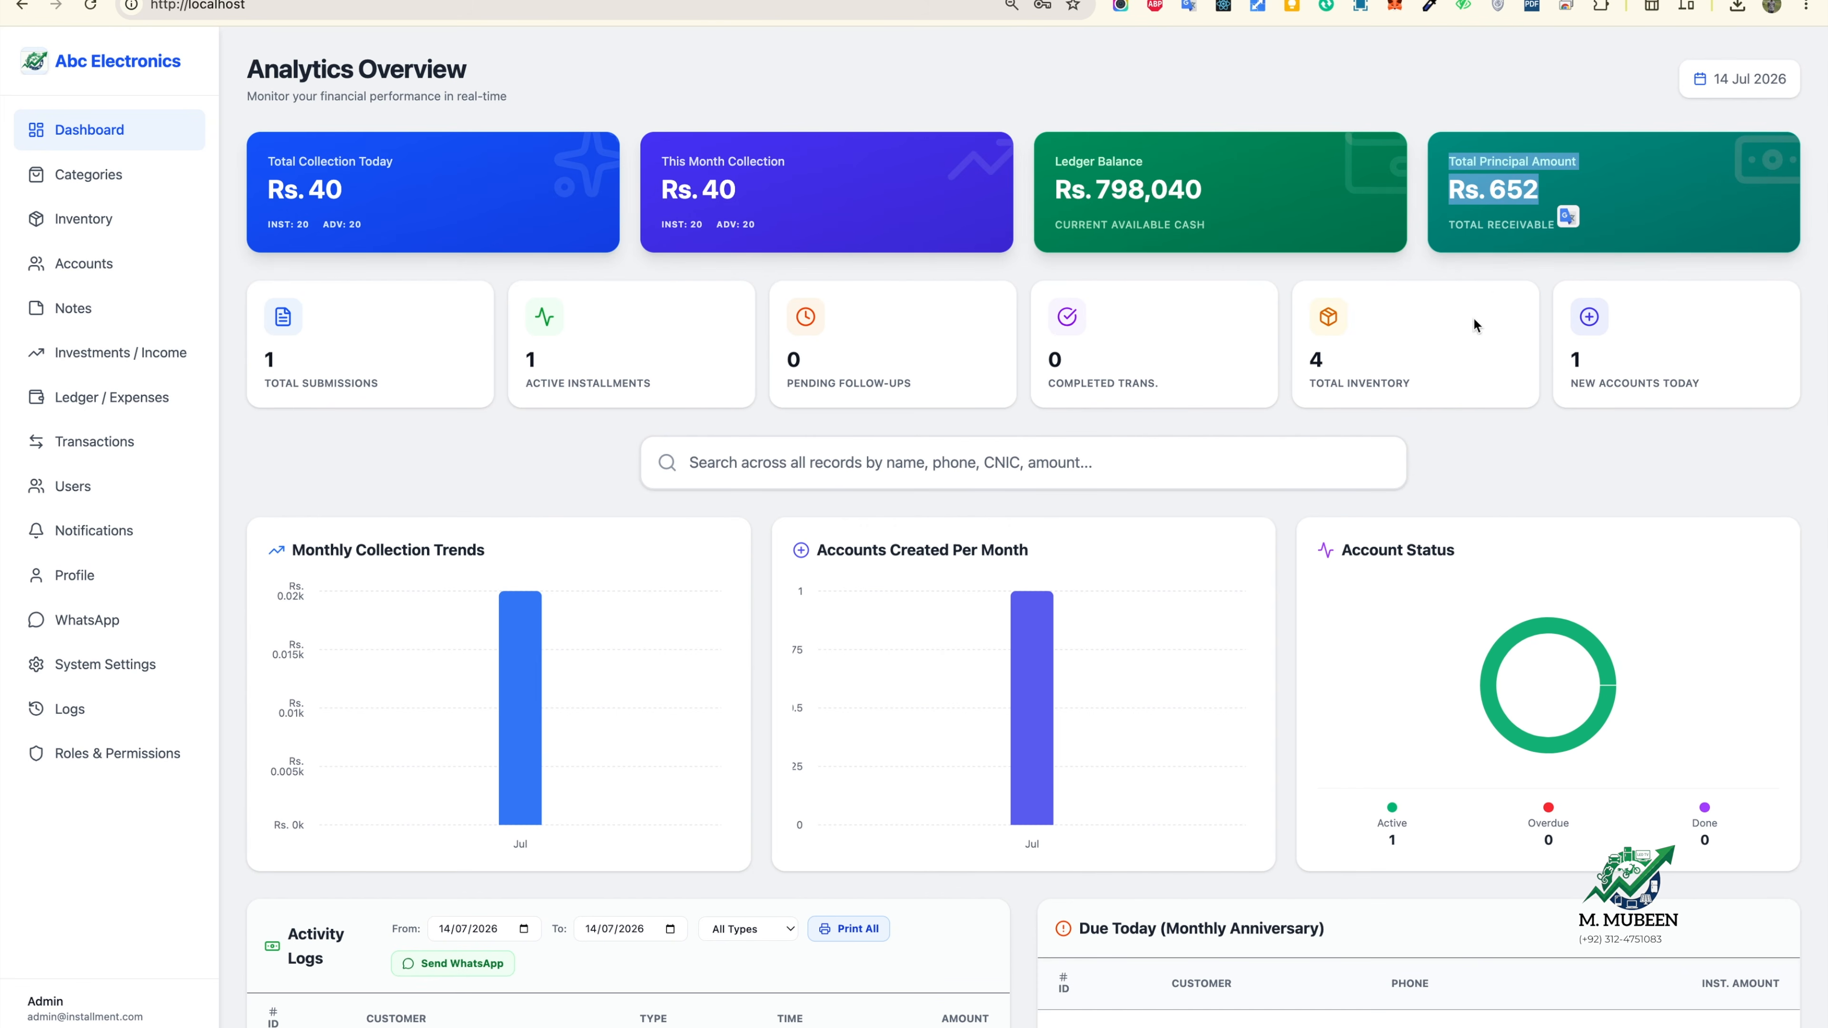
{"action": "left_click", "coordinate": [1515, 445]}
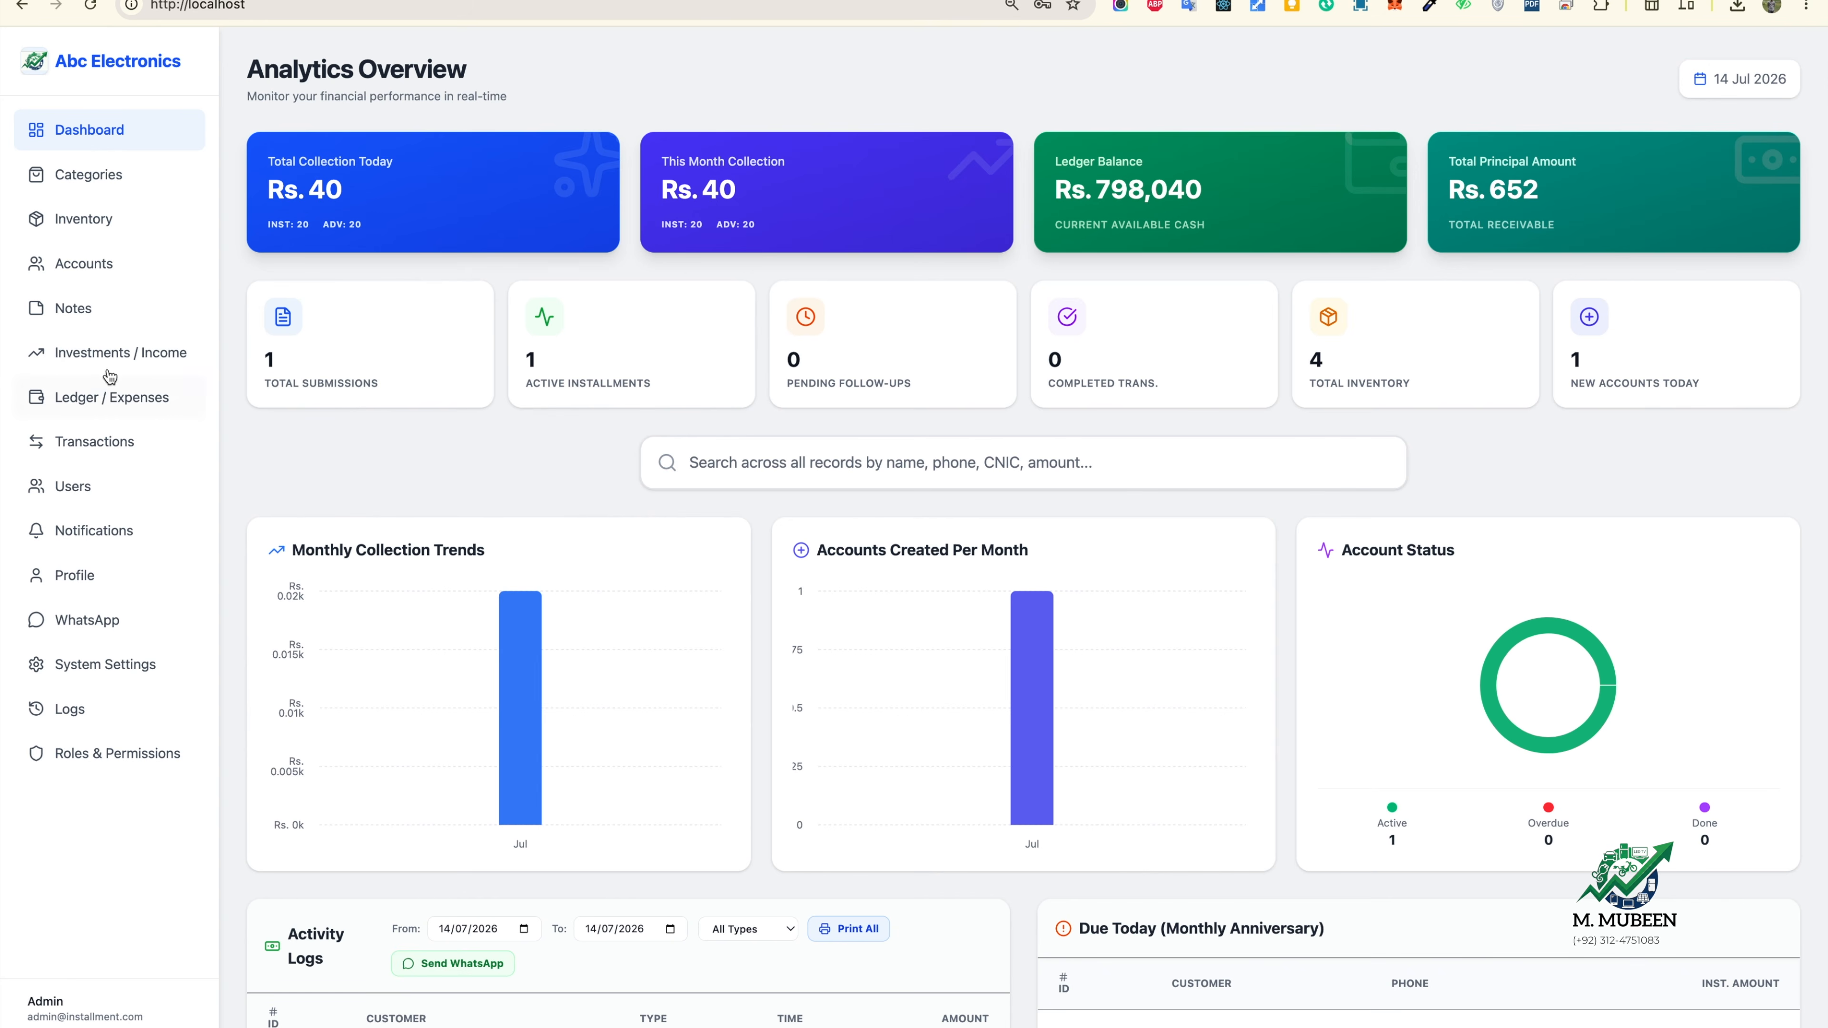
{"action": "left_click", "coordinate": [86, 575]}
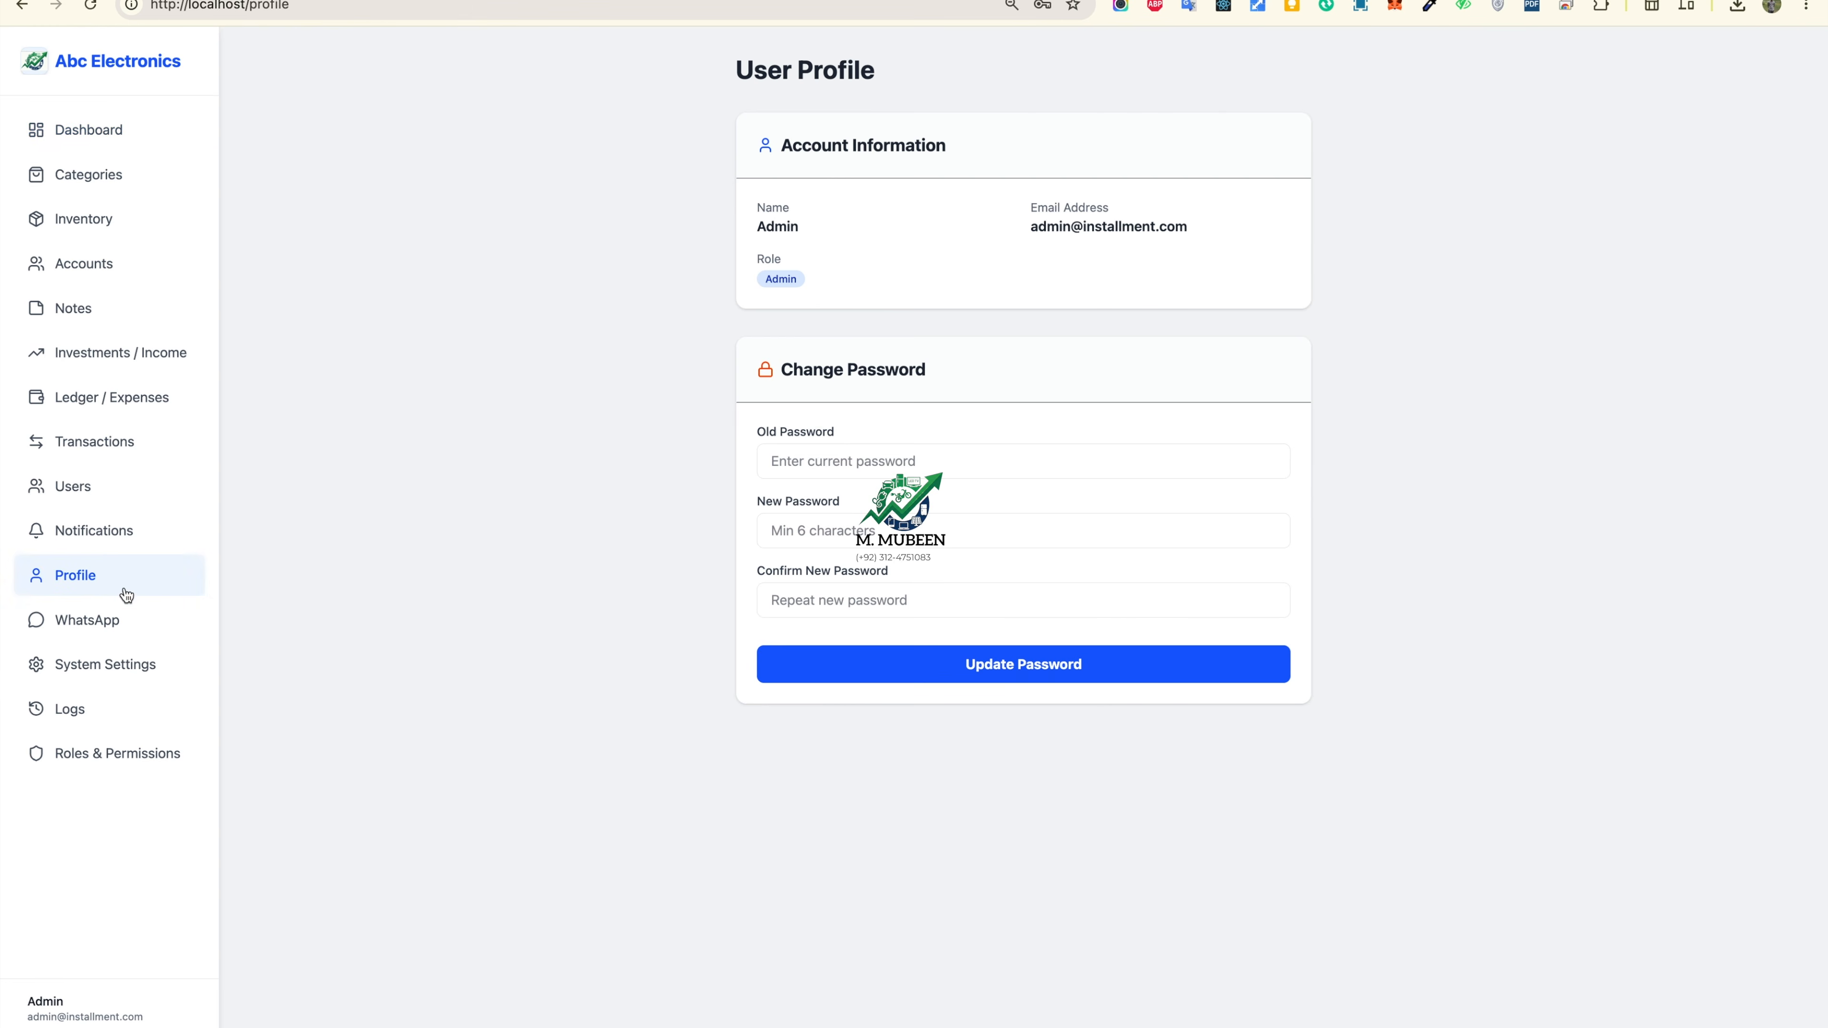
Step: Add a Rs. 70,000 Salary expense noted 'Employee 1' in Ledger / Expenses
{"action": "left_click", "coordinate": [109, 439]}
{"action": "left_click", "coordinate": [120, 400]}
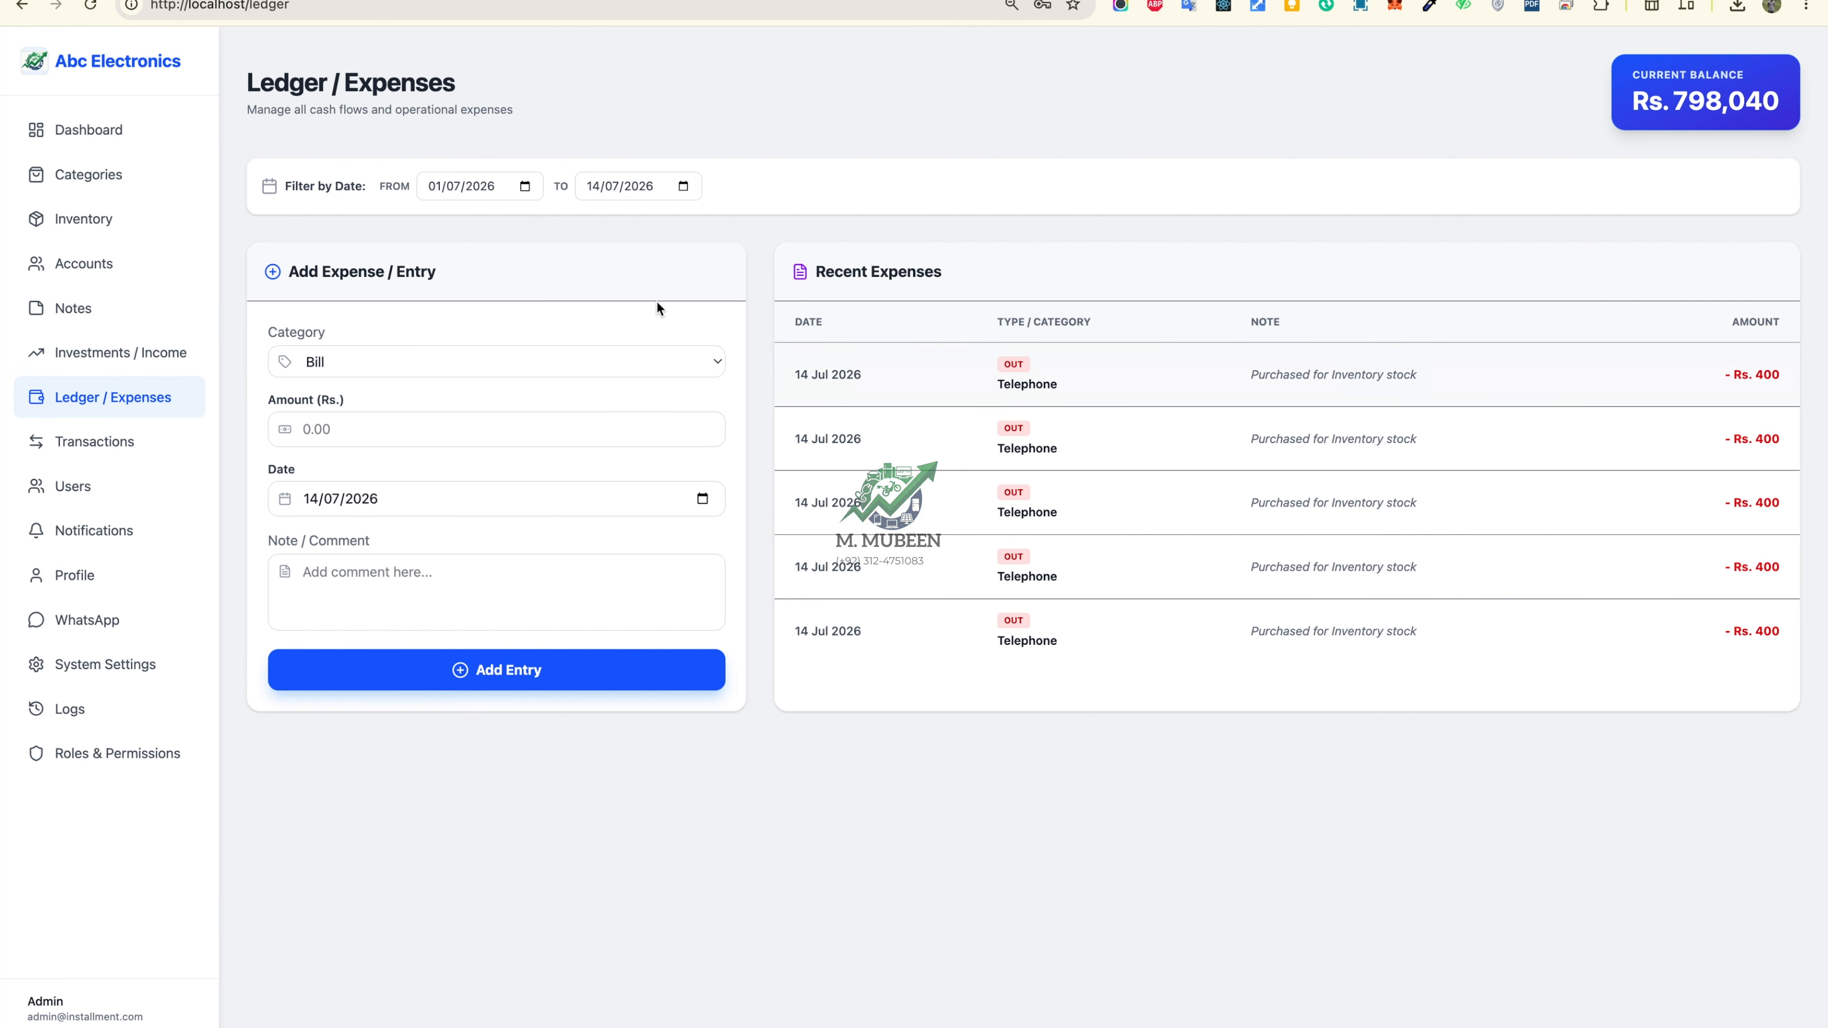
{"action": "left_click", "coordinate": [661, 360]}
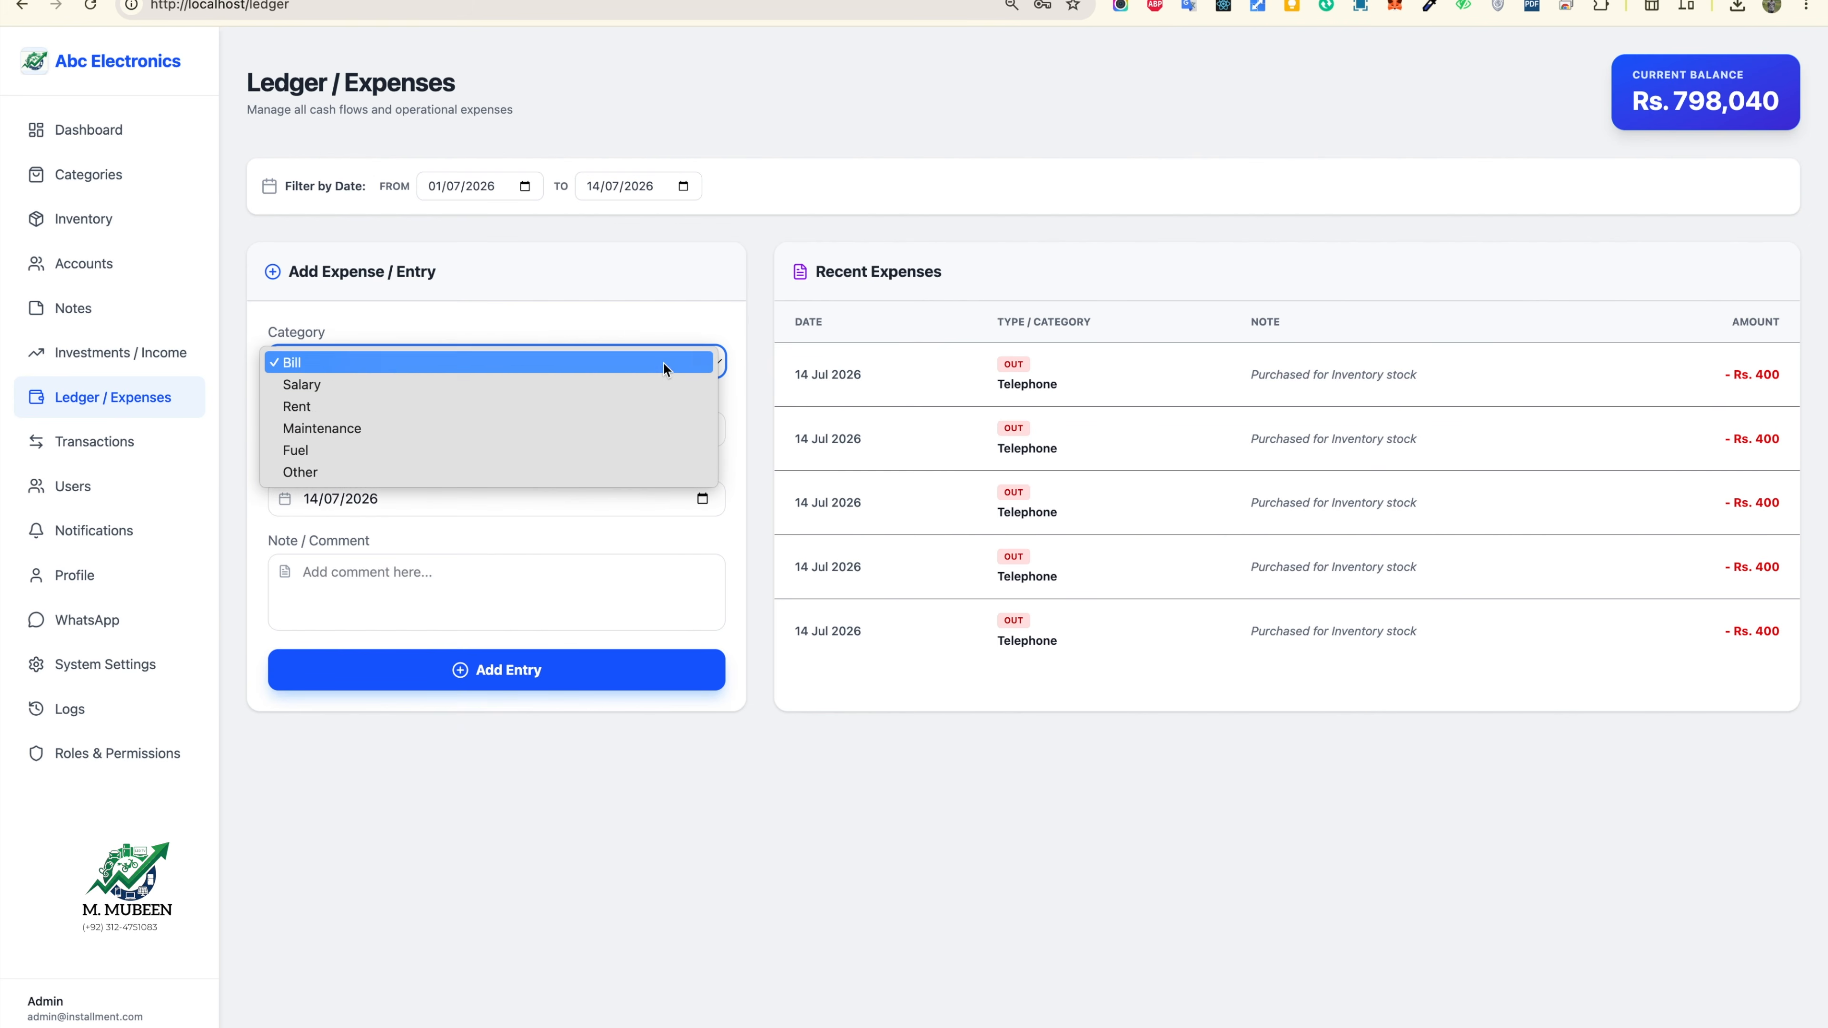
{"action": "left_click", "coordinate": [475, 386]}
{"action": "left_click", "coordinate": [444, 430]}
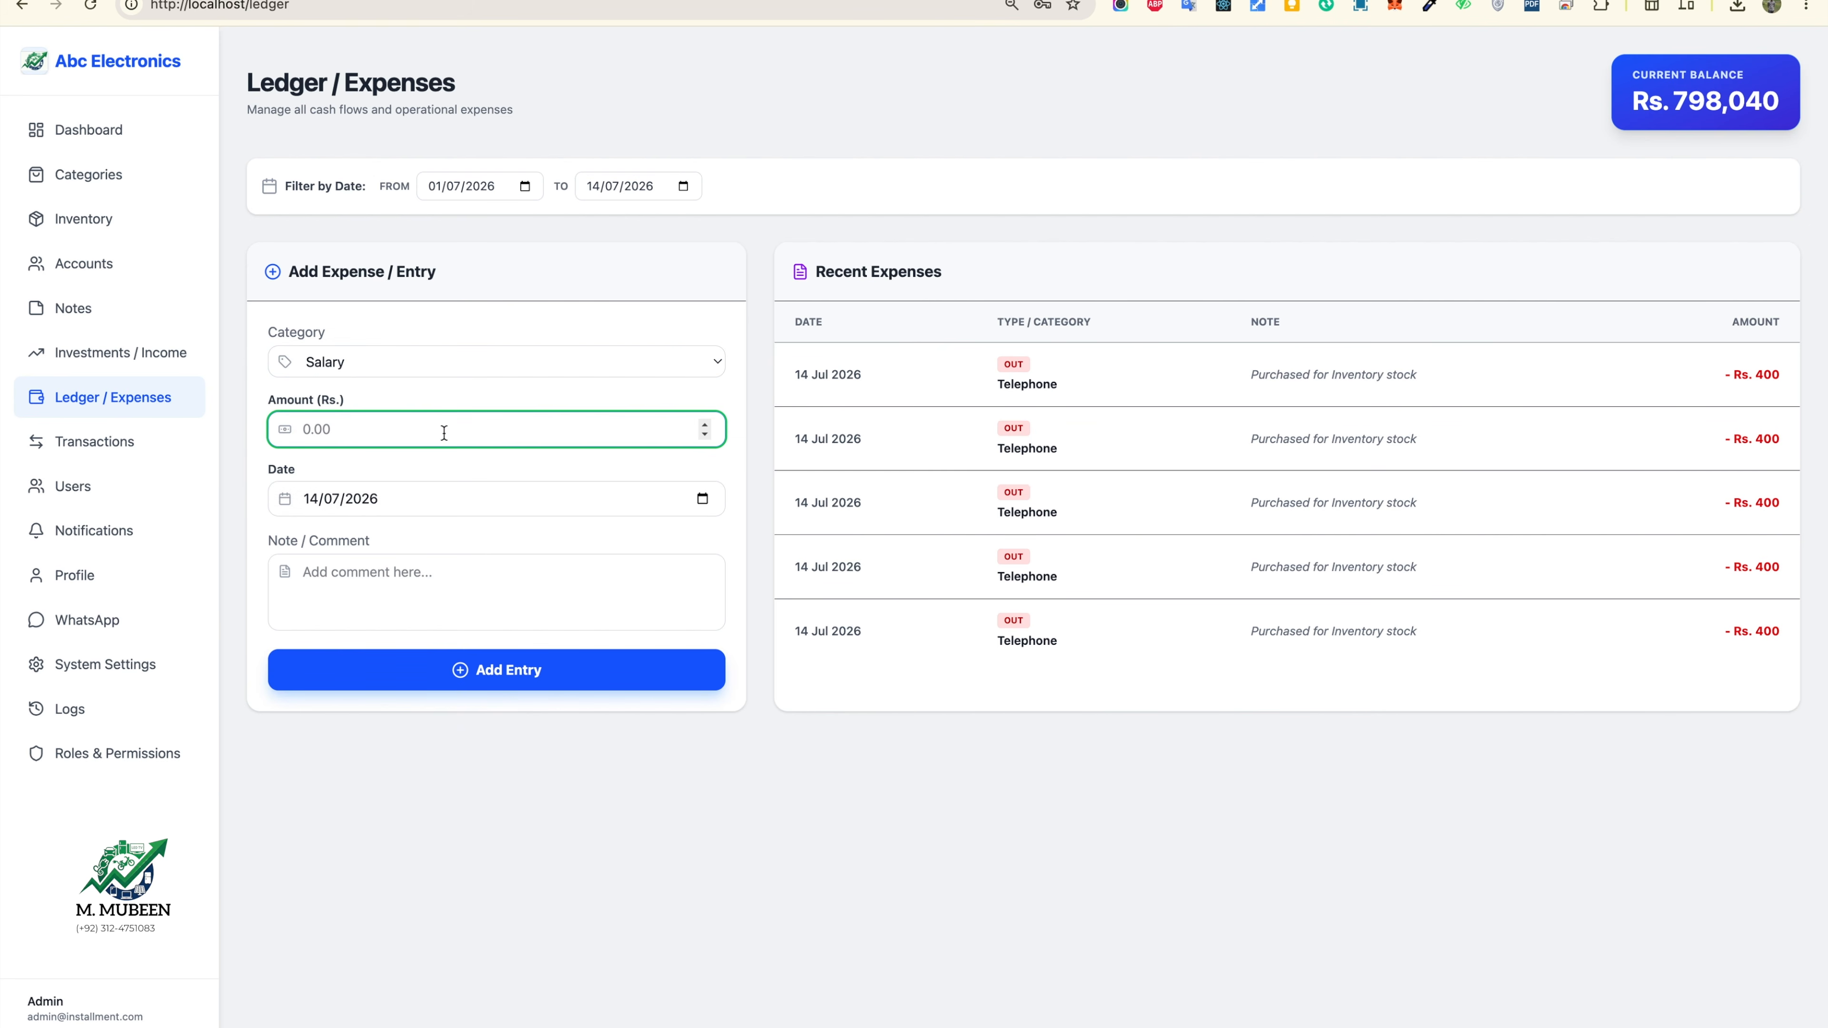
{"action": "type", "text": "70000"}
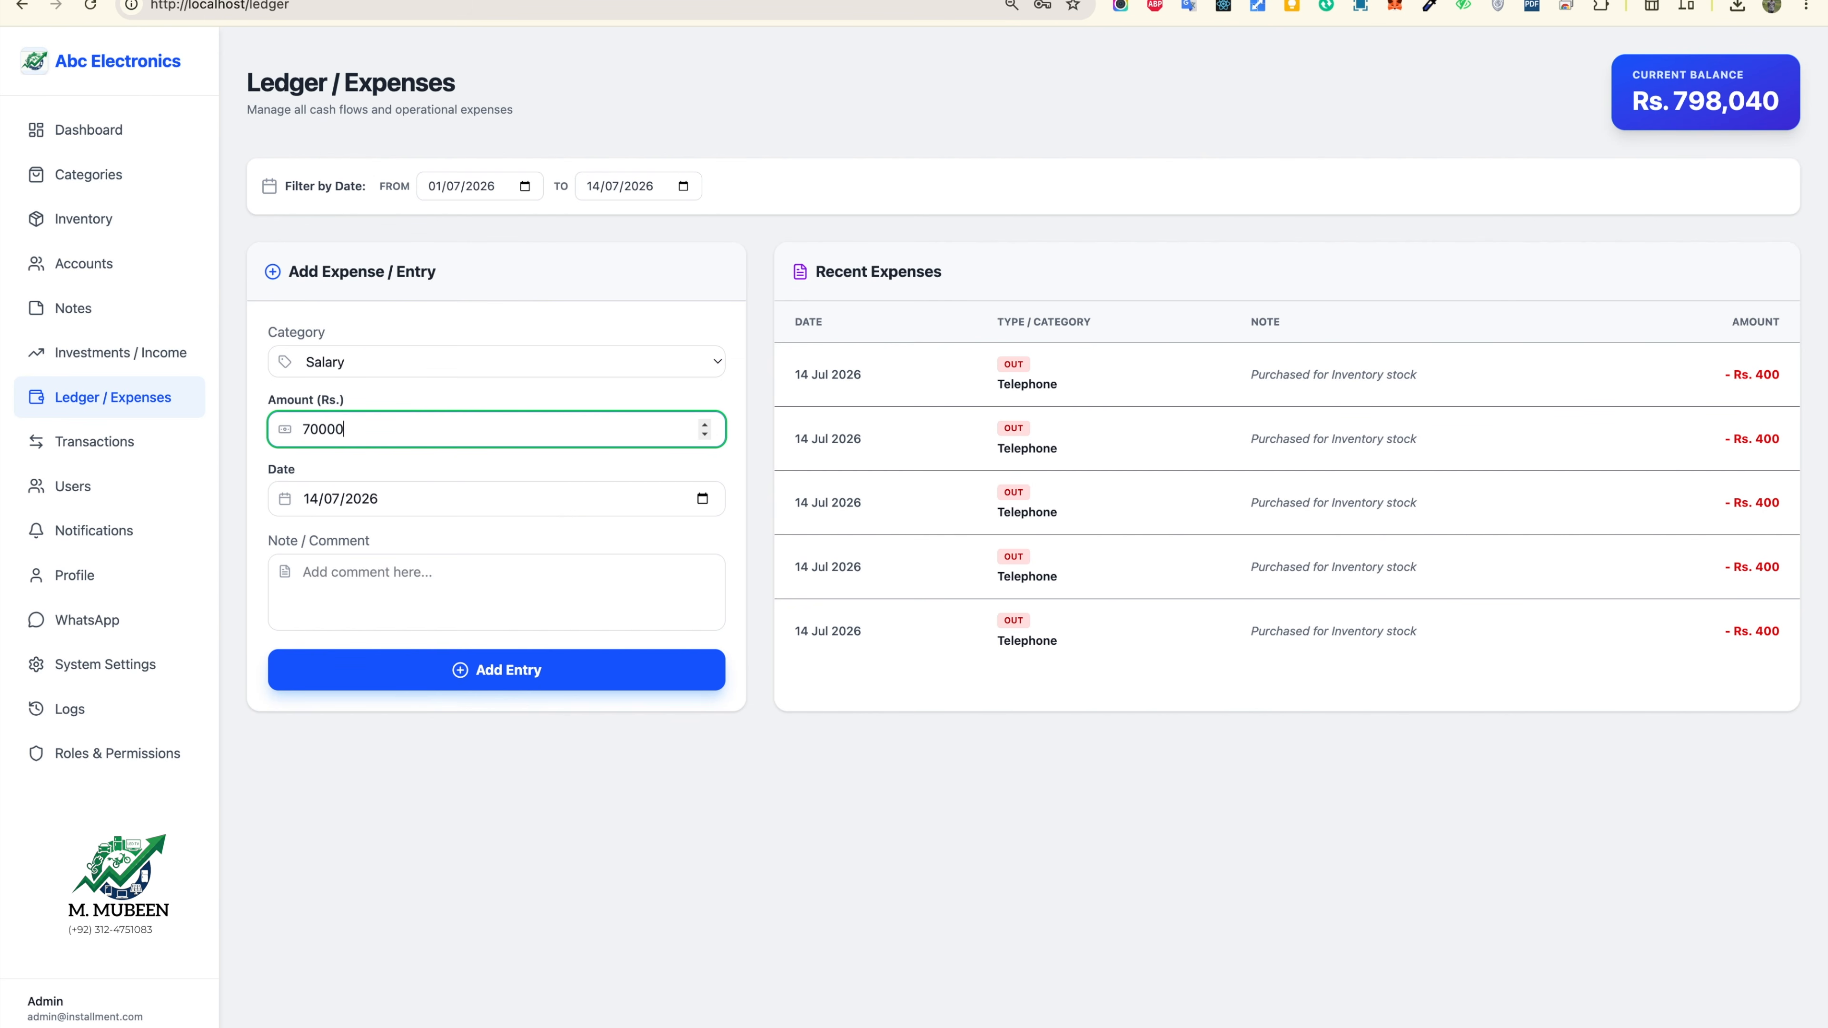
{"action": "left_click", "coordinate": [478, 596]}
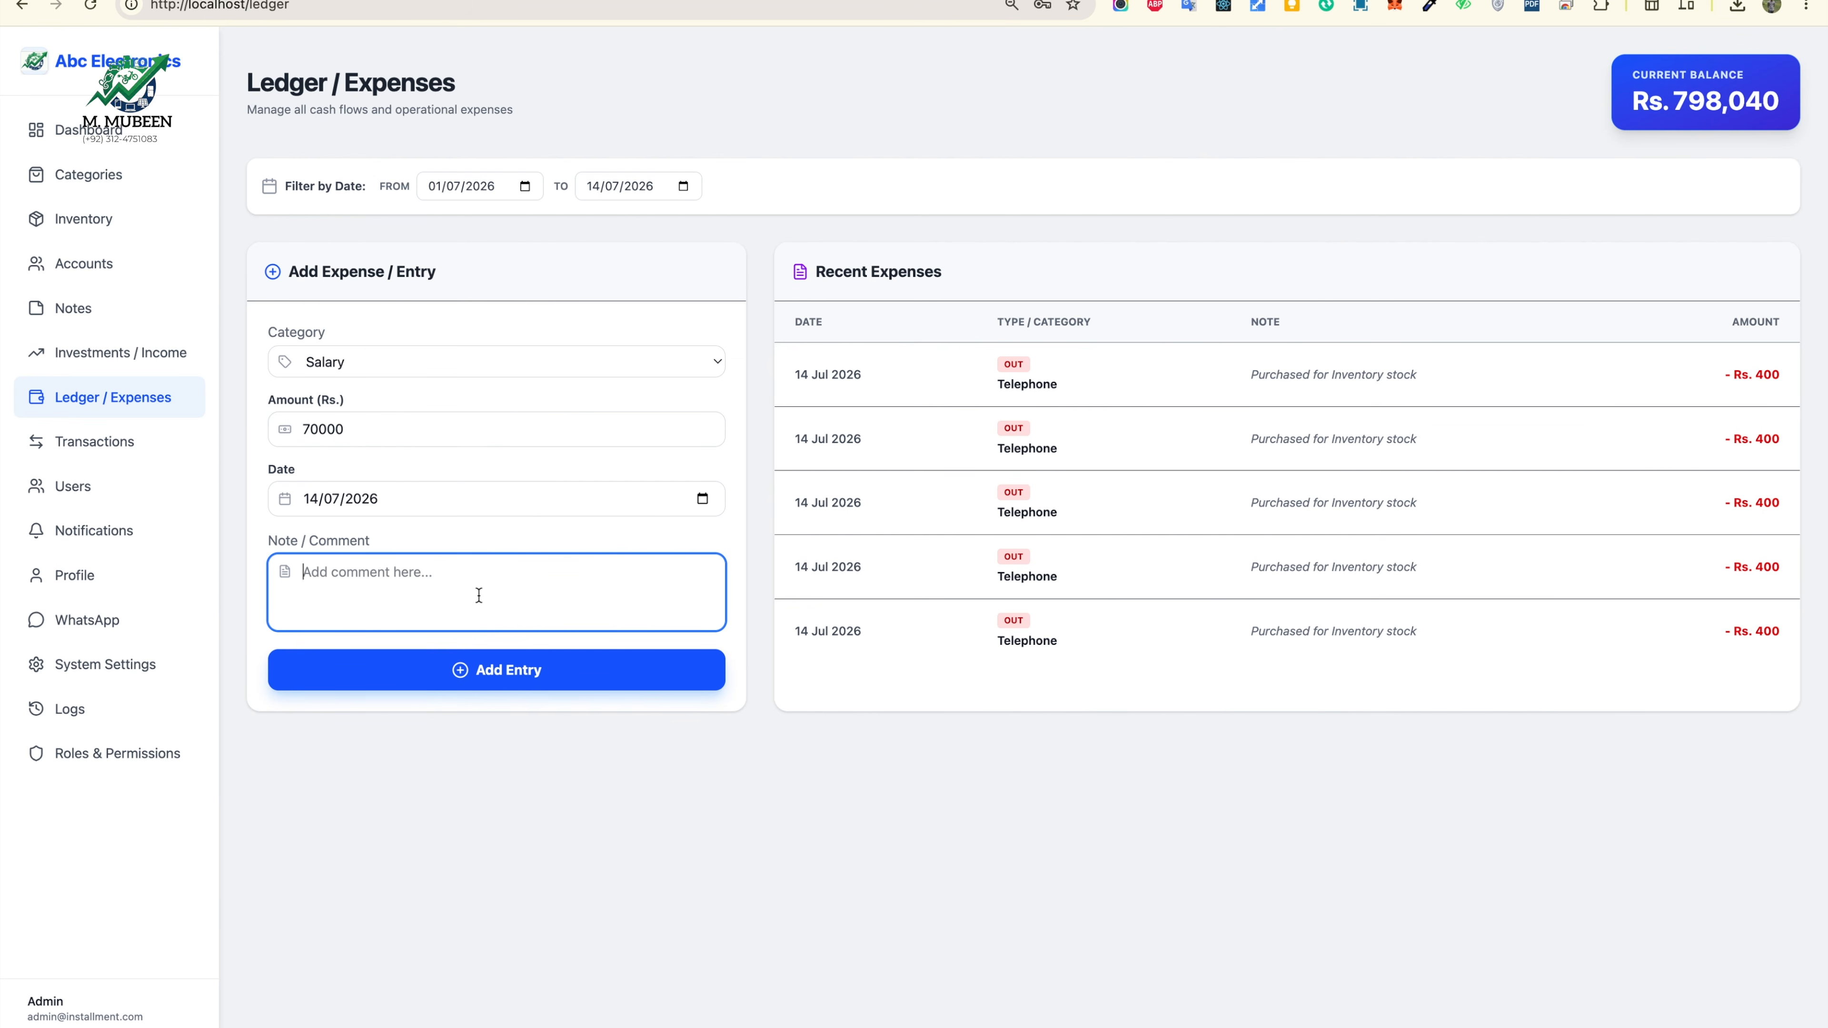
{"action": "left_click", "coordinate": [508, 677]}
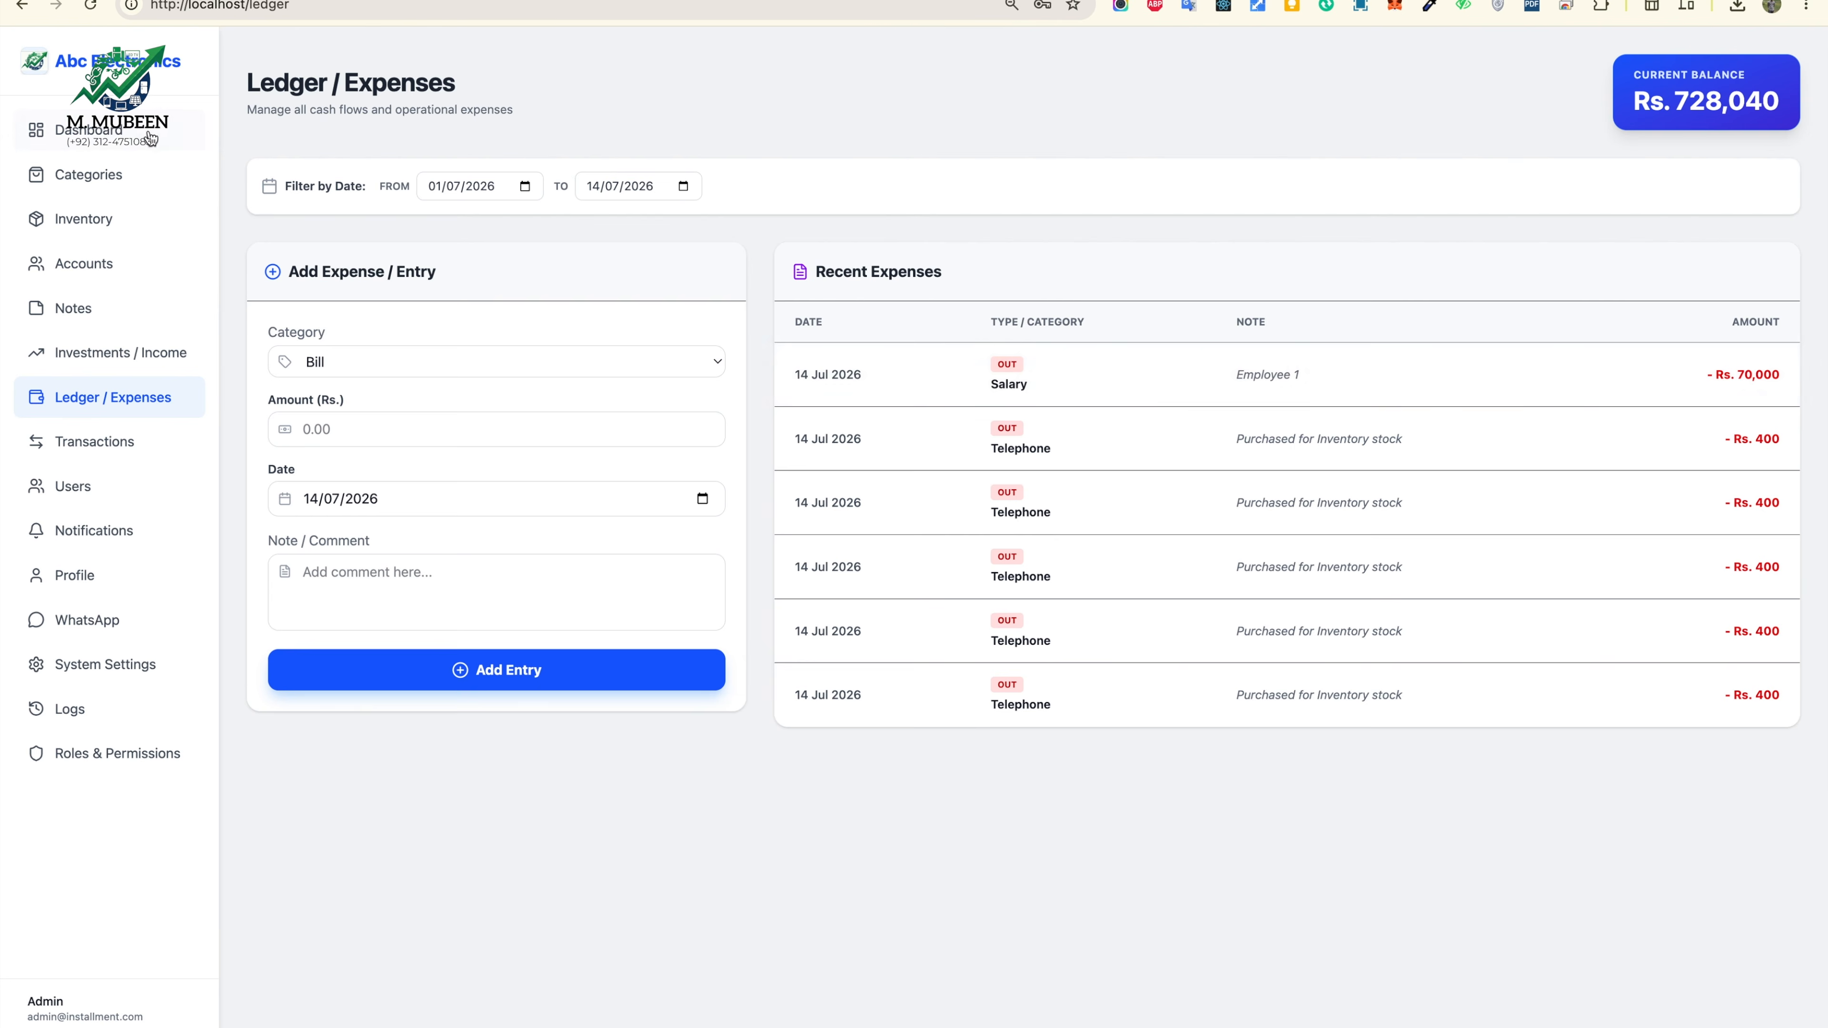
Step: Open Transactions History and scroll through its 11 entries
{"action": "left_click", "coordinate": [110, 131]}
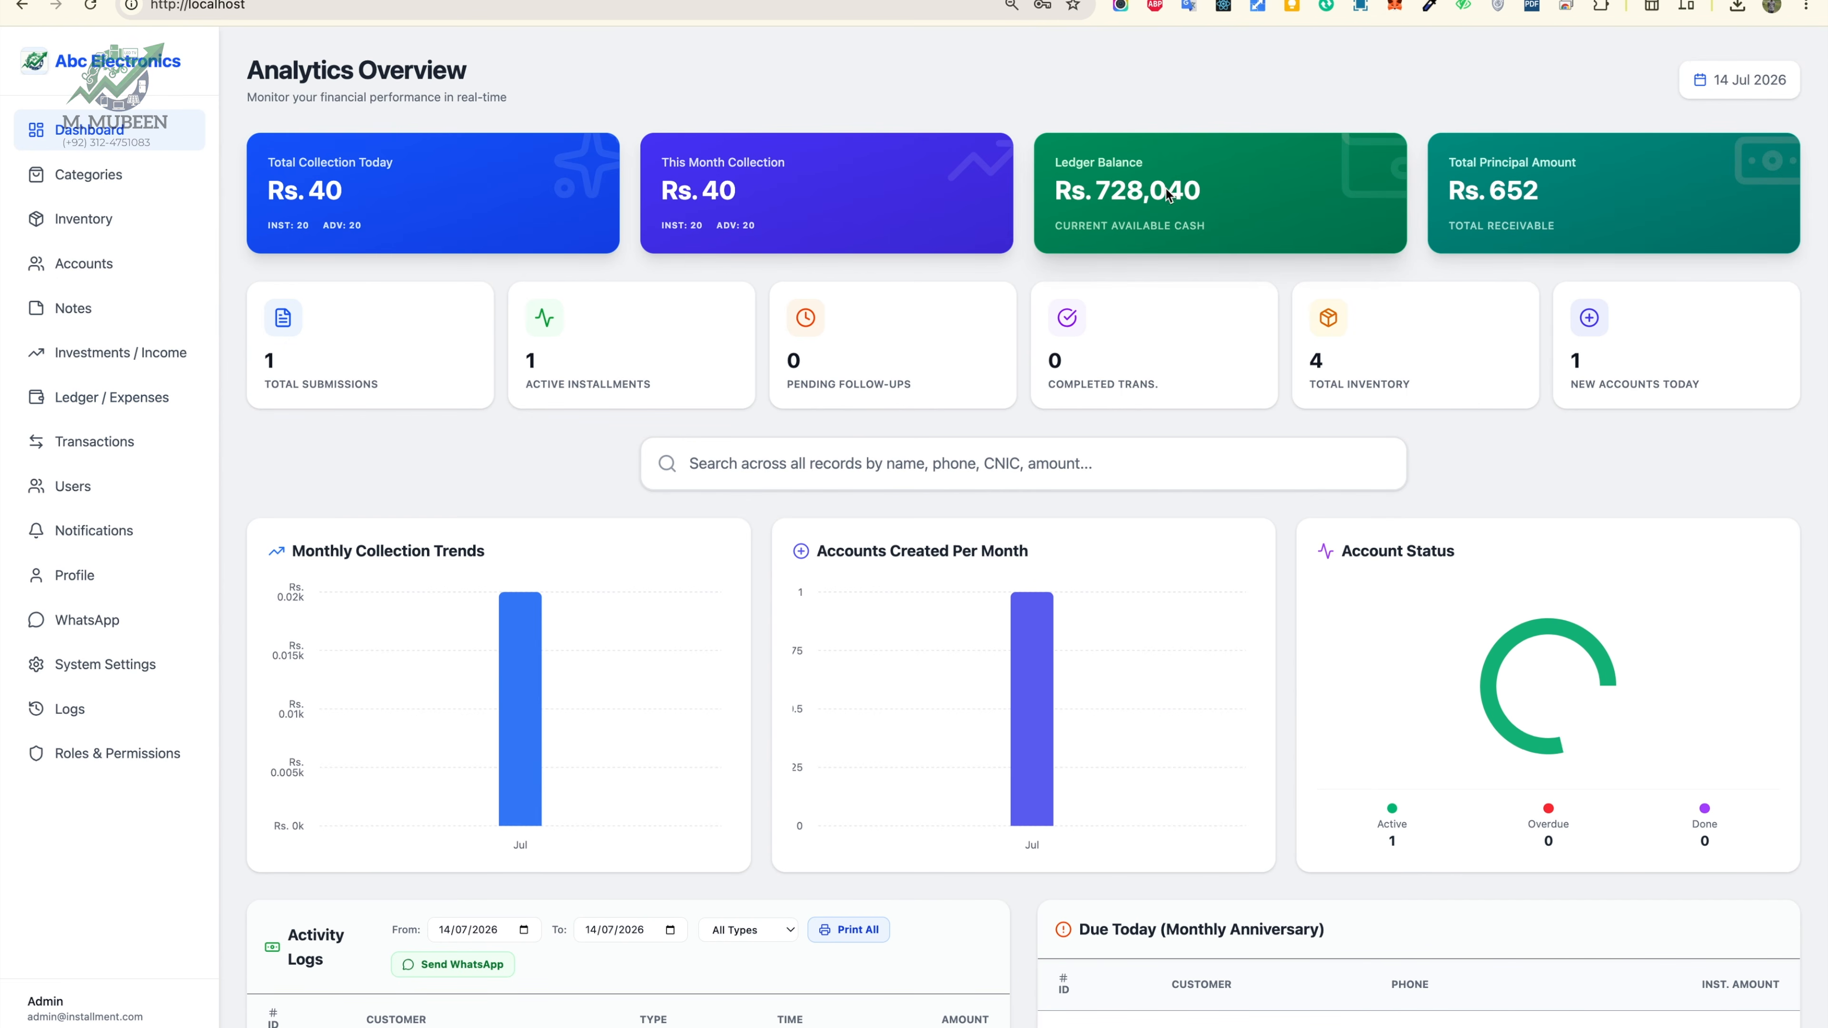
{"action": "left_click", "coordinate": [108, 397]}
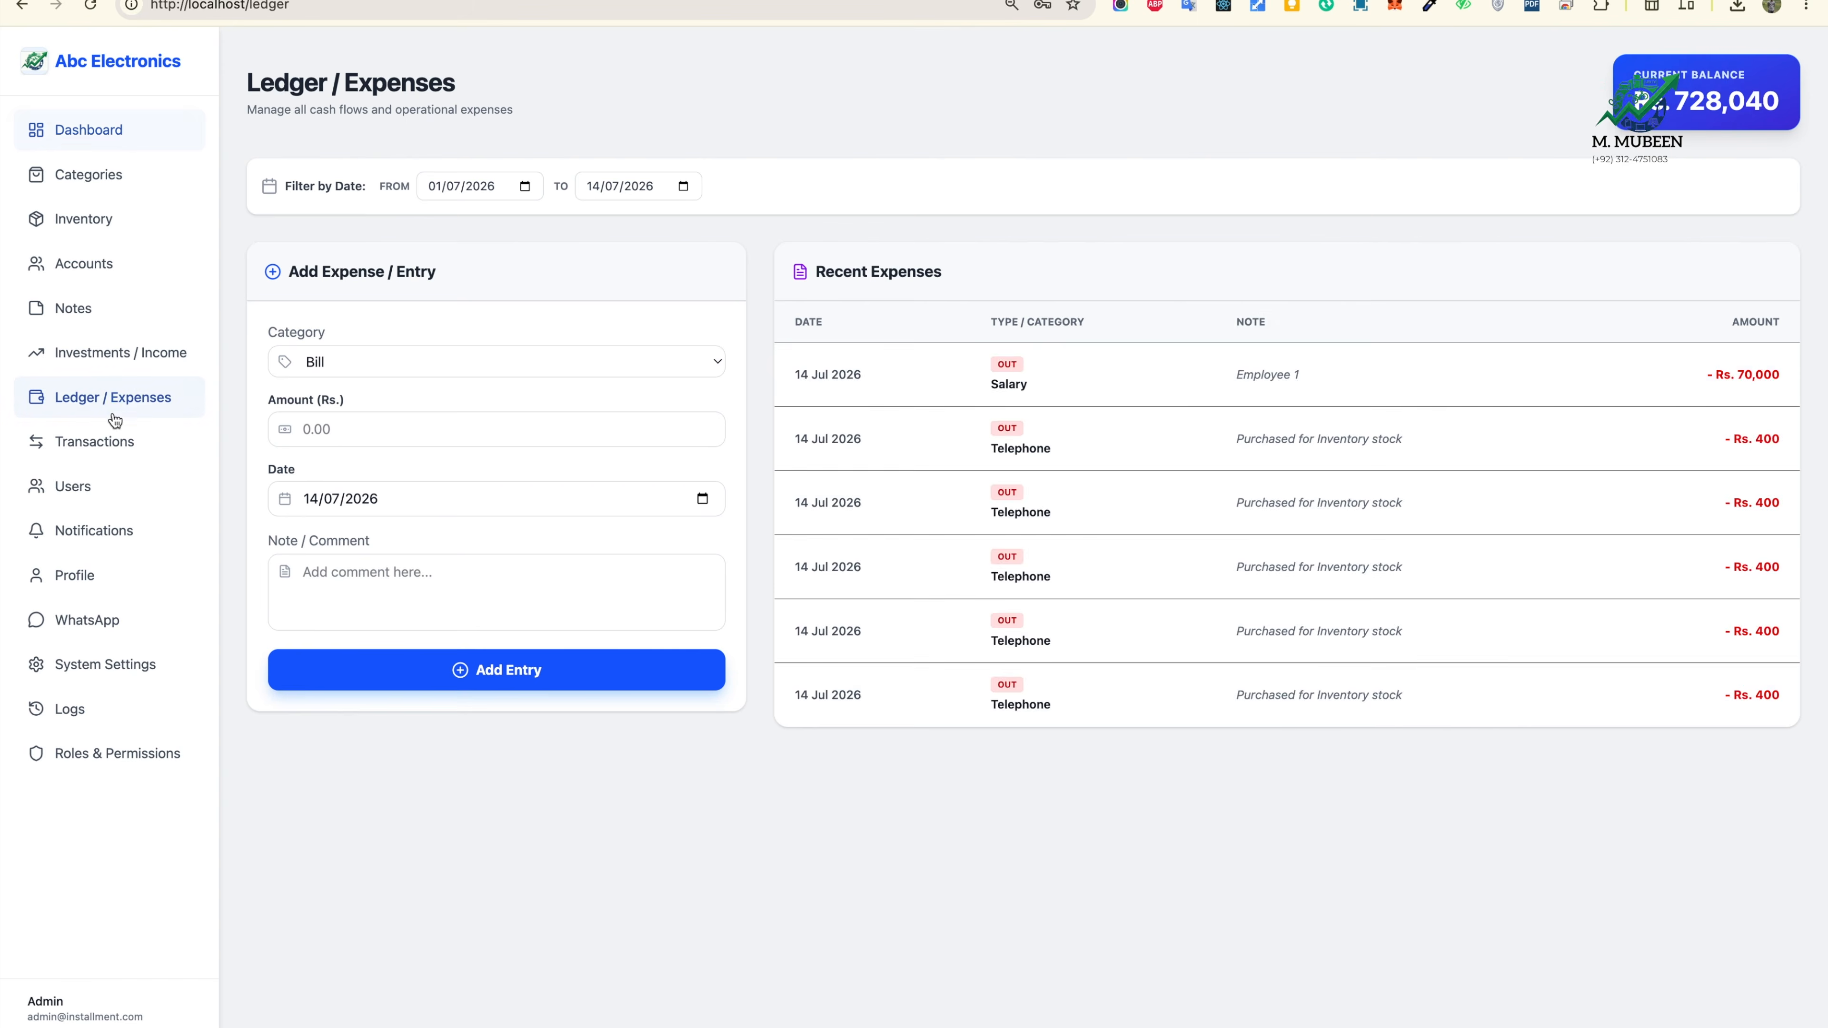
{"action": "left_click", "coordinate": [97, 442]}
{"action": "scroll", "coordinate": [1156, 890], "scroll_direction": "down", "scroll_amount": 1}
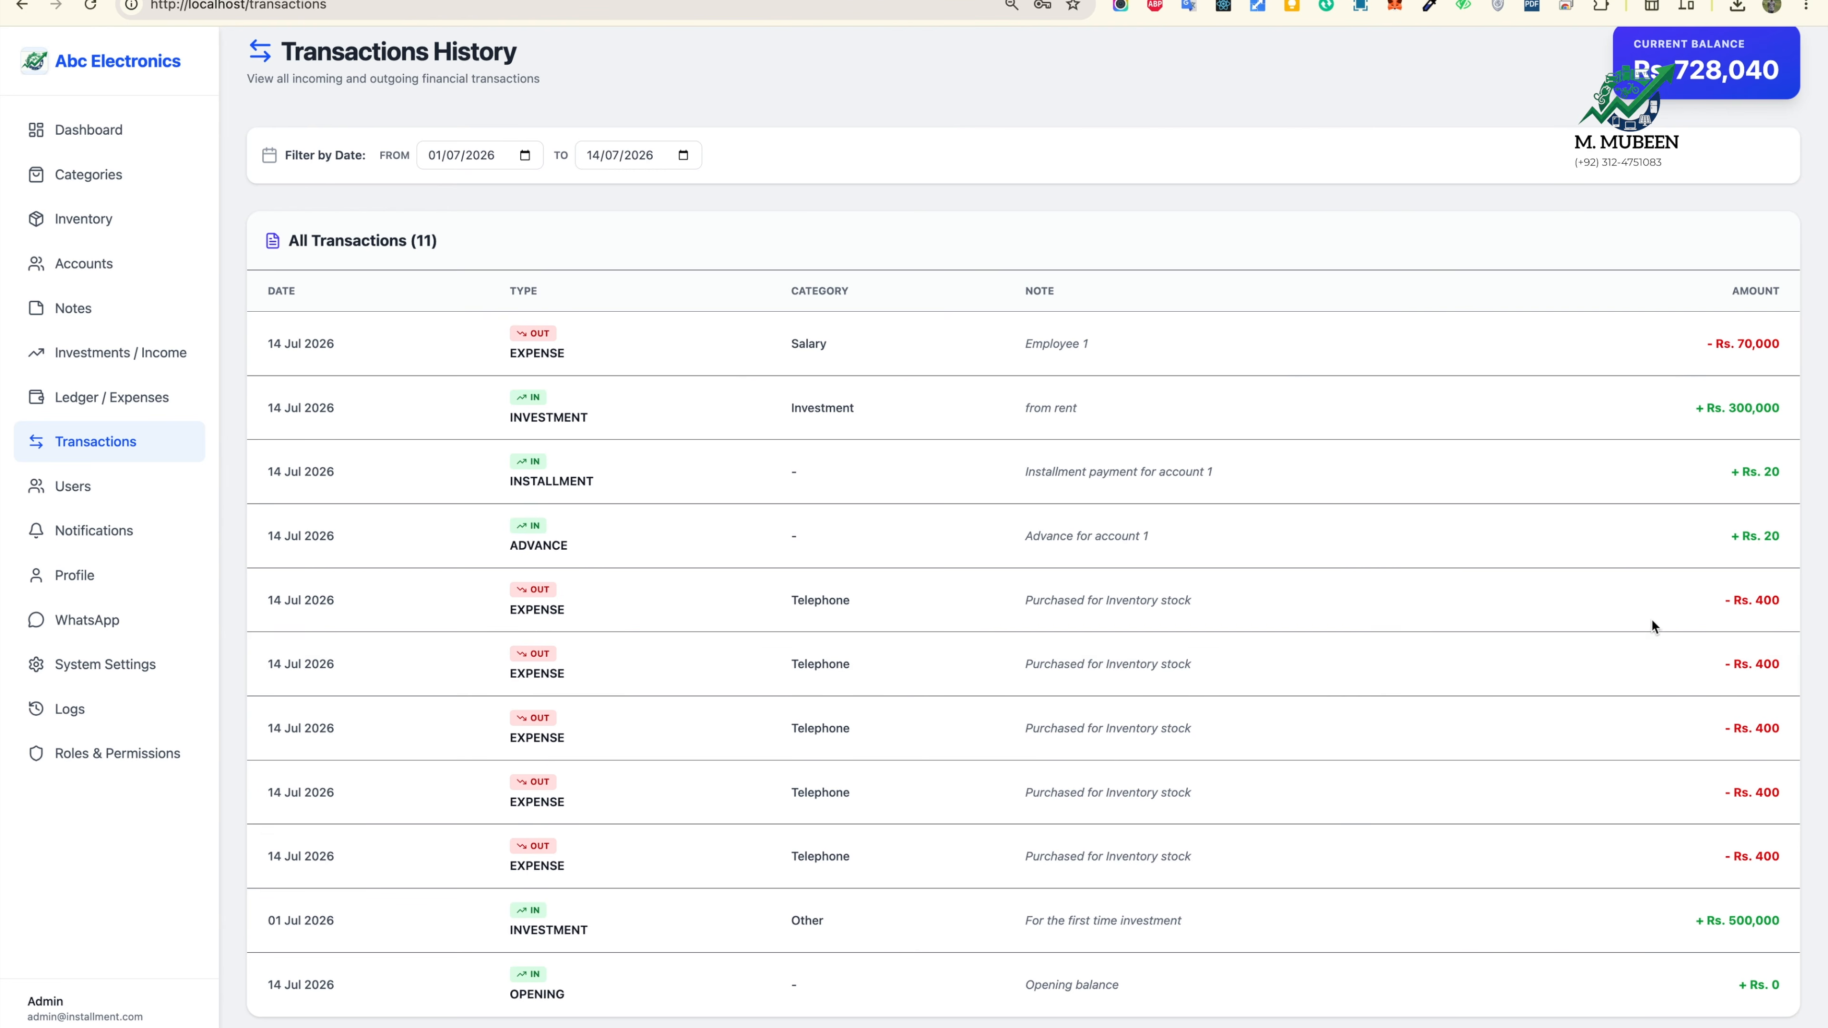
{"action": "scroll", "coordinate": [1686, 767], "scroll_direction": "up", "scroll_amount": 1}
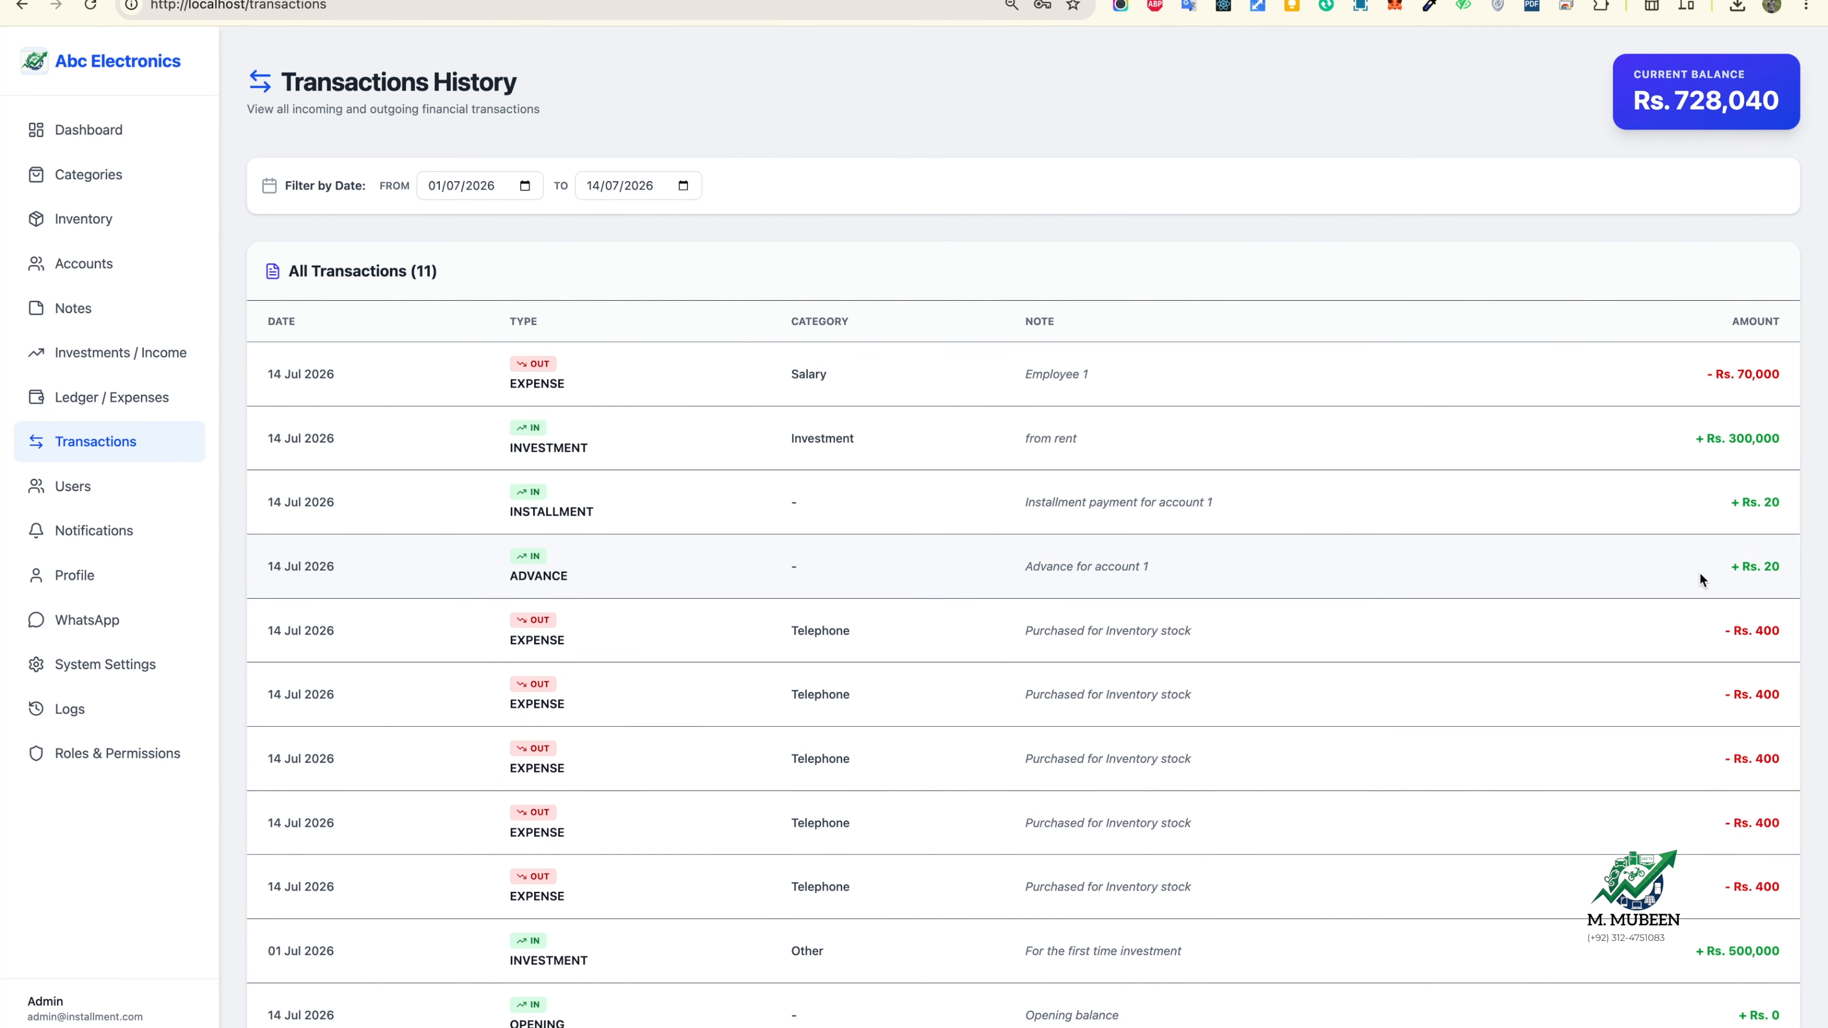
{"action": "left_click_drag", "start_coordinate": [1731, 569], "coordinate": [1788, 570]}
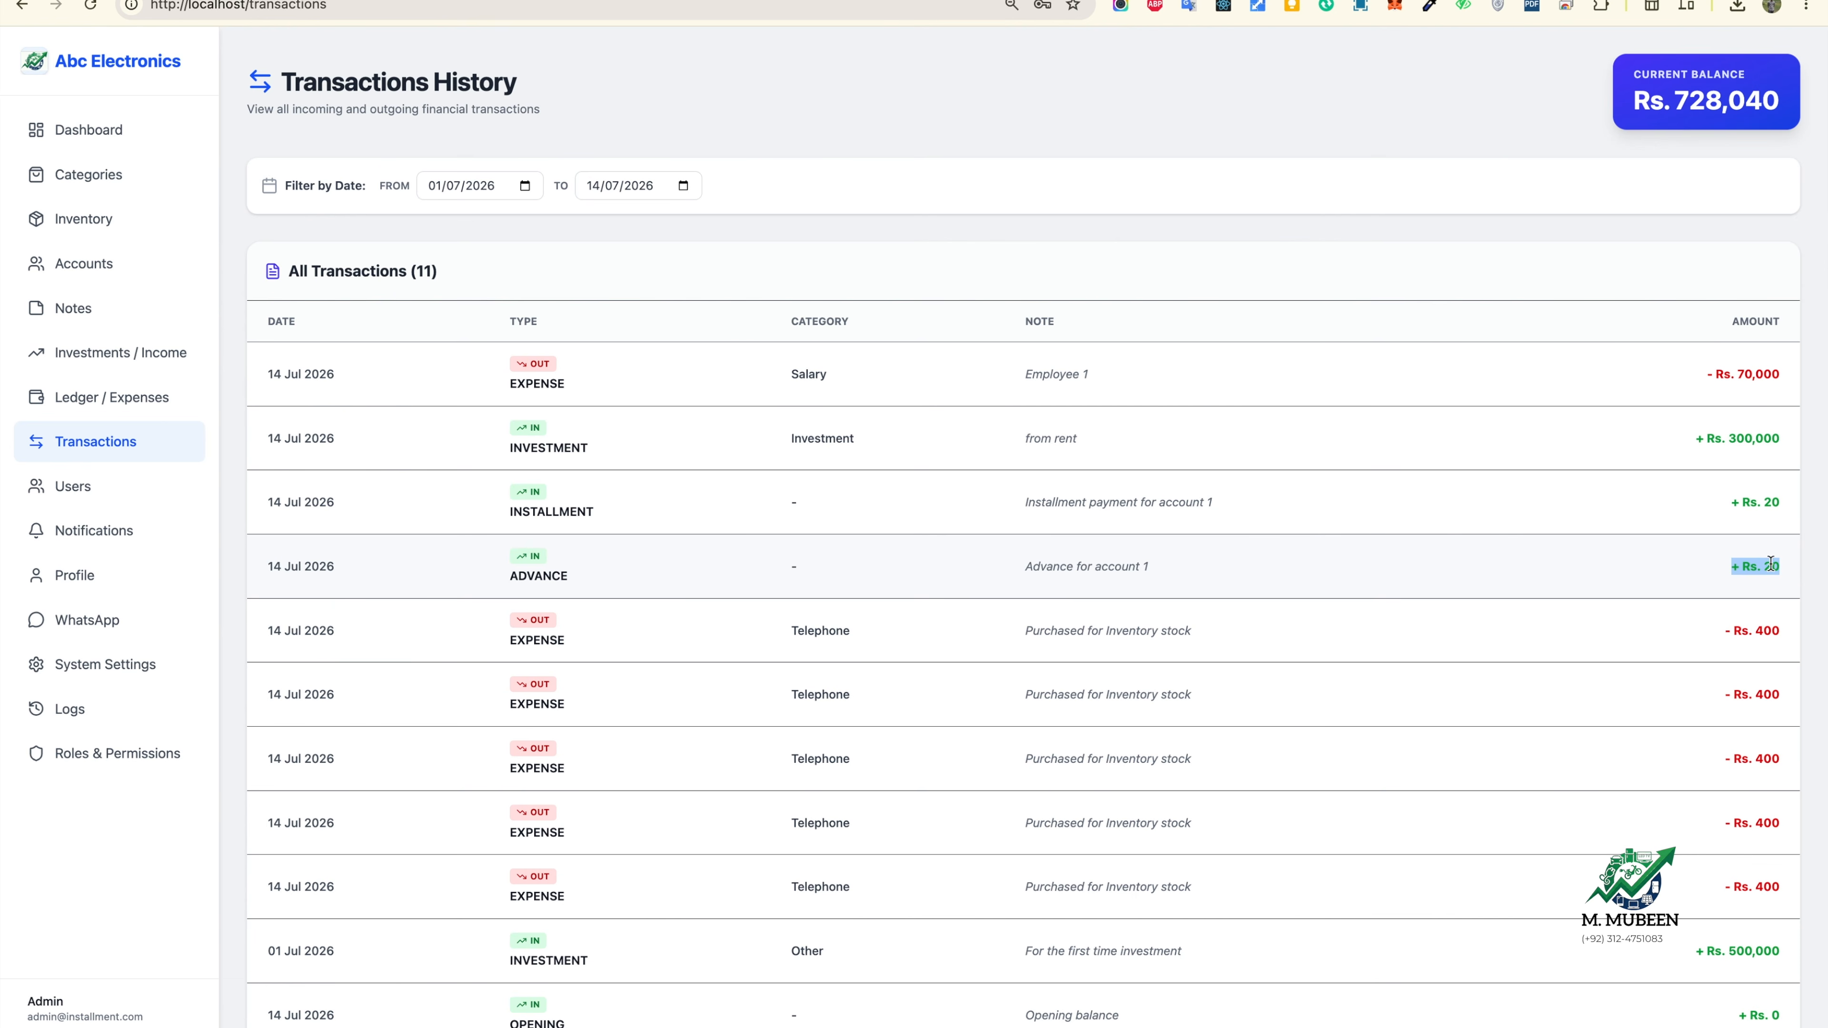
{"action": "left_click_drag", "start_coordinate": [1784, 568], "coordinate": [1781, 503]}
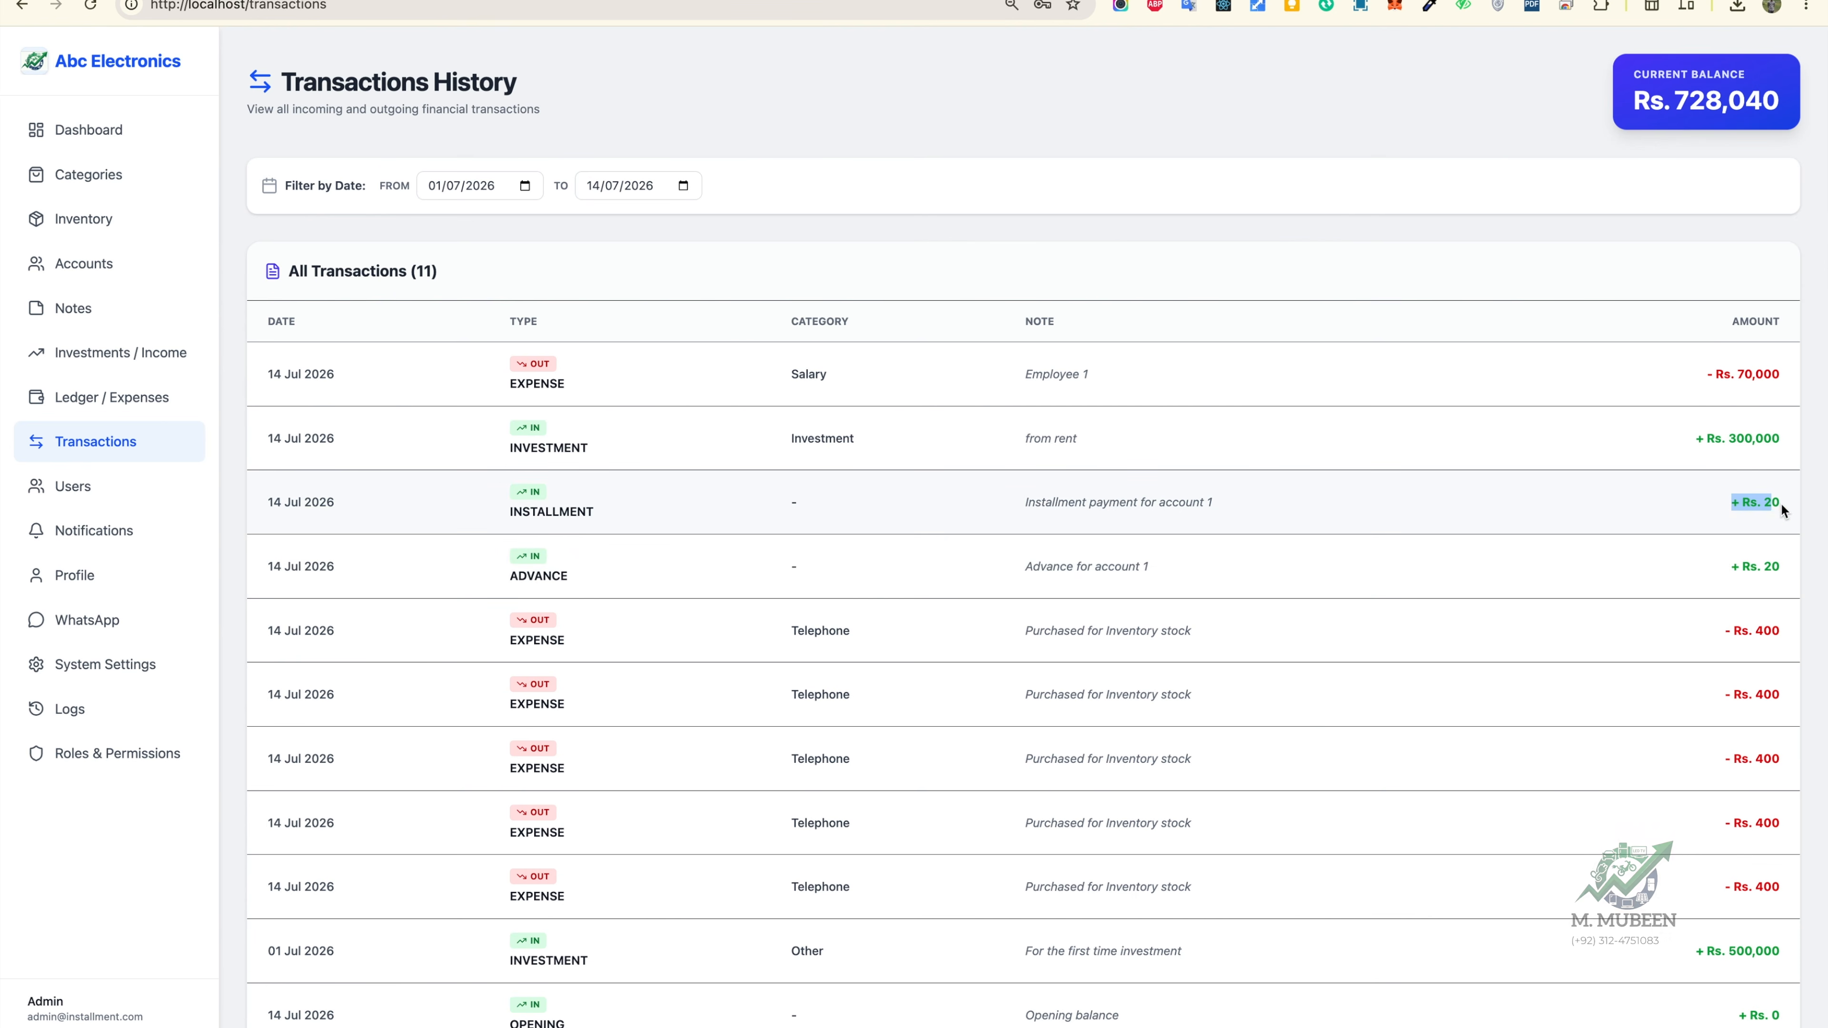
{"action": "left_click", "coordinate": [1669, 450]}
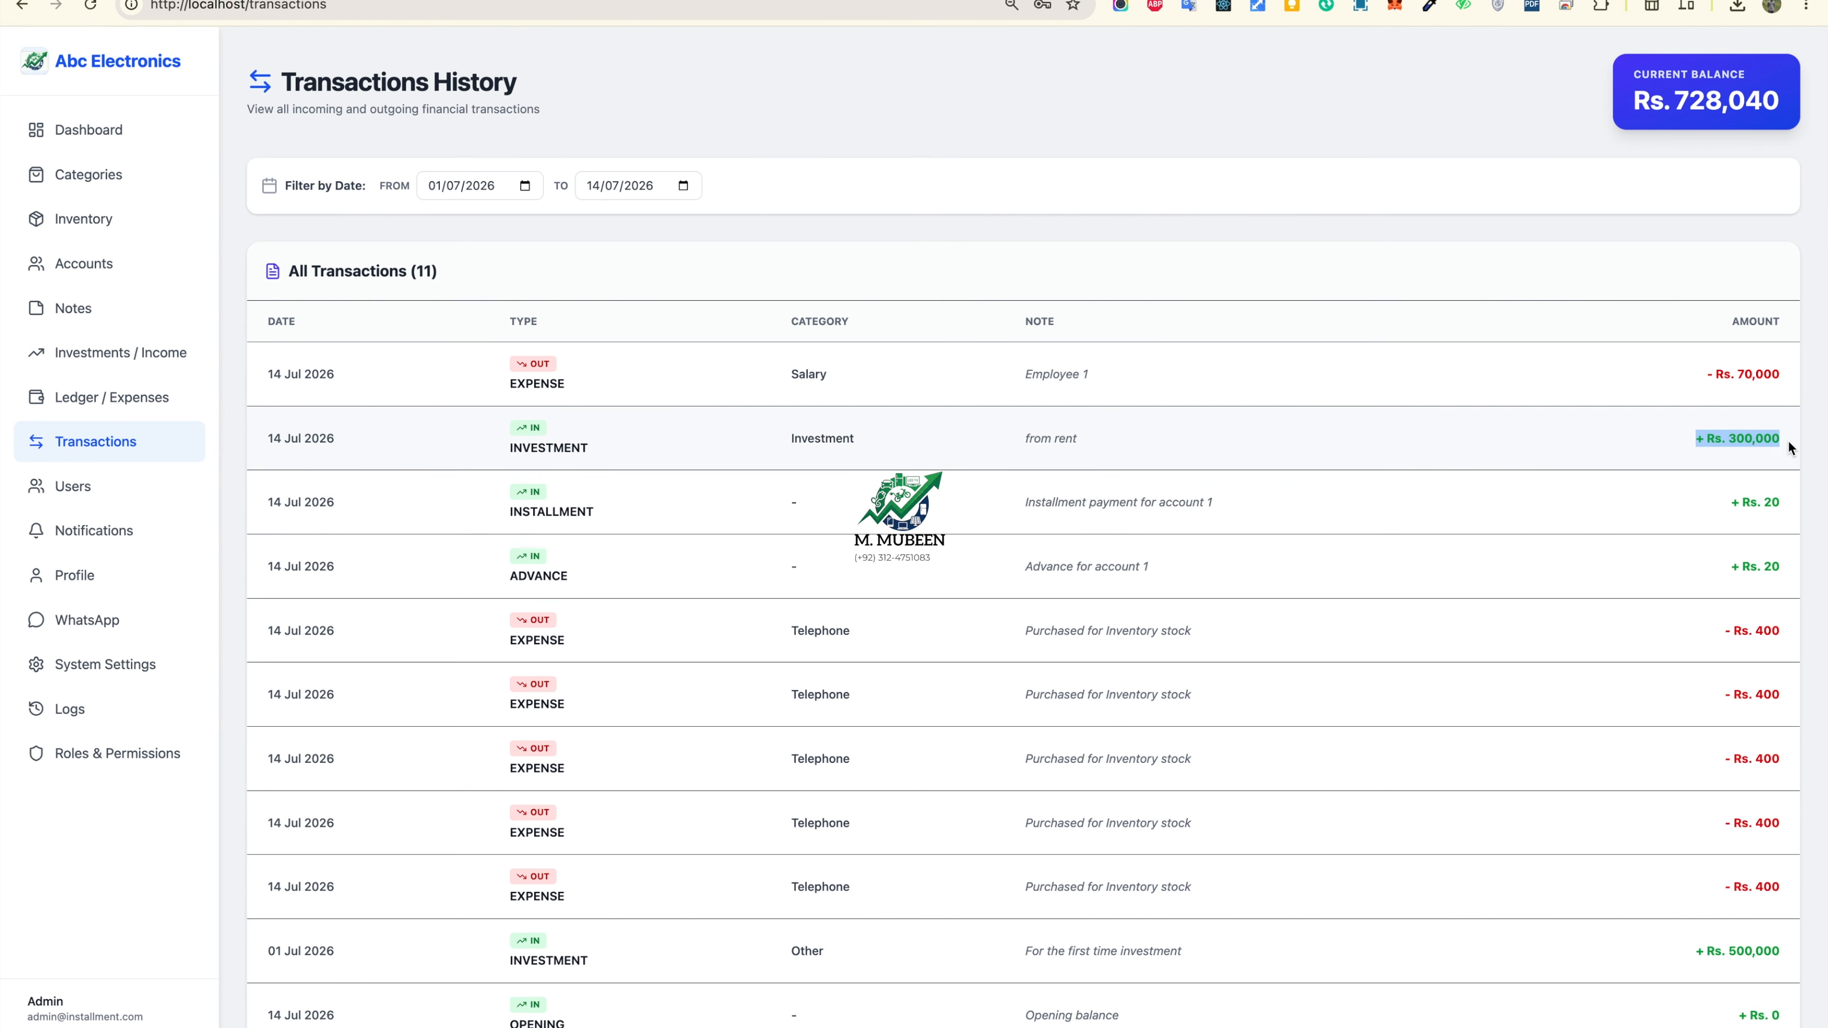
{"action": "left_click_drag", "start_coordinate": [1708, 374], "coordinate": [1783, 375]}
{"action": "left_click", "coordinate": [1687, 393]}
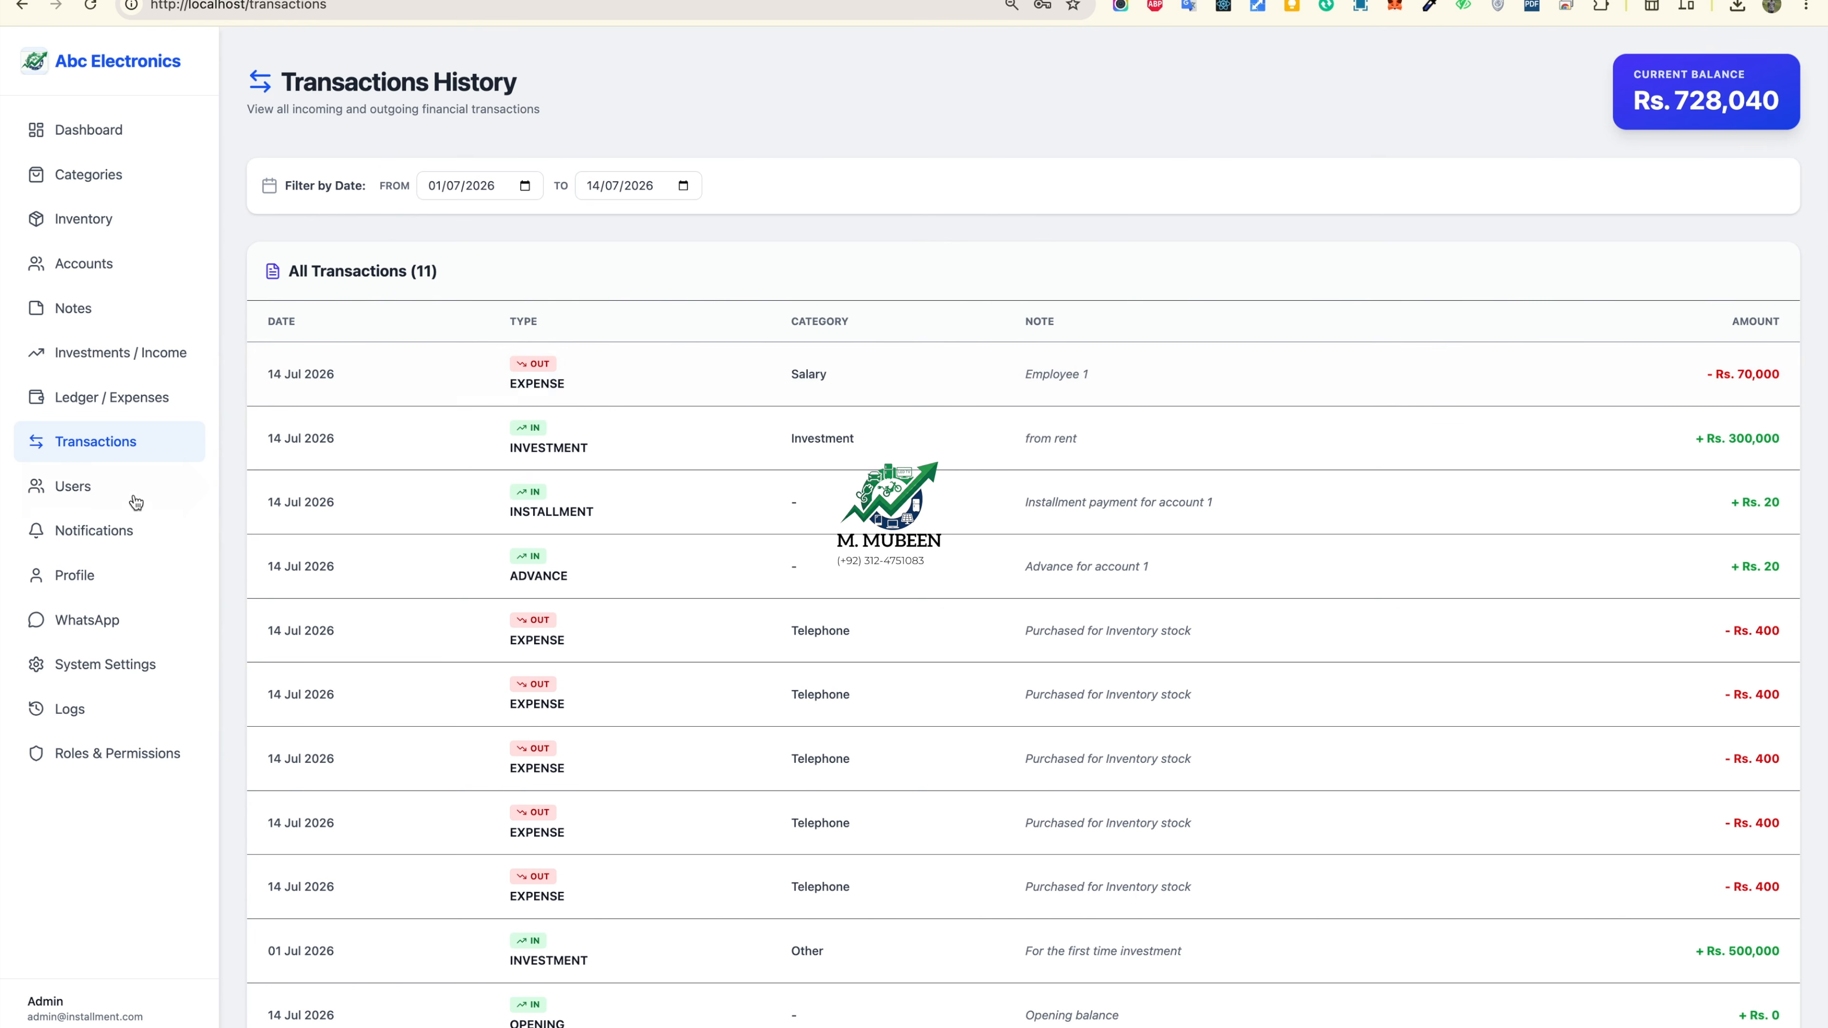
Step: In User Management, start a new user and enter their name, e-mail and phone number
{"action": "left_click", "coordinate": [105, 497]}
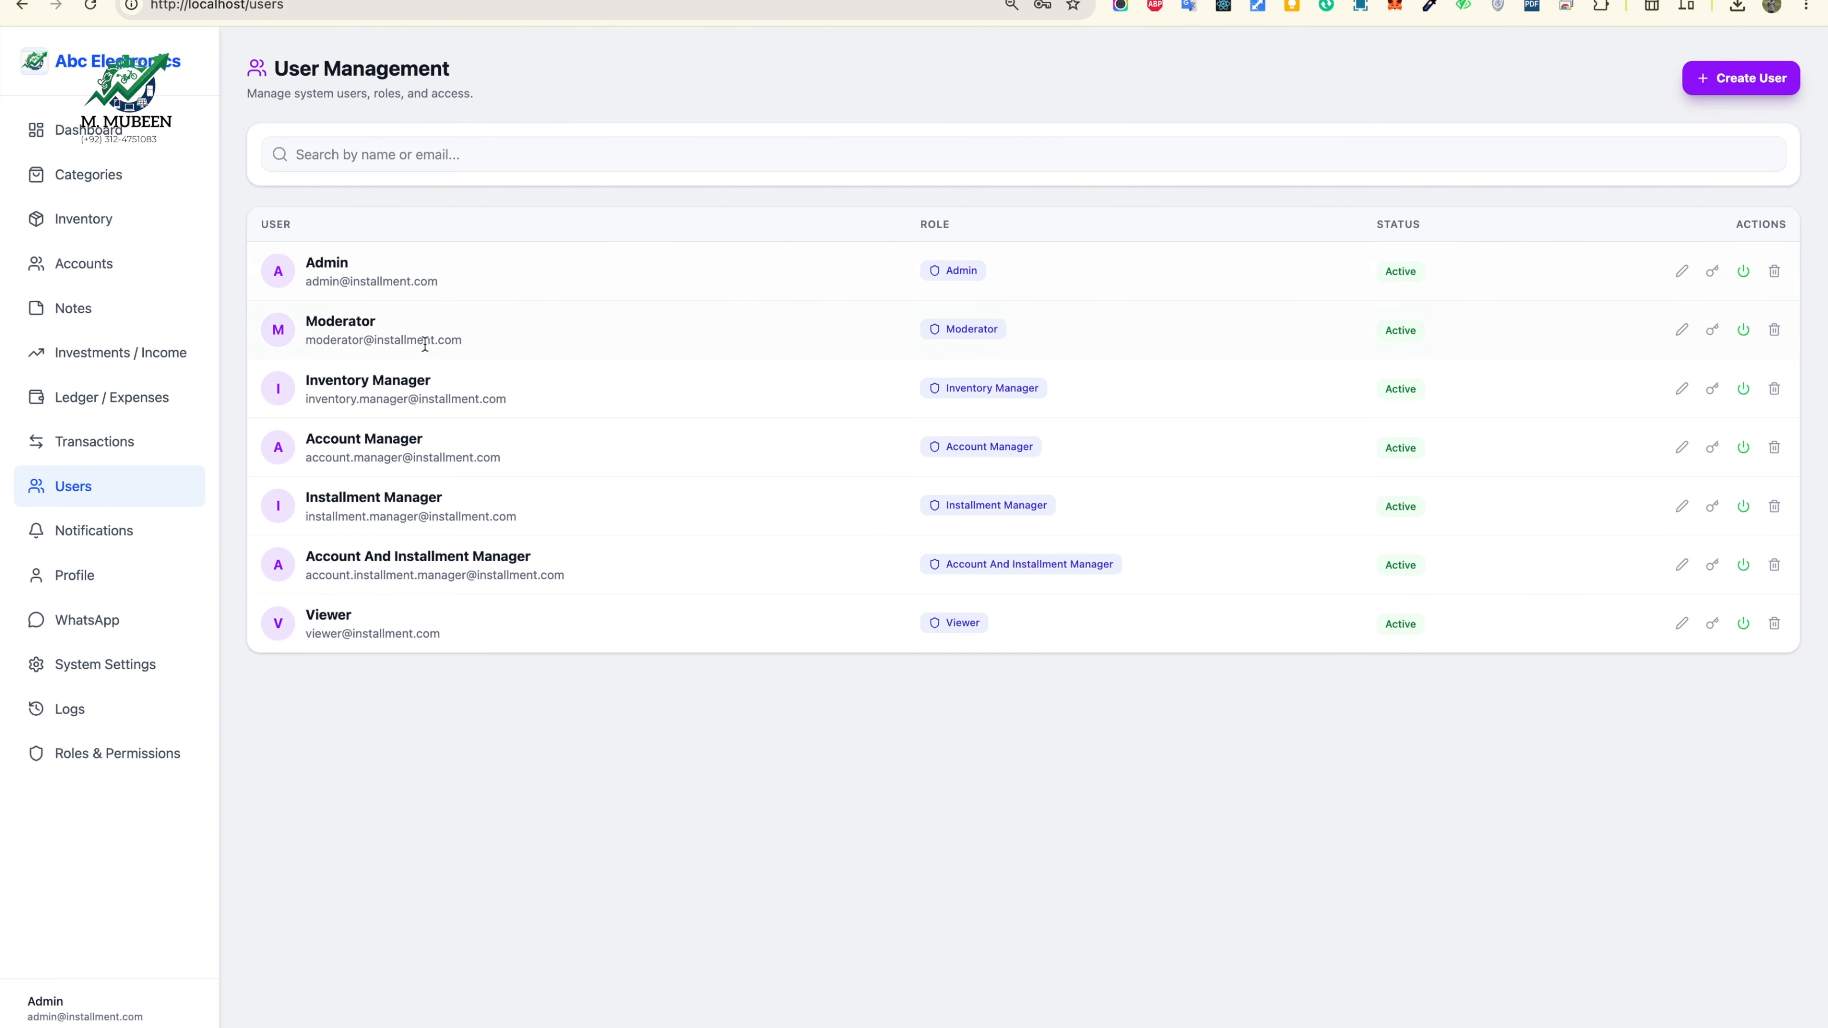
{"action": "left_click_drag", "start_coordinate": [304, 349], "coordinate": [449, 340]}
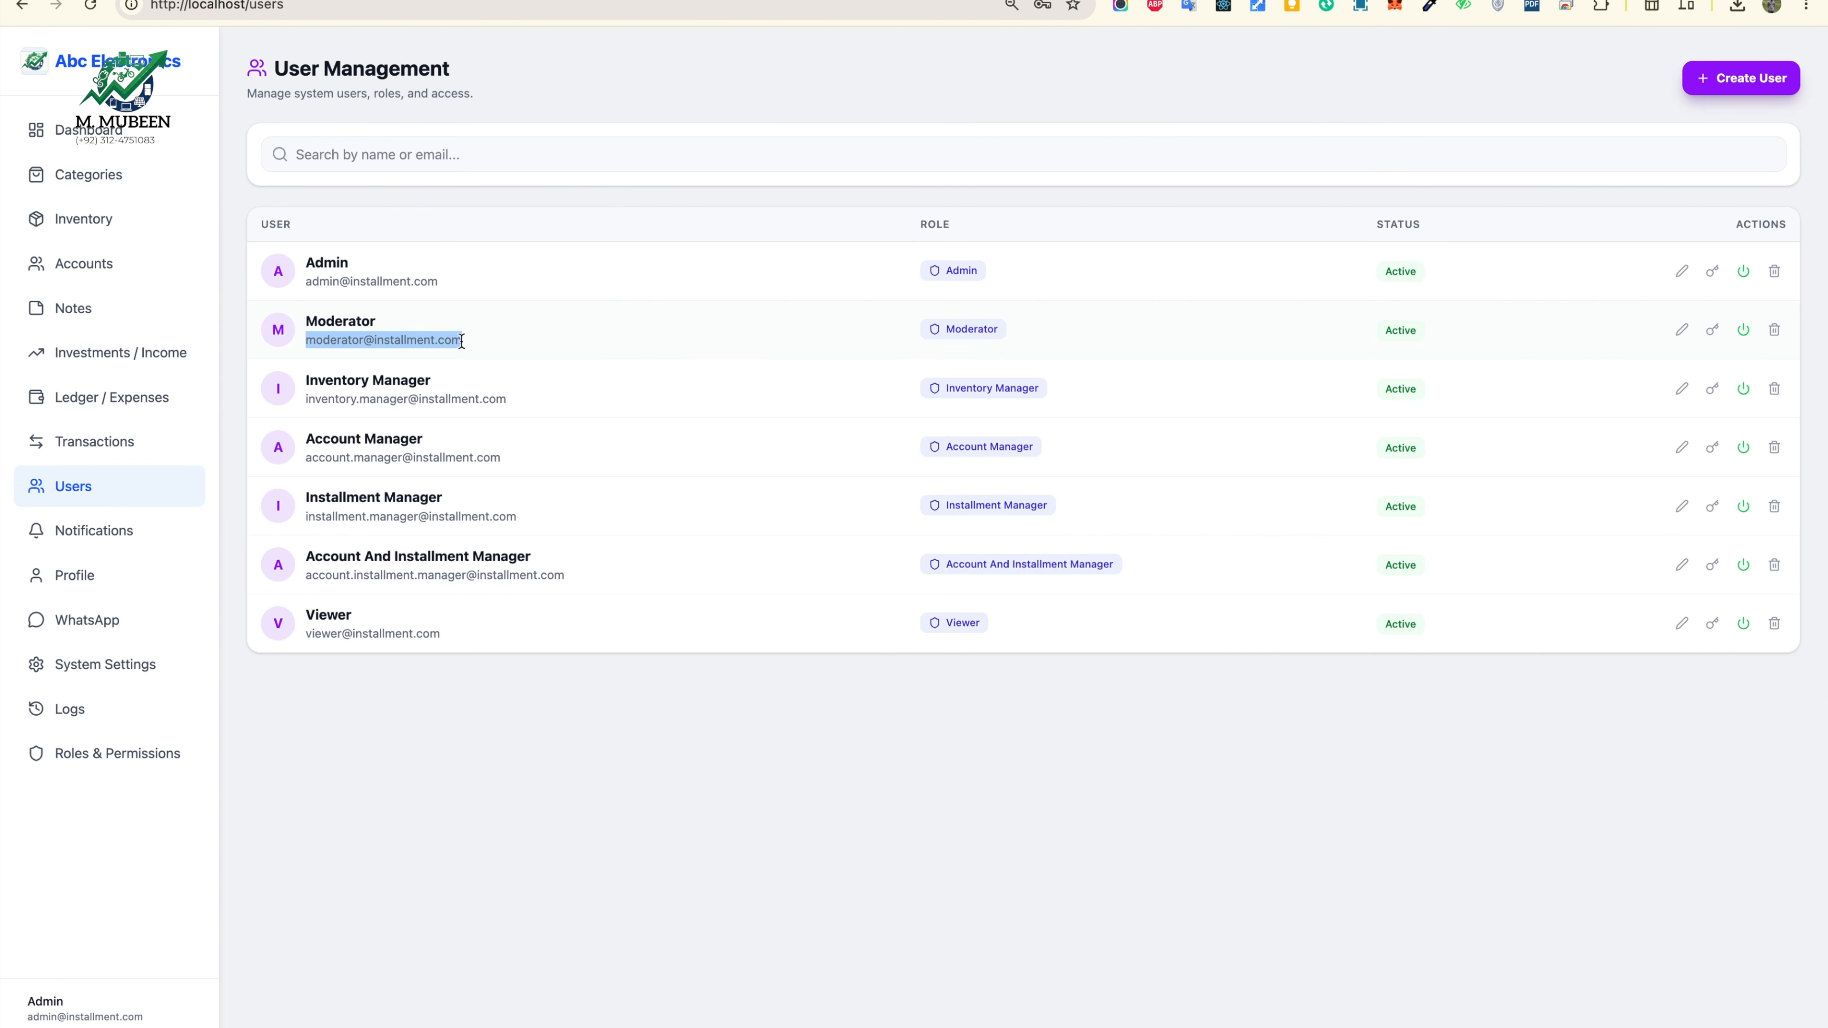
{"action": "left_click", "coordinate": [1741, 81]}
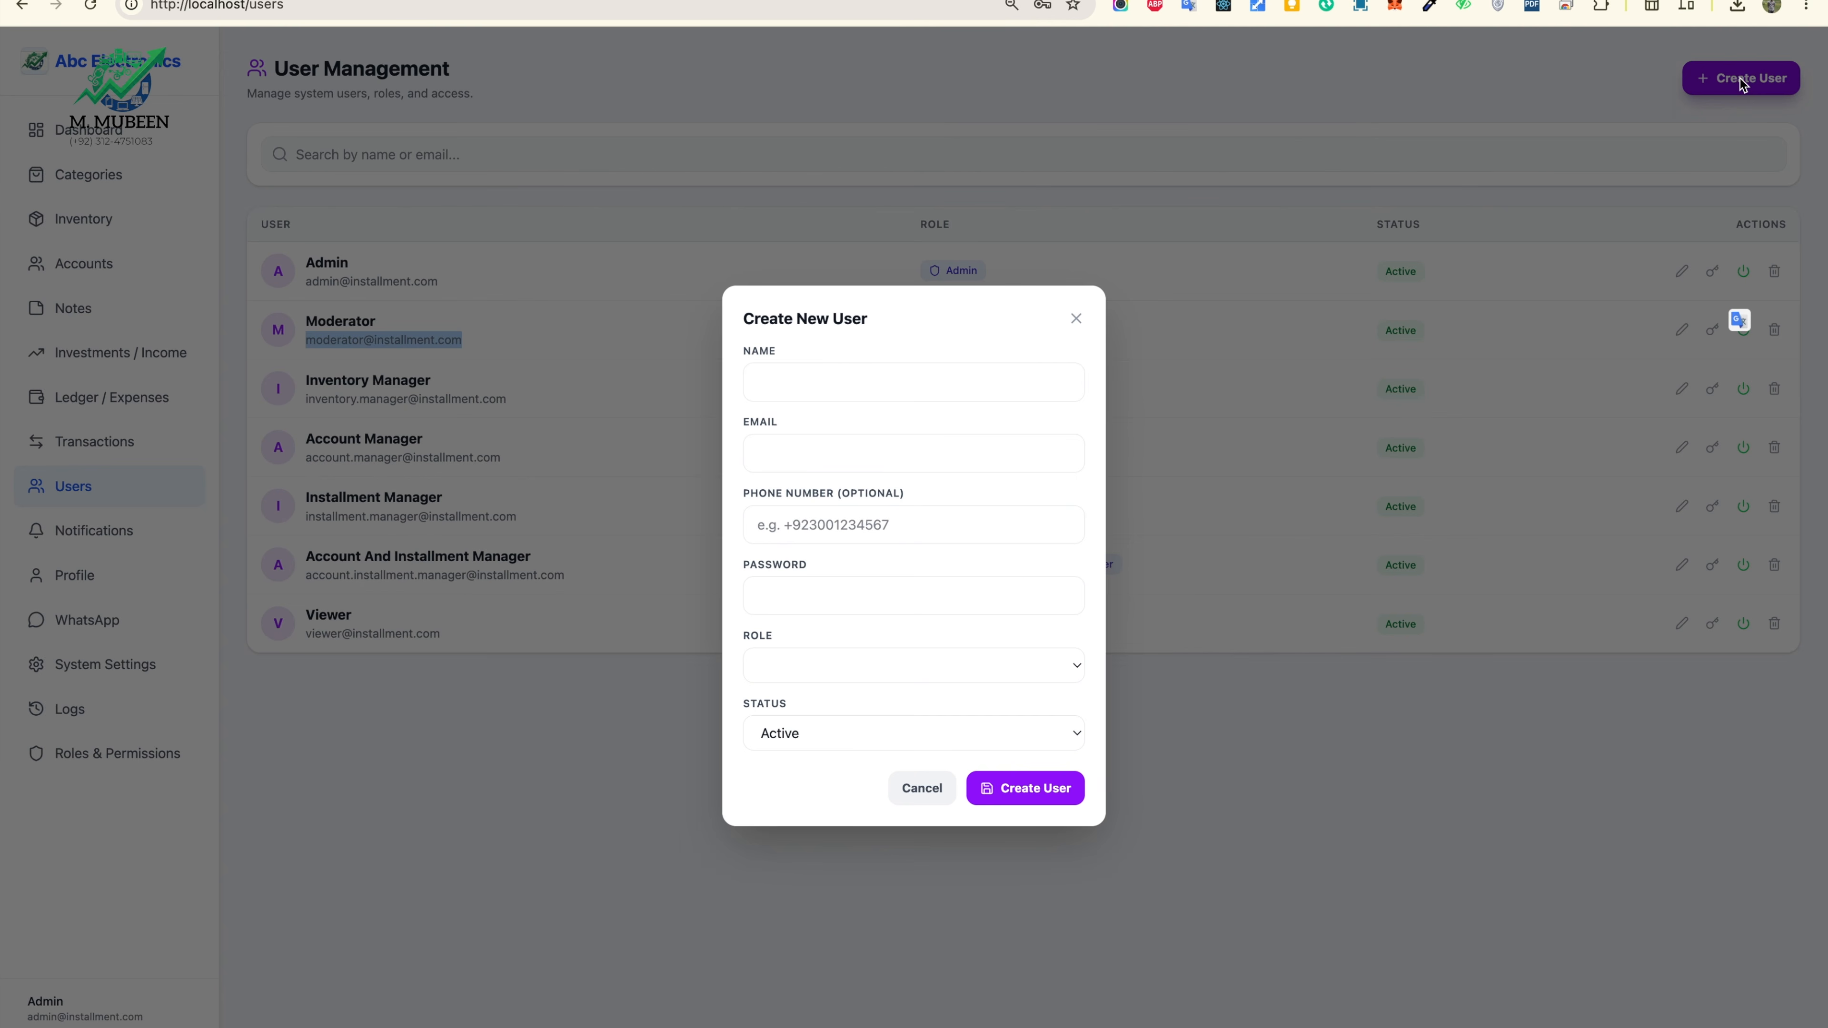
{"action": "left_click", "coordinate": [873, 377]}
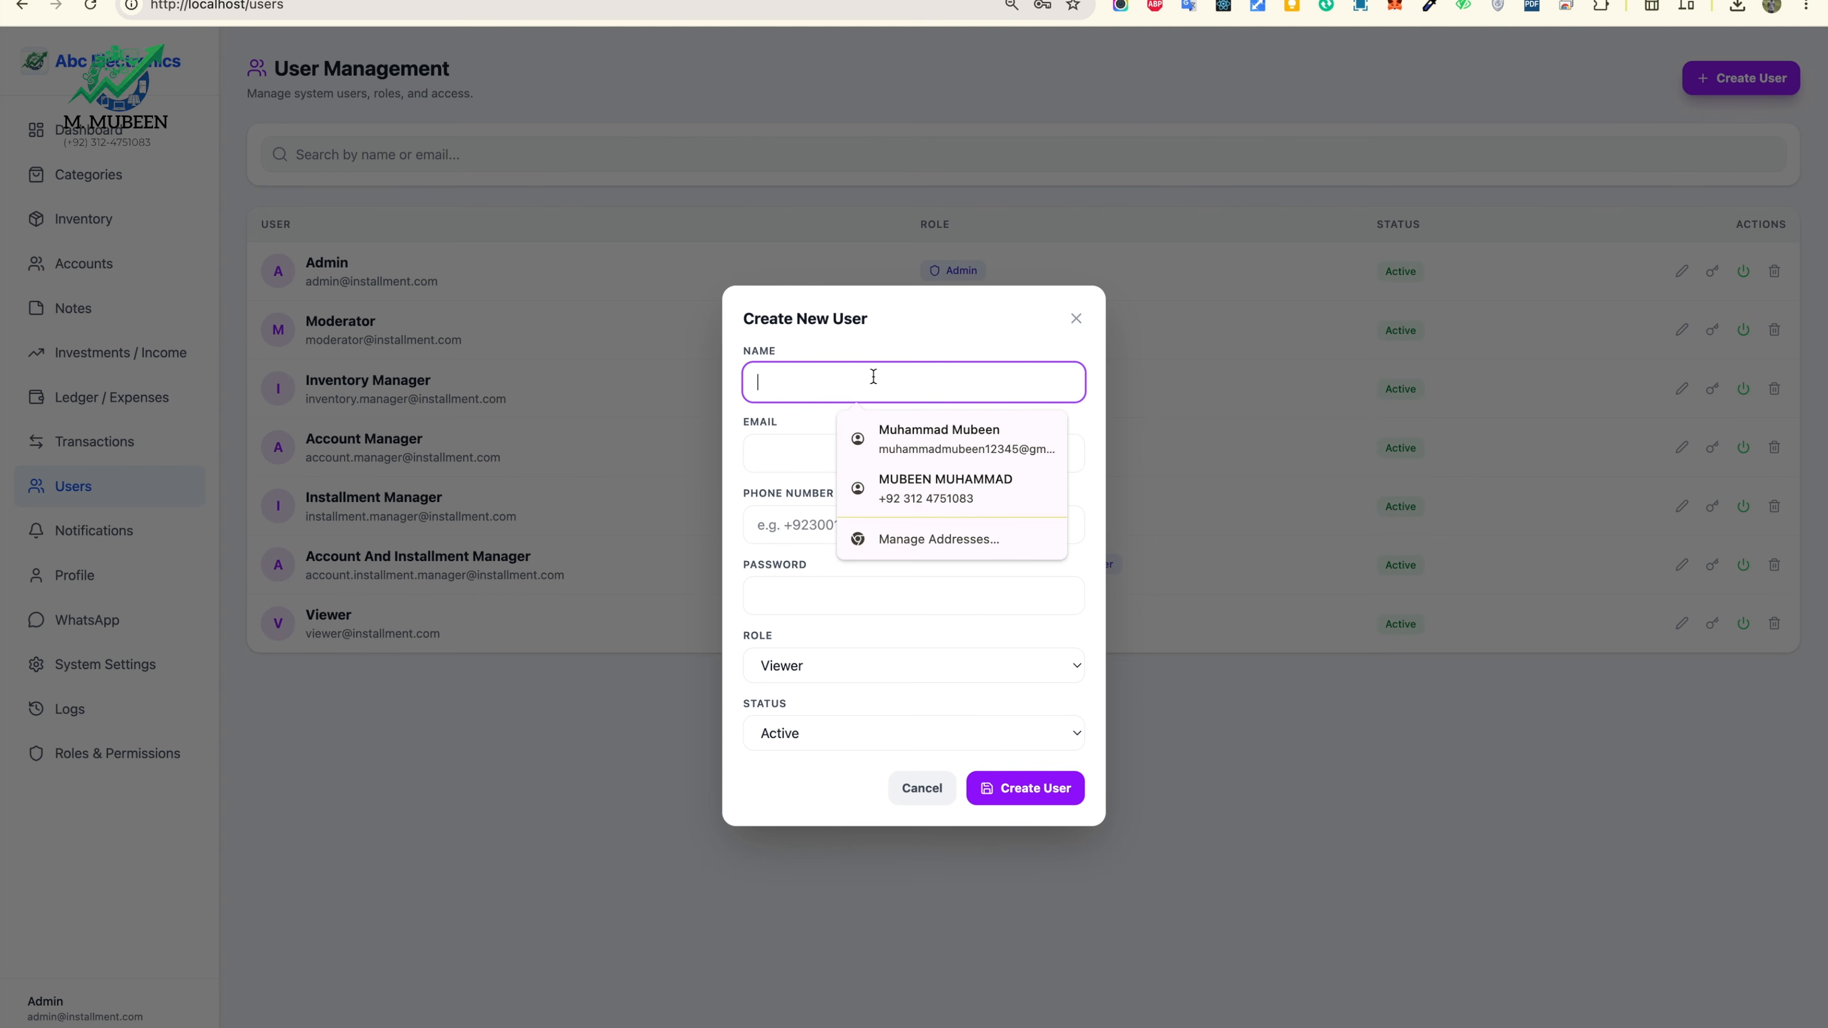
{"action": "type", "text": "ali"}
{"action": "left_click", "coordinate": [812, 440]}
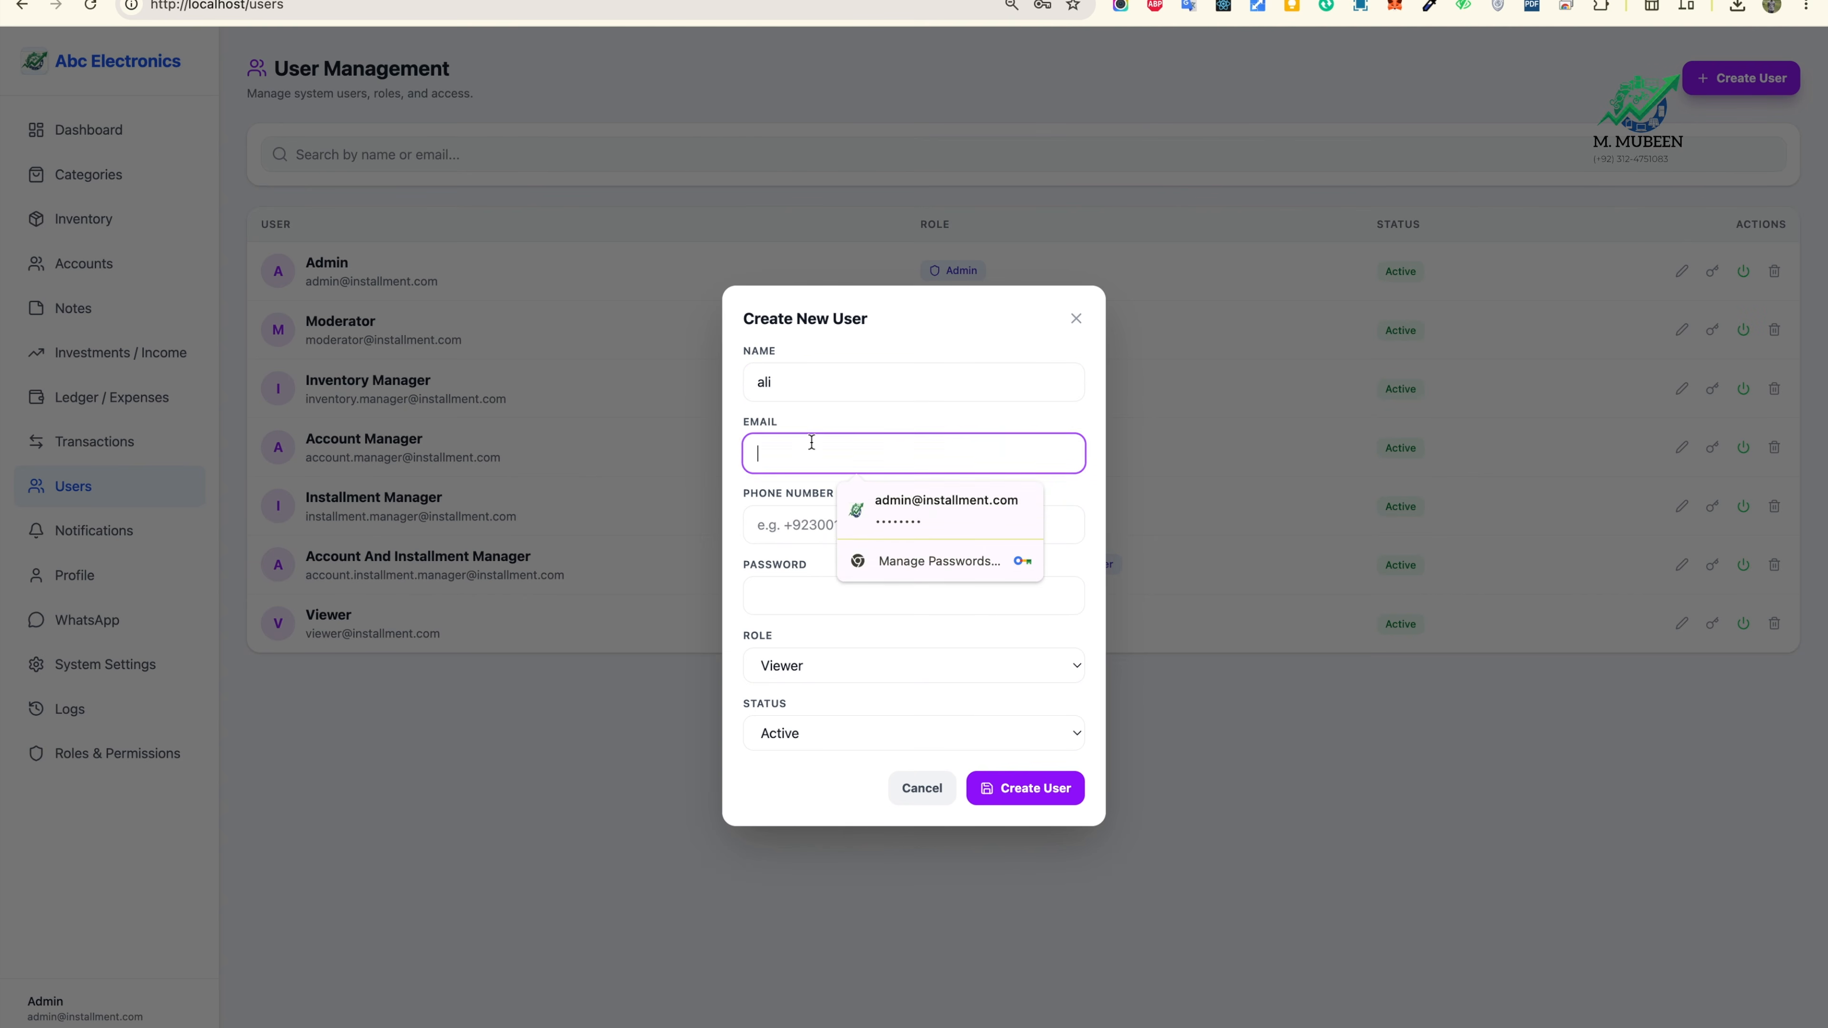
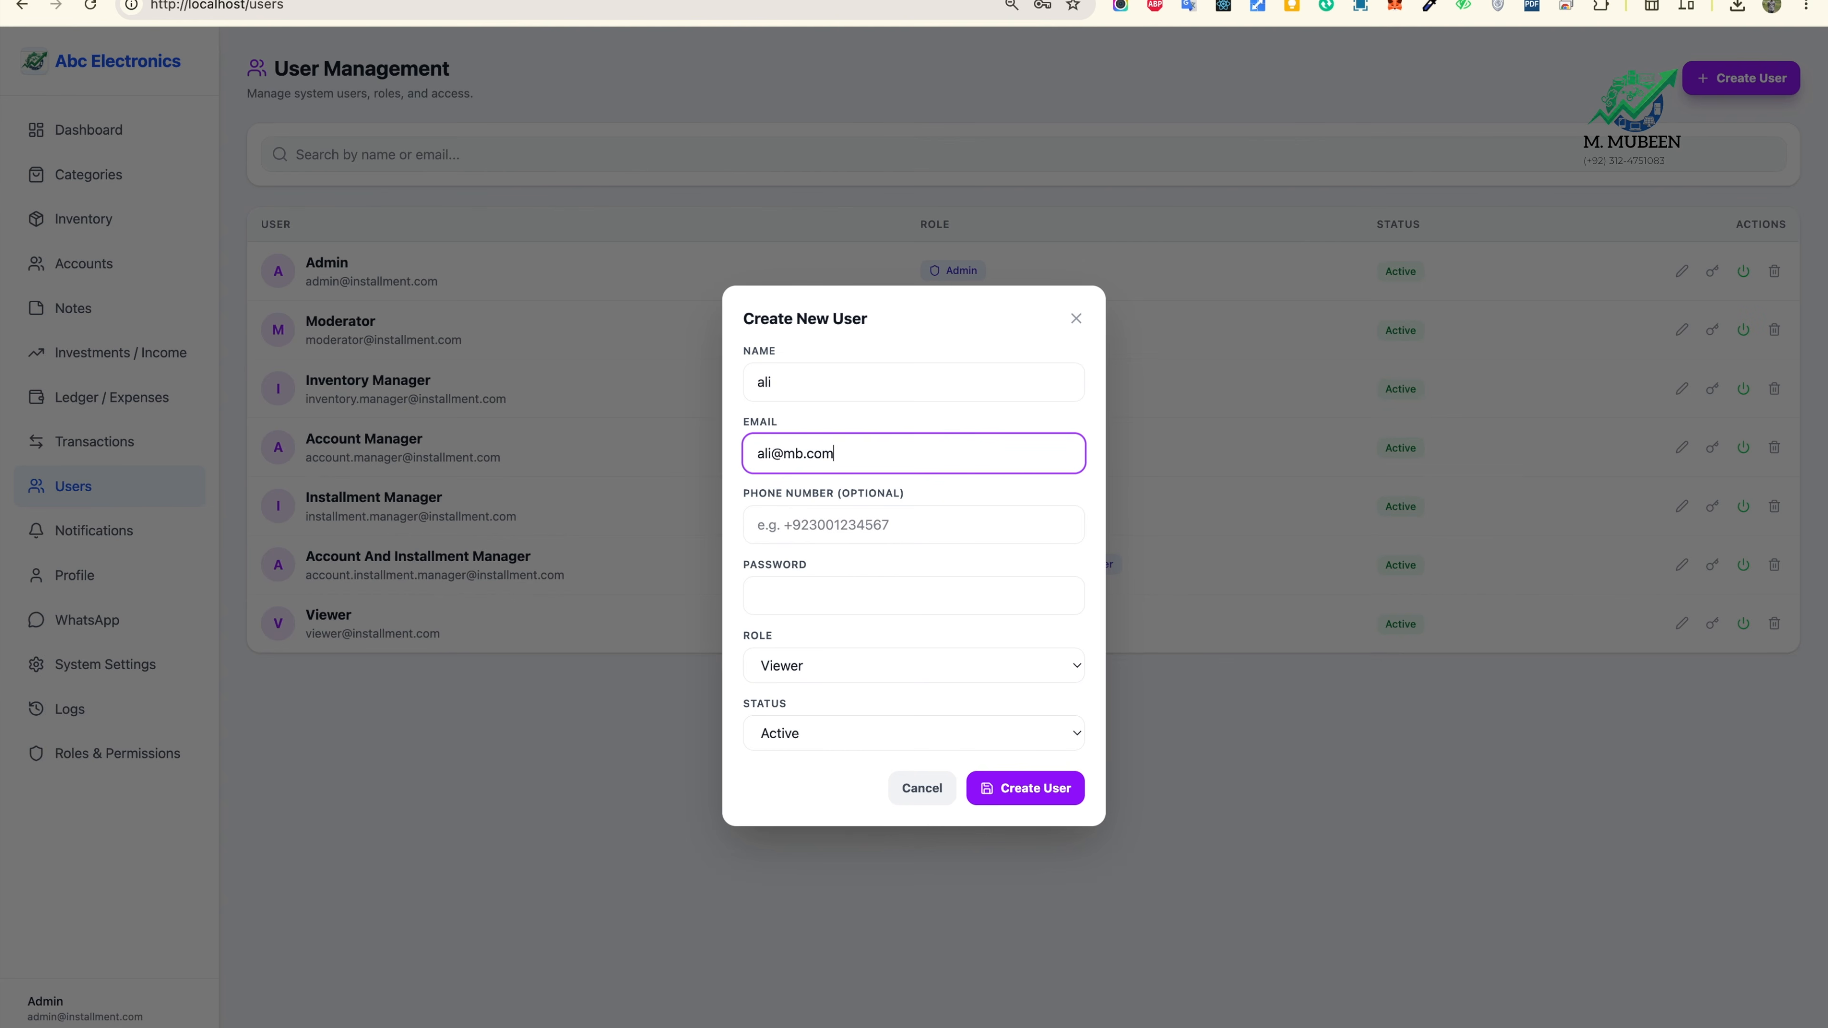
{"action": "left_click", "coordinate": [820, 517]}
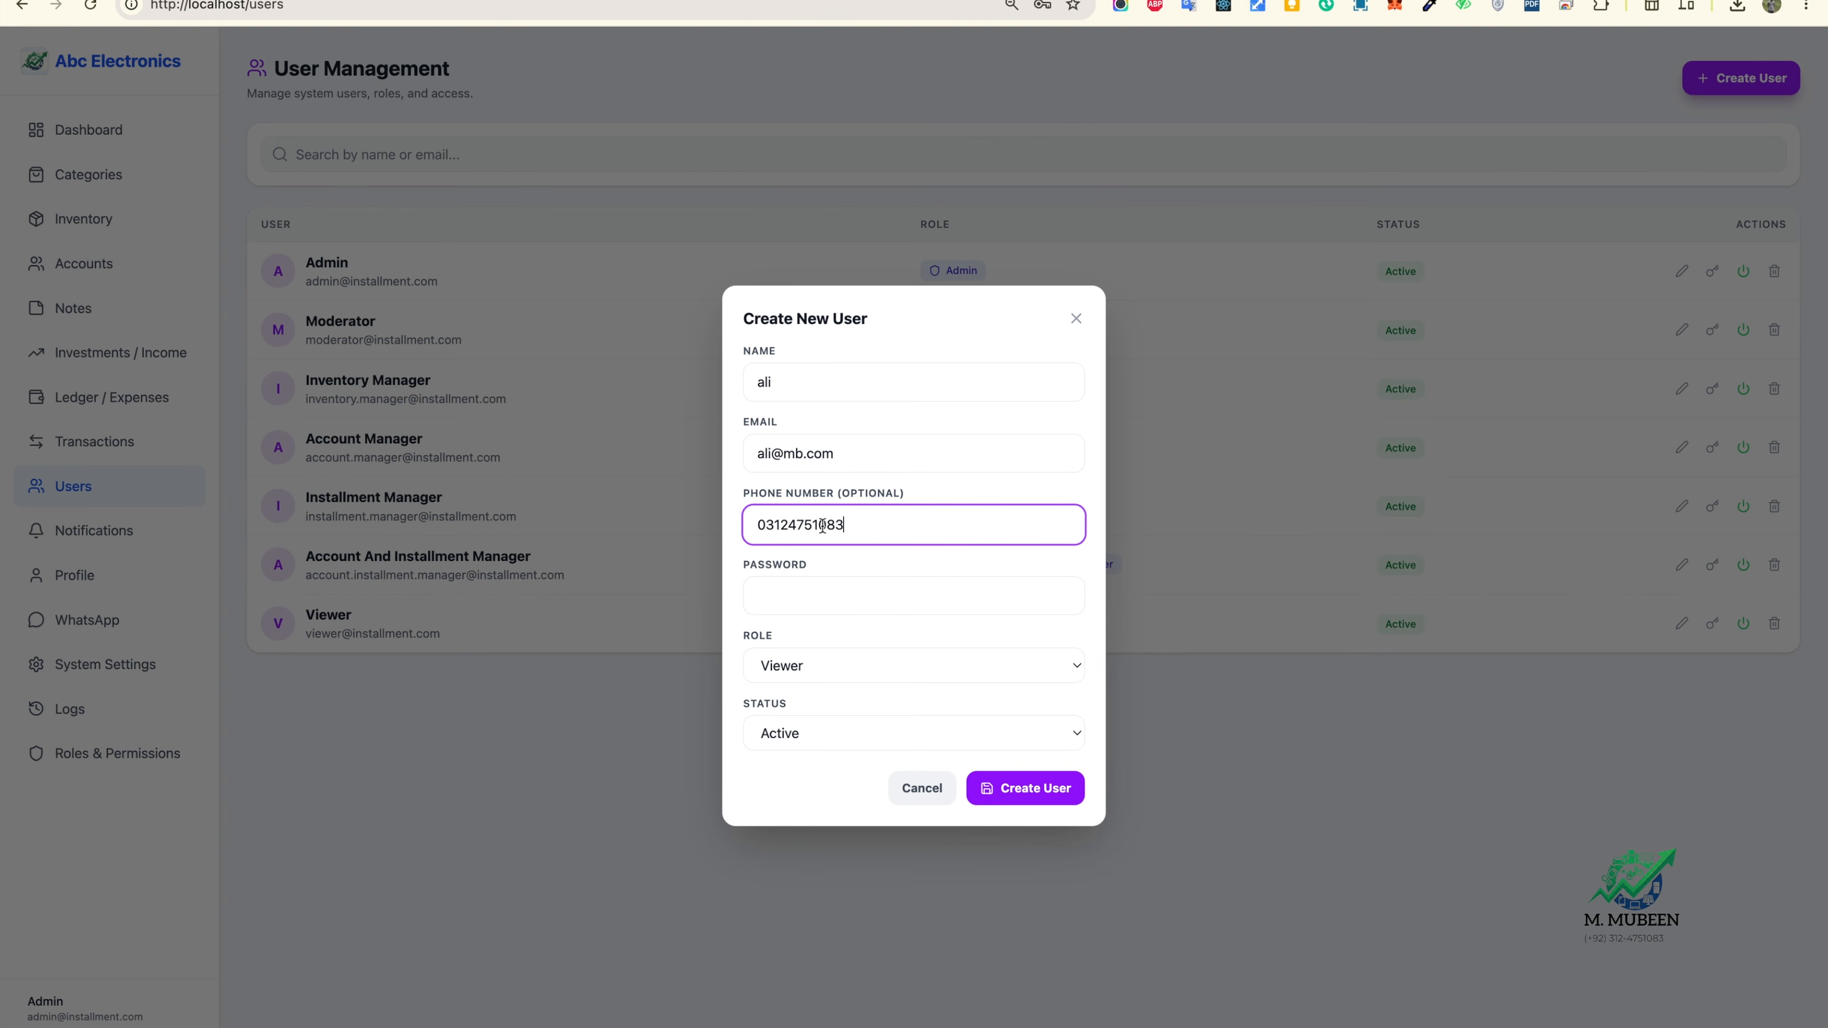
Step: Fill the saved password, choose the Moderator role and create the user
{"action": "left_click", "coordinate": [836, 597]}
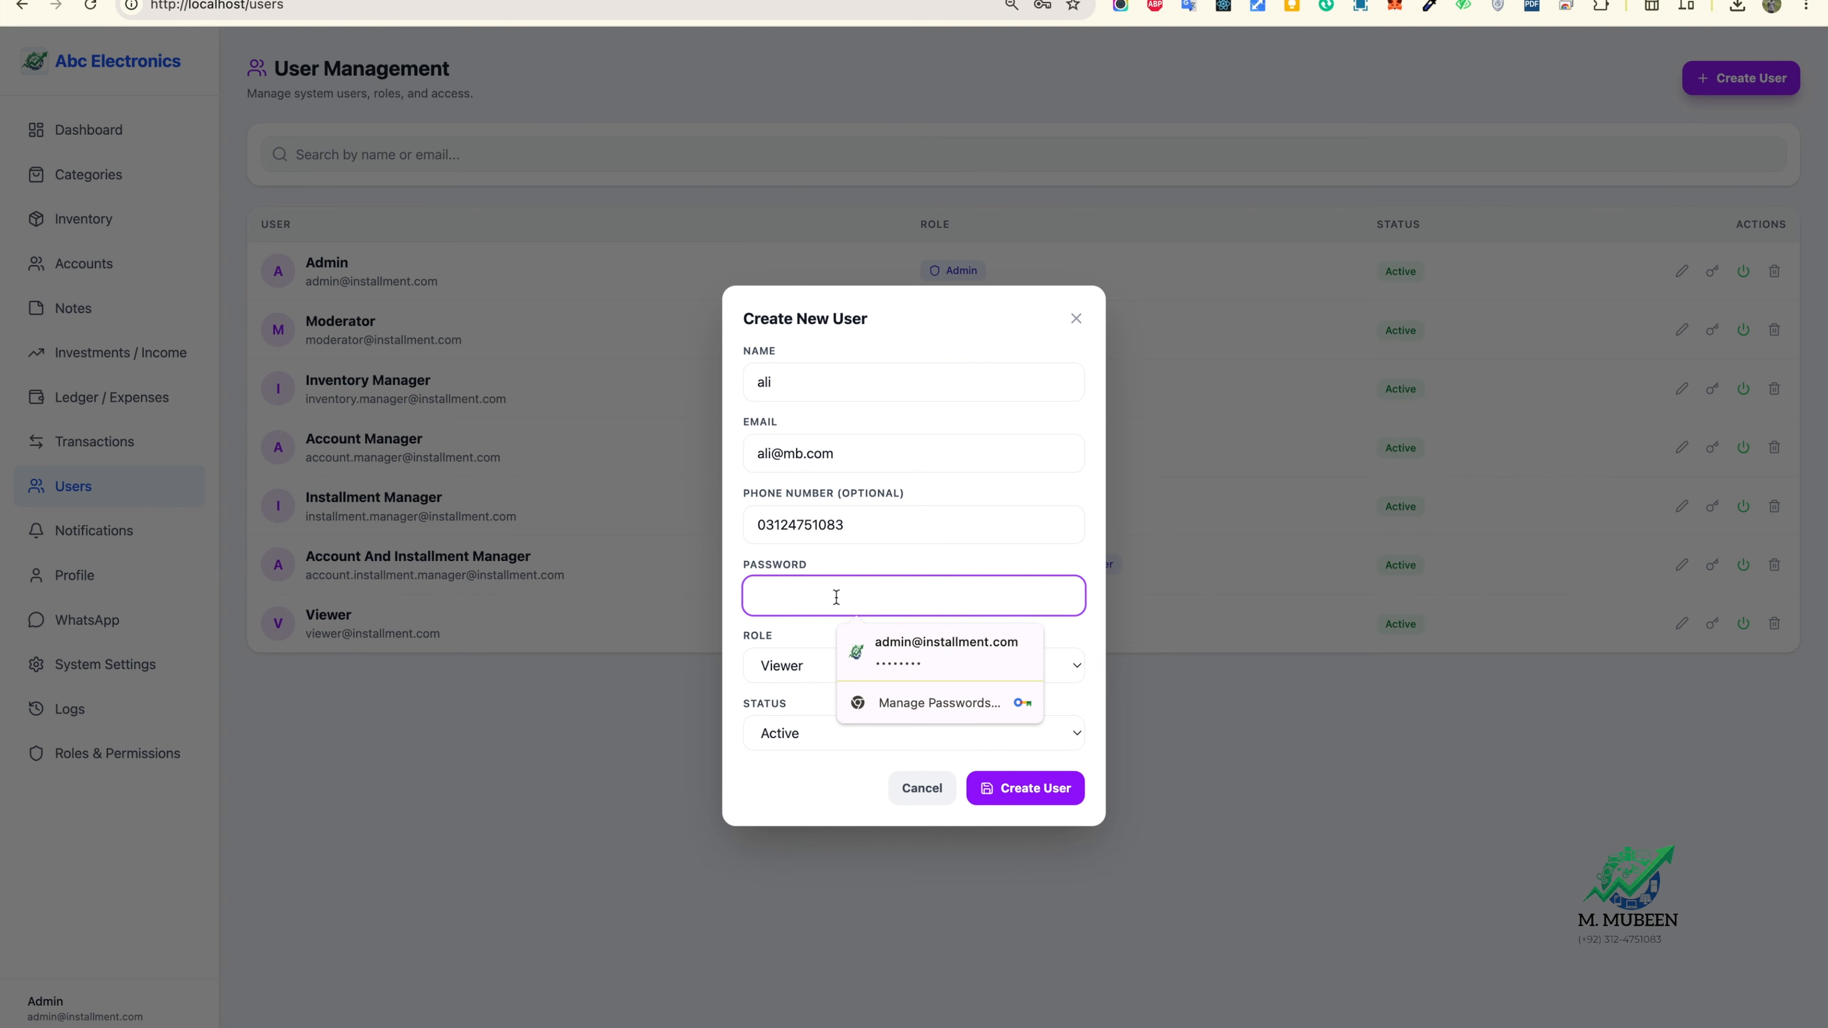
{"action": "left_click", "coordinate": [905, 669]}
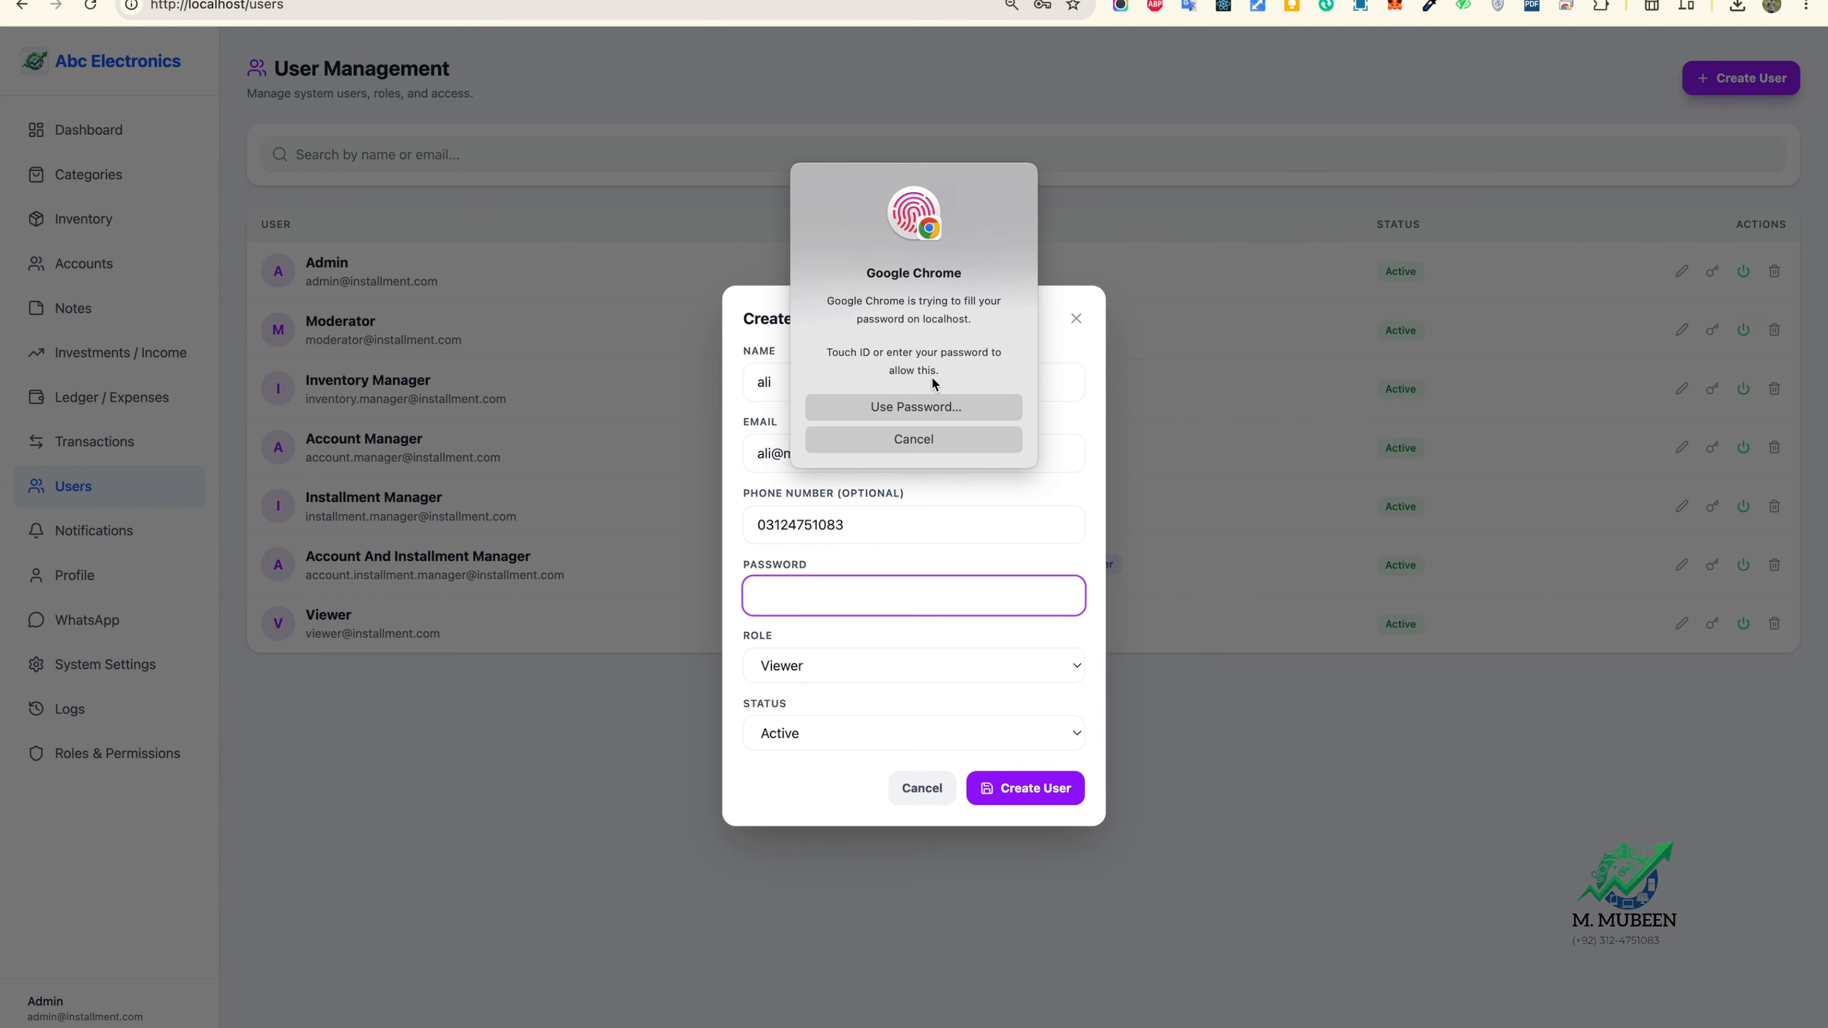
{"action": "left_click", "coordinate": [916, 668]}
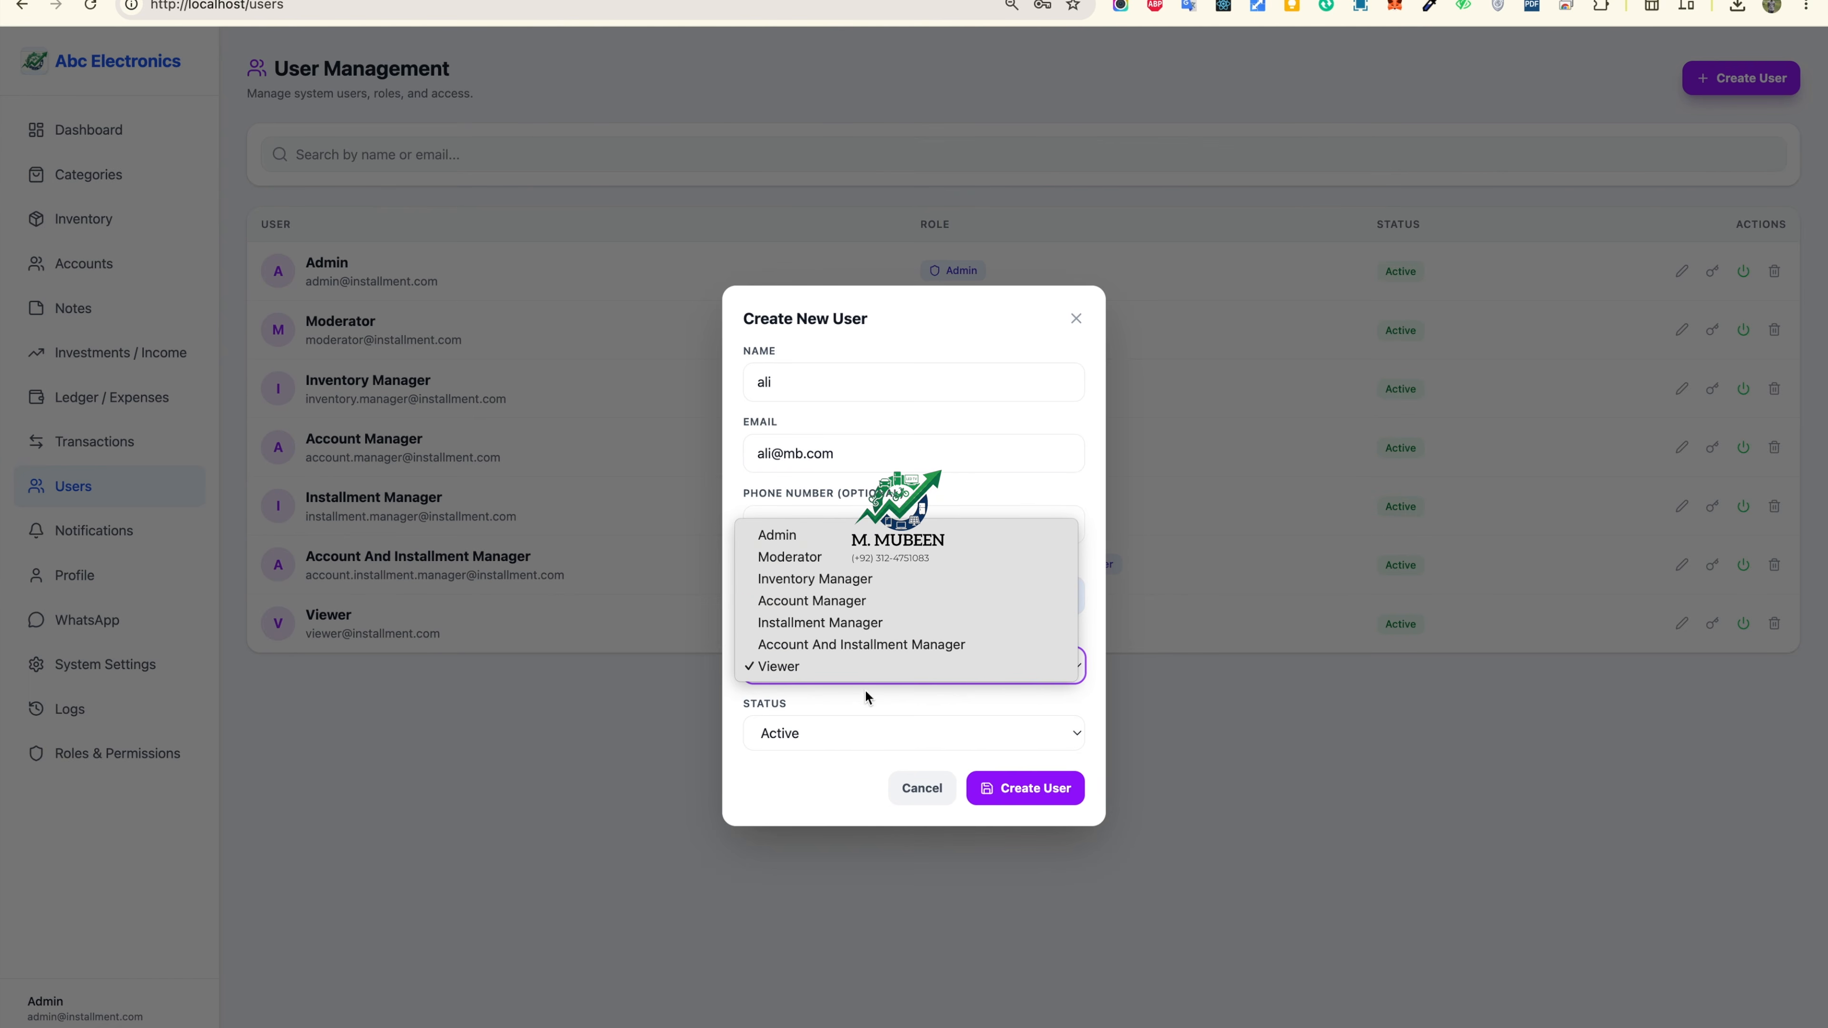
{"action": "left_click", "coordinate": [847, 562]}
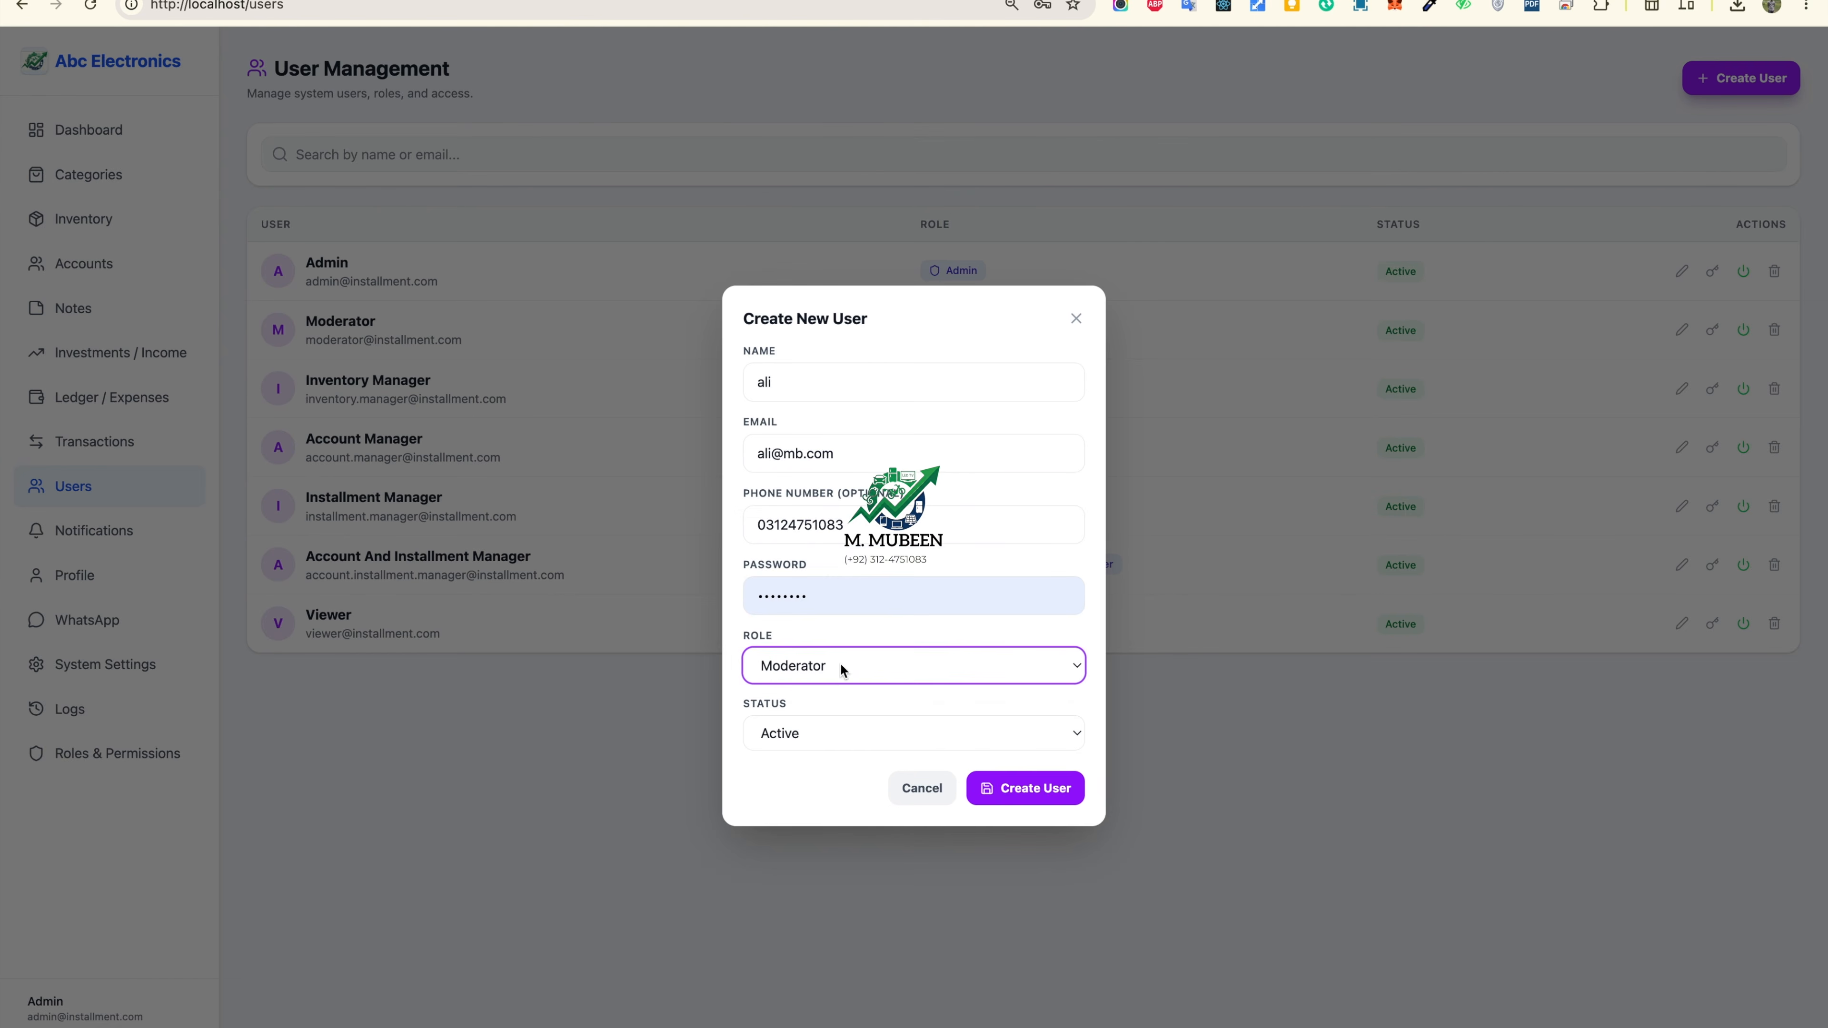
{"action": "left_click", "coordinate": [1037, 791]}
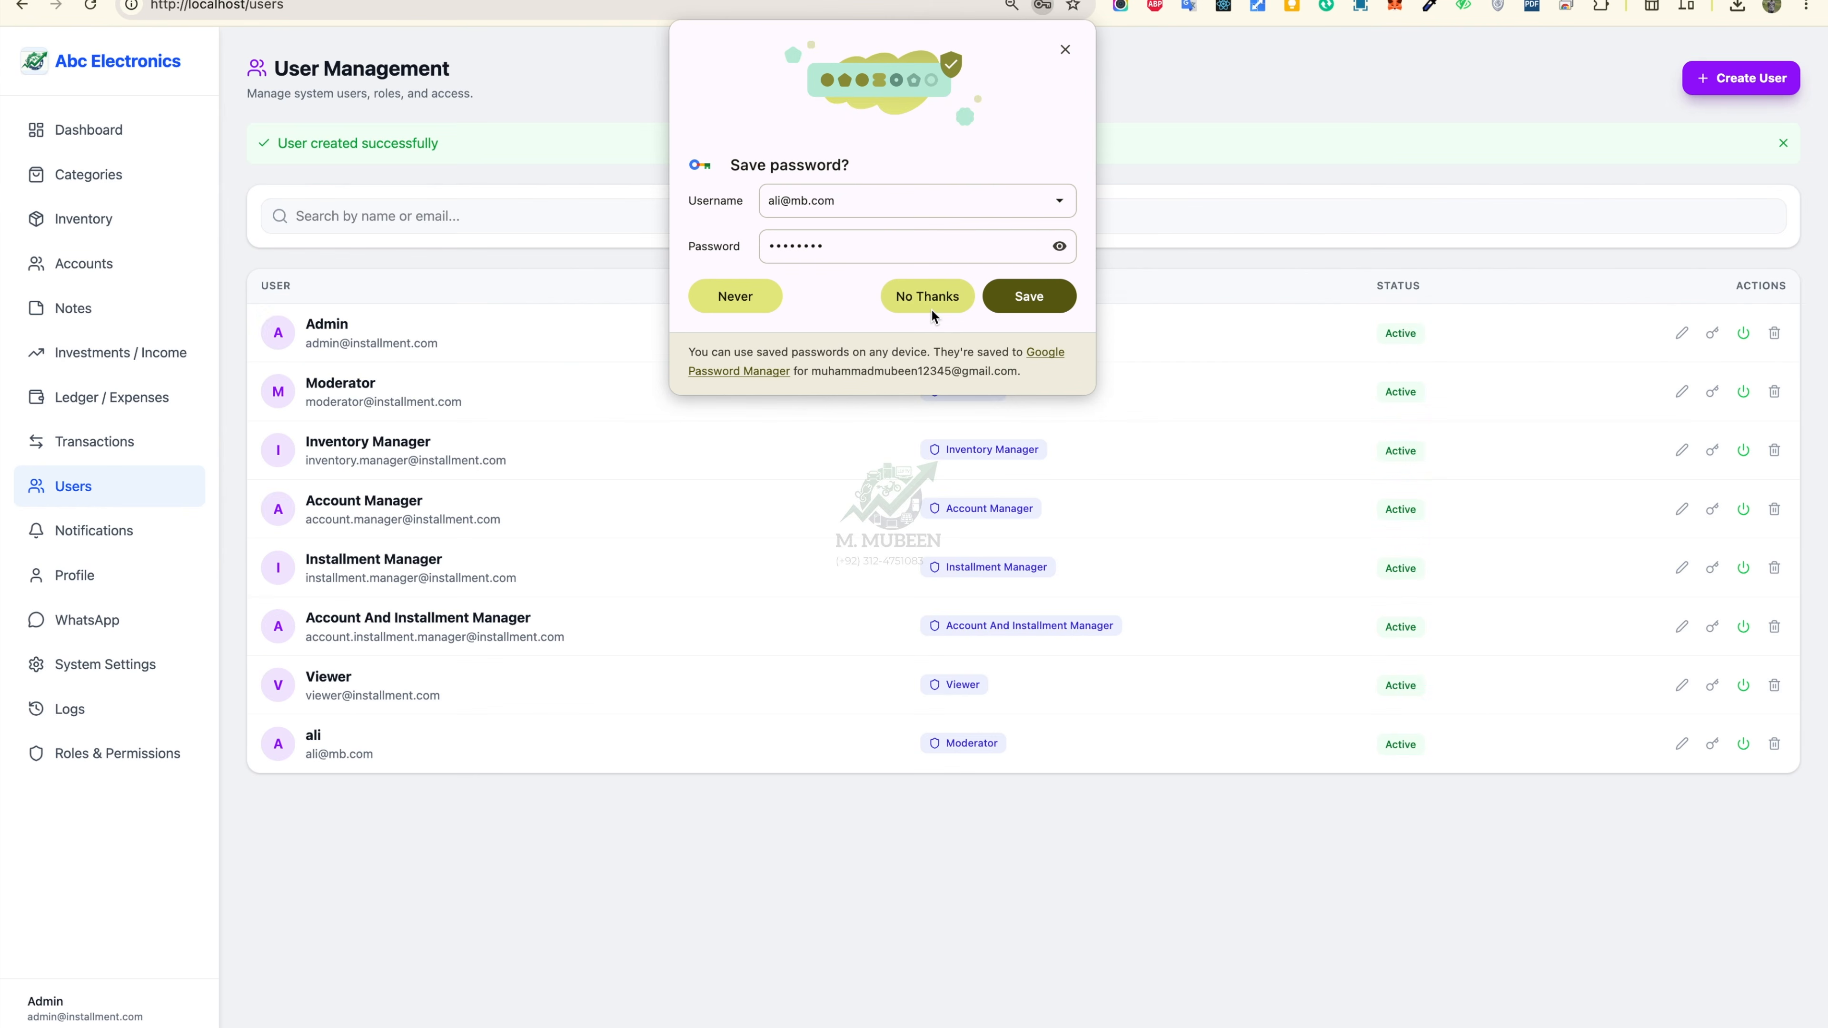
{"action": "left_click", "coordinate": [1065, 49]}
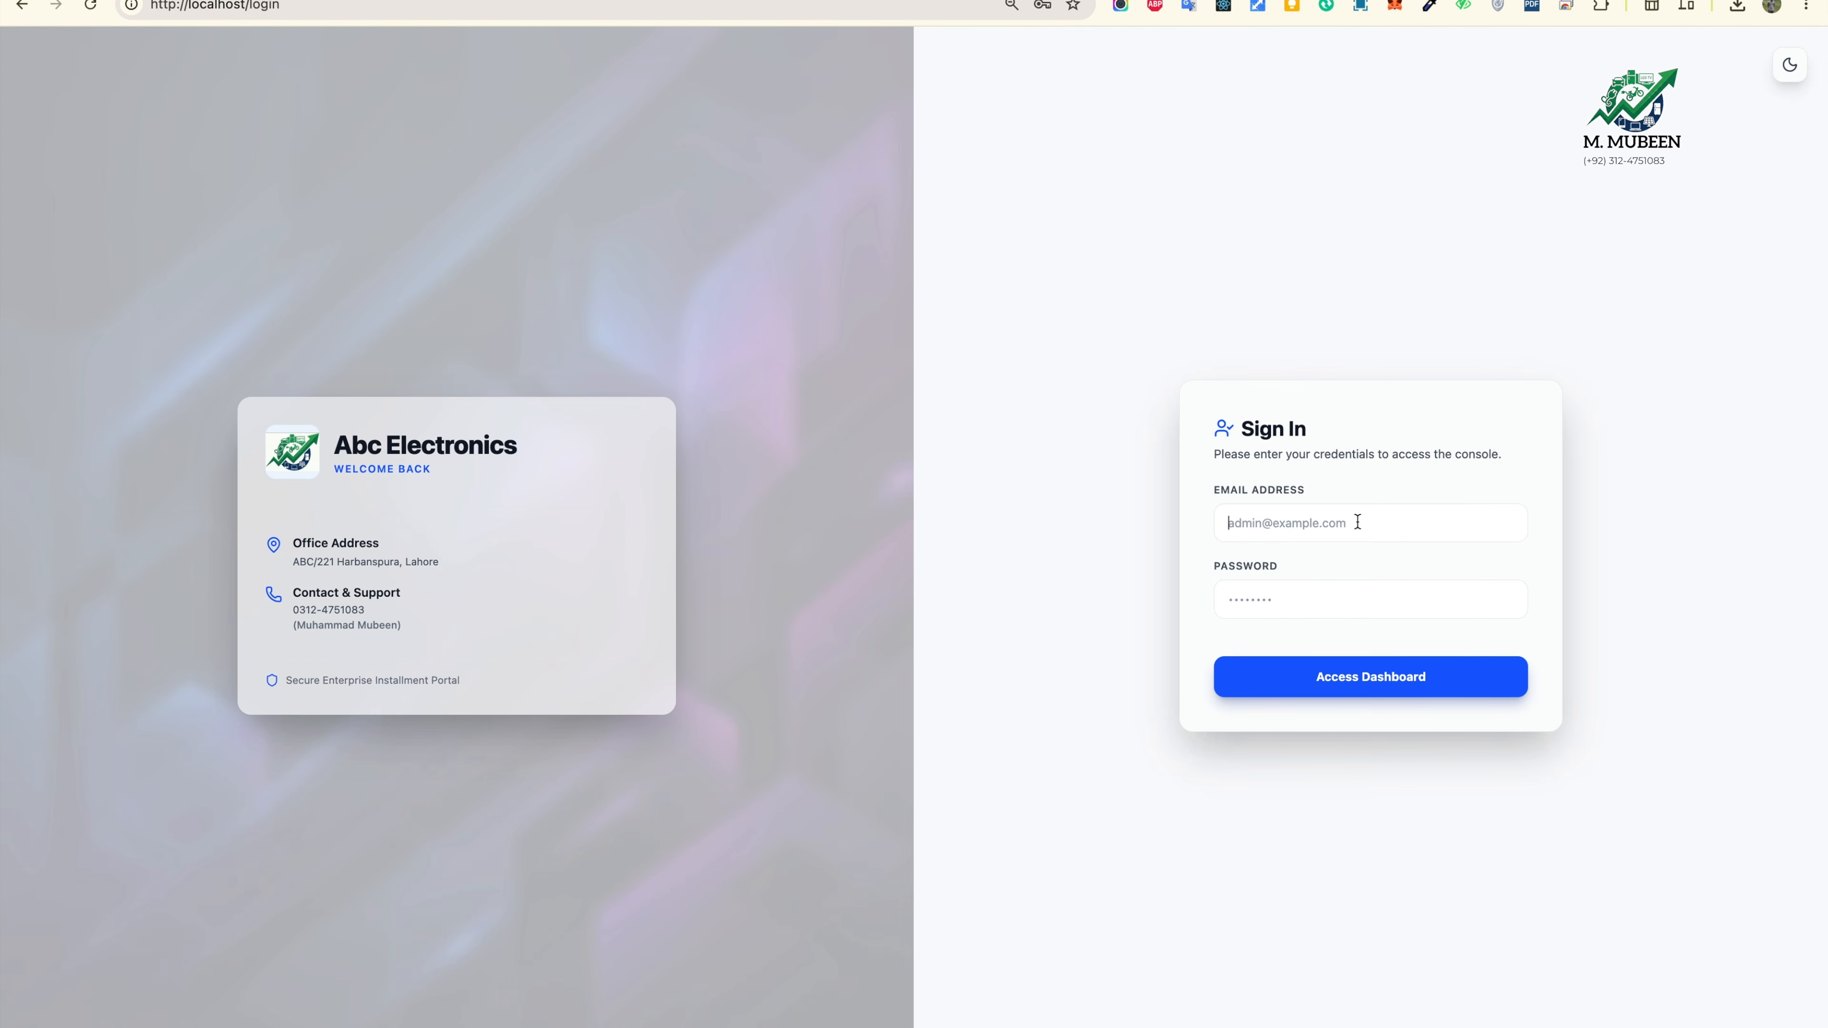
Step: Log out and sign in as the new moderator user with the saved password
{"action": "left_click", "coordinate": [1357, 521]}
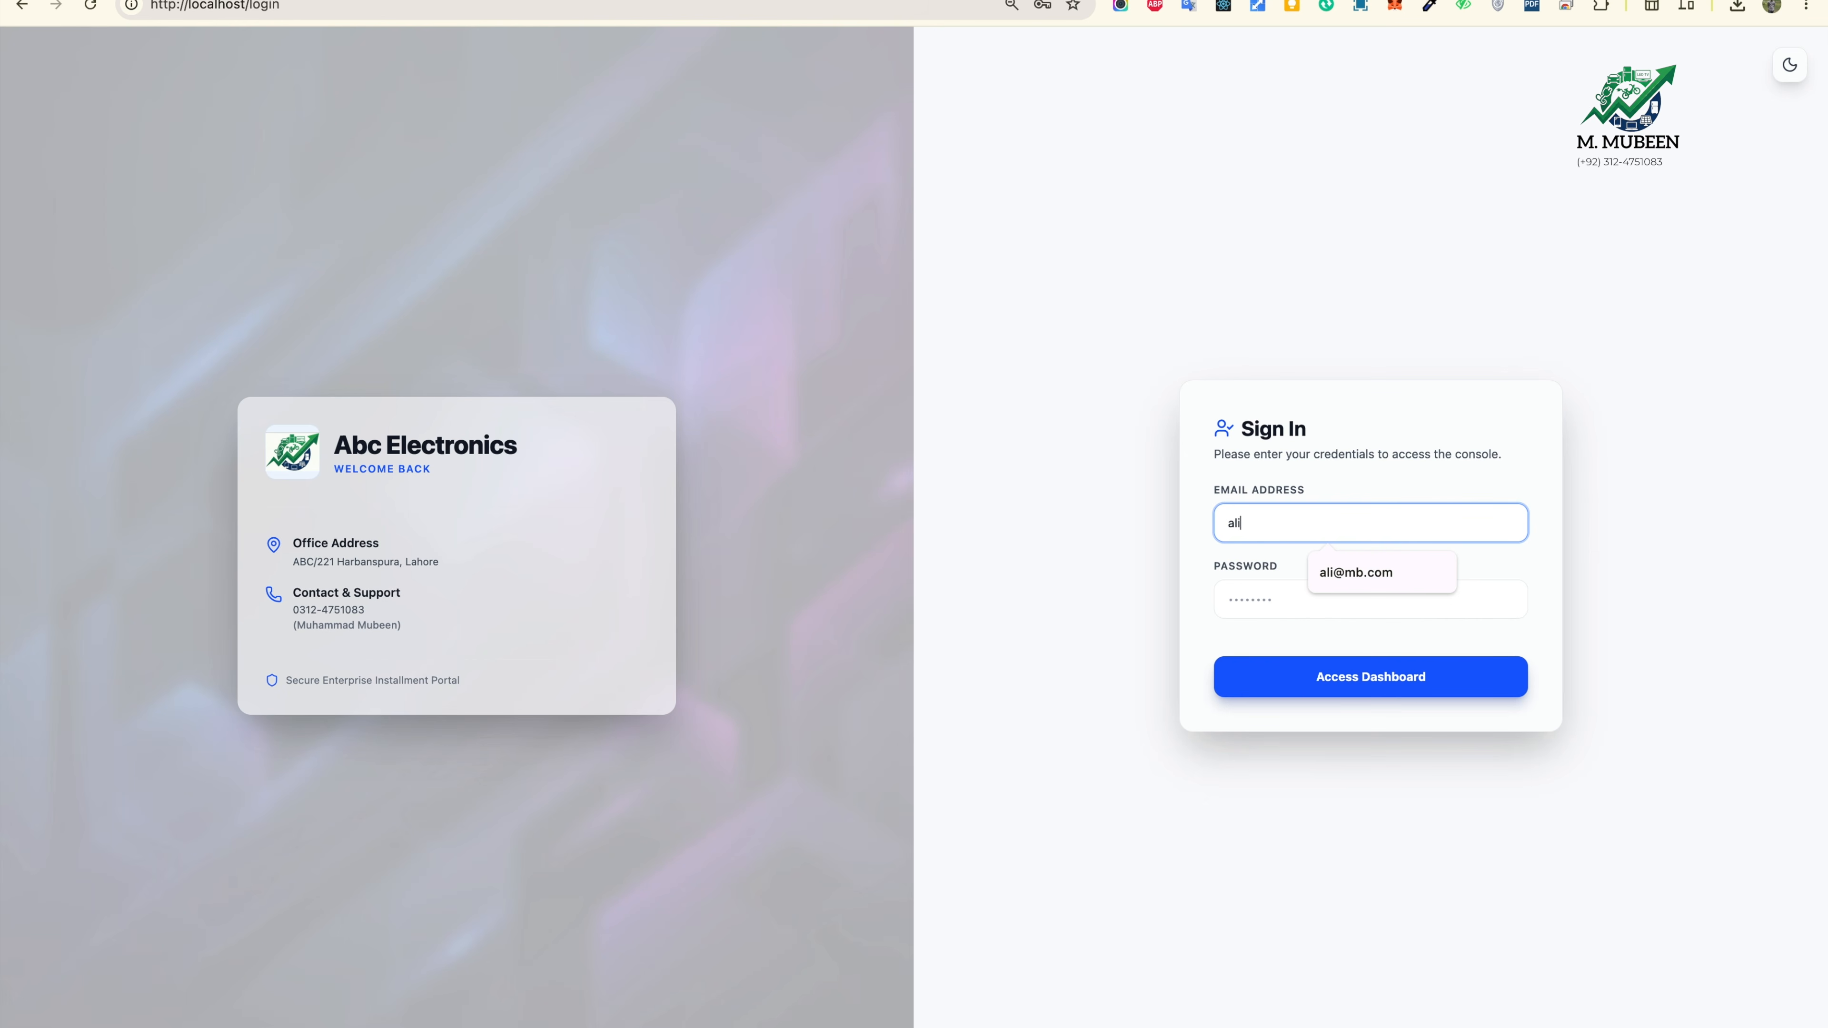
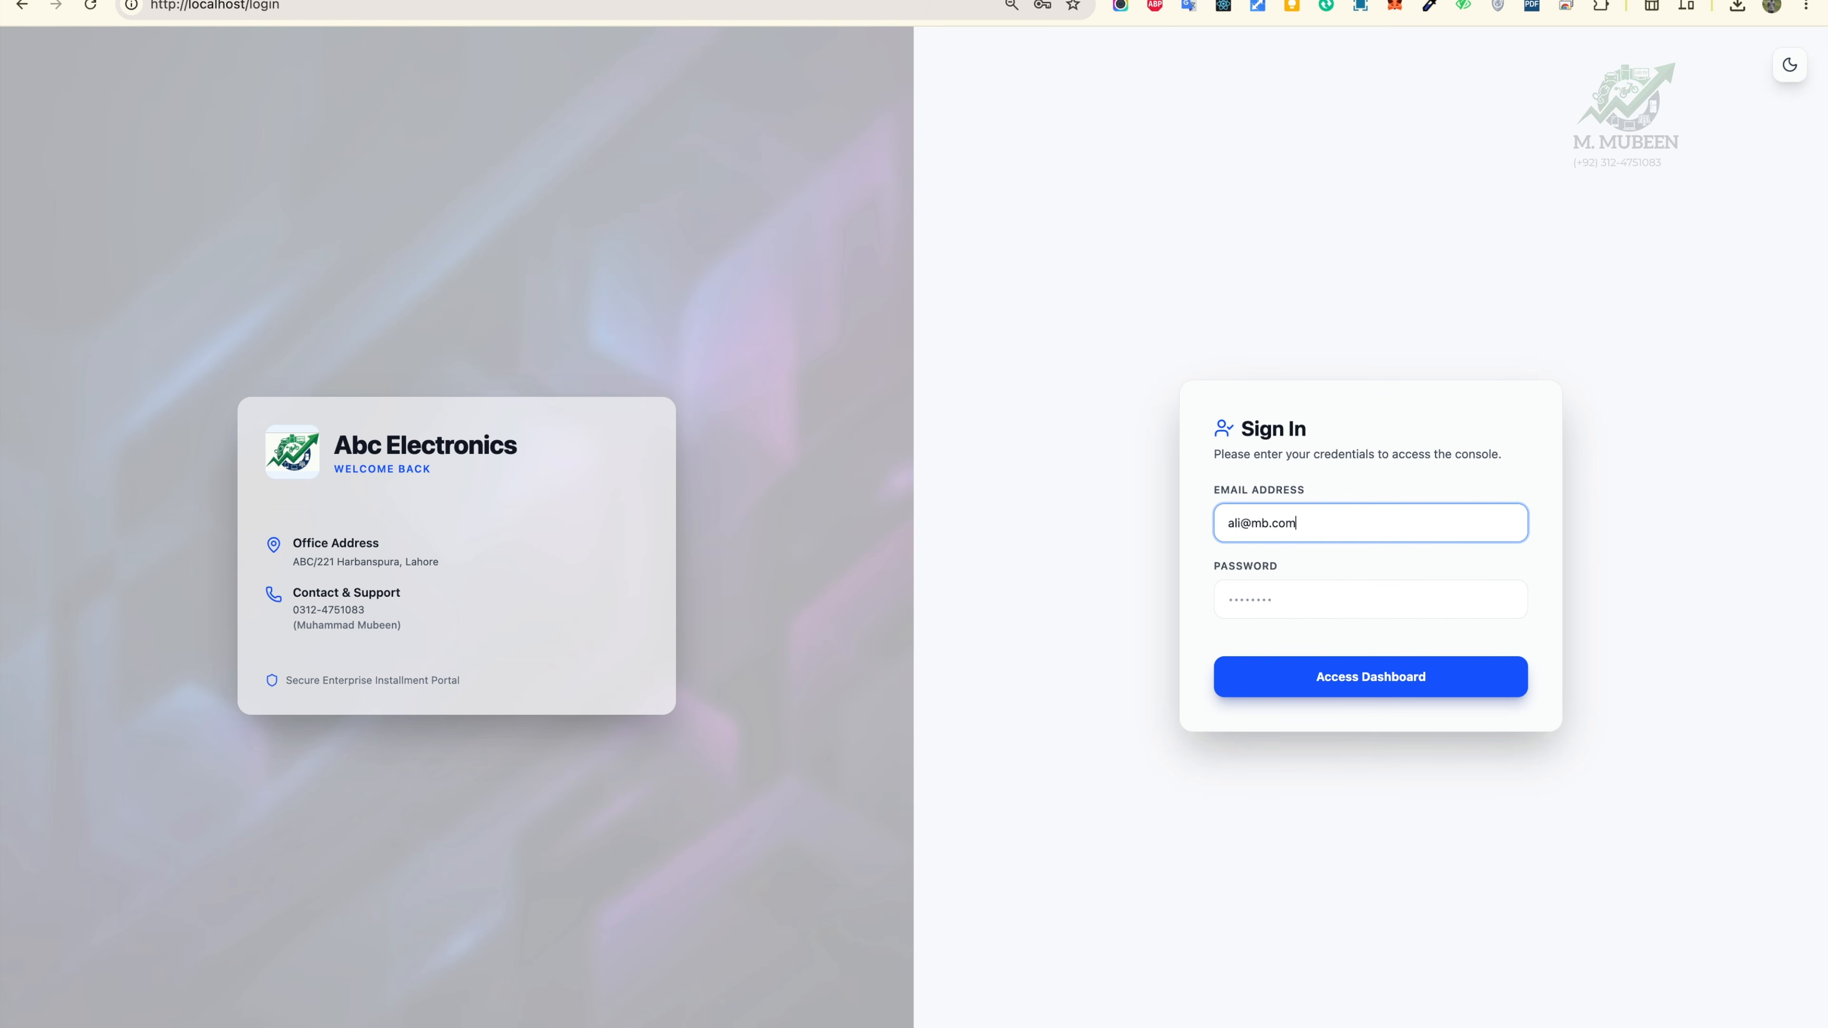
{"action": "left_click", "coordinate": [1359, 598]}
{"action": "left_click", "coordinate": [1373, 650]}
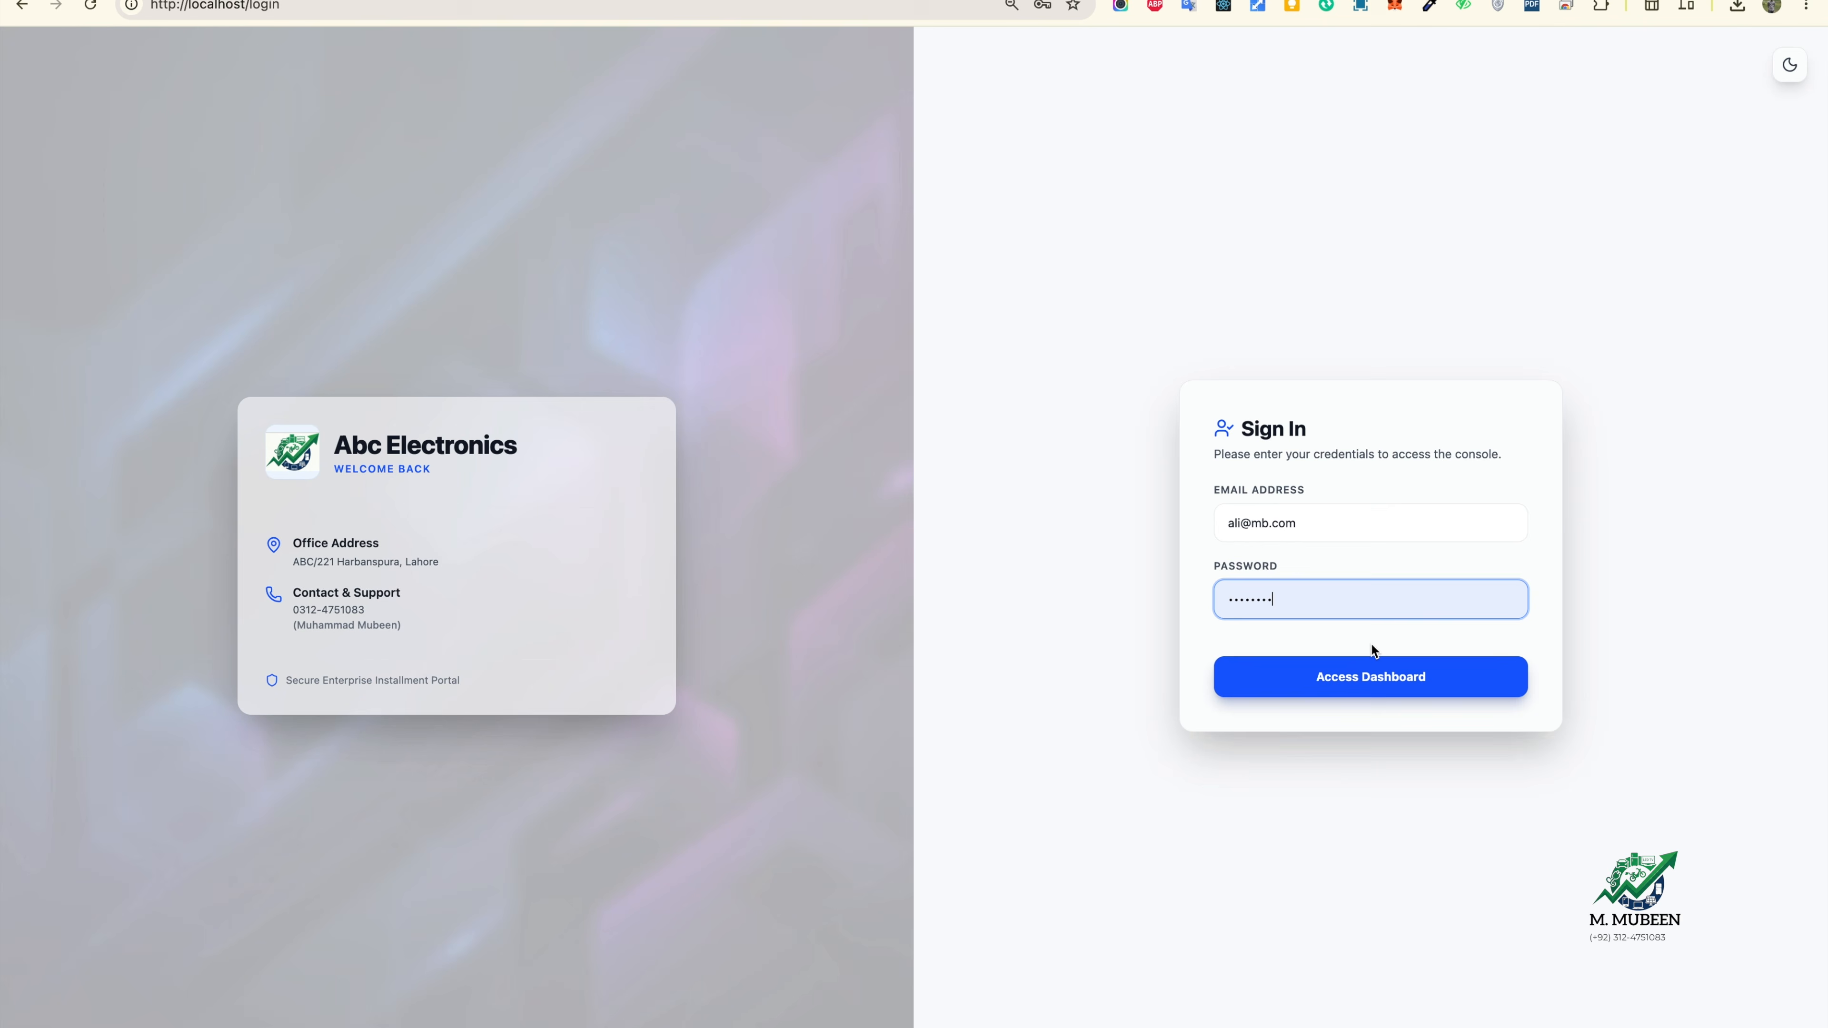
{"action": "left_click", "coordinate": [1368, 693]}
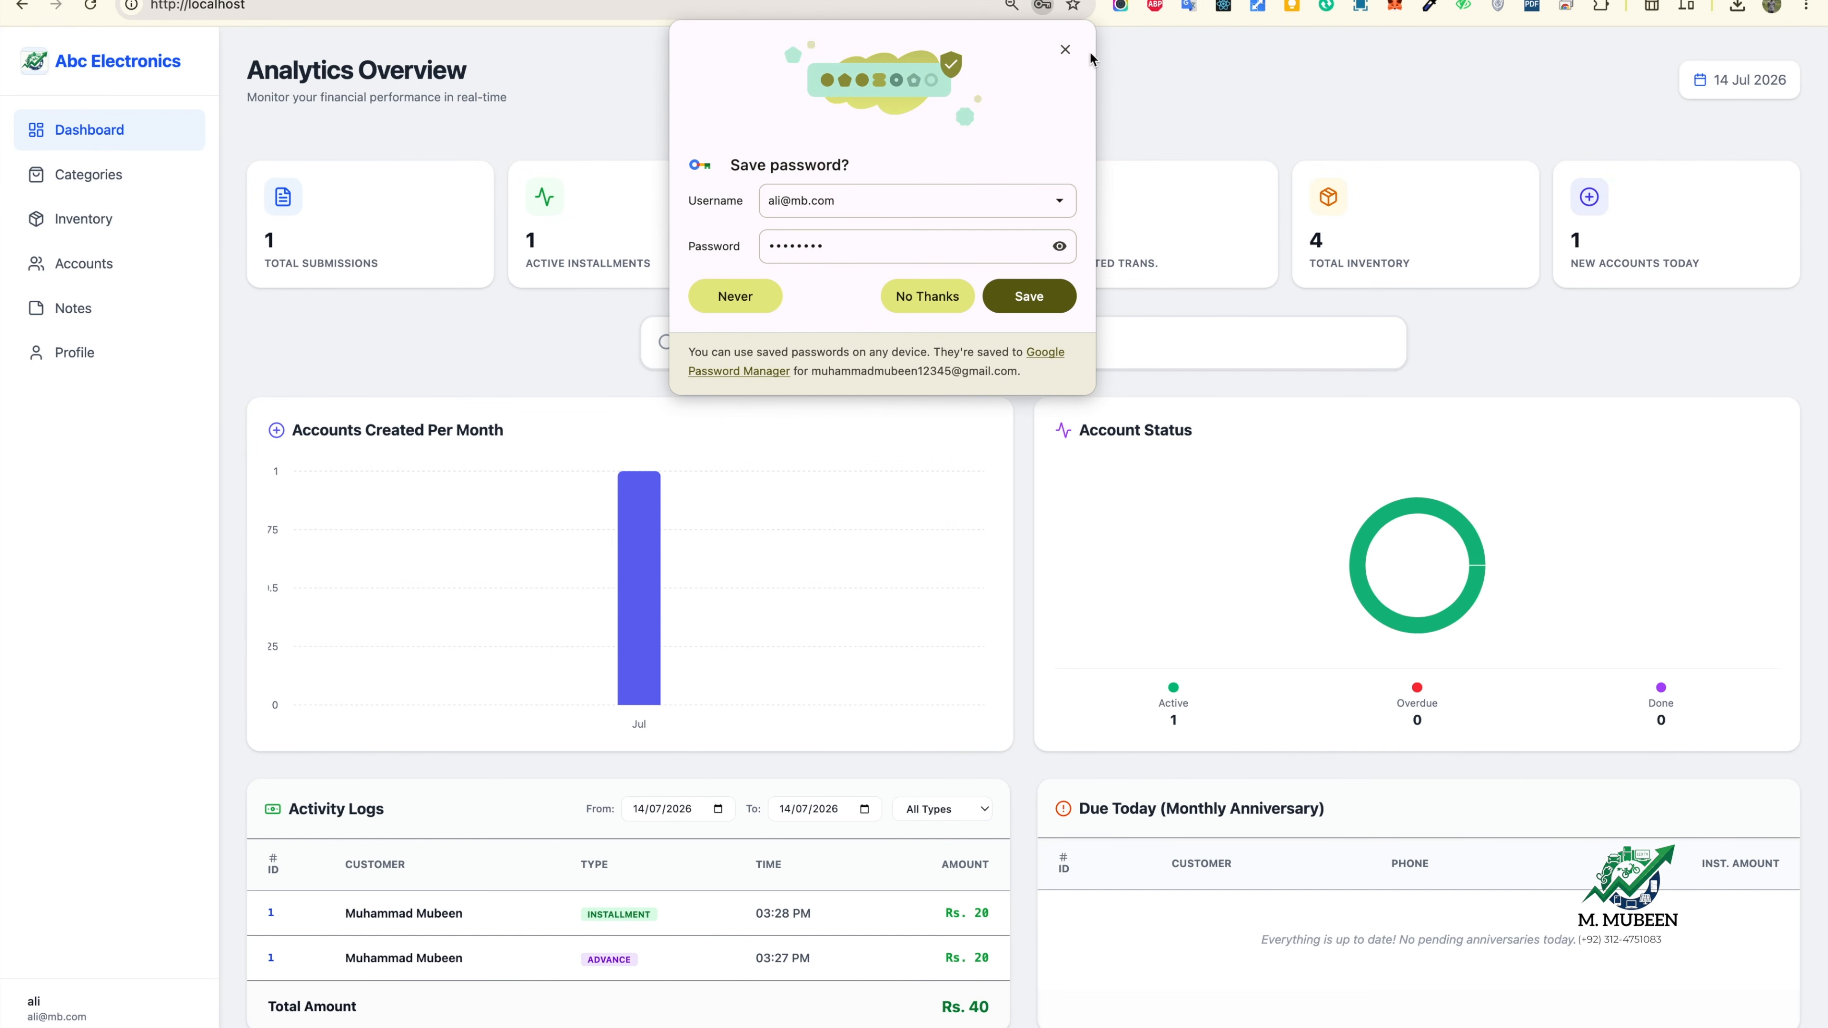
{"action": "left_click", "coordinate": [1066, 50]}
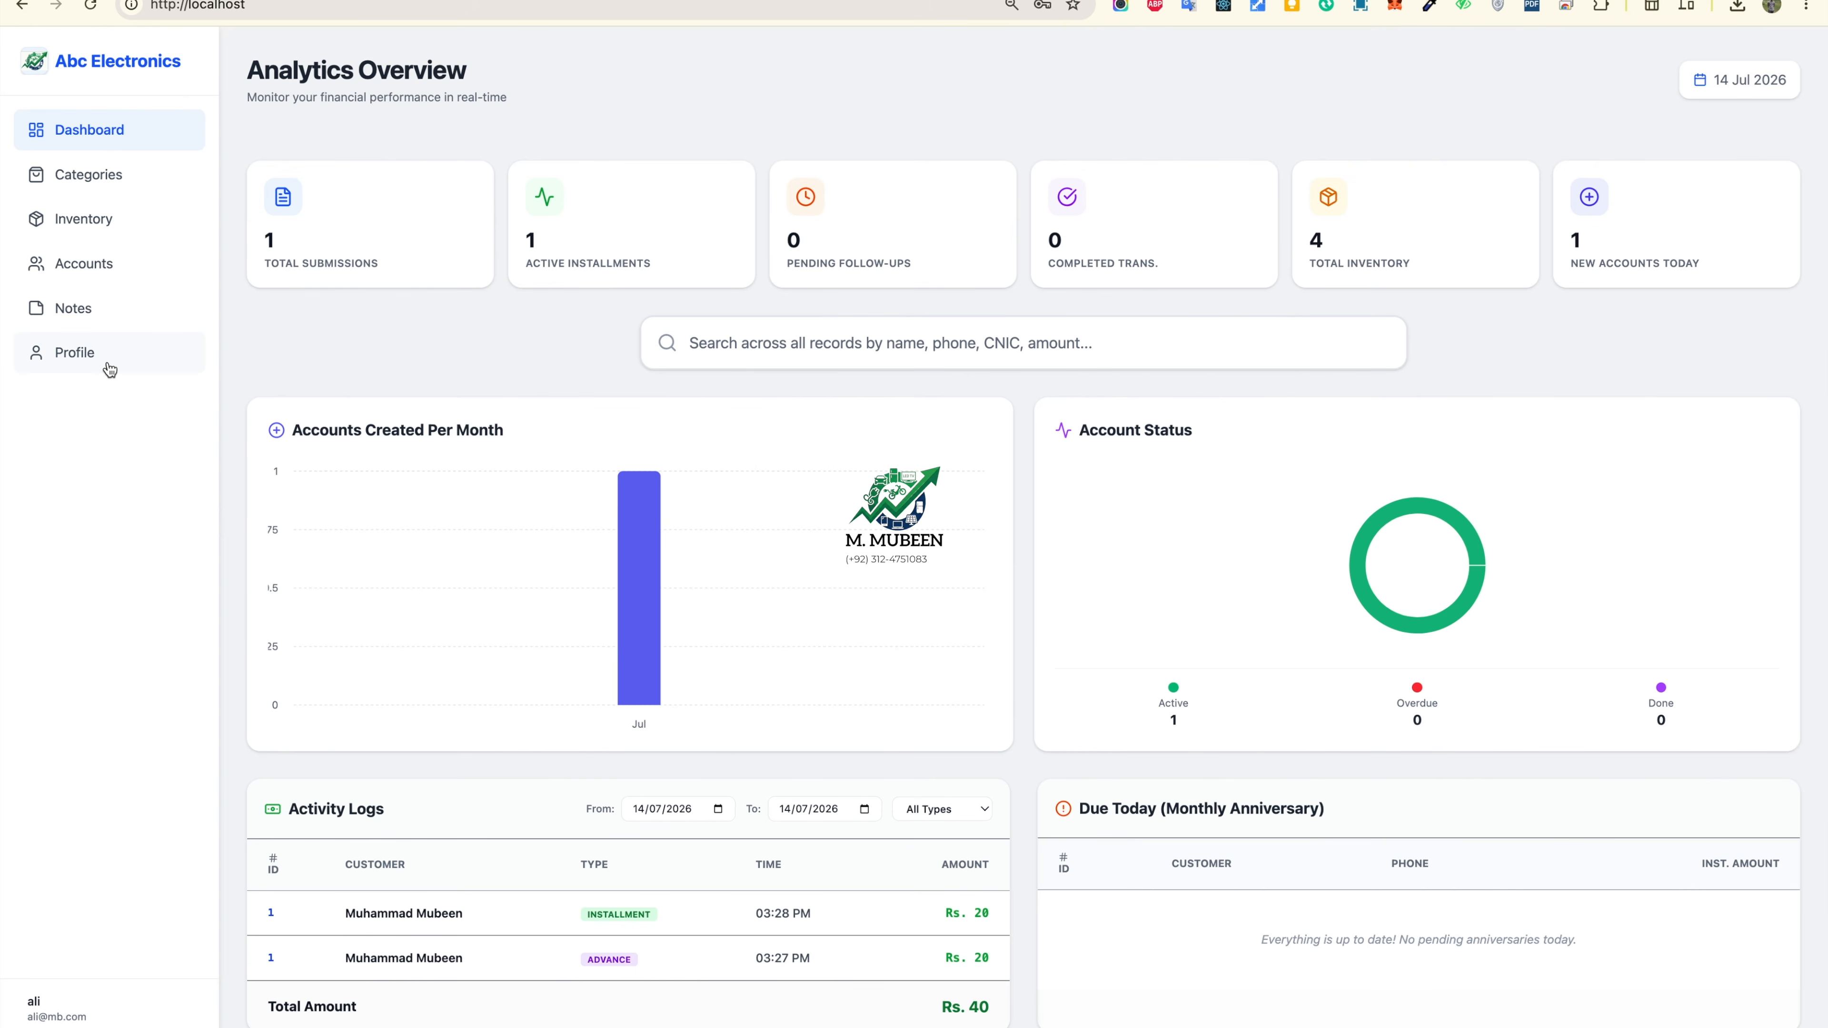
Step: Record a second Rs. 20 payment on account 1, bringing Total Paid to 40
{"action": "scroll", "coordinate": [860, 850], "scroll_direction": "down", "scroll_amount": 7}
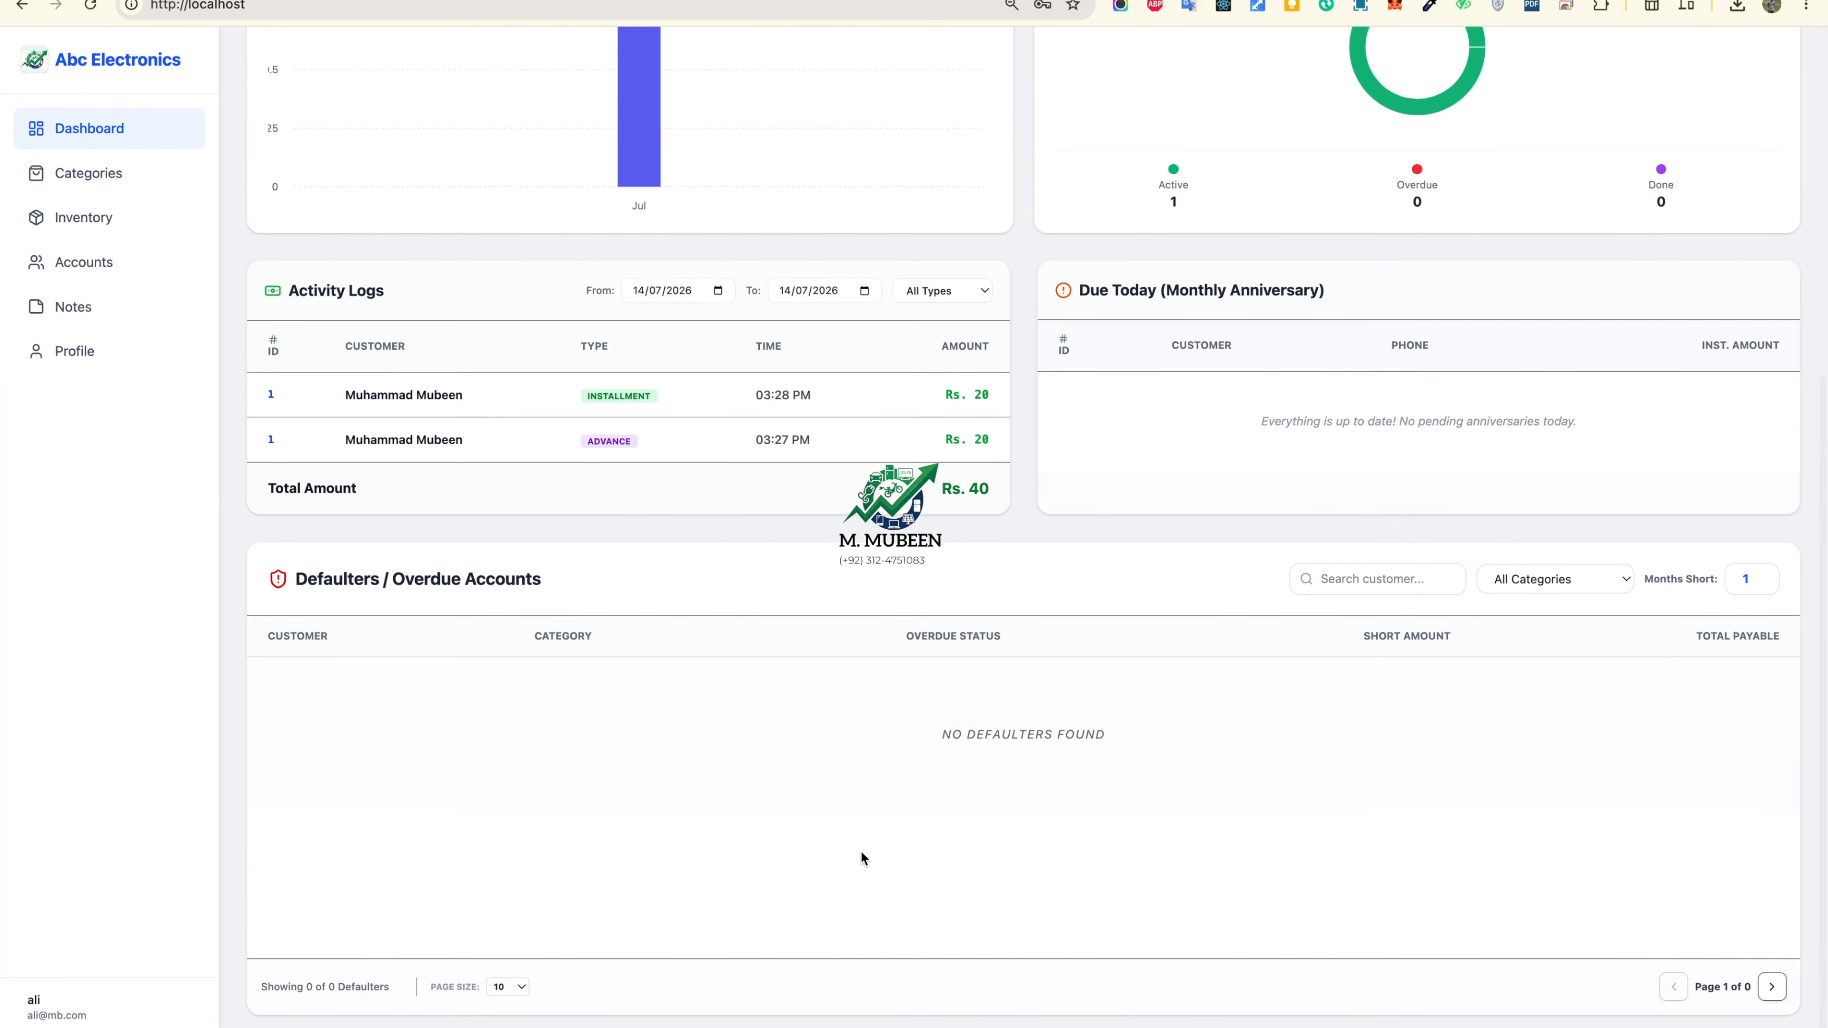
{"action": "scroll", "coordinate": [860, 850], "scroll_direction": "up", "scroll_amount": 7}
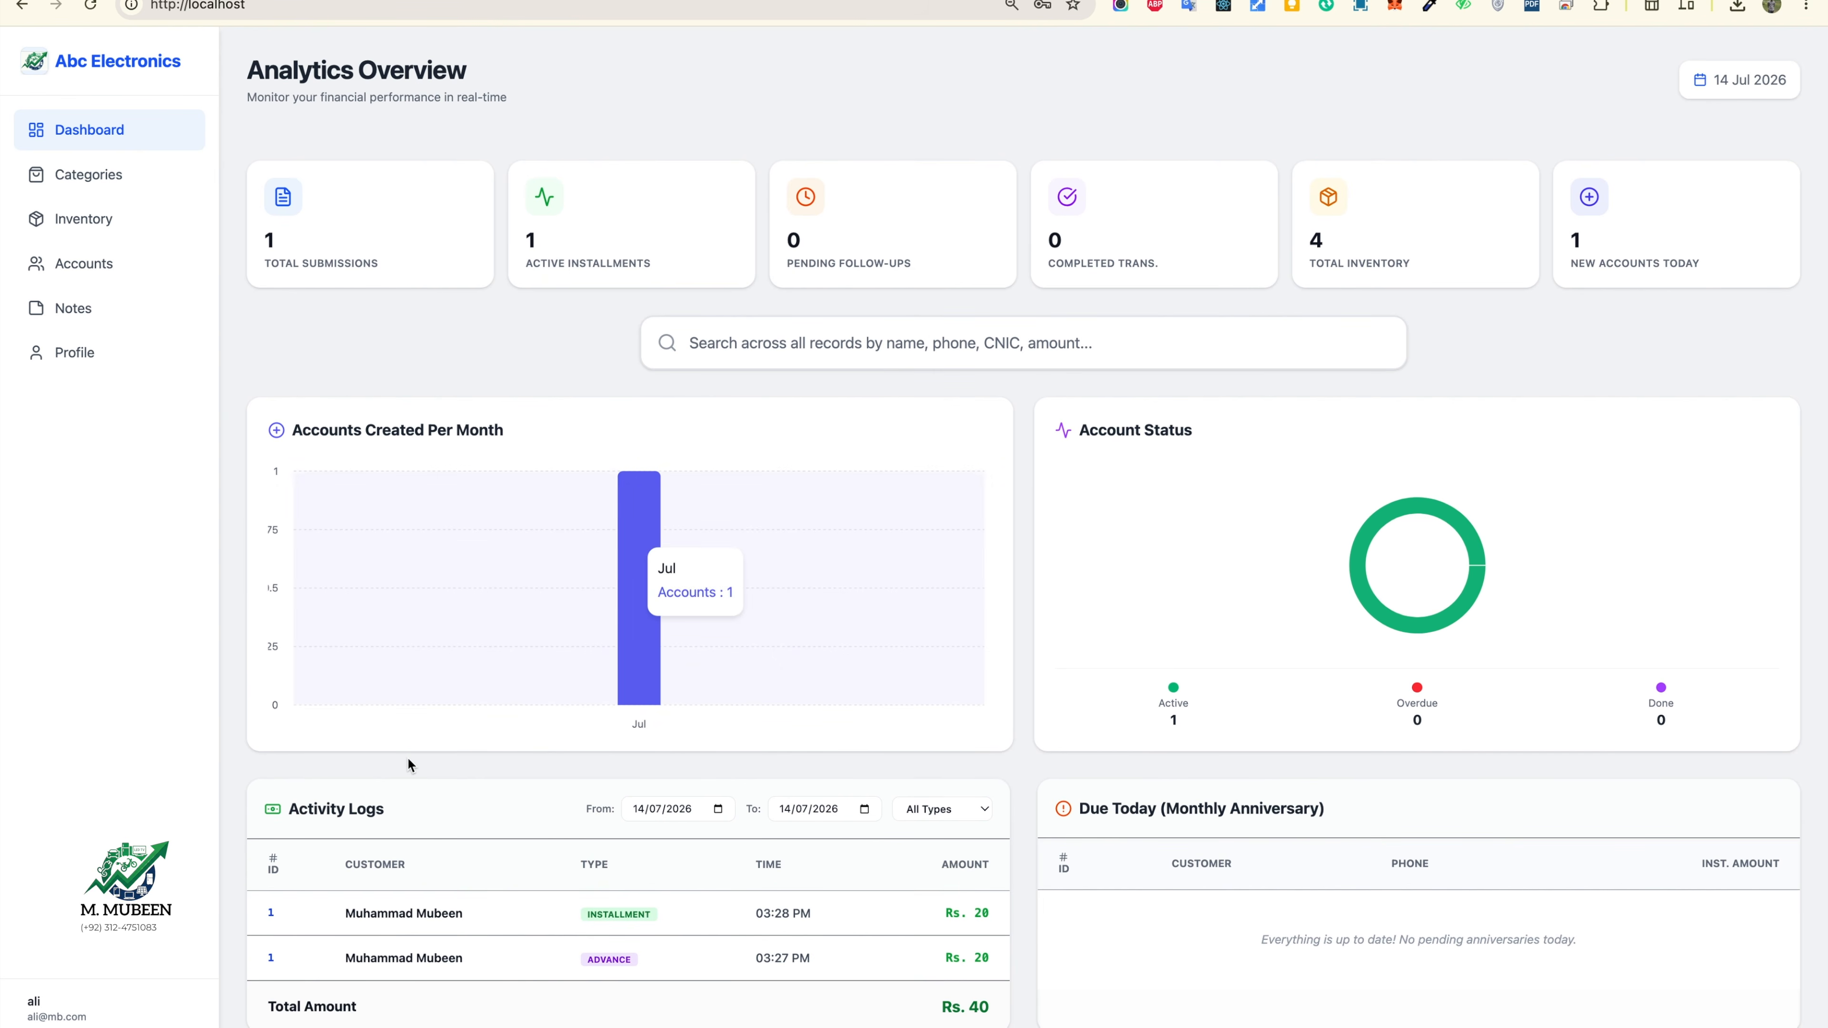
{"action": "scroll", "coordinate": [380, 931], "scroll_direction": "down", "scroll_amount": 1}
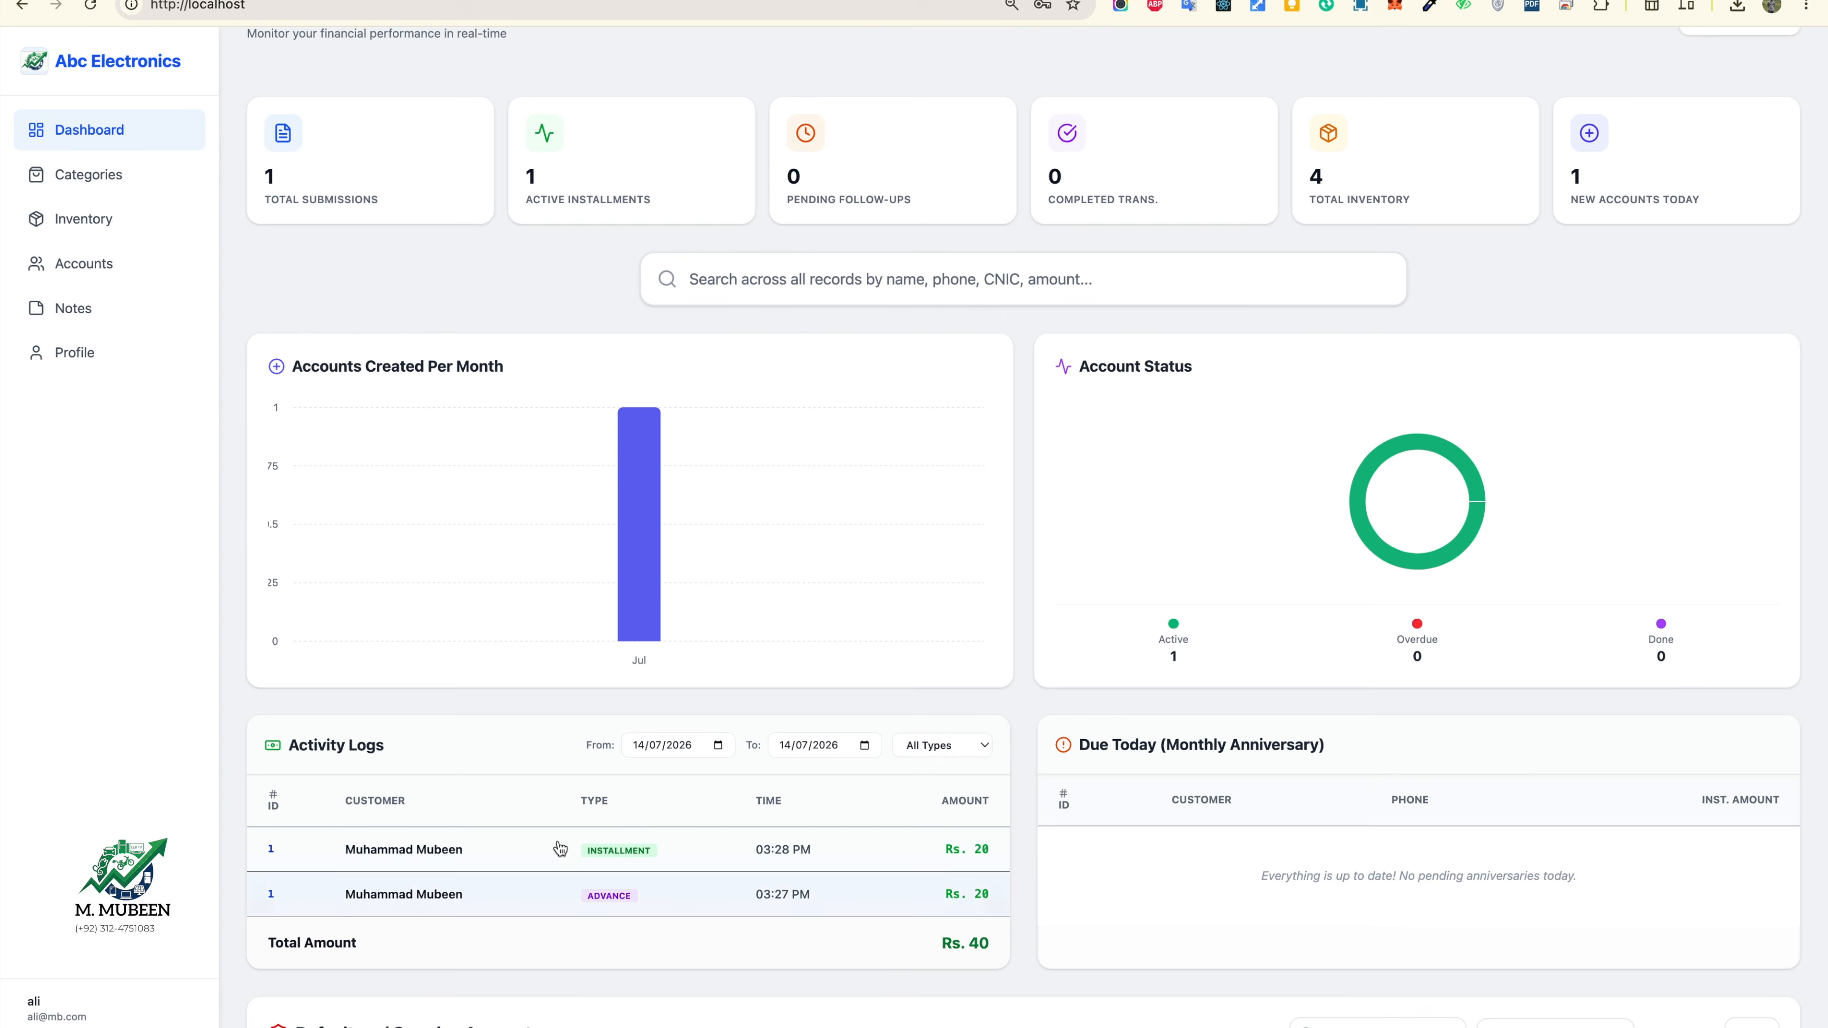
{"action": "left_click", "coordinate": [135, 267]}
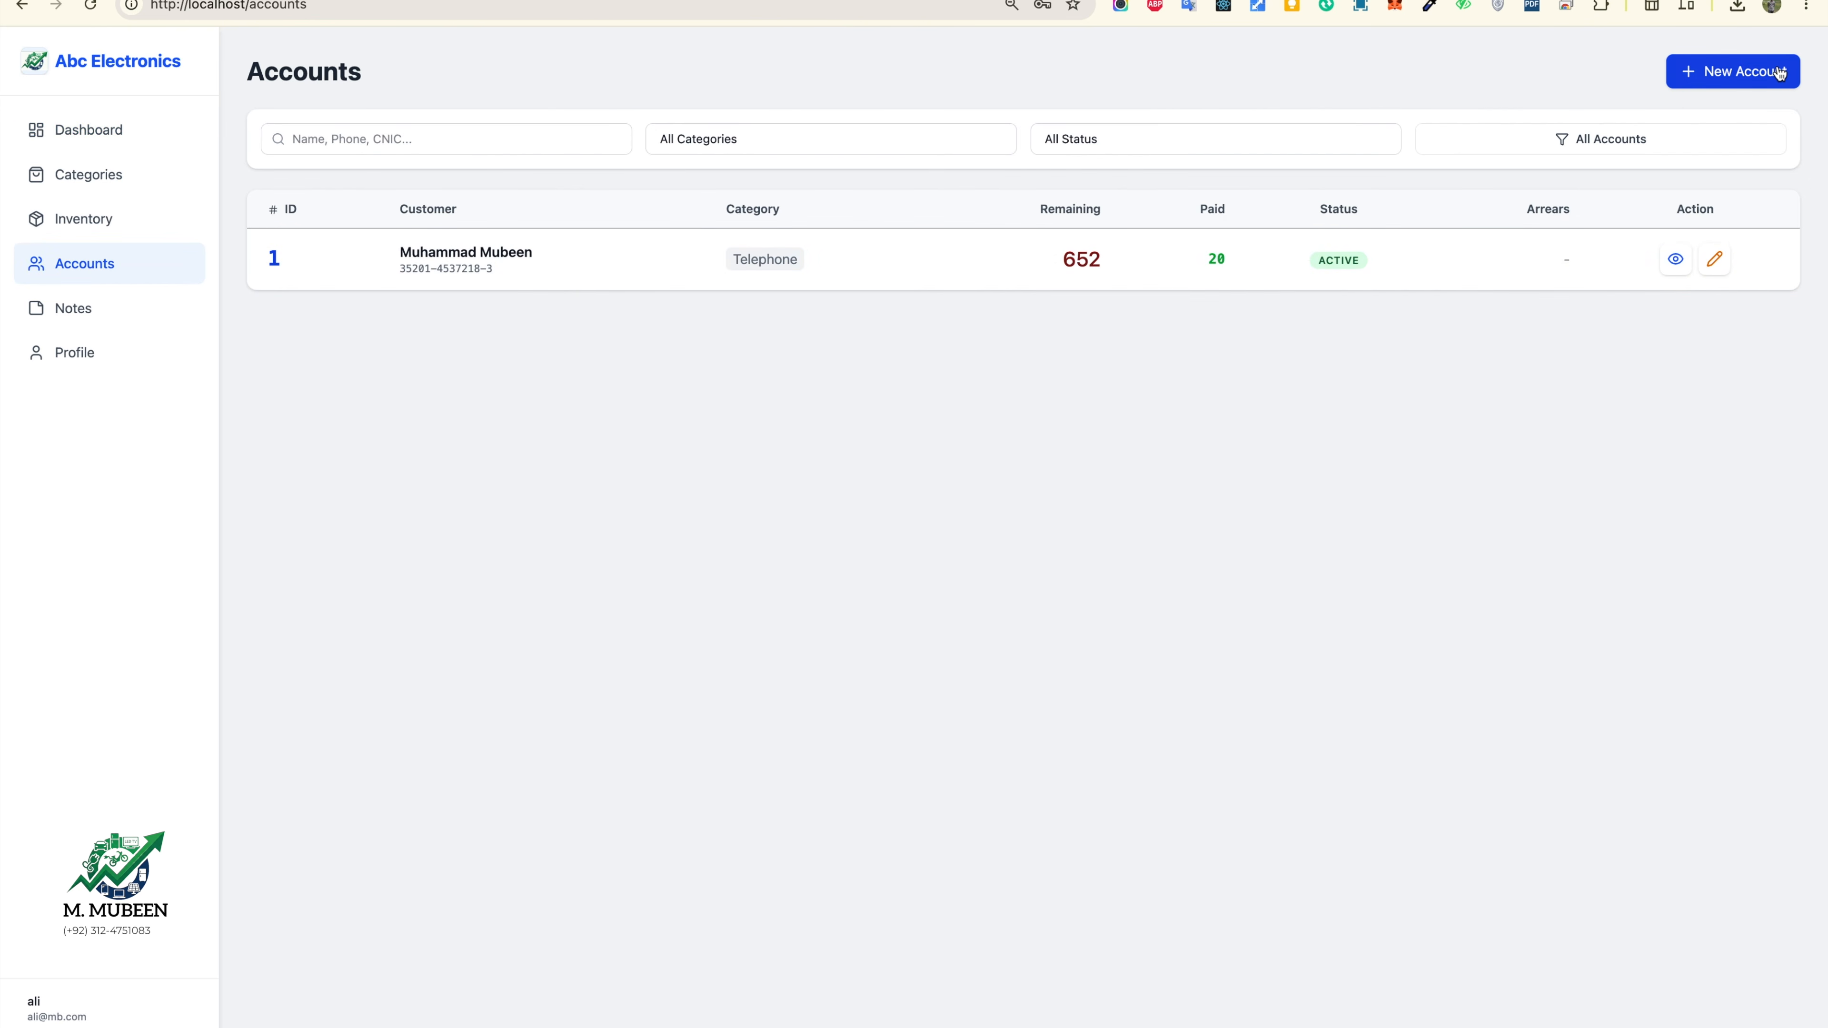
{"action": "left_click", "coordinate": [445, 252]}
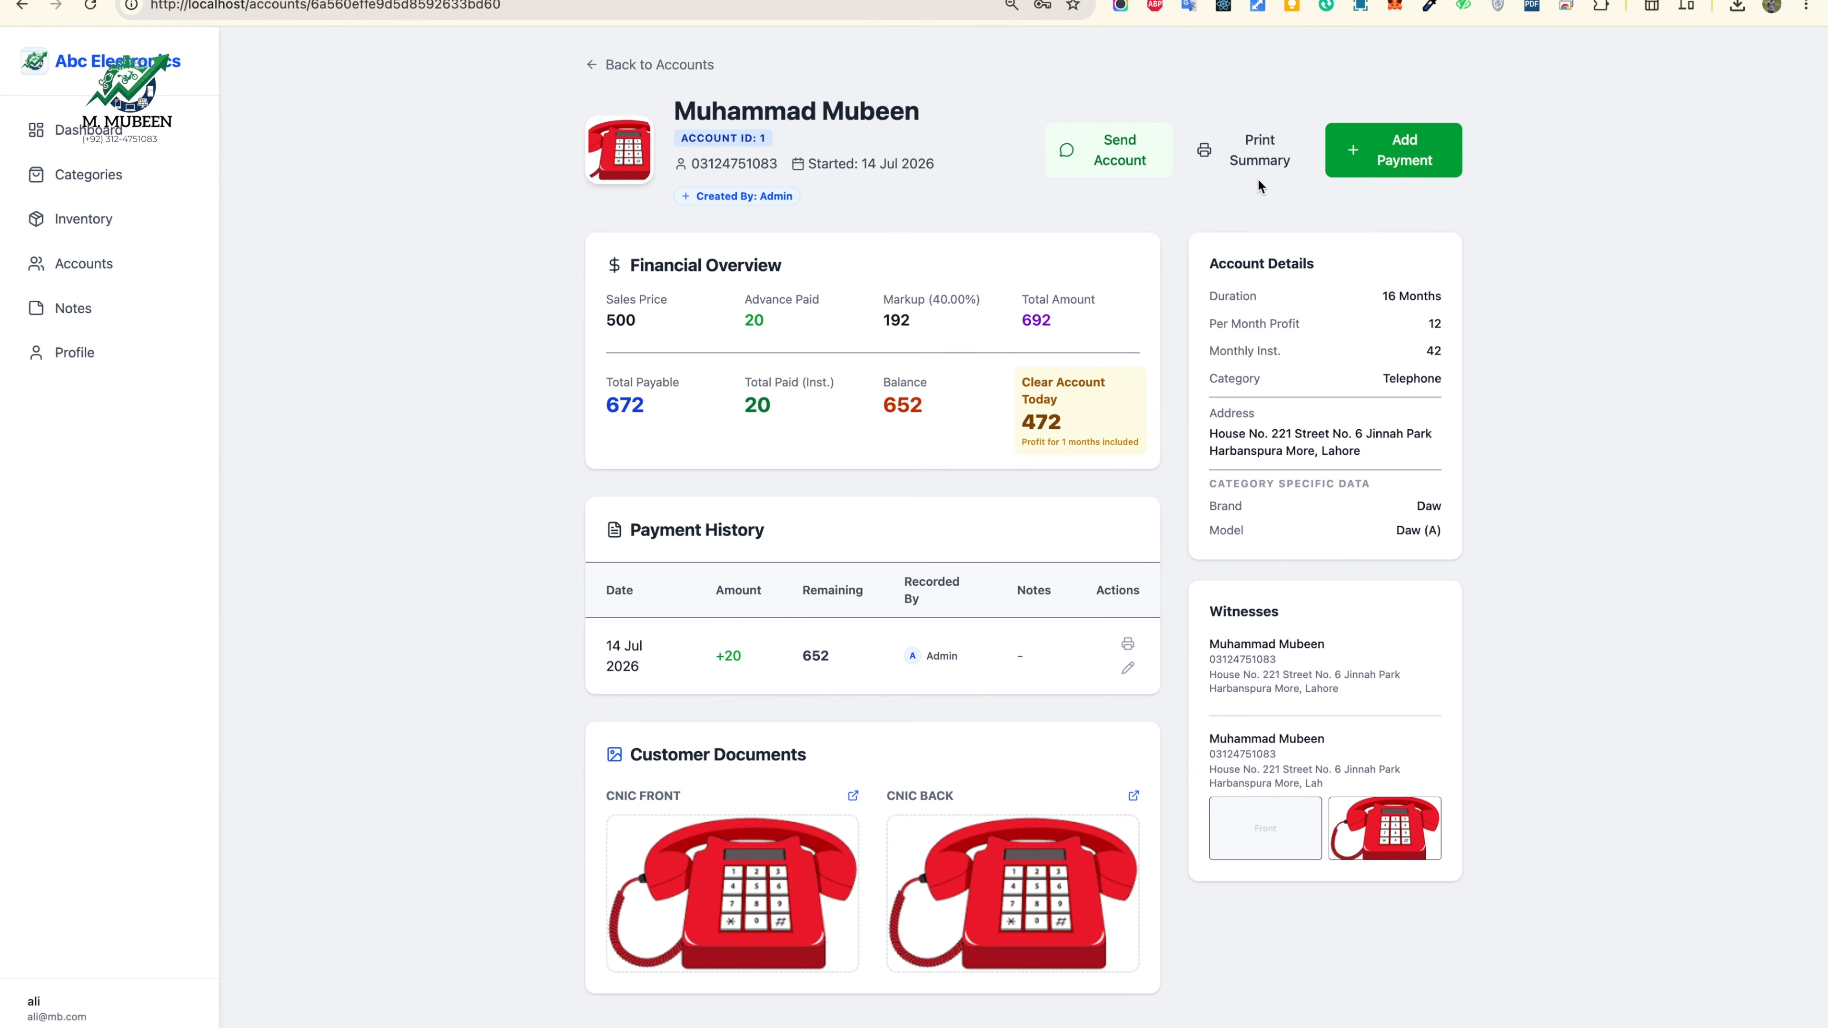
{"action": "left_click", "coordinate": [1440, 166]}
{"action": "left_click", "coordinate": [911, 433]}
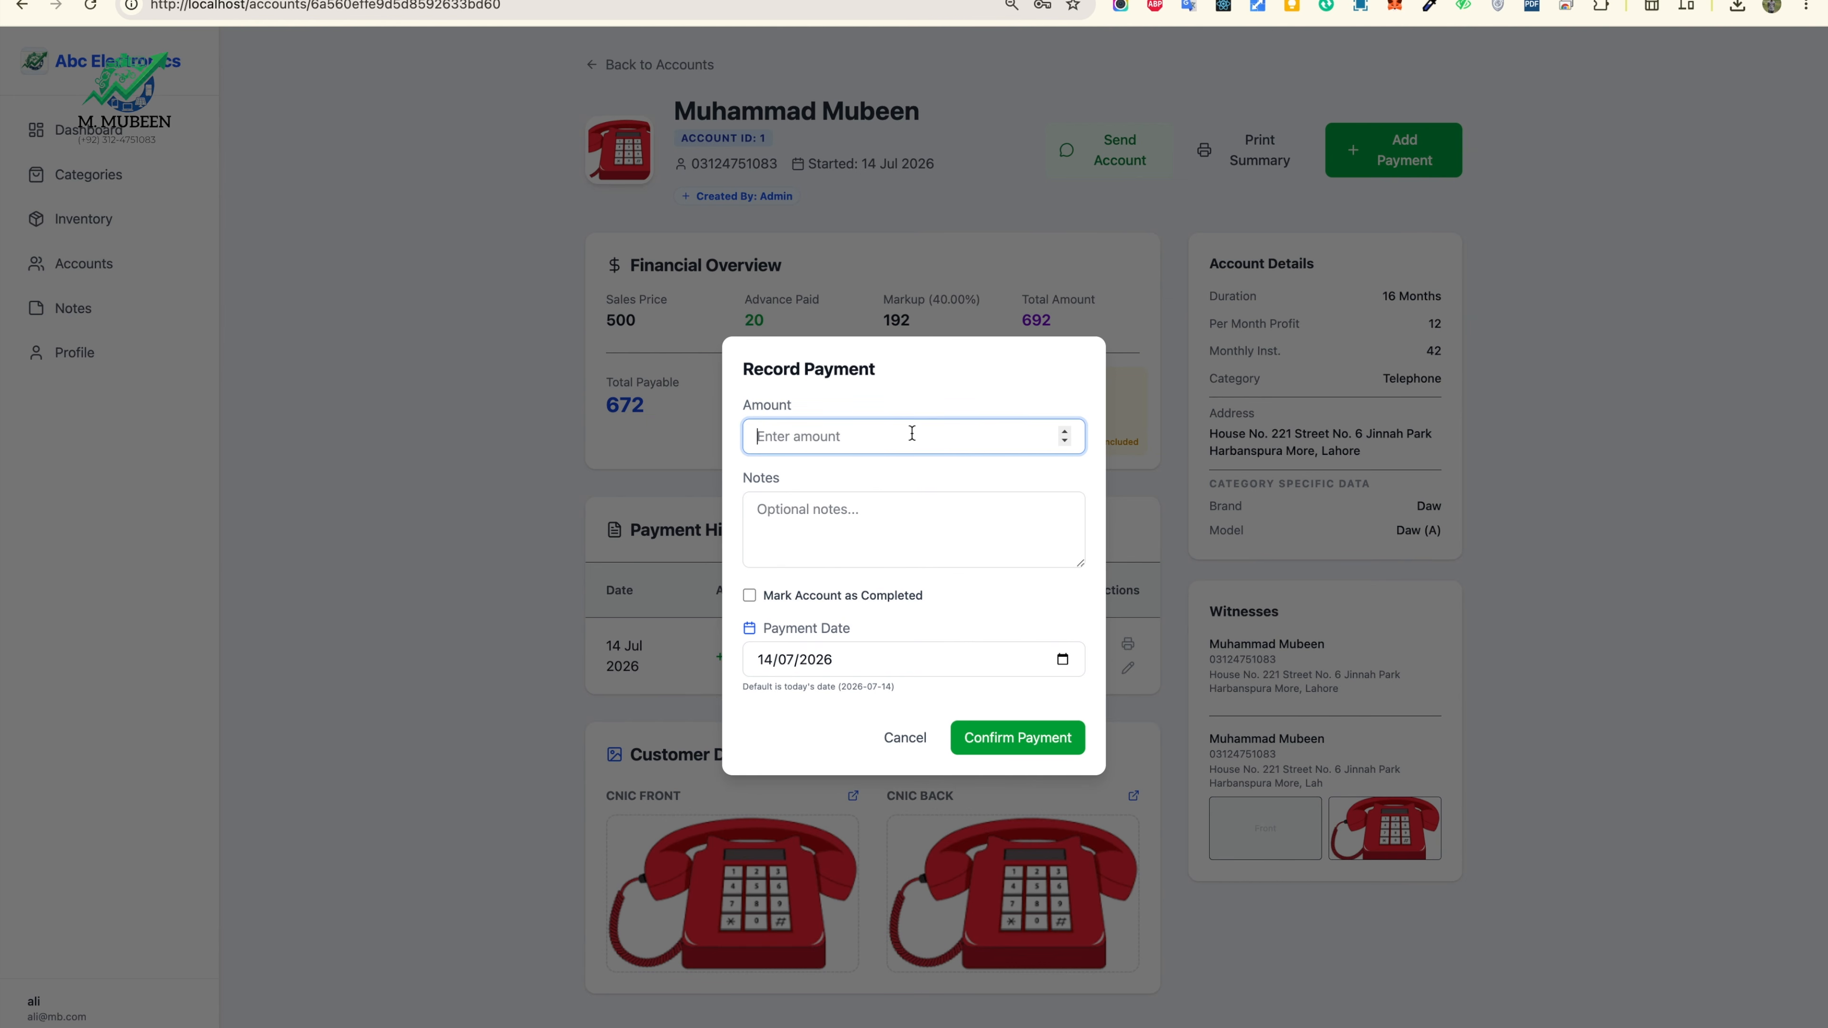
{"action": "type", "text": "20"}
{"action": "left_click", "coordinate": [1029, 747]}
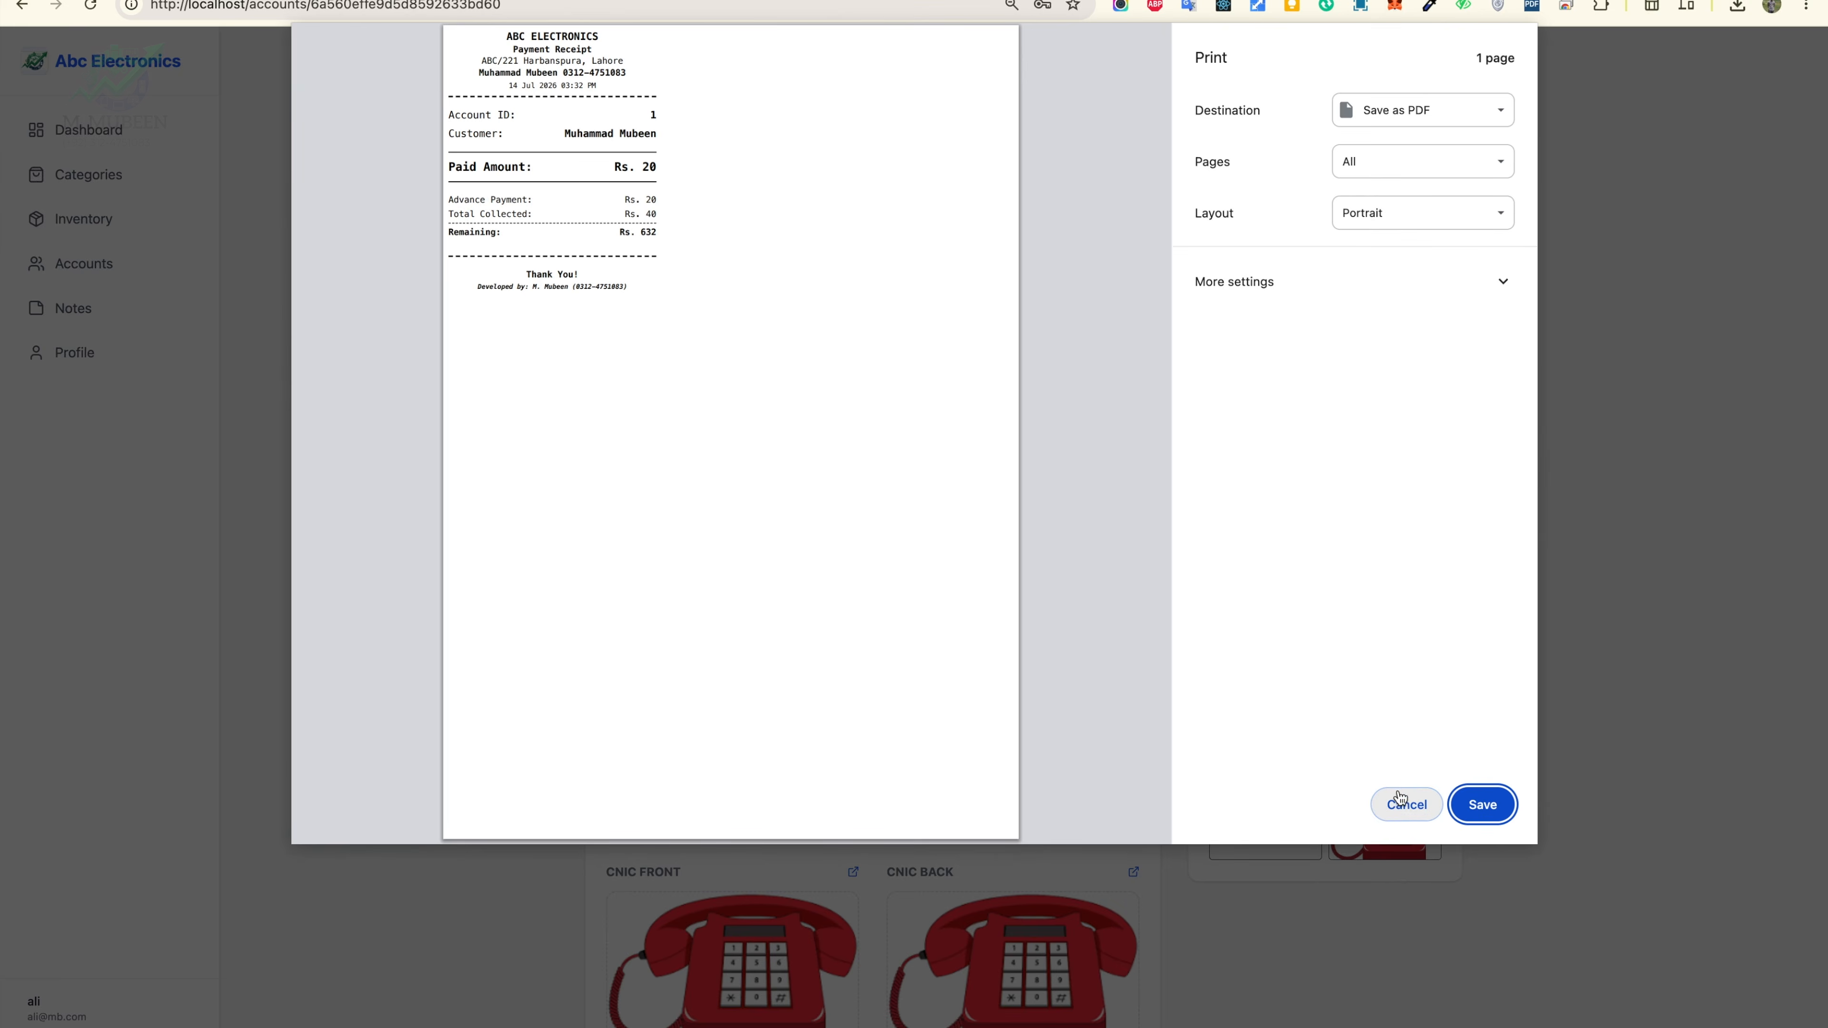
Step: Skip printing the receipt, check the new payment row, and sign out
{"action": "left_click", "coordinate": [1399, 799]}
{"action": "left_click_drag", "start_coordinate": [637, 722], "coordinate": [971, 722]}
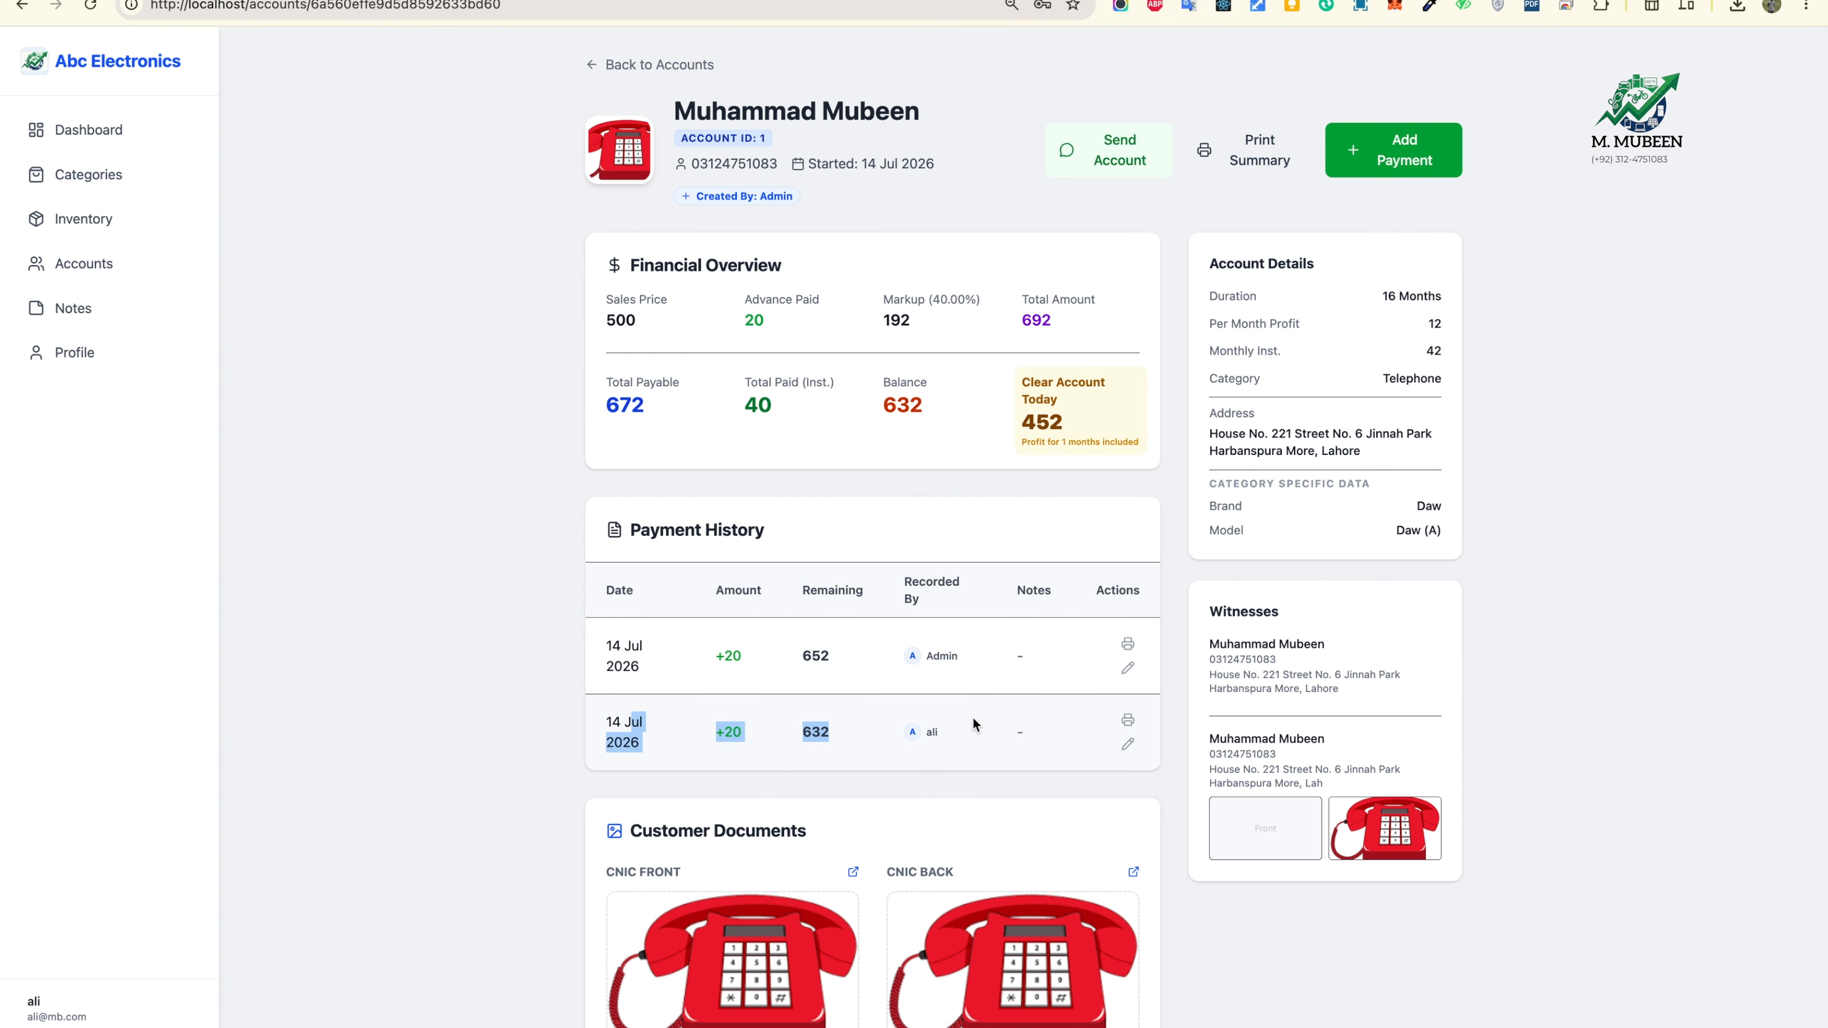
{"action": "left_click", "coordinate": [937, 748]}
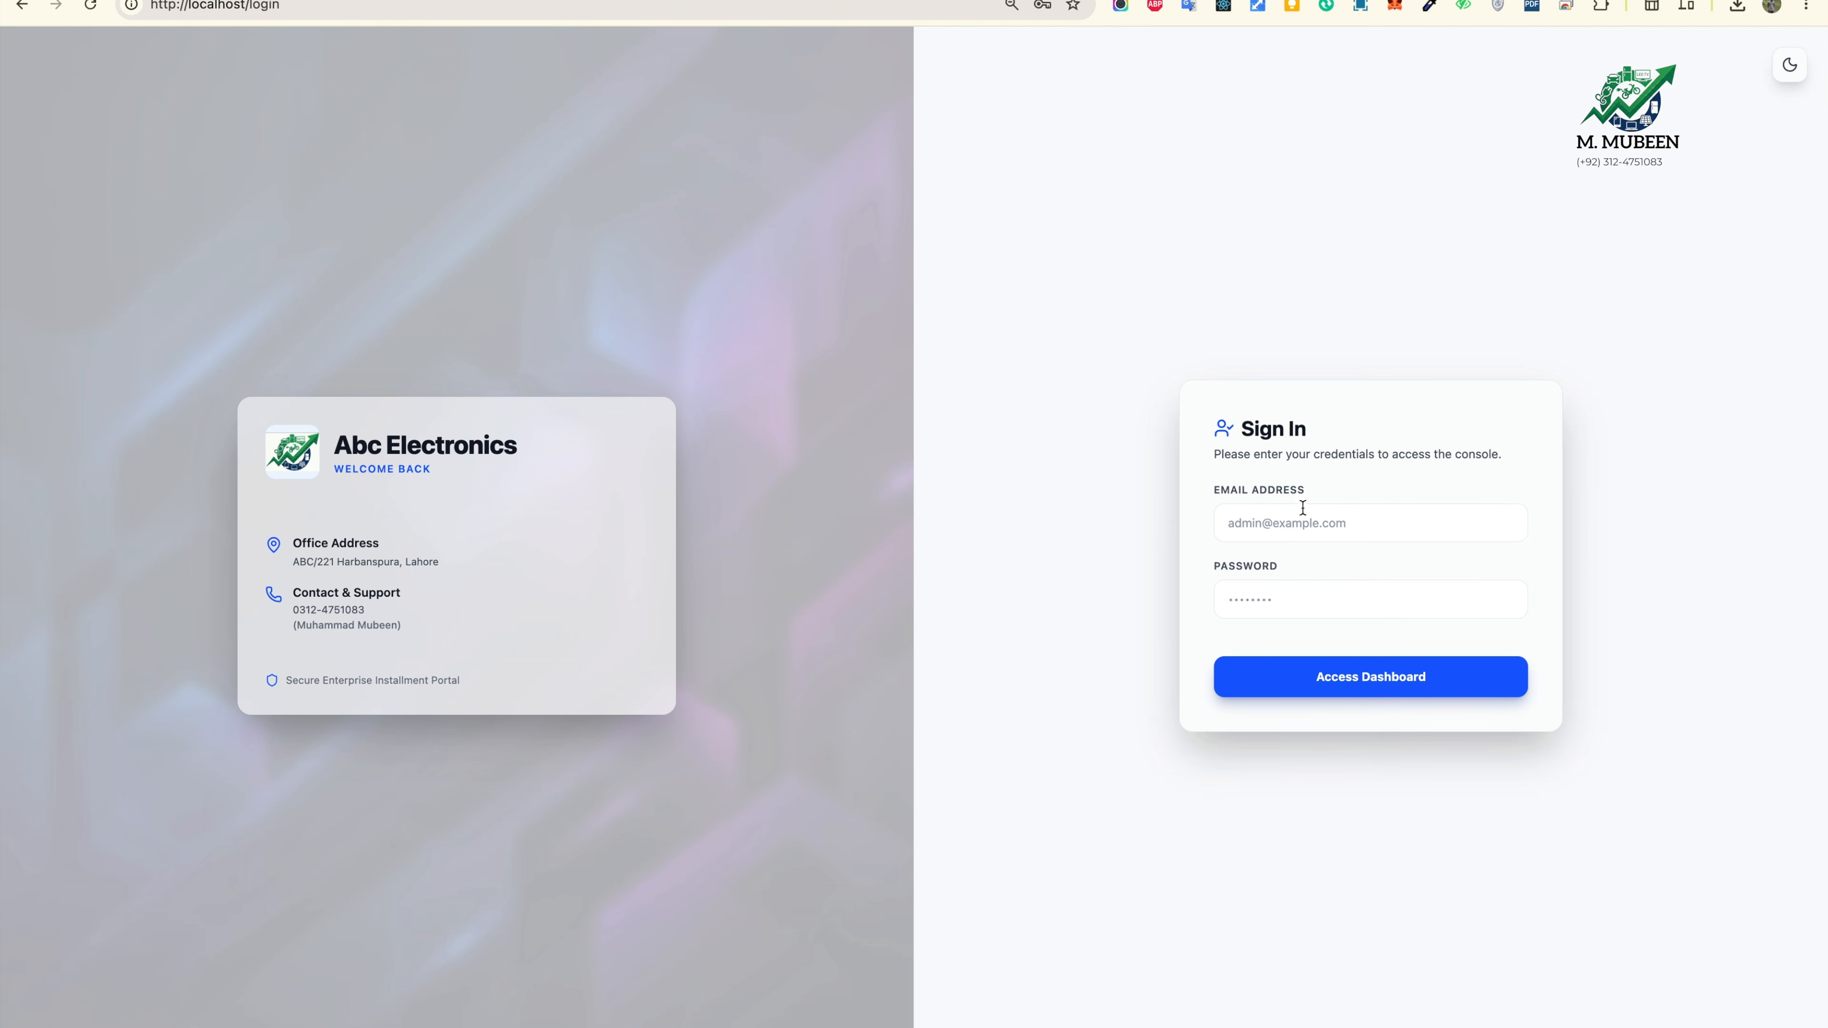
{"action": "left_click", "coordinate": [1315, 533]}
Step: Sign back in as Admin with the saved login and check the notifications
{"action": "left_click", "coordinate": [1346, 574]}
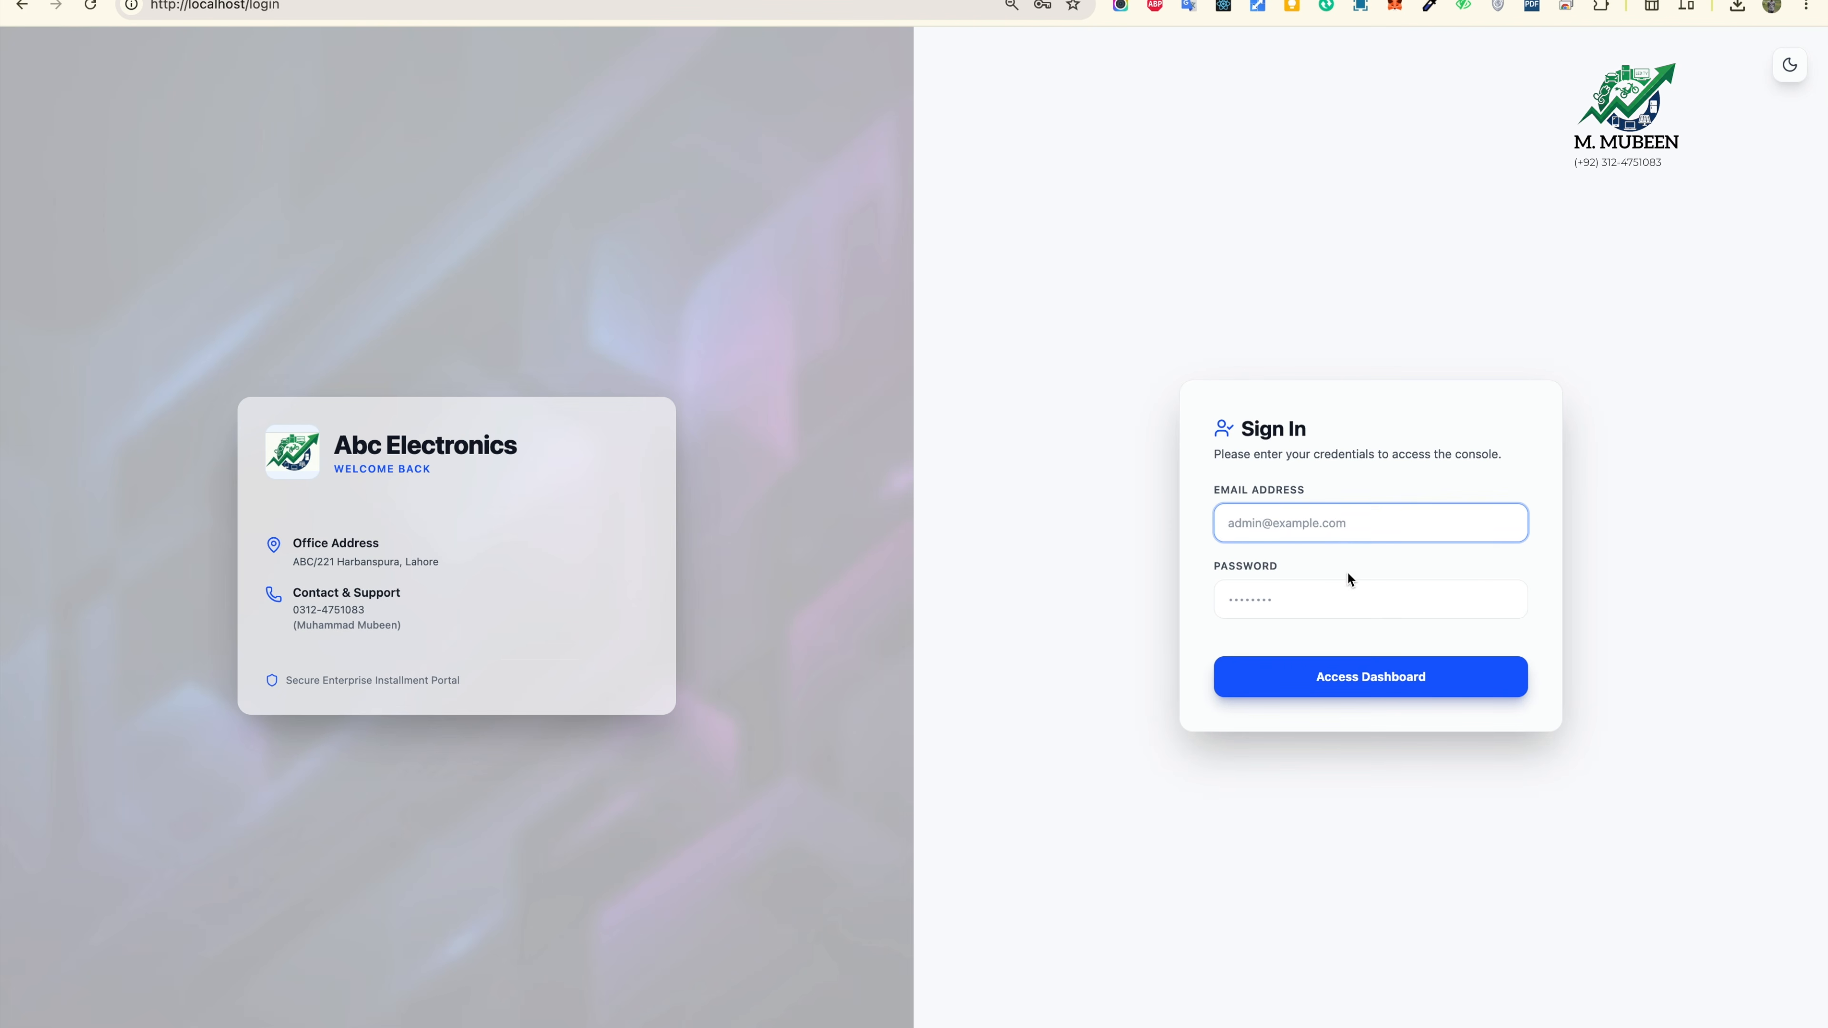
{"action": "left_click", "coordinate": [1371, 684]}
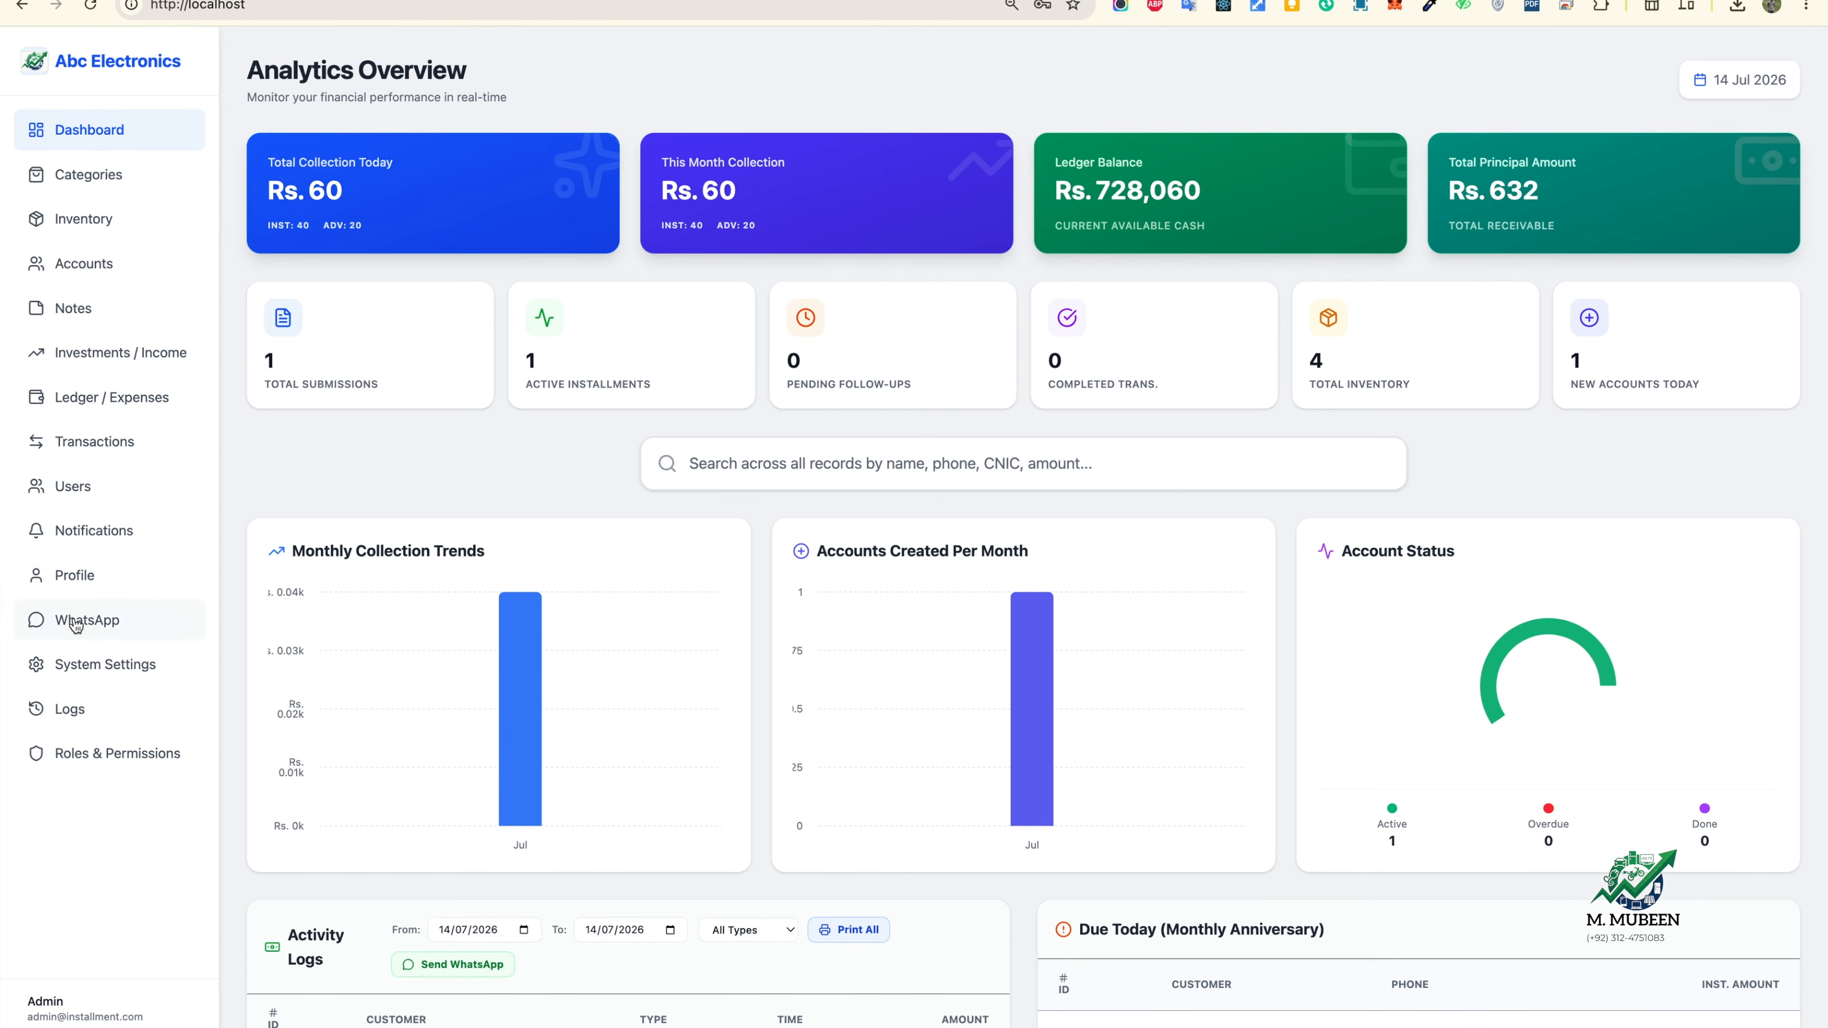
{"action": "left_click", "coordinate": [90, 530]}
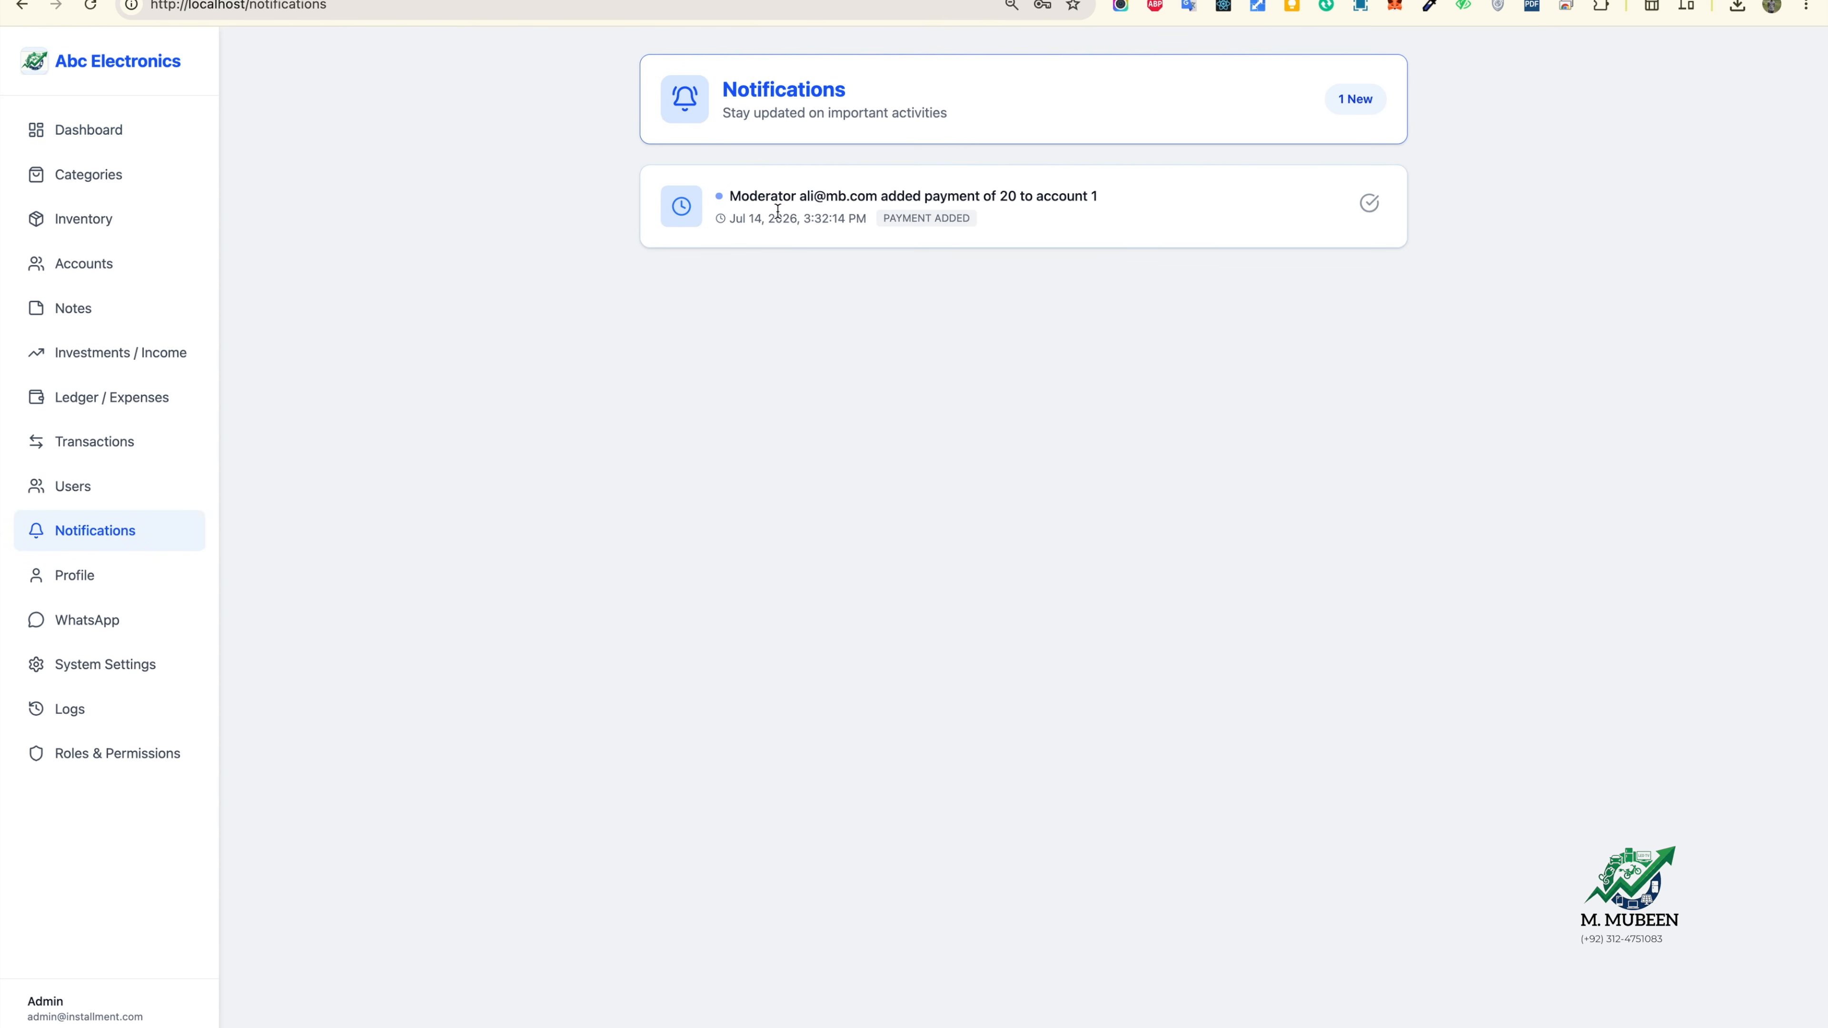
{"action": "left_click_drag", "start_coordinate": [1036, 193], "coordinate": [1091, 194]}
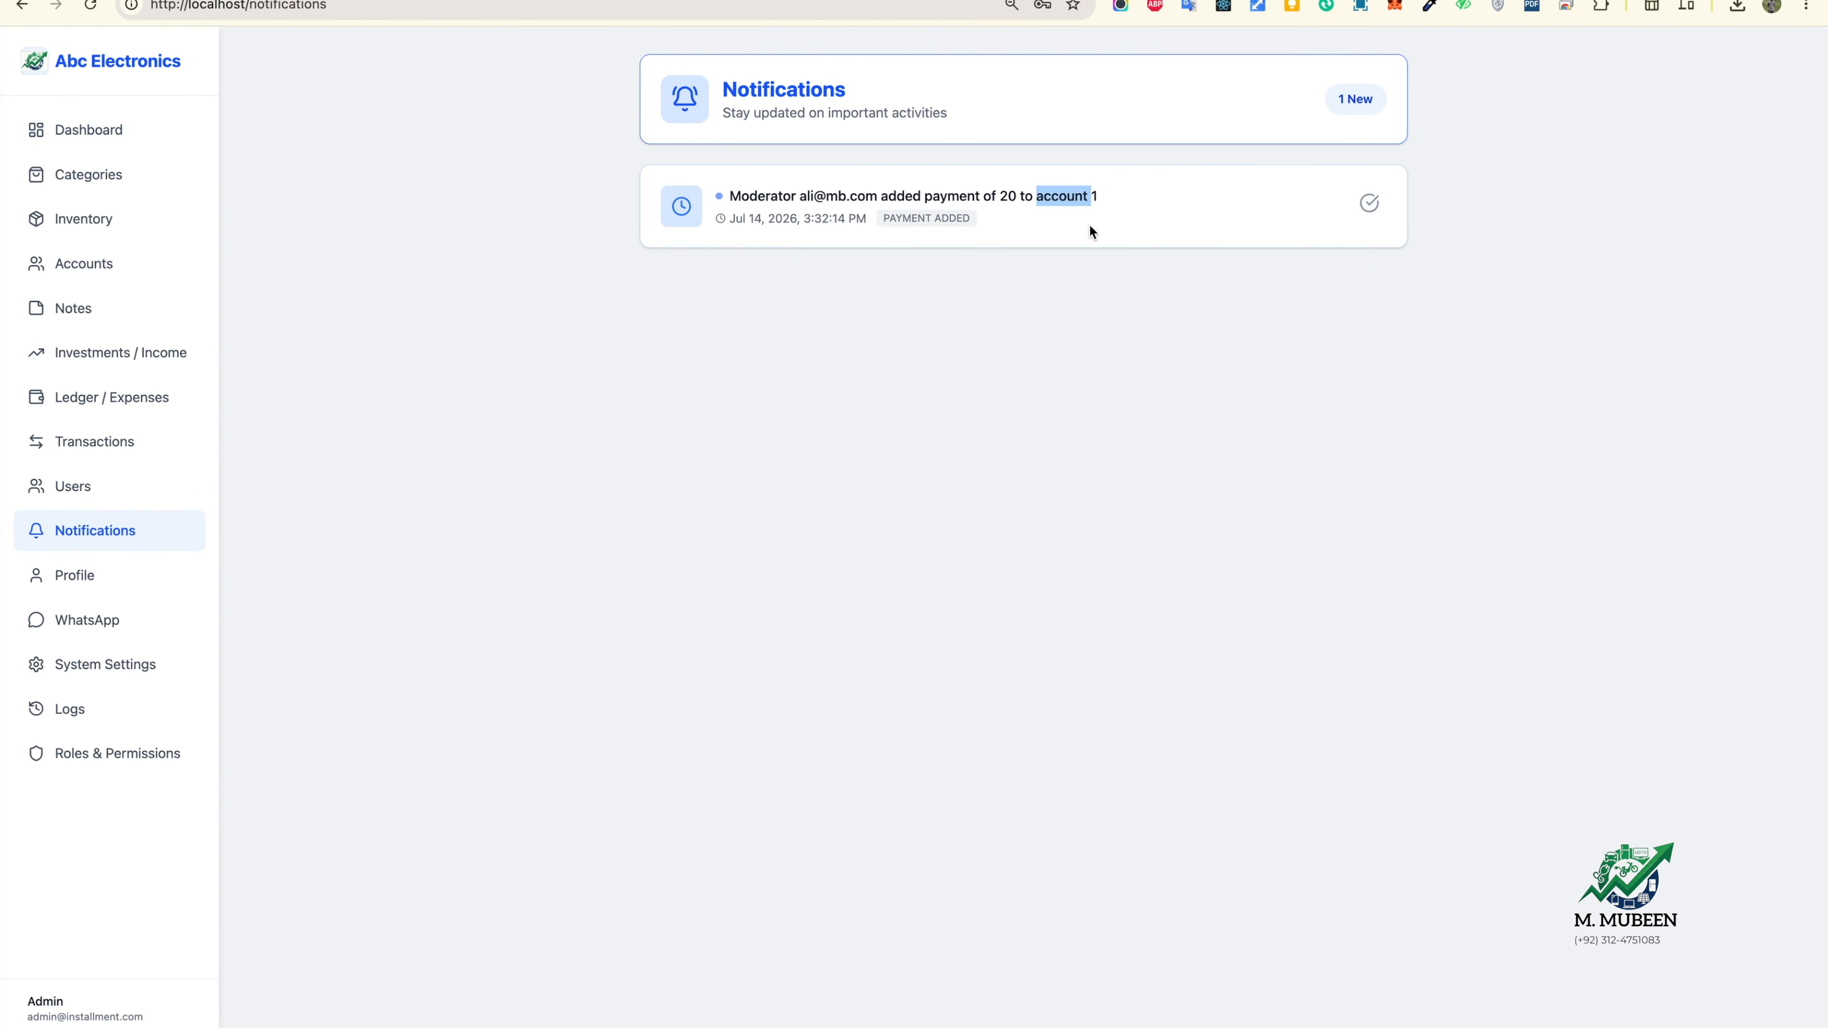
Step: Review the Dashboard's activity logs, briefly opening the customer's account from them
{"action": "left_click", "coordinate": [140, 121]}
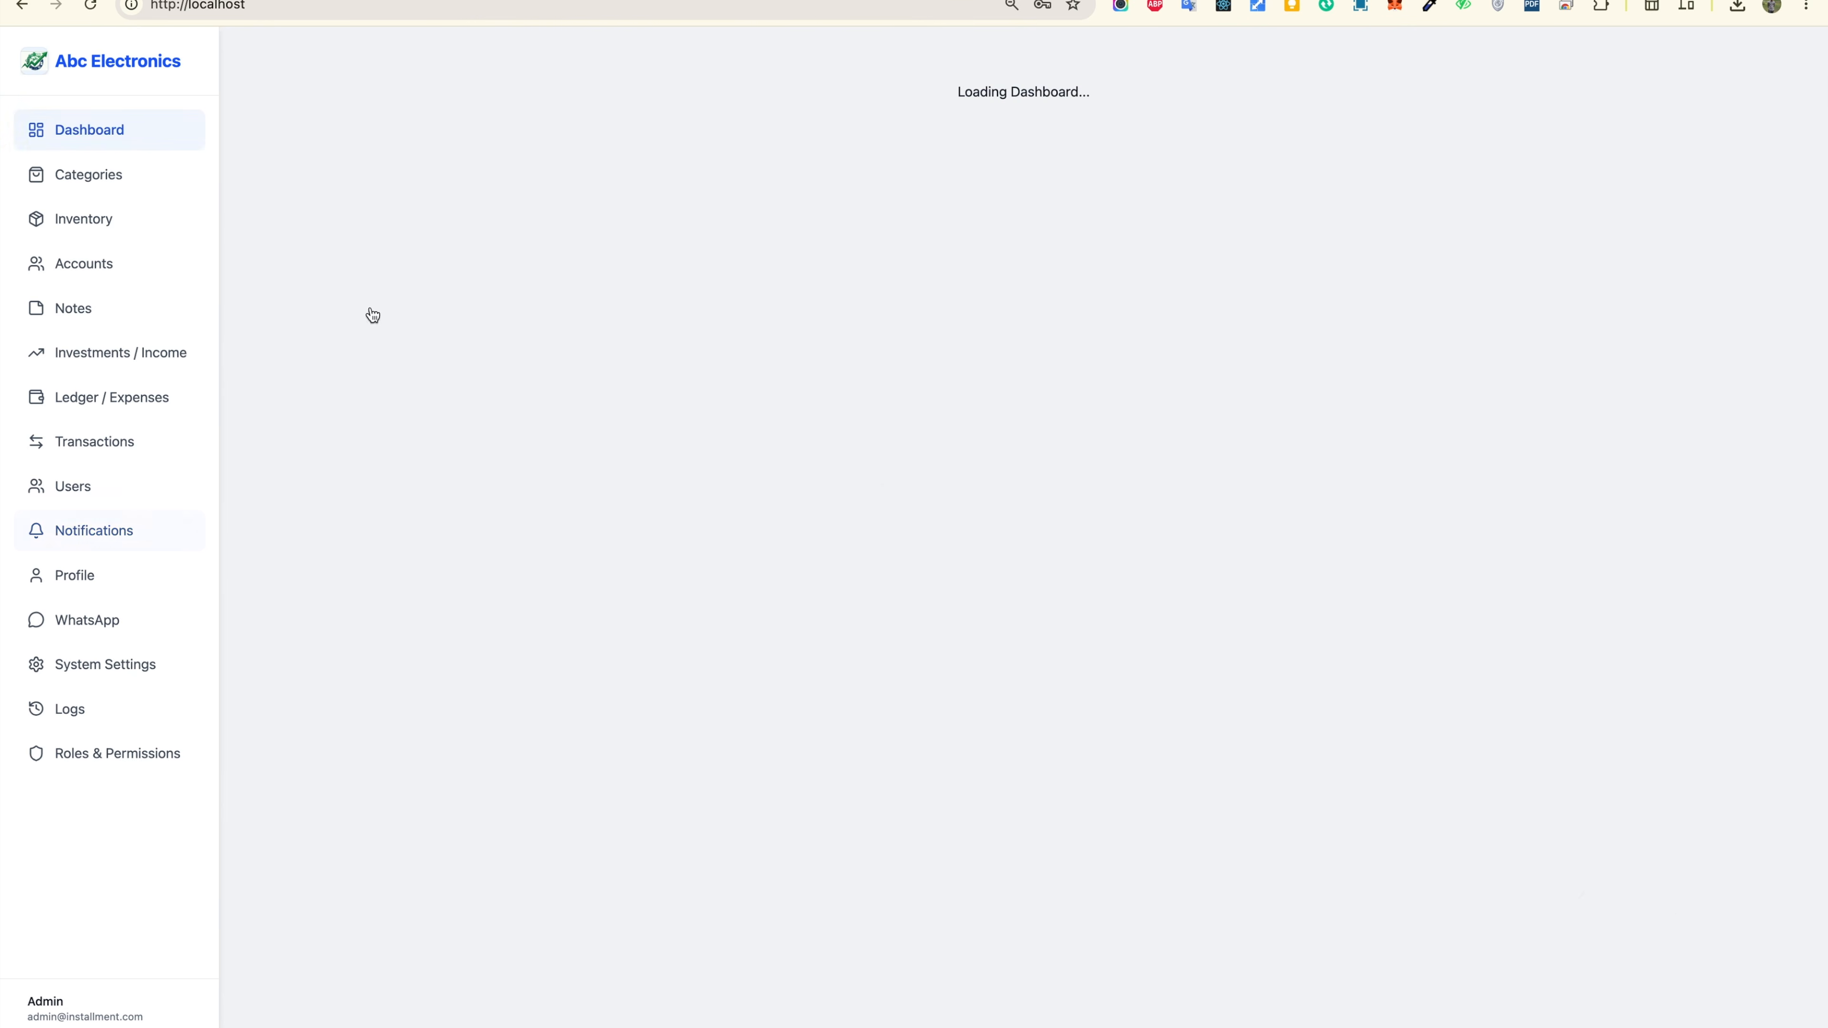
{"action": "scroll", "coordinate": [680, 729], "scroll_direction": "down", "scroll_amount": 1}
{"action": "scroll", "coordinate": [680, 727], "scroll_direction": "down", "scroll_amount": 2}
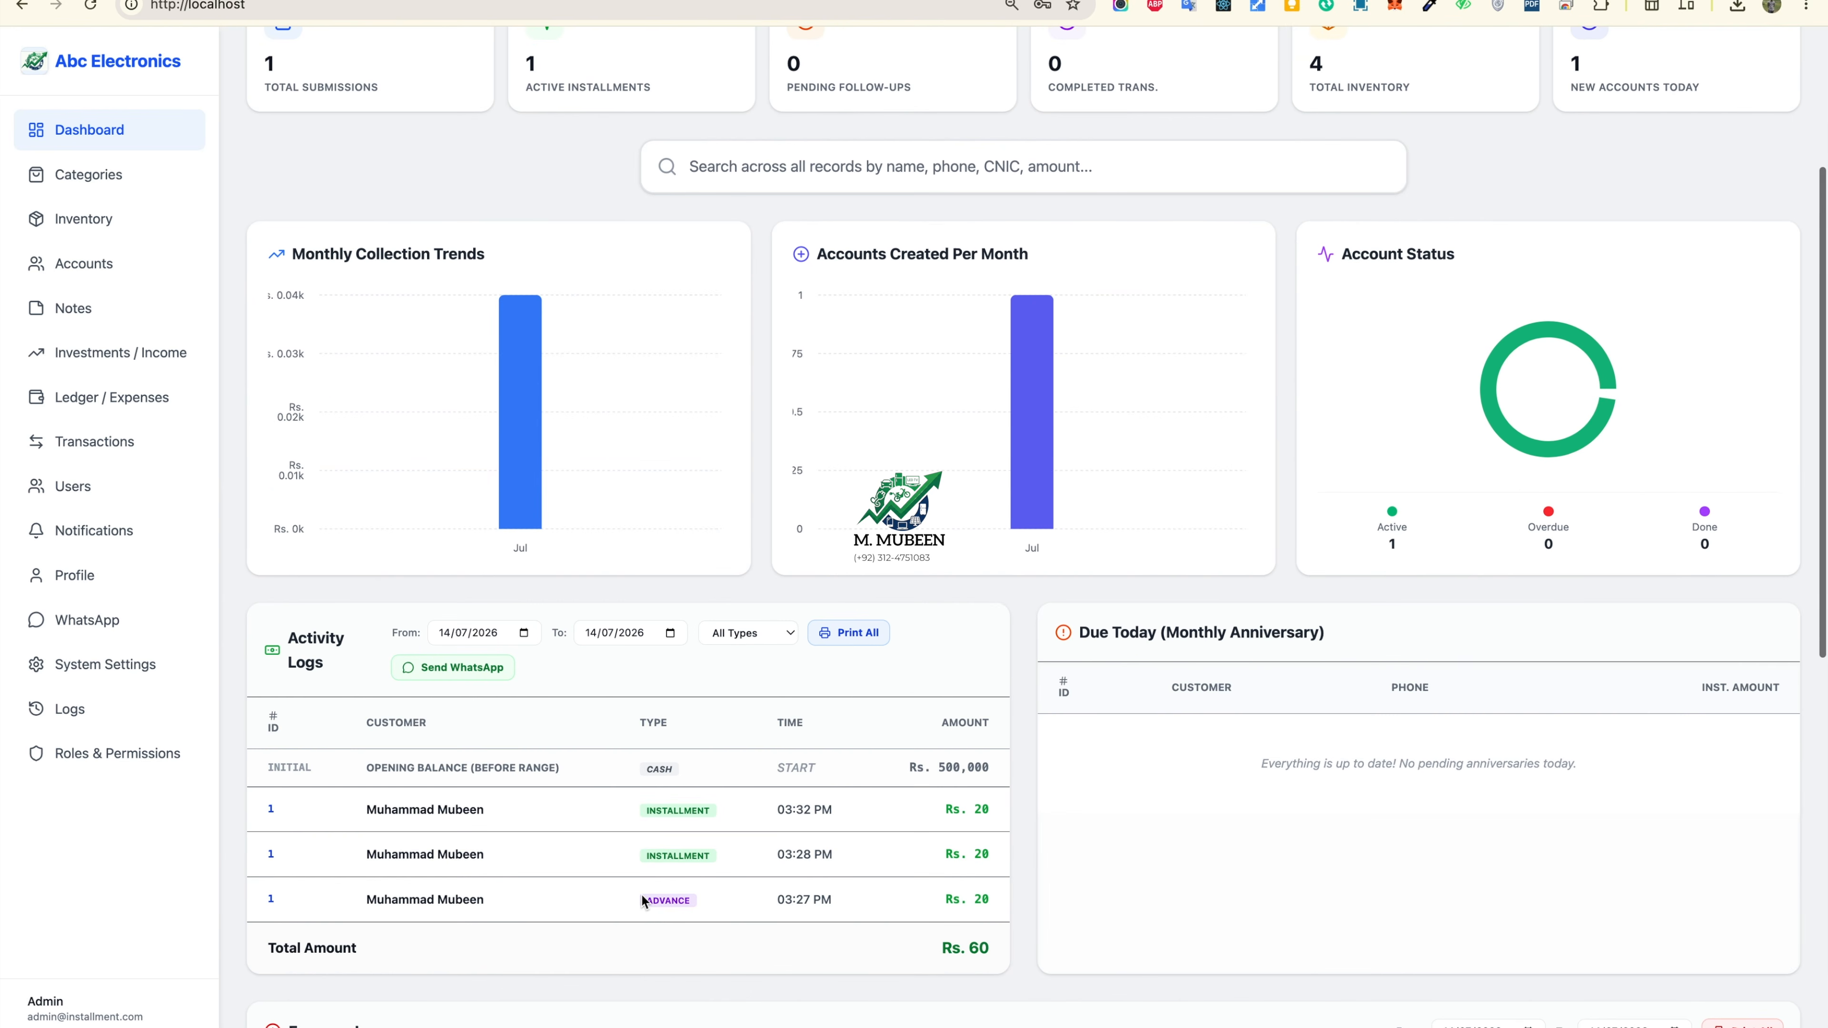
{"action": "left_click", "coordinate": [840, 809]}
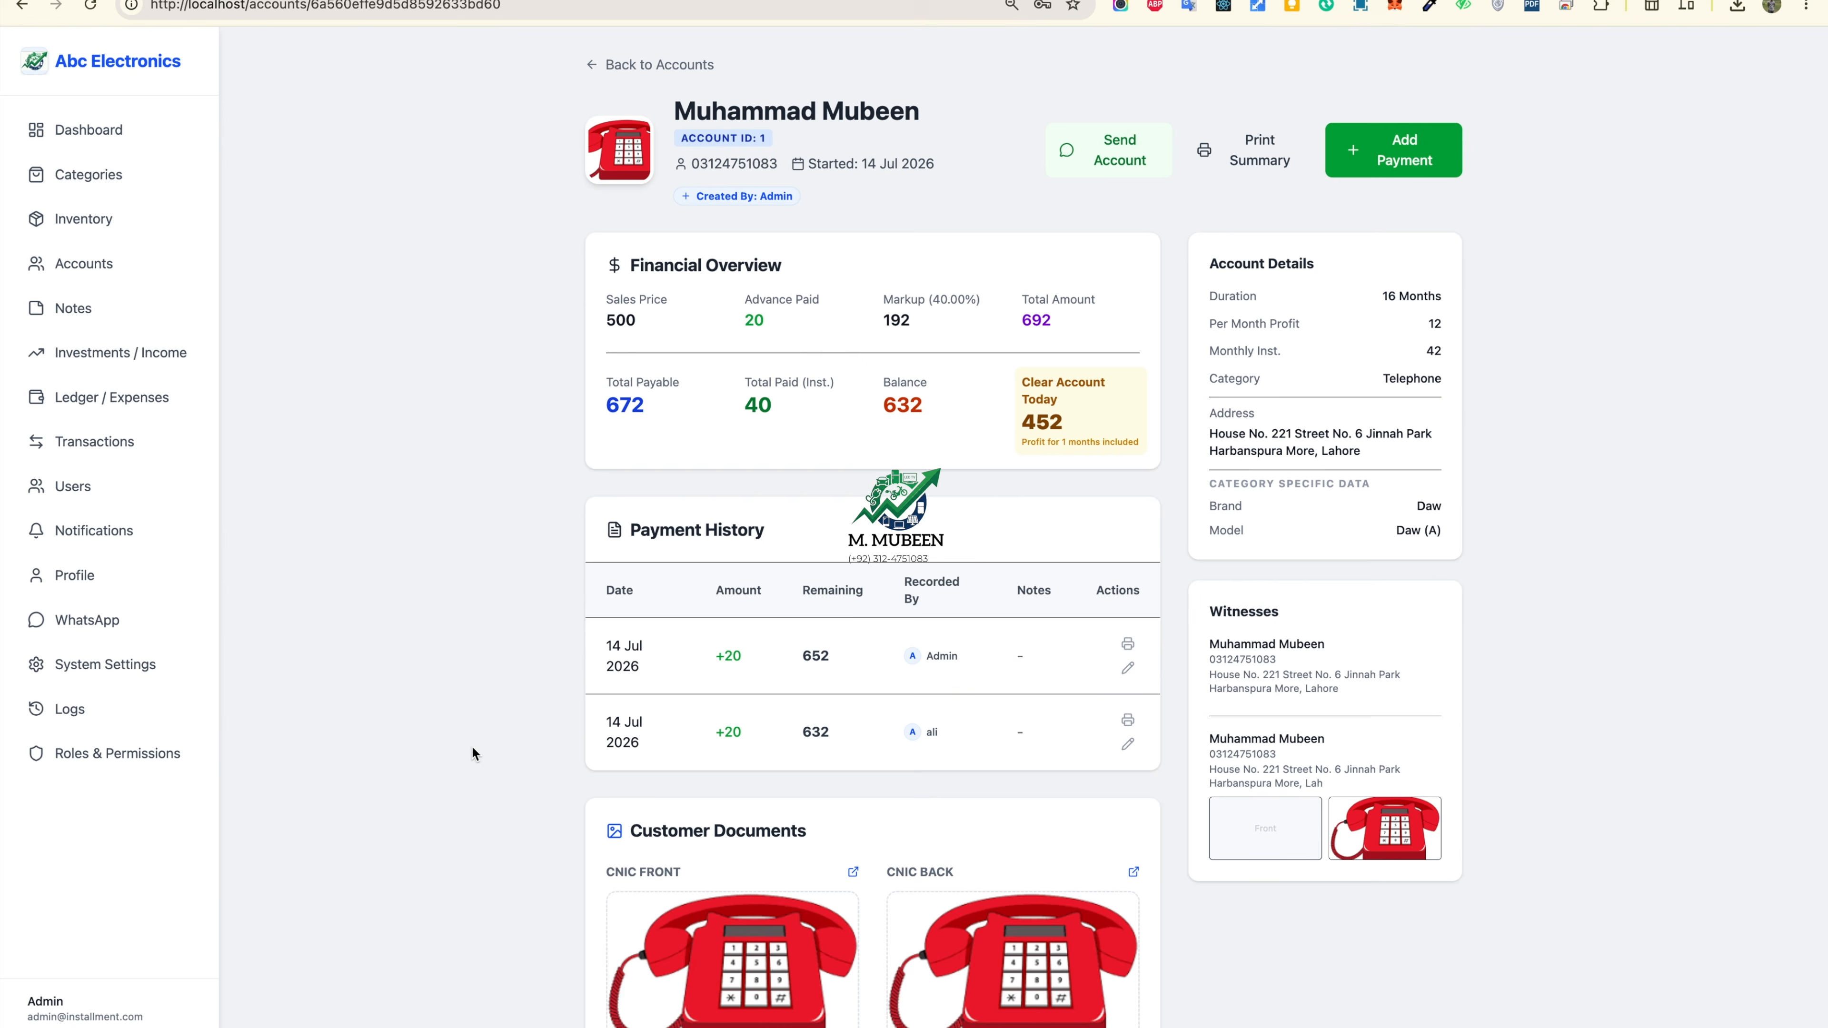
{"action": "left_click", "coordinate": [135, 131]}
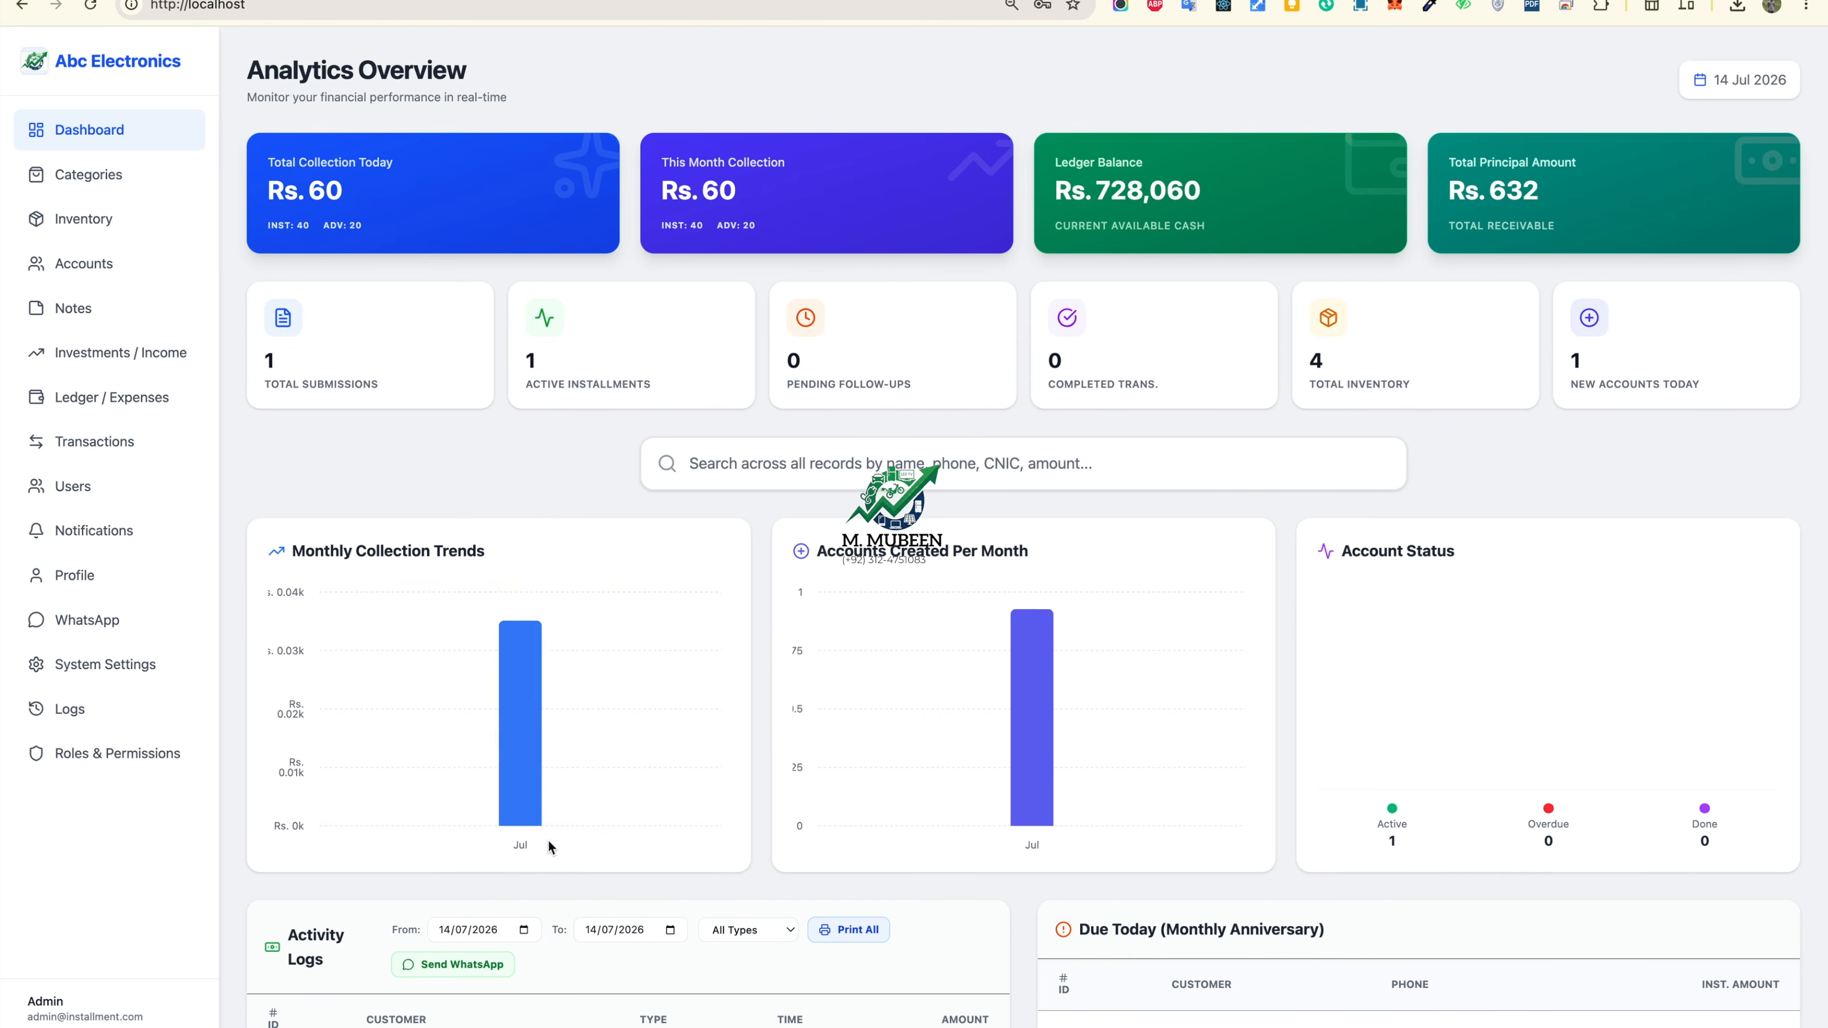
{"action": "scroll", "coordinate": [714, 791], "scroll_direction": "down", "scroll_amount": 1}
{"action": "scroll", "coordinate": [508, 924], "scroll_direction": "down", "scroll_amount": 1}
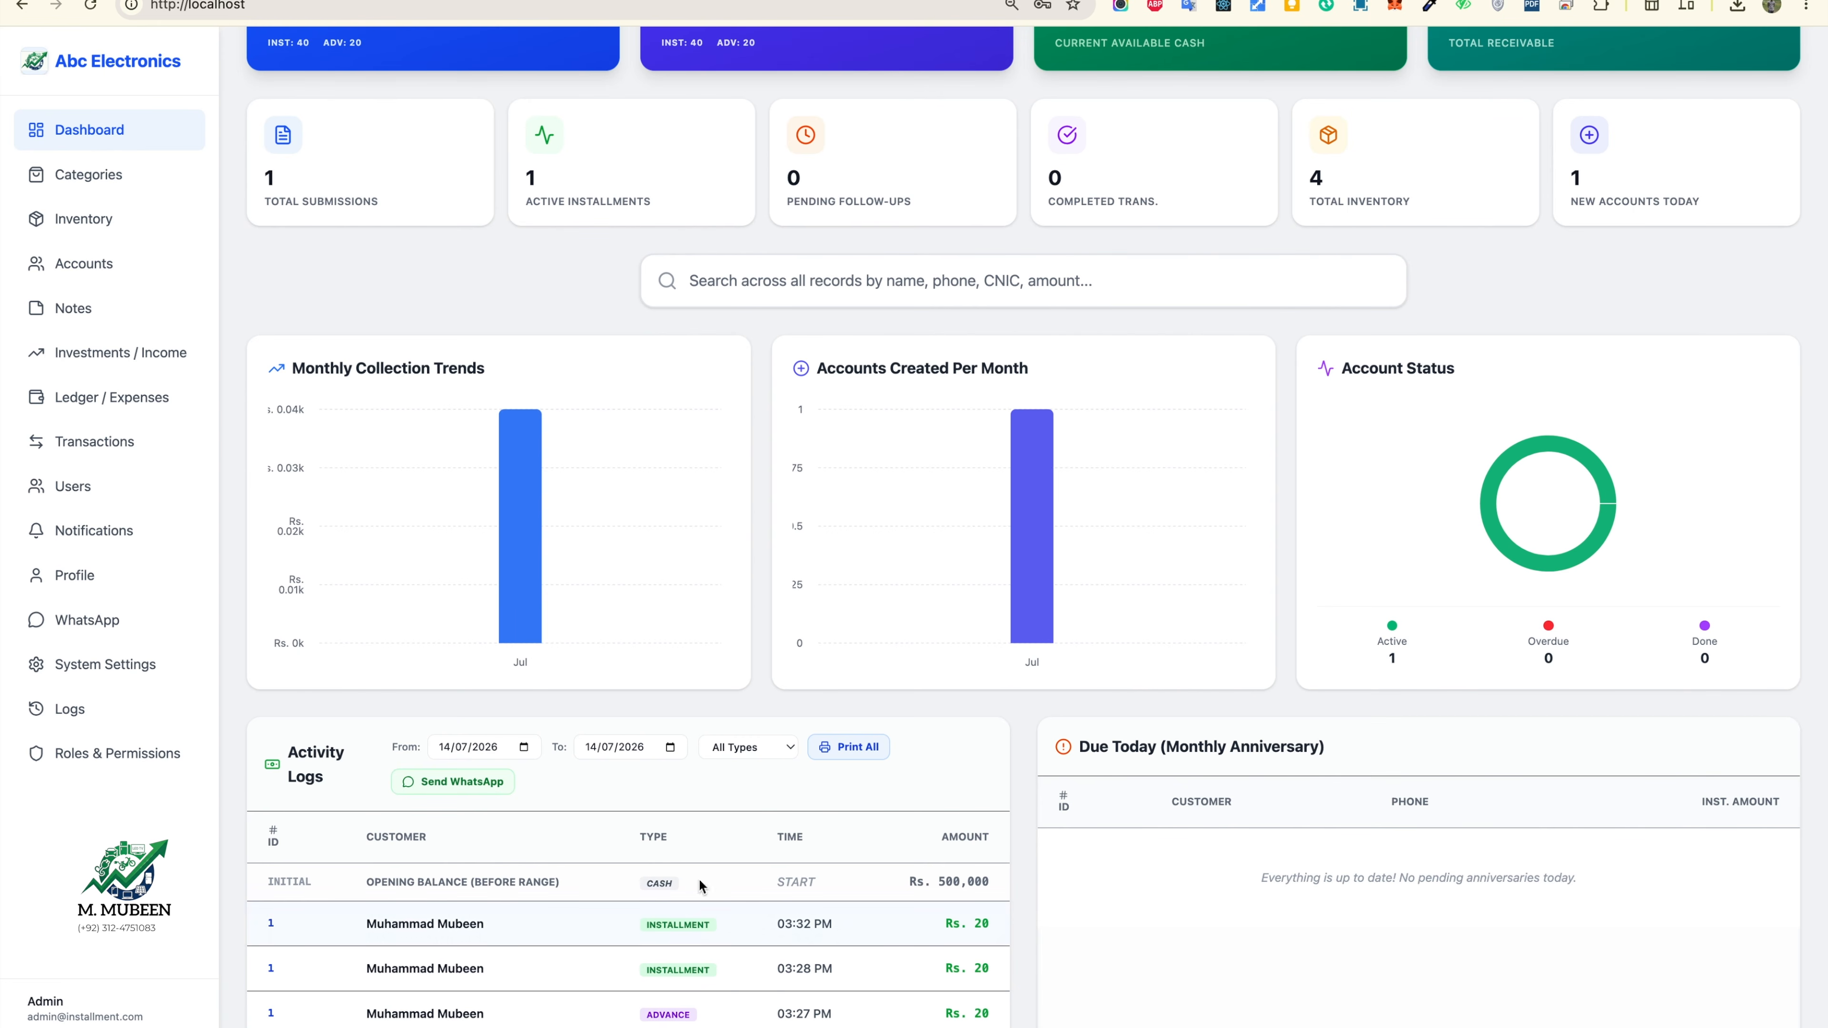
{"action": "scroll", "coordinate": [698, 878], "scroll_direction": "down", "scroll_amount": 2}
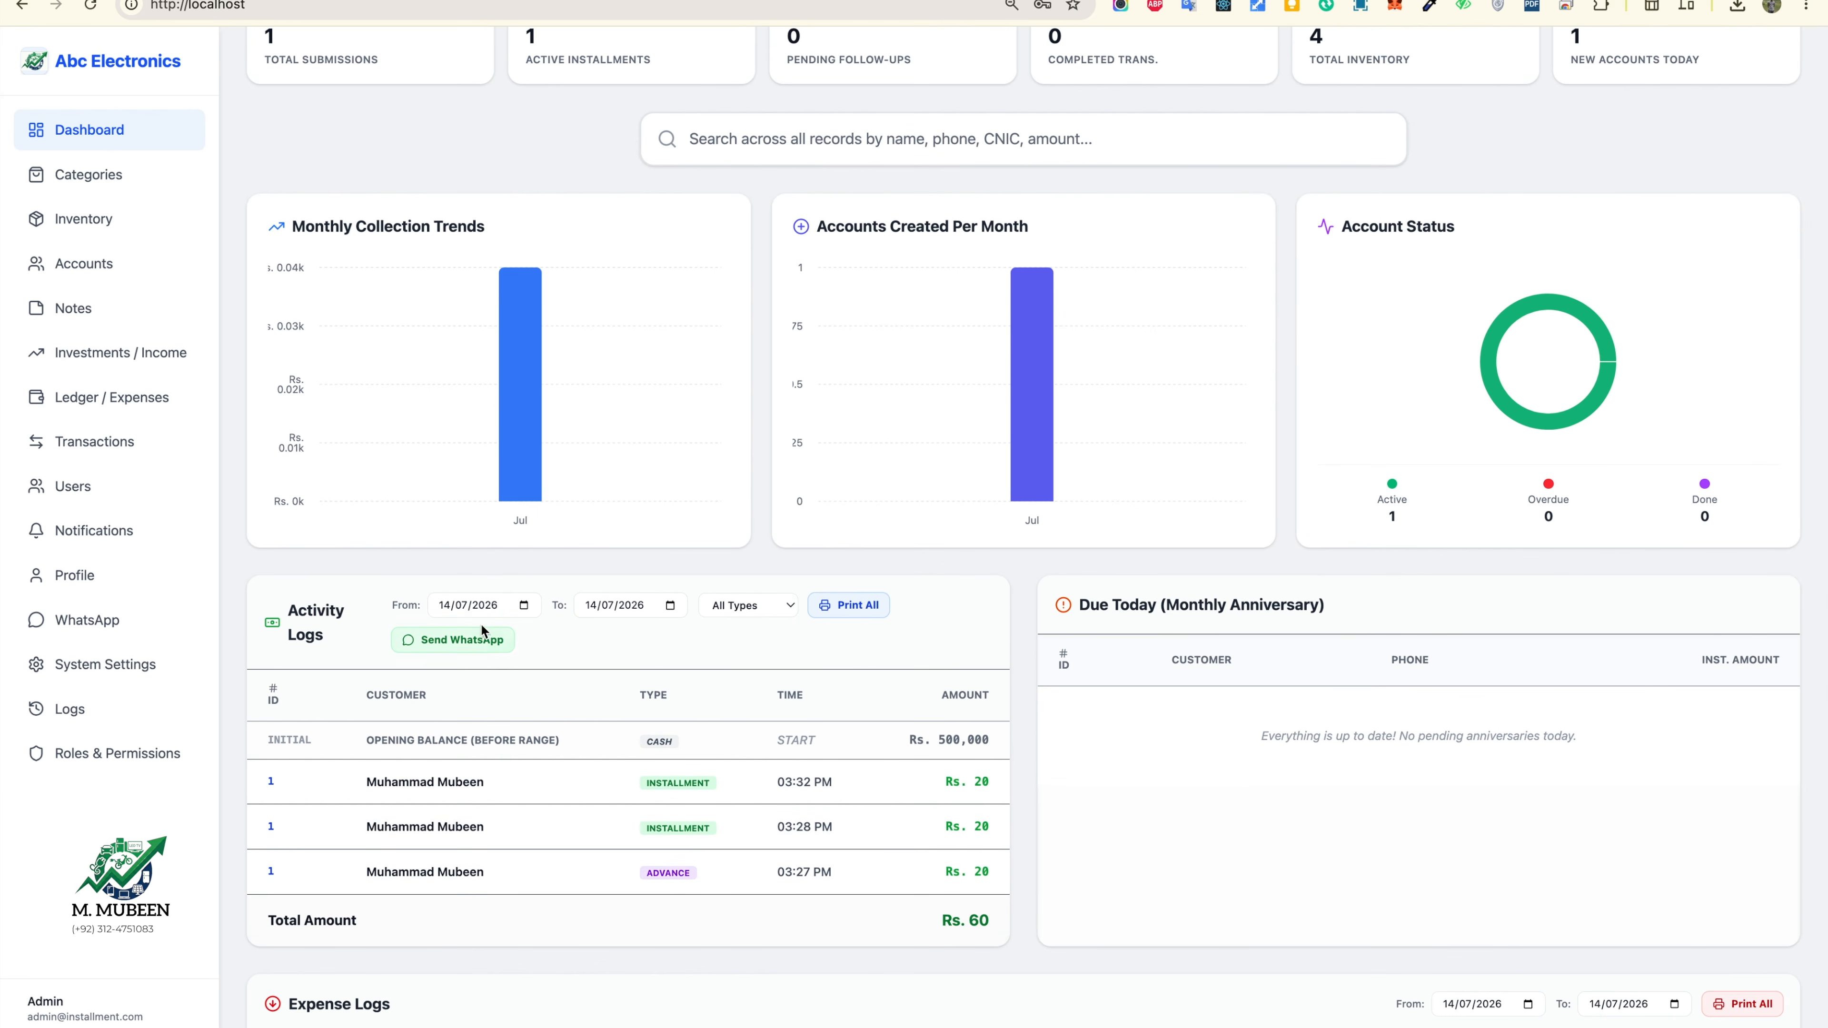
Step: Send the activity log report to the customer's WhatsApp number
{"action": "left_click", "coordinate": [461, 640]}
{"action": "left_click", "coordinate": [887, 551]}
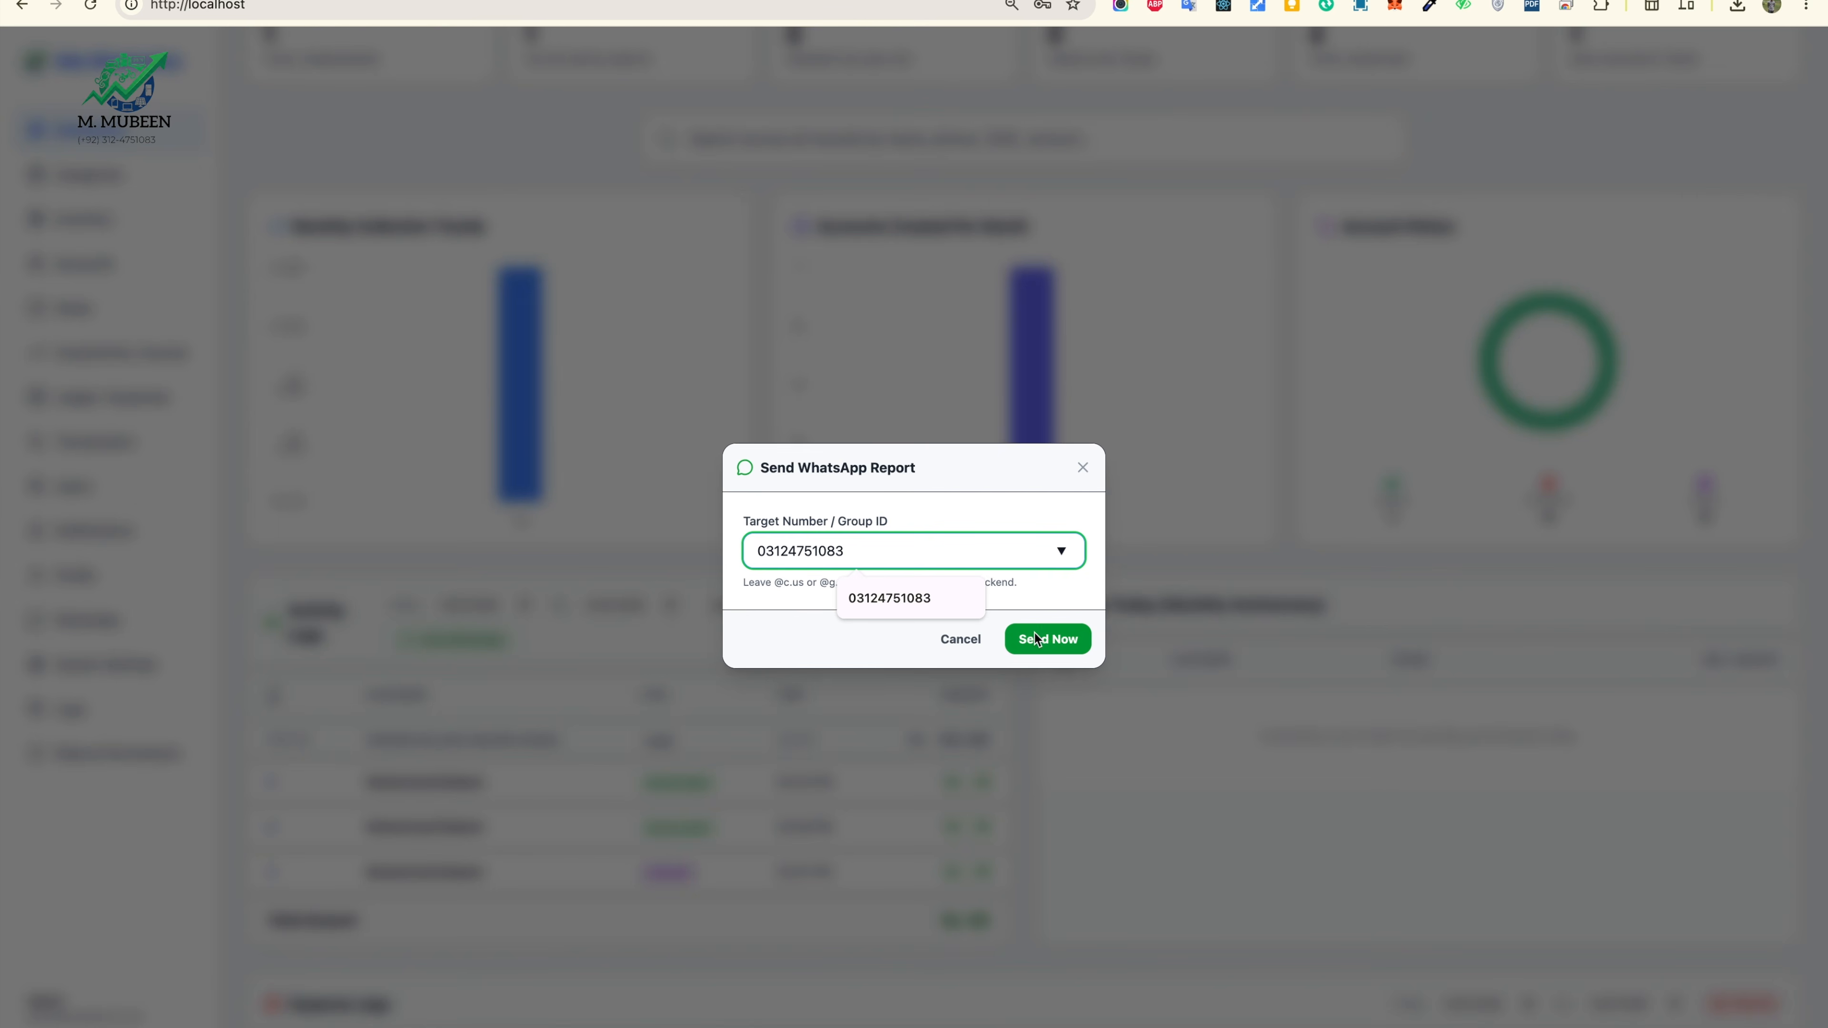
{"action": "left_click", "coordinate": [1036, 639]}
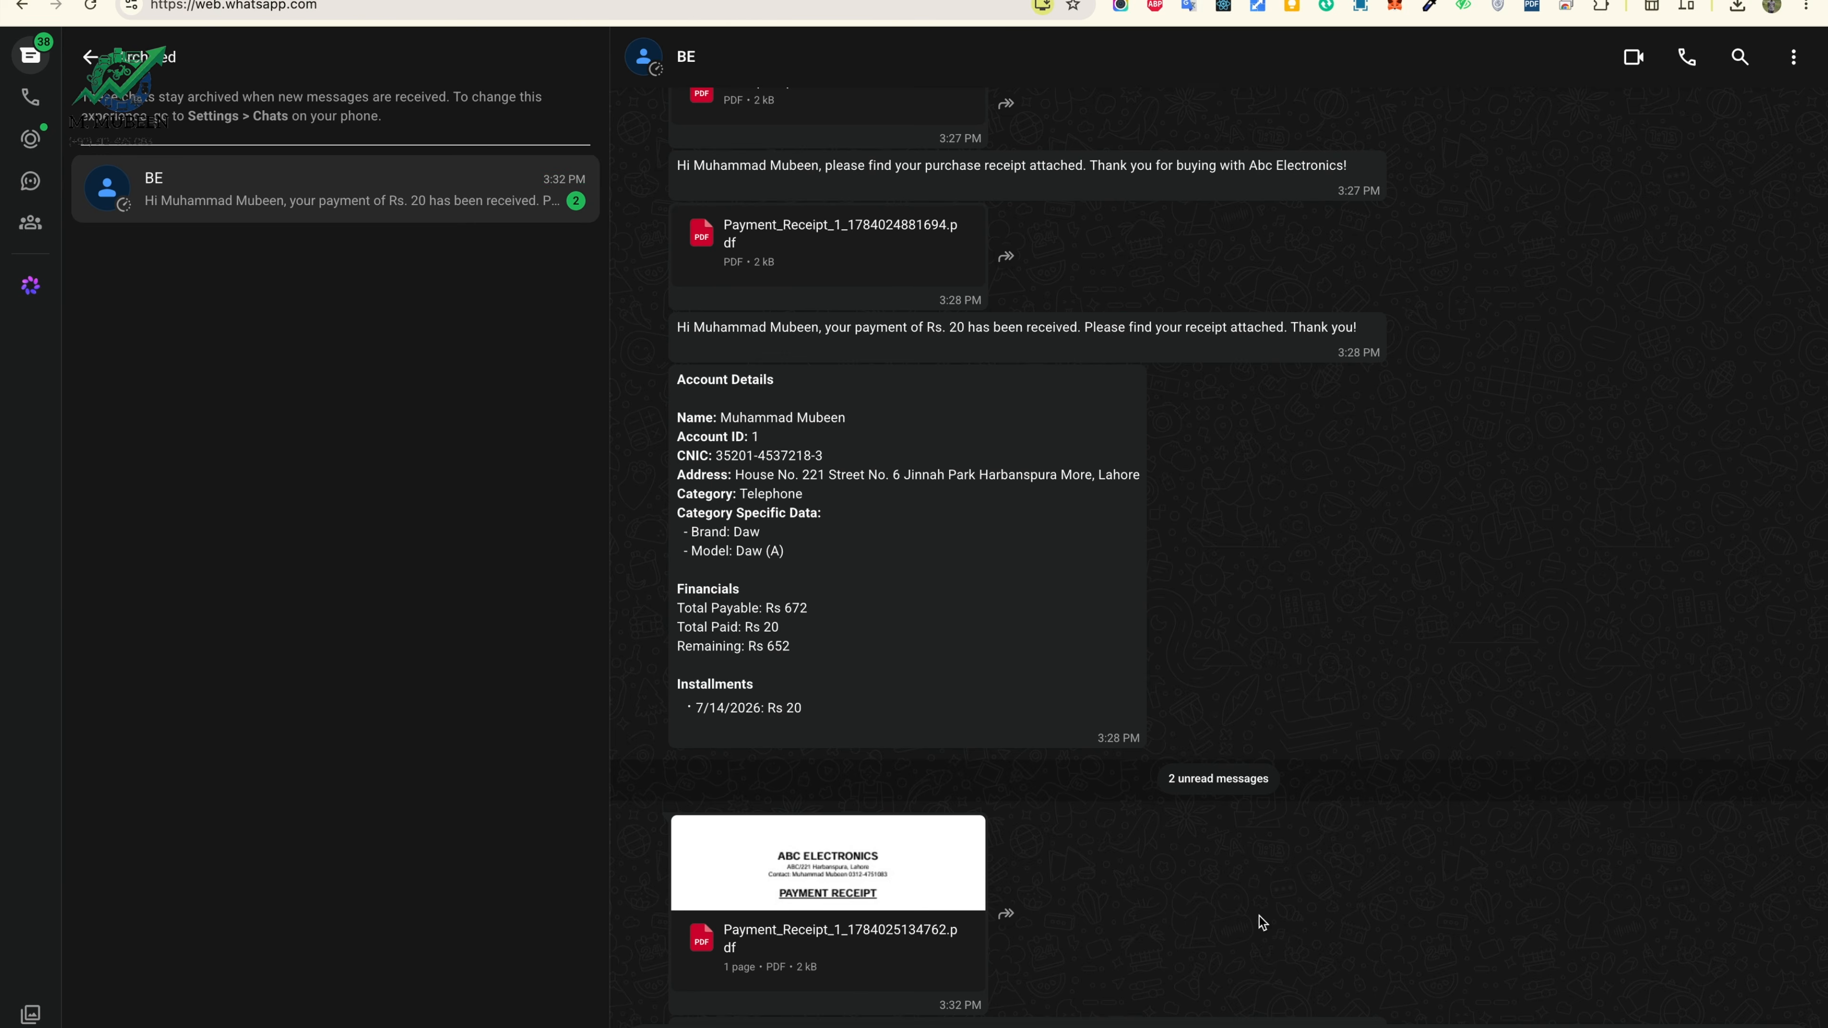
{"action": "left_click", "coordinate": [864, 909]}
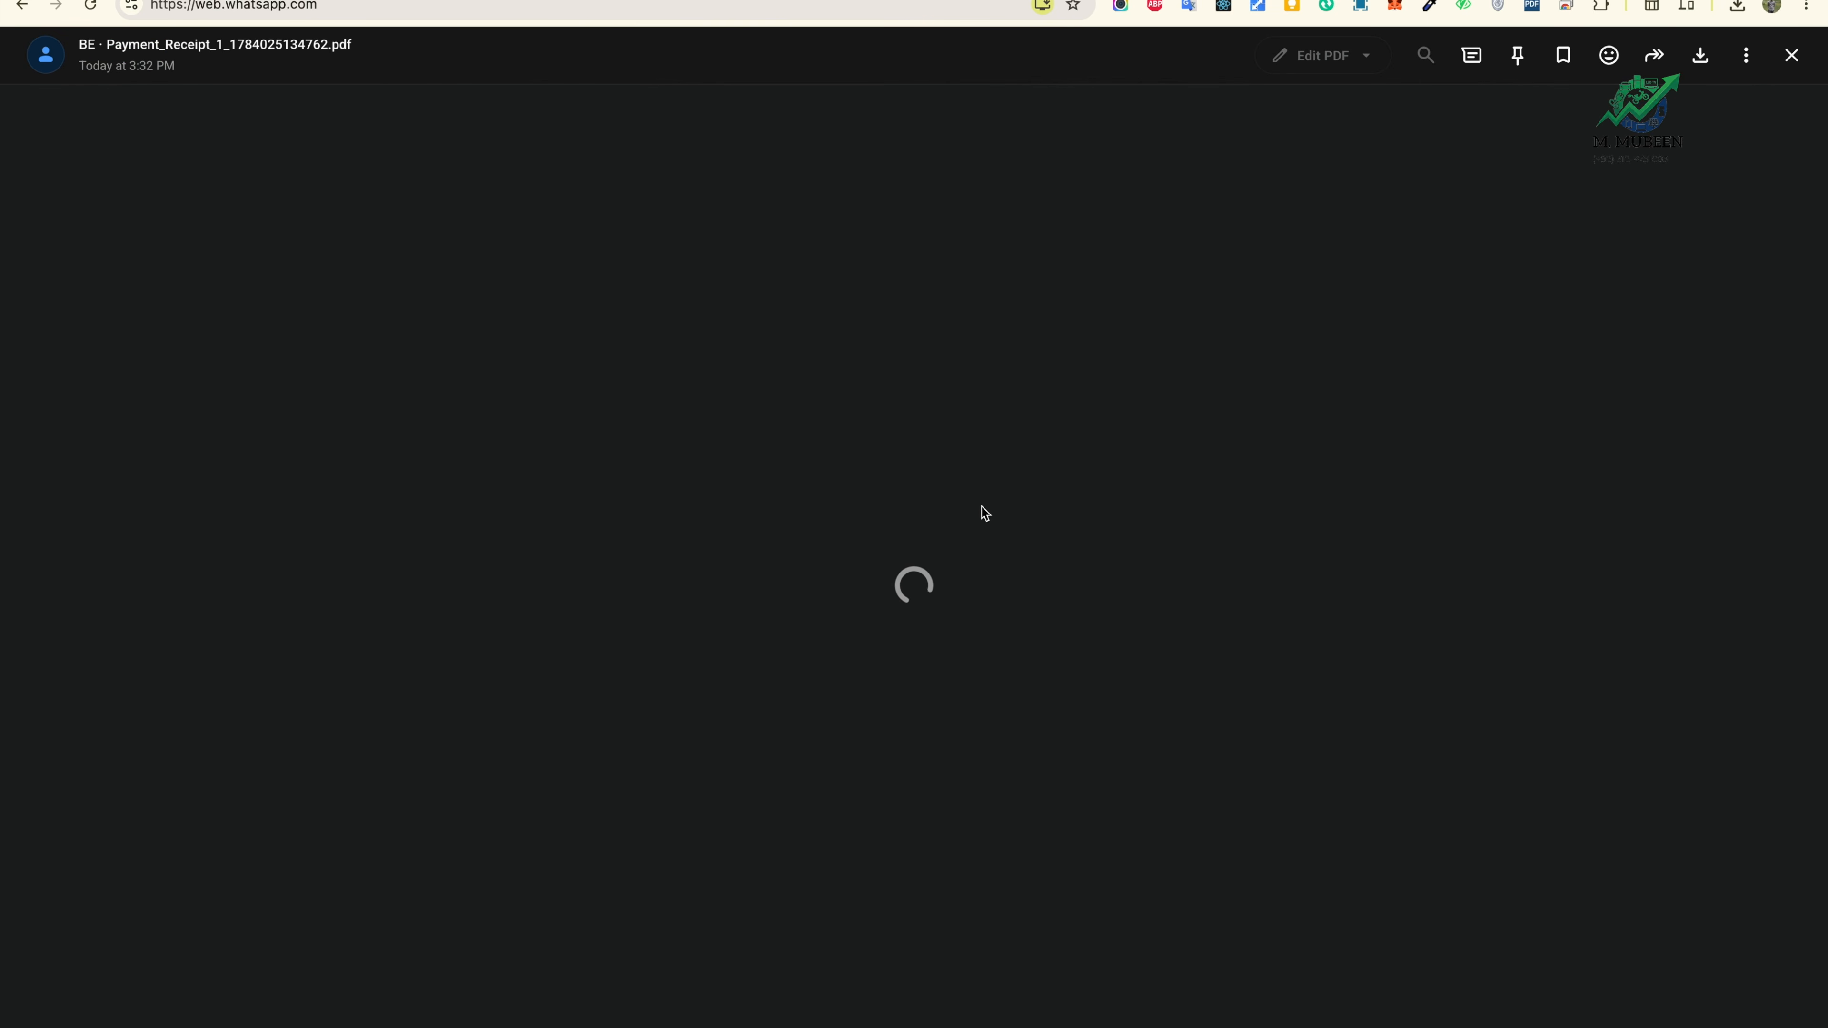
{"action": "scroll", "coordinate": [905, 457], "scroll_direction": "down", "scroll_amount": 3}
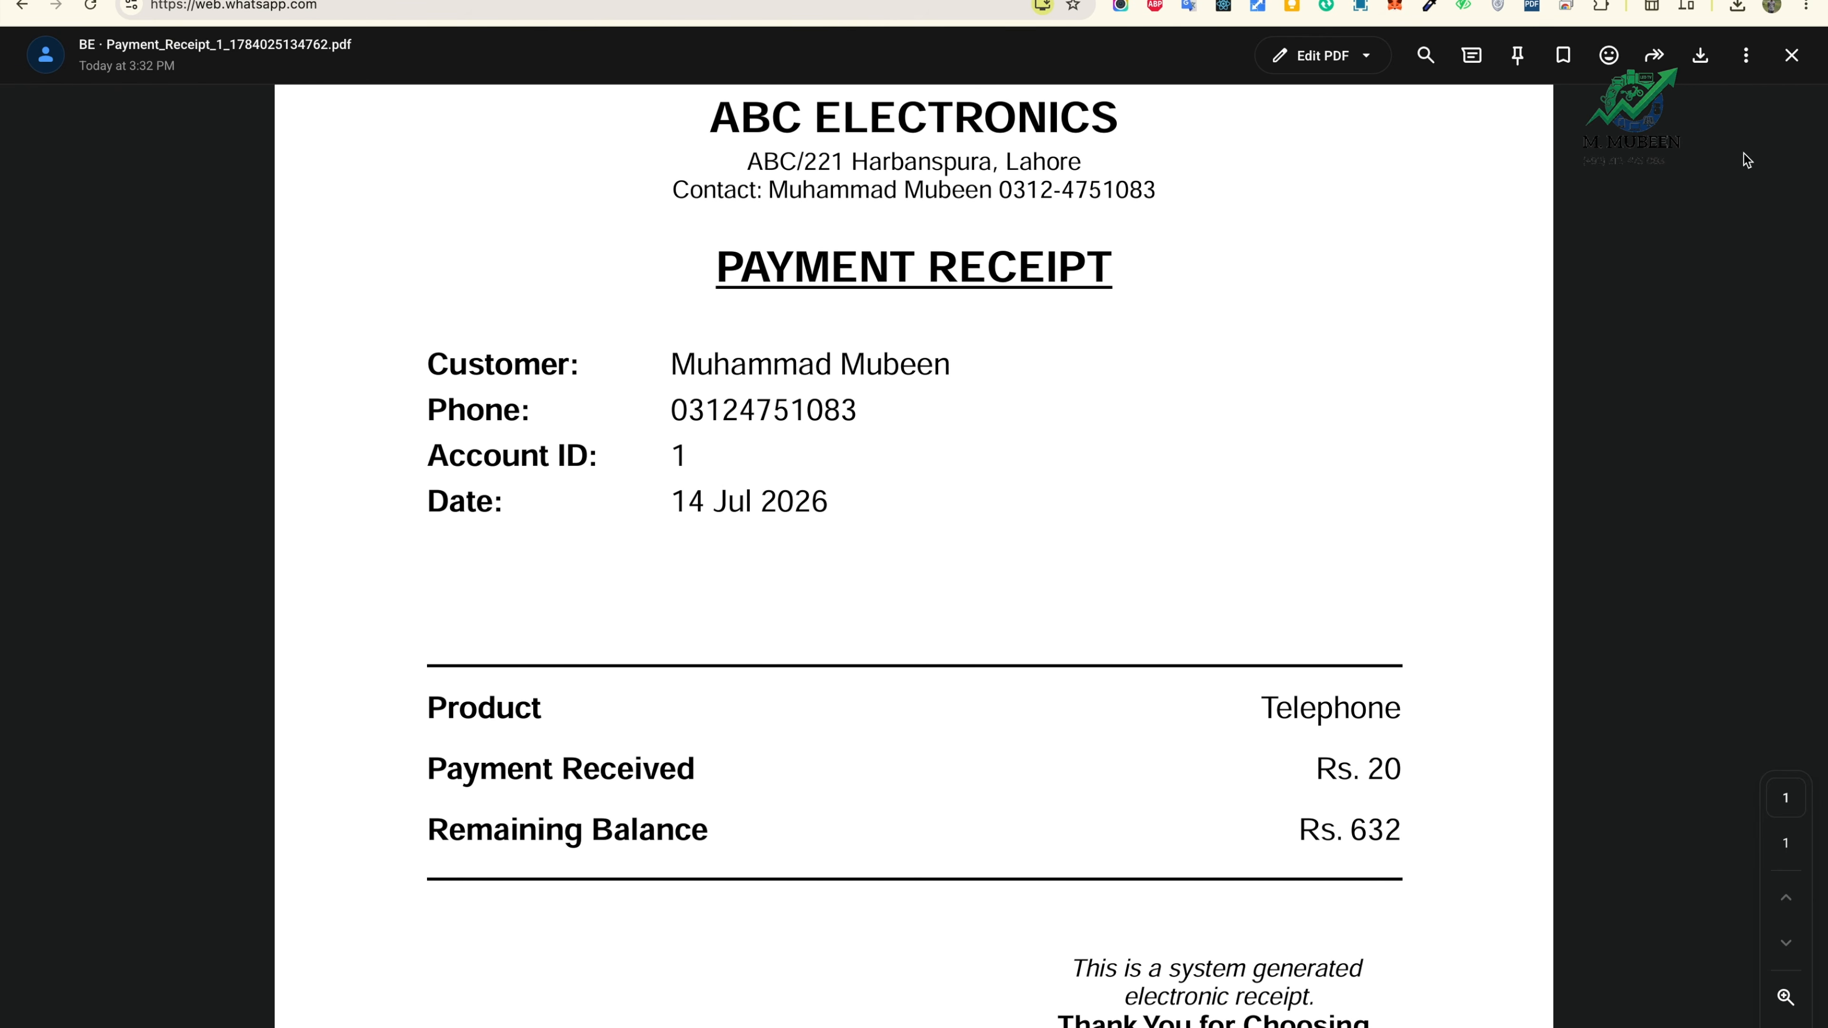
{"action": "left_click", "coordinate": [1791, 56]}
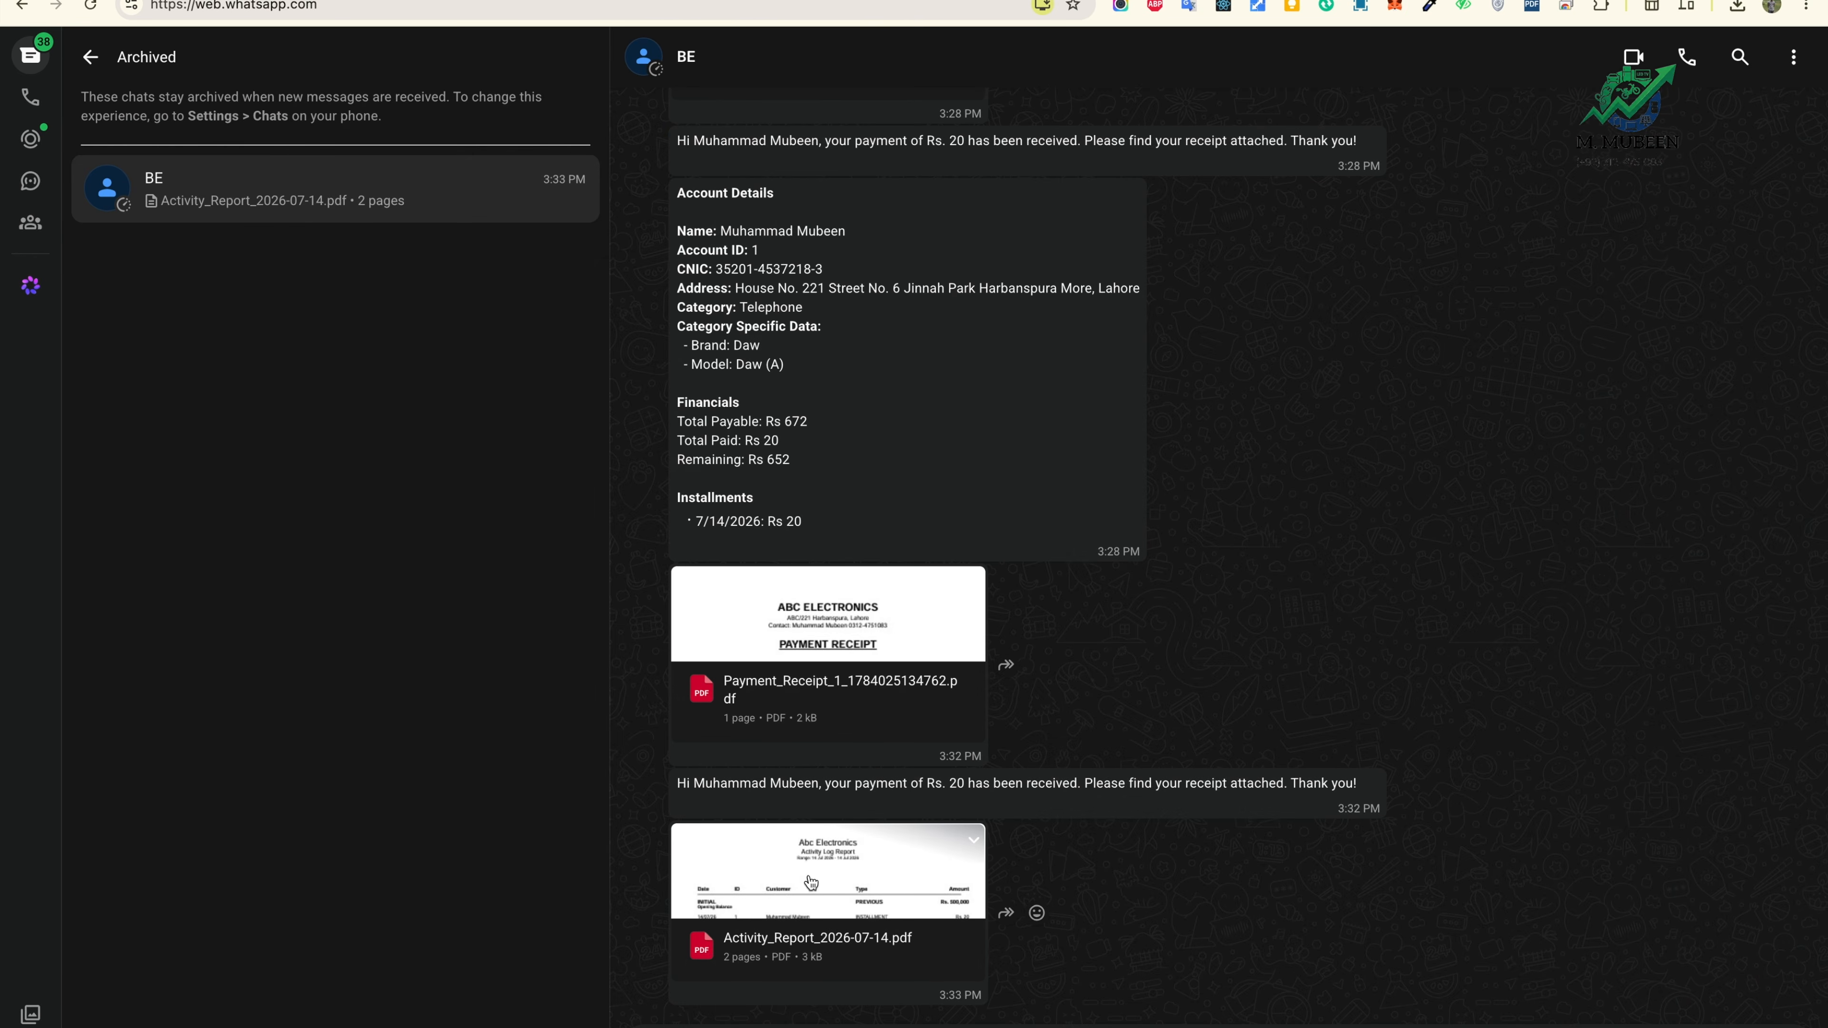
Step: Open Activity_Report_2026-07-14.pdf, view its Rs. 72,000 Expense Log page, then return to Installment Center
{"action": "left_click", "coordinate": [780, 960]}
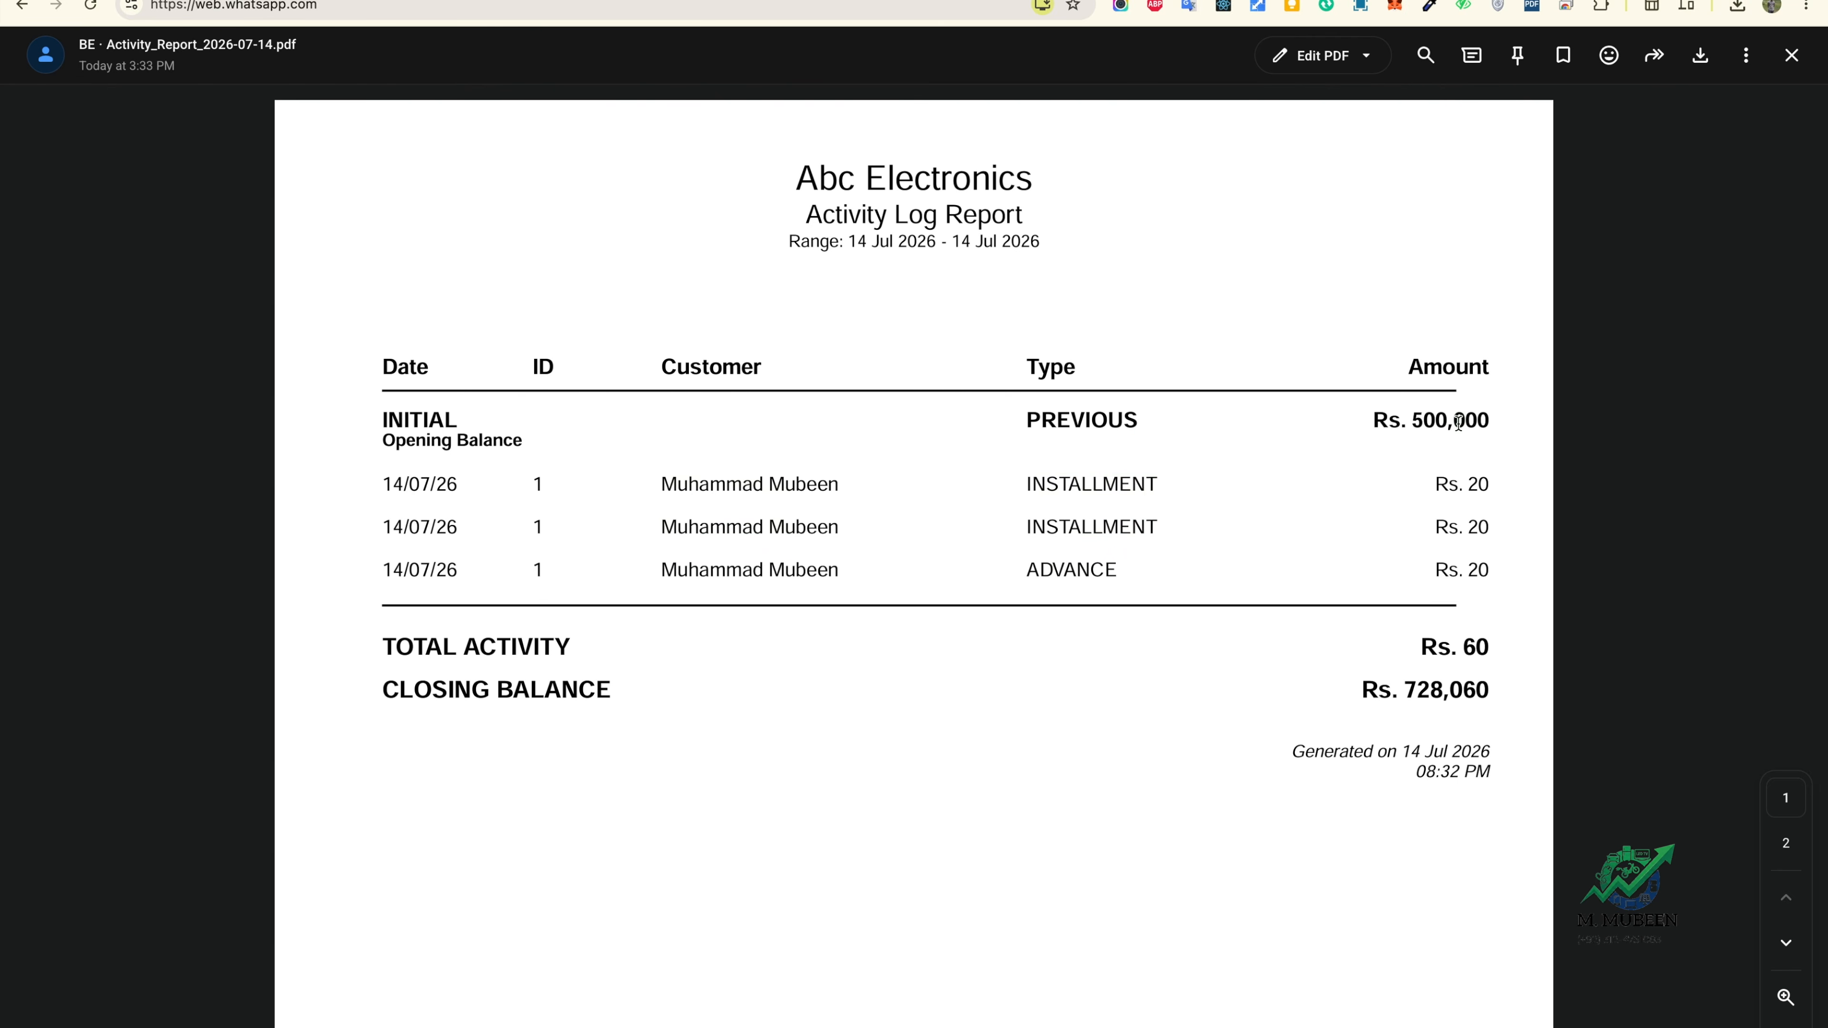
{"action": "scroll", "coordinate": [1430, 643], "scroll_direction": "down", "scroll_amount": 10}
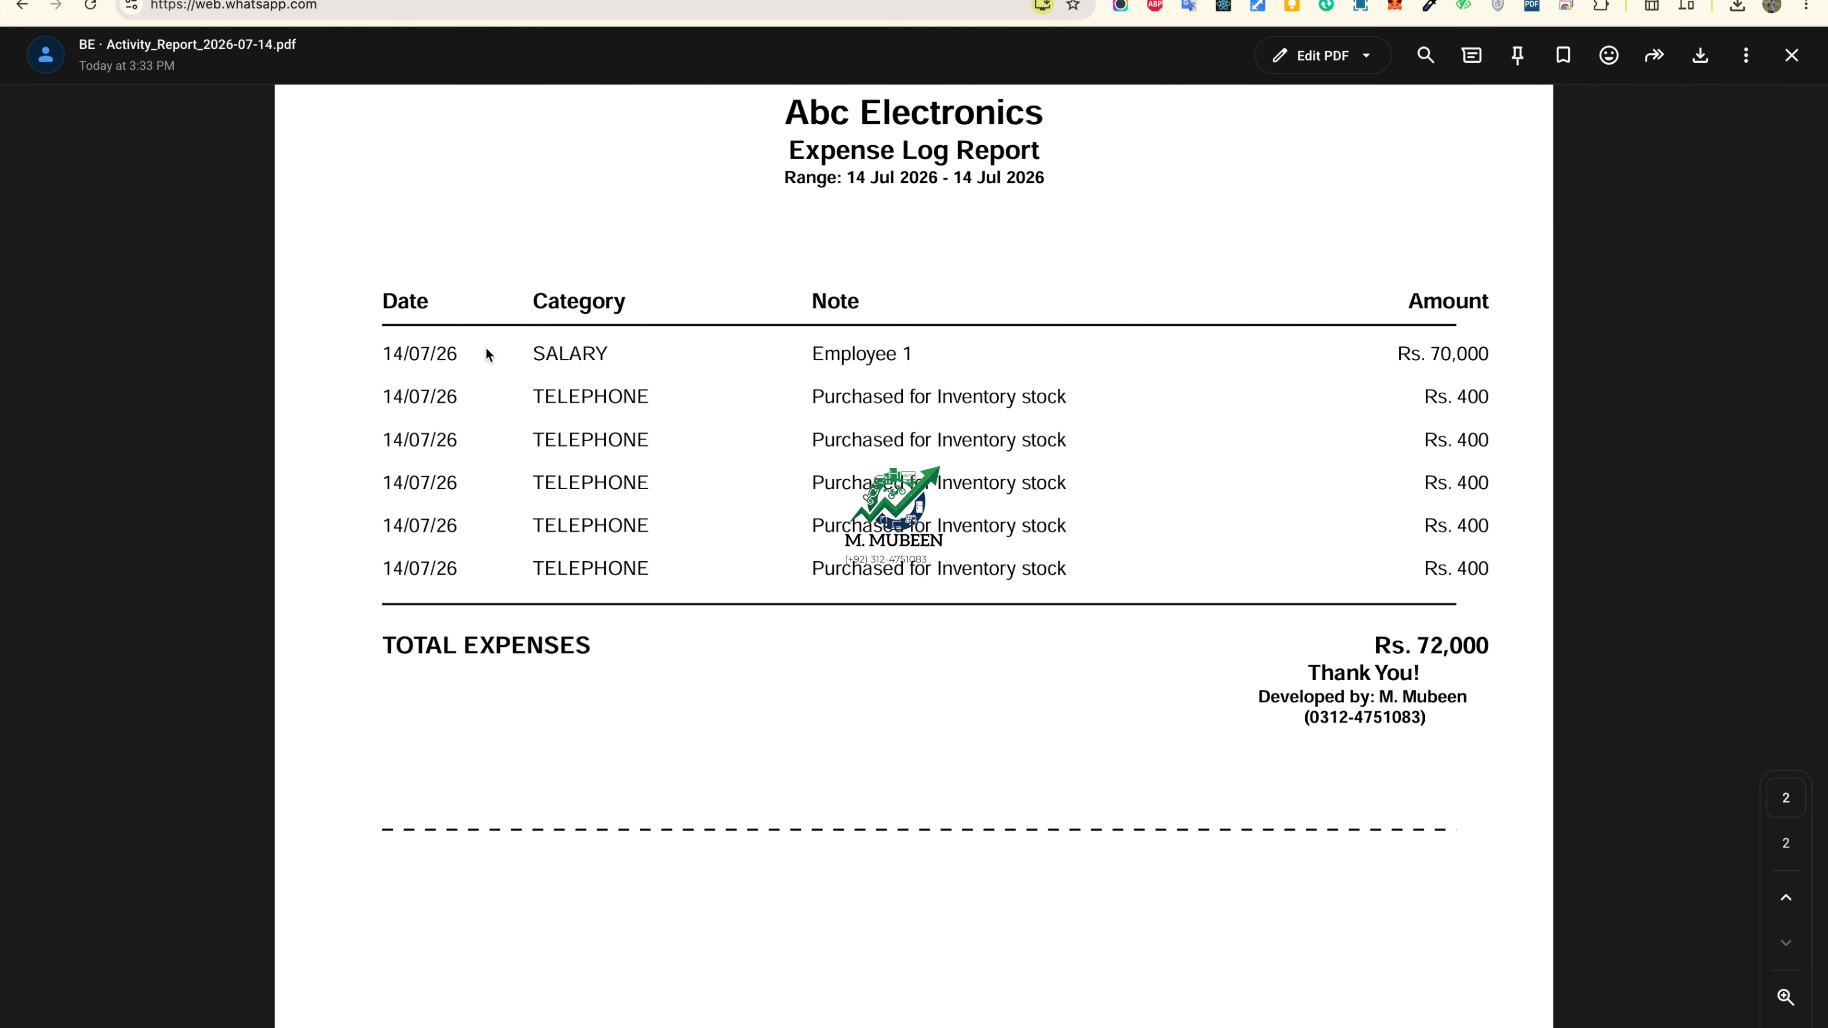
{"action": "left_click", "coordinate": [243, 1]}
Step: Dismiss the save-card prompt and the report-sent confirmation
{"action": "left_click", "coordinate": [1063, 51]}
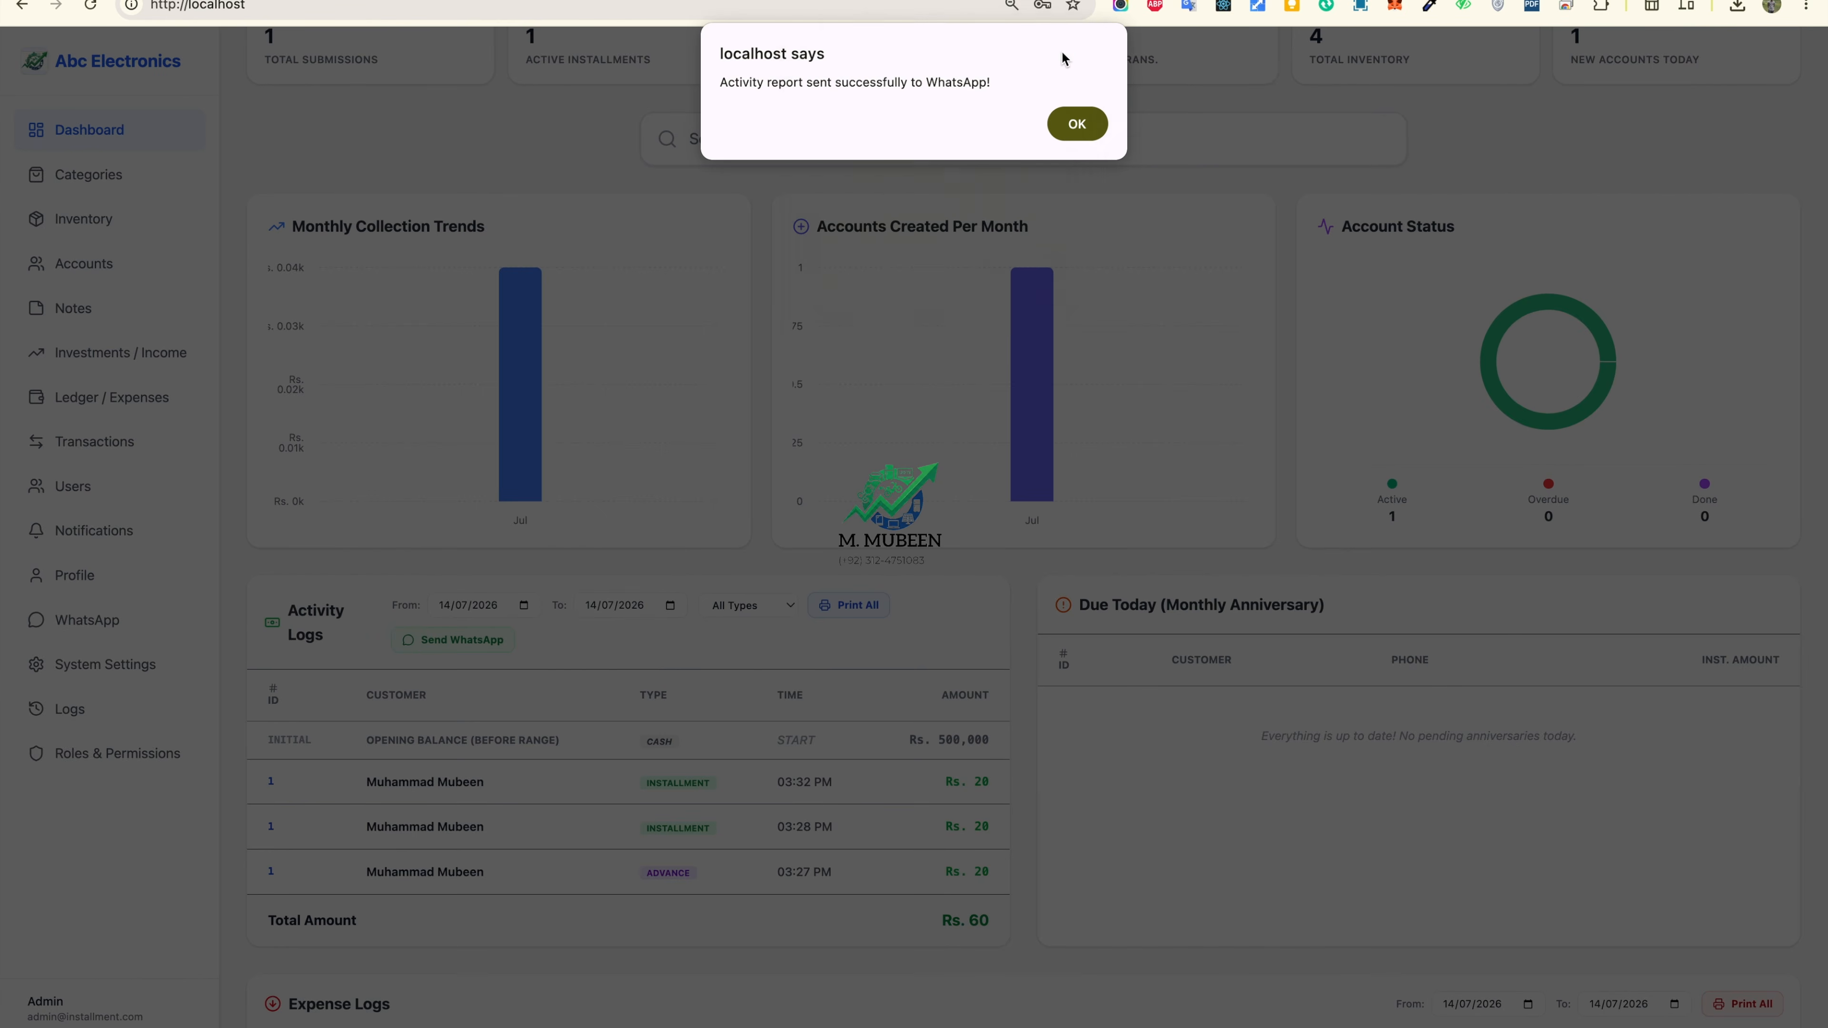
{"action": "left_click", "coordinate": [1077, 124]}
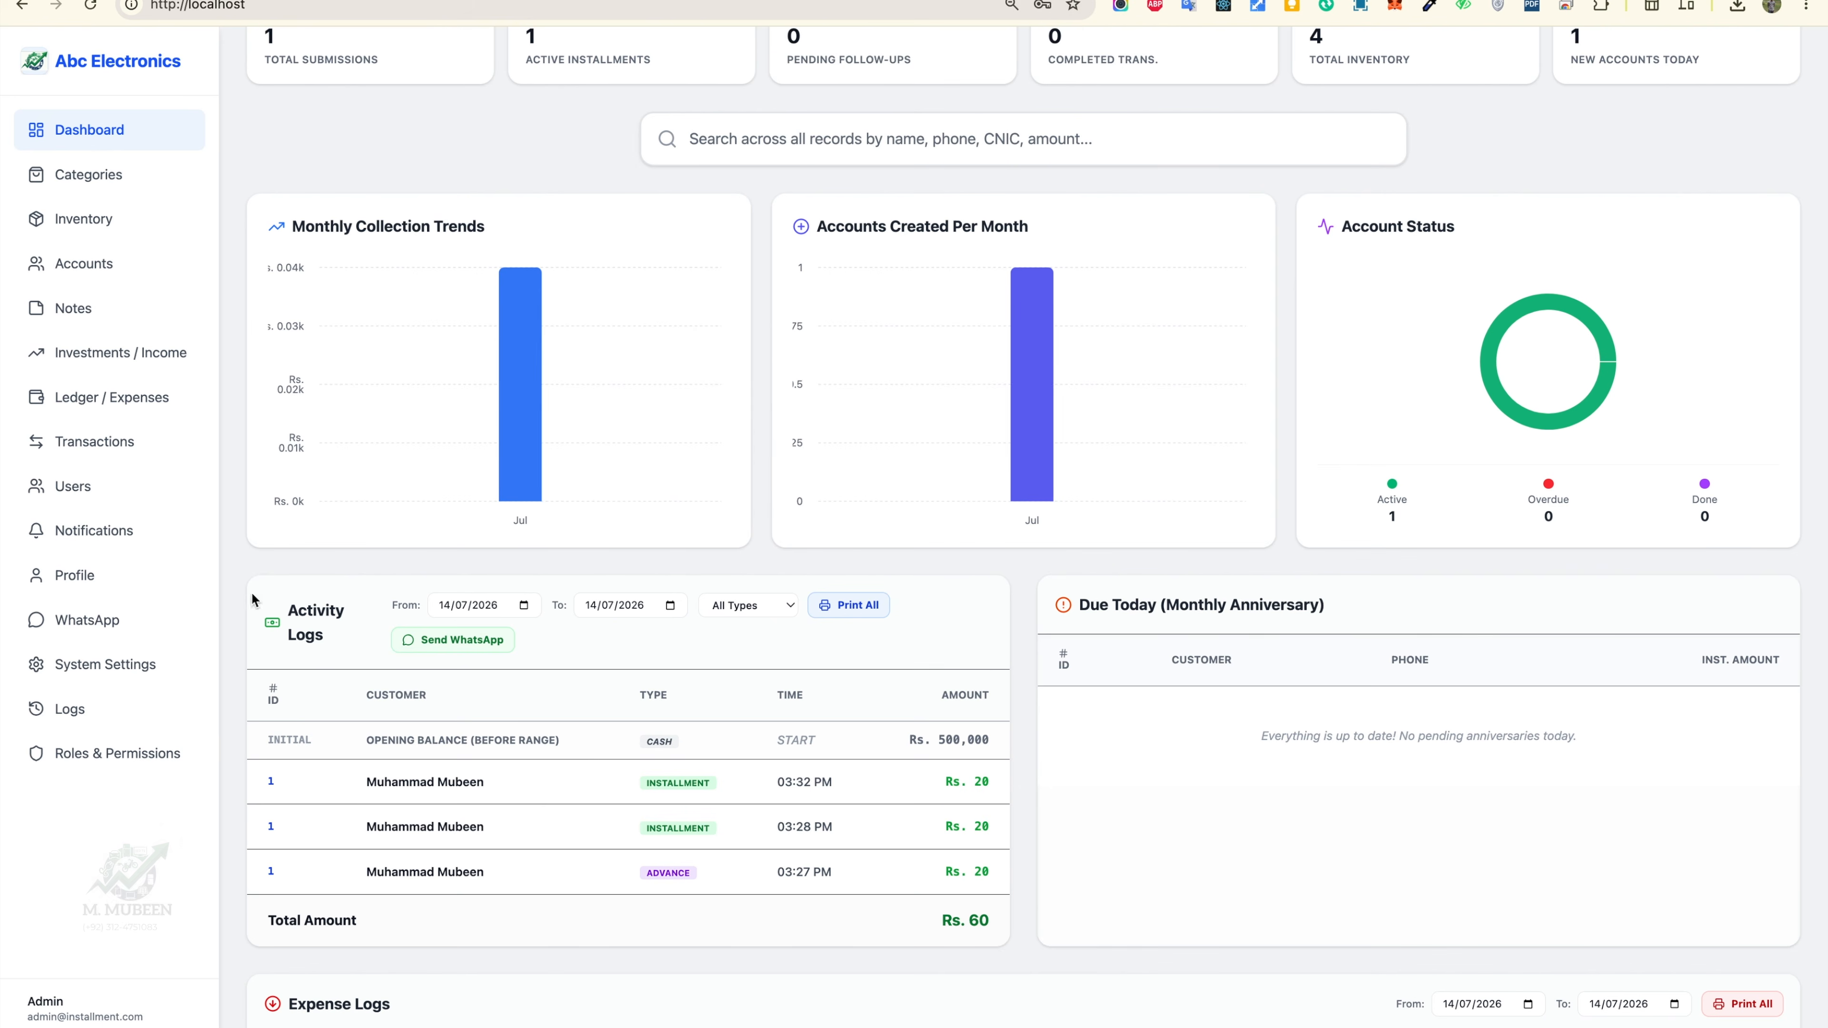
{"action": "scroll", "coordinate": [996, 574], "scroll_direction": "up", "scroll_amount": 6}
{"action": "scroll", "coordinate": [995, 574], "scroll_direction": "down", "scroll_amount": 14}
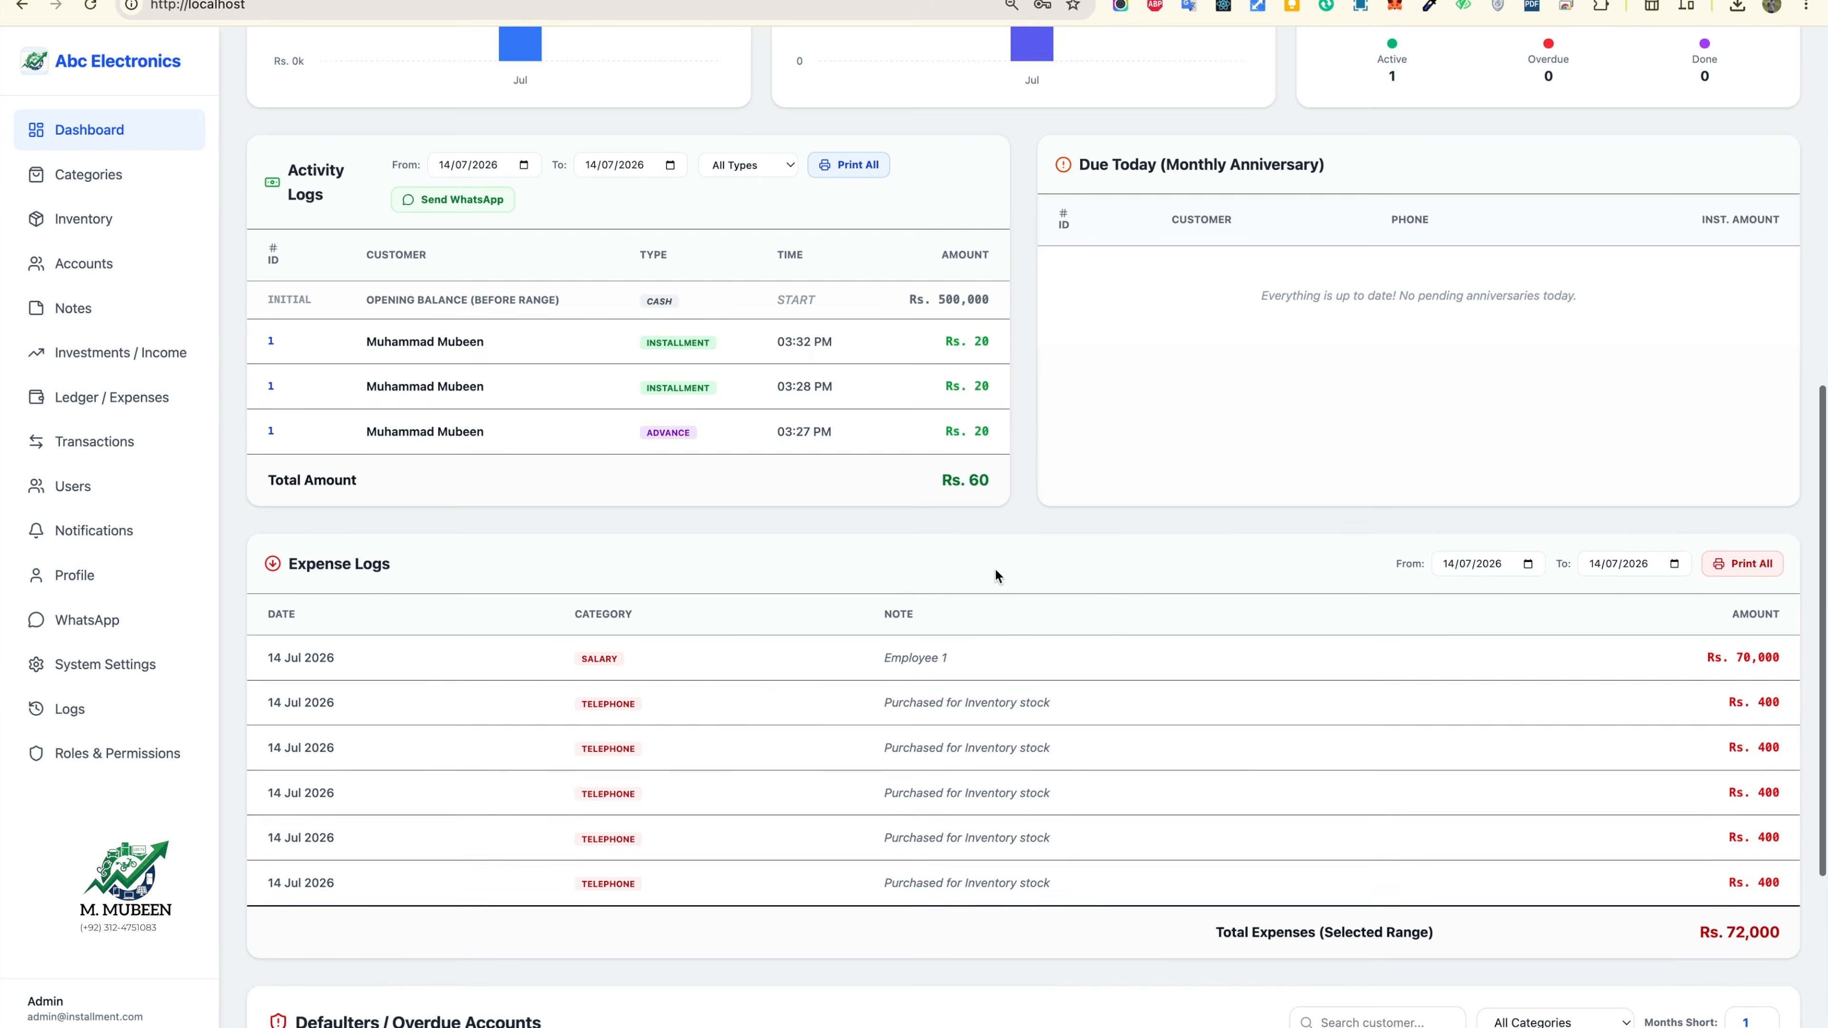
Step: Browse System Settings, Logs, WhatsApp and Users, open the moderator's edit form, then close the report viewer
{"action": "left_click", "coordinate": [104, 668]}
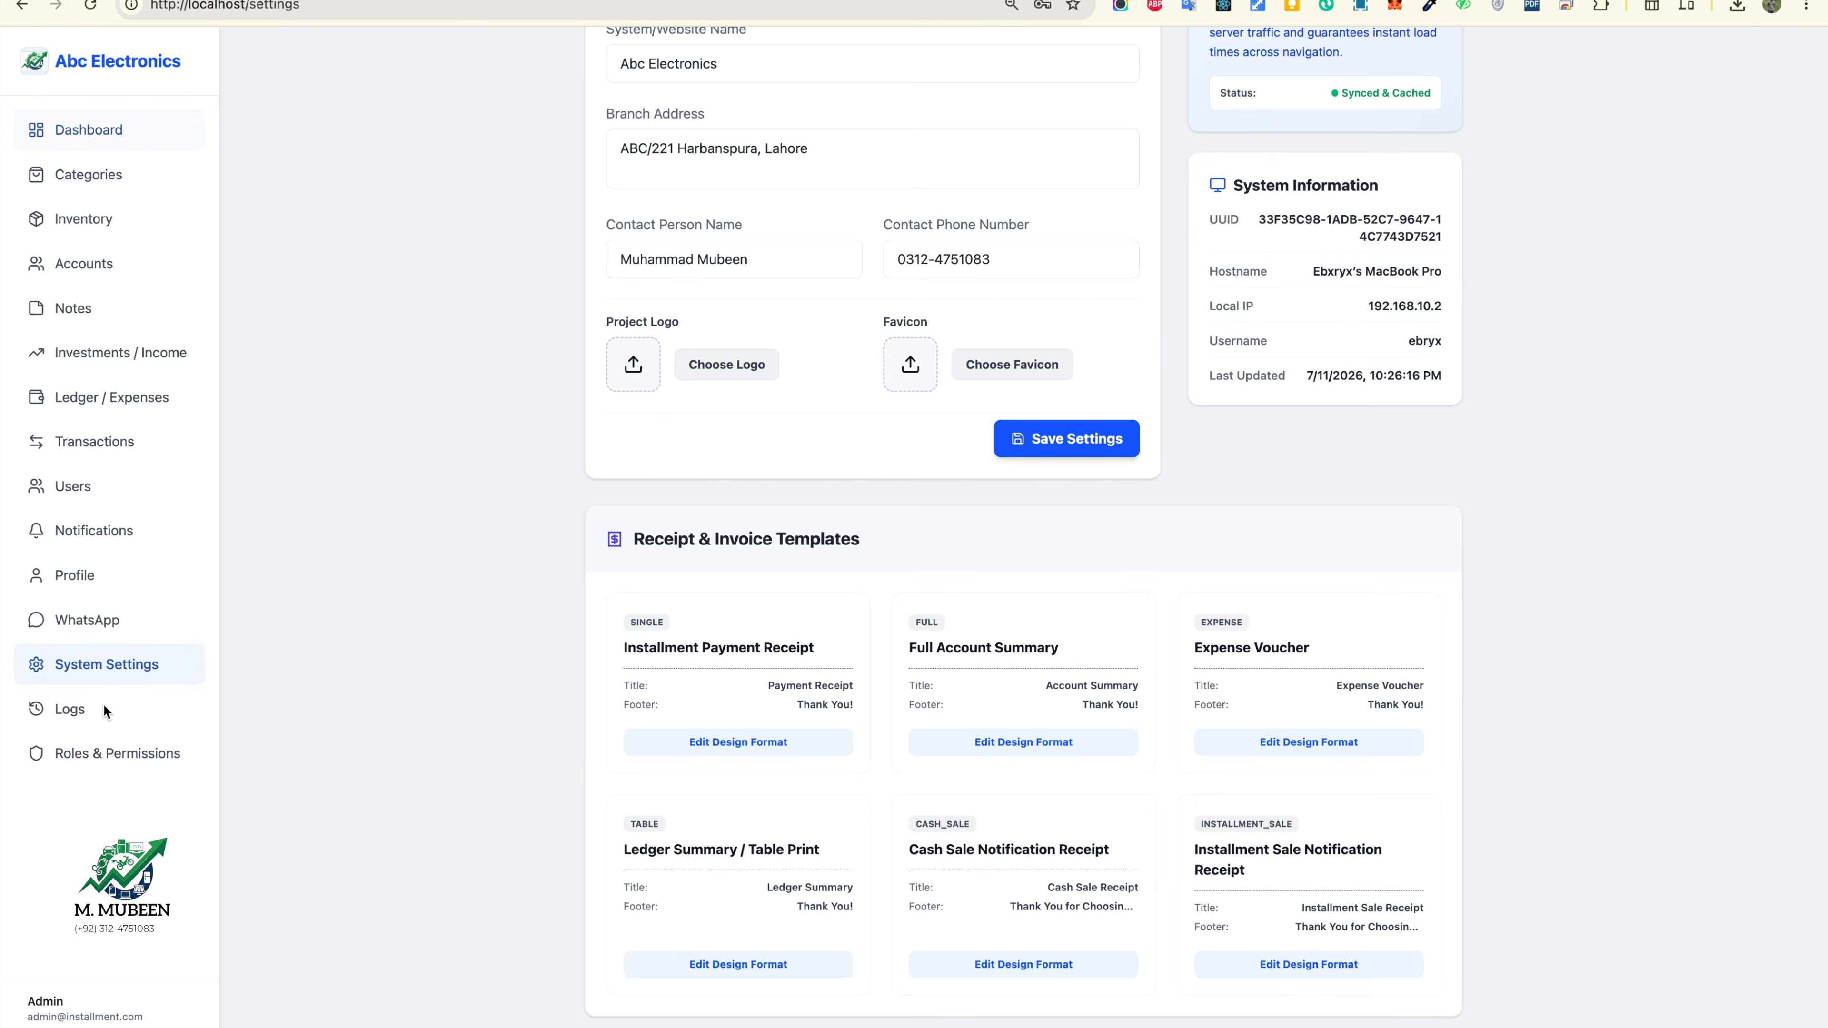
{"action": "left_click", "coordinate": [102, 712]}
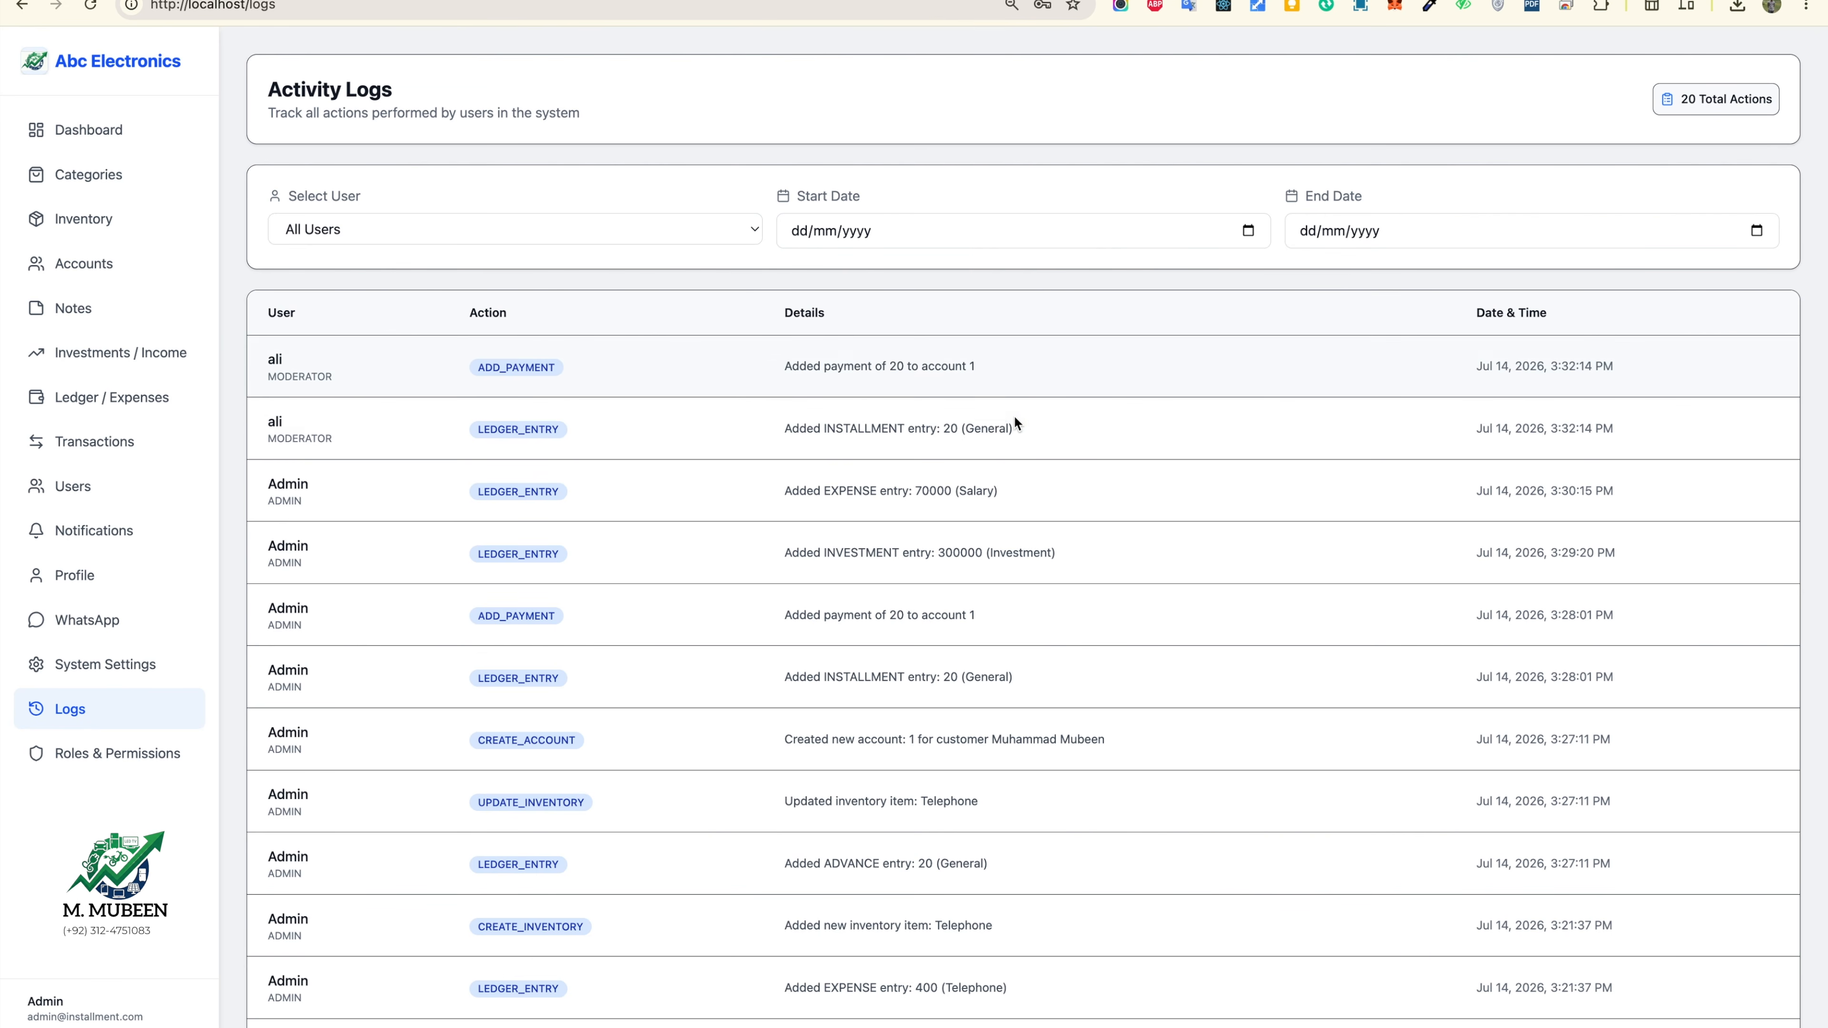
{"action": "left_click", "coordinate": [119, 674]}
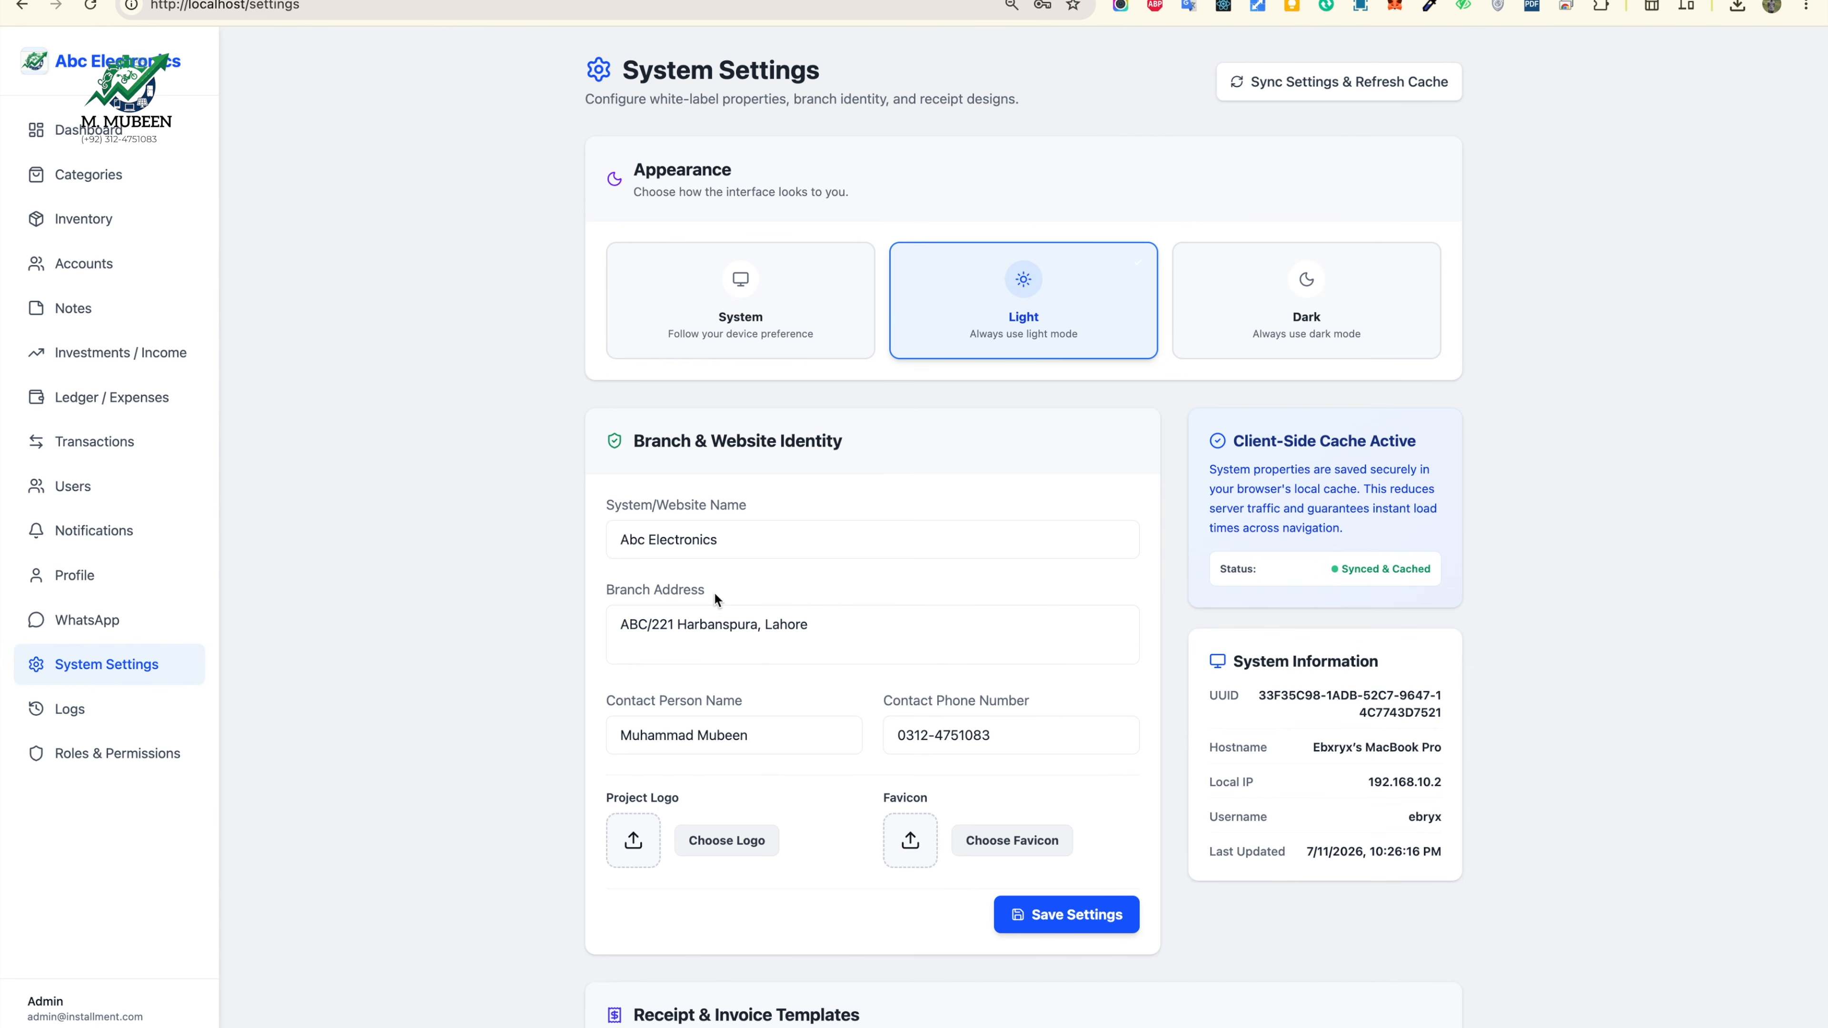
{"action": "left_click", "coordinate": [120, 622]}
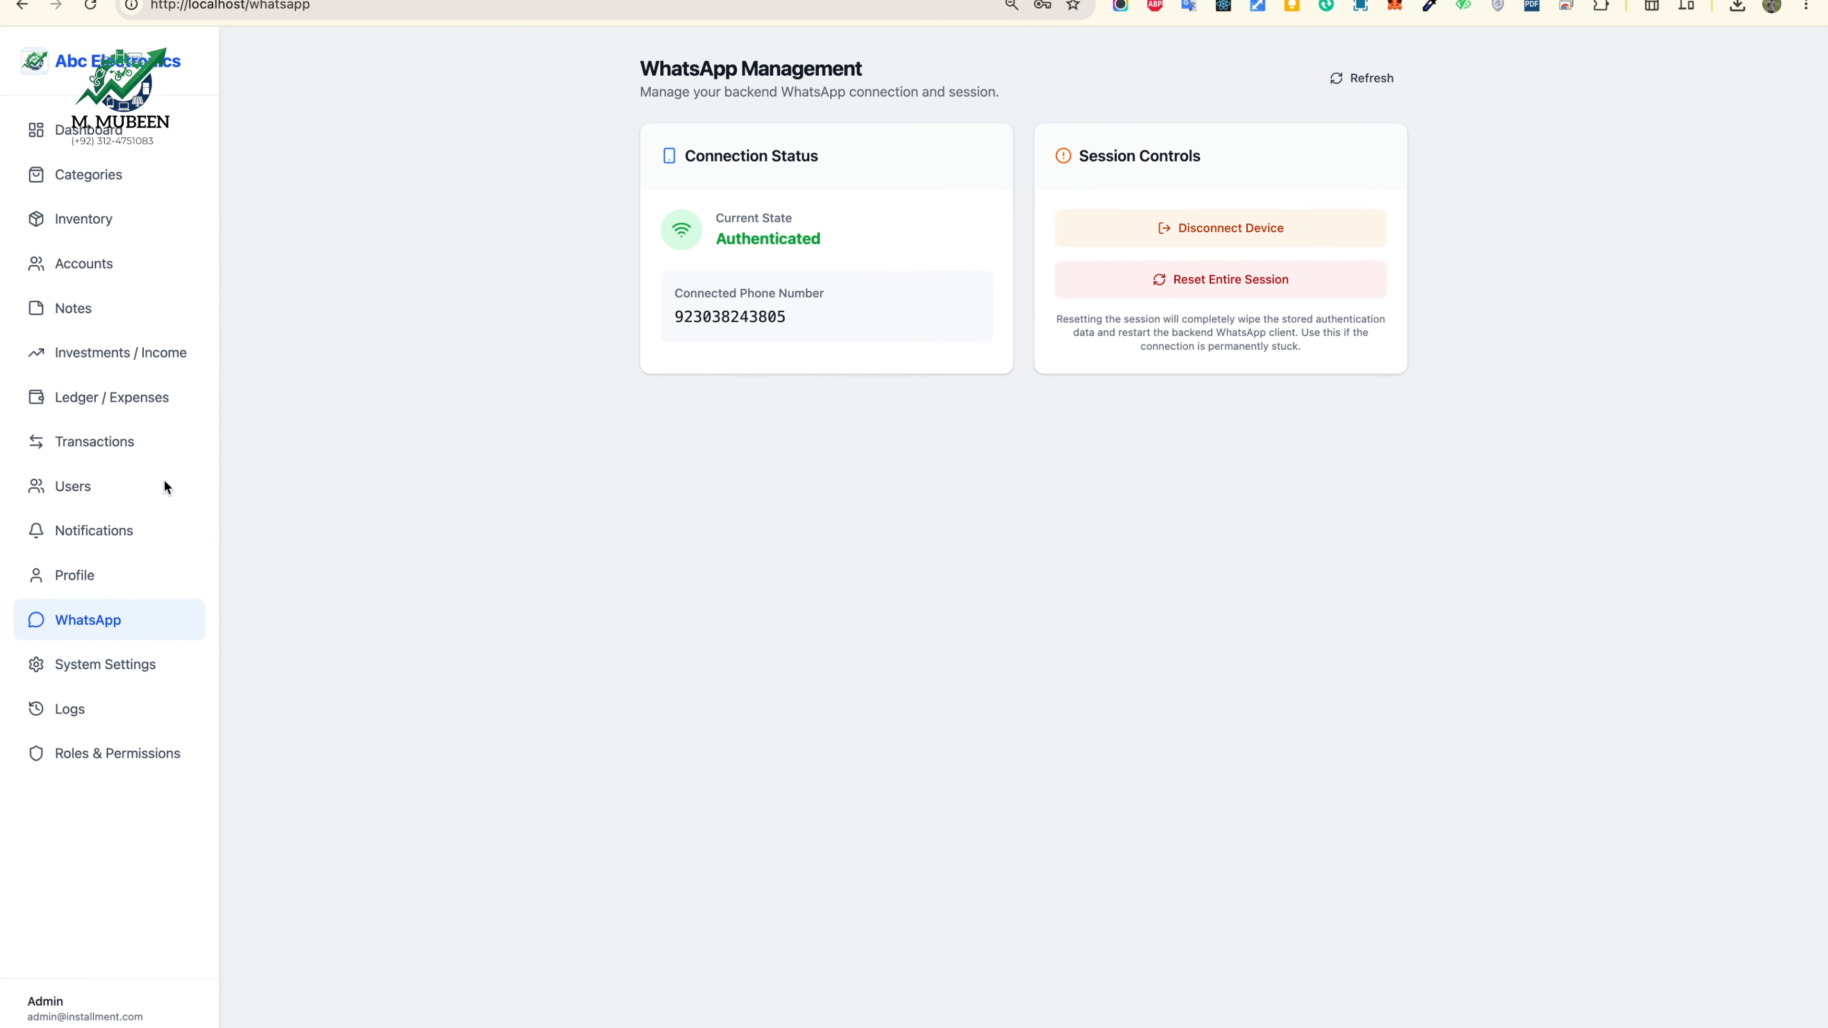
{"action": "left_click", "coordinate": [74, 488]}
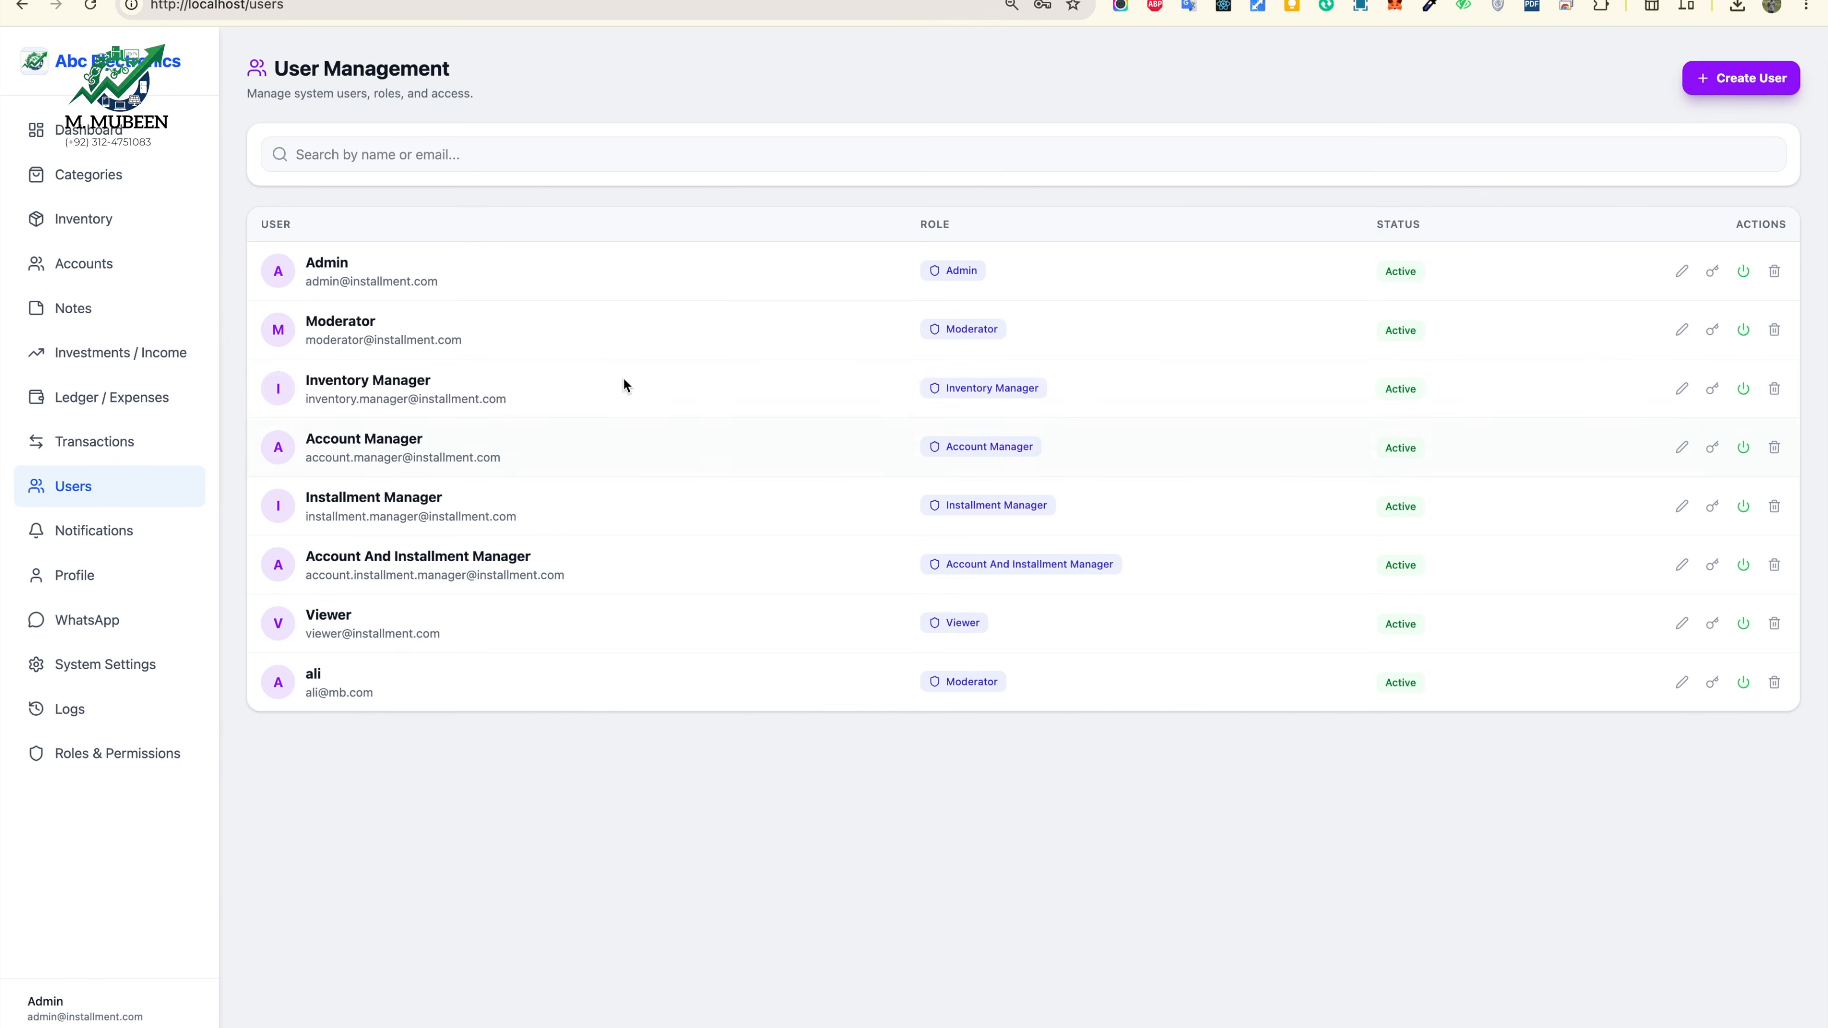
{"action": "left_click", "coordinate": [1681, 683]}
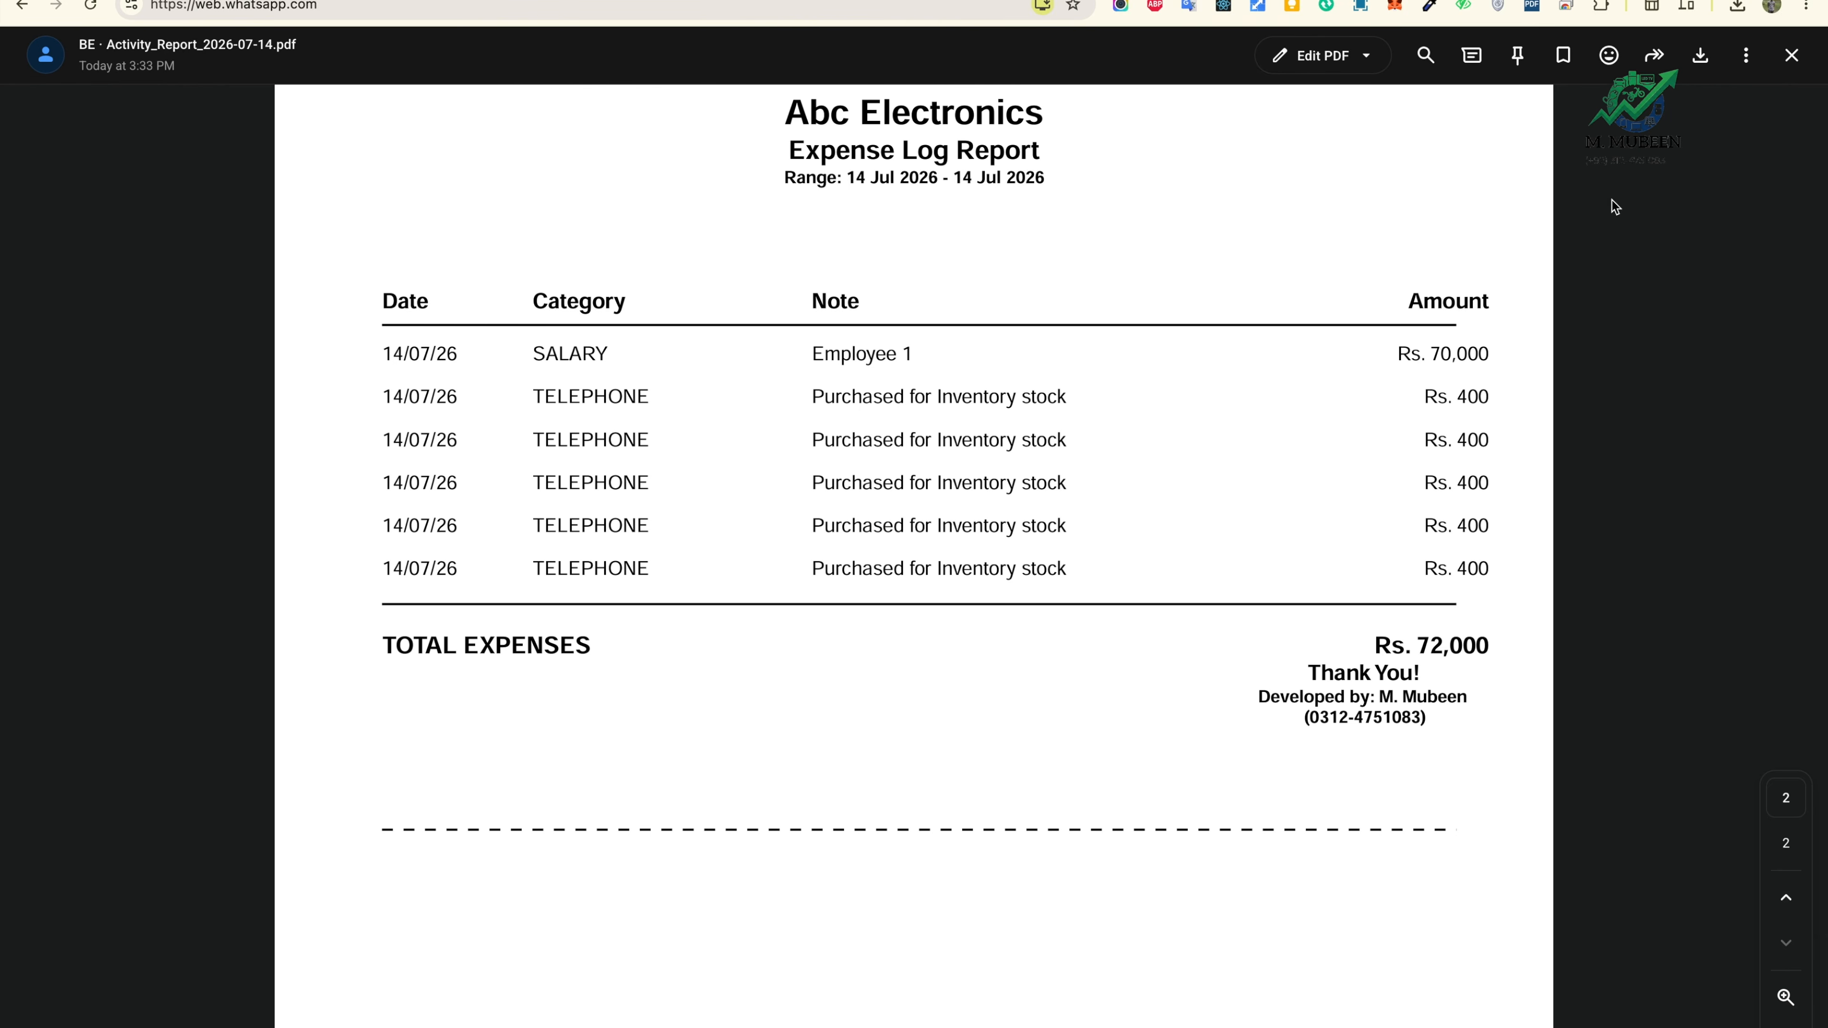
{"action": "left_click", "coordinate": [1785, 67]}
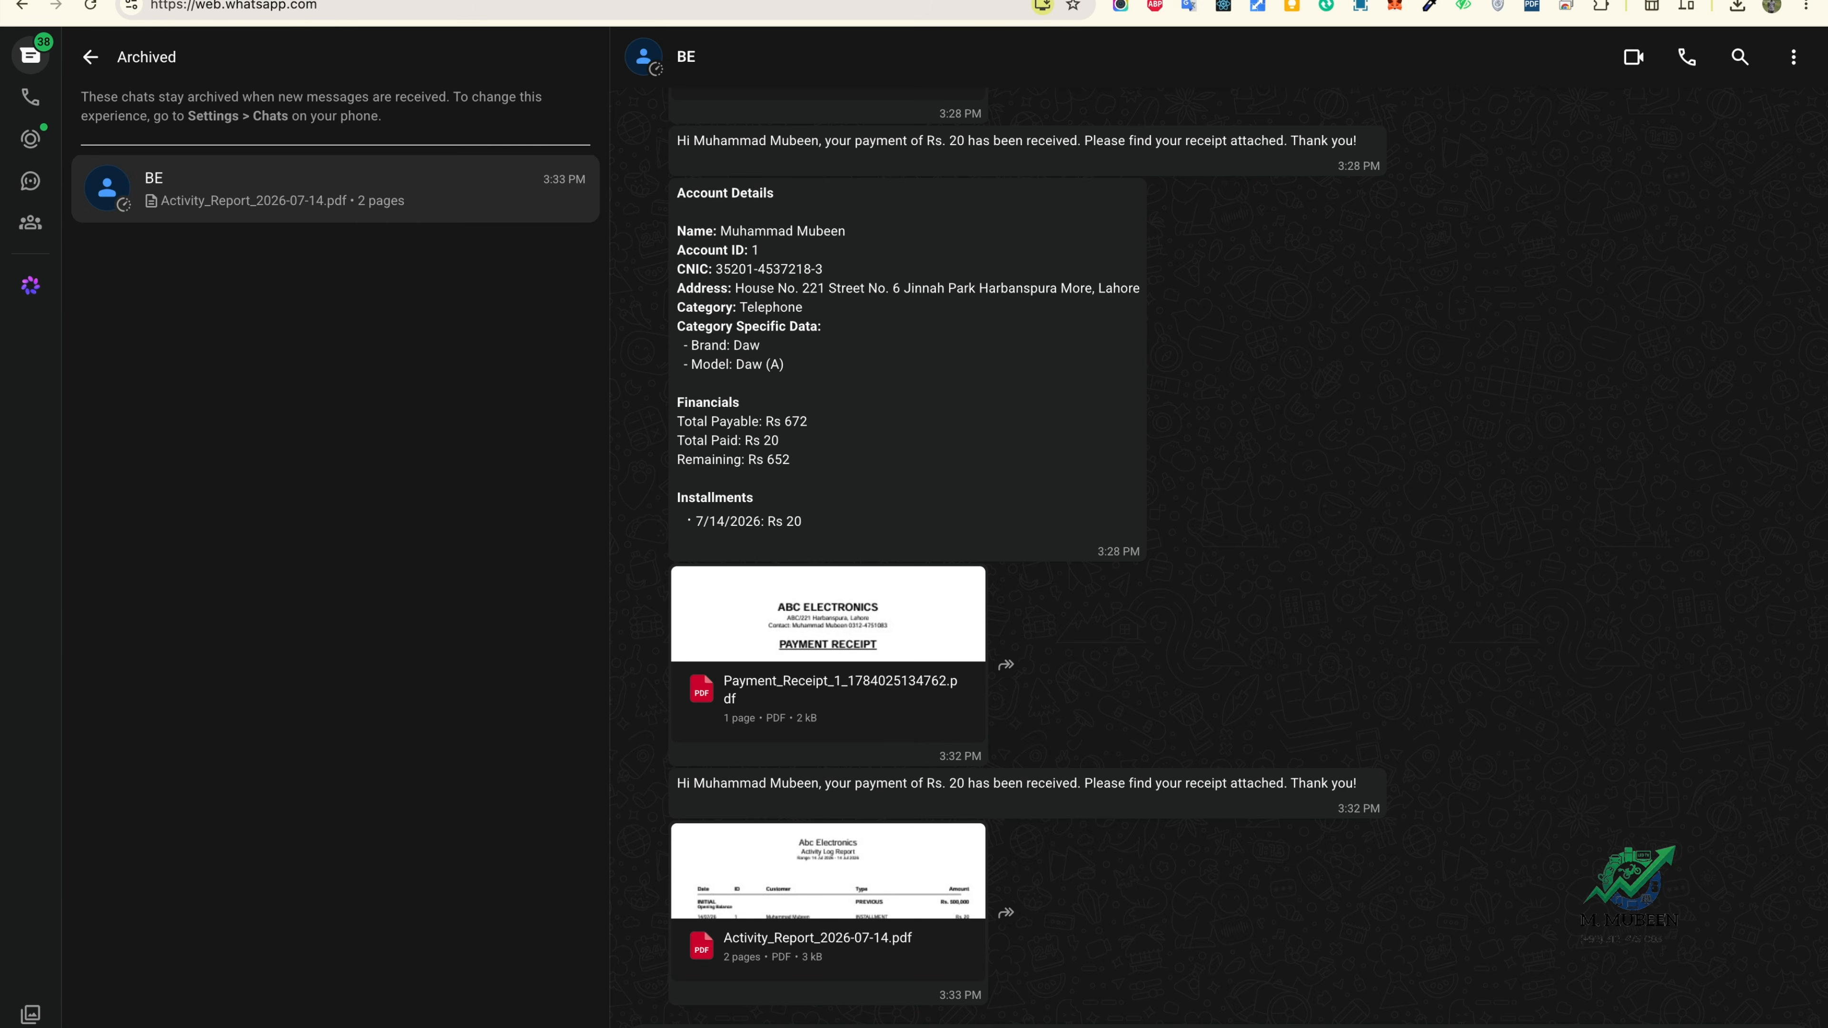
Step: Greet the chatbot and look up account 1 by choosing option 1 and sending ID 1
{"action": "key", "text": "Return"}
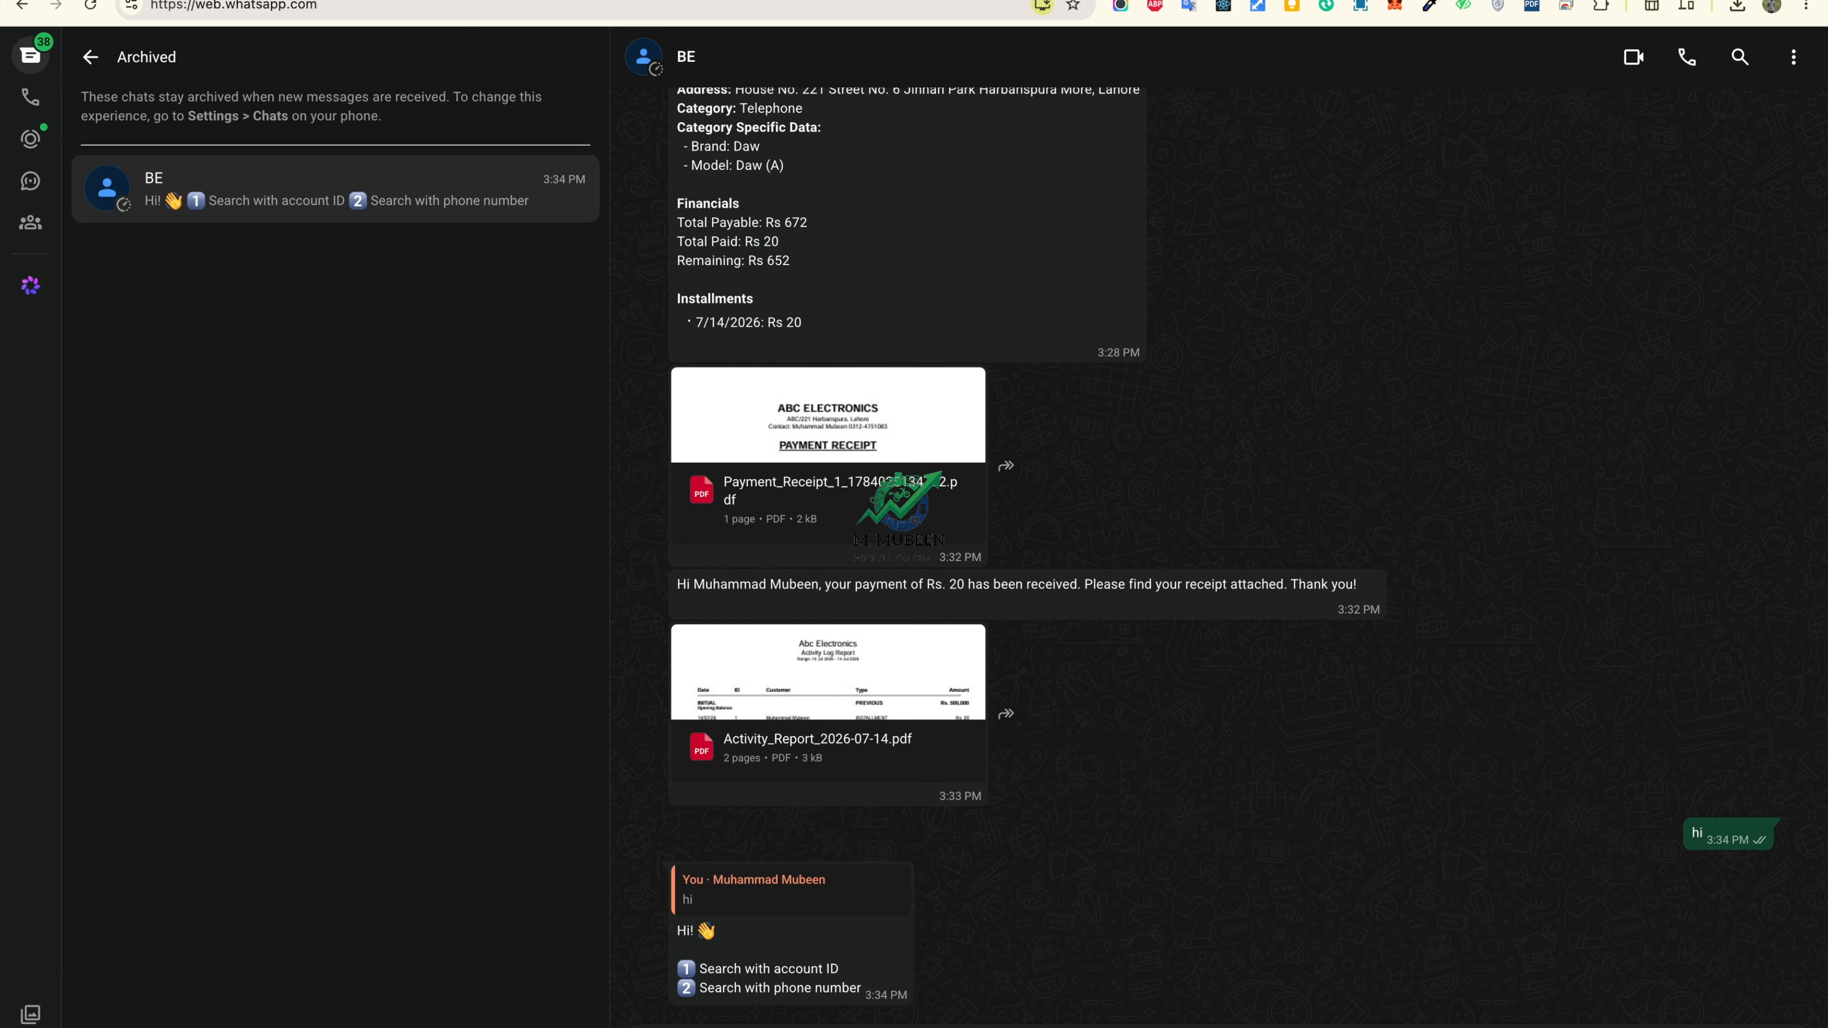
{"action": "type", "text": "1"}
{"action": "key", "text": "Return"}
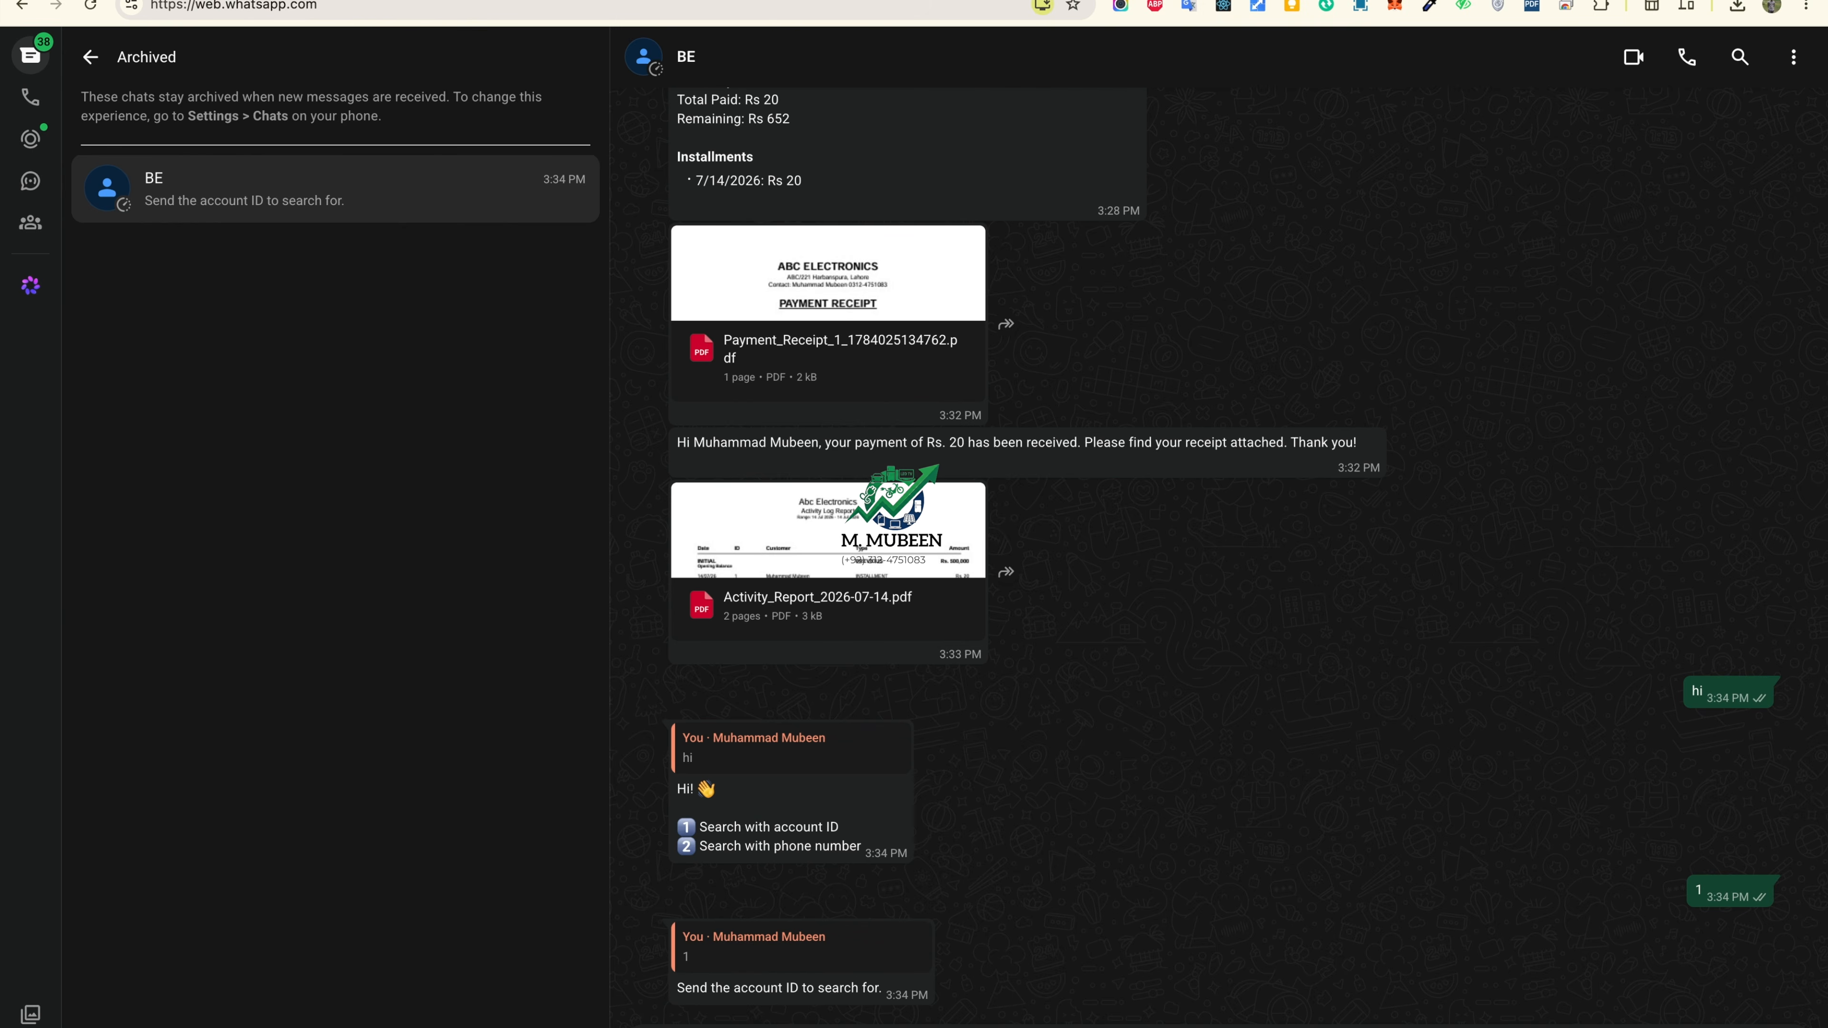
{"action": "type", "text": "1"}
{"action": "key", "text": "Return"}
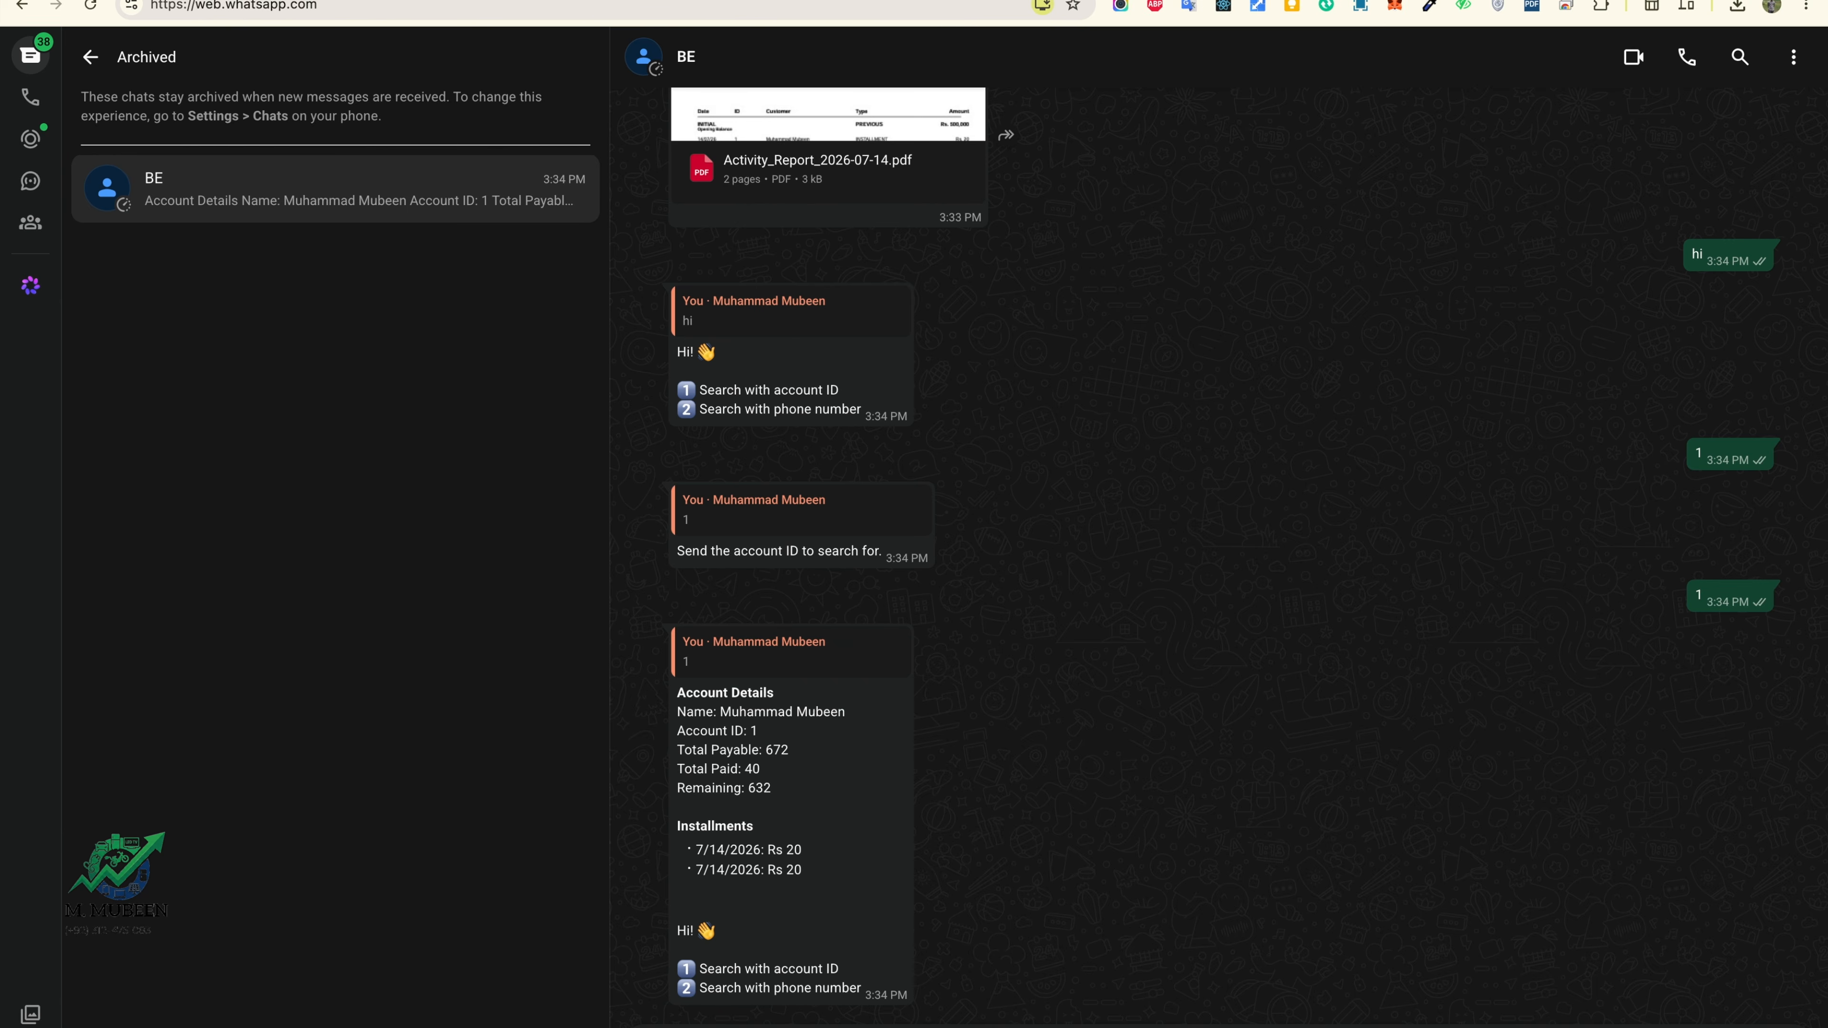
Step: Look up the same account by choosing option 2 and sending the customer's phone number
{"action": "key", "text": "Return"}
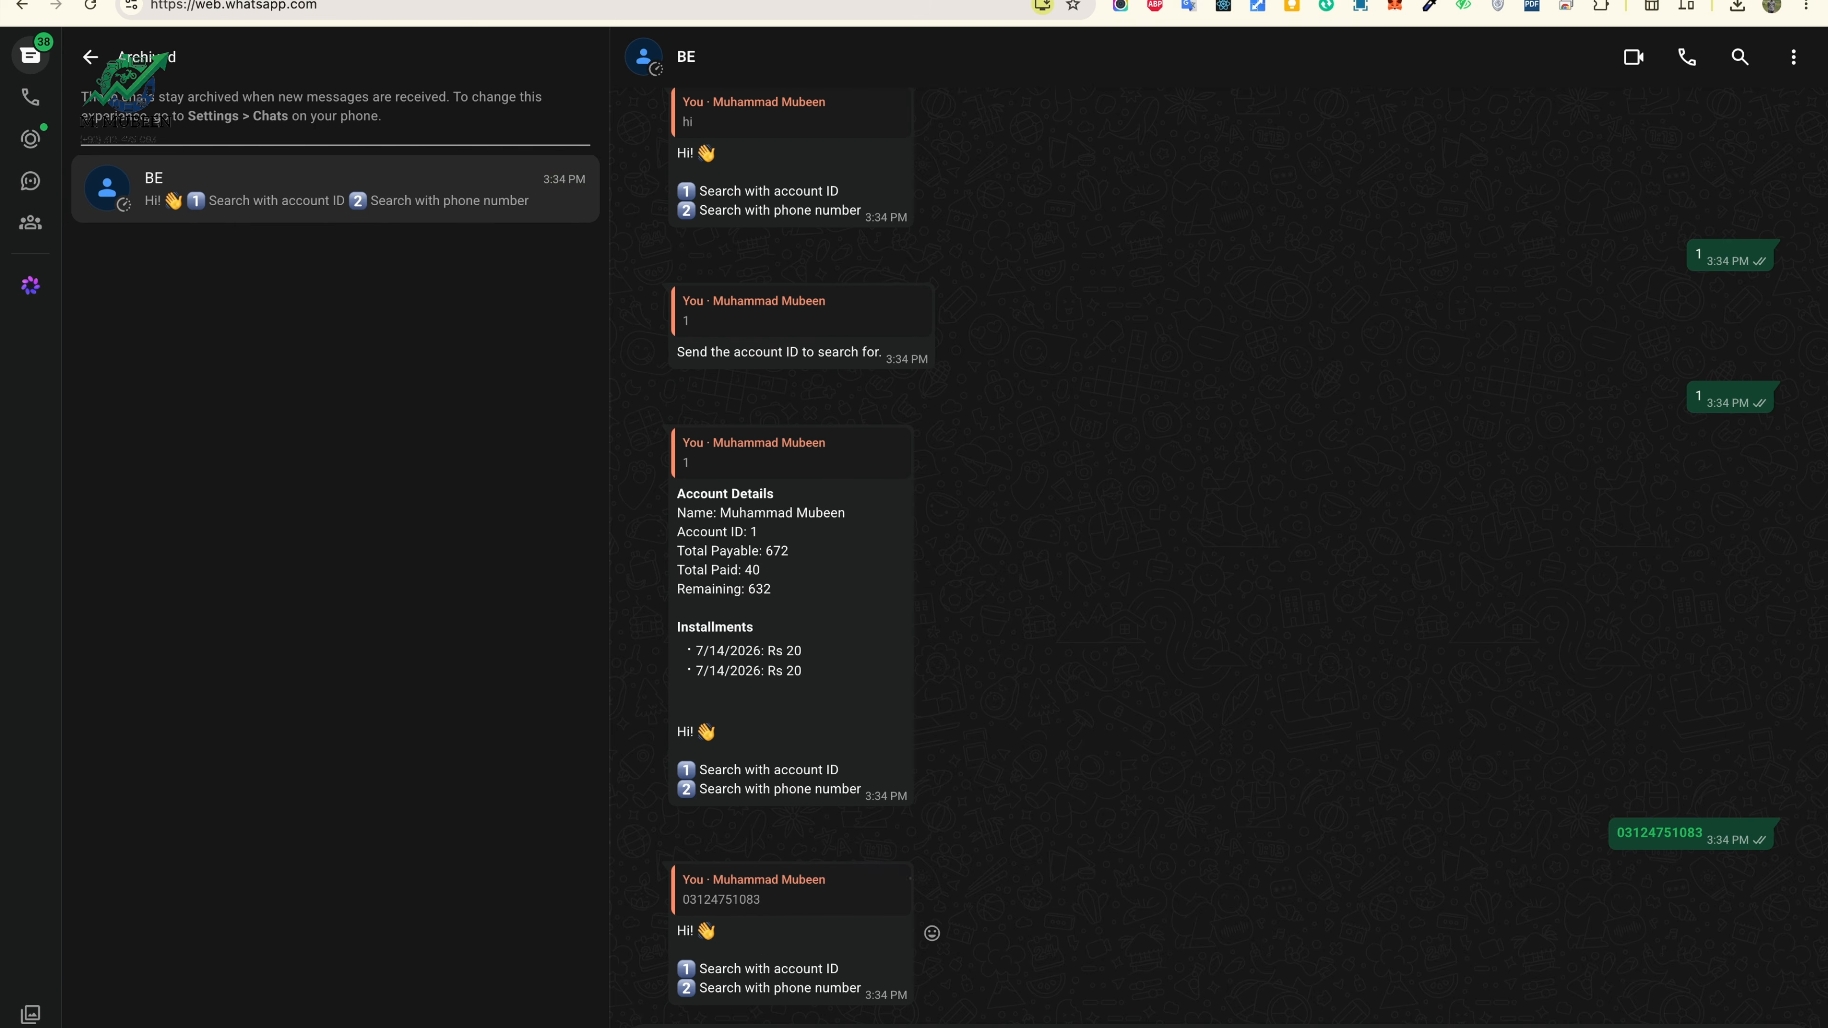
{"action": "type", "text": "2"}
{"action": "key", "text": "Return"}
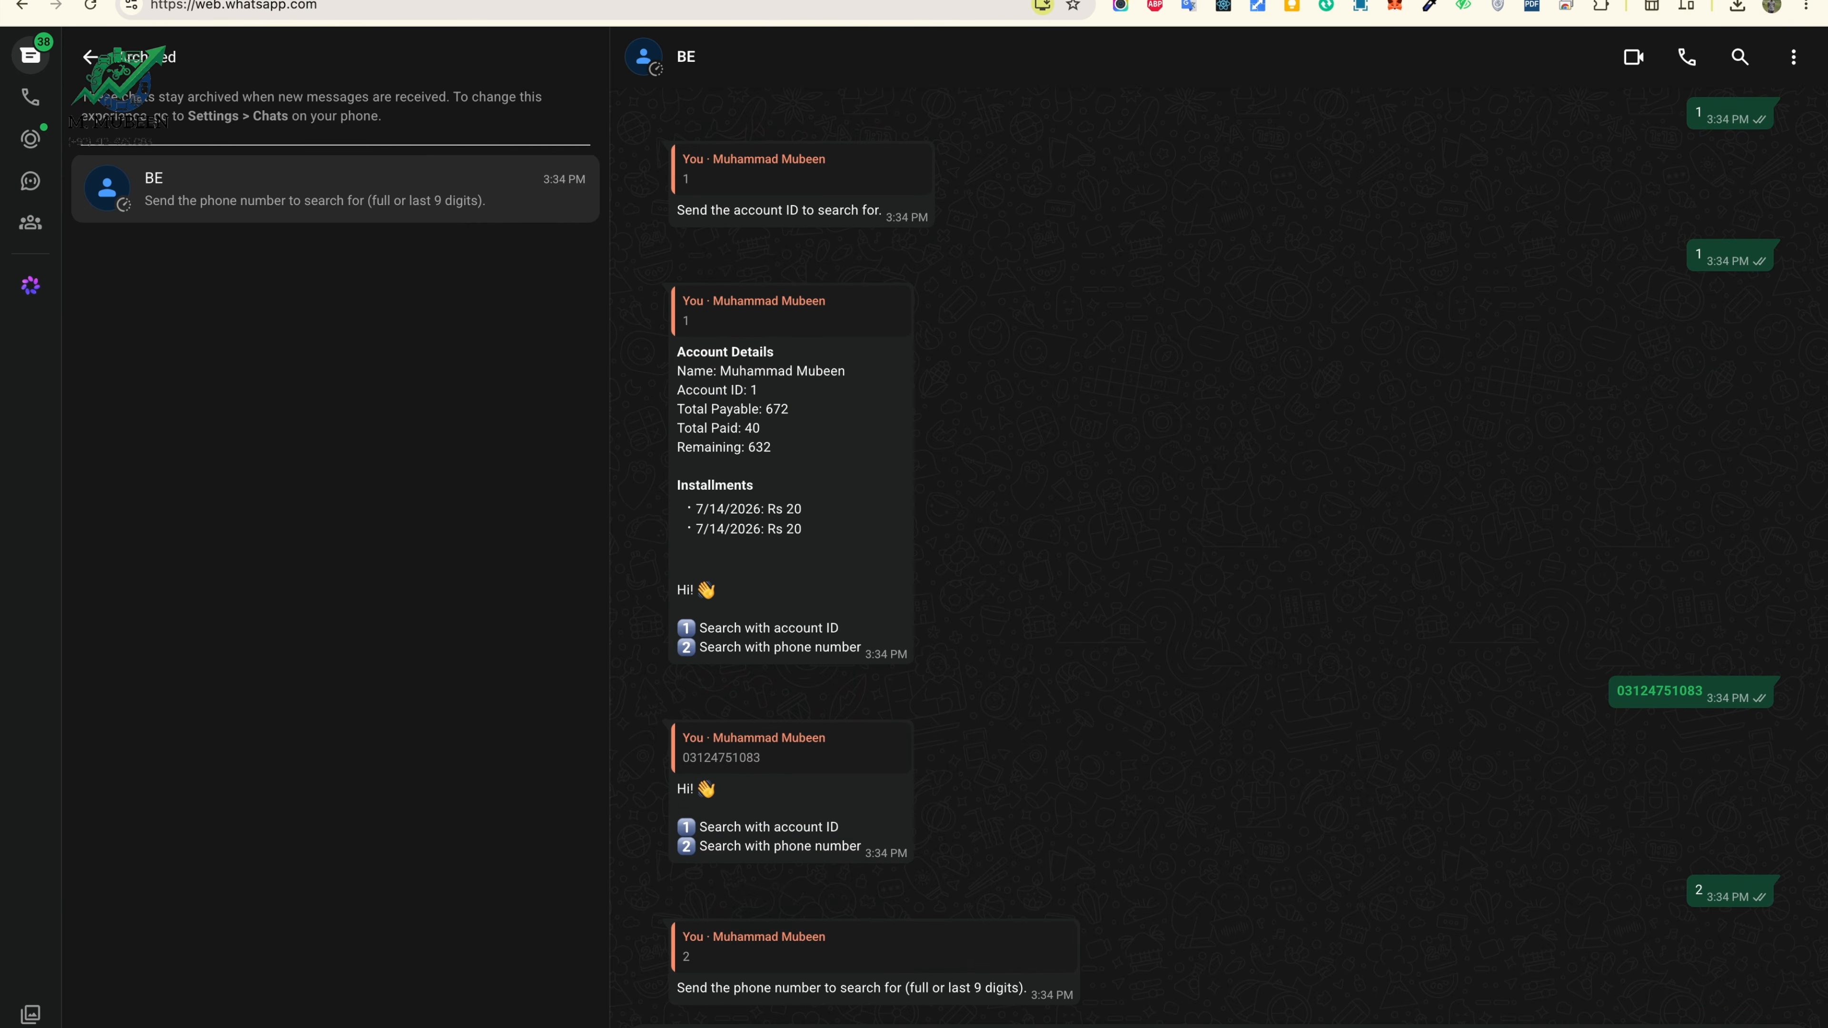
{"action": "key", "text": "Return"}
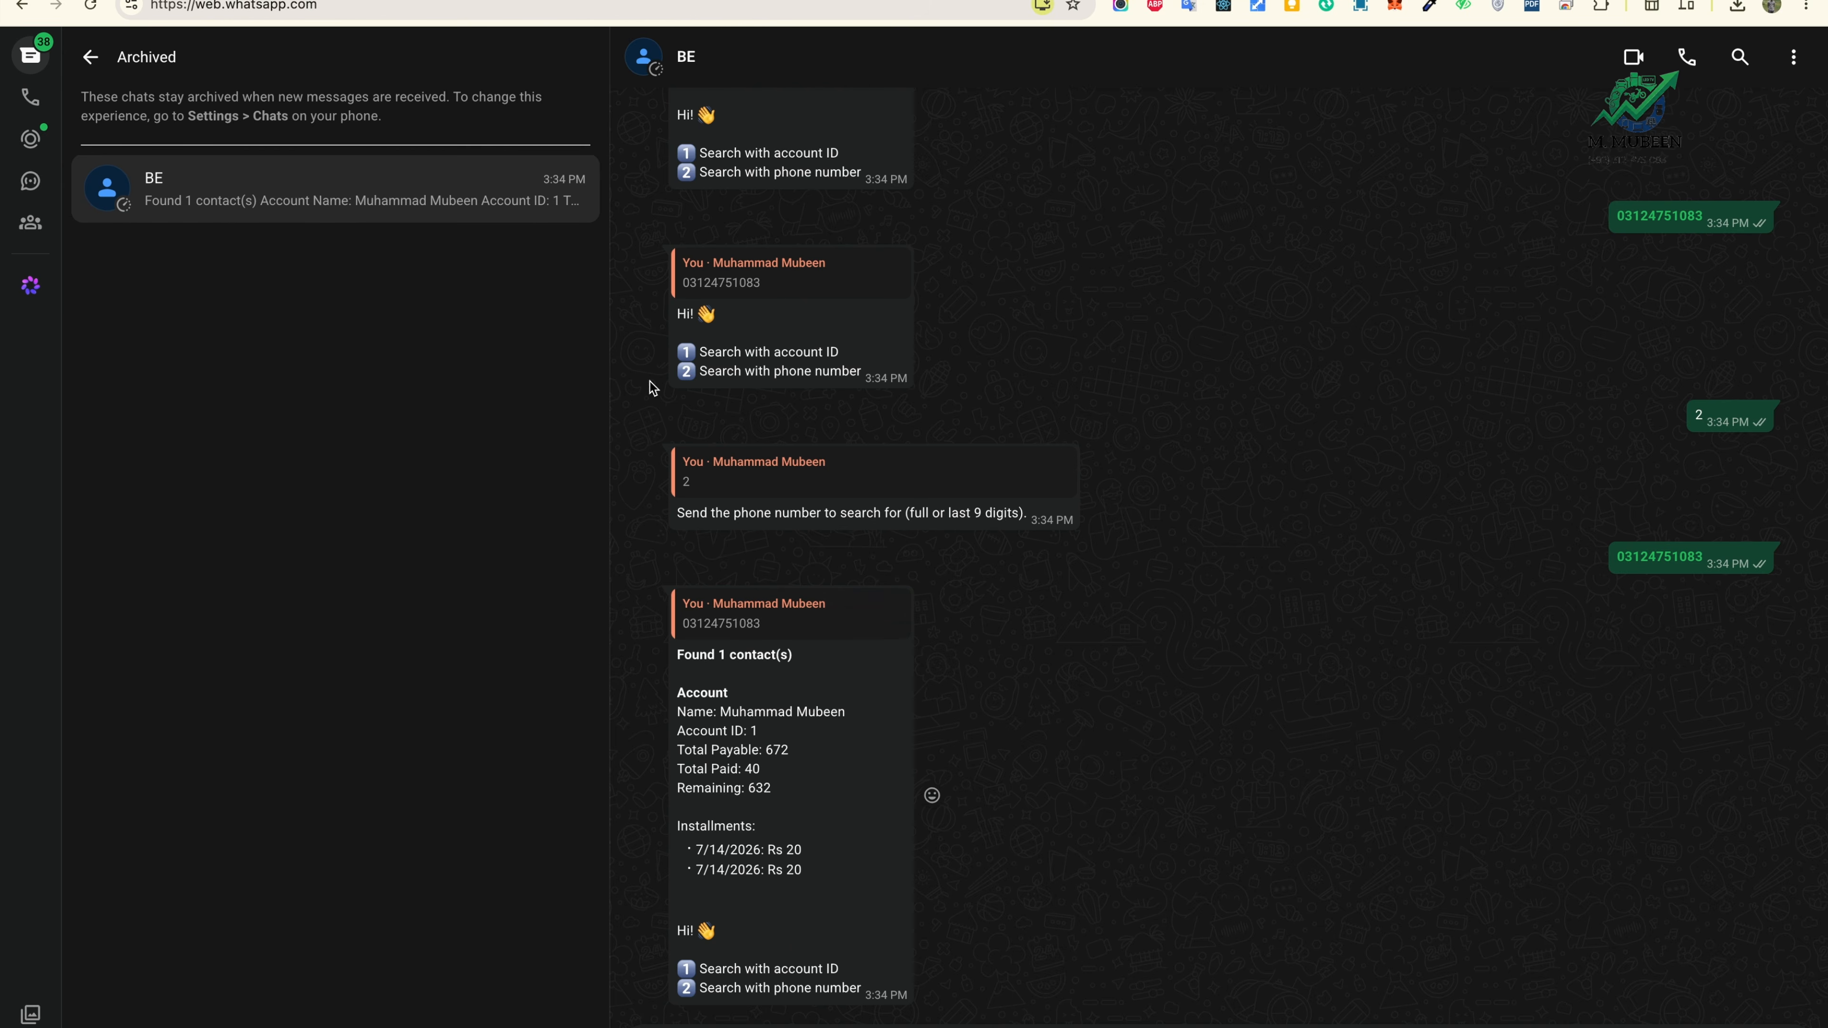
Step: Set the moderator user's status to Inactive and save the changes
{"action": "left_click", "coordinate": [633, 0]}
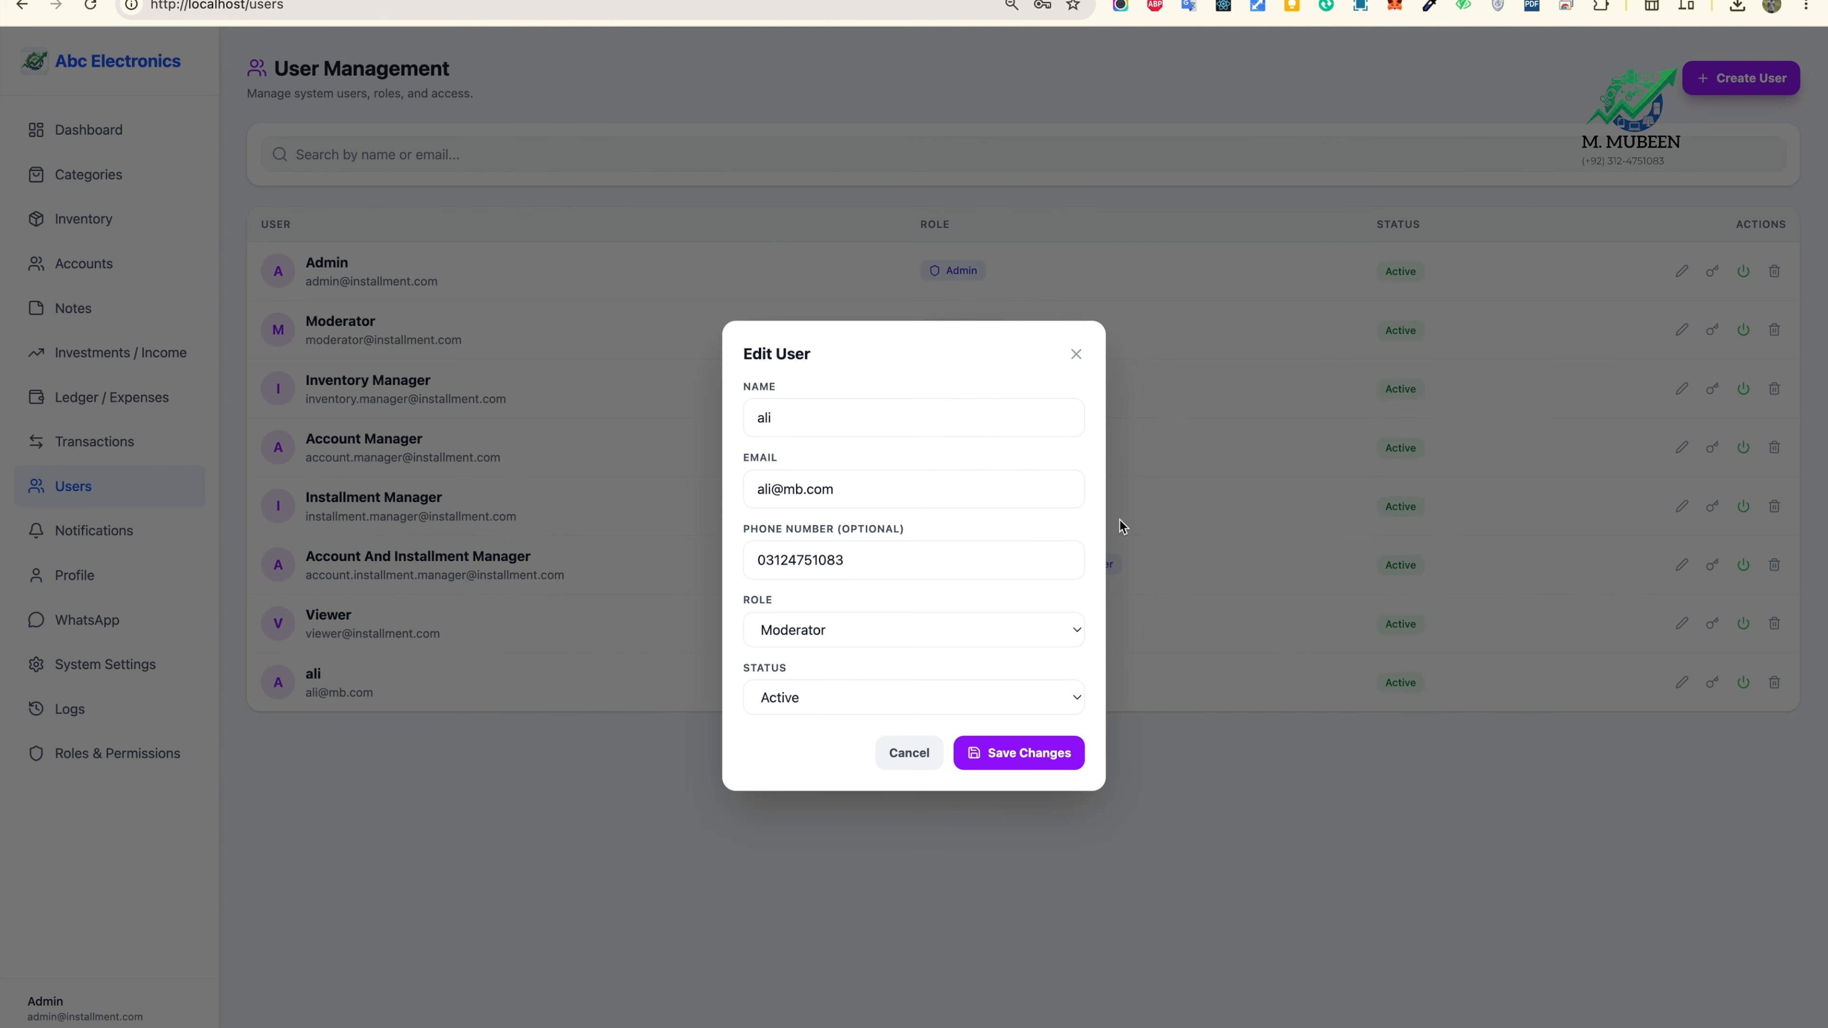
{"action": "left_click", "coordinate": [878, 693]}
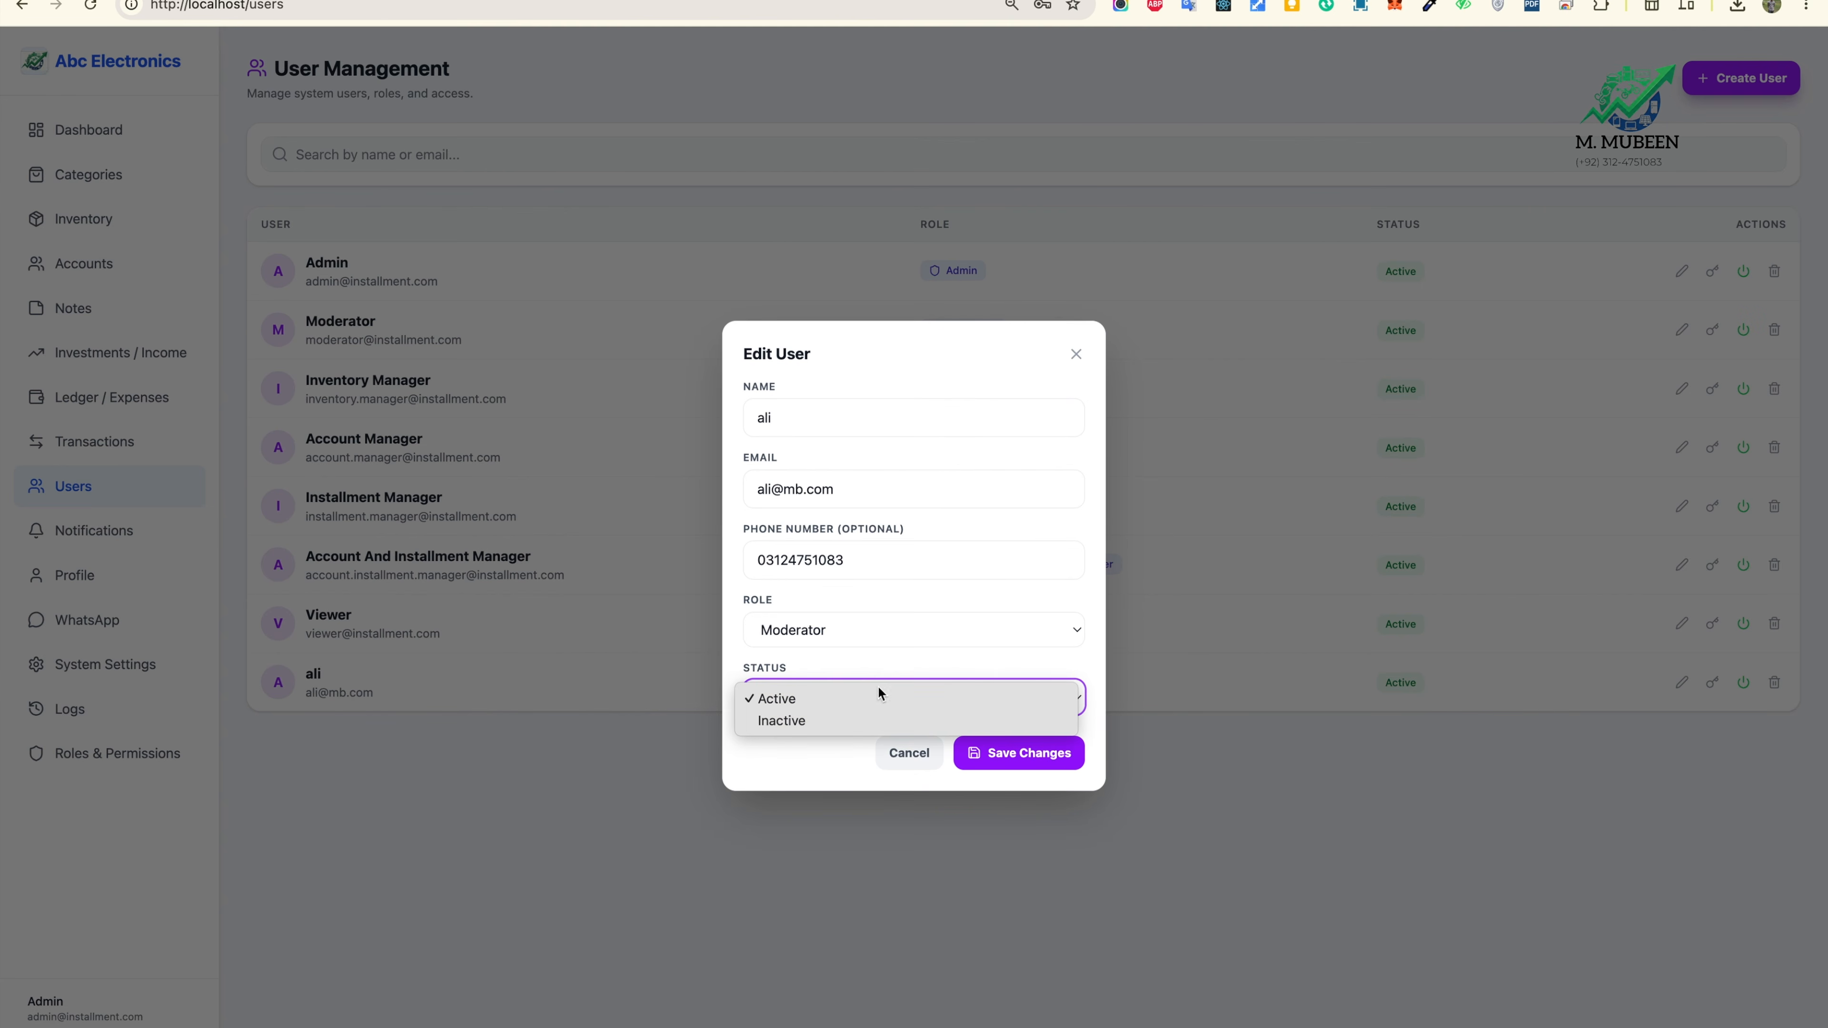
{"action": "left_click", "coordinate": [842, 720]}
{"action": "left_click", "coordinate": [1019, 752]}
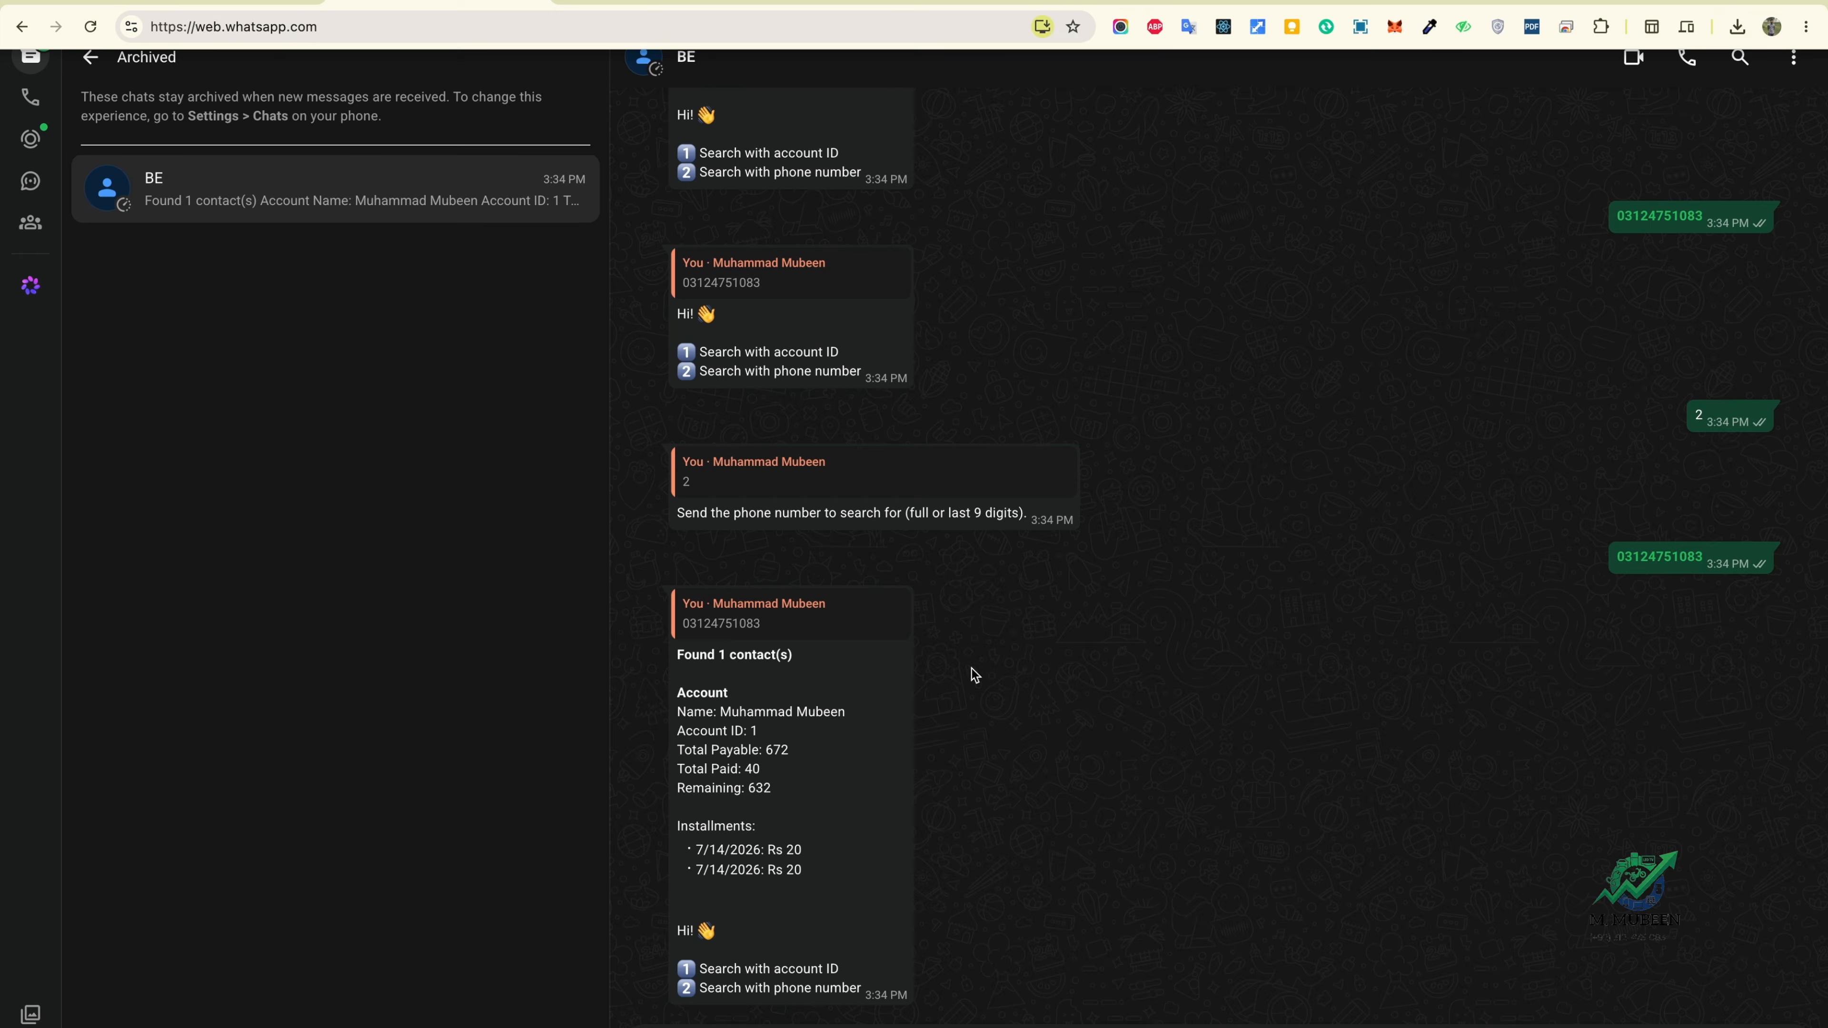
Step: Send the test messages 'asd' and 'sdfd' in the BE chat
{"action": "left_click", "coordinate": [450, 4]}
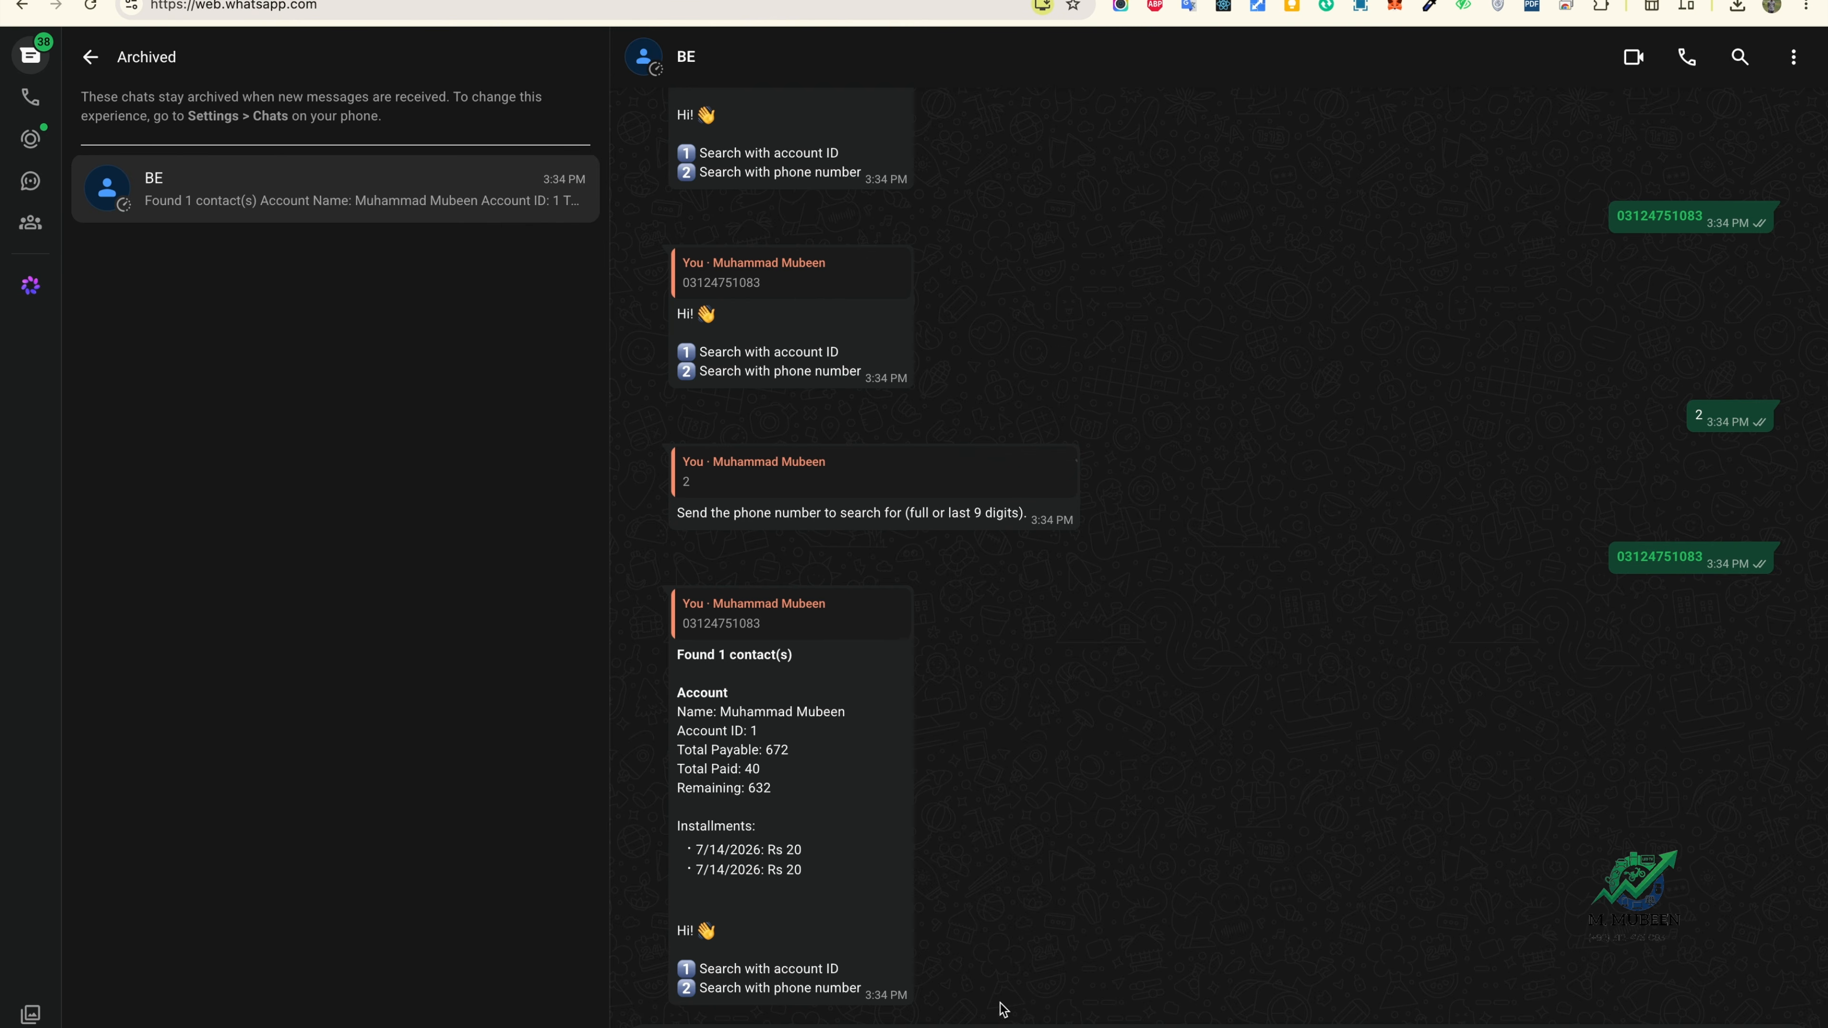
{"action": "type", "text": "asd"}
{"action": "key", "text": "Return"}
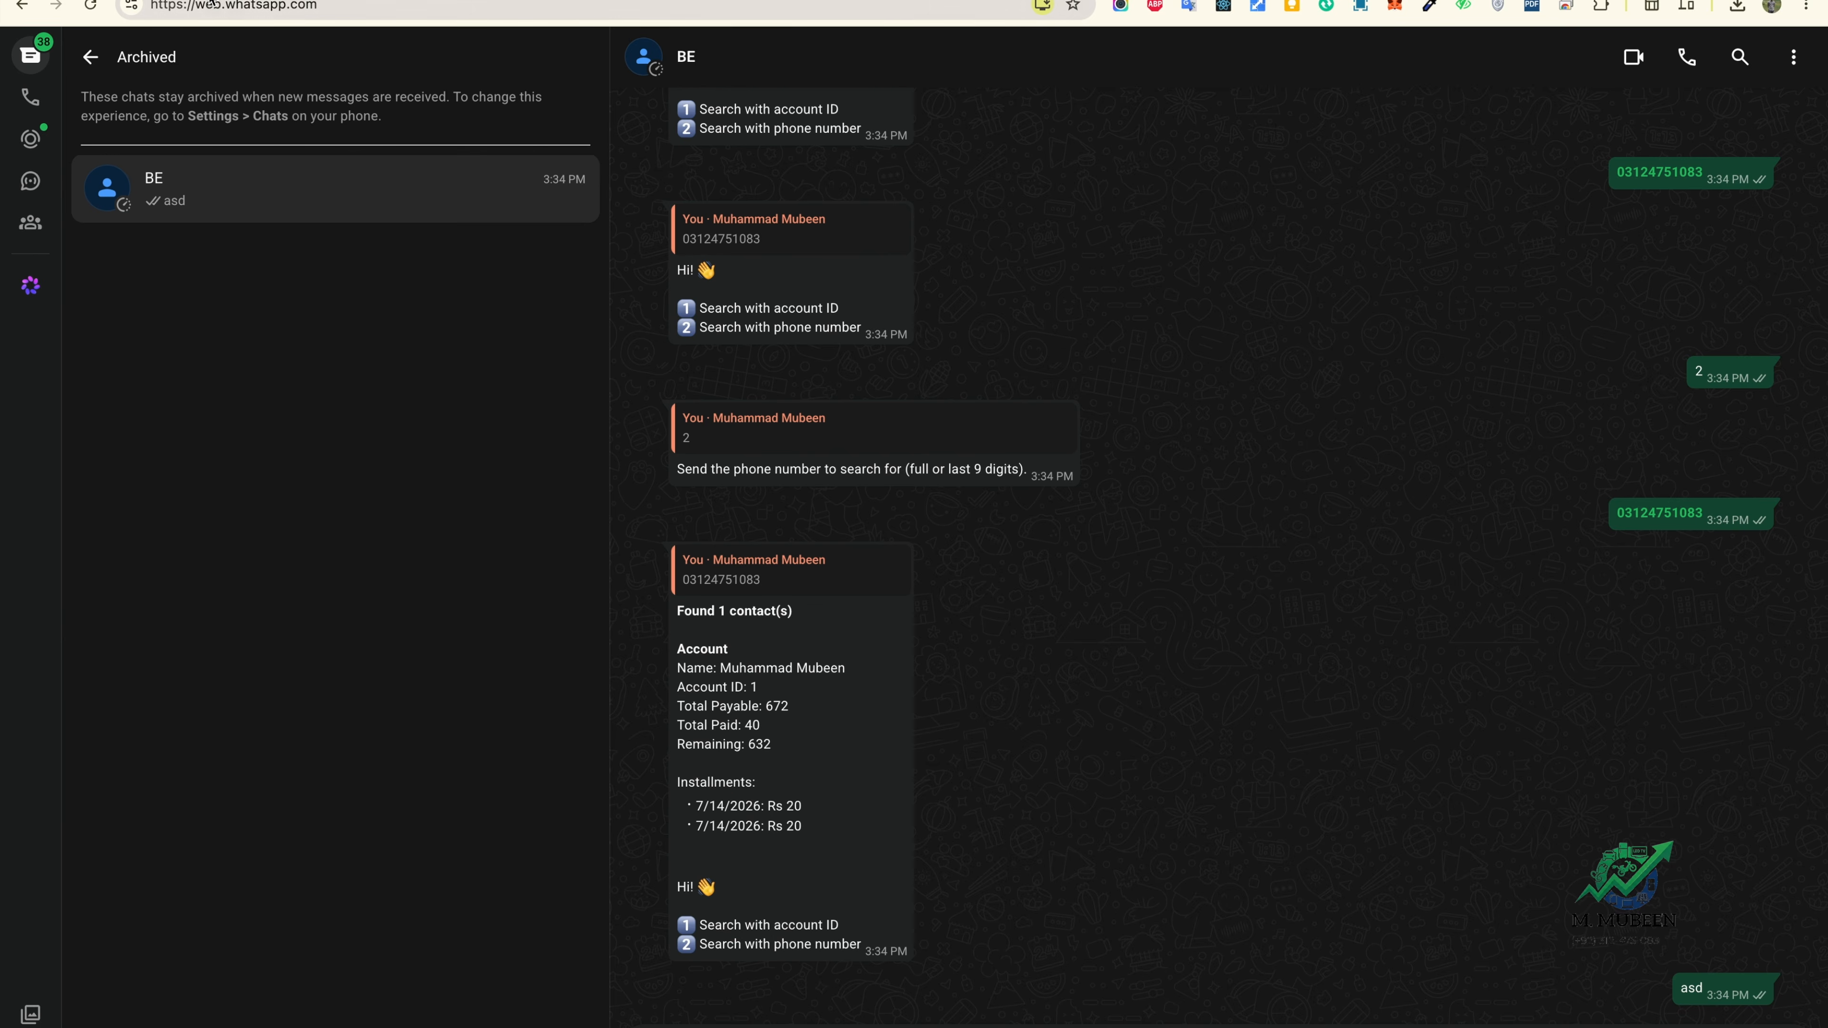
{"action": "mouse_move", "coordinate": [1013, 1026]}
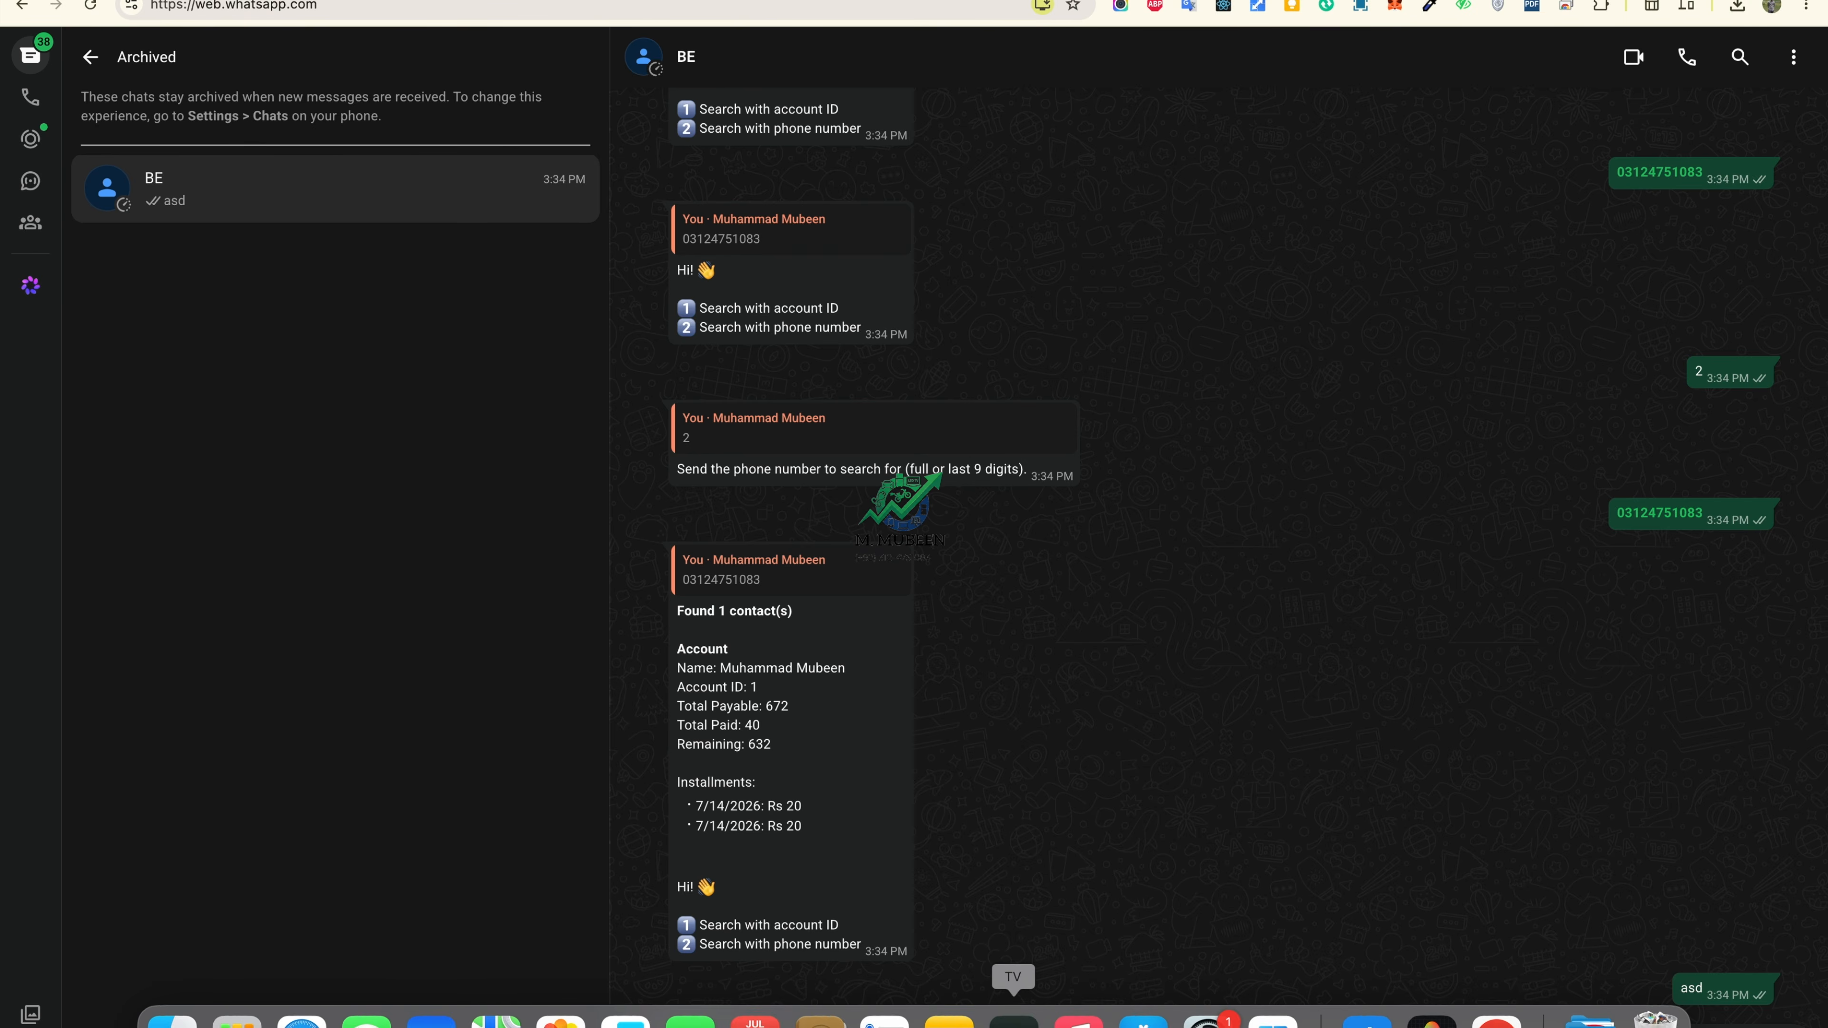
{"action": "type", "text": "sdfd"}
{"action": "key", "text": "Return"}
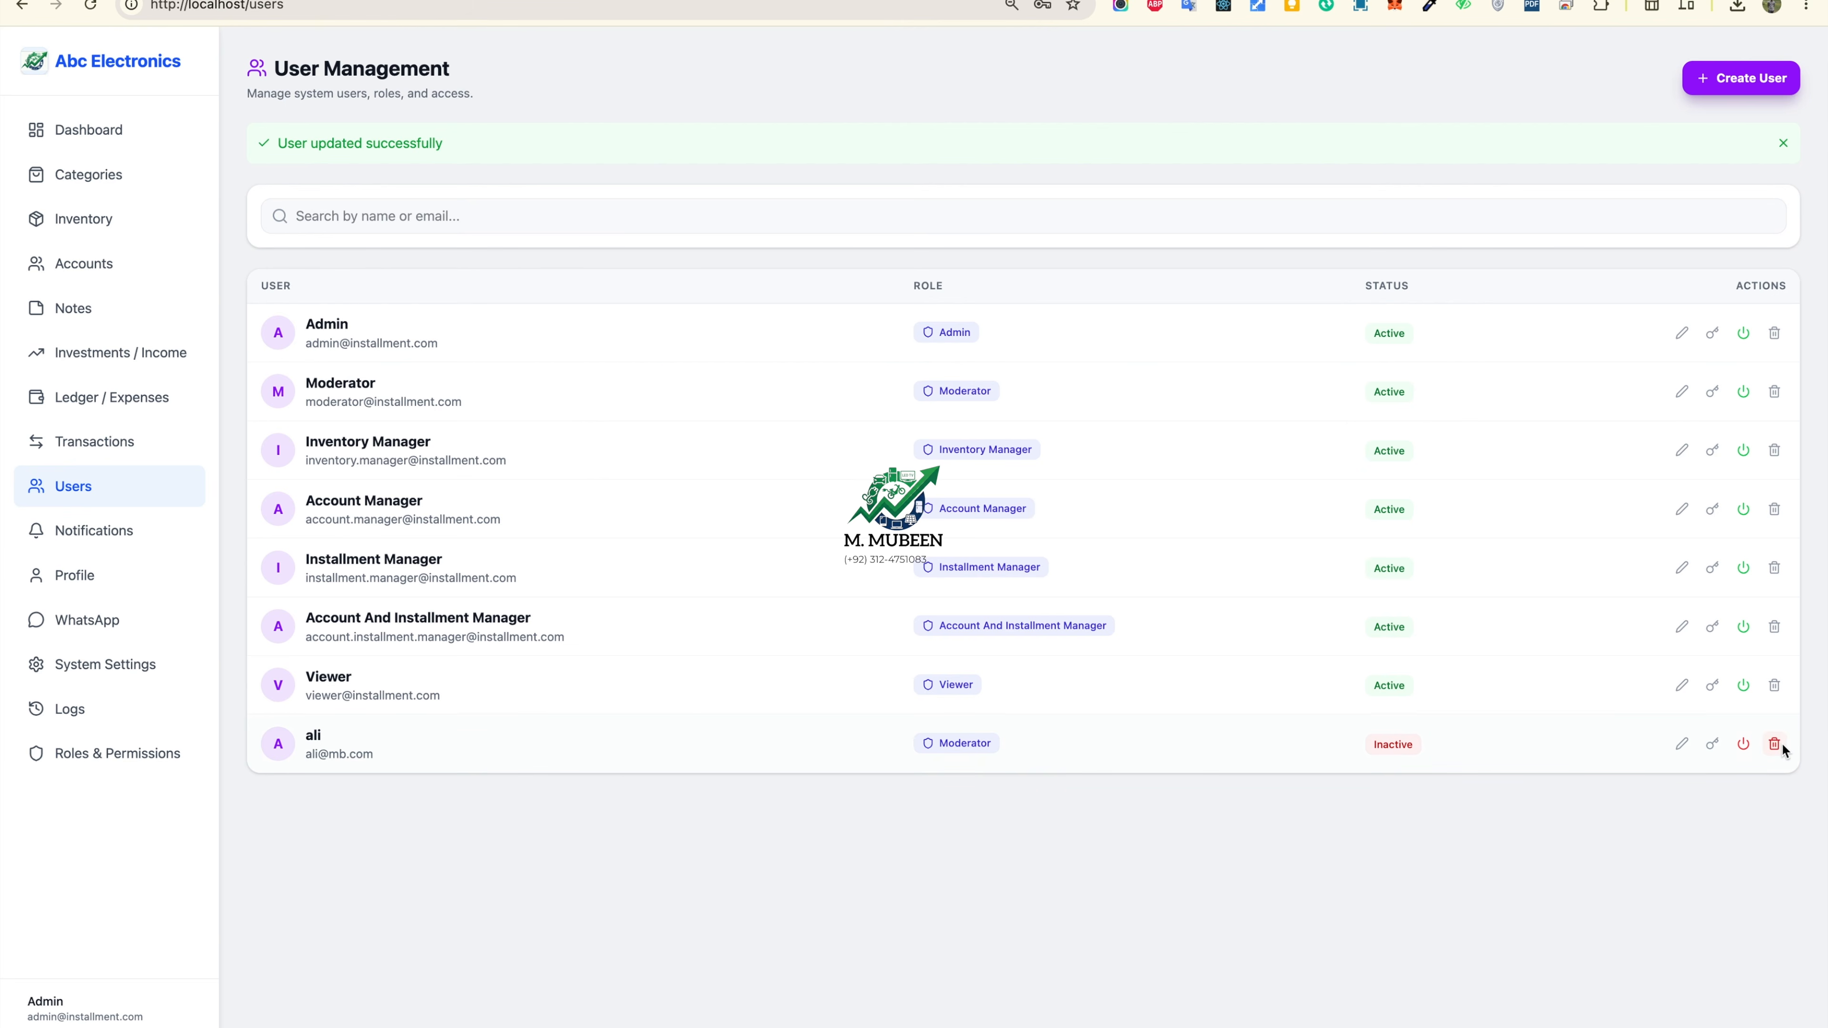
Step: Delete the deactivated moderator user, then review account 1's details and payment history
{"action": "left_click", "coordinate": [1774, 744]}
{"action": "left_click", "coordinate": [1090, 127]}
{"action": "left_click", "coordinate": [89, 175]}
{"action": "left_click", "coordinate": [115, 219]}
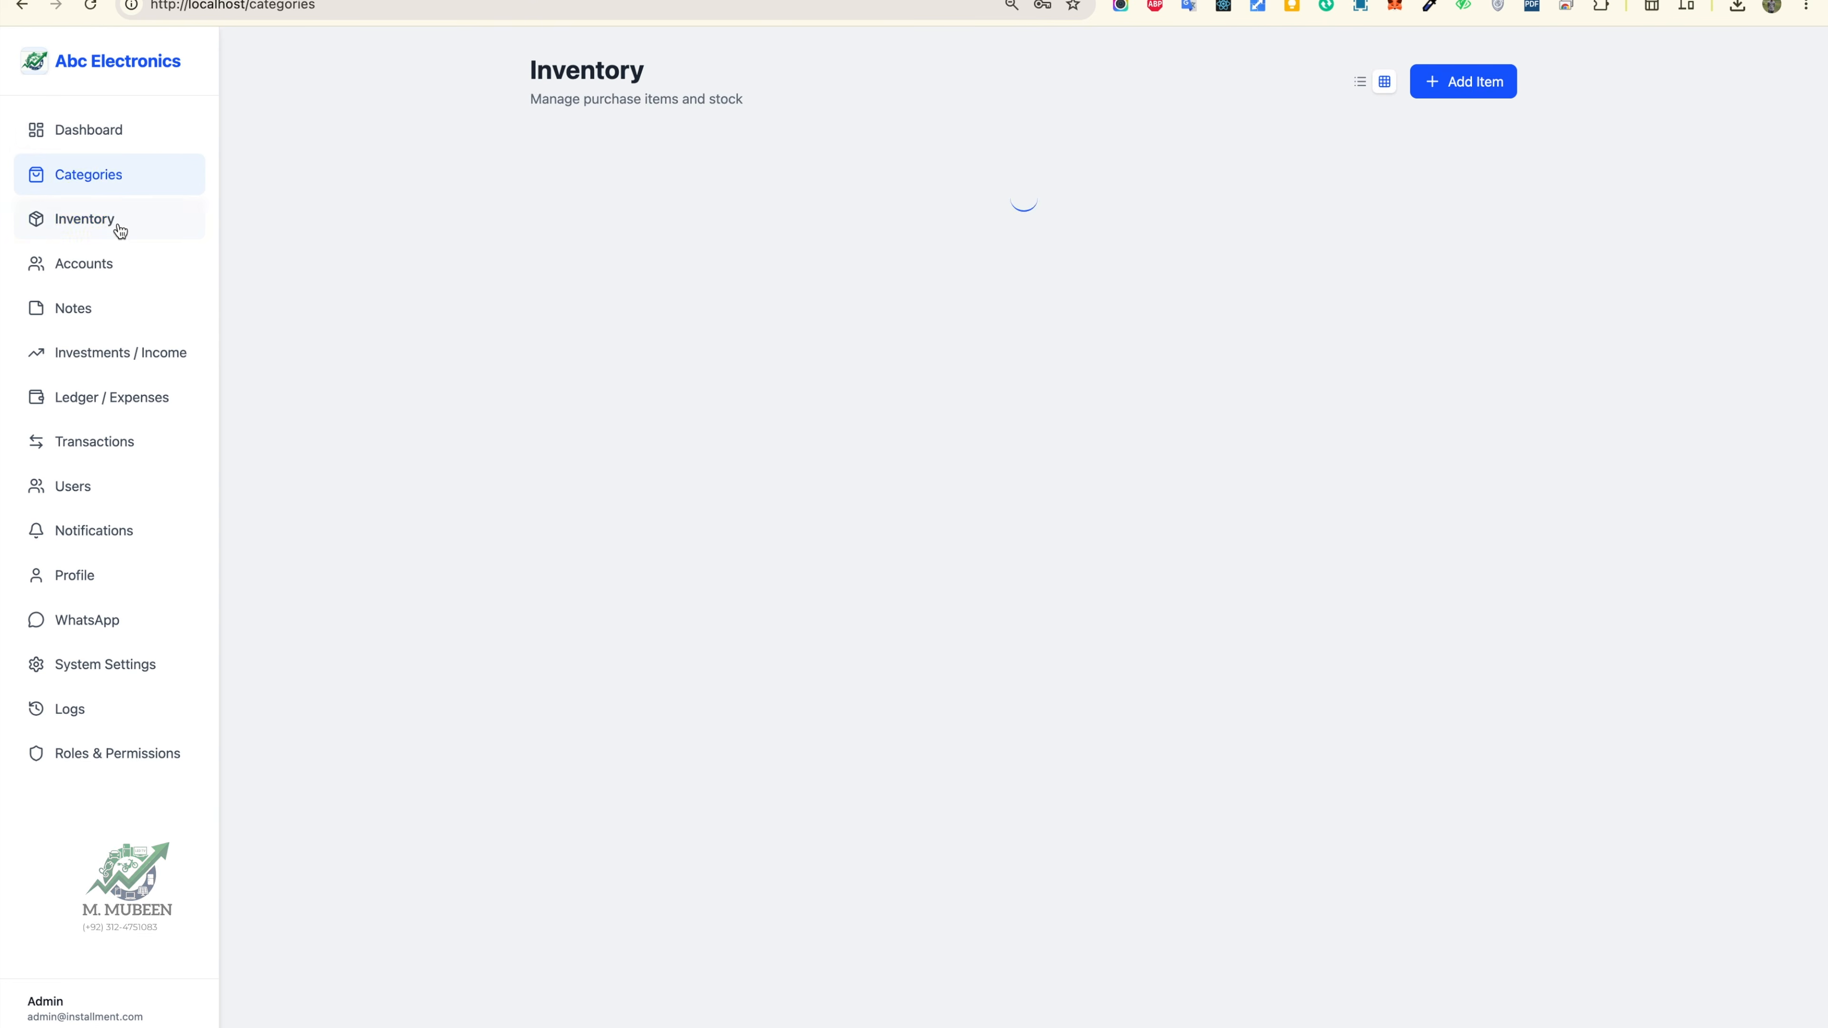
{"action": "left_click", "coordinate": [108, 262]}
{"action": "left_click", "coordinate": [598, 252]}
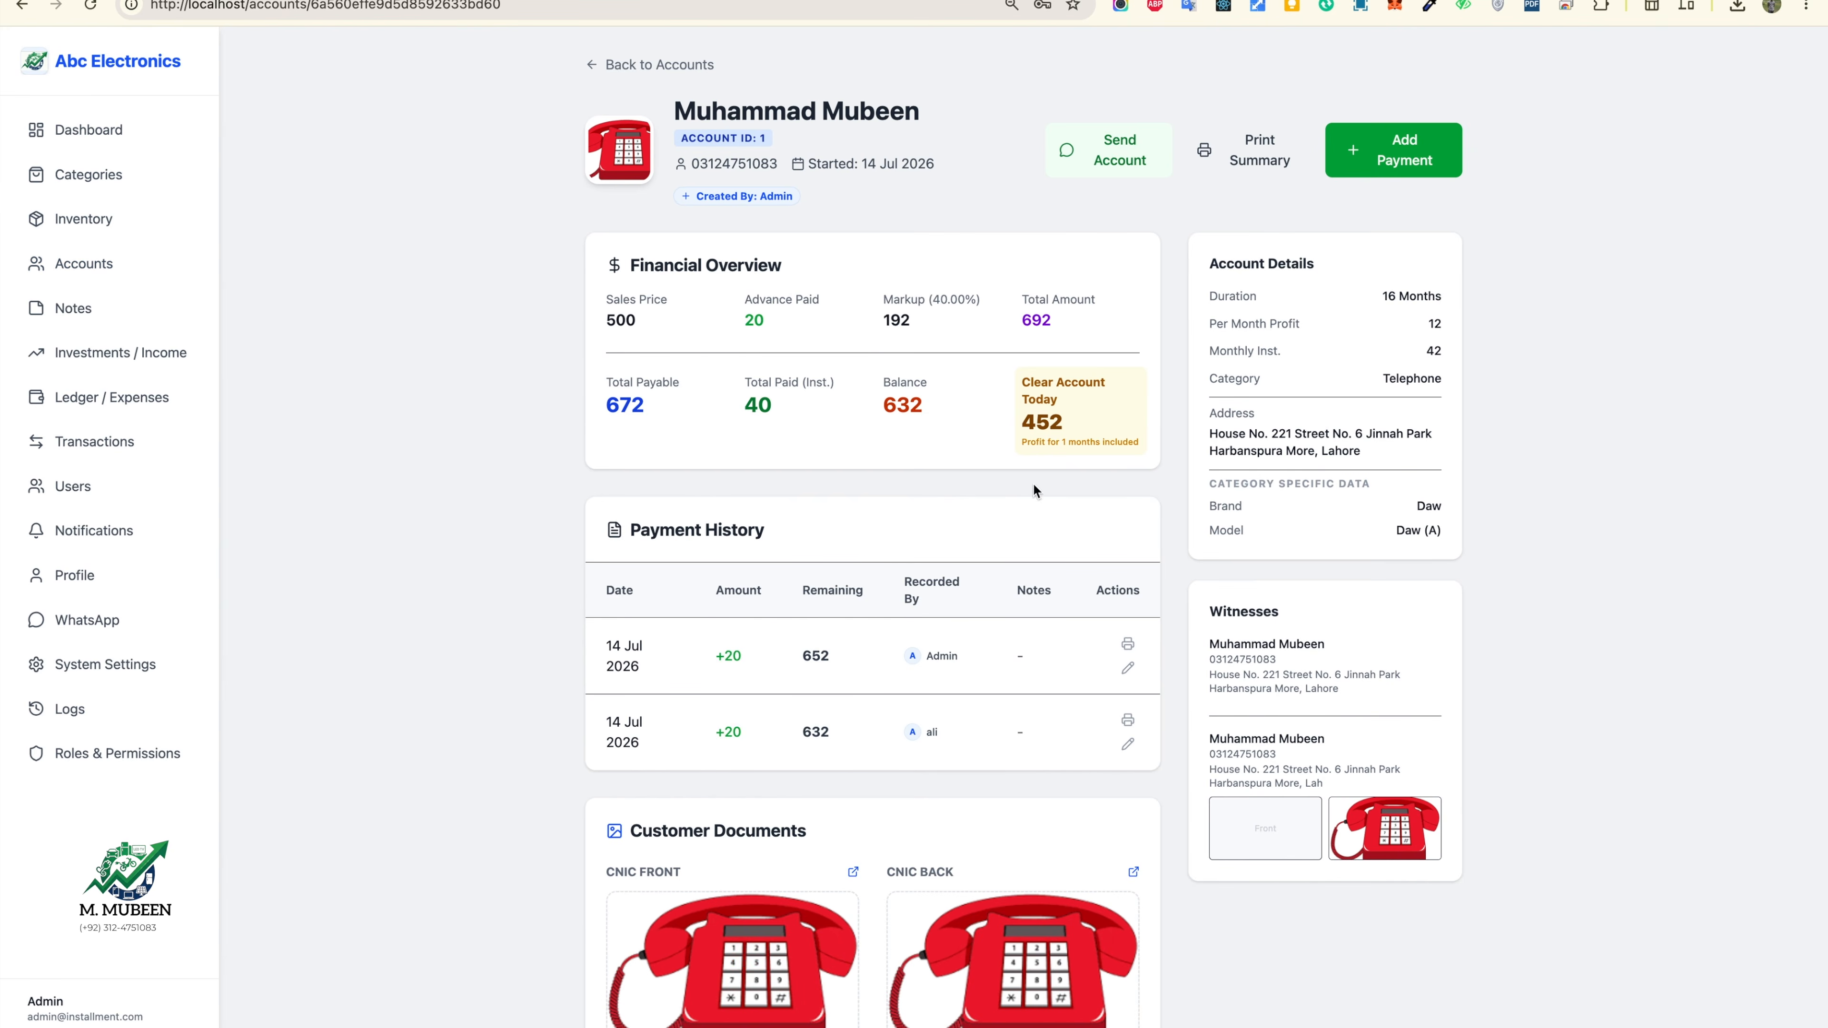
{"action": "scroll", "coordinate": [898, 676], "scroll_direction": "down", "scroll_amount": 1}
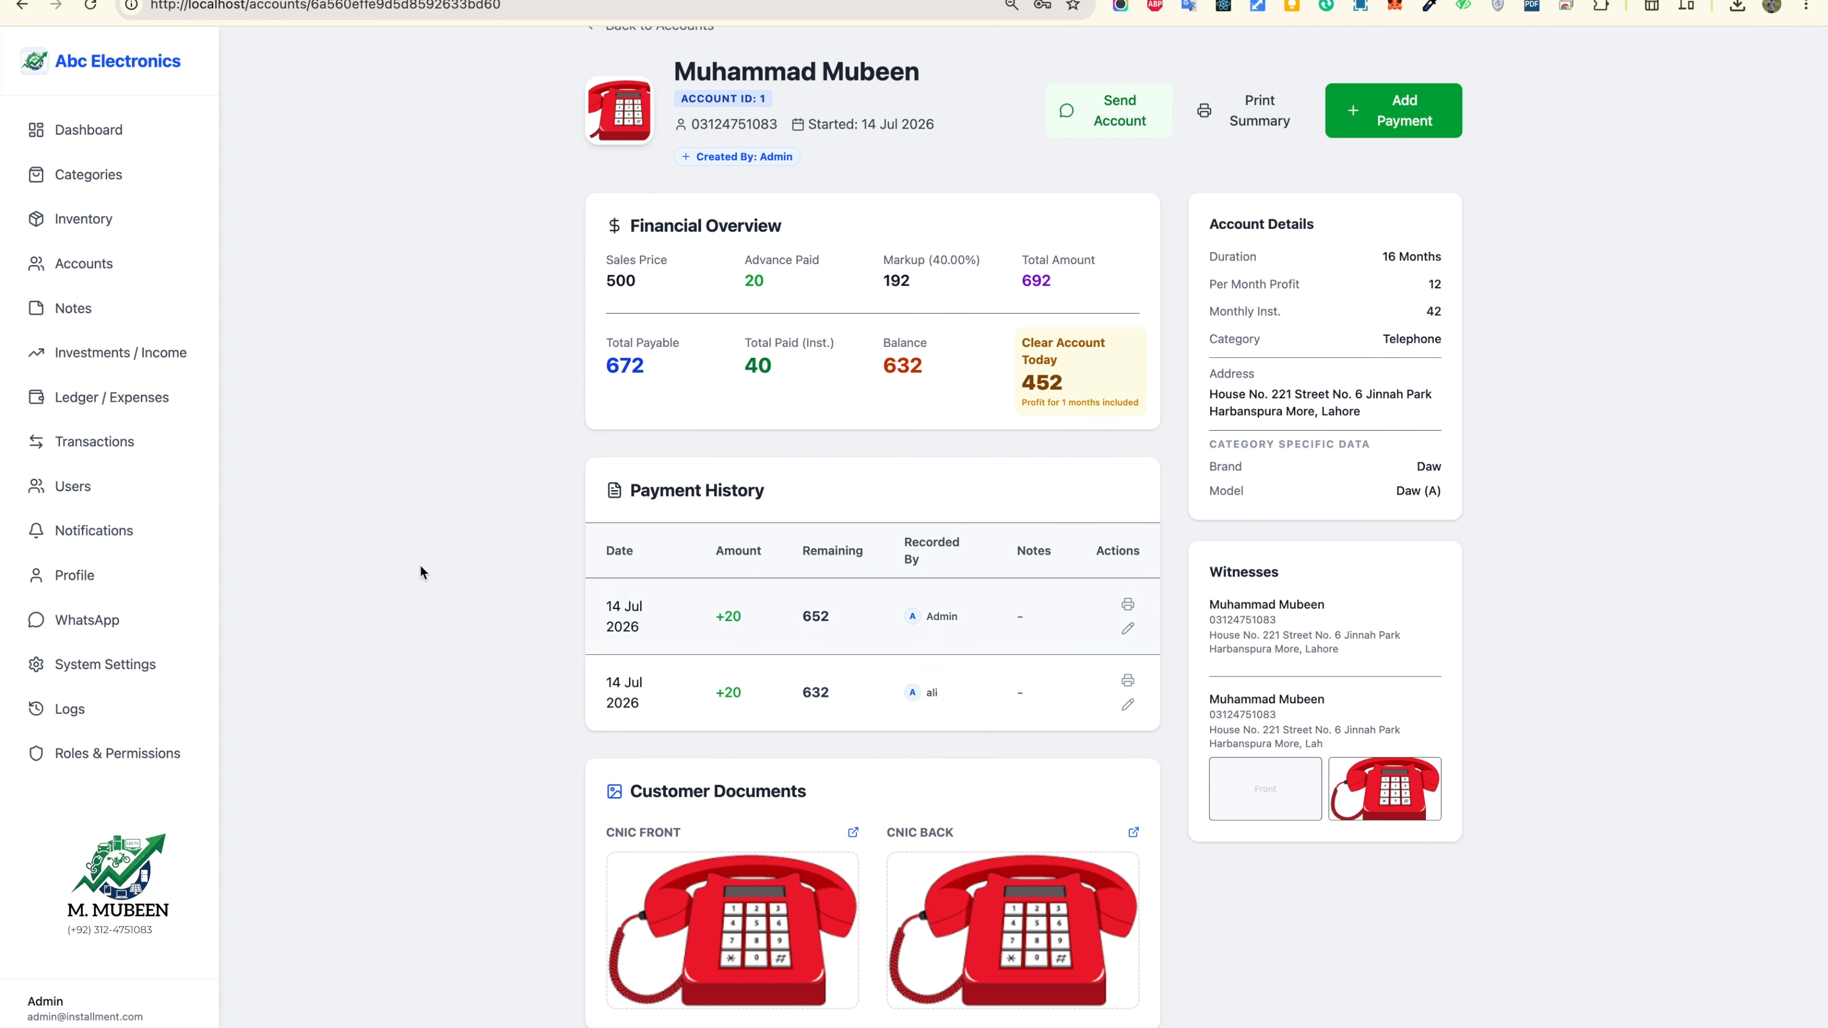
Step: Browse Ledger, Users, Transactions, Notifications, Profile and System Settings, then return to the Dashboard
{"action": "left_click", "coordinate": [112, 395]}
{"action": "left_click", "coordinate": [81, 492]}
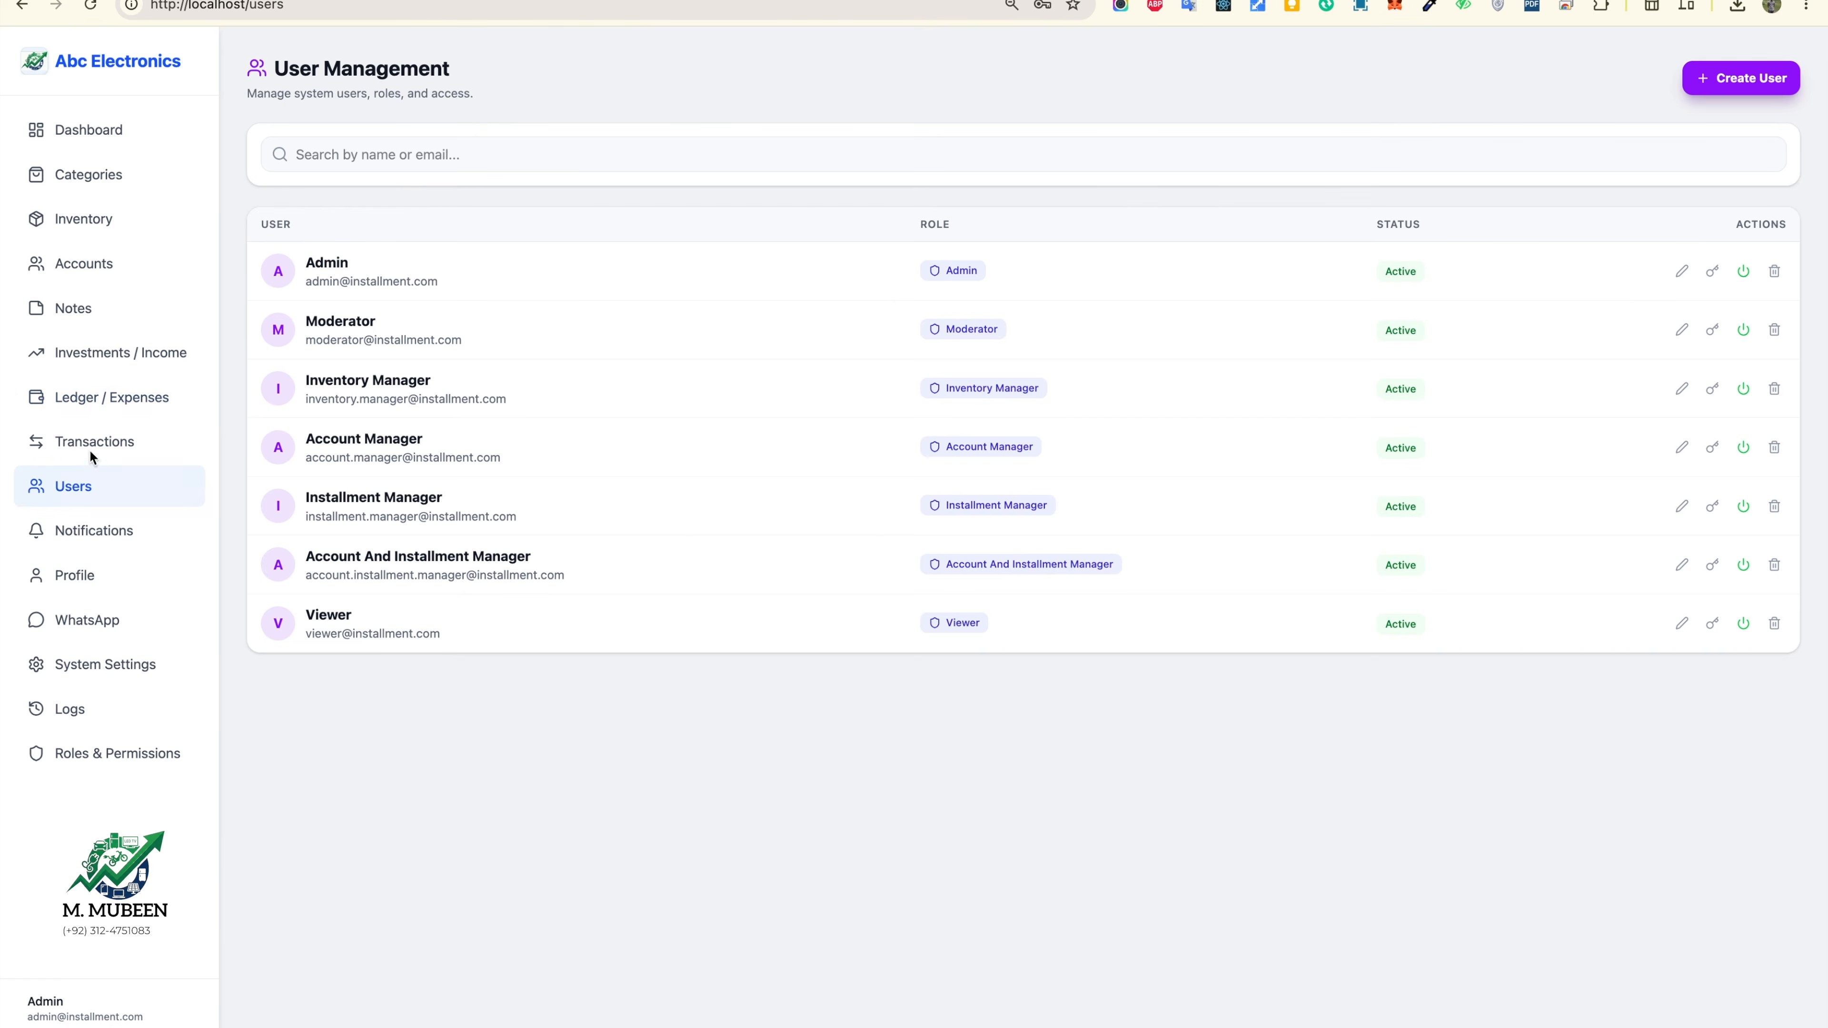
{"action": "left_click", "coordinate": [91, 445]}
{"action": "left_click", "coordinate": [111, 538]}
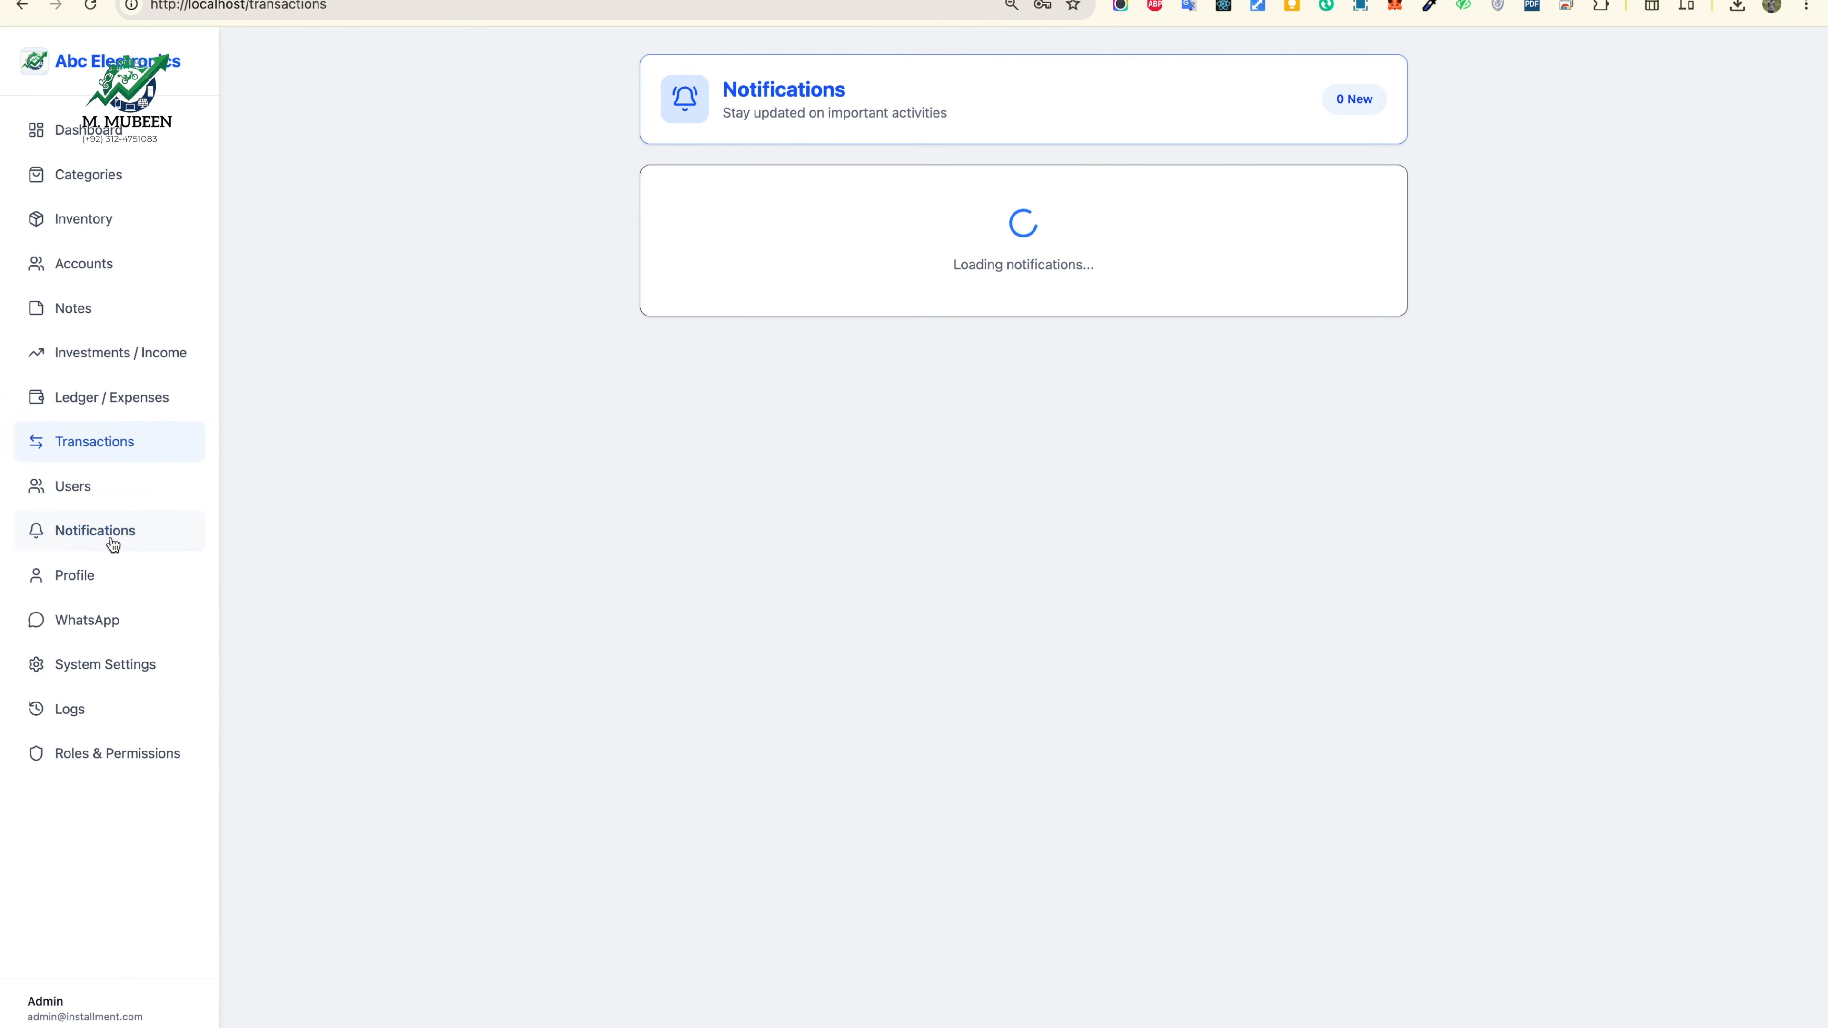
{"action": "left_click", "coordinate": [104, 589]}
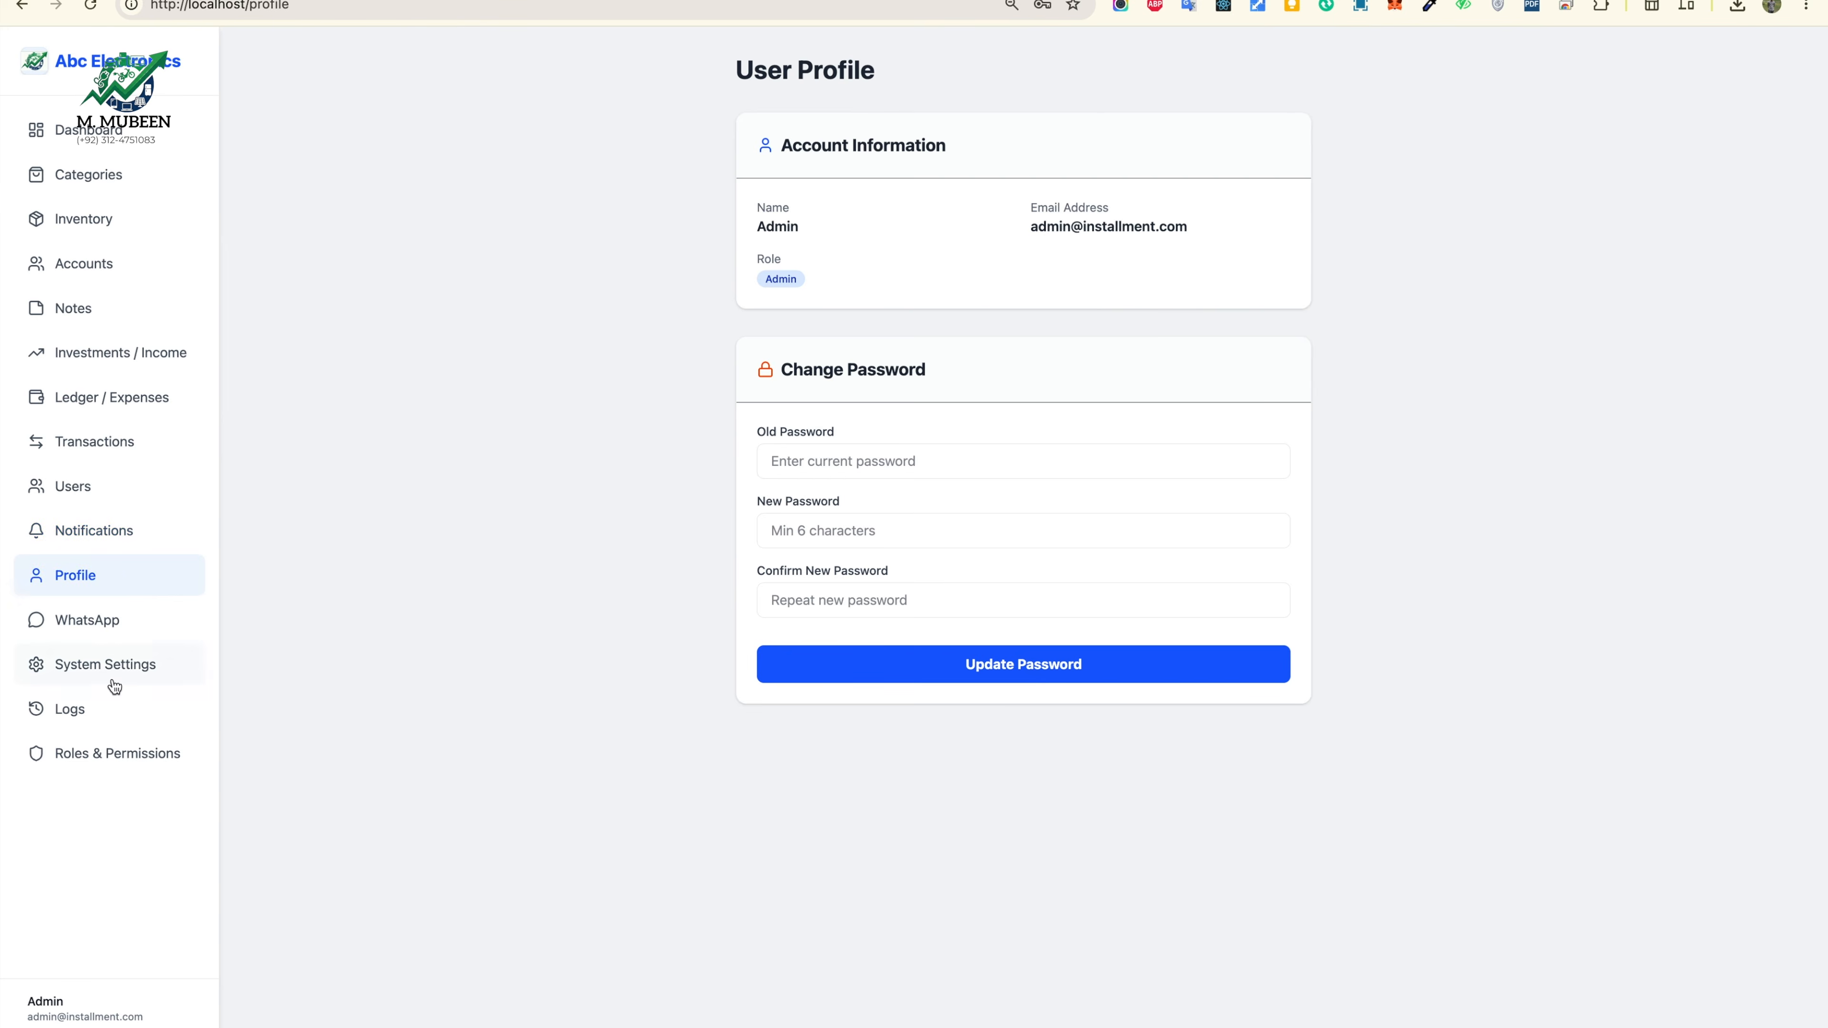
{"action": "left_click", "coordinate": [111, 668]}
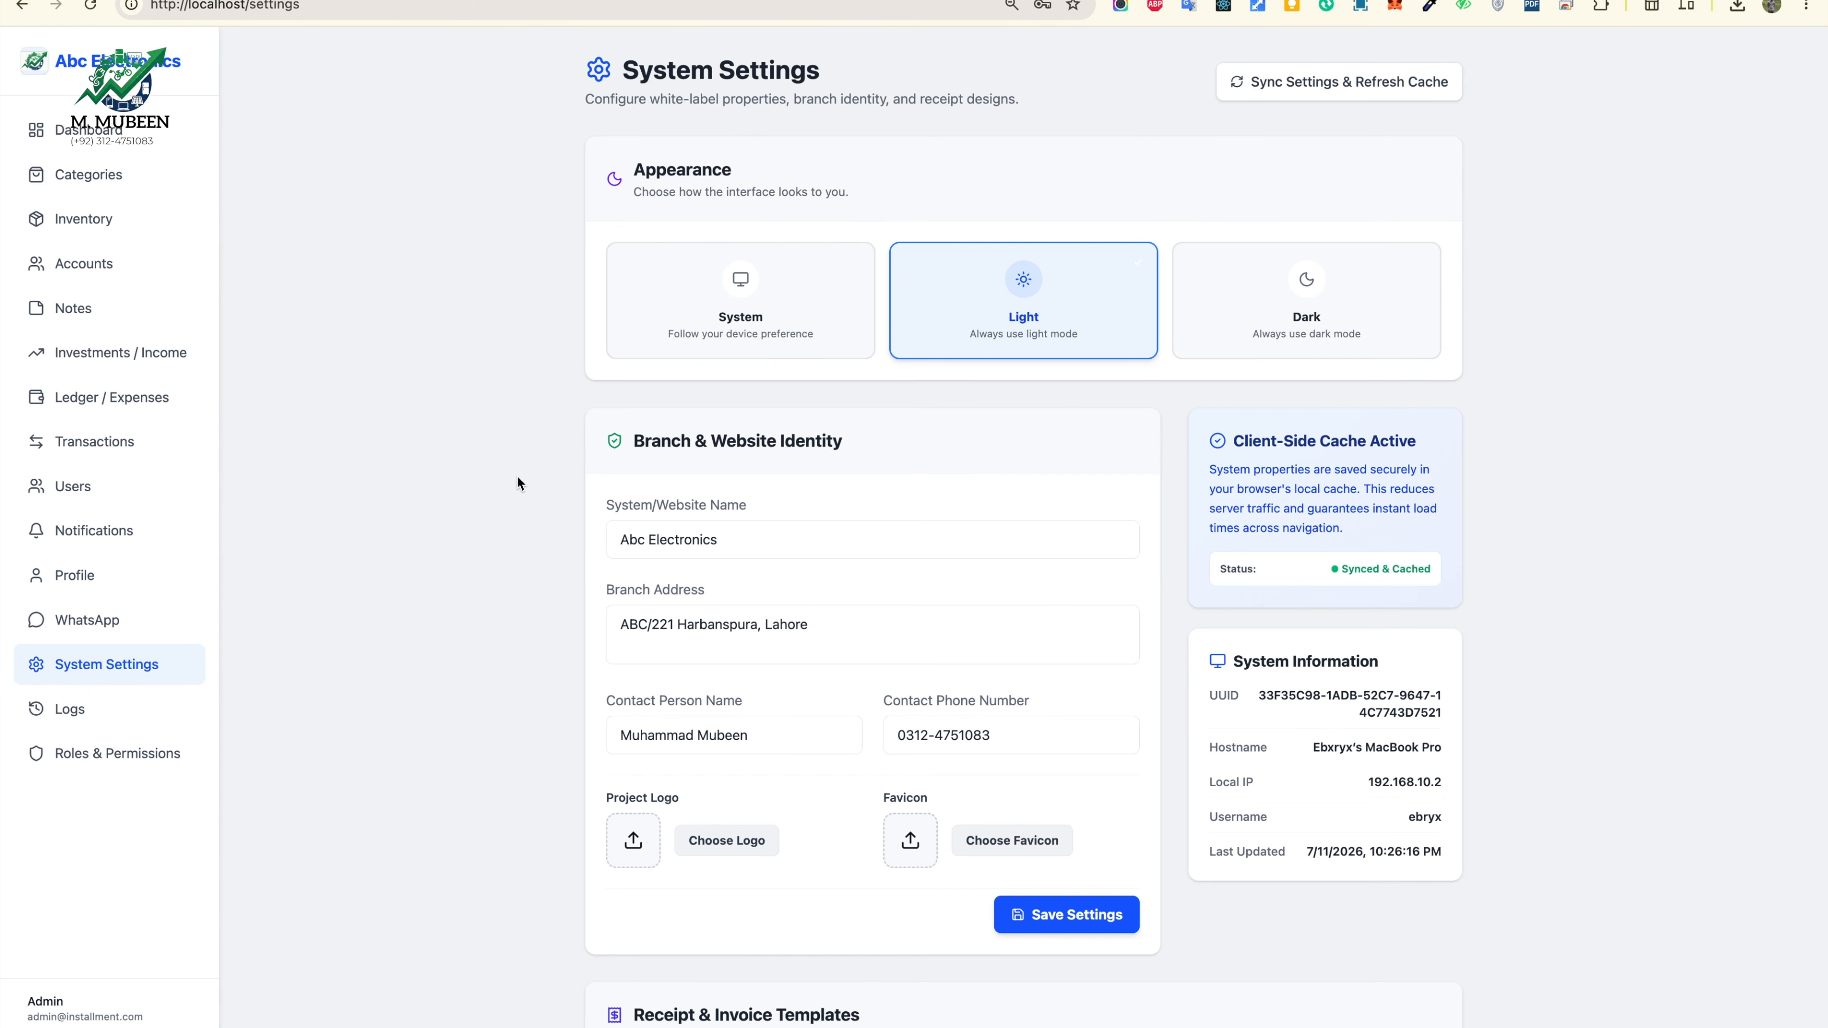
{"action": "scroll", "coordinate": [727, 513], "scroll_direction": "down", "scroll_amount": 5}
{"action": "scroll", "coordinate": [727, 514], "scroll_direction": "up", "scroll_amount": 5}
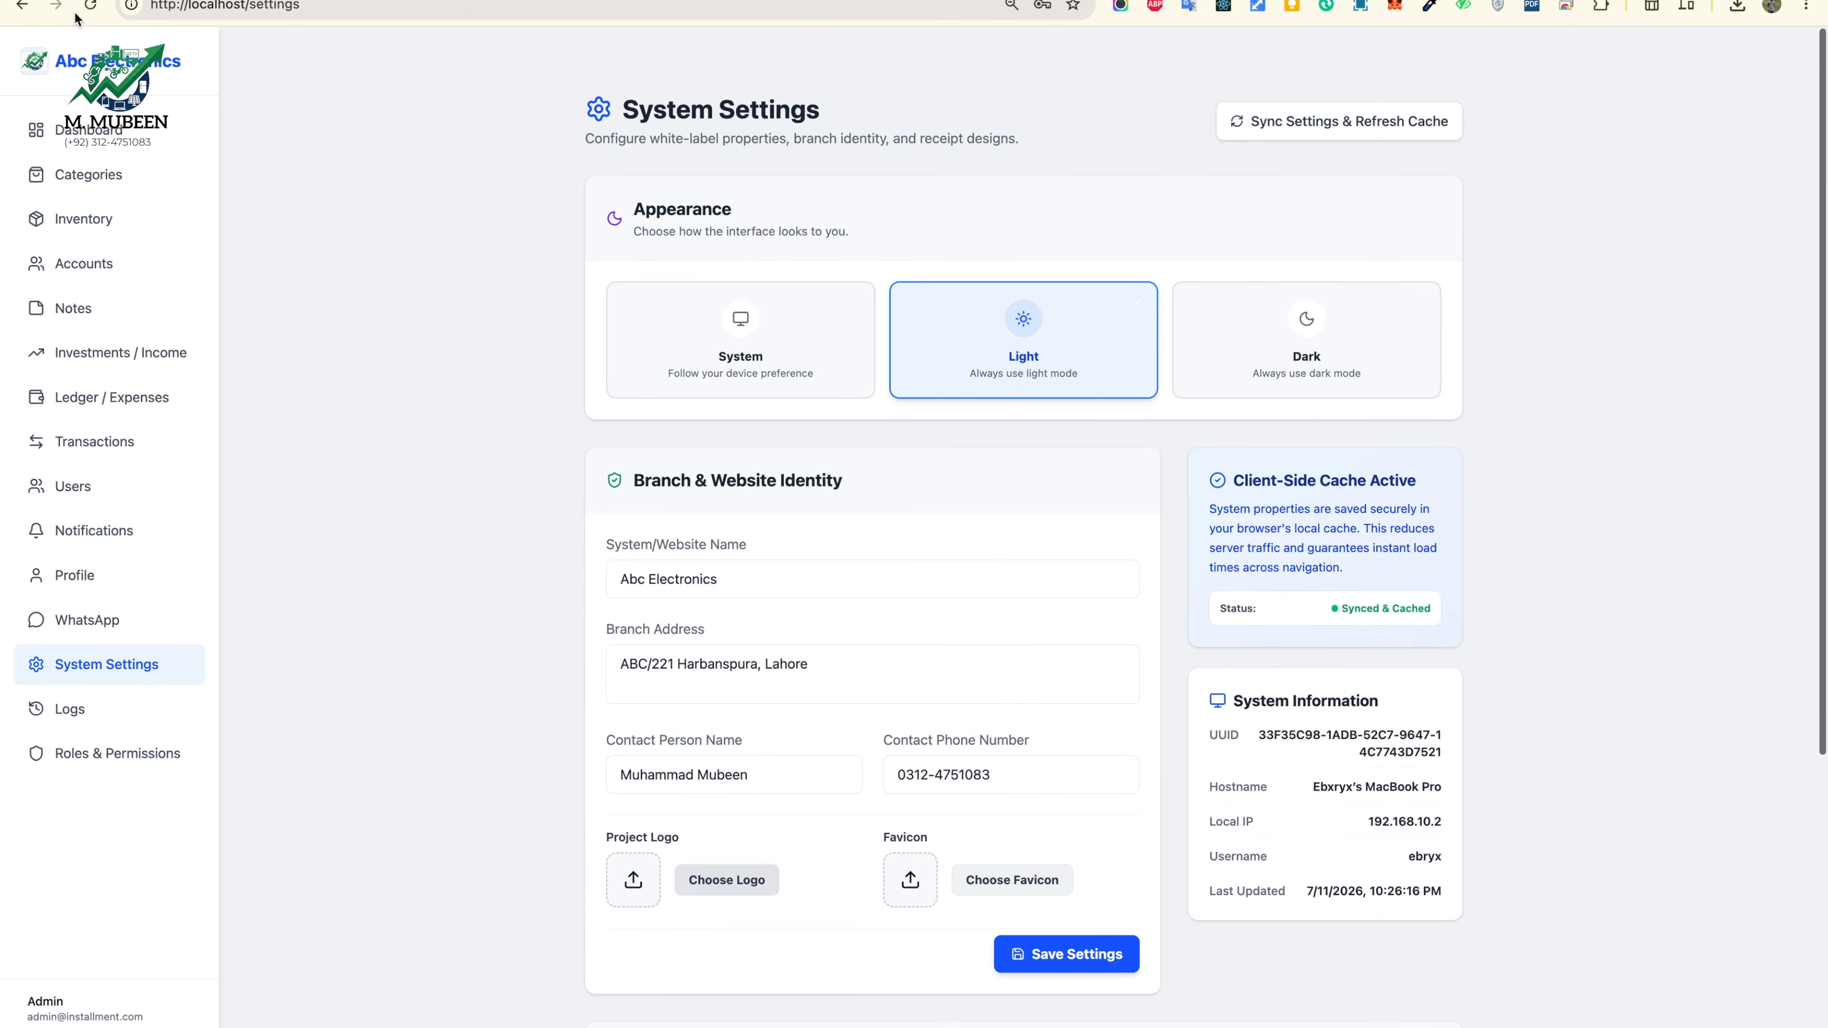
{"action": "left_click", "coordinate": [89, 129]}
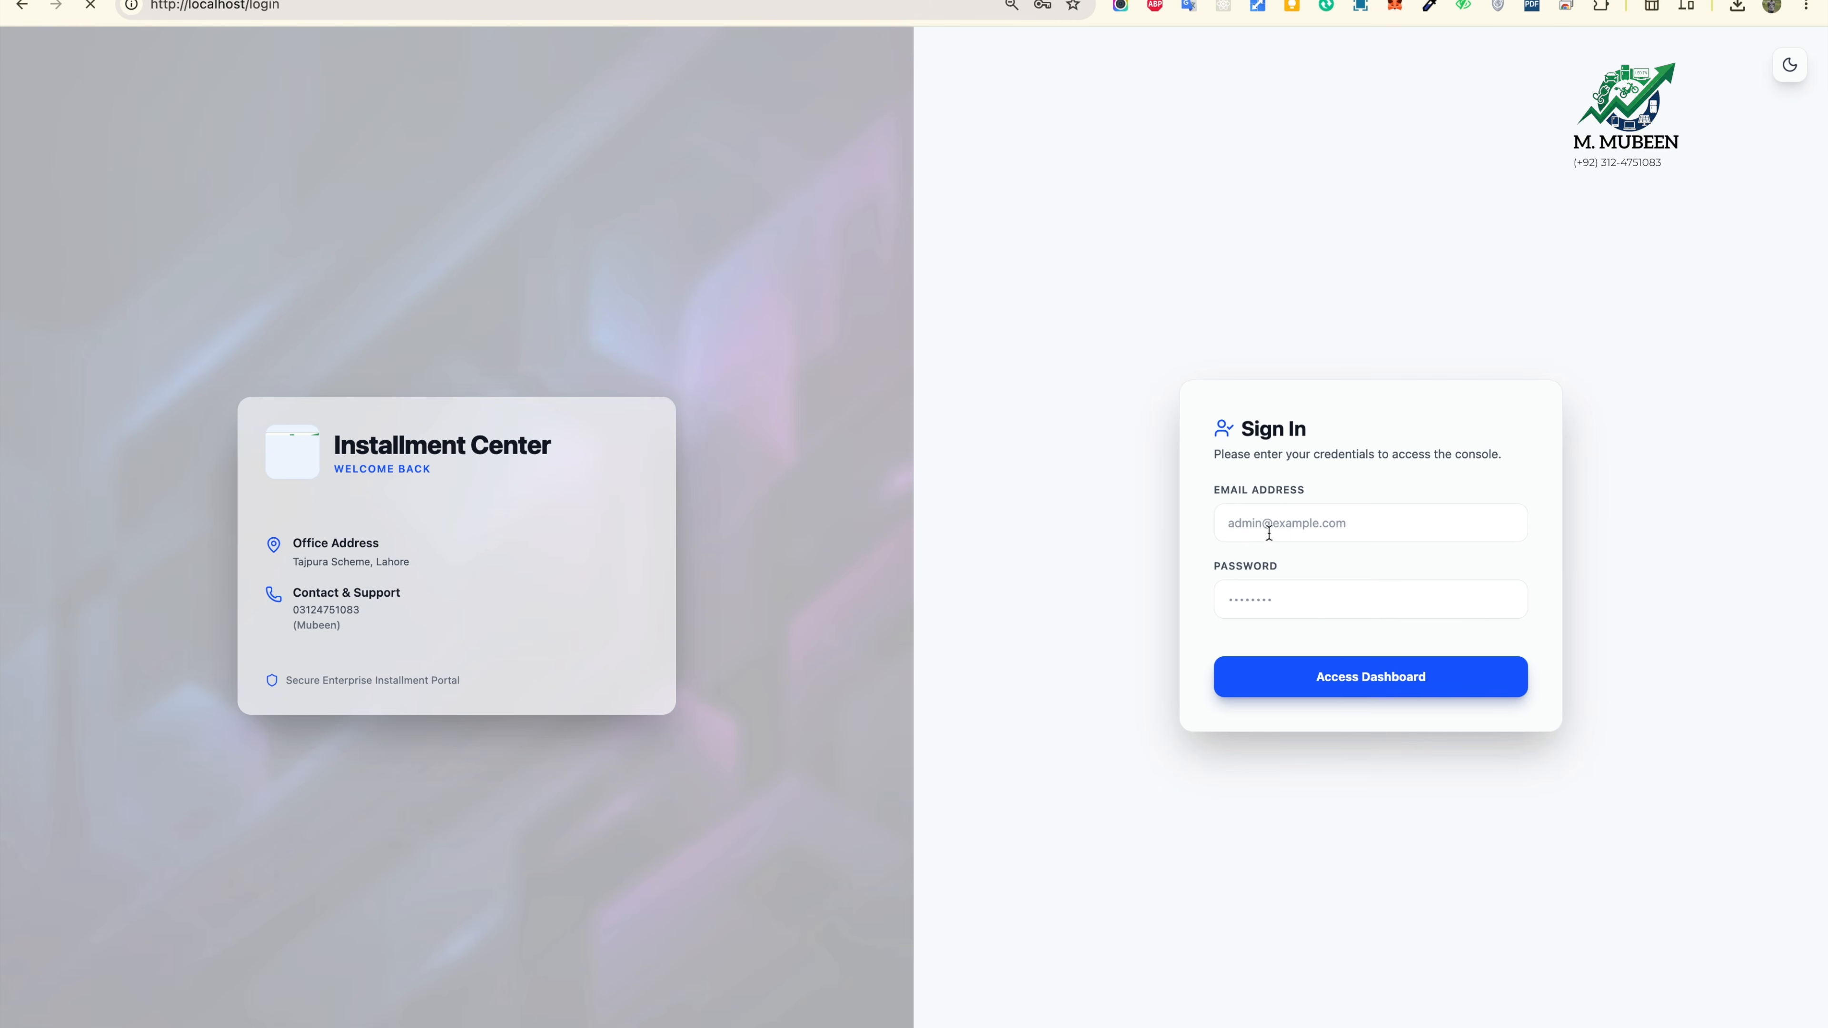
Step: Sign in with the second user's e-mail and password, declining to save the password
{"action": "left_click", "coordinate": [1294, 531]}
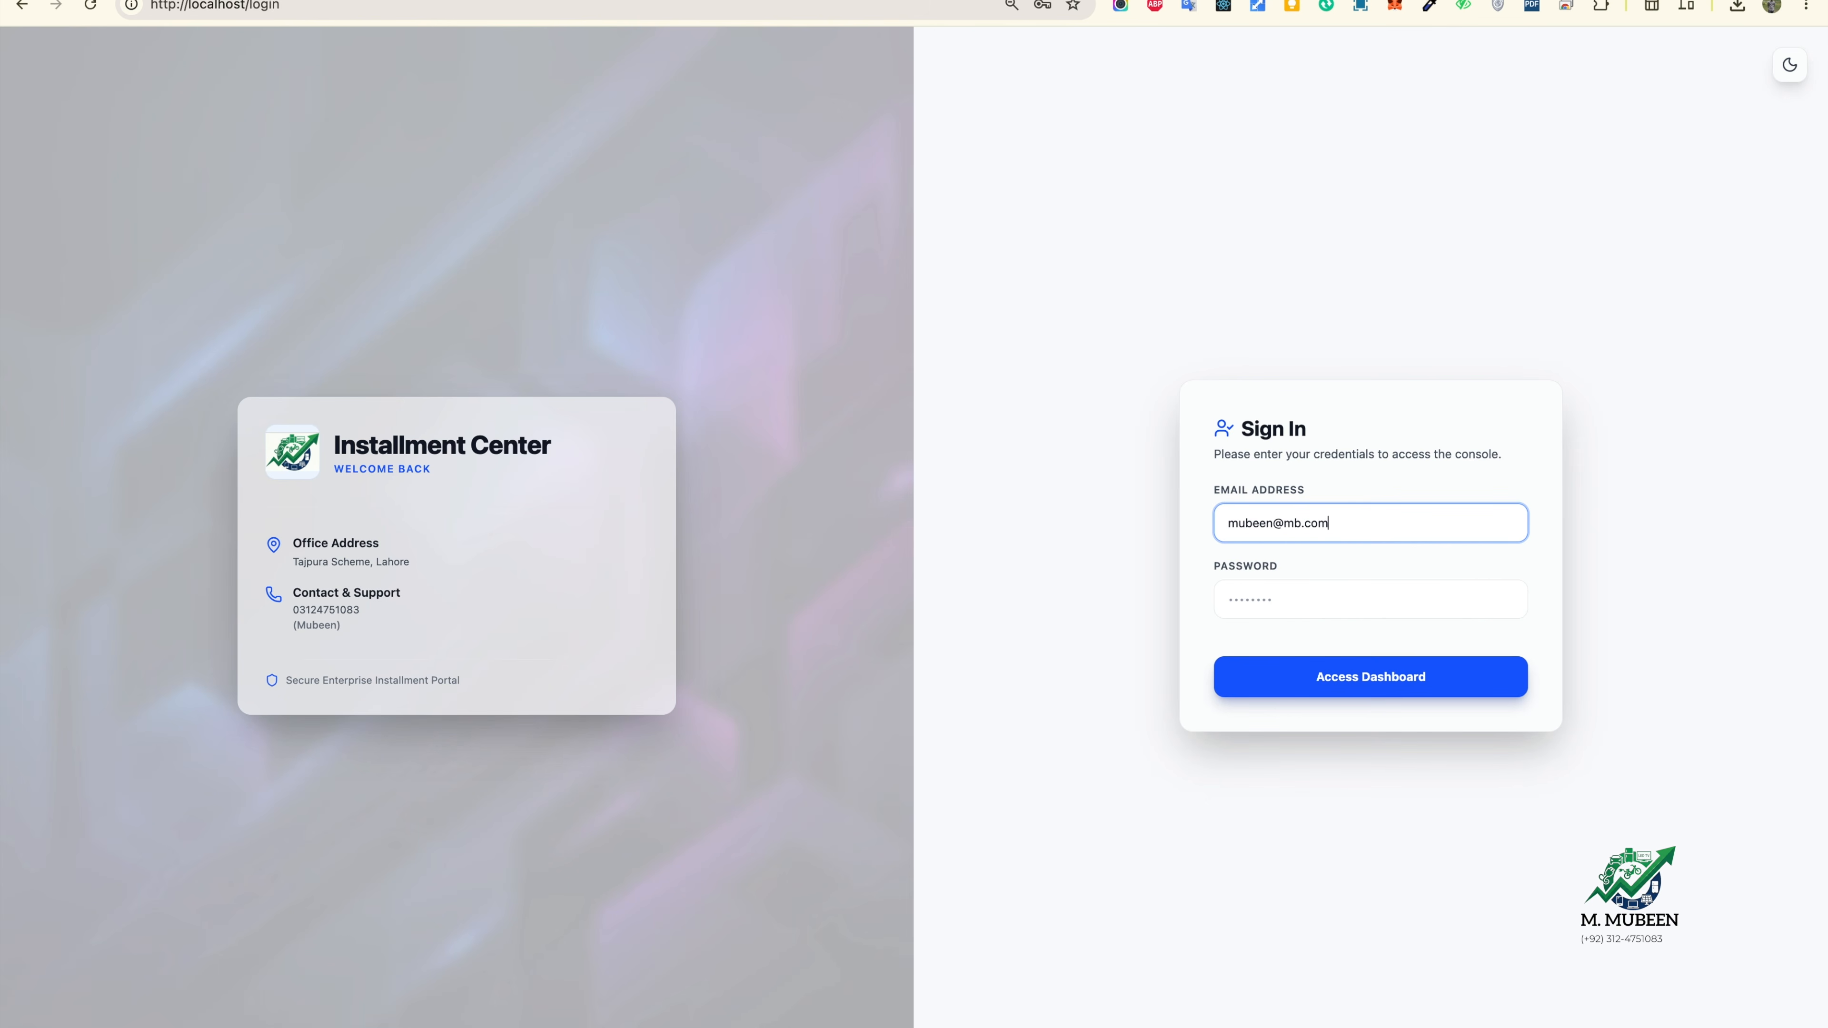
{"action": "left_click", "coordinate": [1277, 614]}
{"action": "type", "text": "1234567"}
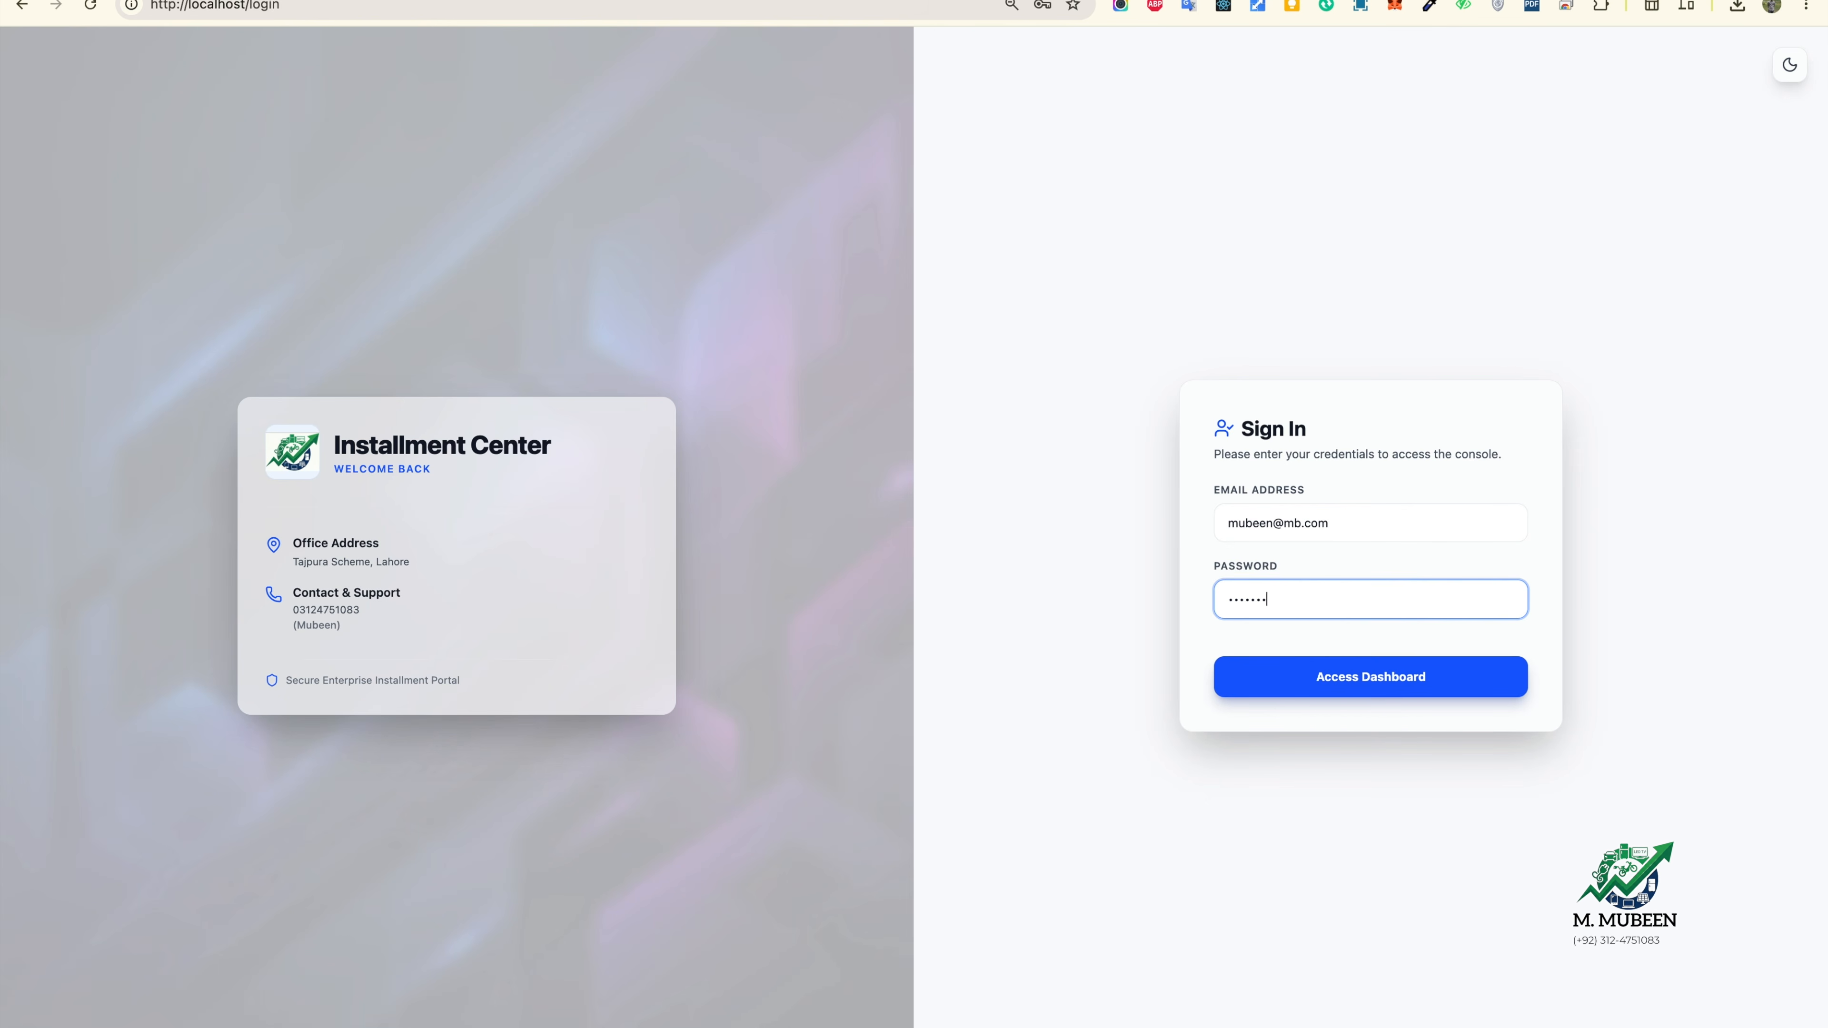
{"action": "type", "text": "89"}
{"action": "key", "text": "Return"}
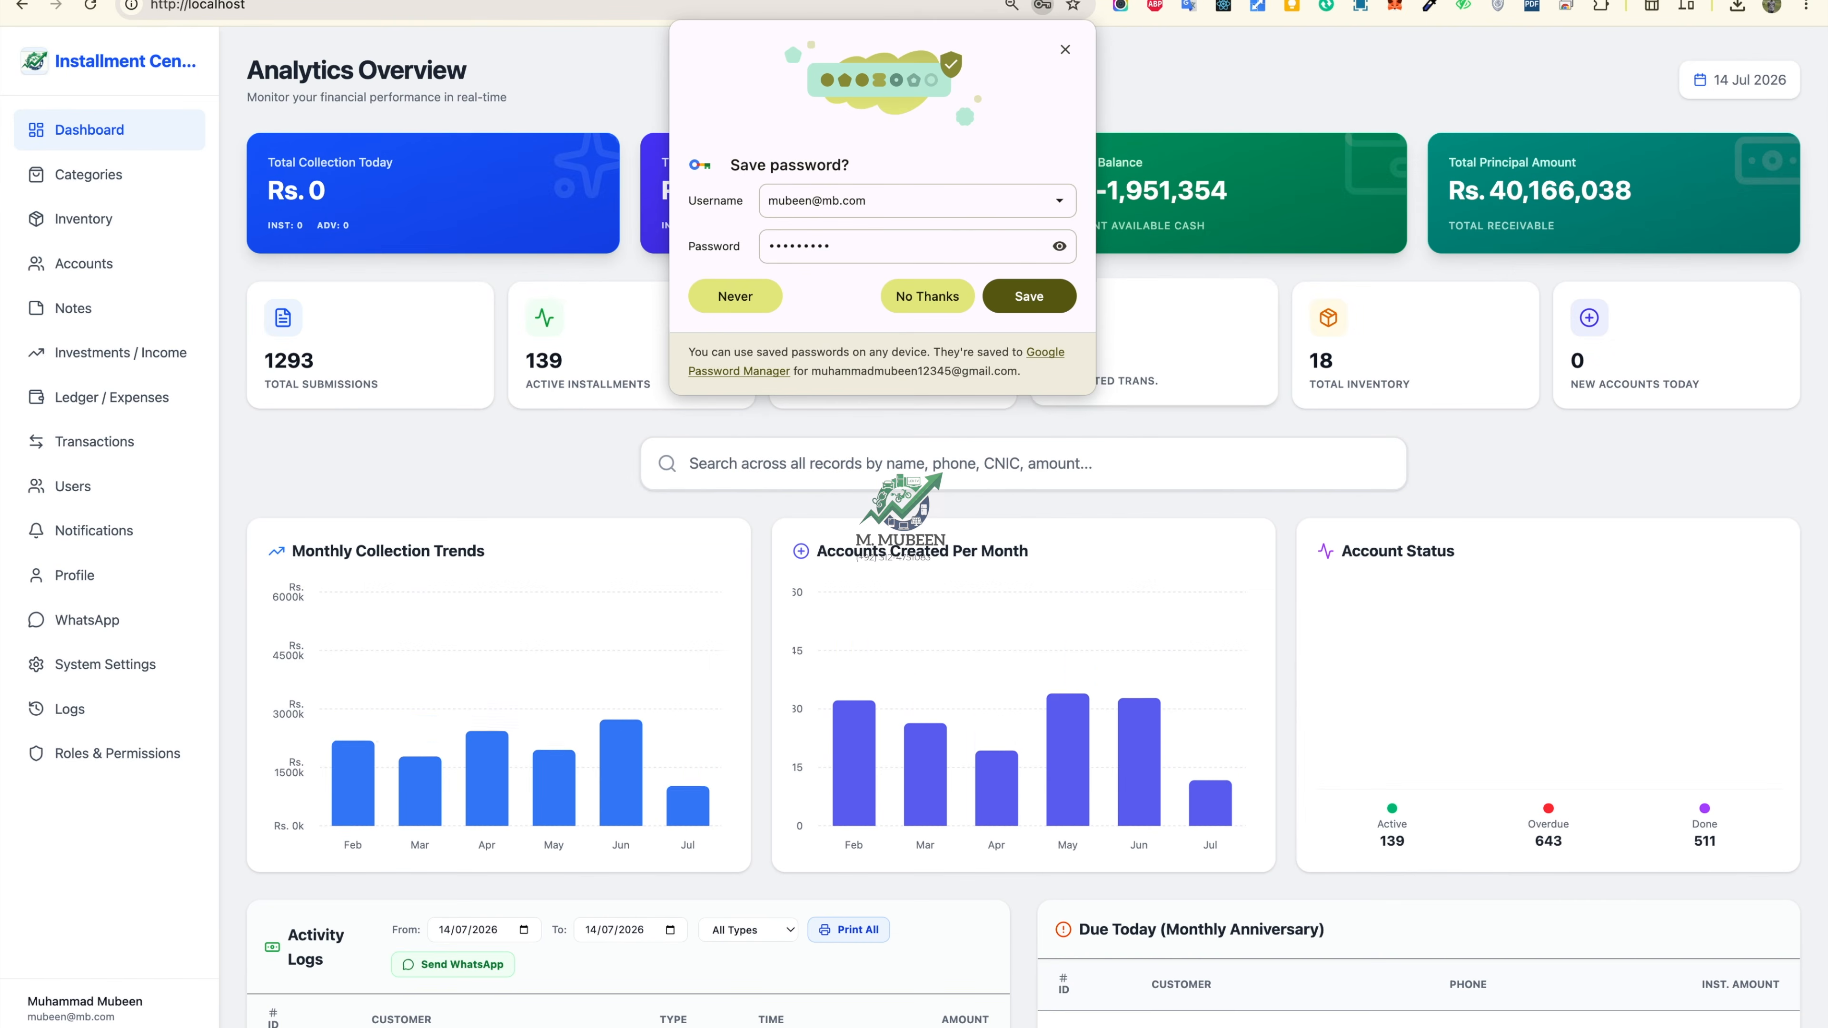
{"action": "left_click", "coordinate": [1070, 50]}
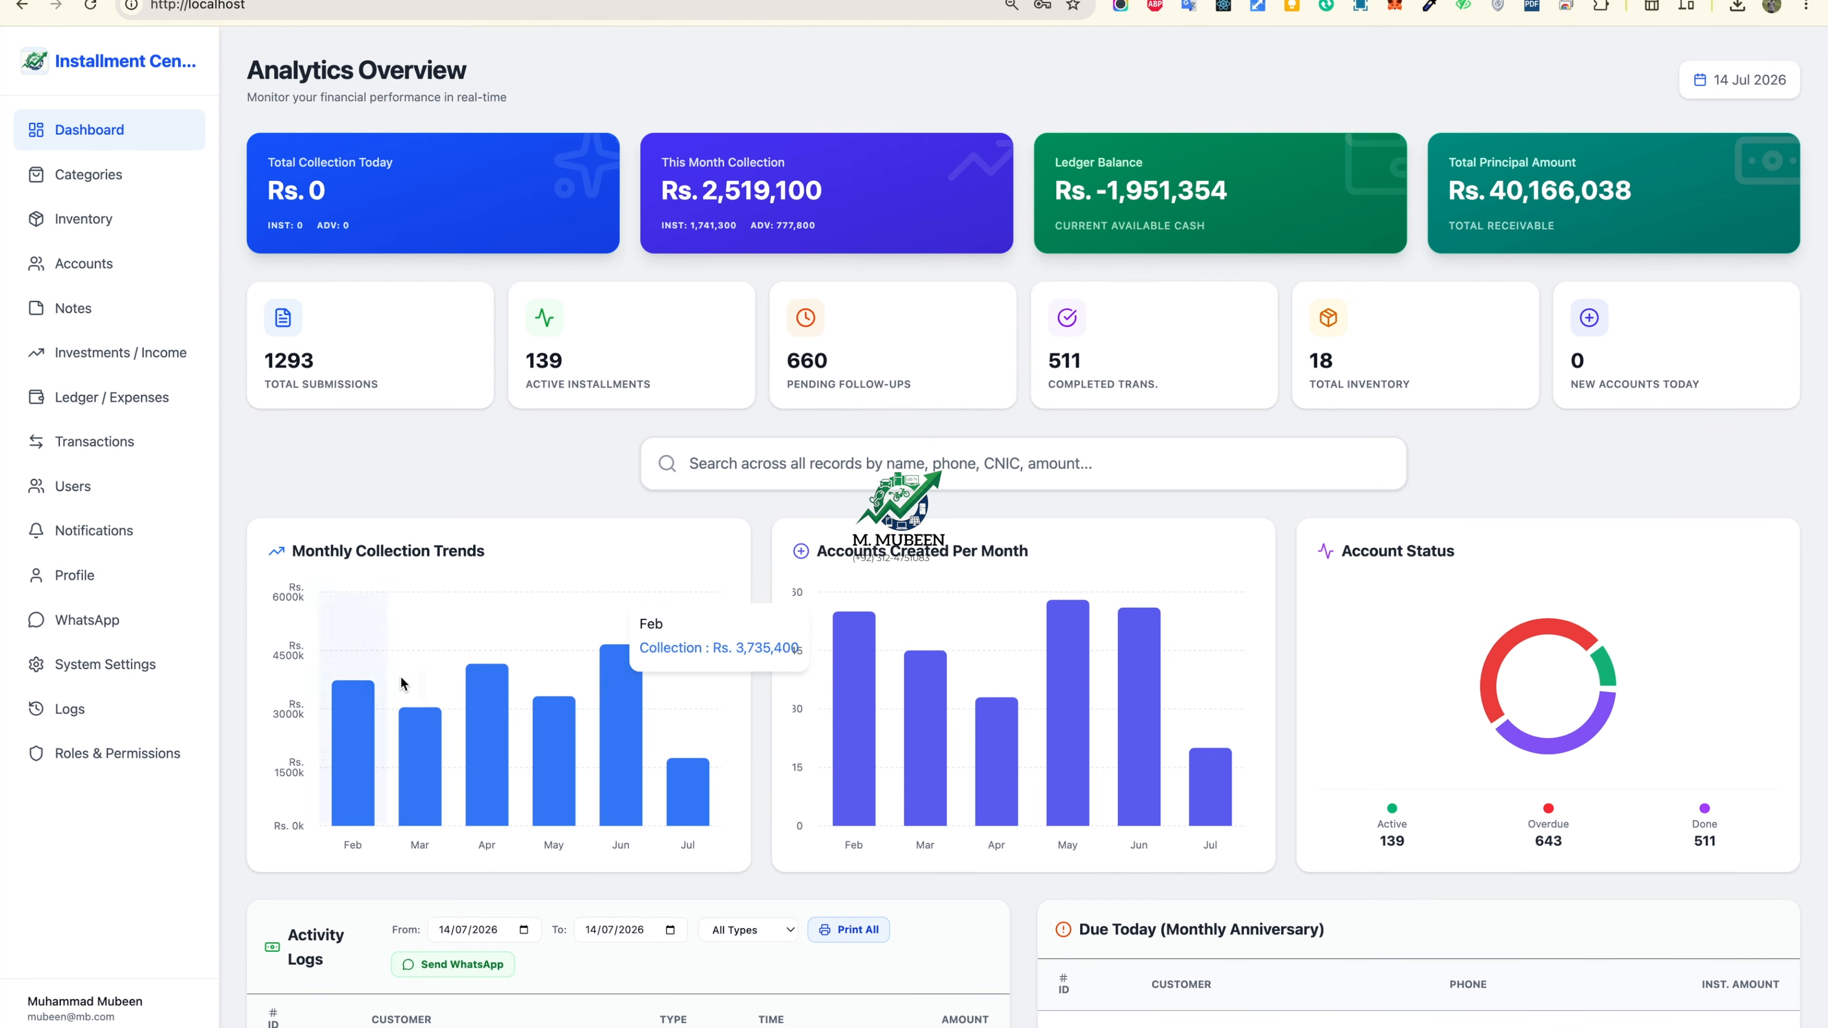
Step: Inspect the dashboard chart bars and select the Total Principal Amount and Ledger Balance figures
{"action": "mouse_move", "coordinate": [339, 781]}
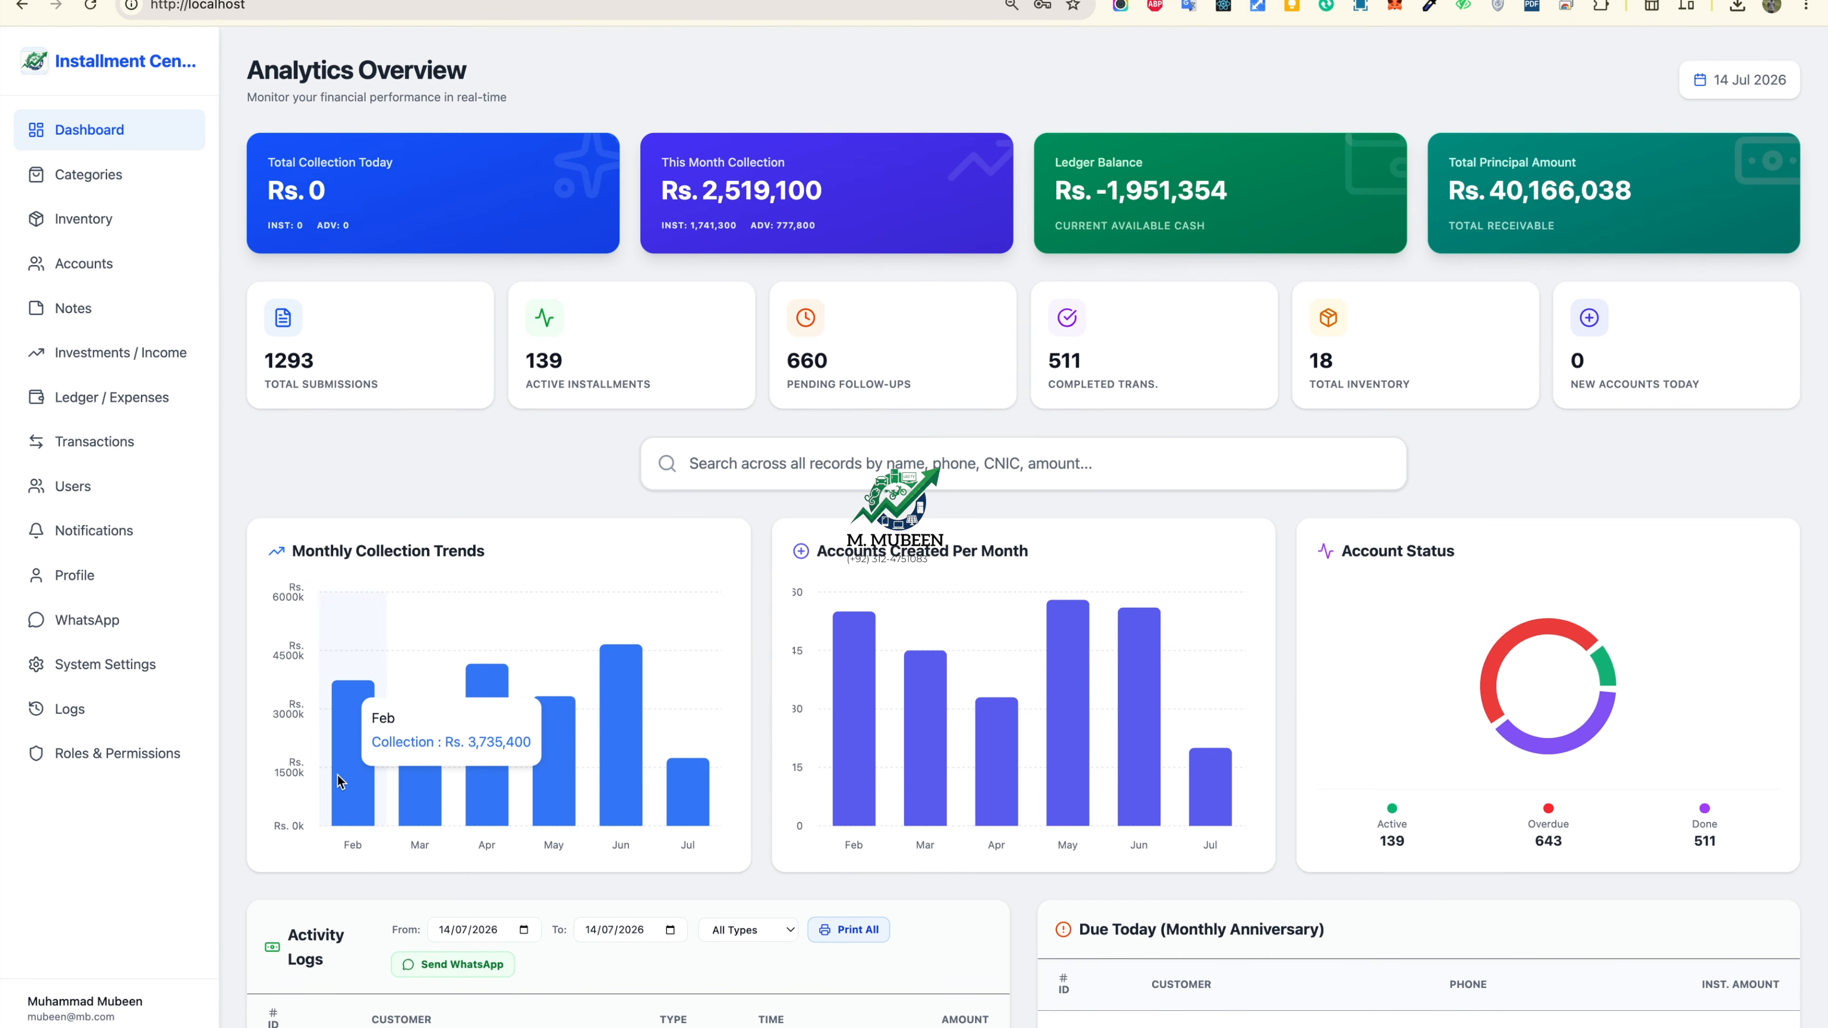
{"action": "mouse_move", "coordinate": [429, 793]}
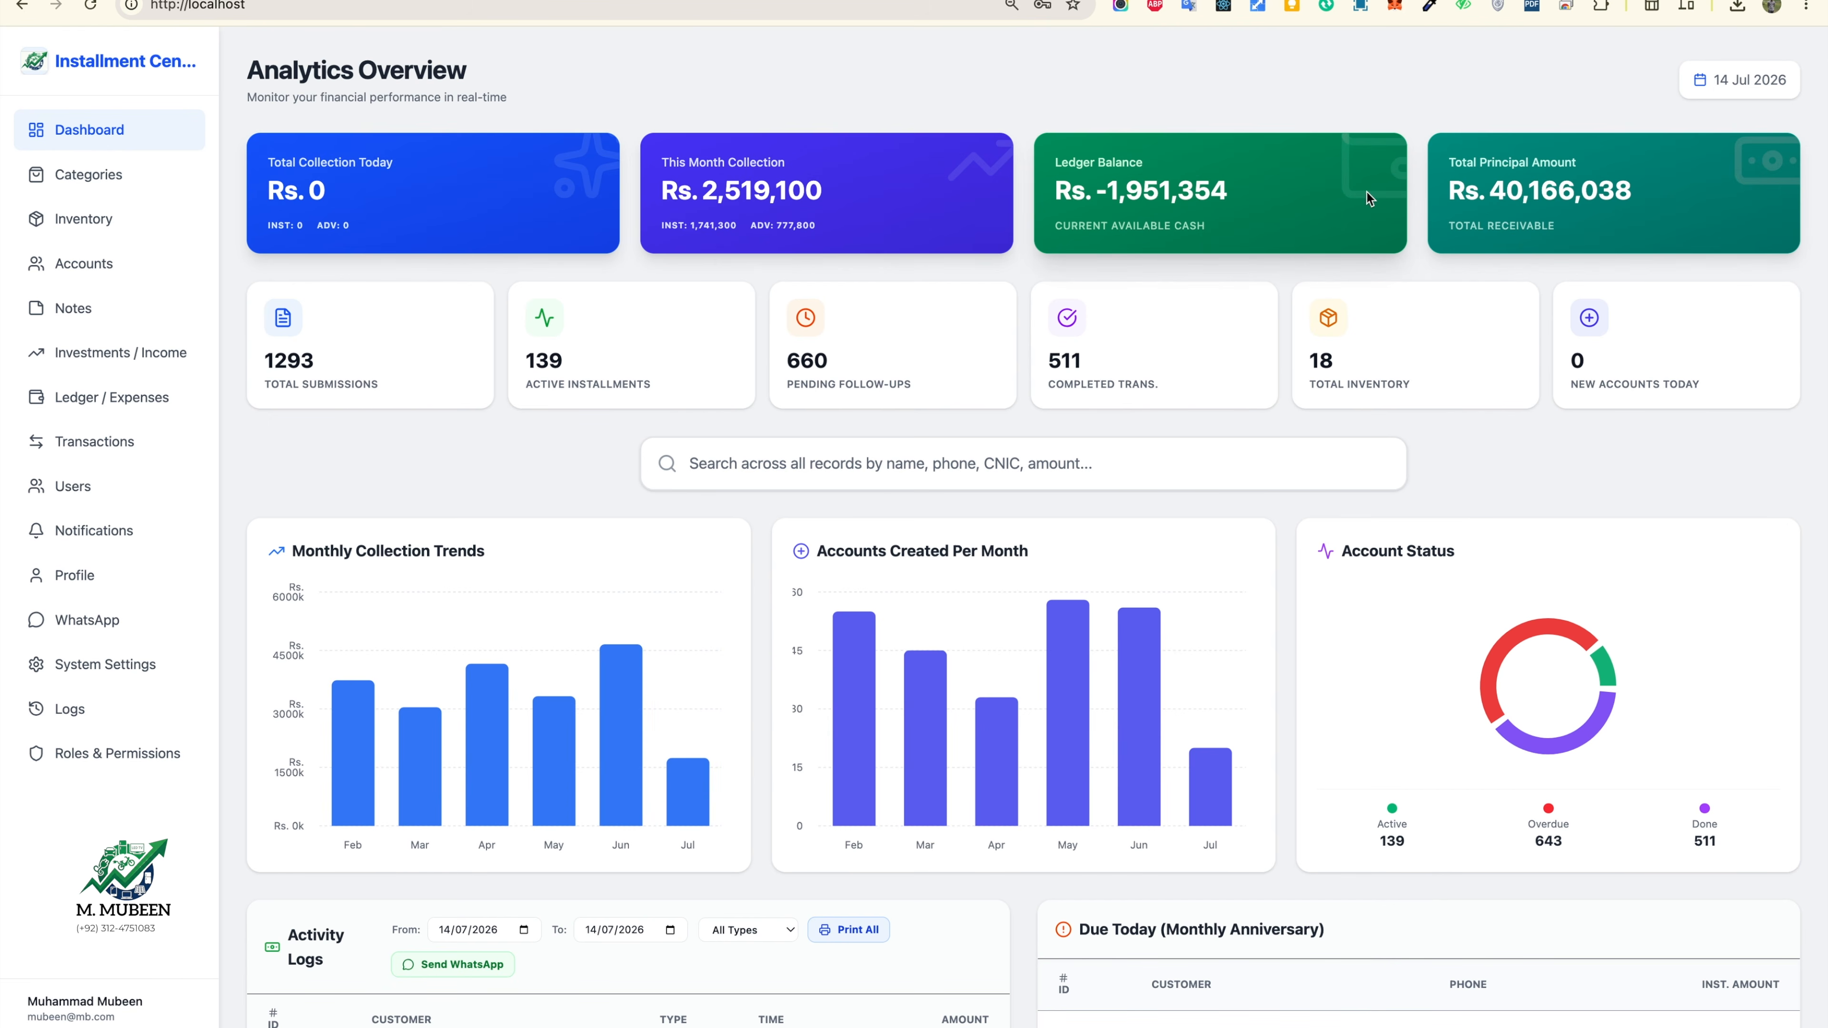
{"action": "left_click_drag", "start_coordinate": [1479, 190], "coordinate": [1632, 191]}
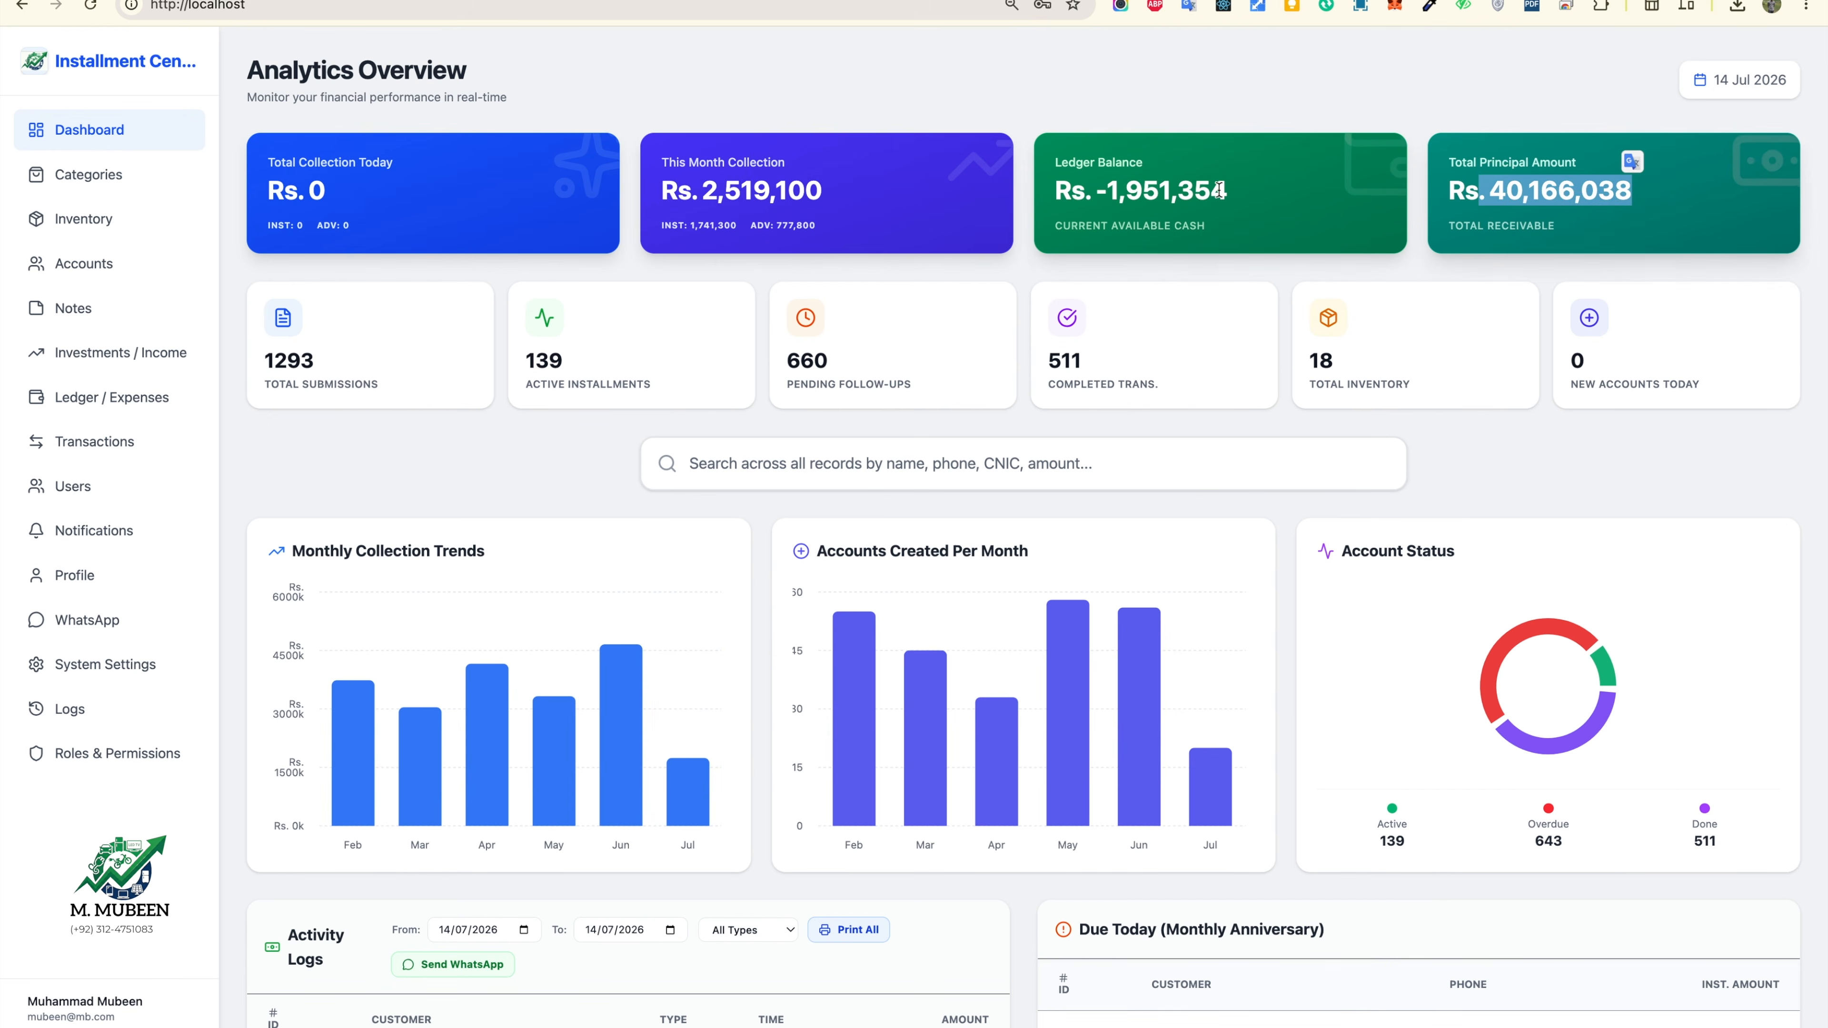
{"action": "left_click_drag", "start_coordinate": [1097, 180], "coordinate": [1229, 179]}
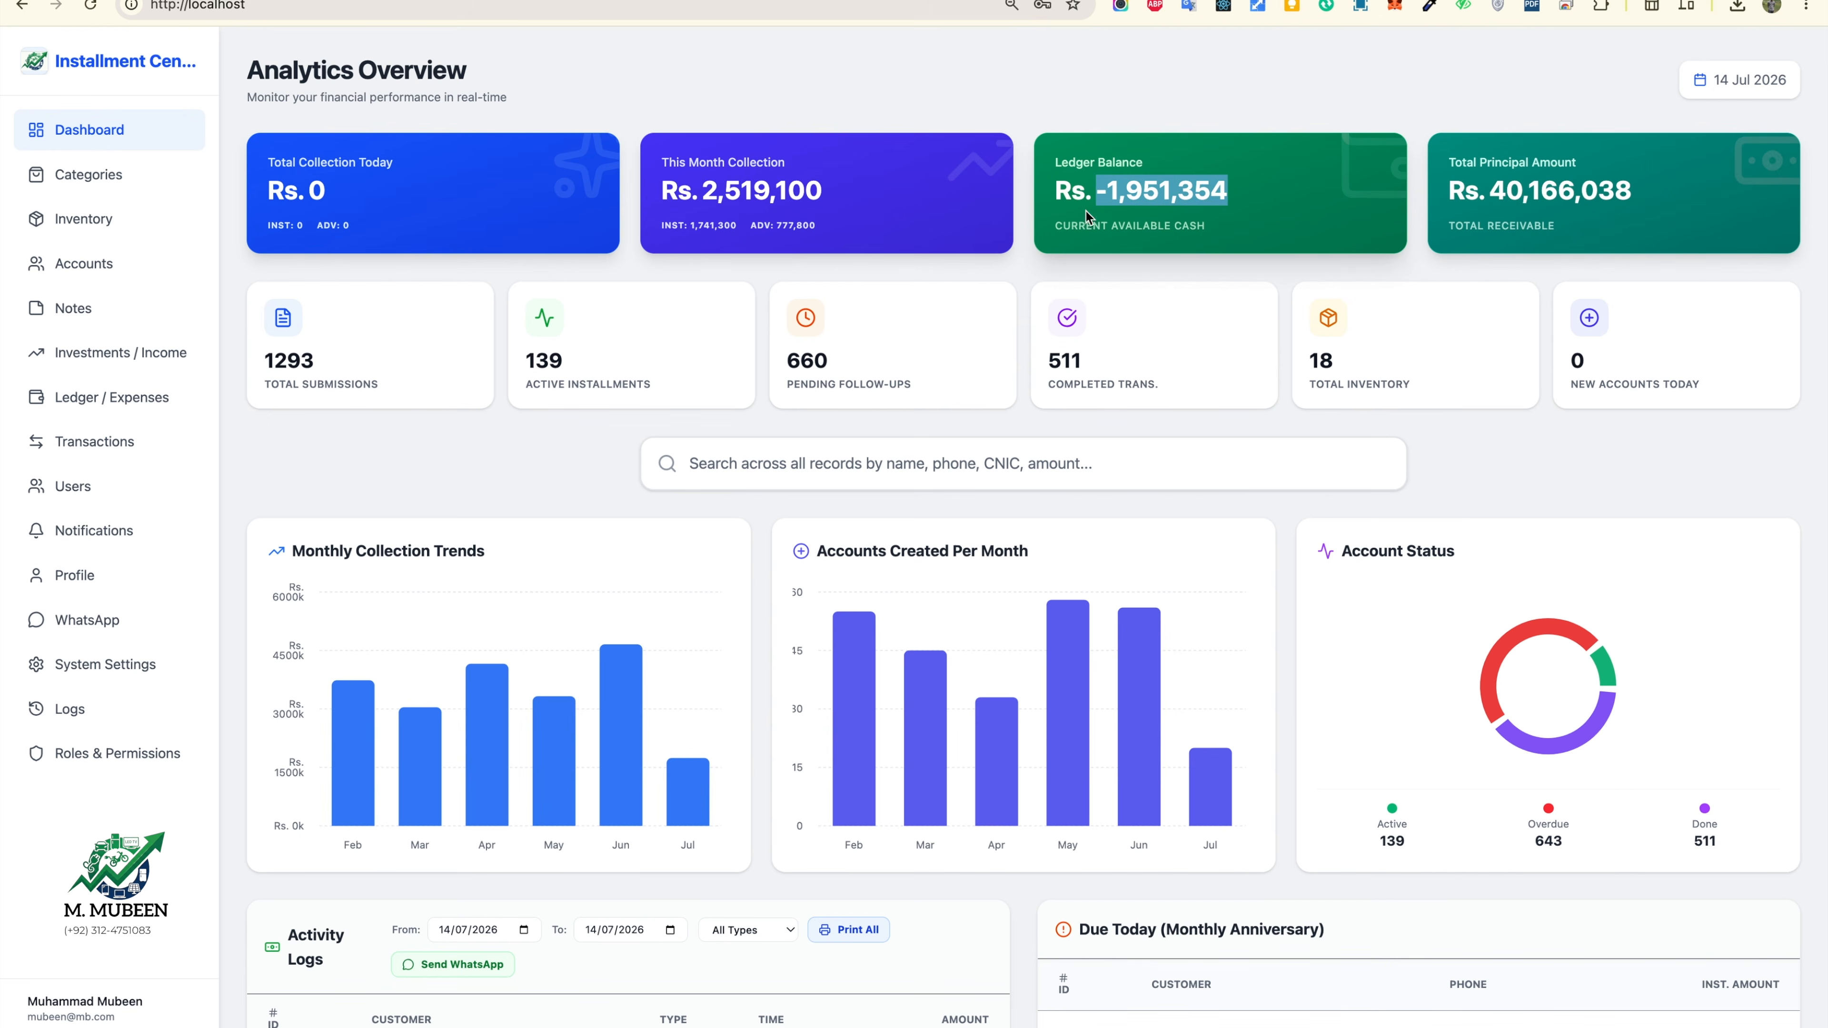
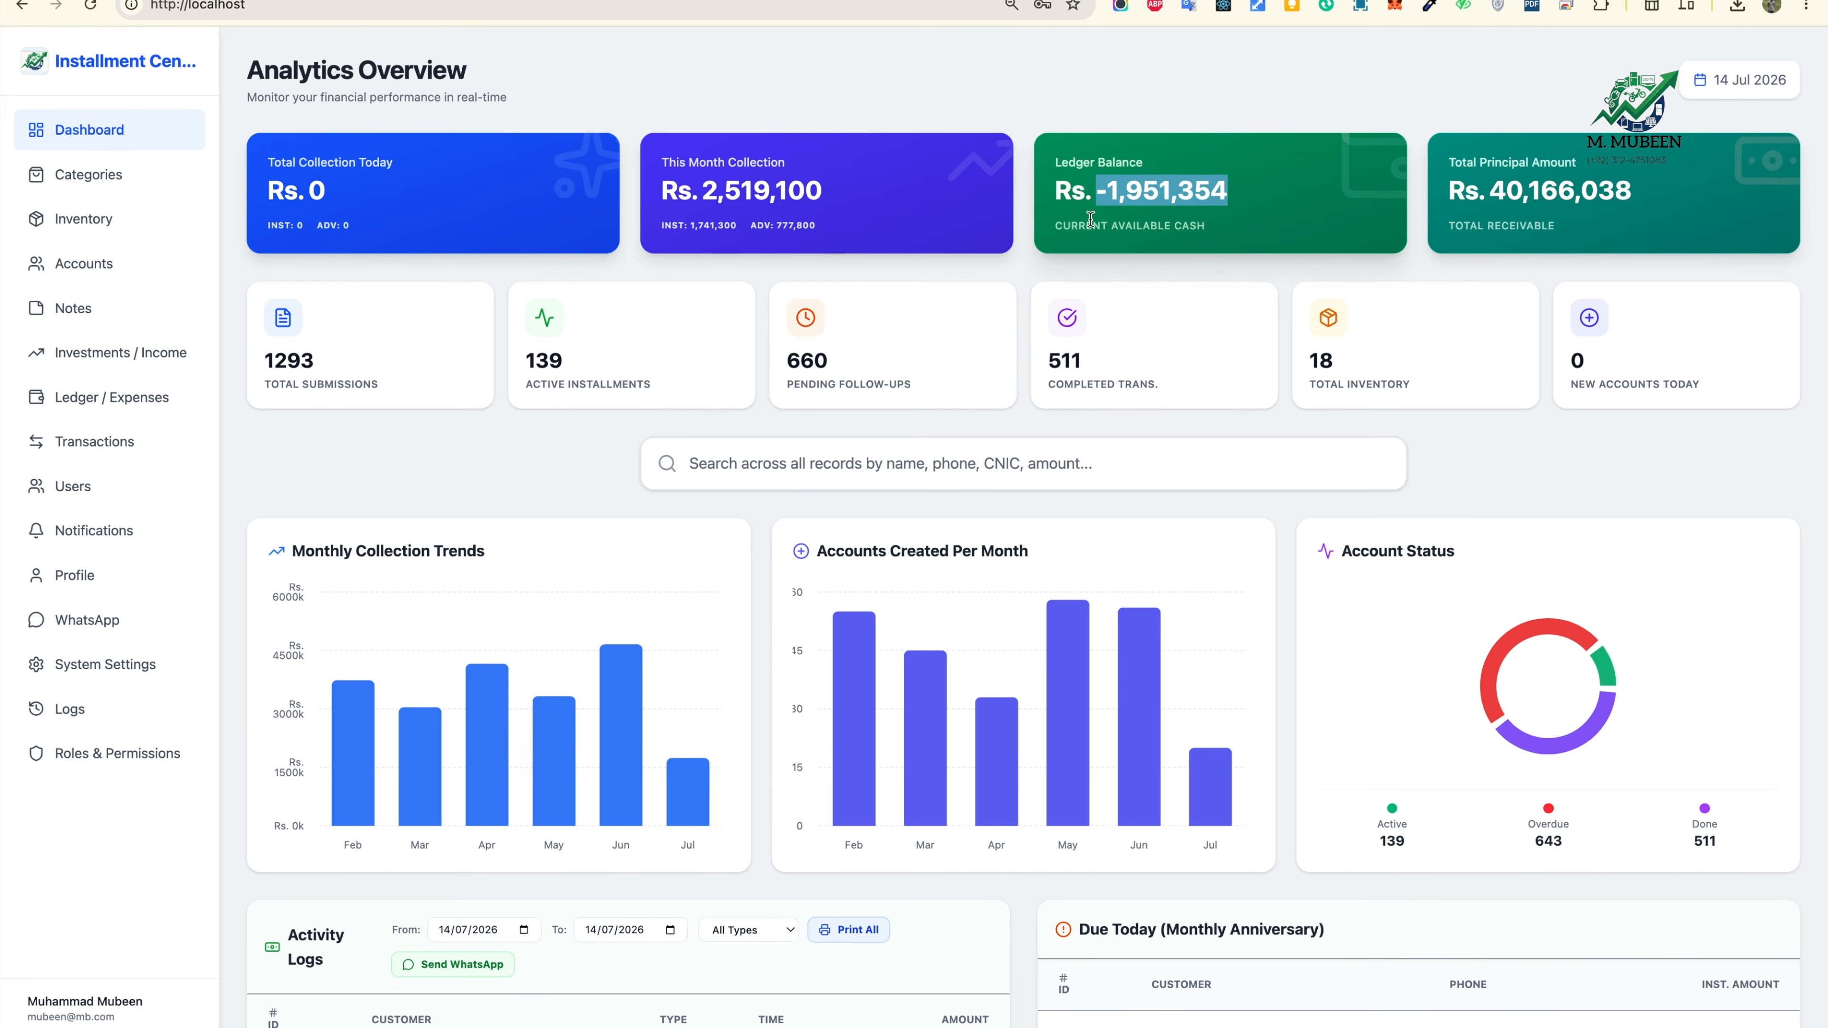
Step: Highlight the 1293 total submissions, 139 active installments and pending follow-ups figures
{"action": "left_click_drag", "start_coordinate": [265, 358], "coordinate": [301, 361]}
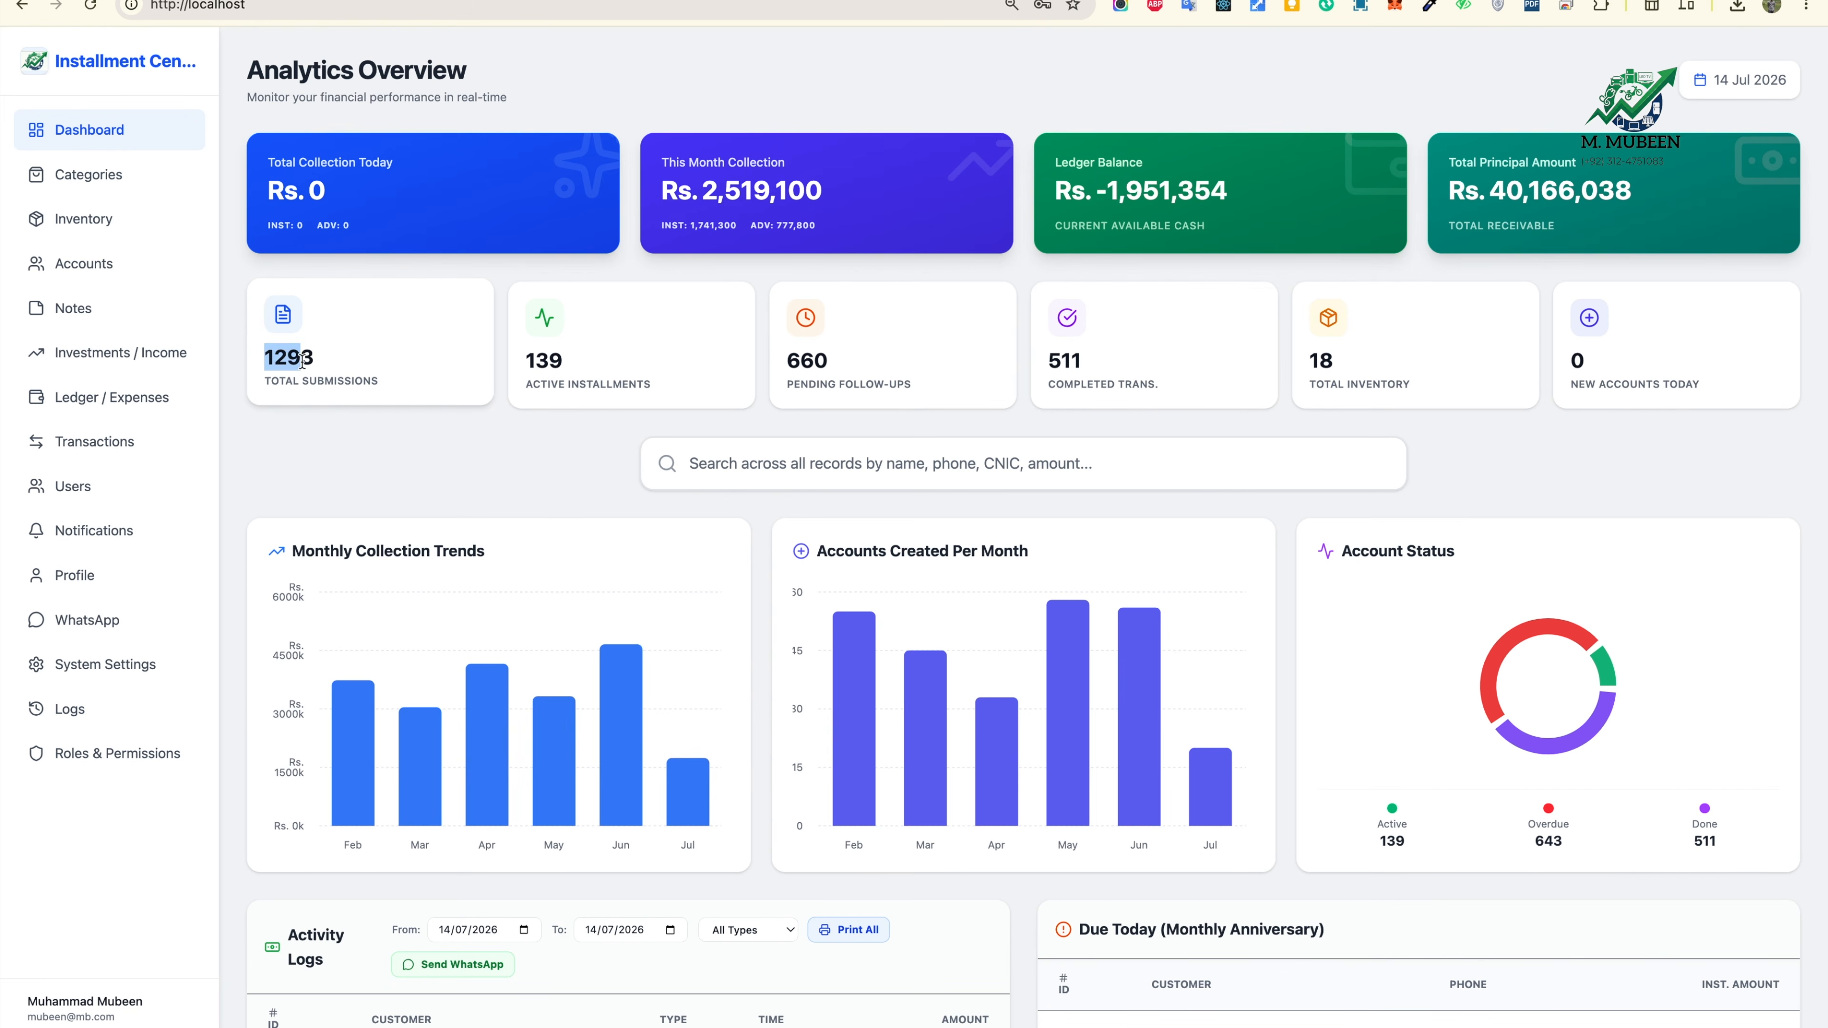
{"action": "left_click_drag", "start_coordinate": [535, 358], "coordinate": [626, 320]}
{"action": "left_click_drag", "start_coordinate": [900, 345], "coordinate": [939, 380]}
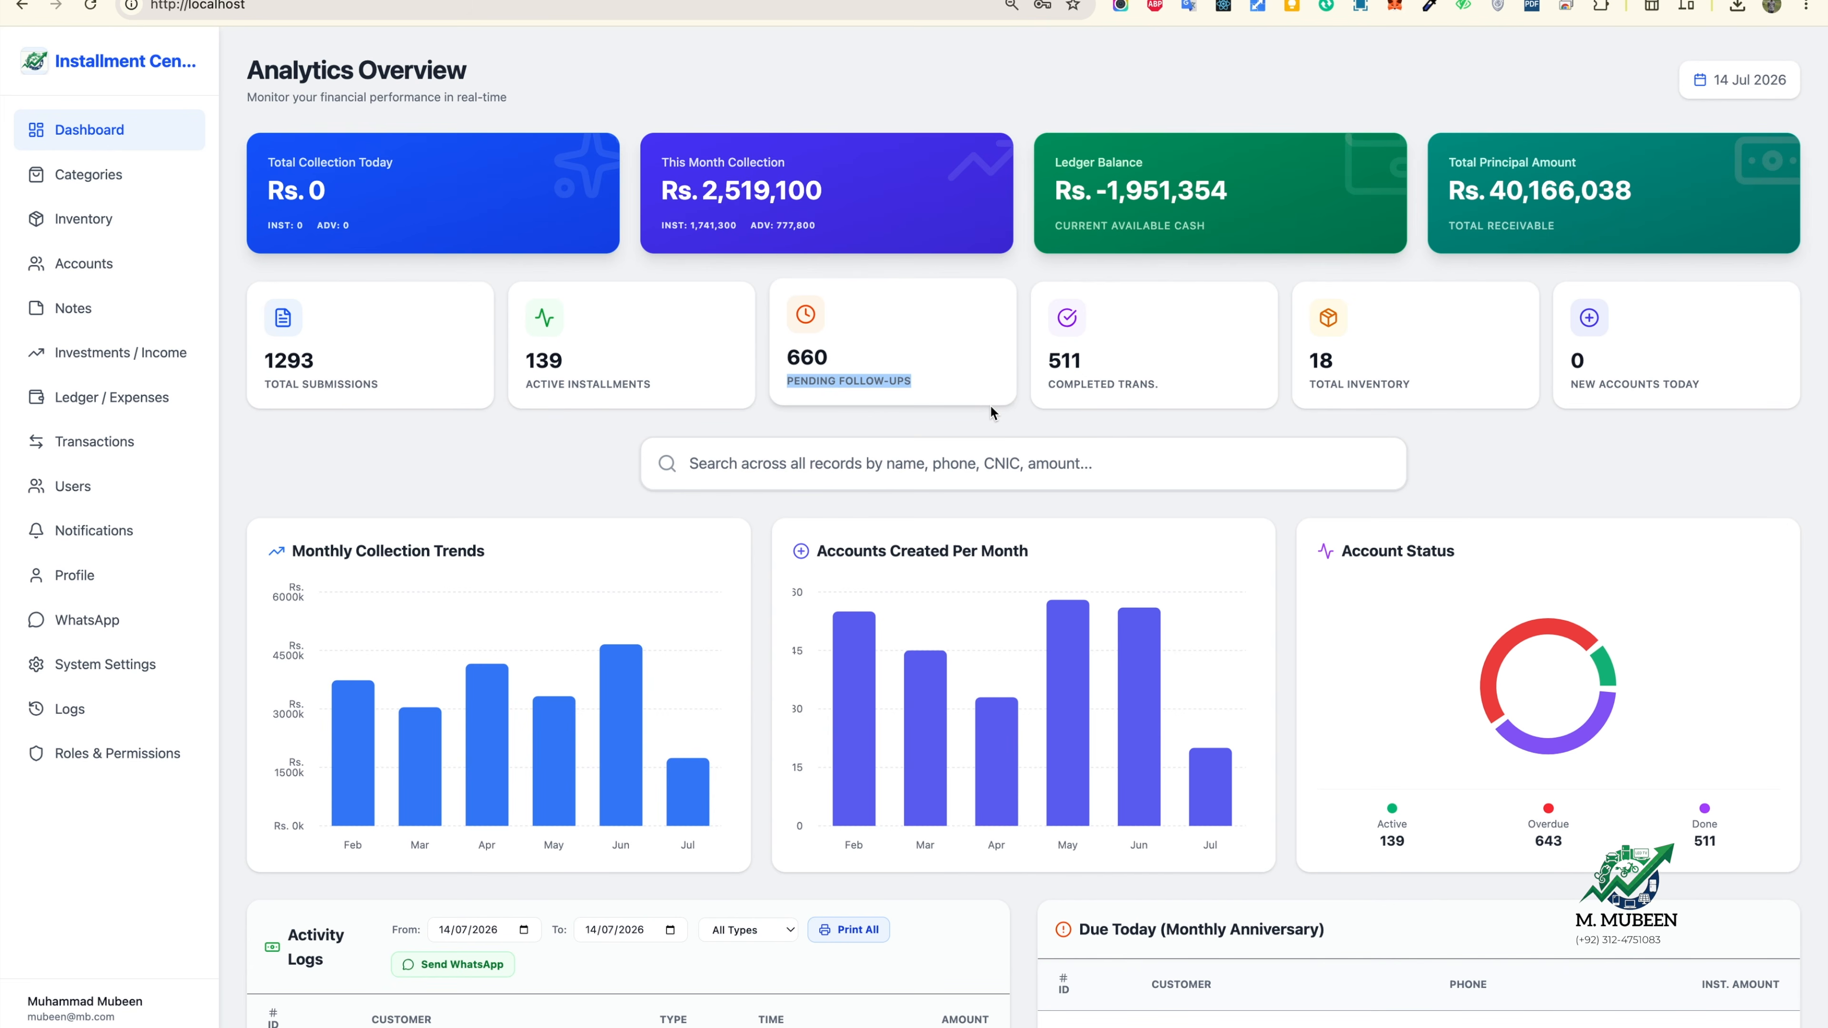
Step: Raise the Defaulters / Overdue Accounts Months Short threshold to 4, then return up the dashboard
{"action": "scroll", "coordinate": [1166, 563], "scroll_direction": "down", "scroll_amount": 8}
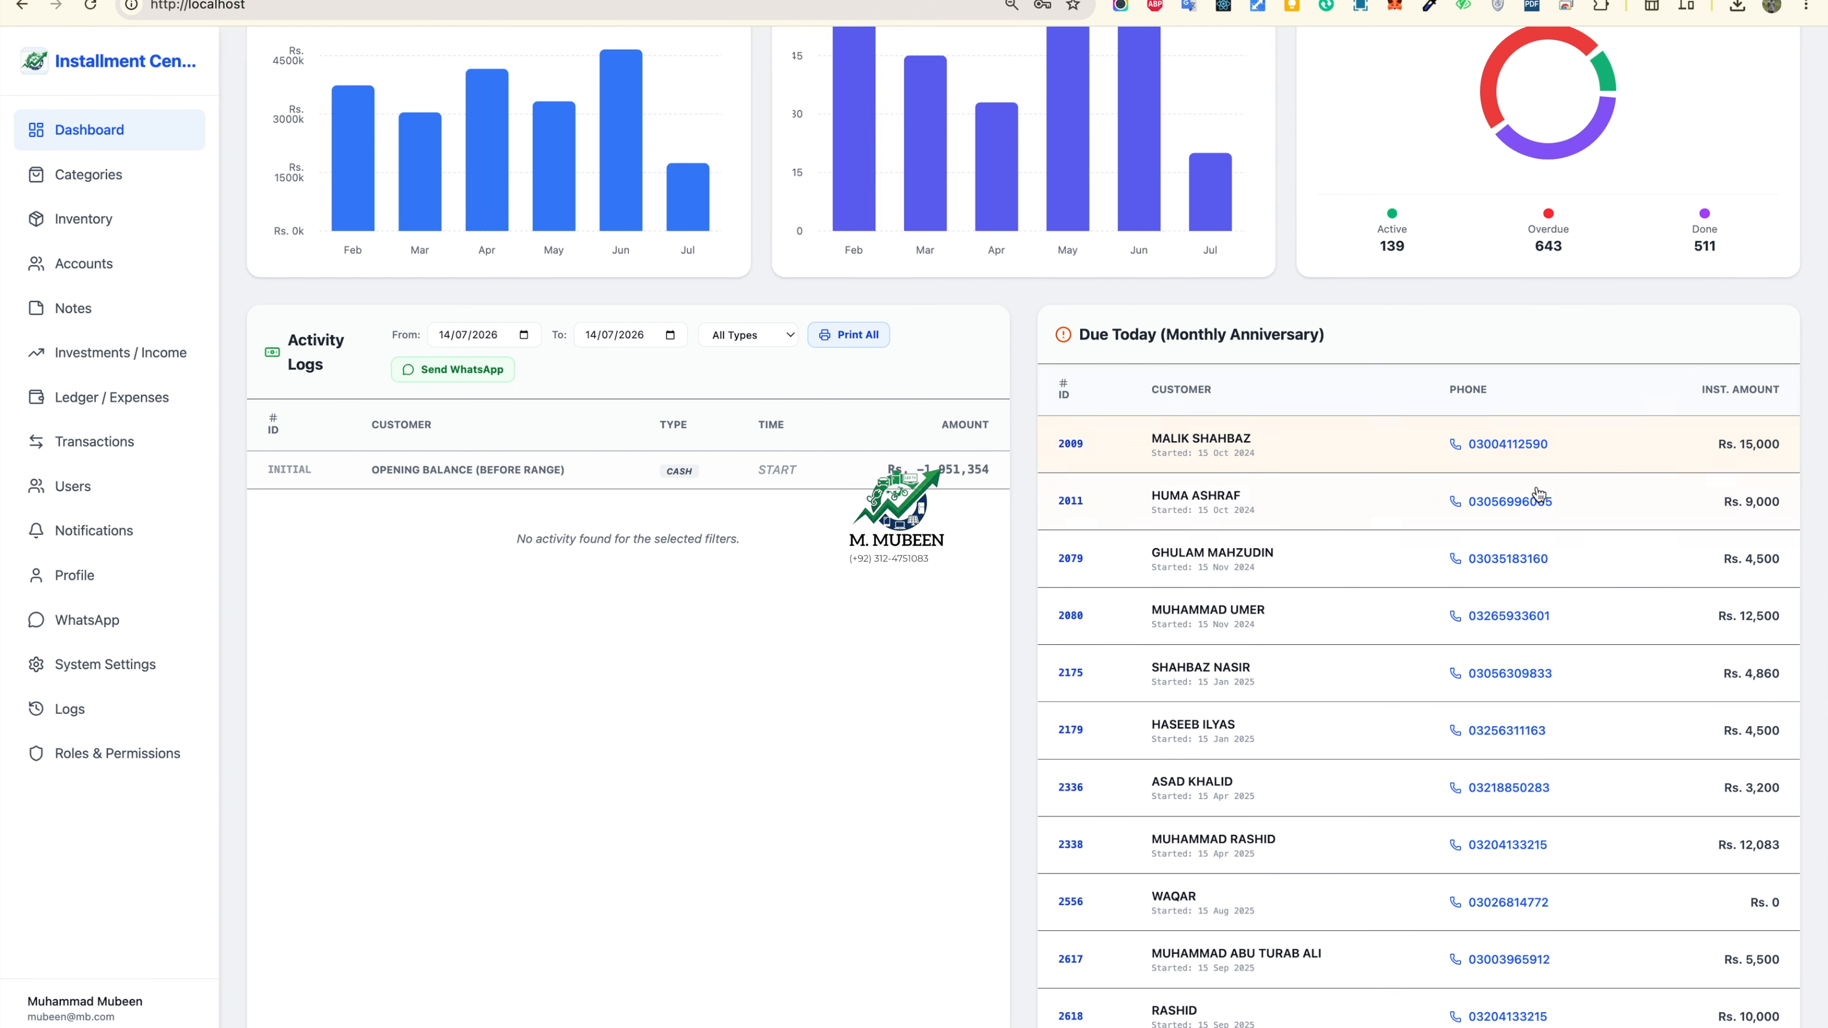
{"action": "scroll", "coordinate": [1569, 720], "scroll_direction": "down", "scroll_amount": 18}
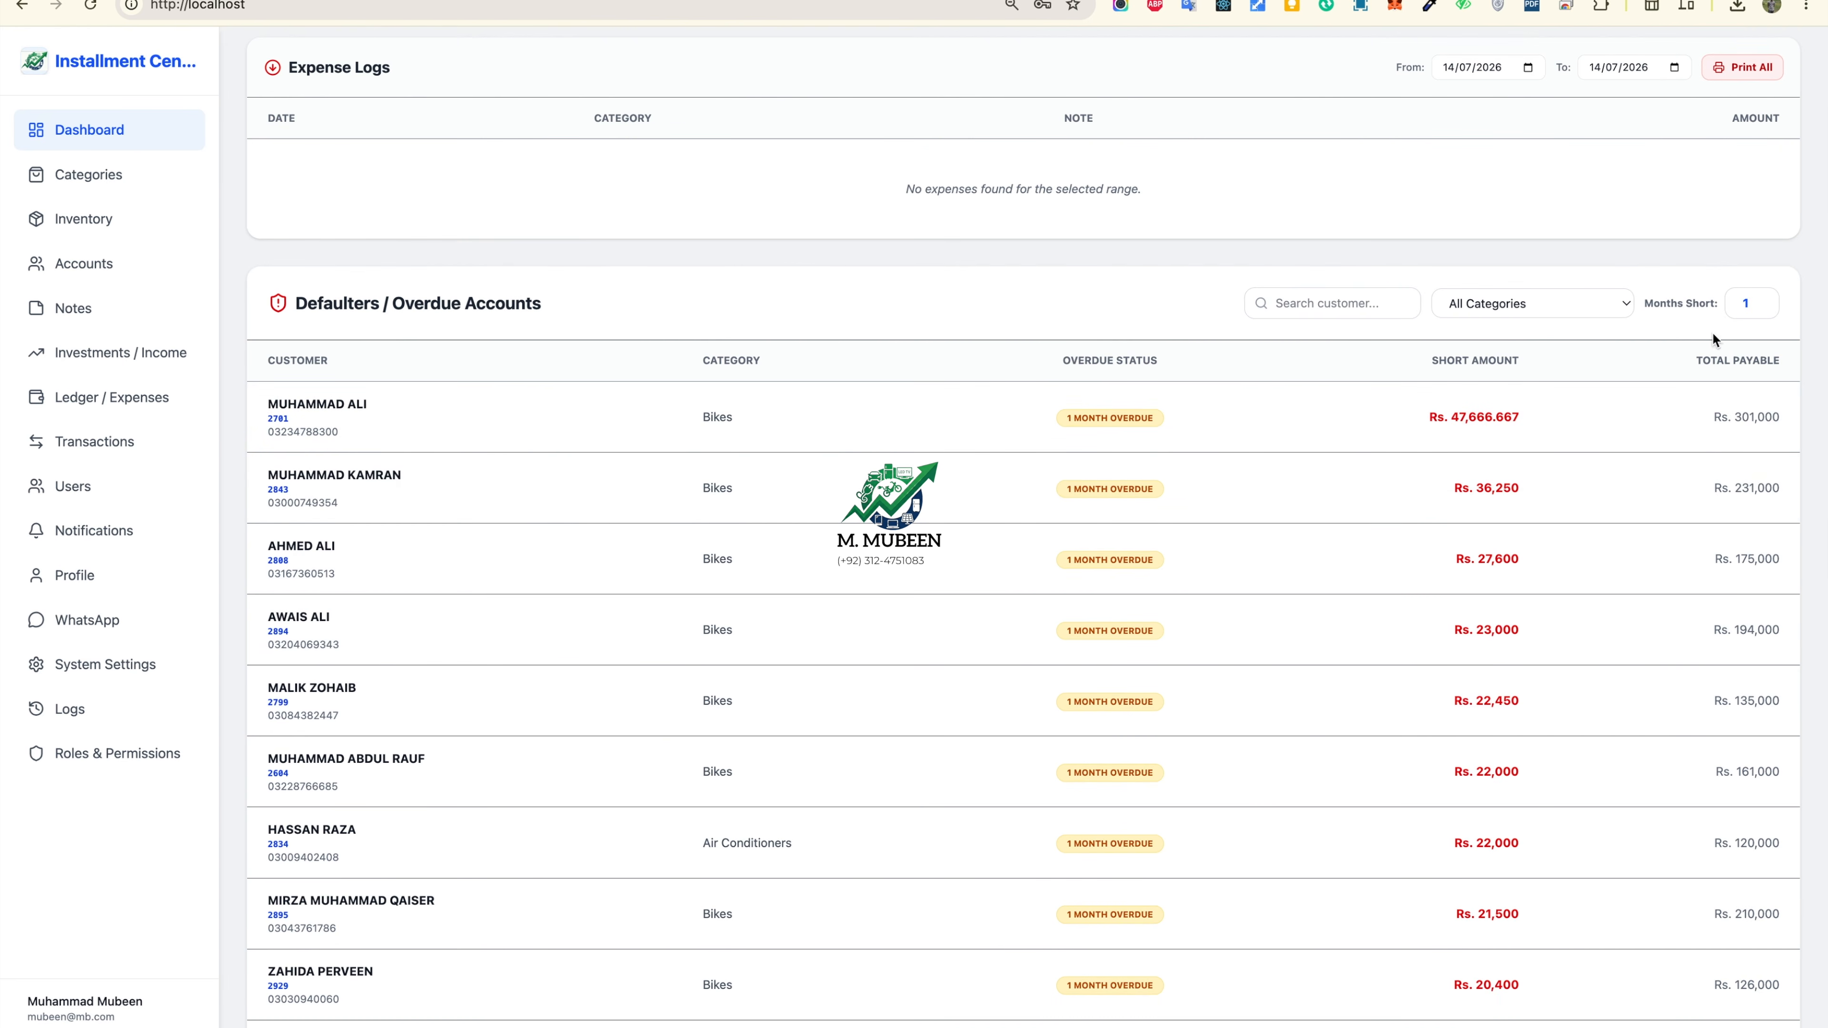
{"action": "left_click", "coordinate": [1764, 299]}
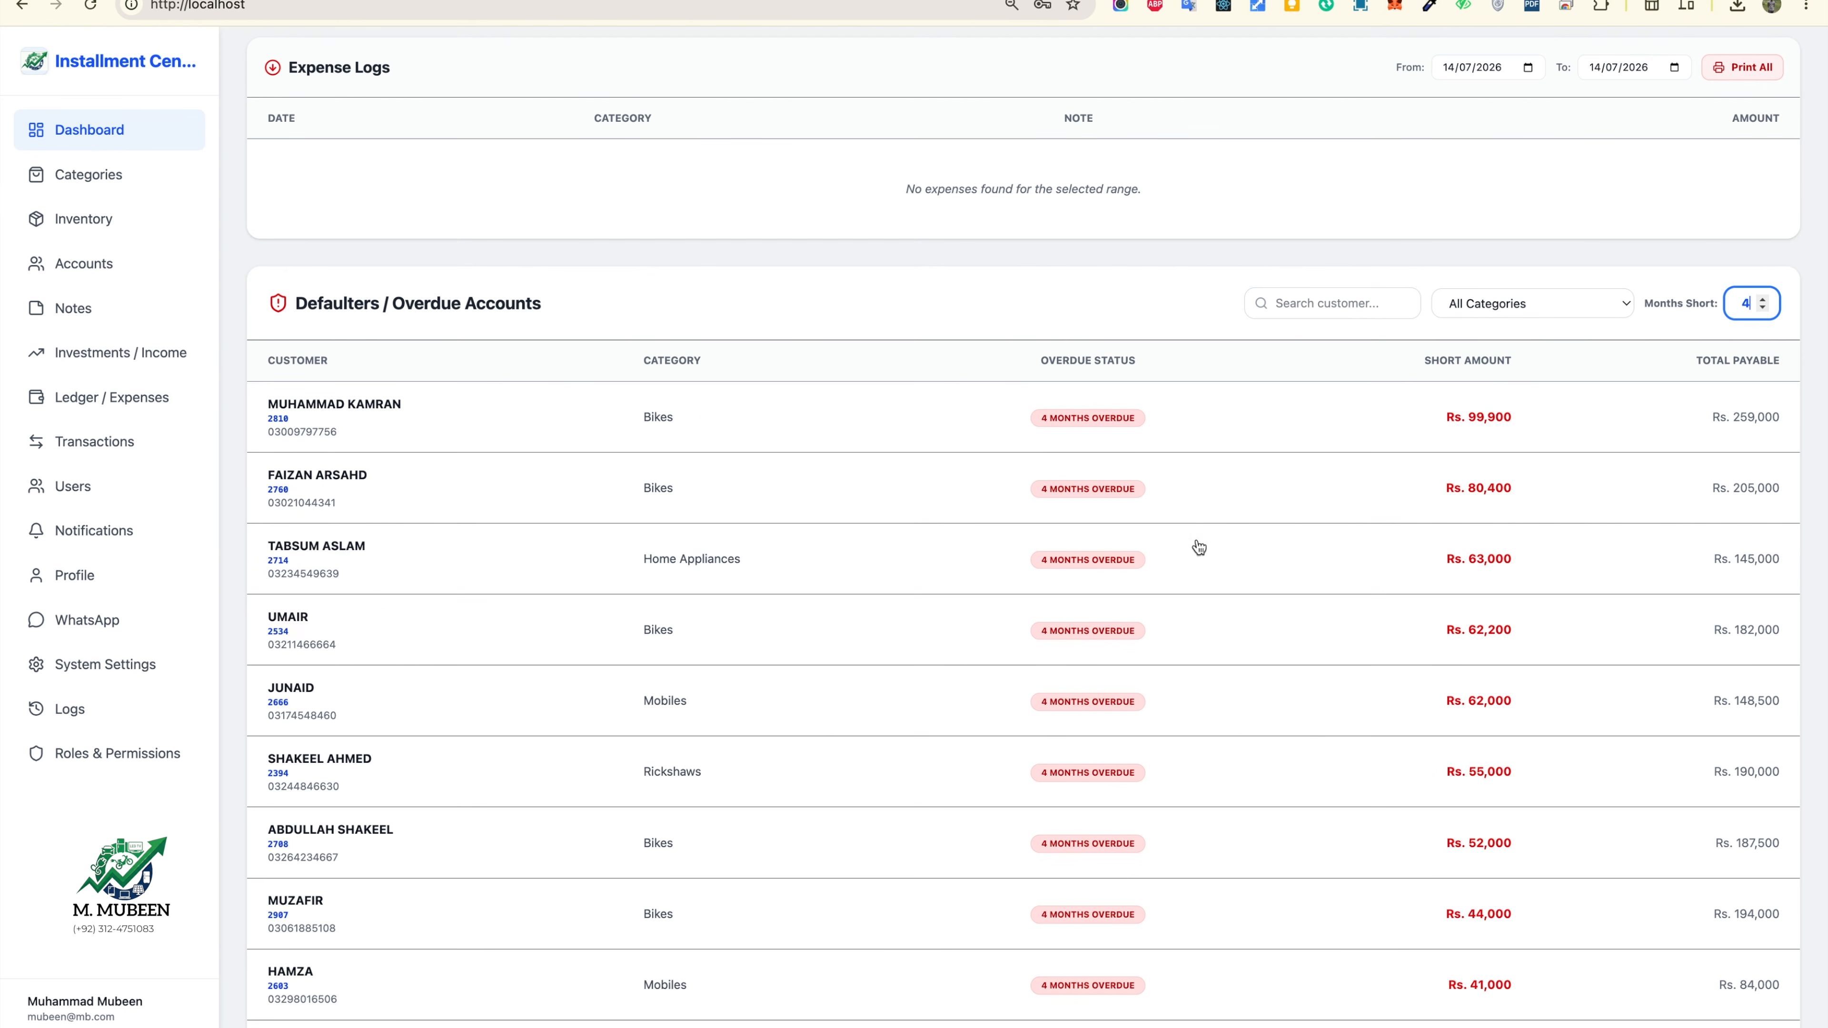
{"action": "scroll", "coordinate": [1246, 514], "scroll_direction": "up", "scroll_amount": 1}
{"action": "scroll", "coordinate": [1246, 514], "scroll_direction": "up", "scroll_amount": 15}
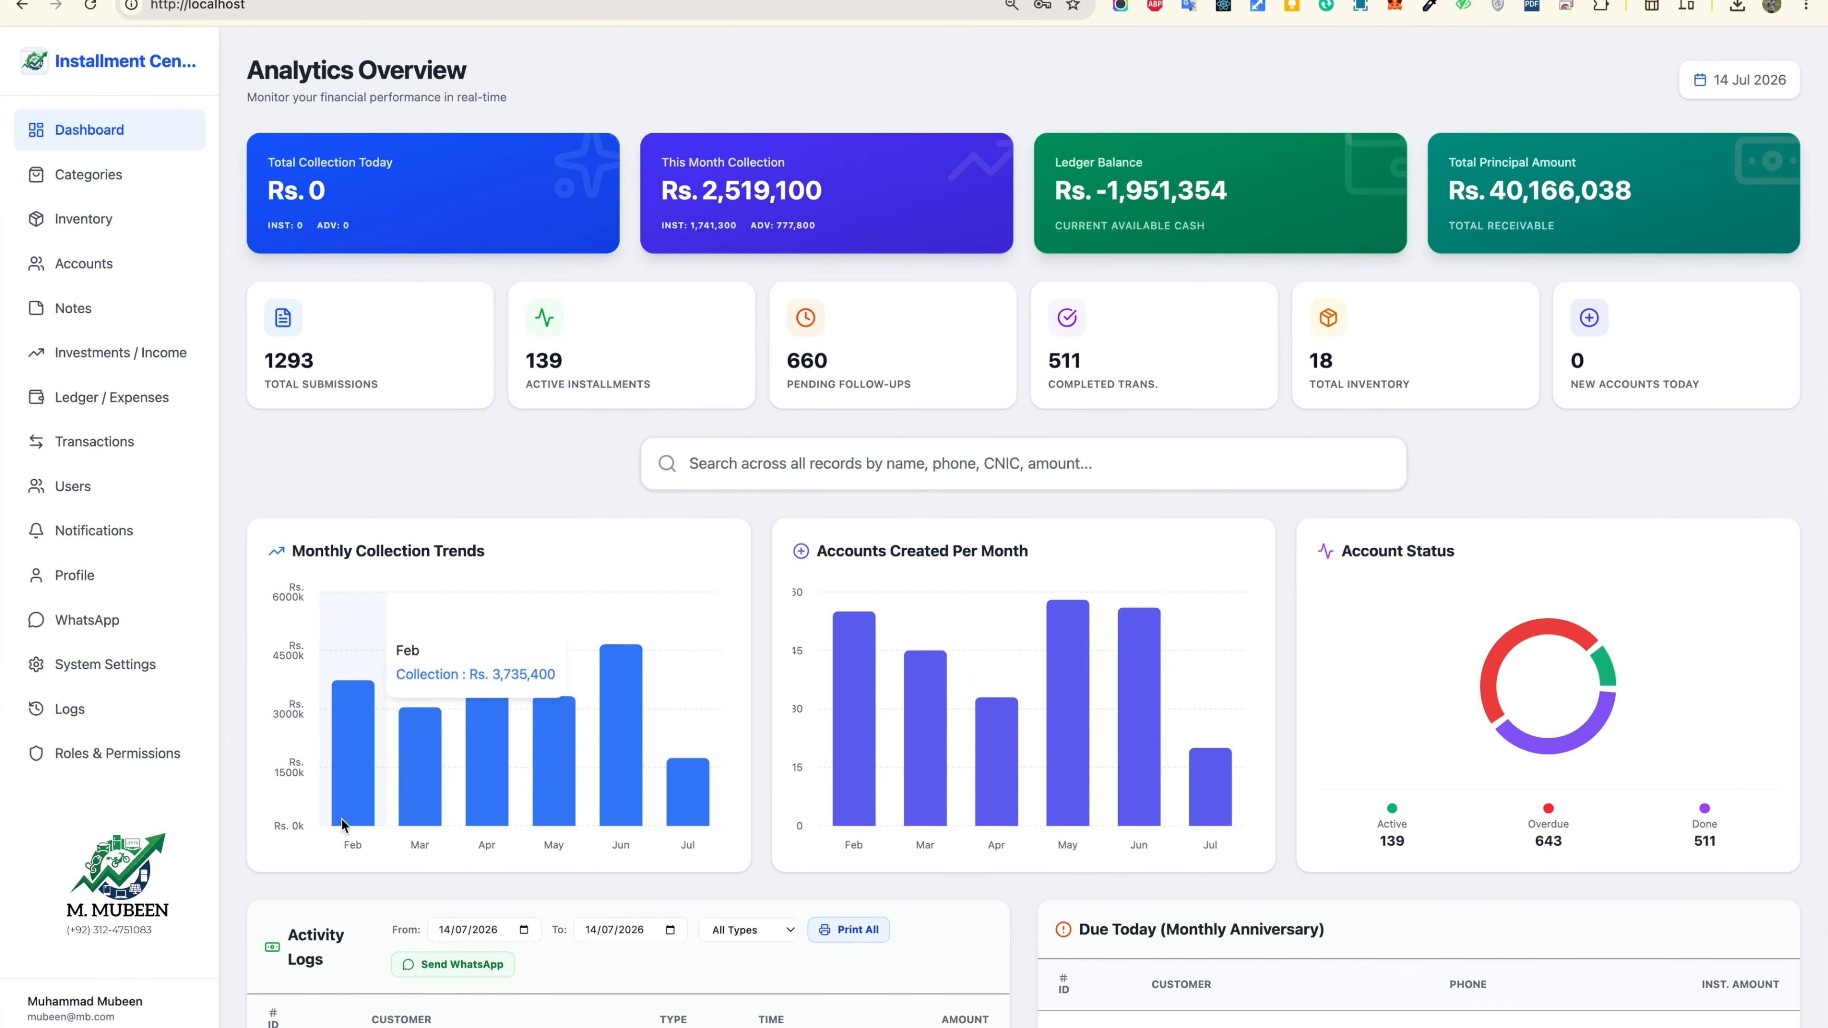
{"action": "scroll", "coordinate": [470, 1021], "scroll_direction": "down", "scroll_amount": 1}
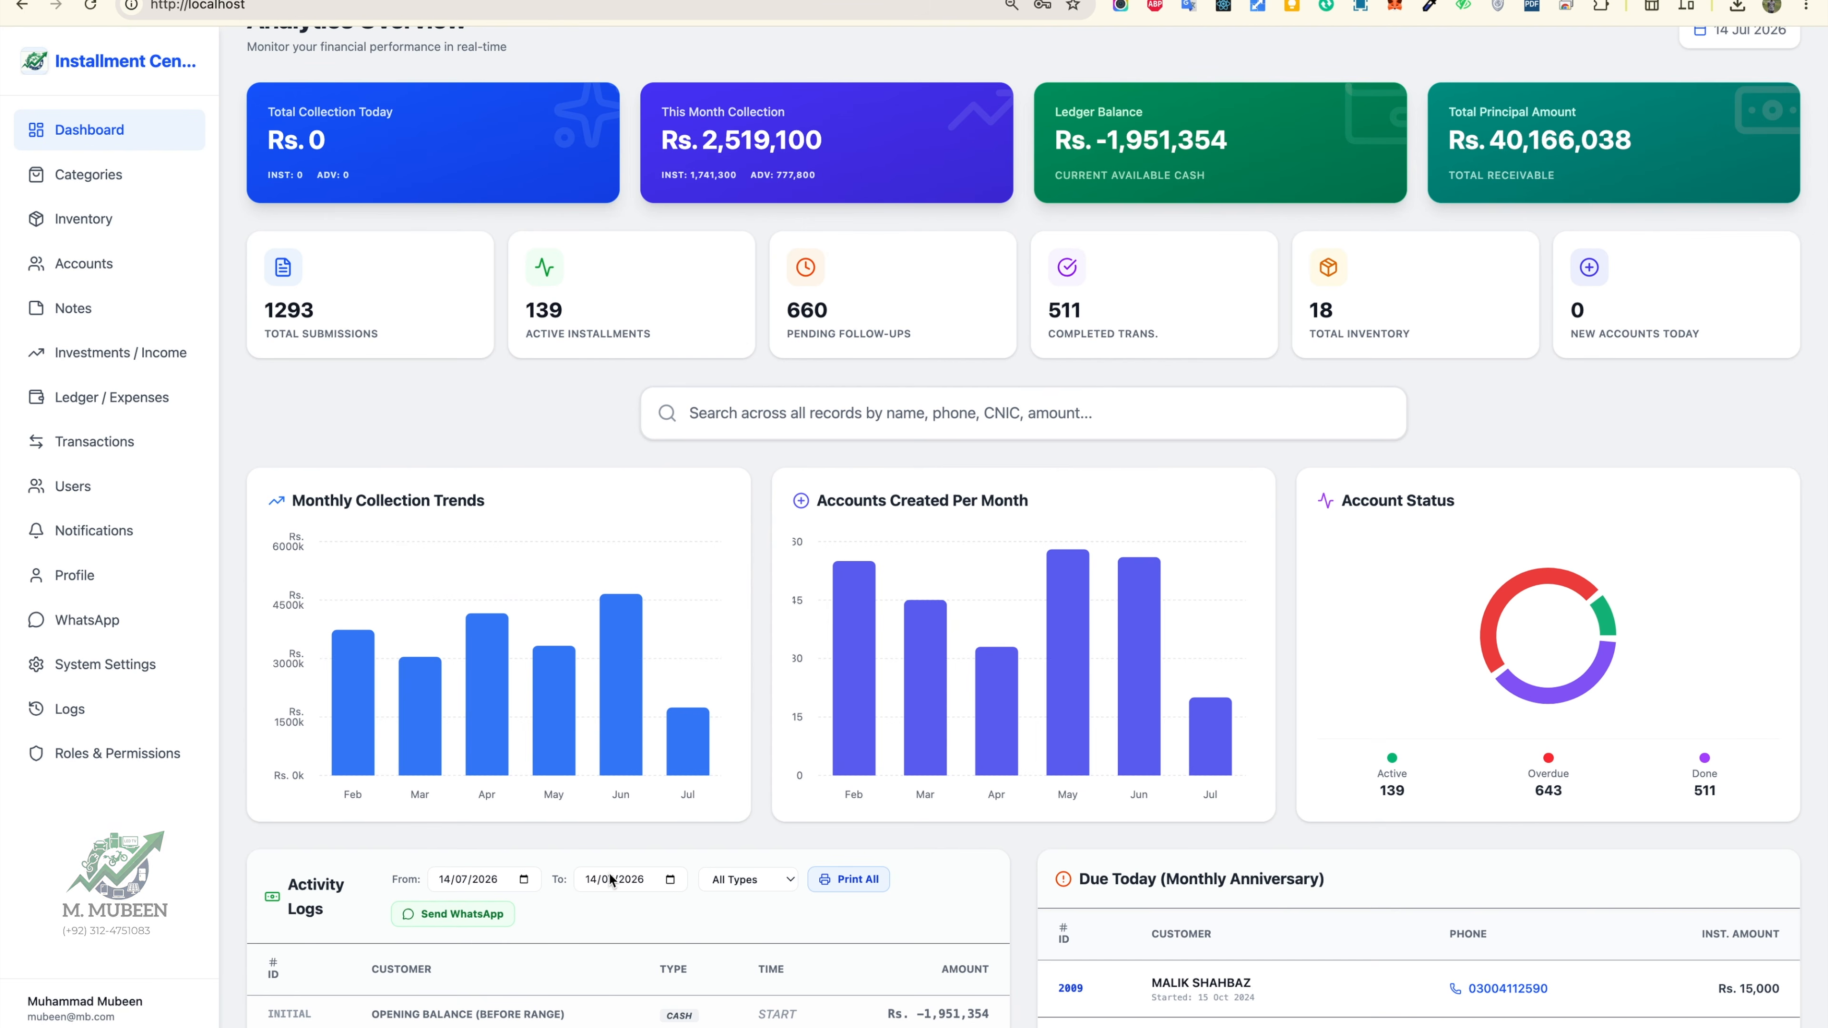
{"action": "left_click", "coordinate": [523, 880]}
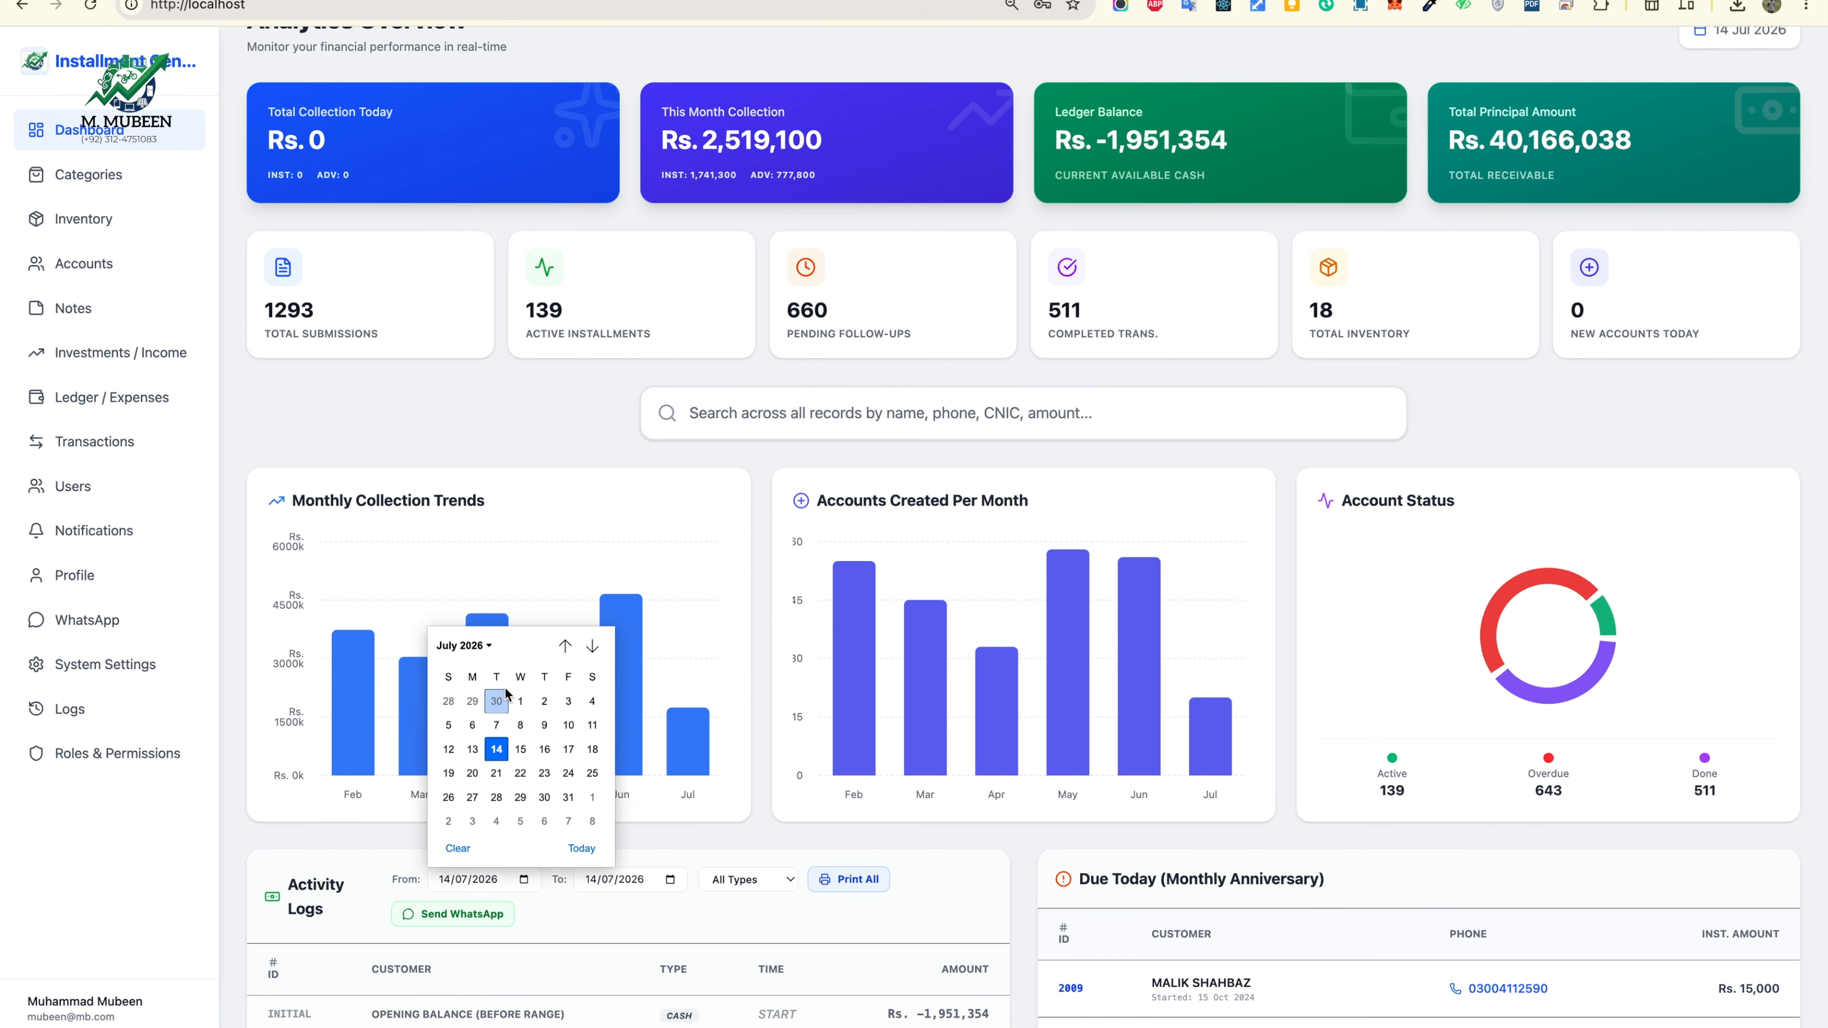
Step: Start the activity logs on 01/07/2026 and send the report to the recipient's WhatsApp number
{"action": "left_click", "coordinate": [520, 701]}
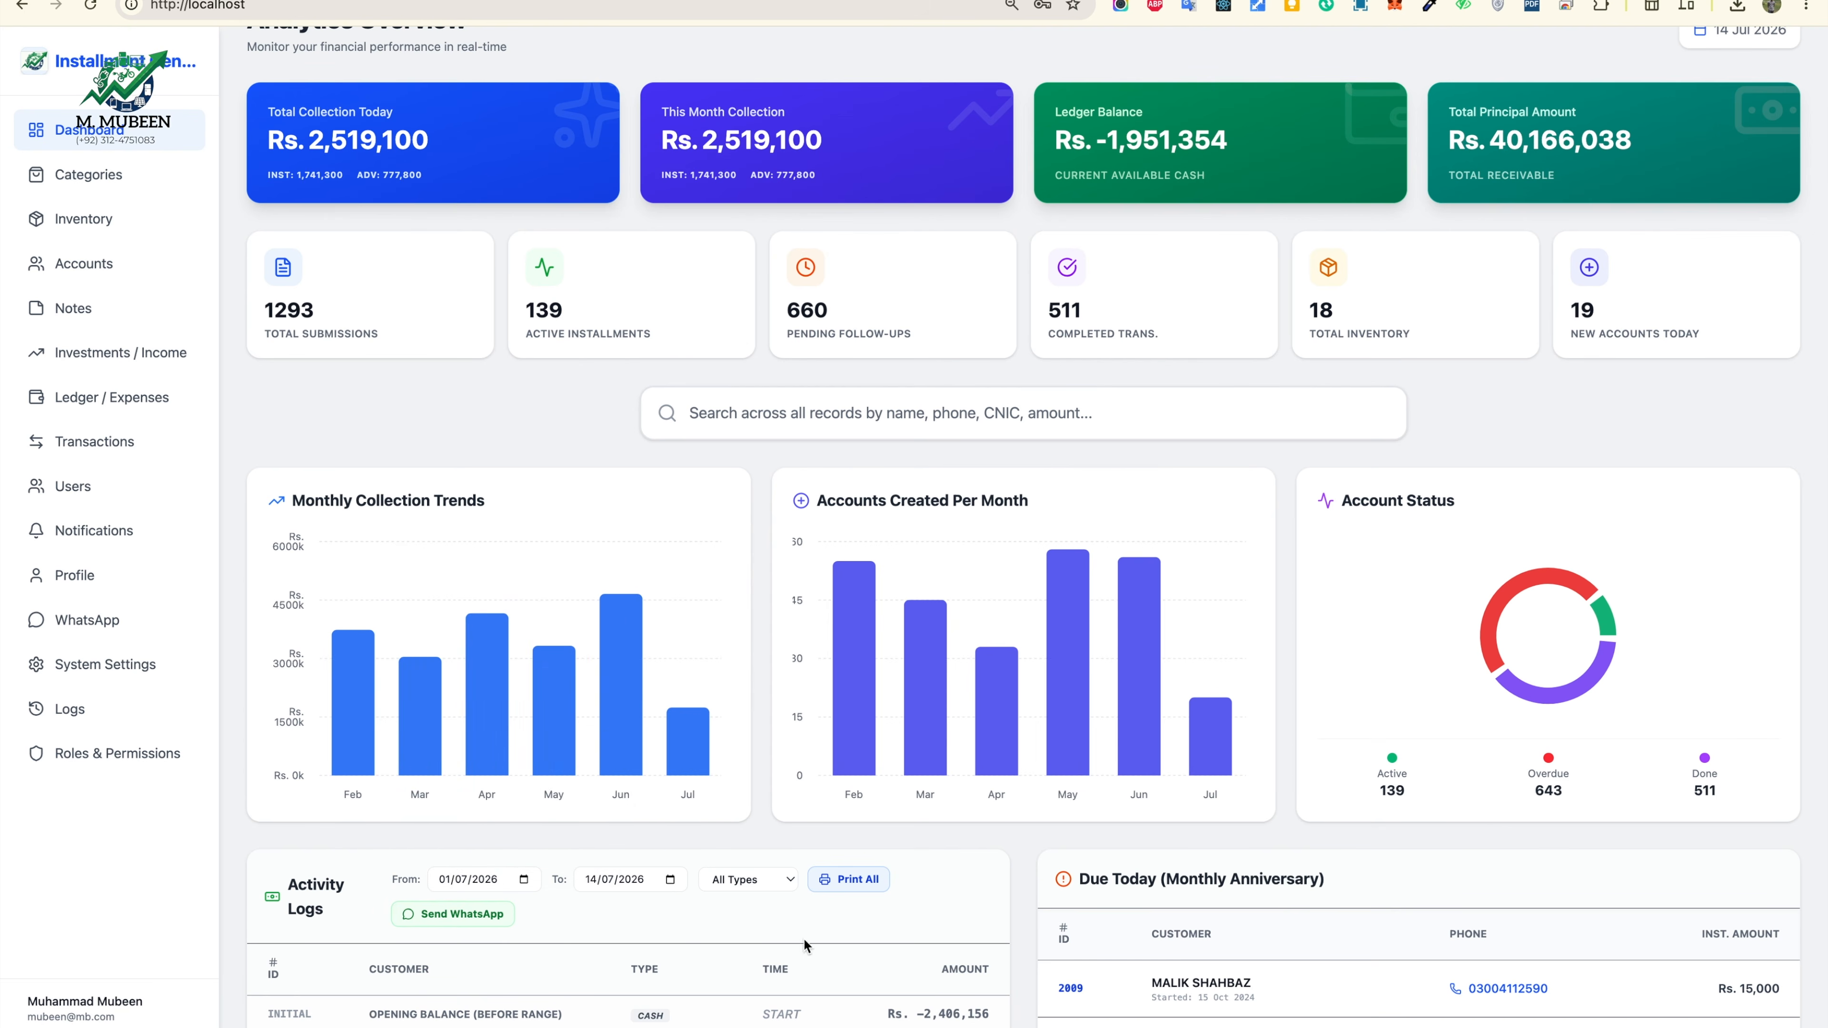
{"action": "left_click", "coordinate": [434, 915]}
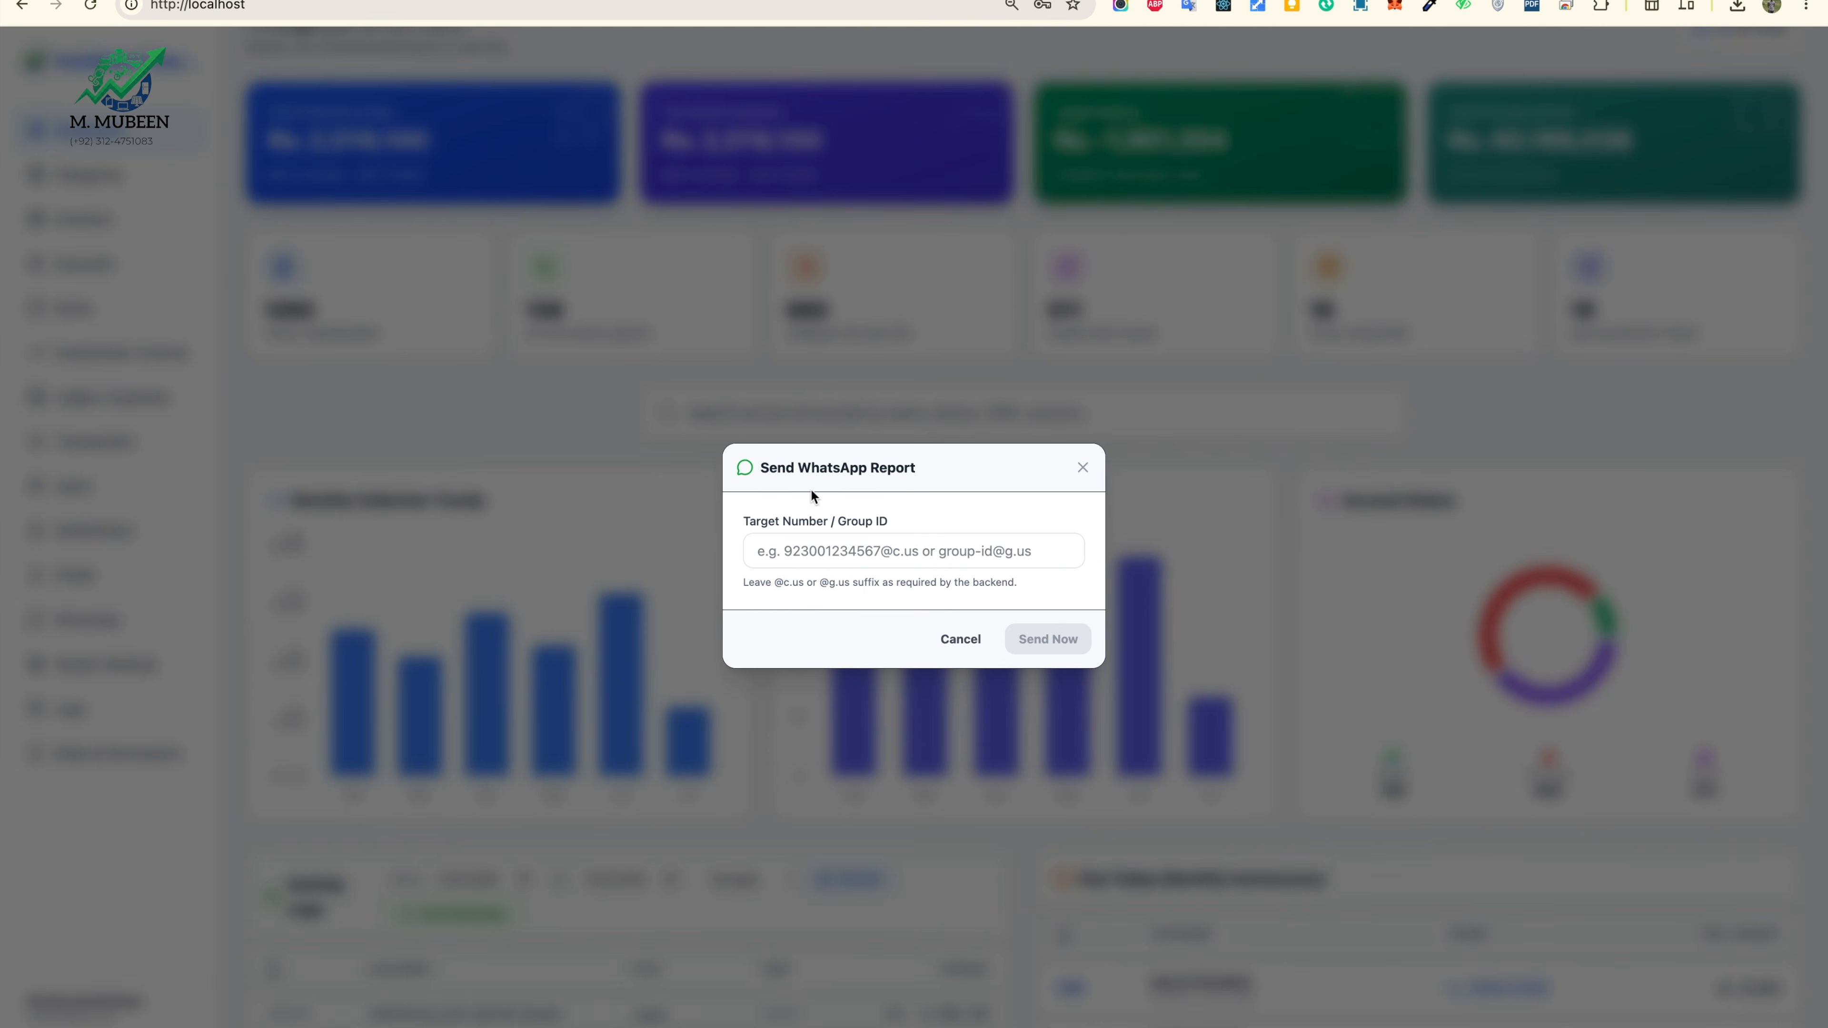
{"action": "left_click", "coordinate": [895, 550]}
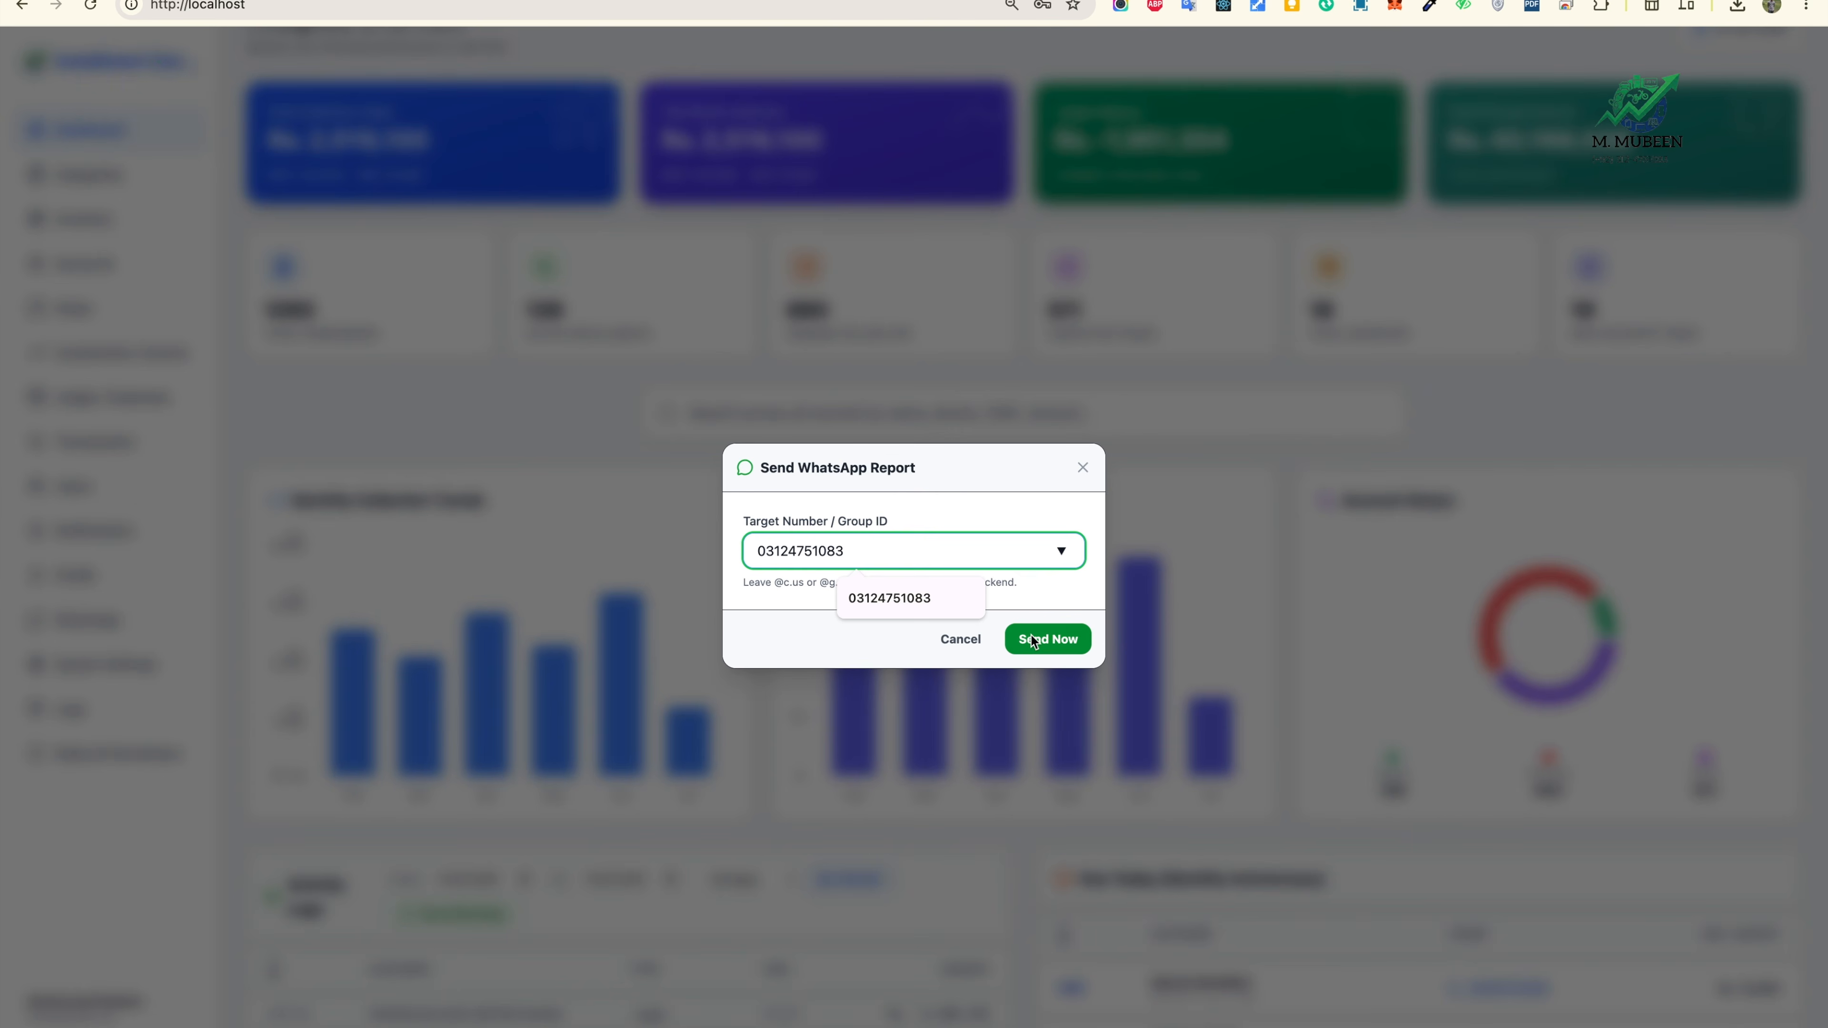
{"action": "left_click", "coordinate": [1034, 641]}
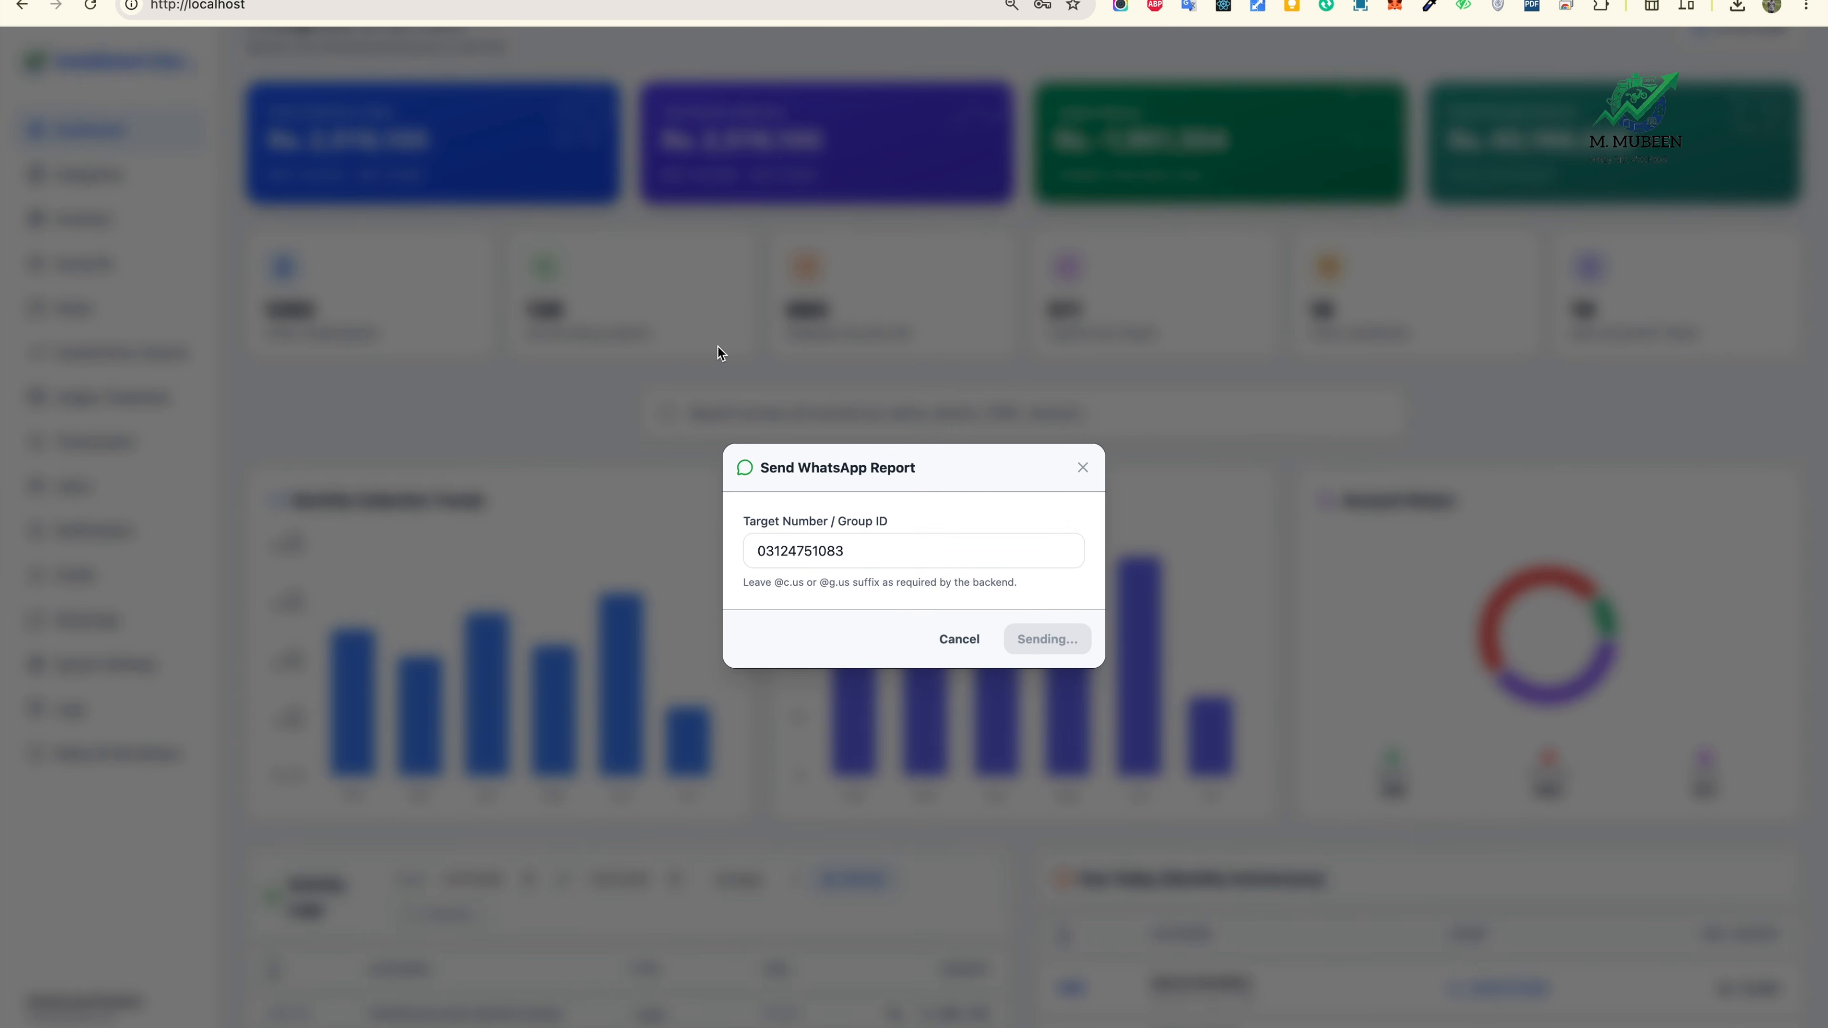
{"action": "left_click", "coordinate": [597, 0]}
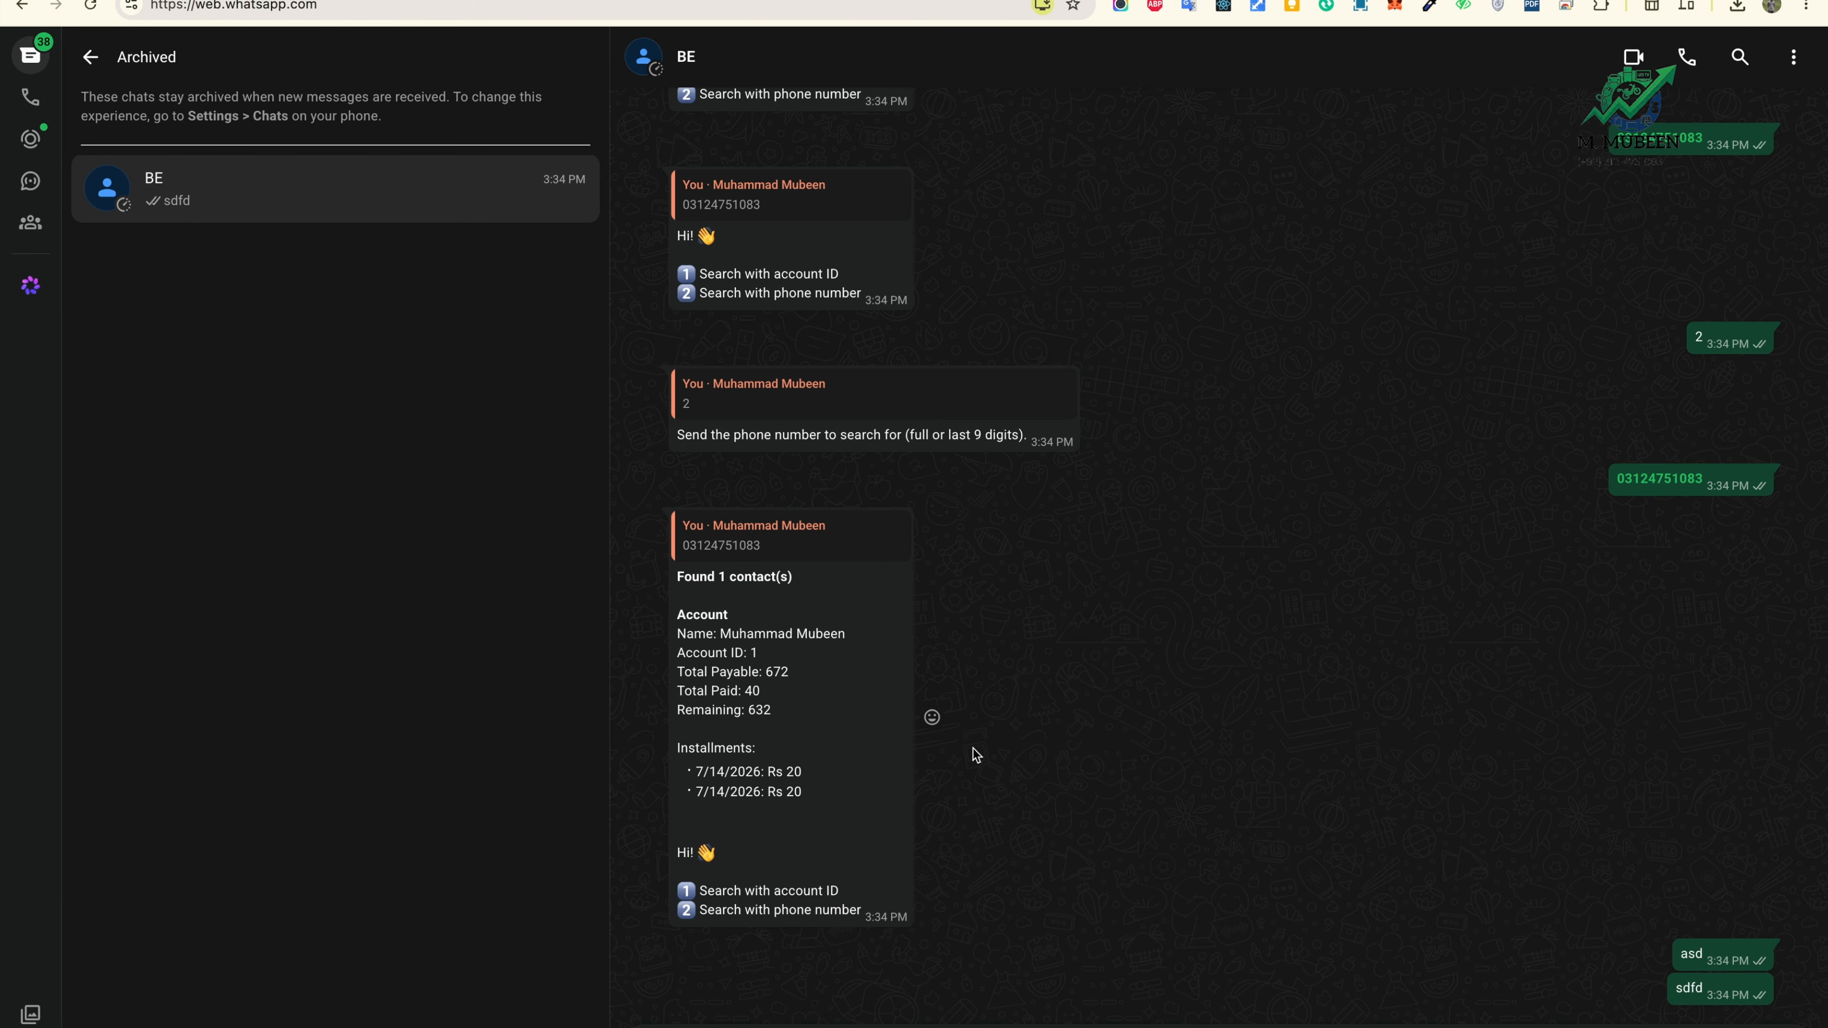
Step: Open the received activity report PDF and scroll down to its Rs. 2,519,100 total activity
{"action": "left_click", "coordinate": [870, 861]}
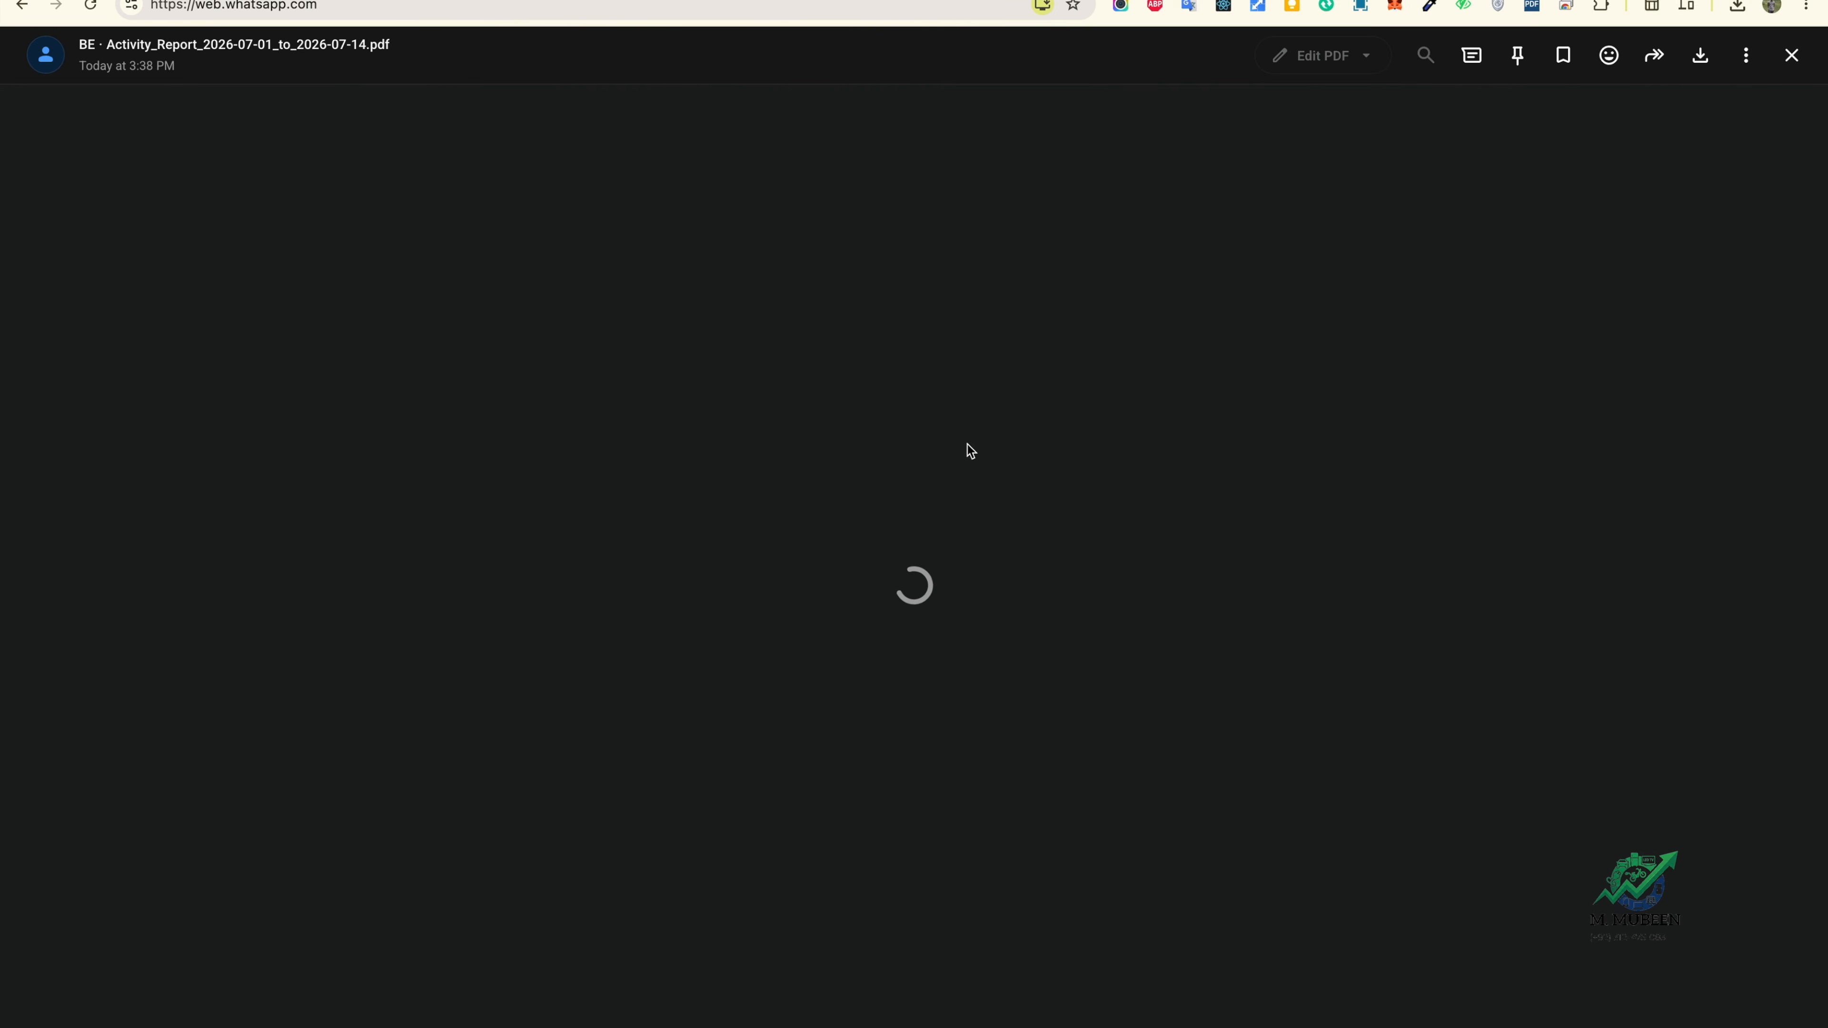
{"action": "scroll", "coordinate": [1183, 618], "scroll_direction": "down", "scroll_amount": 15}
{"action": "scroll", "coordinate": [1183, 621], "scroll_direction": "down", "scroll_amount": 12}
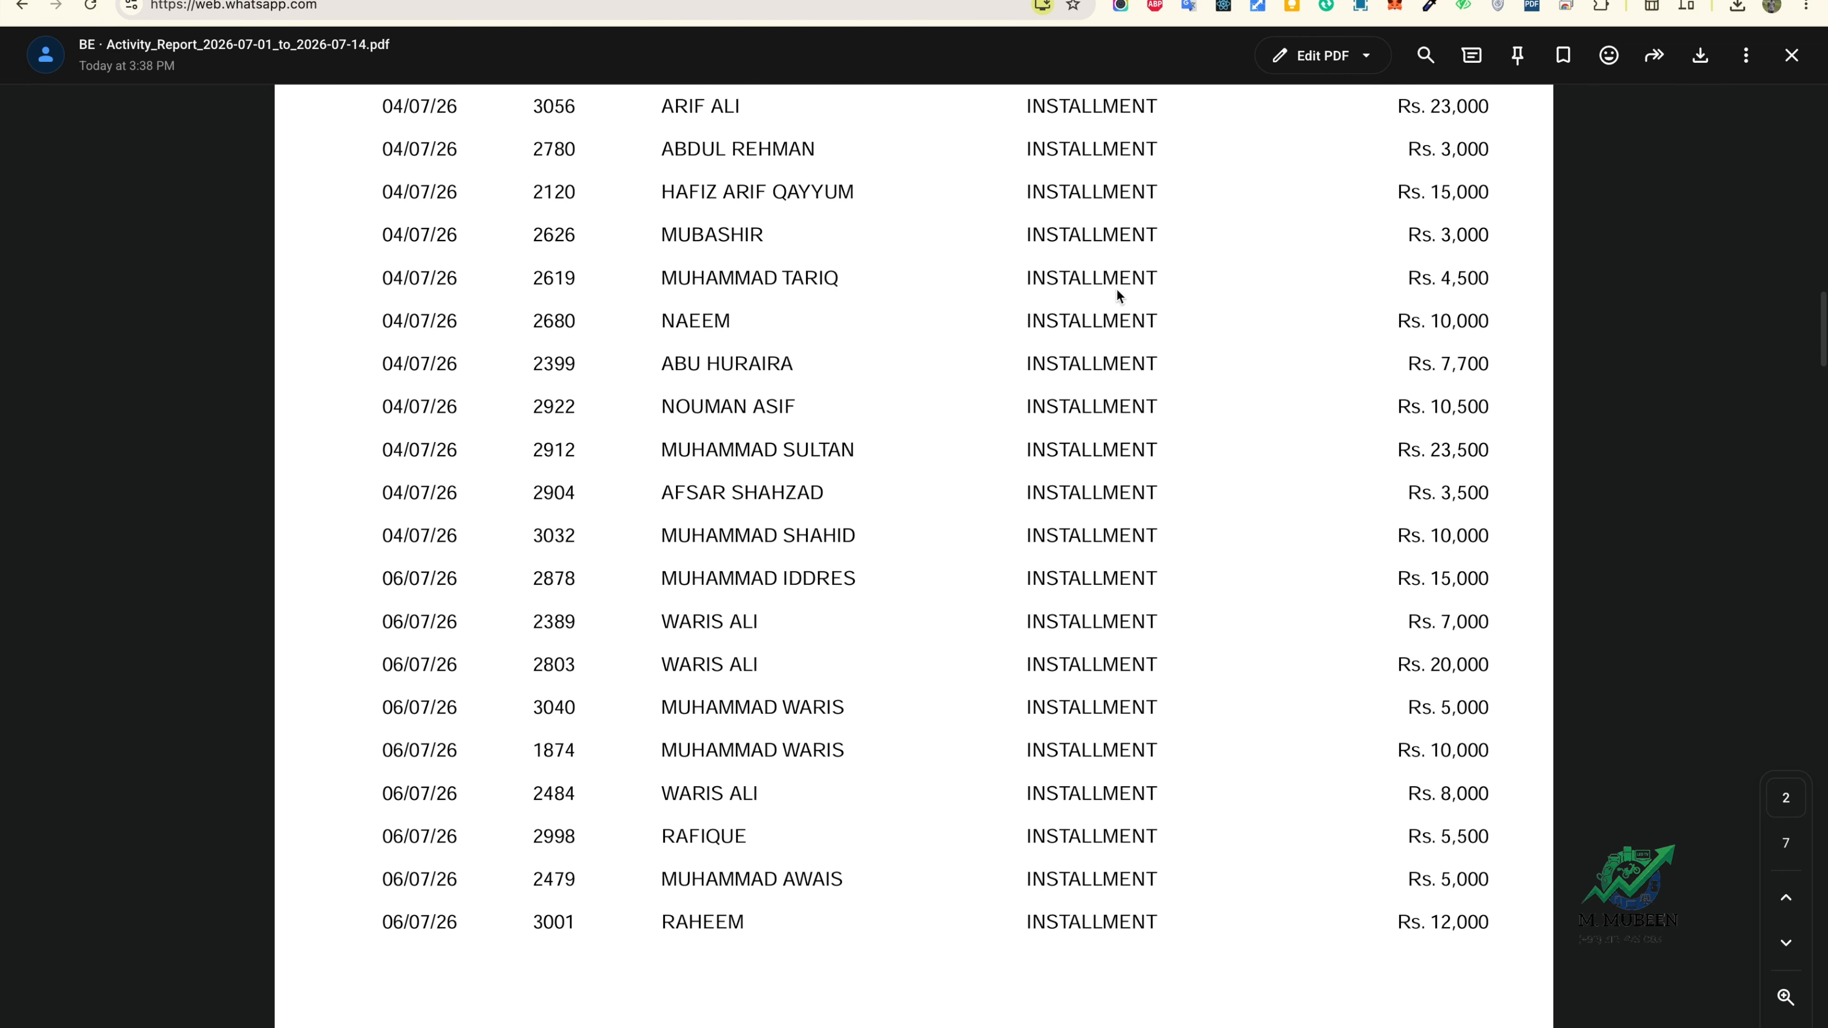
{"action": "scroll", "coordinate": [1172, 792], "scroll_direction": "down", "scroll_amount": 20}
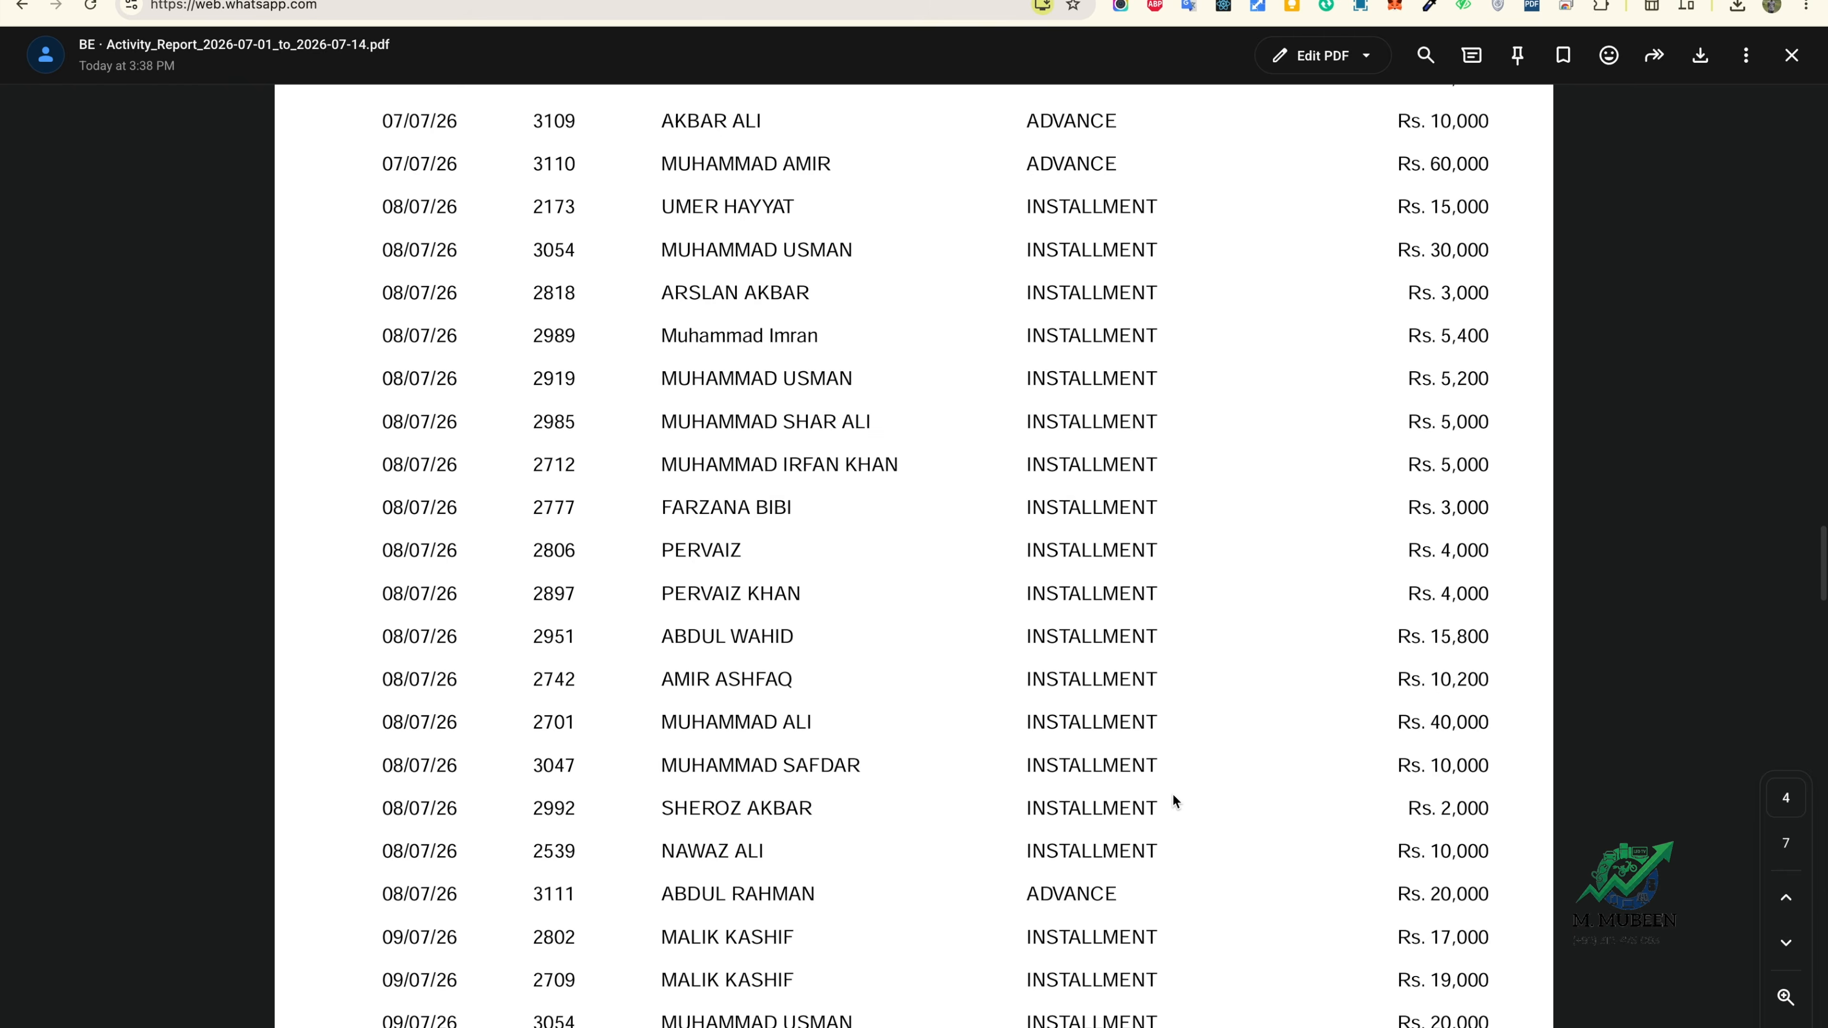
{"action": "scroll", "coordinate": [1172, 792], "scroll_direction": "down", "scroll_amount": 20}
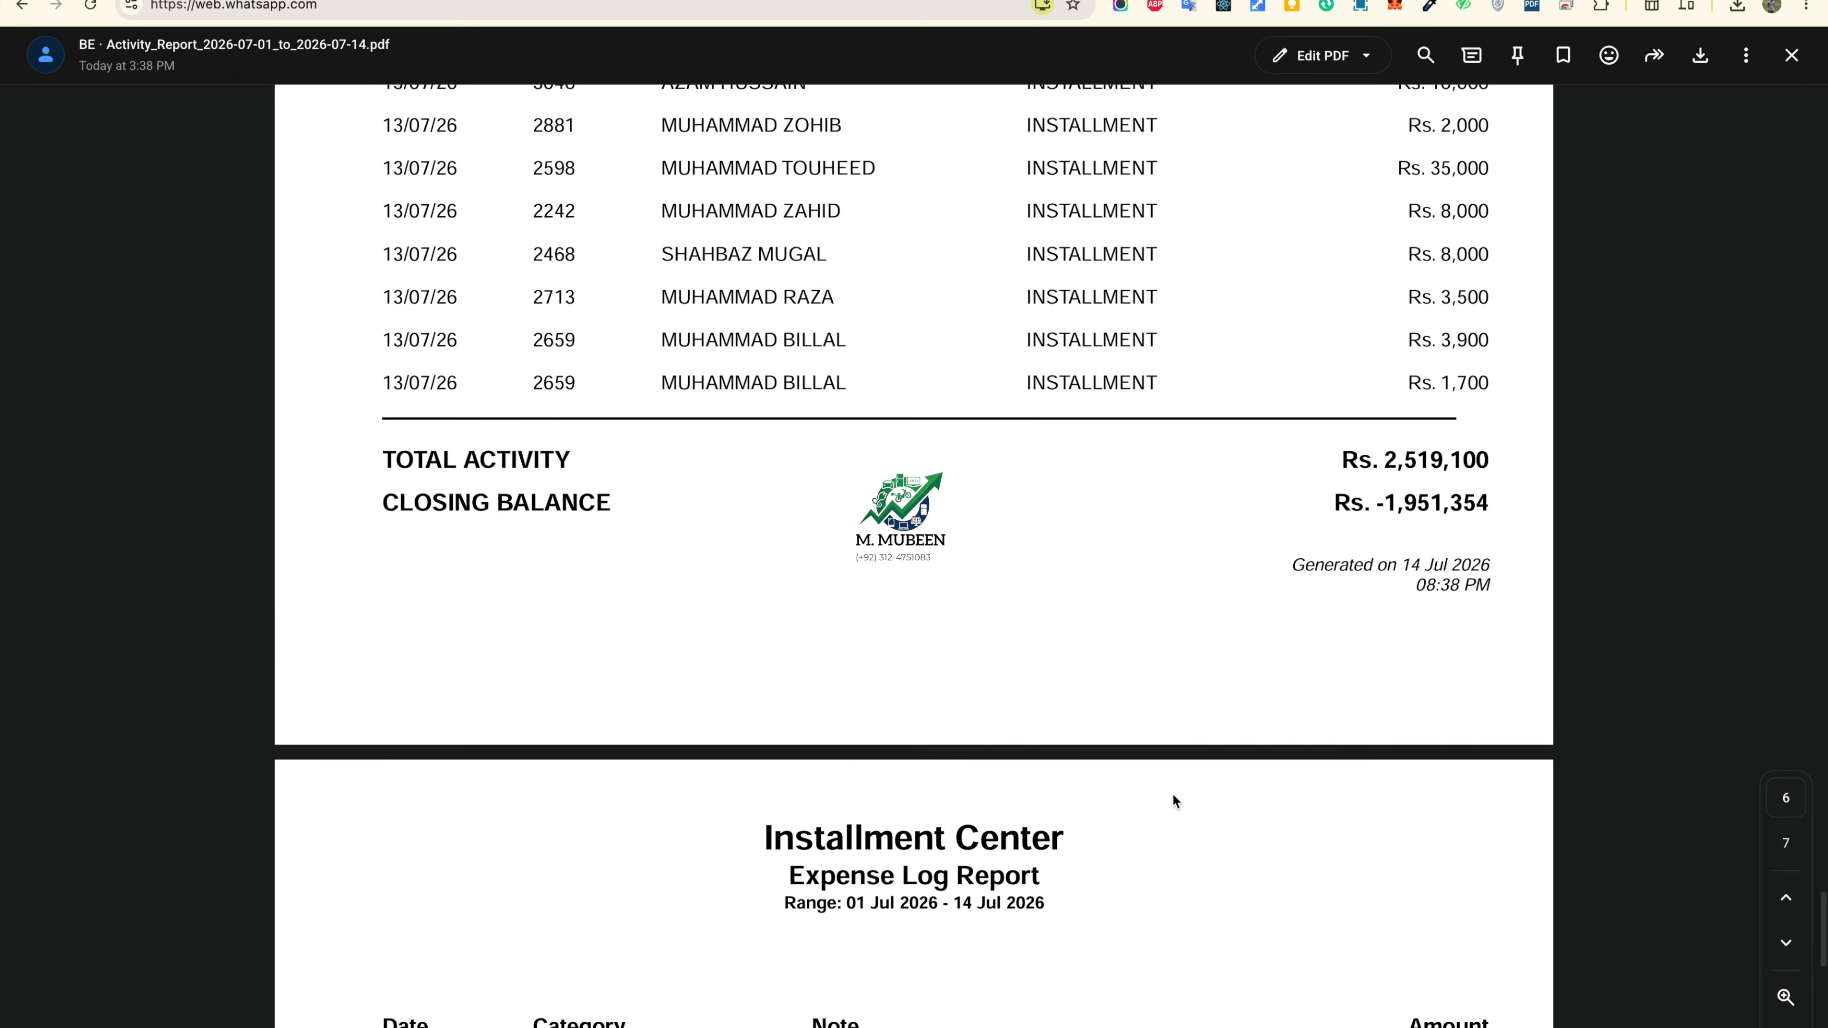
{"action": "left_click", "coordinate": [277, 2]}
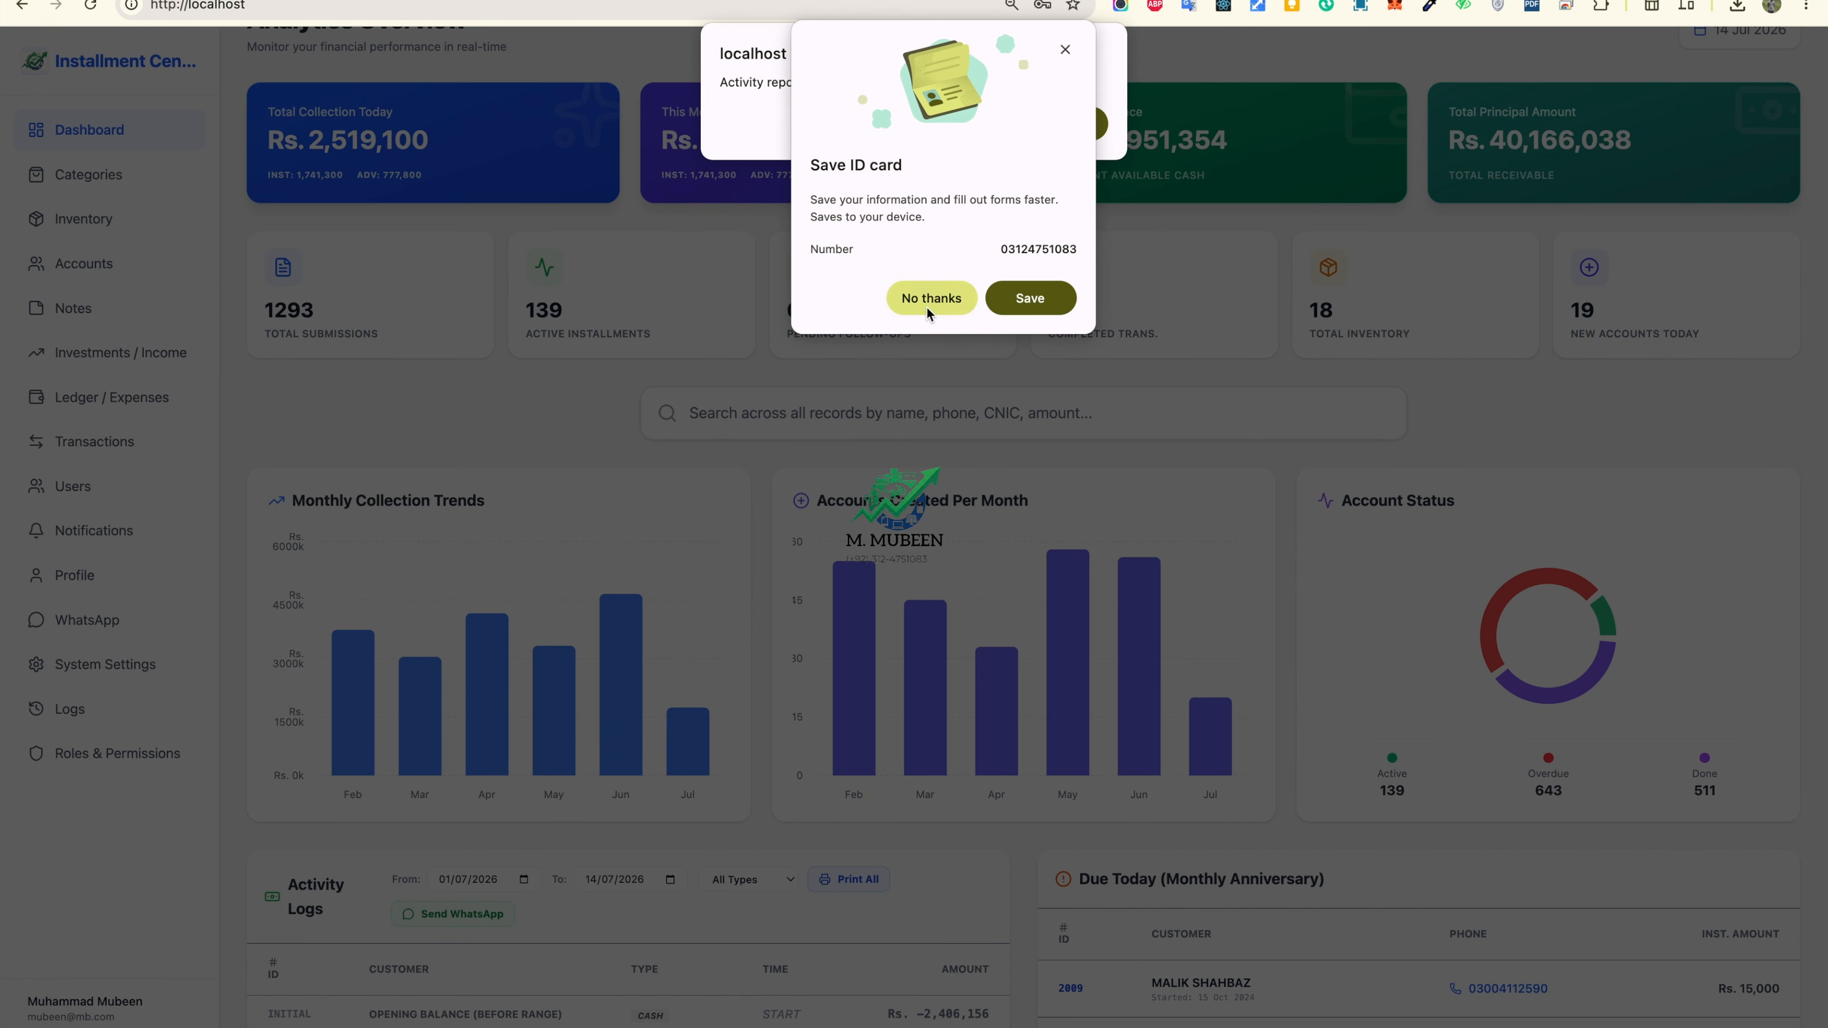
Step: Dismiss the save-number and report-sent prompts, then look over the Categories page
{"action": "left_click", "coordinate": [927, 307]}
{"action": "left_click", "coordinate": [1074, 121]}
{"action": "left_click", "coordinate": [98, 186]}
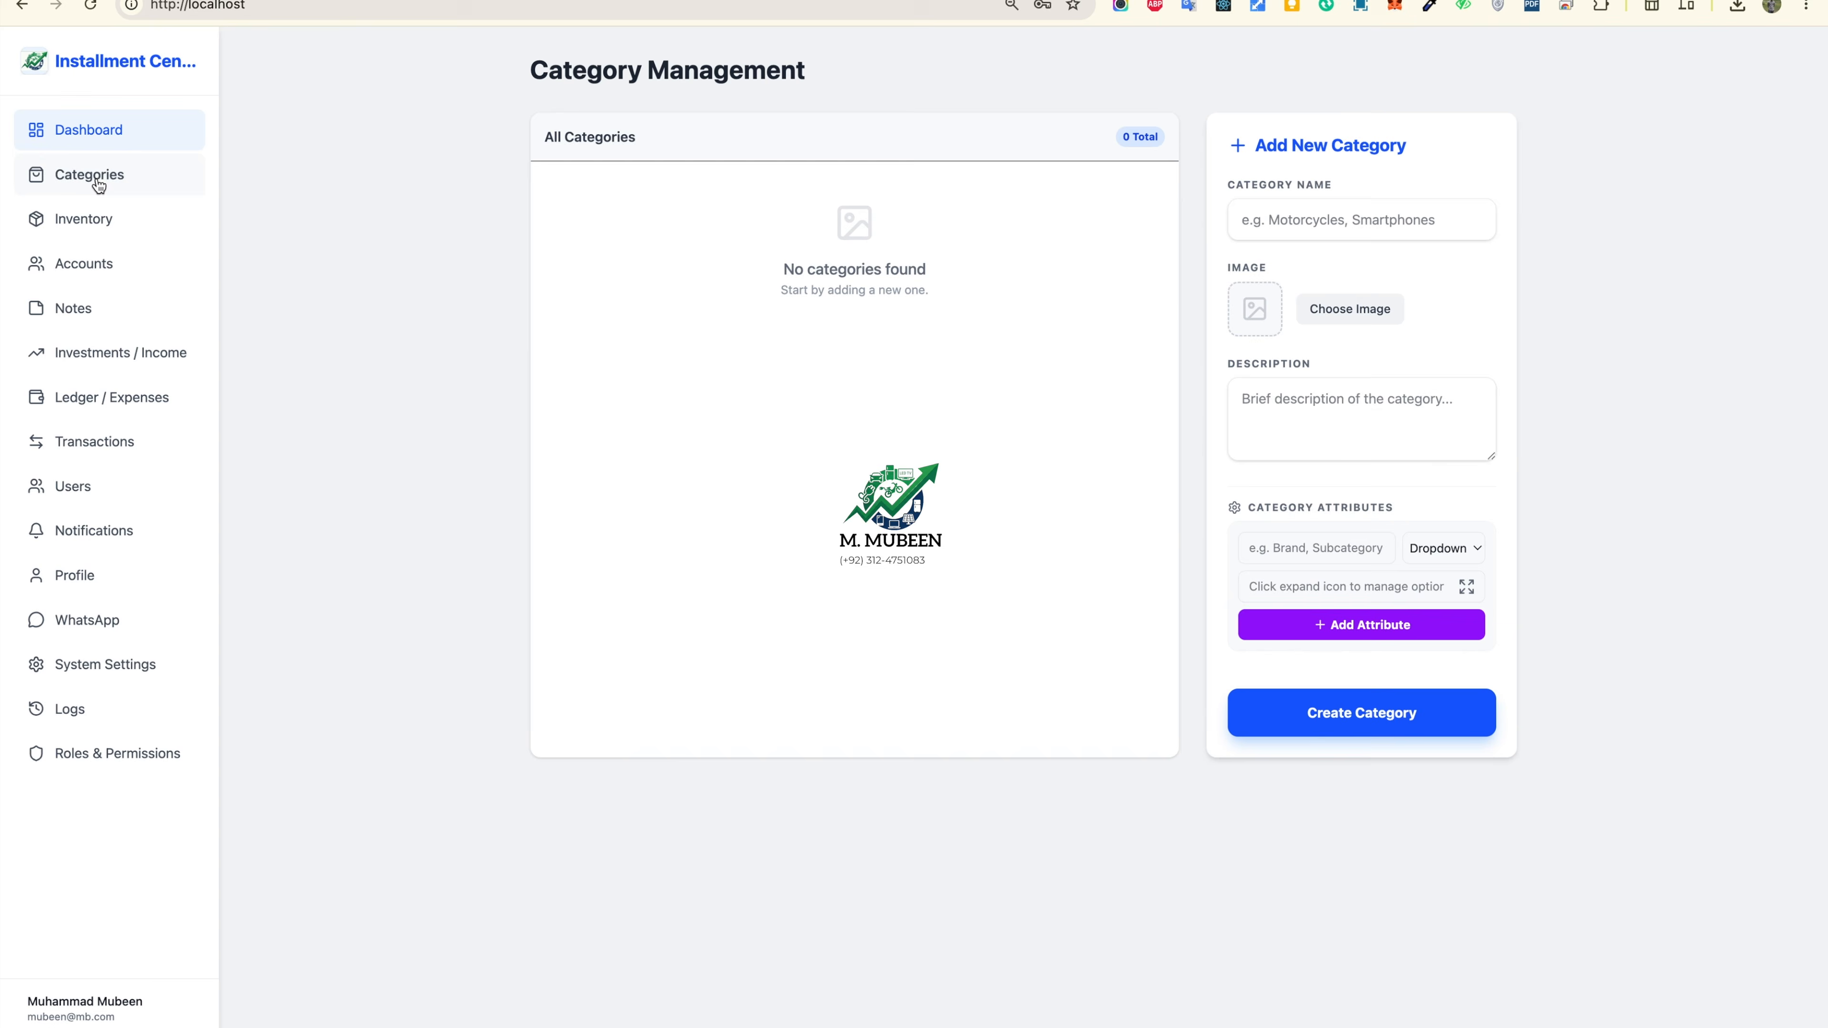
{"action": "scroll", "coordinate": [637, 549], "scroll_direction": "down", "scroll_amount": 10}
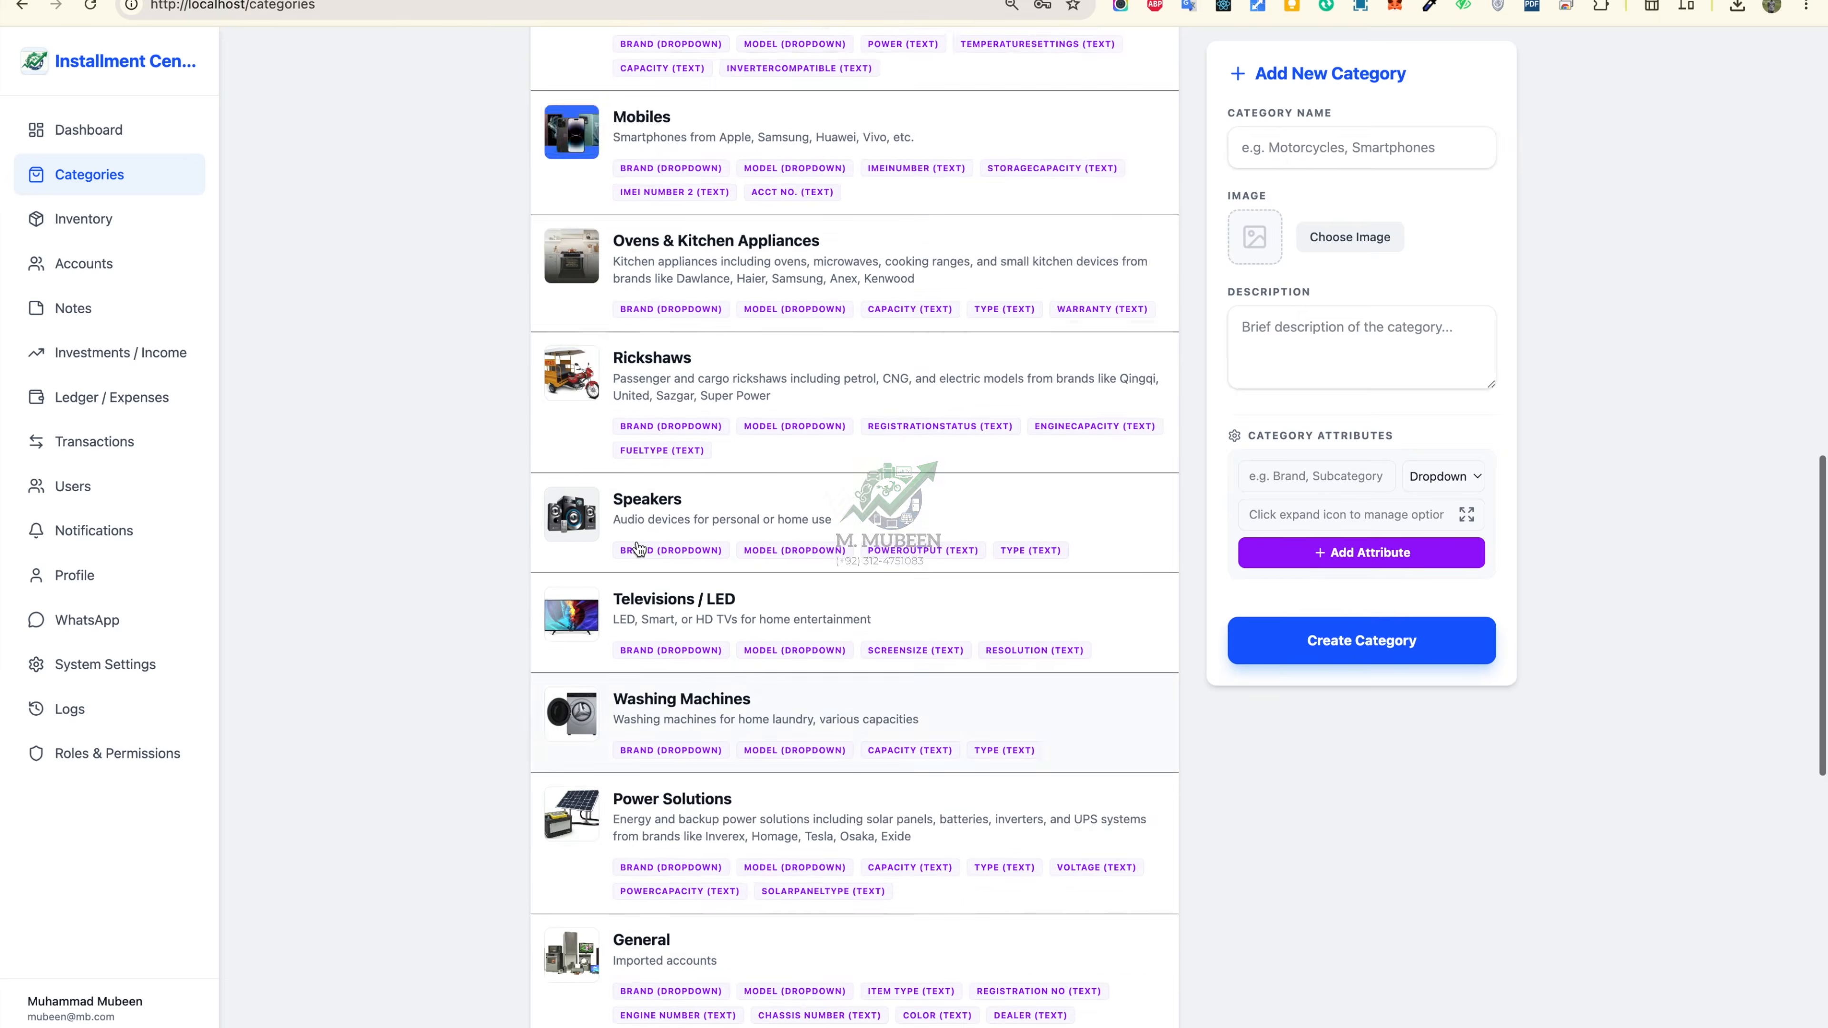
{"action": "scroll", "coordinate": [719, 519], "scroll_direction": "up", "scroll_amount": 10}
Step: Review Inventory item counts per category, such as Coolers (9) and Refrigerators (8)
{"action": "left_click", "coordinate": [115, 219]}
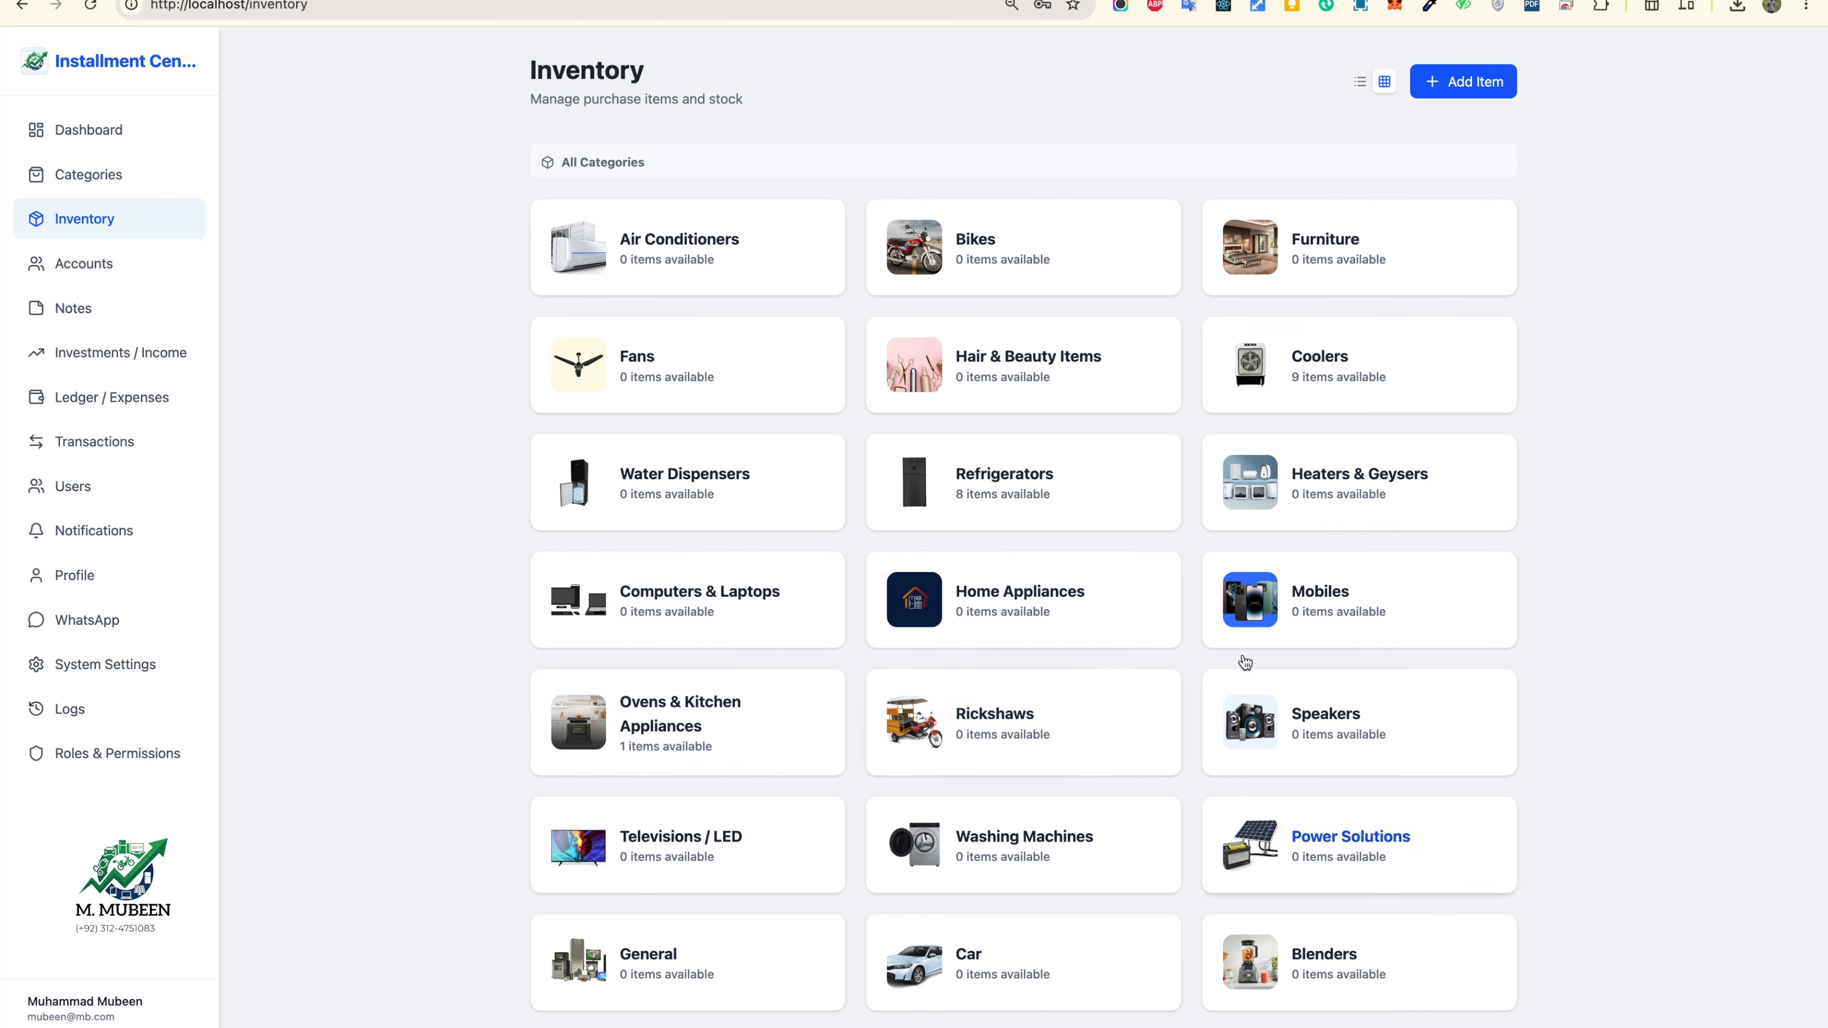
{"action": "scroll", "coordinate": [1185, 859], "scroll_direction": "down", "scroll_amount": 5}
{"action": "scroll", "coordinate": [1188, 857], "scroll_direction": "up", "scroll_amount": 5}
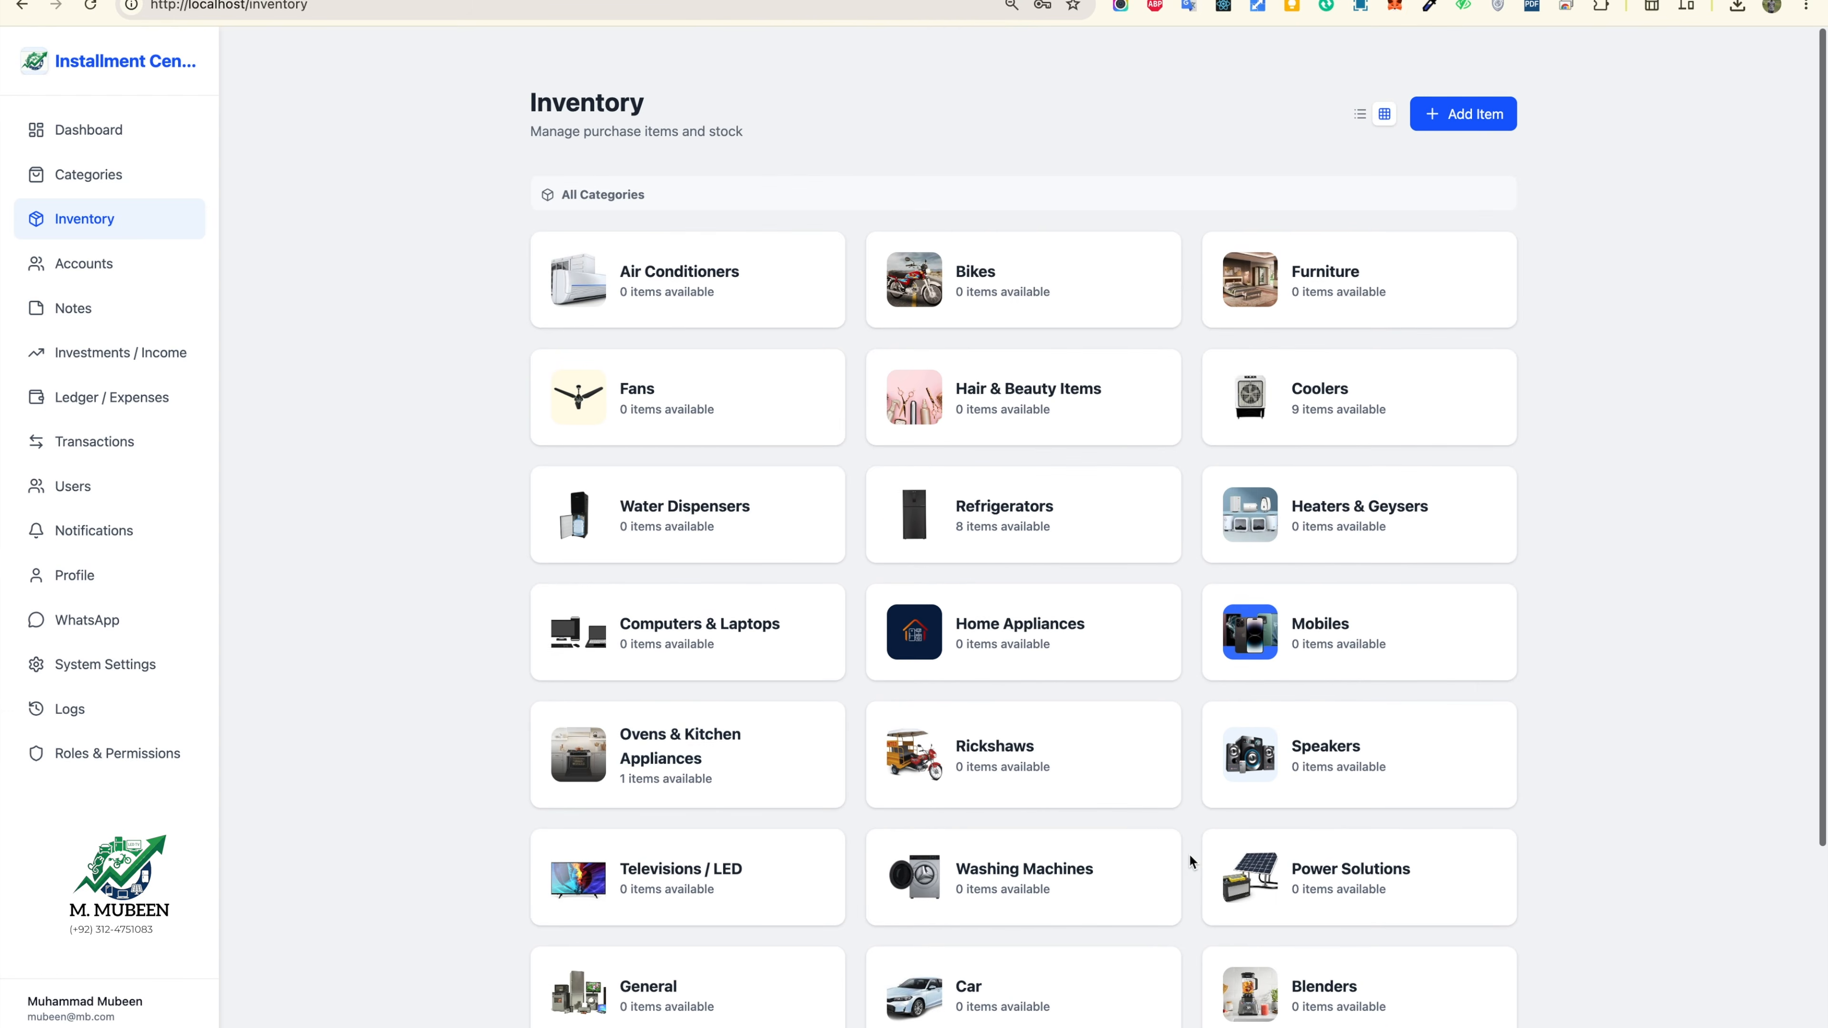
{"action": "scroll", "coordinate": [1188, 861], "scroll_direction": "down", "scroll_amount": 1}
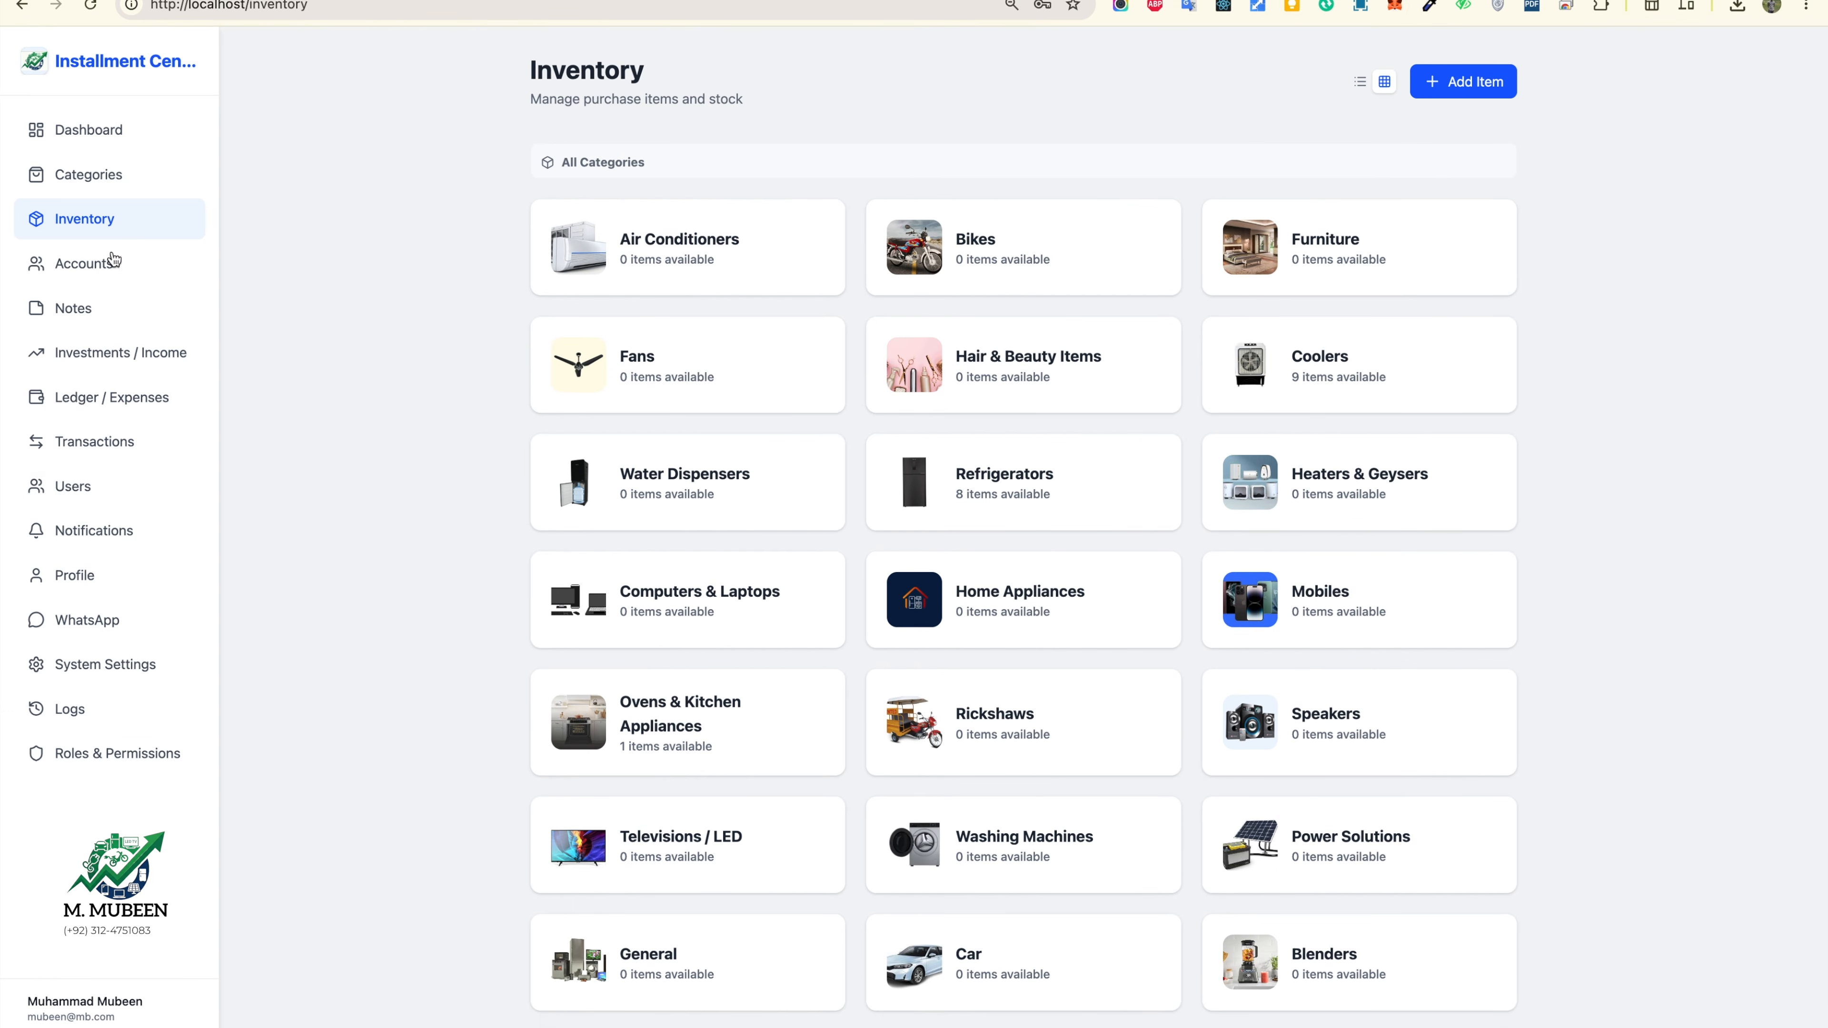